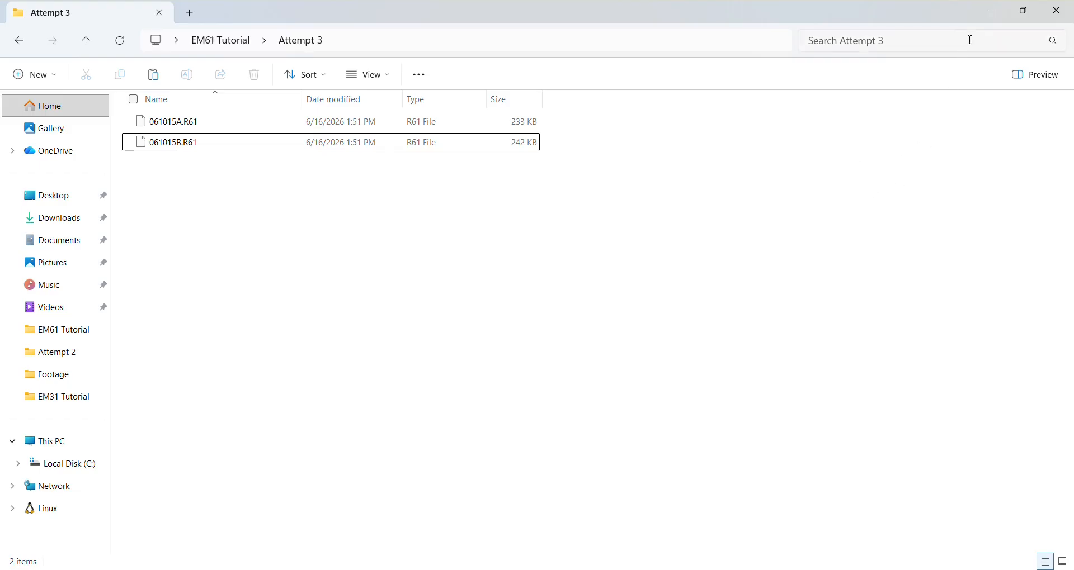
Switch to DAT61MK2 and open the converter from EM61-MK2 binary (R61) to DAT61MK2 (M61) format
click(999, 19)
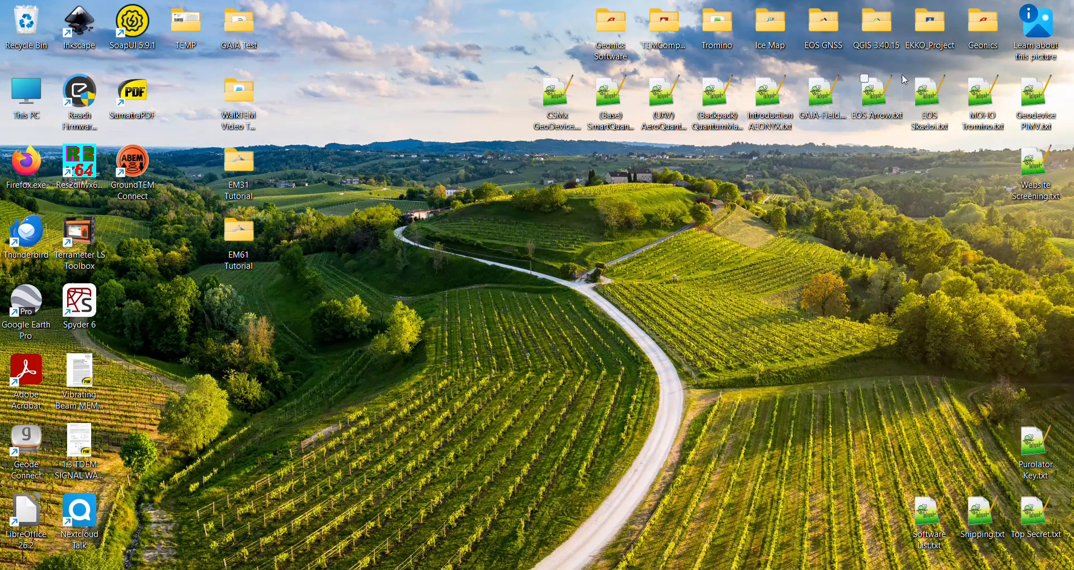
click(987, 33)
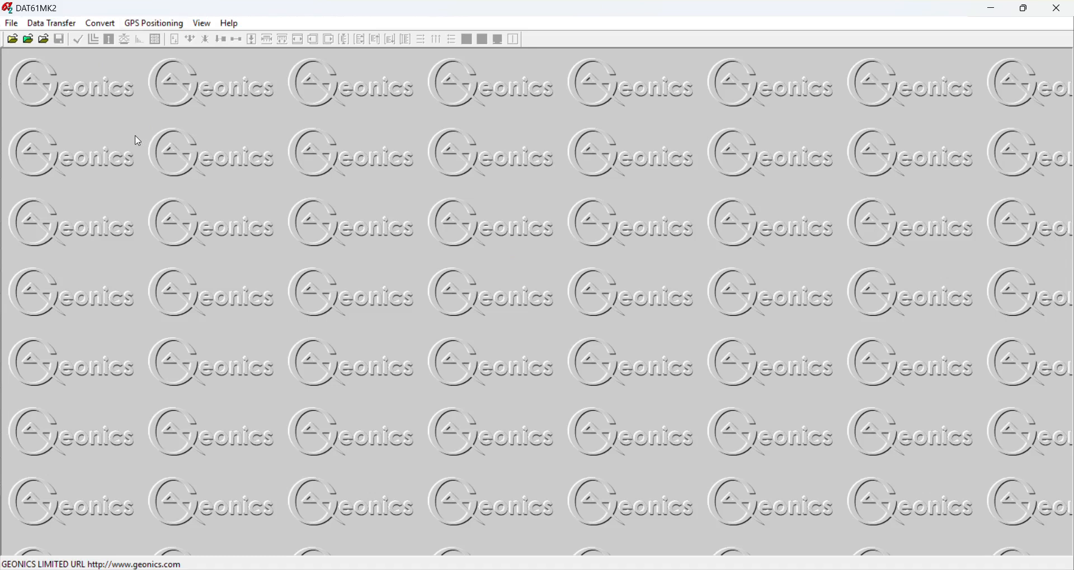
click(101, 25)
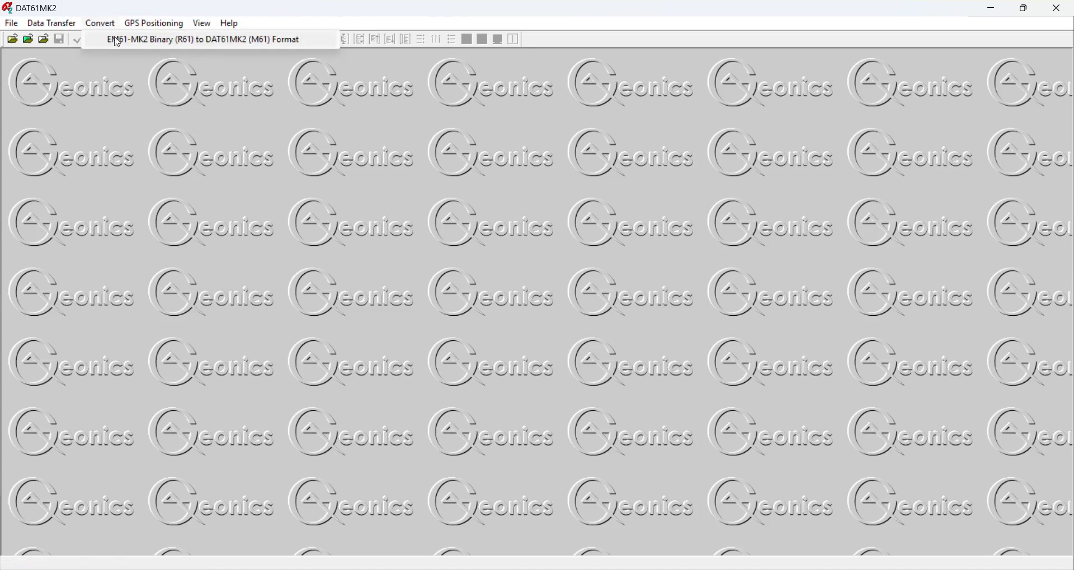
click(175, 48)
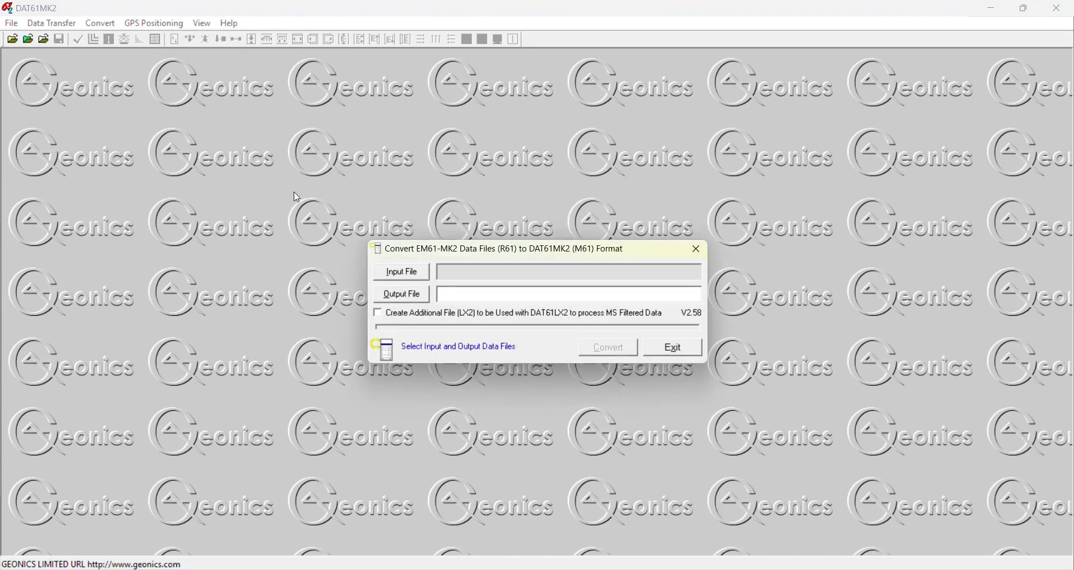
Choose 061015A.R61 from the EM61 Tutorial folder Attempt 3 as the converter's input file
click(401, 273)
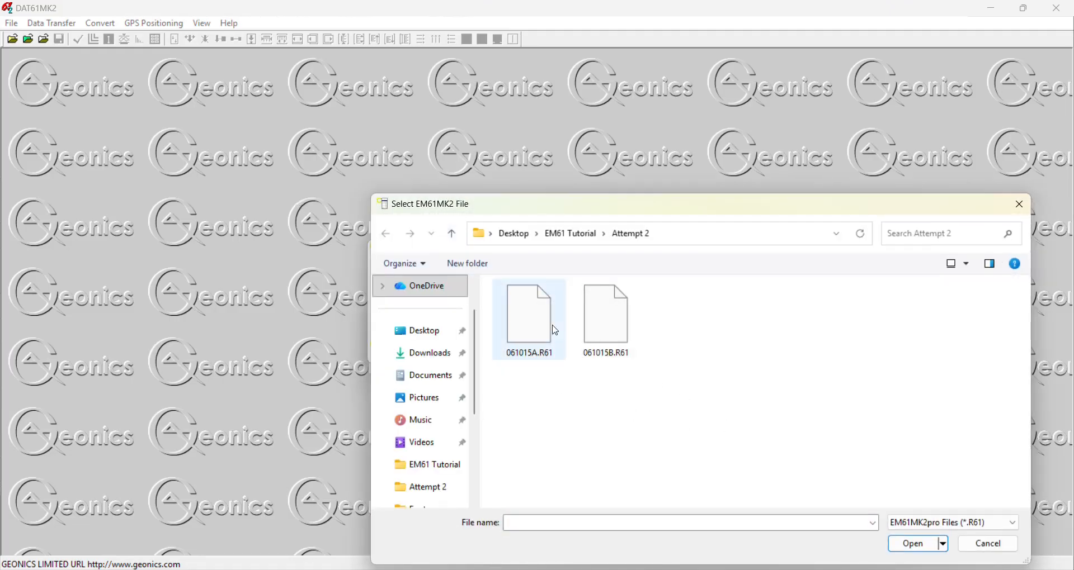
click(536, 320)
click(609, 323)
click(519, 306)
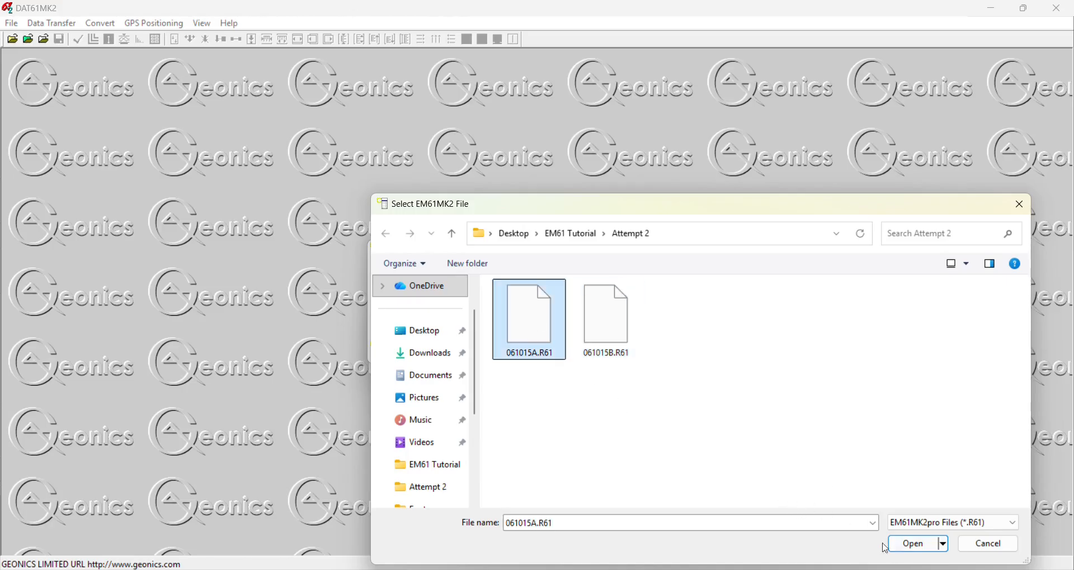
click(580, 240)
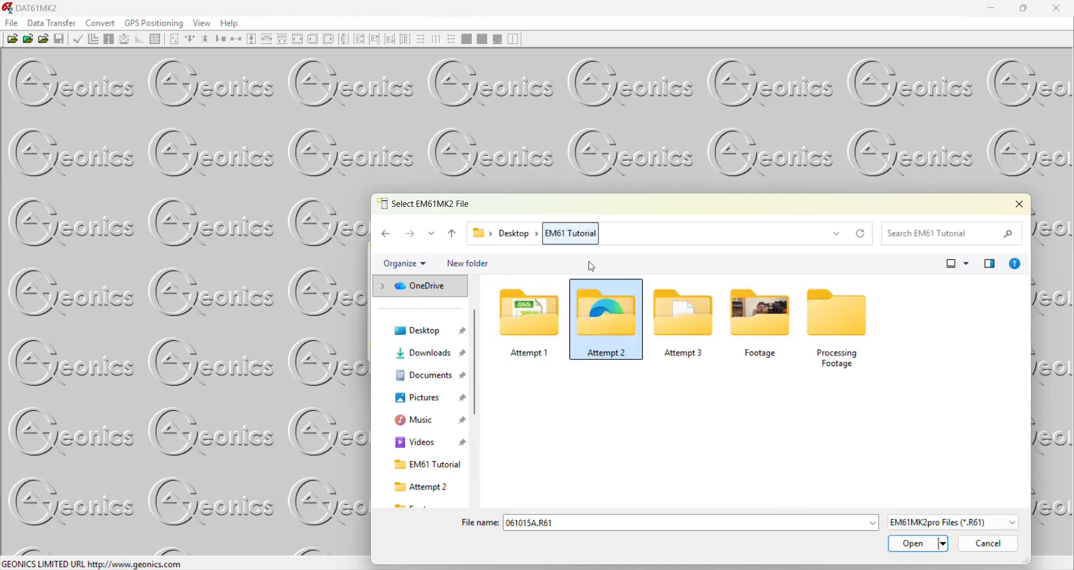
double_click(679, 318)
click(570, 316)
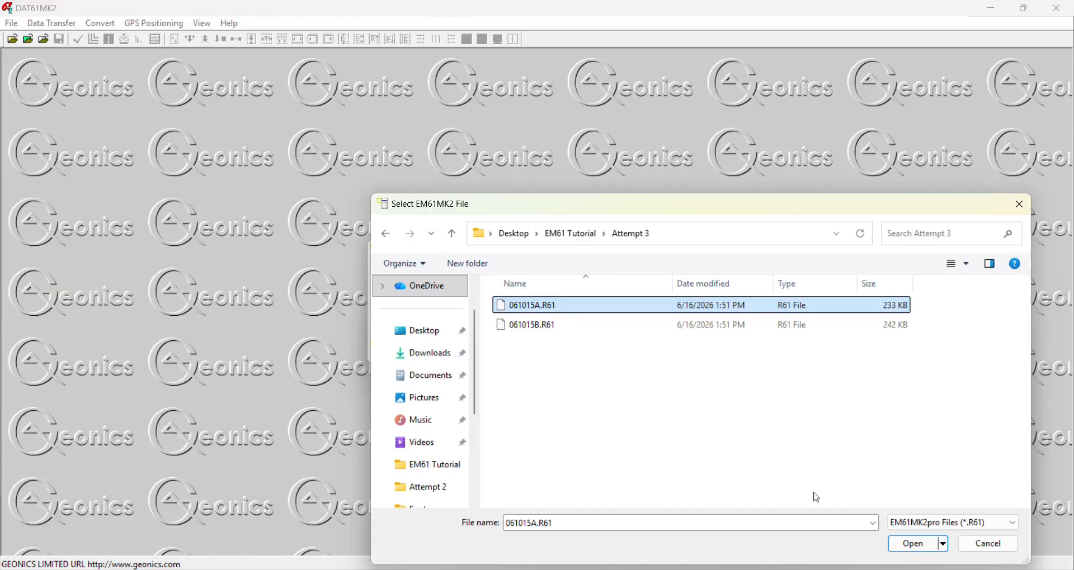
click(903, 547)
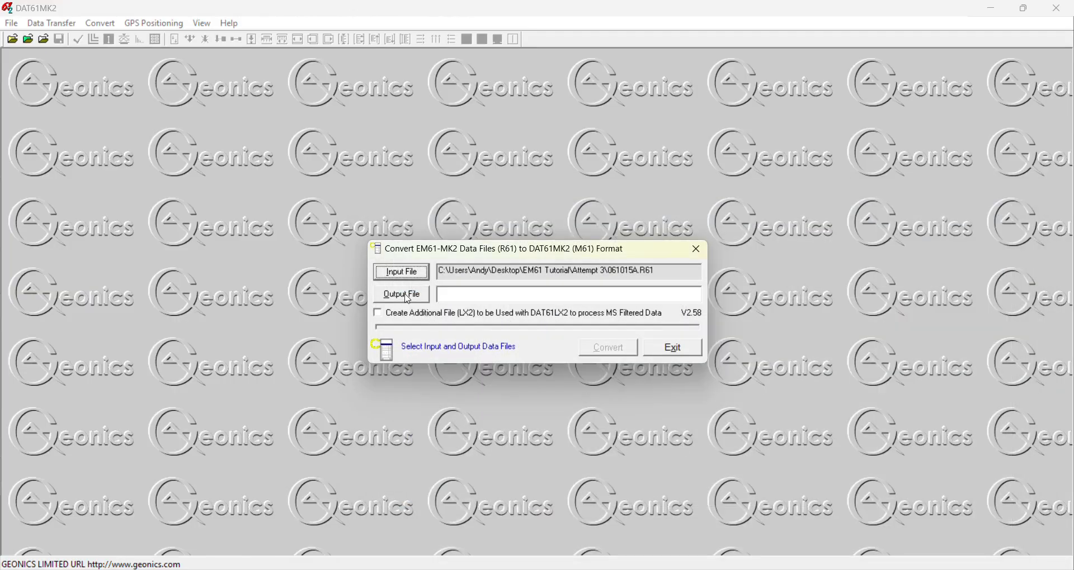
Set the output to 061015A_1.M61 in the Attempt 2 folder and run the conversion
click(408, 296)
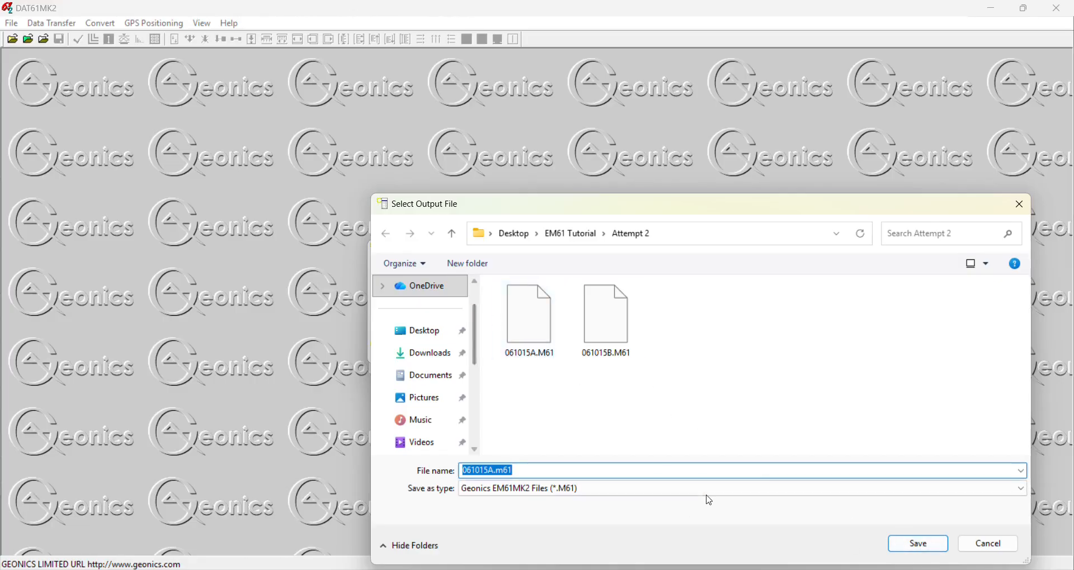
click(935, 553)
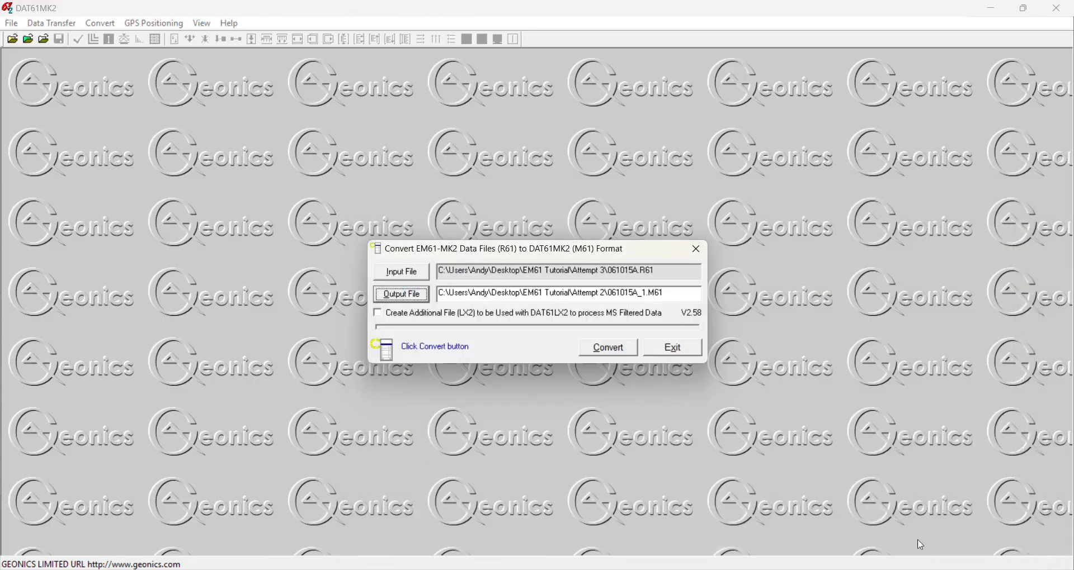
click(601, 356)
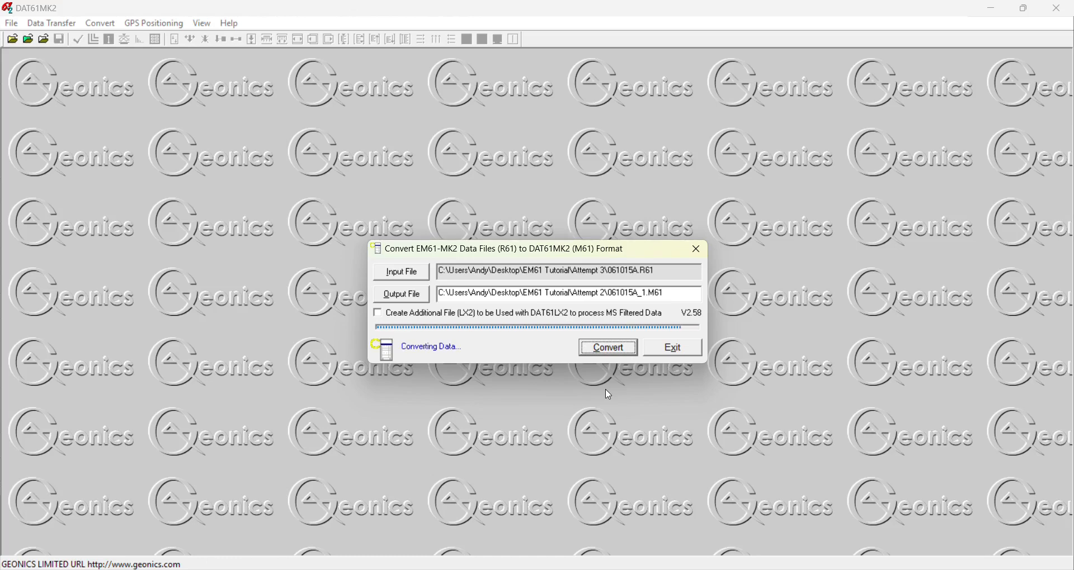
Convert 061015B.R61 from Attempt 3 to 061015B_1.M61 in the Attempt 2 folder, and close the converter
click(417, 273)
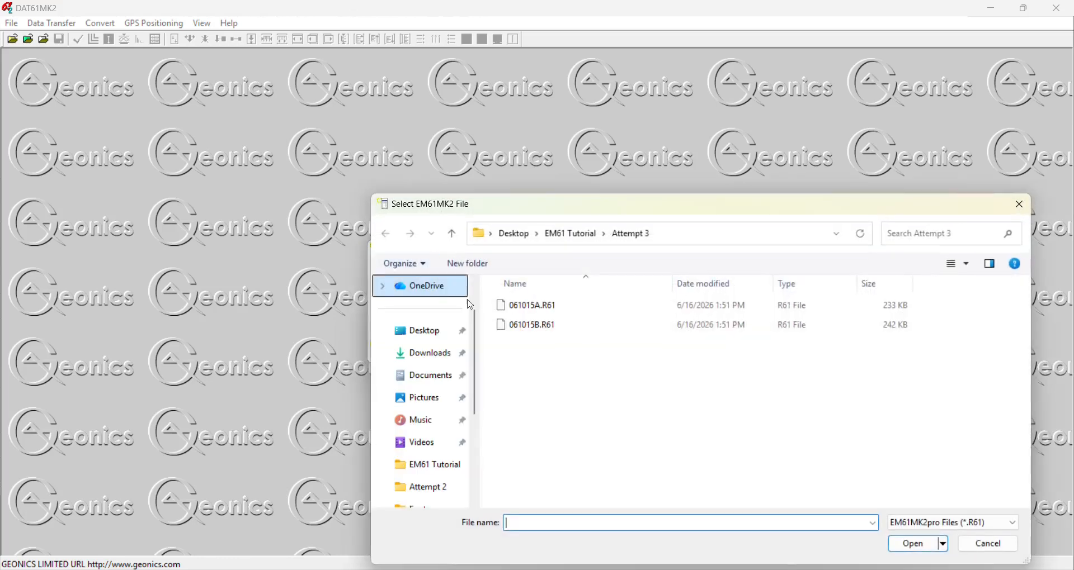
click(562, 327)
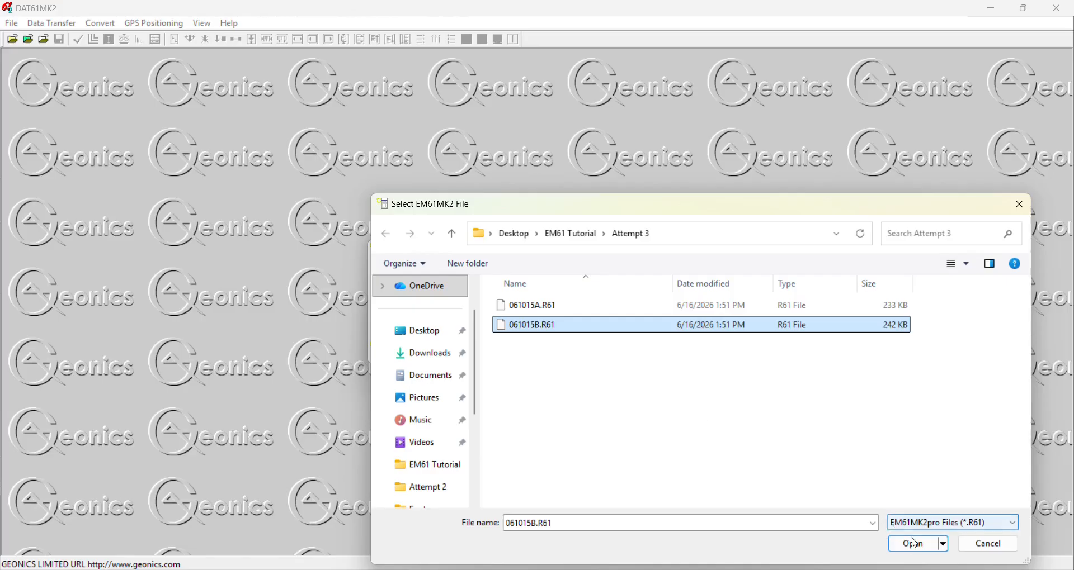
click(917, 547)
click(401, 362)
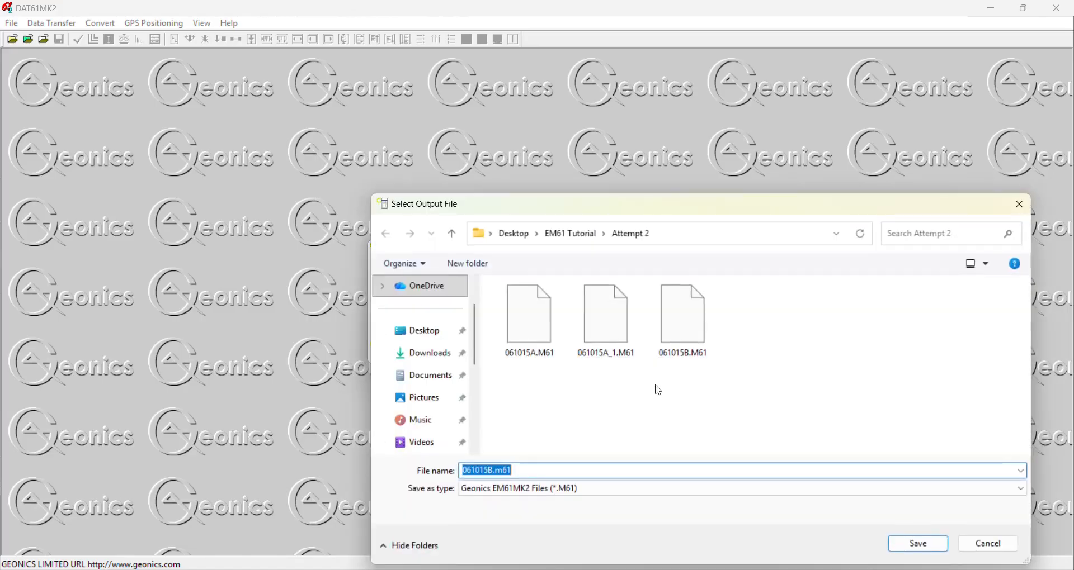
click(917, 545)
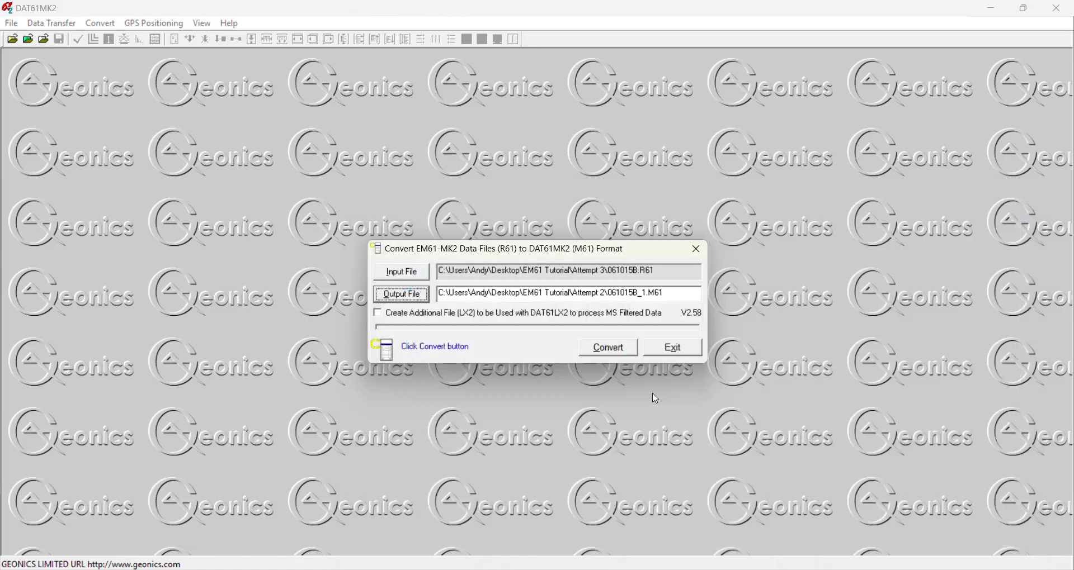
click(619, 355)
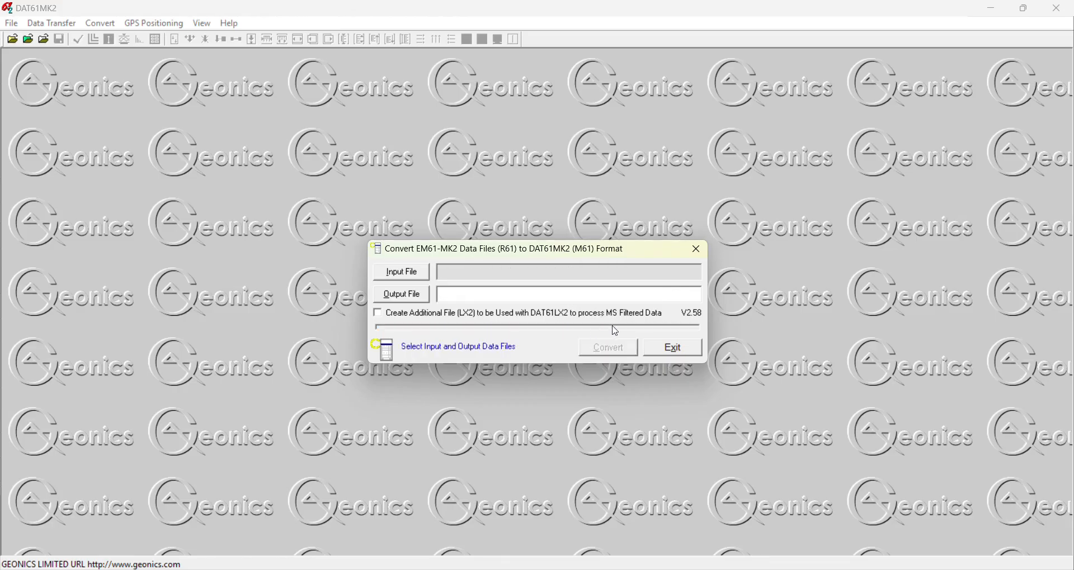
click(670, 349)
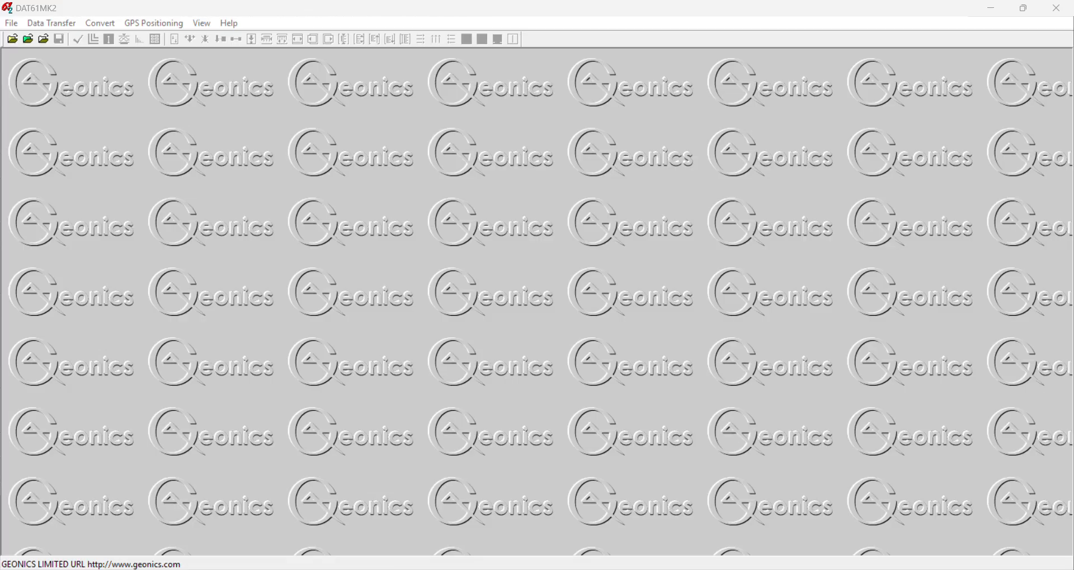
Open 061015A.M61 and 061015A.R61 from the Attempt 3 folder in Notepad++
drag(581, 126, 374, 4)
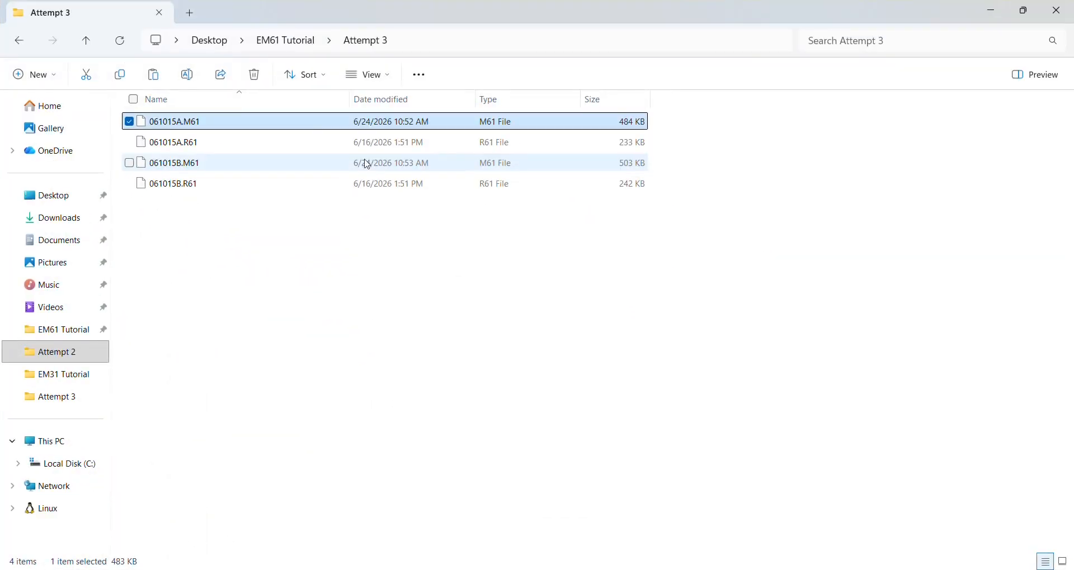
right_click(206, 133)
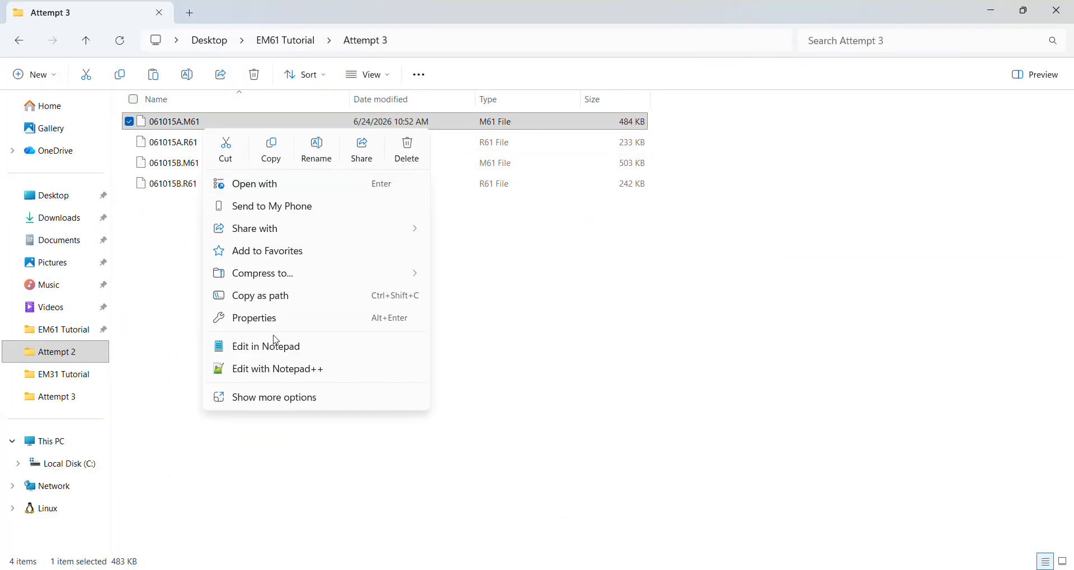
click(287, 367)
click(208, 144)
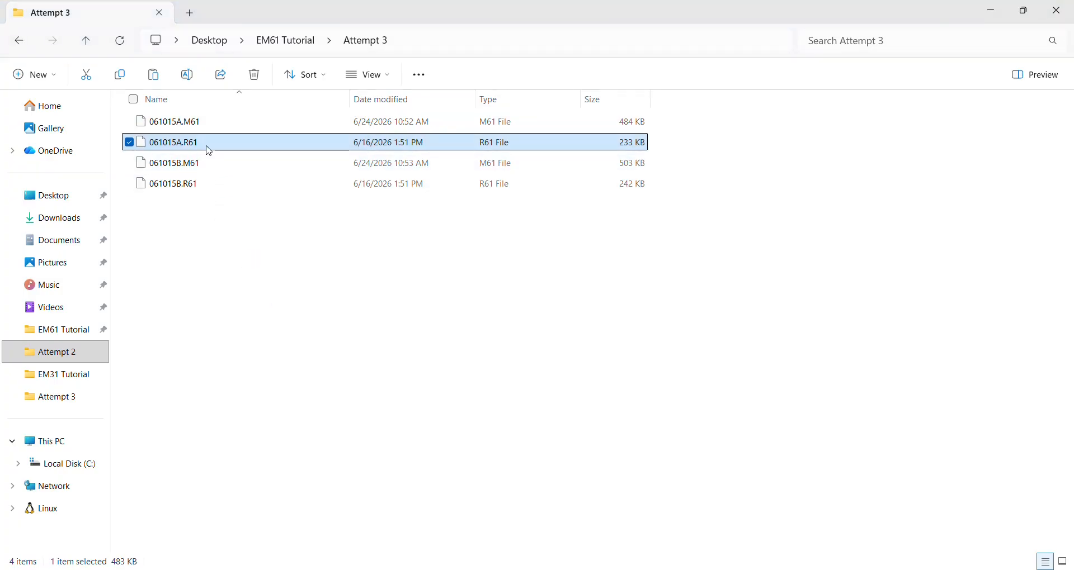
right_click(208, 147)
click(294, 367)
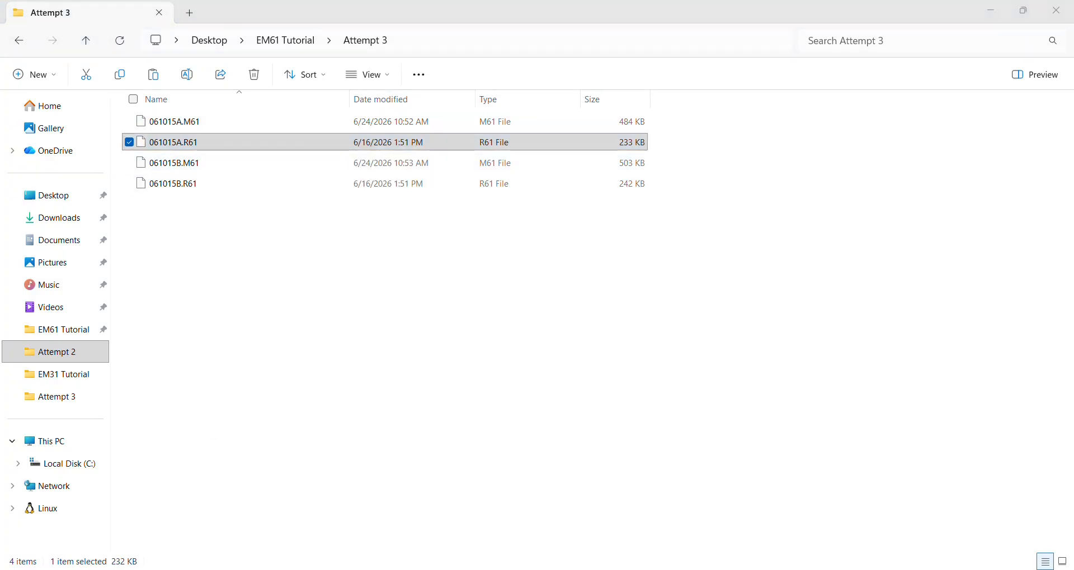
Arrange the 061015A.M61 and 061015A.R61 Notepad++ windows side by side in separate halves of the screen
drag(409, 1, 9, 200)
drag(125, 62, 703, 240)
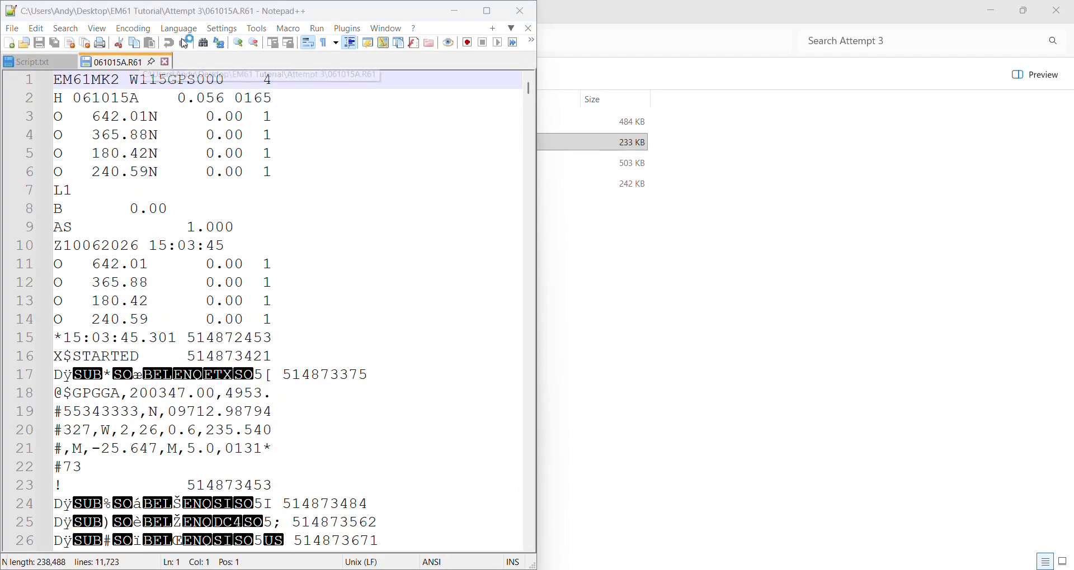
drag(226, 15, 1071, 123)
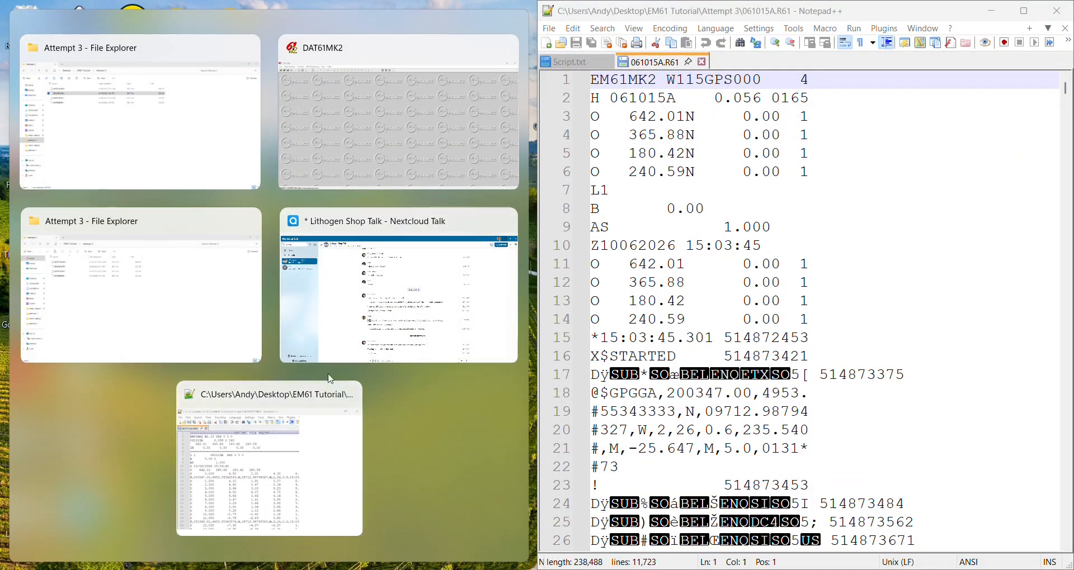
click(288, 436)
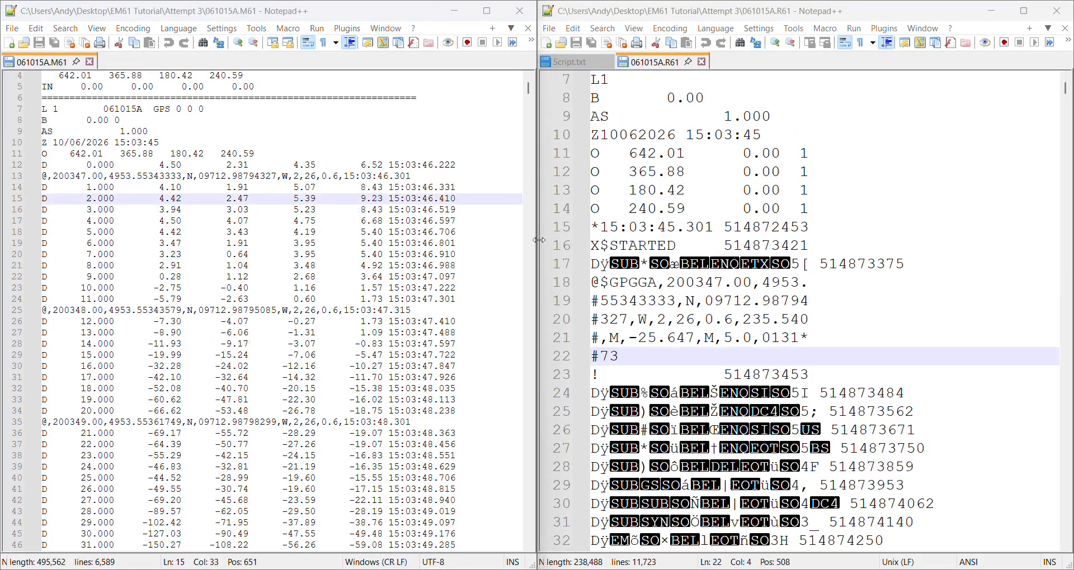
Compare the raw GPS and encoded data records in 061015A.R61 with the converted readings in 061015A.M61
click(675, 301)
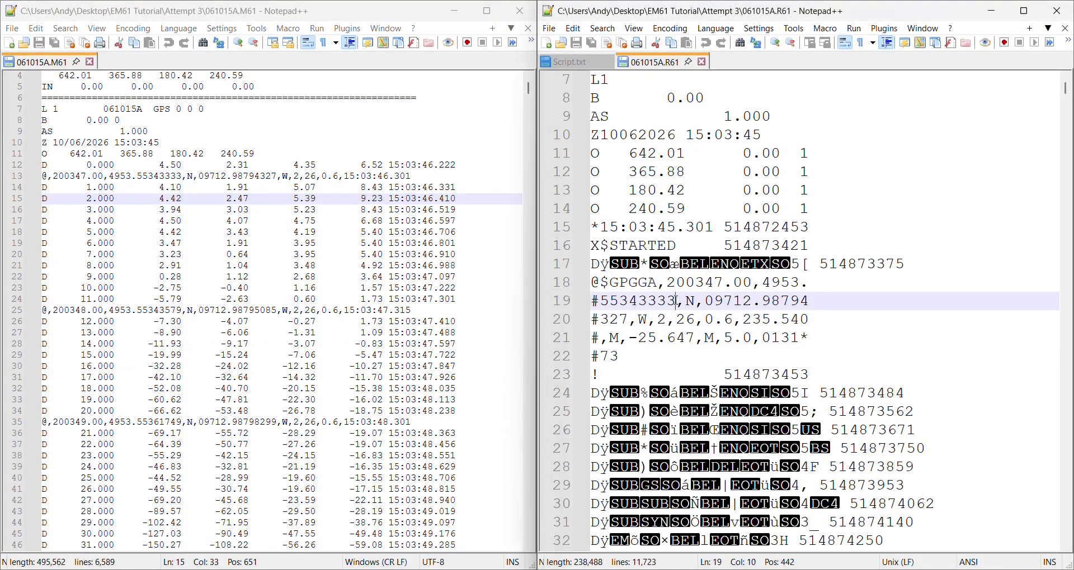
click(377, 324)
click(705, 339)
click(311, 346)
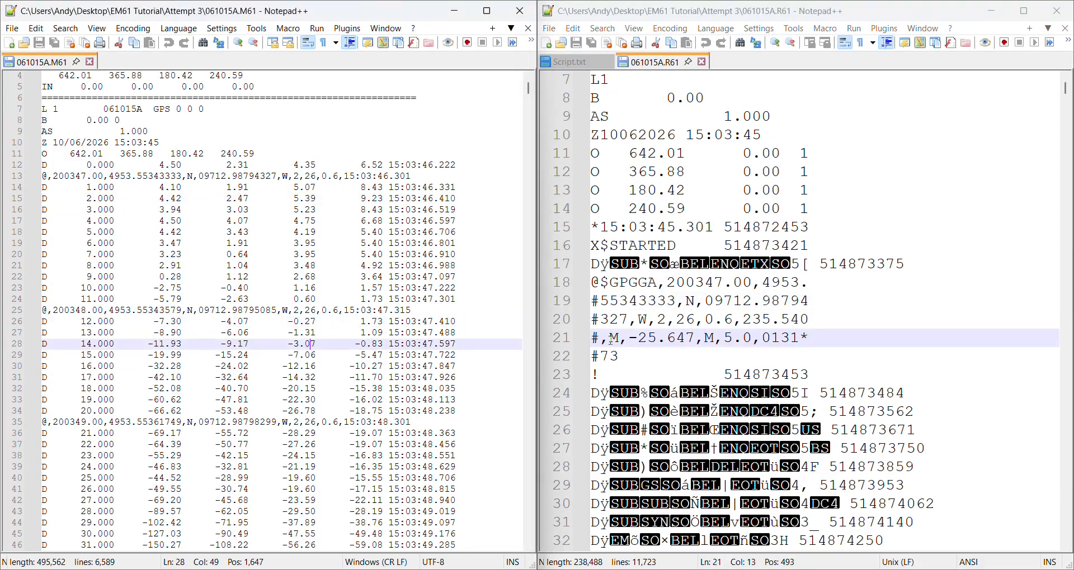
click(716, 338)
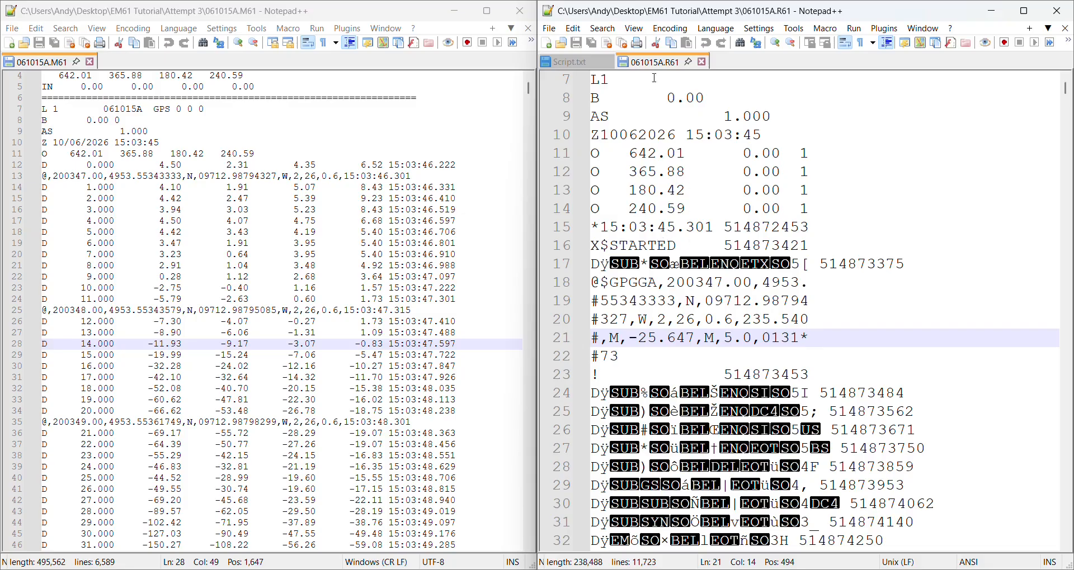
click(199, 211)
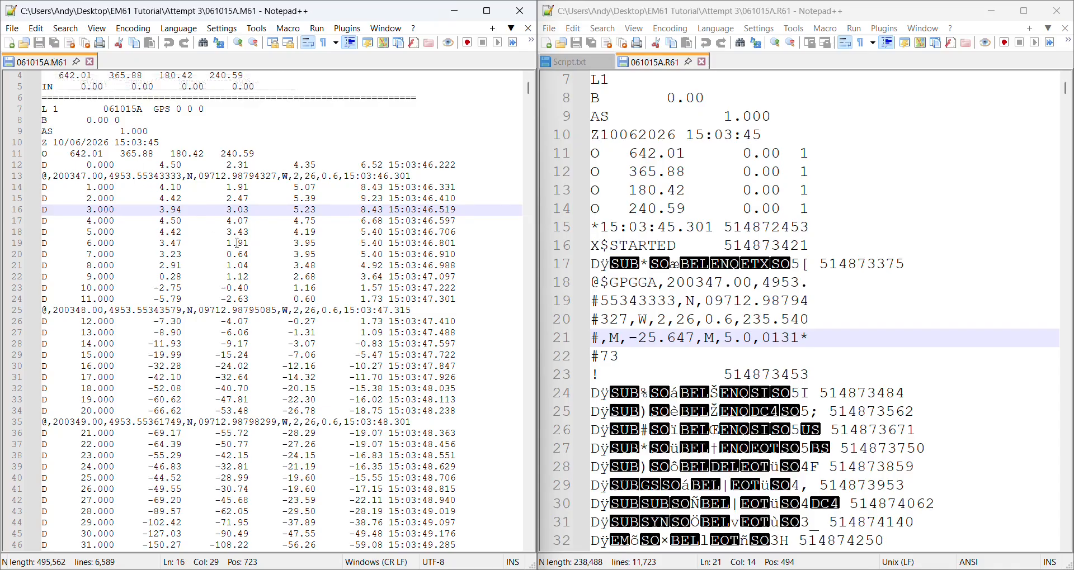
click(692, 295)
scroll(692, 288, down, 2)
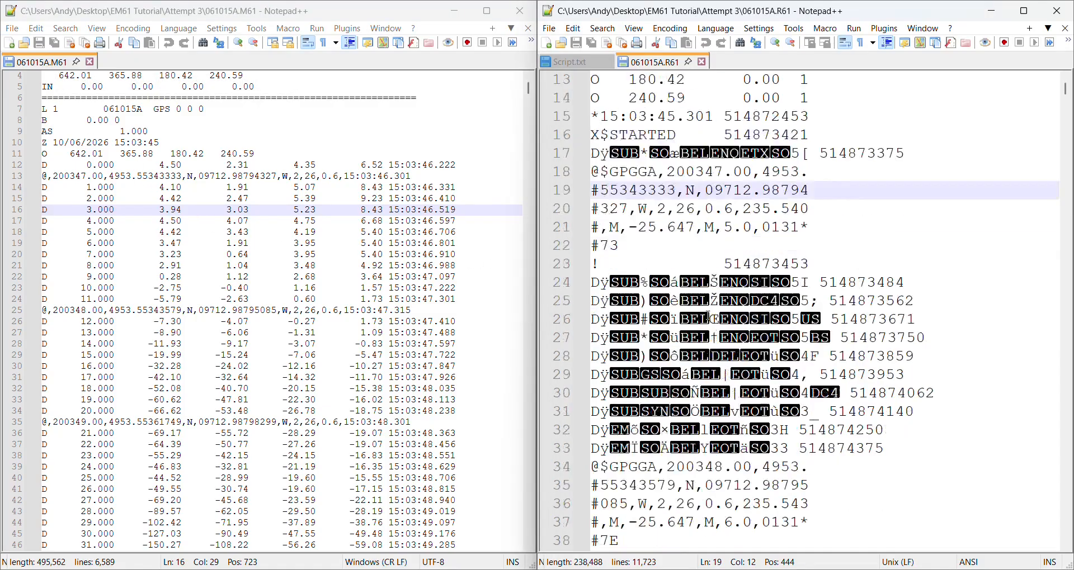
scroll(692, 285, down, 3)
scroll(693, 280, up, 2)
click(694, 279)
scroll(681, 264, up, 4)
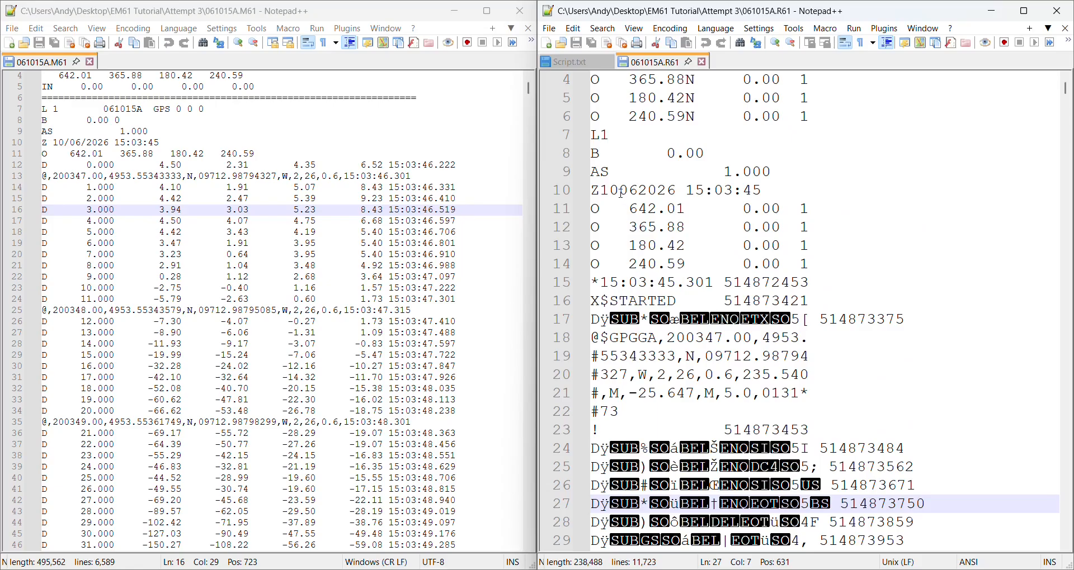
Highlight the first O-line value, 642.01, in both files for comparison, and examine the encoded D record on line 17 of the R61 file
drag(626, 209, 686, 210)
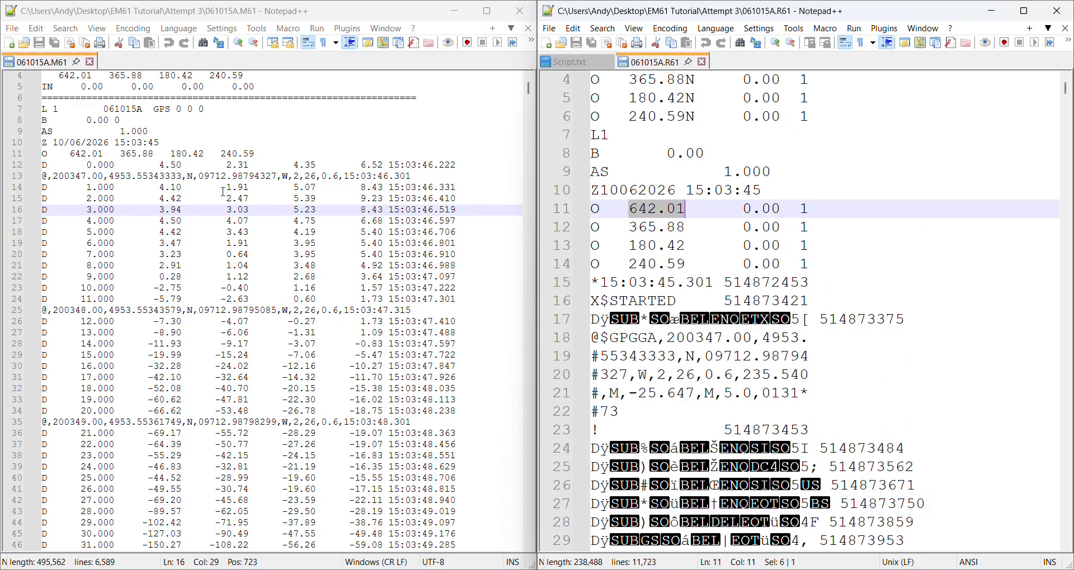
drag(71, 153, 114, 153)
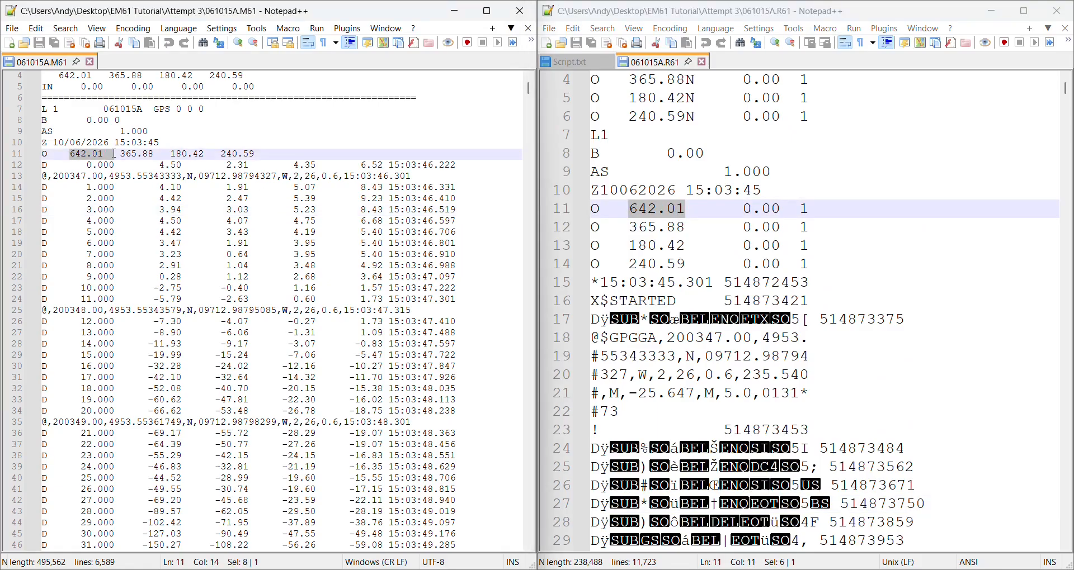
click(188, 209)
click(707, 324)
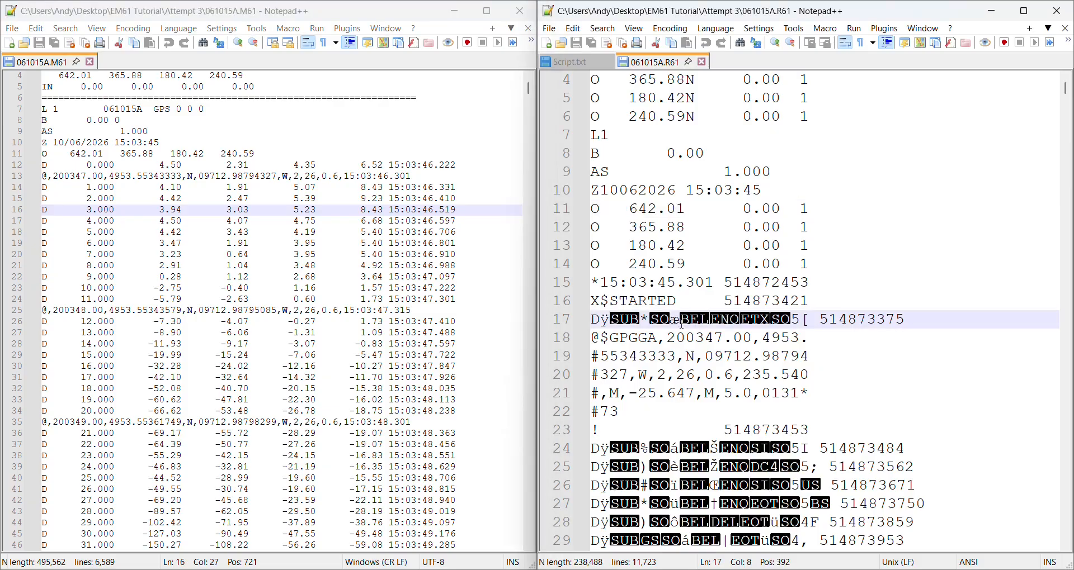
scroll(681, 321, down, 2)
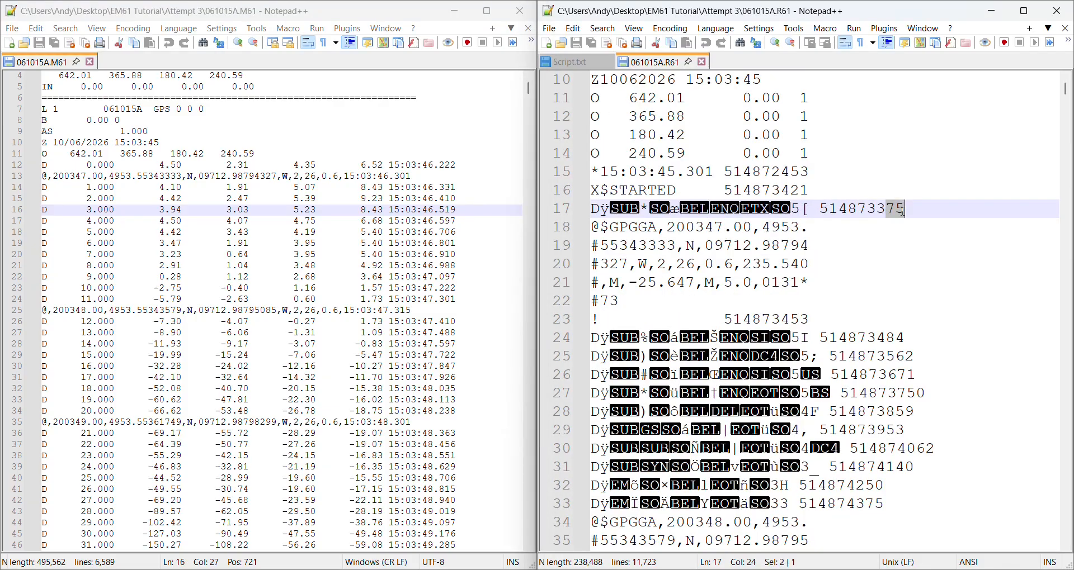
Highlight the encoded D record on line 17 of the R61 file and compare it with the converted D readings in the M61 file
drag(885, 208, 598, 208)
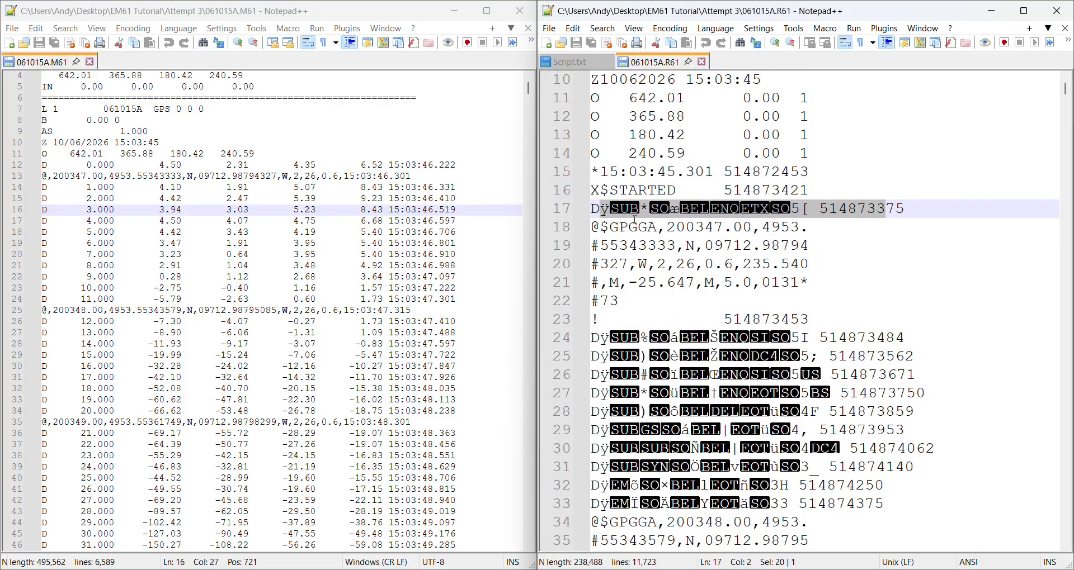
click(712, 210)
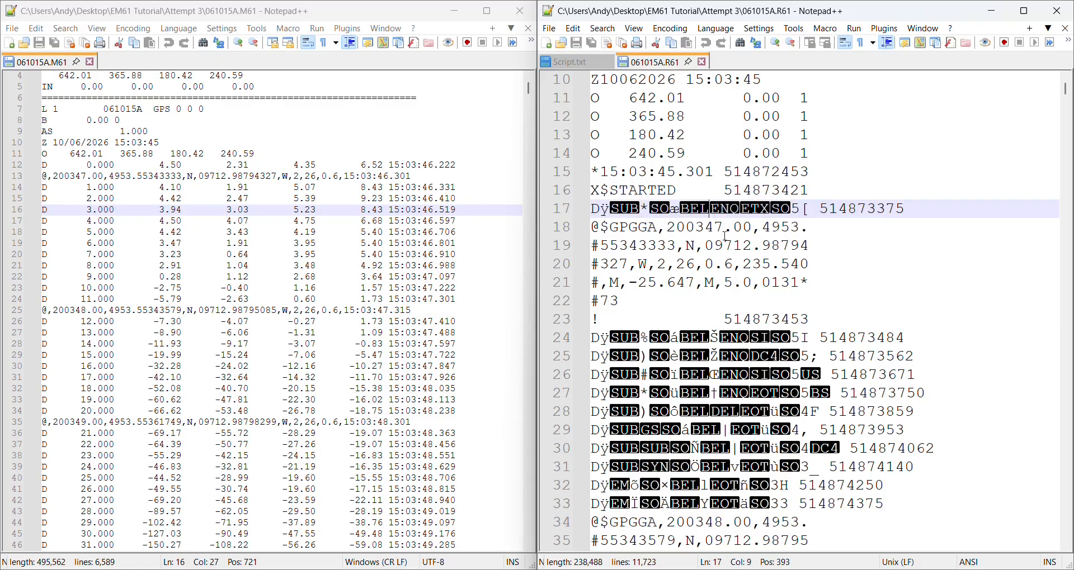
click(356, 275)
scroll(227, 256, down, 3)
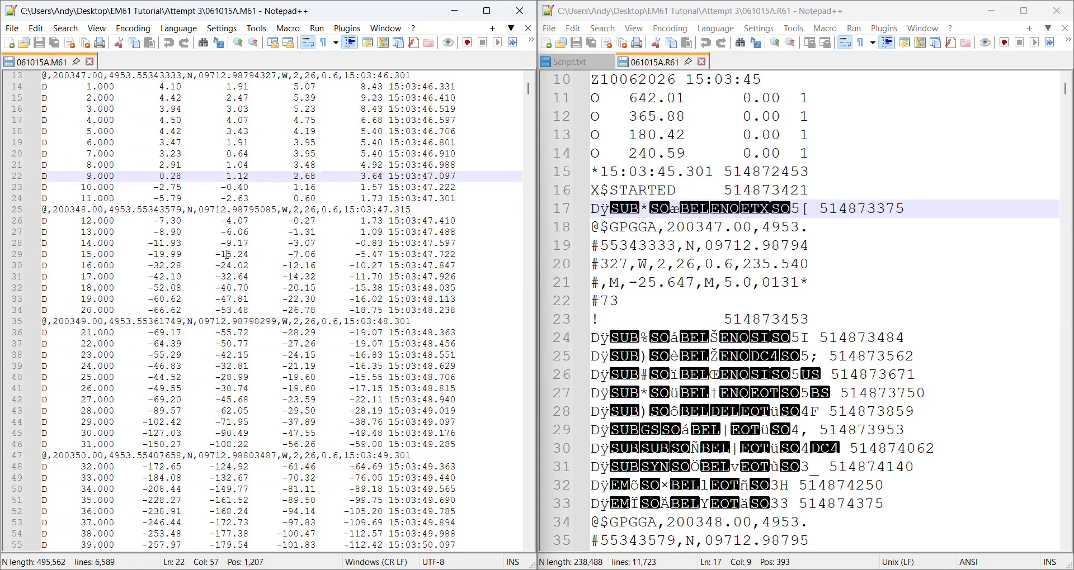
scroll(227, 261, up, 3)
scroll(223, 261, up, 1)
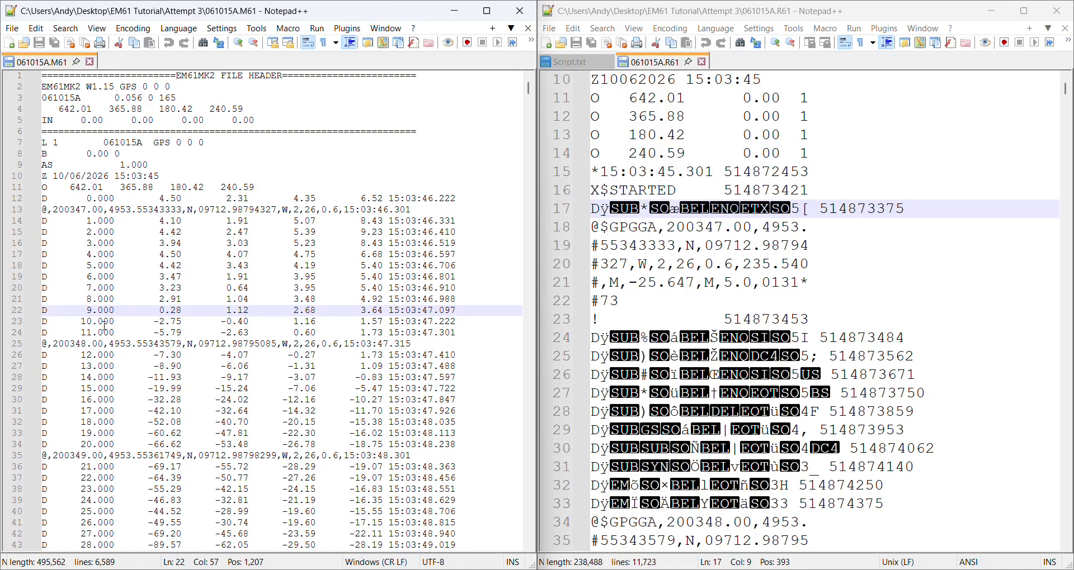
scroll(105, 325, down, 1)
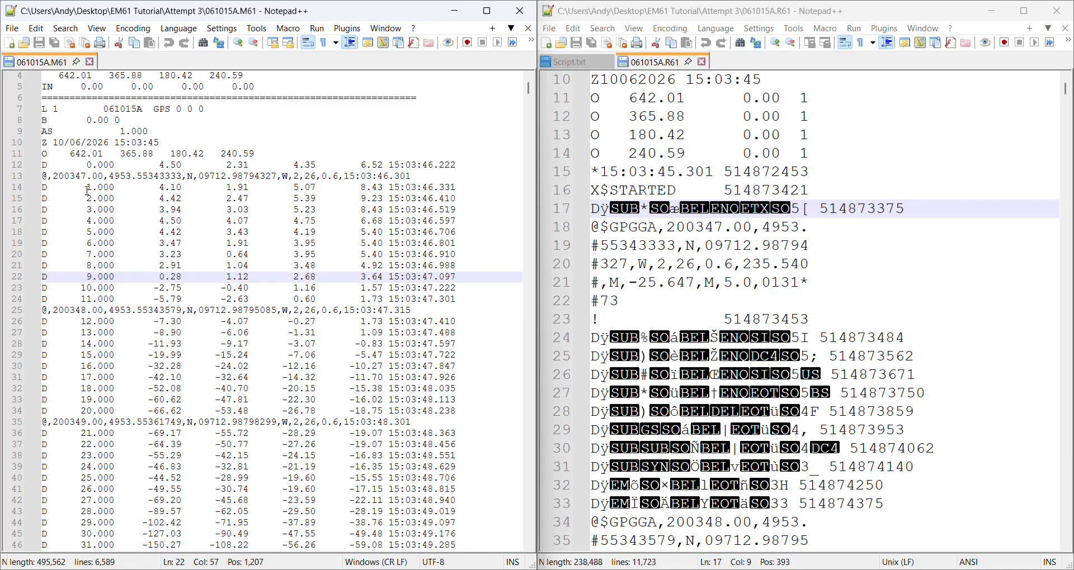
Highlight in turn the channel readings and the timestamp of the D record on line 14 of the M61 file
drag(87, 190, 185, 187)
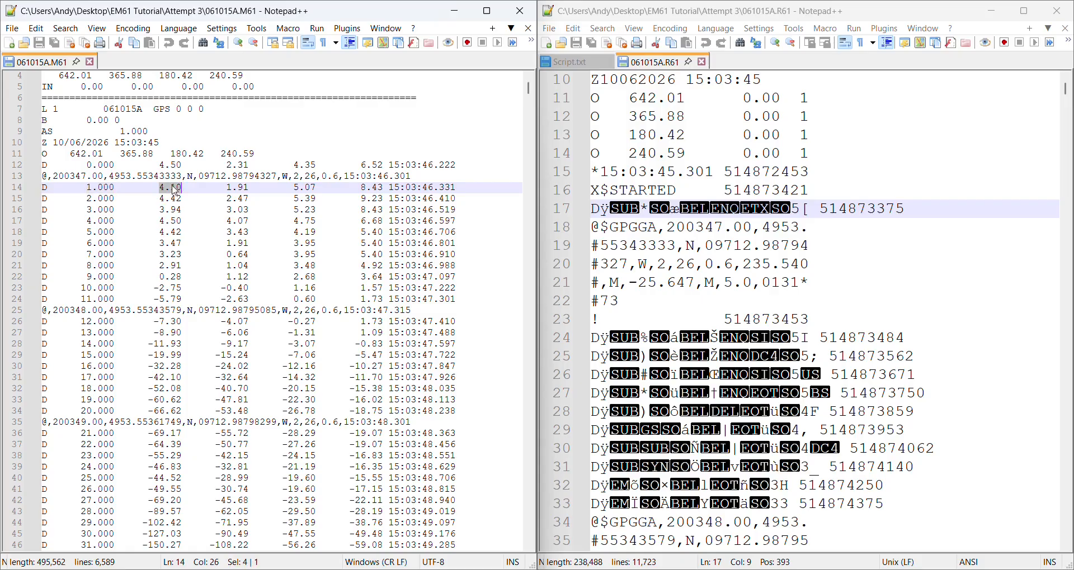
drag(226, 187, 321, 188)
click(294, 188)
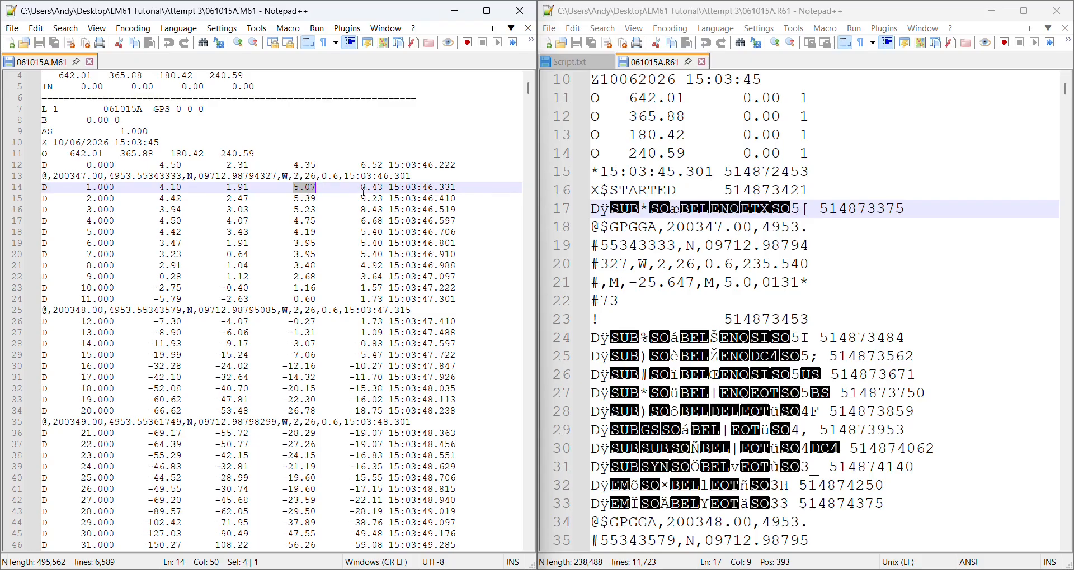
drag(362, 189, 386, 188)
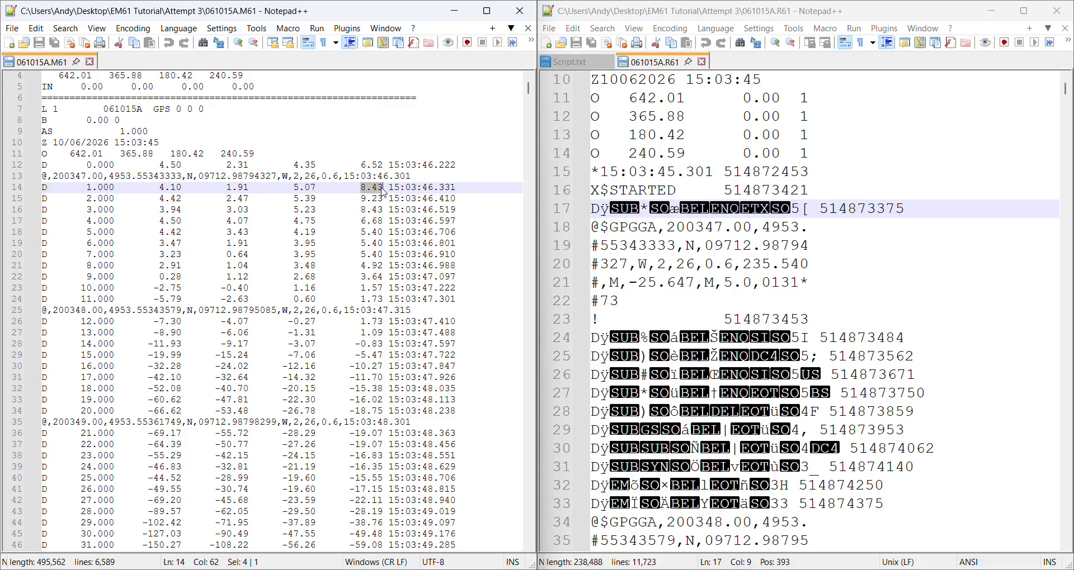
click(379, 221)
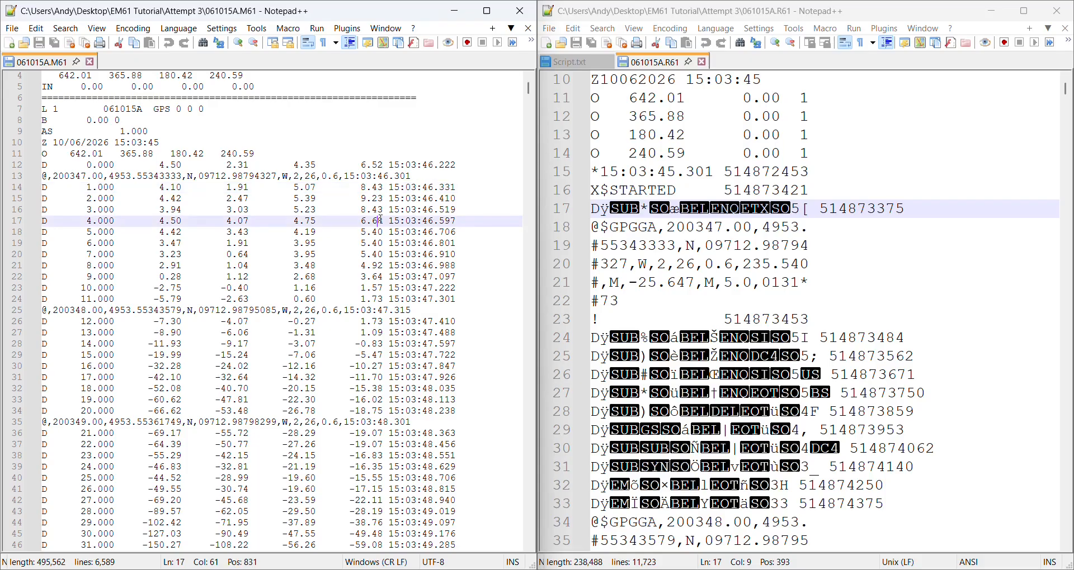
drag(391, 187, 452, 189)
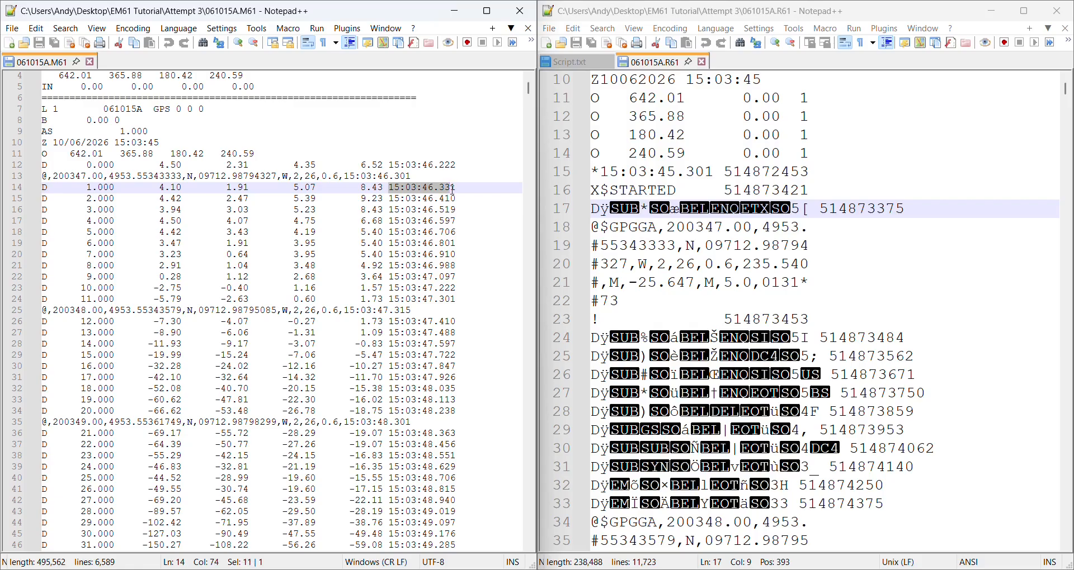
click(424, 199)
Highlight the GPS record on line 25 of the M61 file, including its coordinates and its timestamp
scroll(428, 213, down, 2)
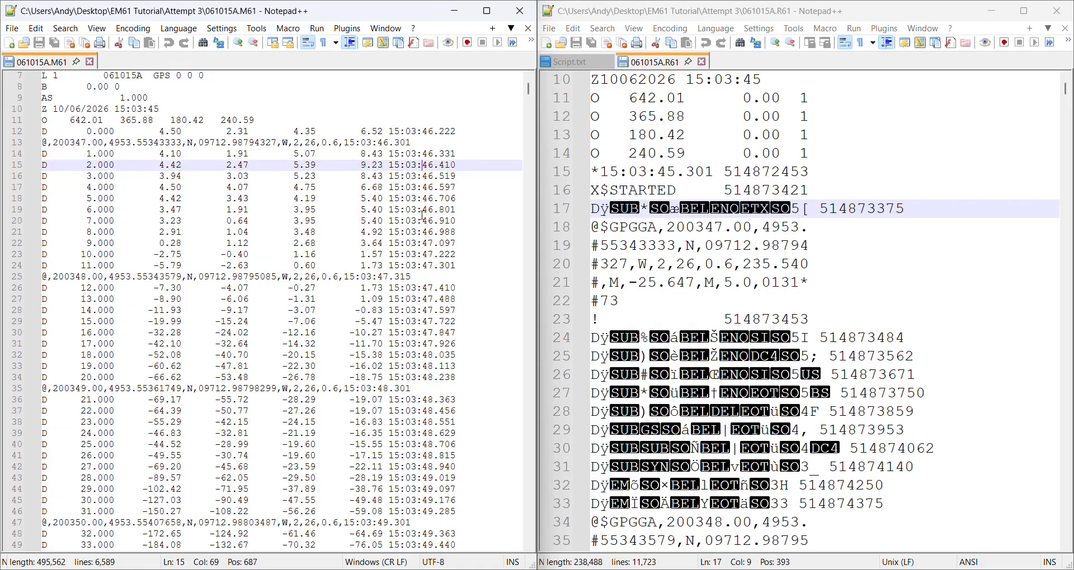
scroll(430, 229, up, 2)
scroll(364, 322, down, 1)
click(397, 289)
scroll(398, 296, down, 2)
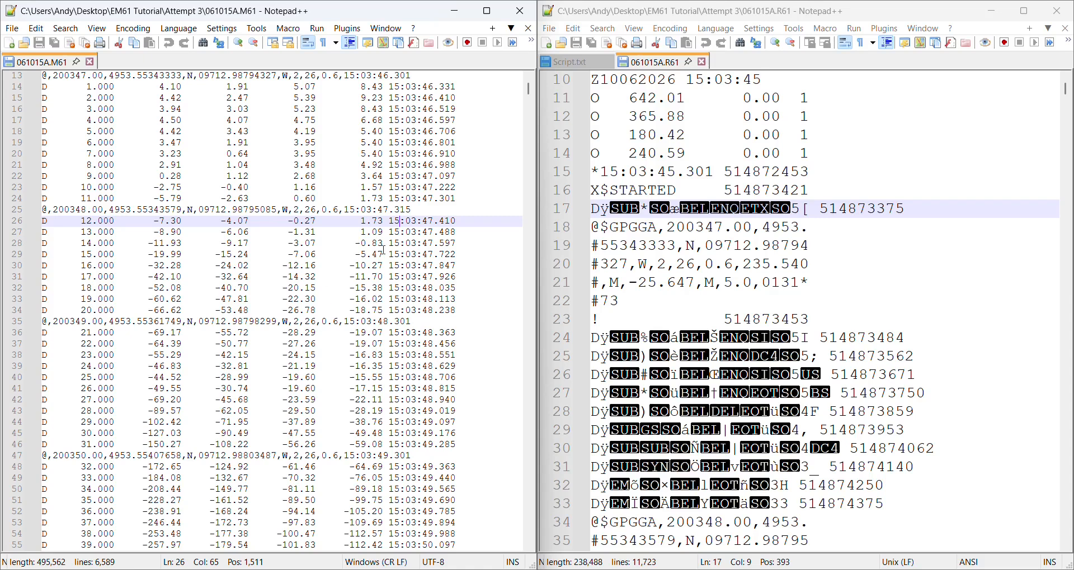
drag(413, 209, 52, 208)
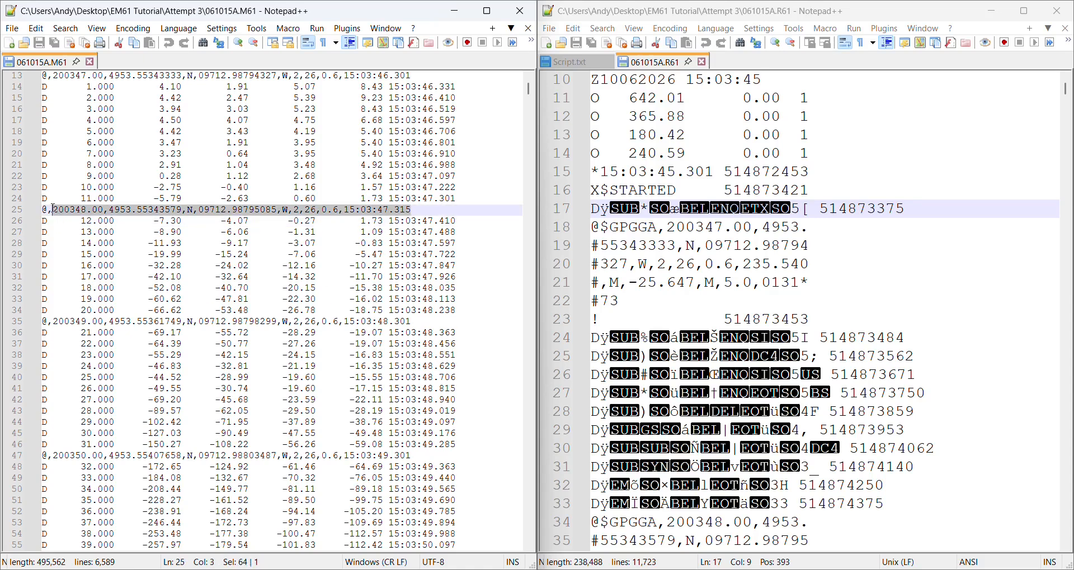
click(112, 211)
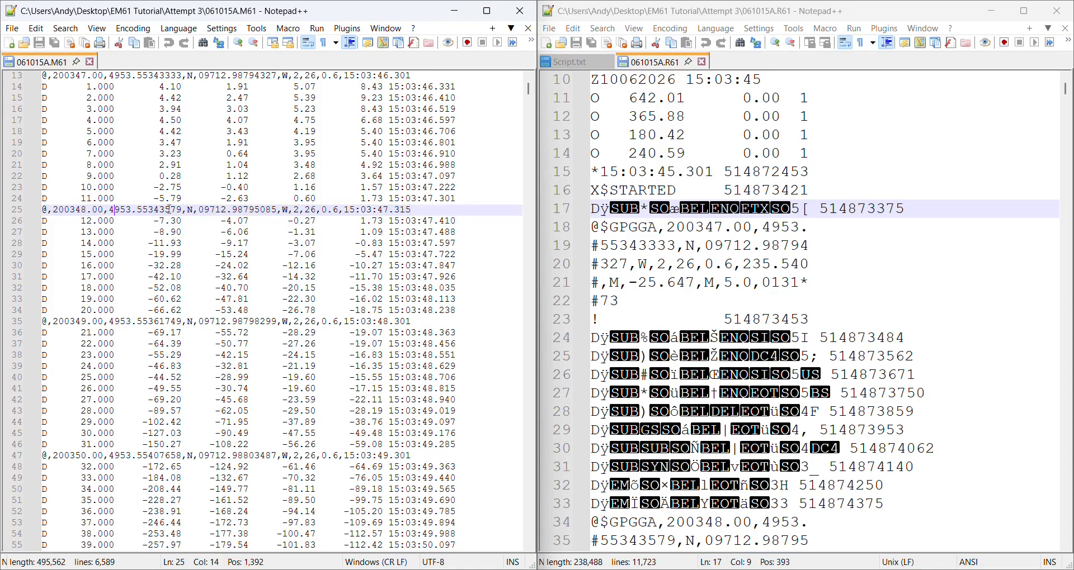
drag(193, 210, 77, 210)
click(218, 211)
drag(199, 210, 405, 211)
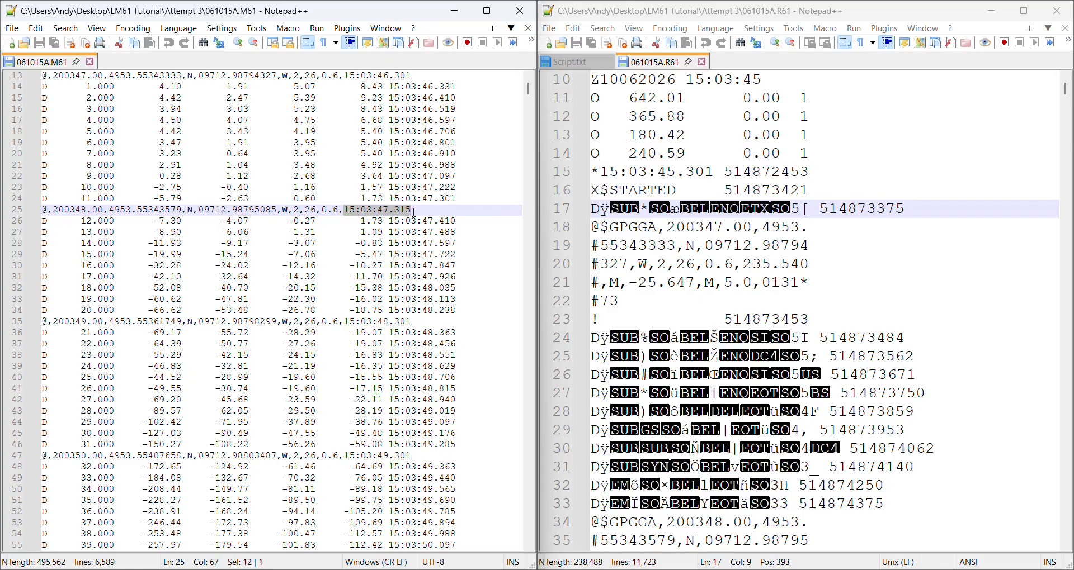
click(412, 244)
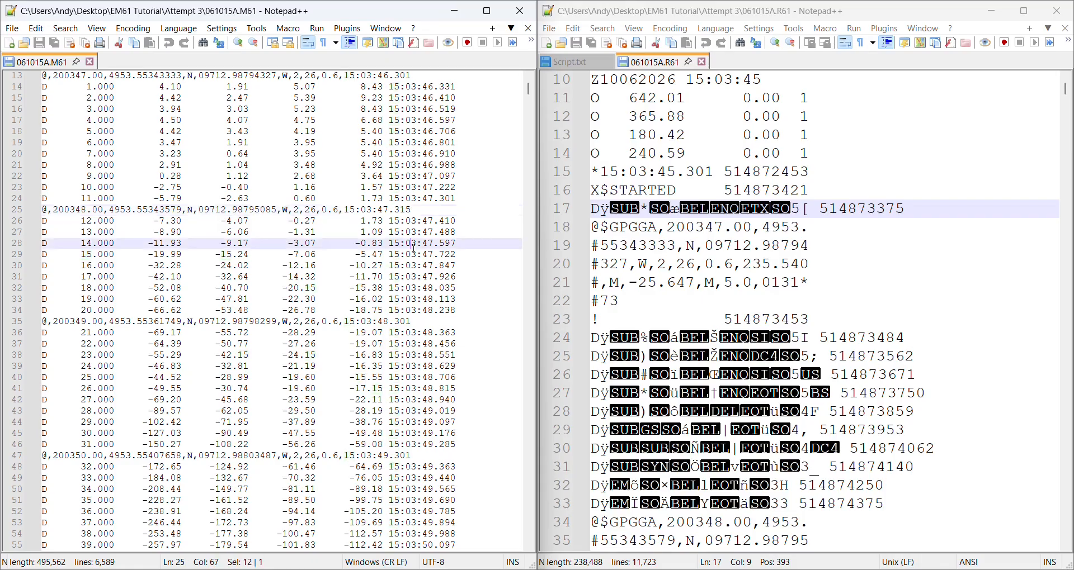
Highlight the block of D readings on lines 36 to 46 of the M61 file and examine how readings fall between successive GPS records
scroll(414, 246, down, 1)
scroll(414, 246, up, 3)
scroll(414, 249, down, 1)
scroll(414, 250, up, 2)
scroll(414, 249, up, 1)
scroll(414, 249, down, 8)
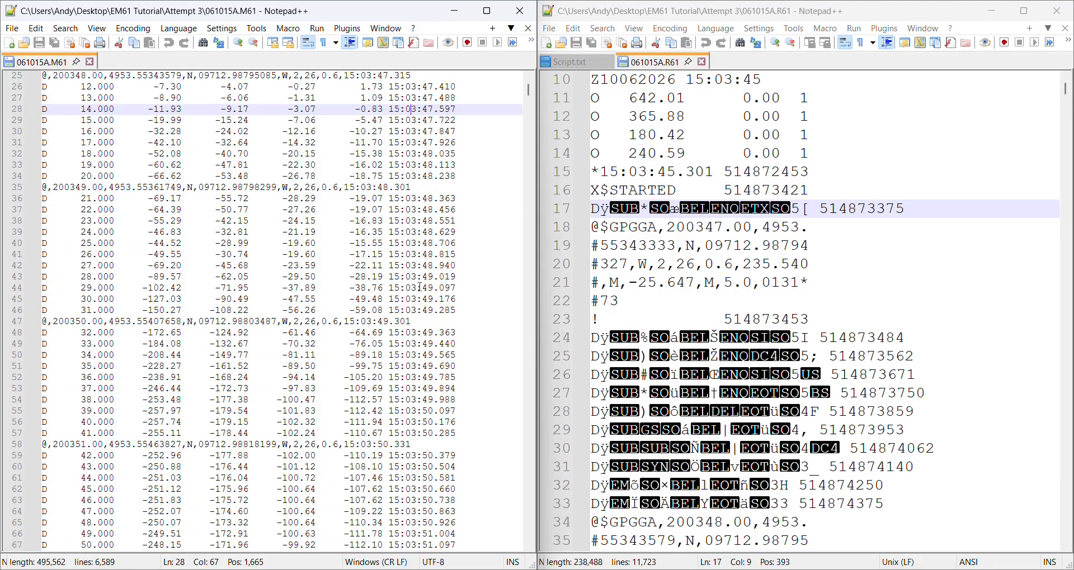
drag(444, 311, 148, 200)
click(97, 201)
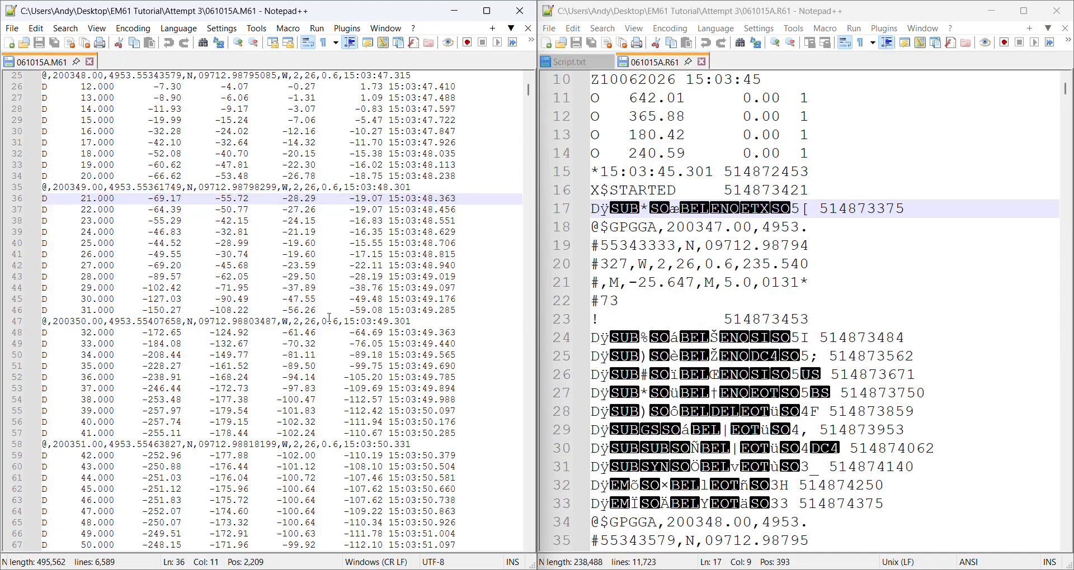
drag(475, 310, 404, 197)
click(408, 185)
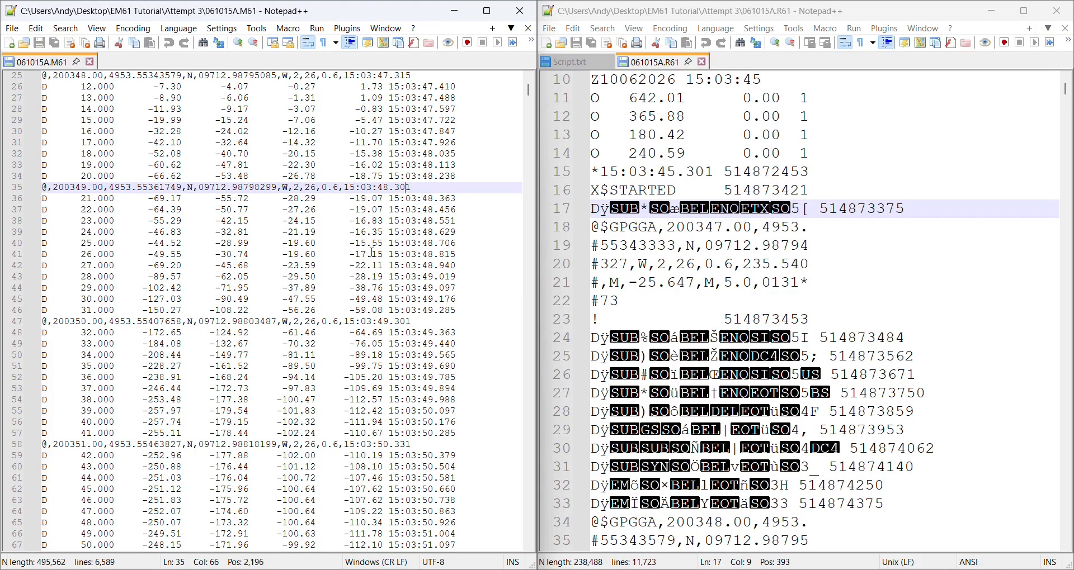
drag(462, 311, 33, 201)
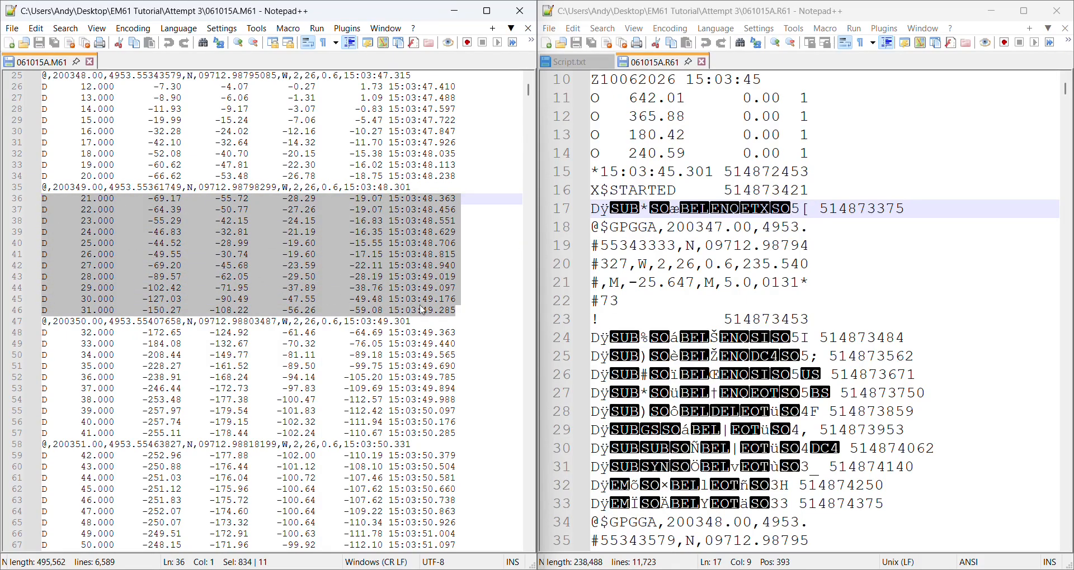
click(463, 311)
click(464, 320)
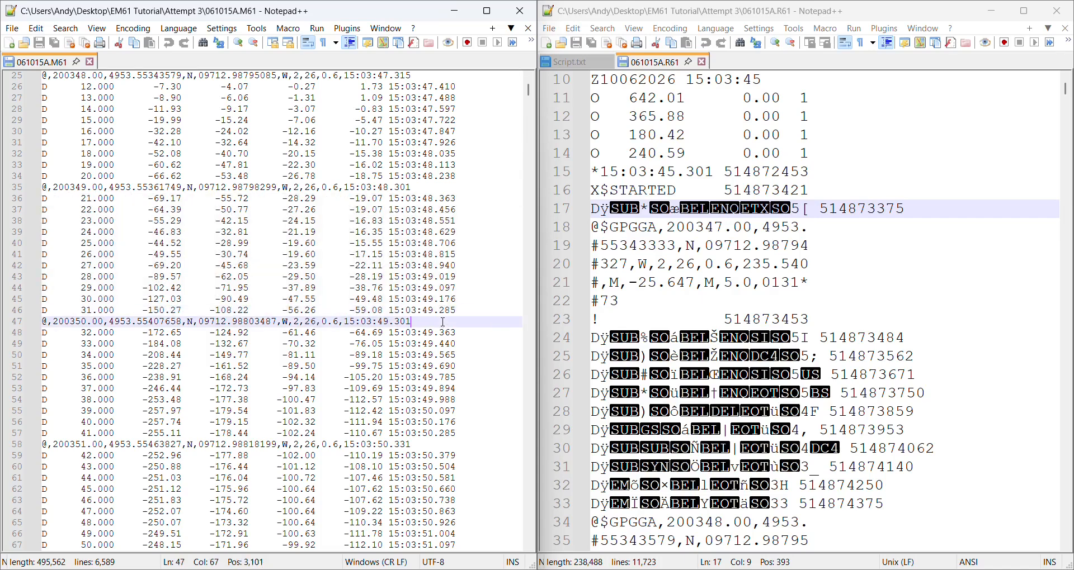
click(463, 309)
click(457, 315)
scroll(458, 314, down, 5)
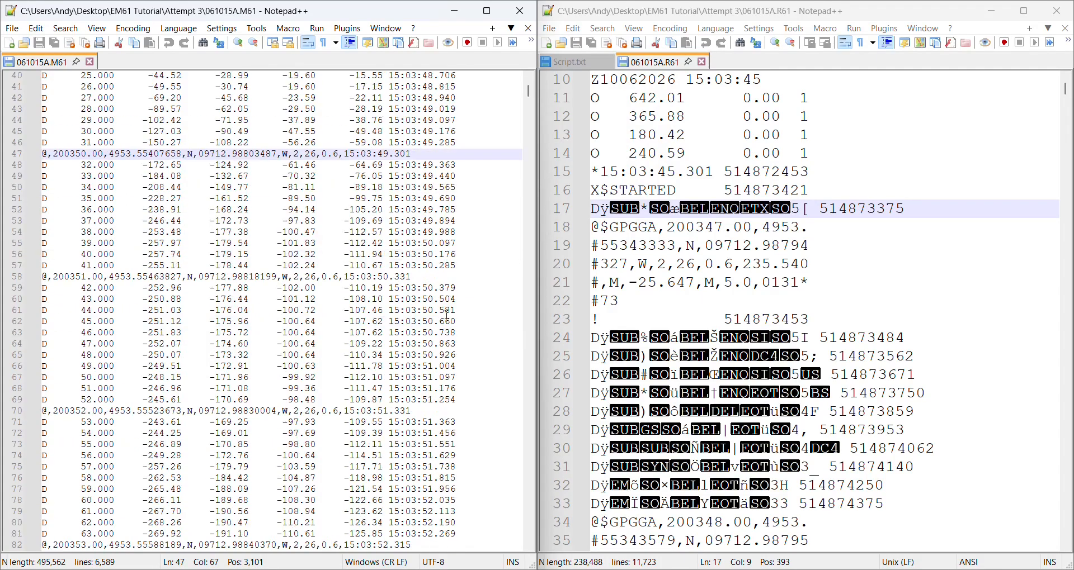
scroll(458, 313, up, 13)
scroll(458, 311, down, 13)
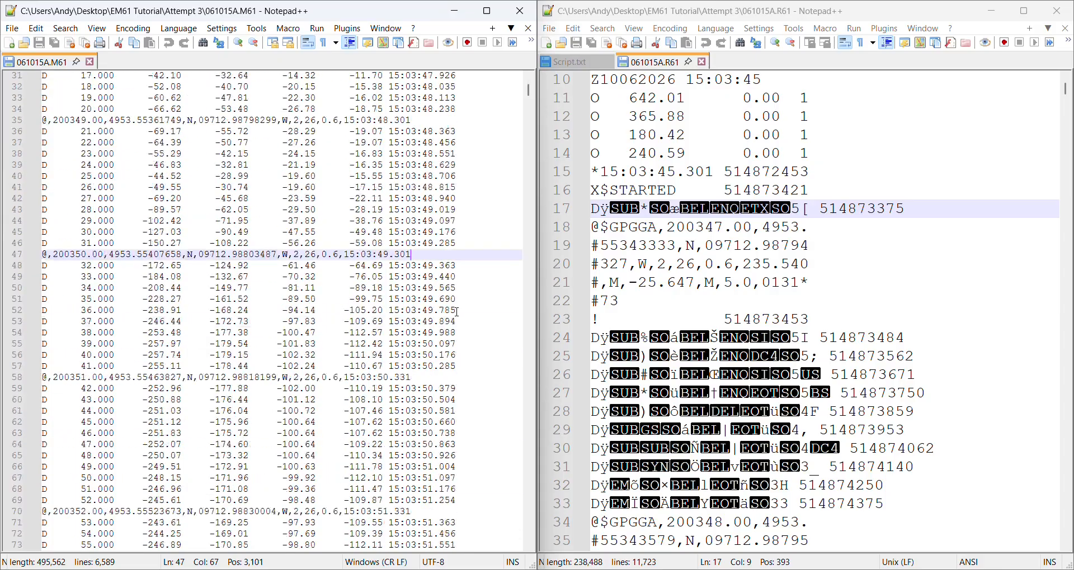
scroll(456, 307, up, 9)
scroll(457, 307, up, 4)
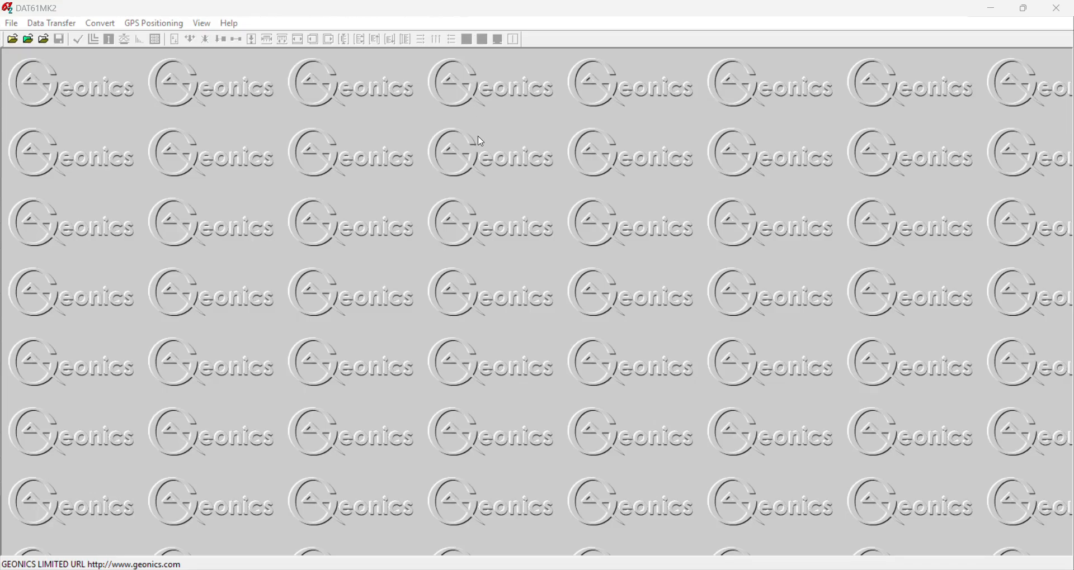
Switch to DAT61MK2 and open the GPS Positioning tool
click(429, 154)
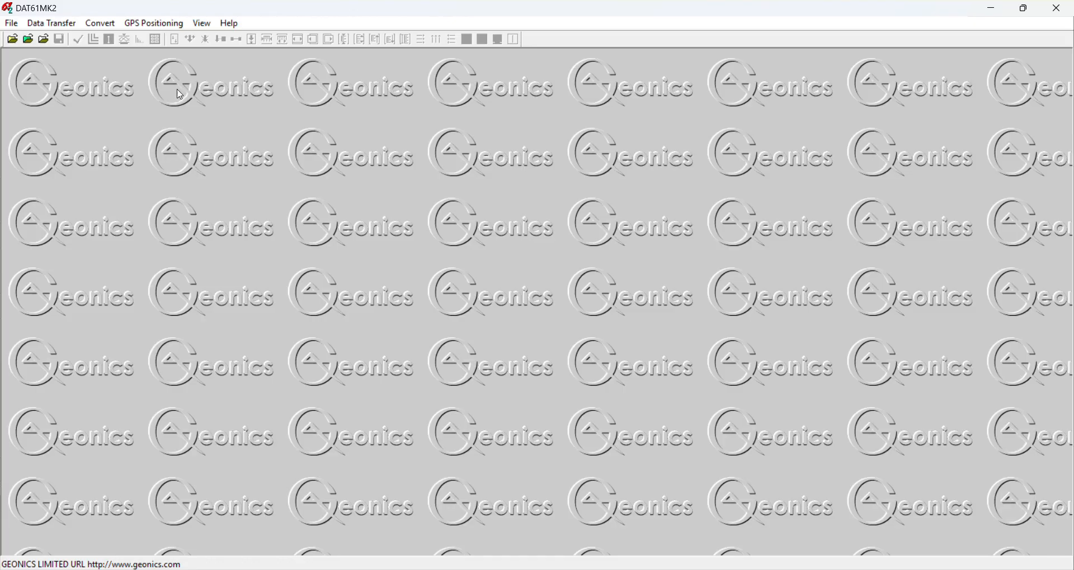
click(169, 23)
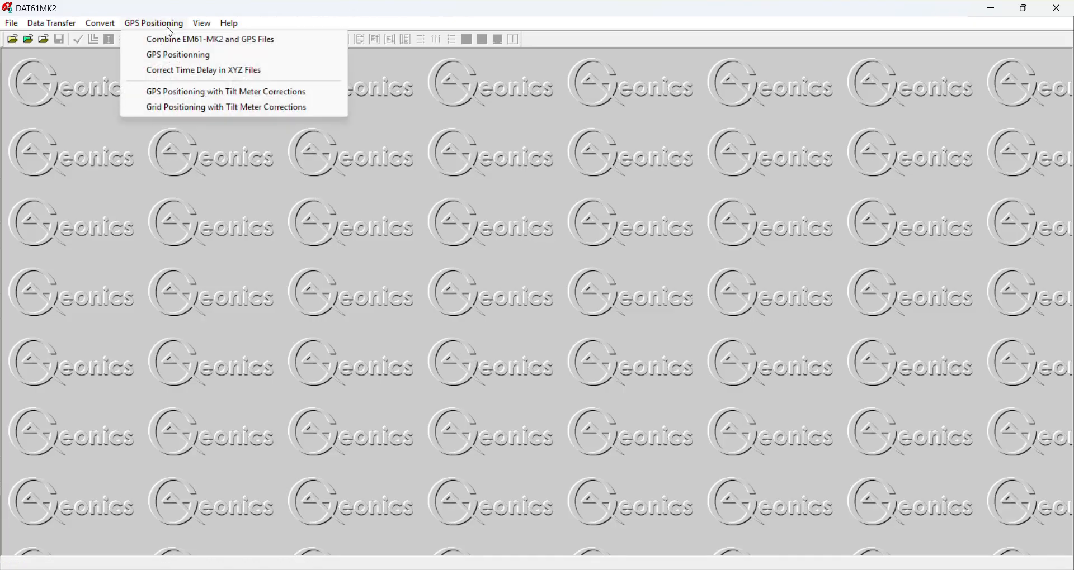
click(171, 56)
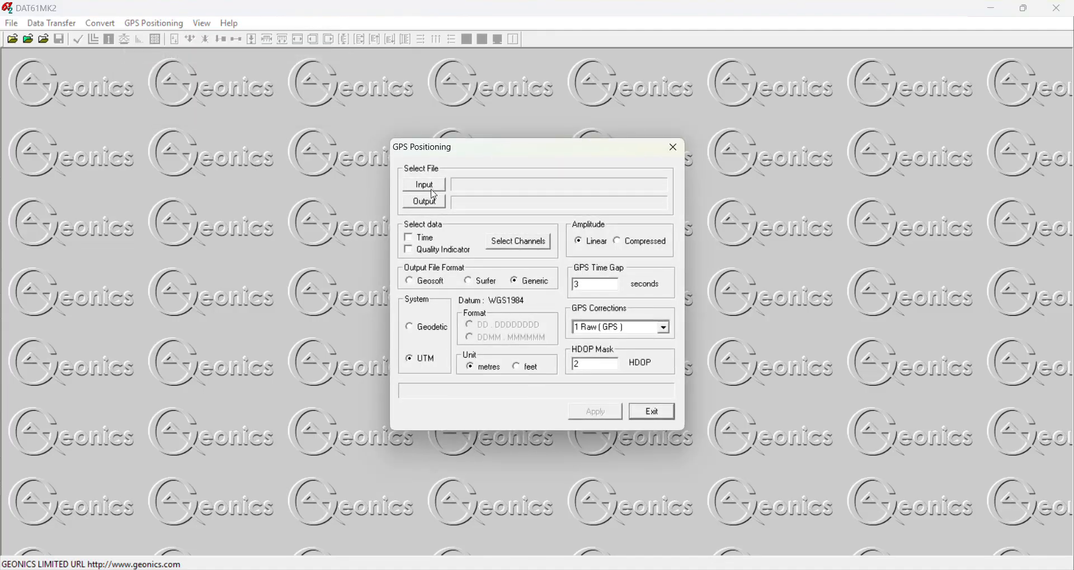
Load 061015A.M61 from the Attempt 3 folder as the GPS Positioning input file
click(429, 187)
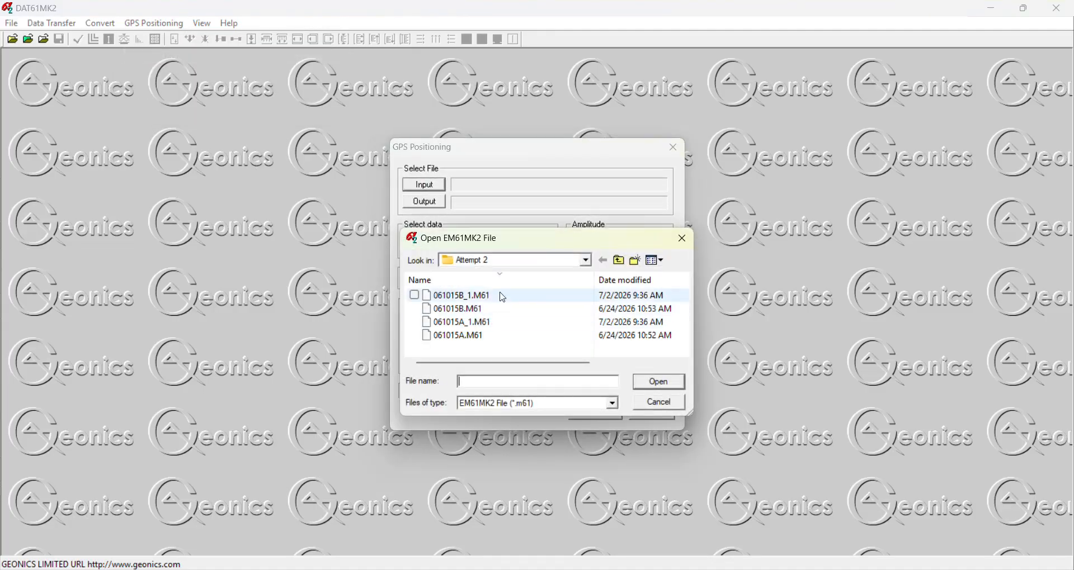
click(585, 261)
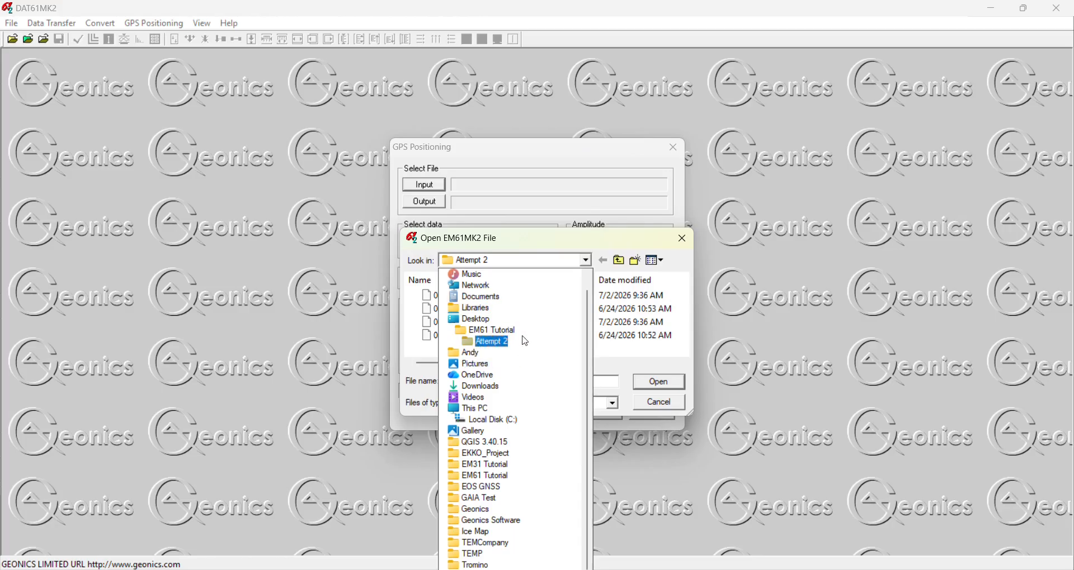
click(621, 266)
click(621, 266)
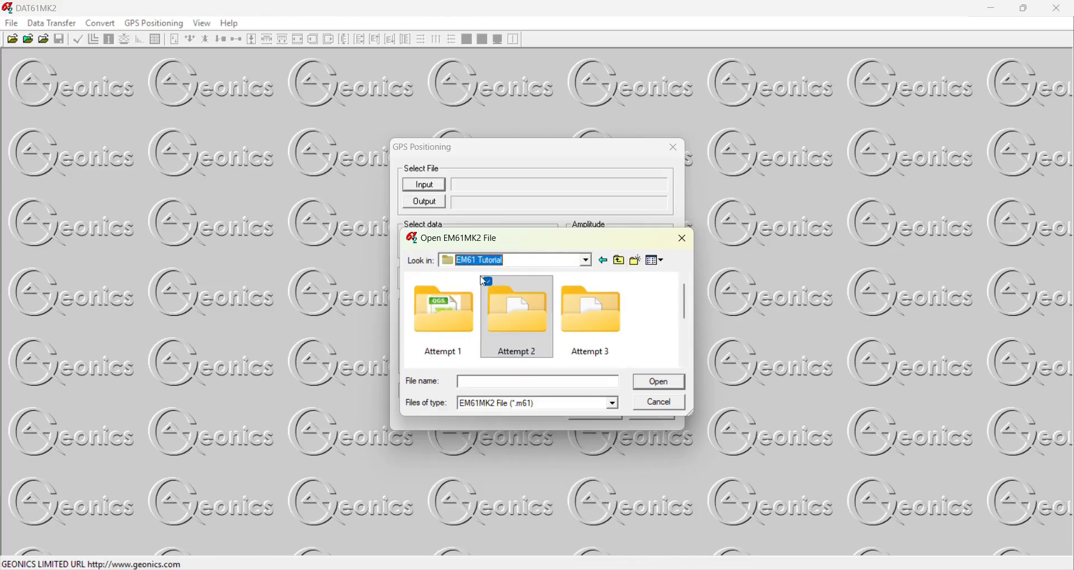
double_click(590, 308)
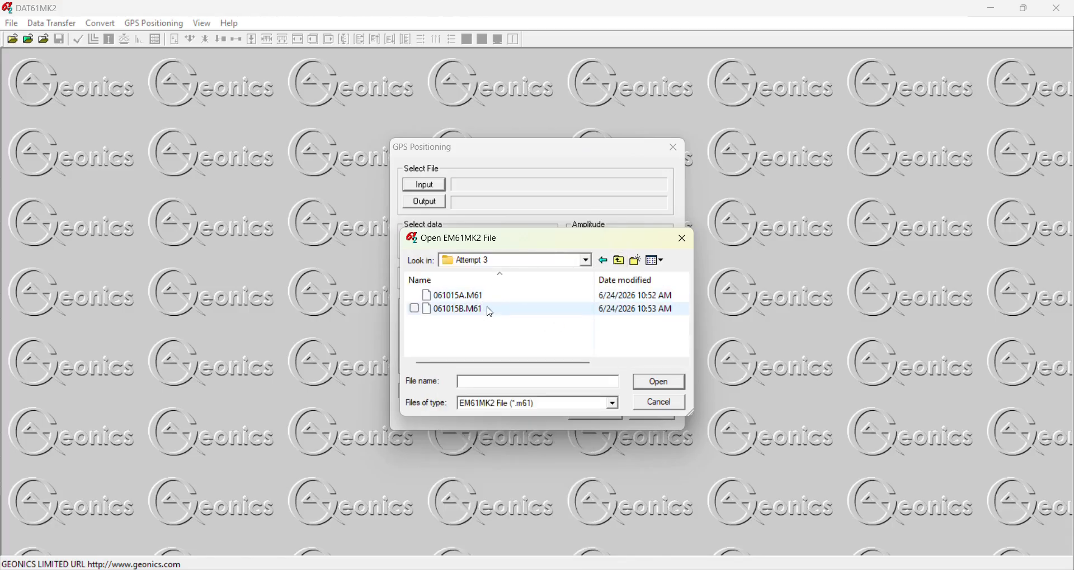
click(500, 302)
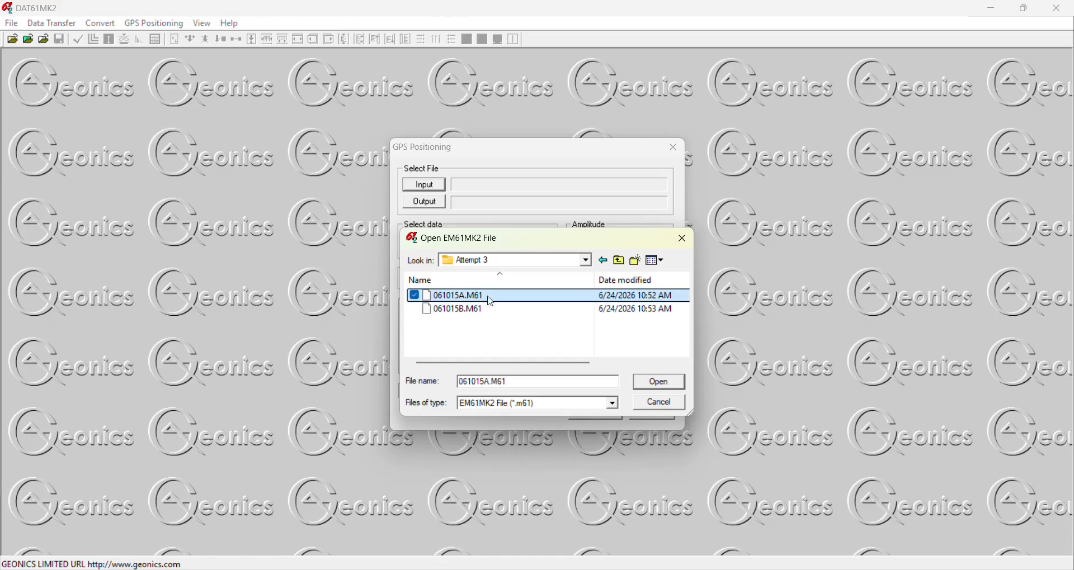
click(668, 386)
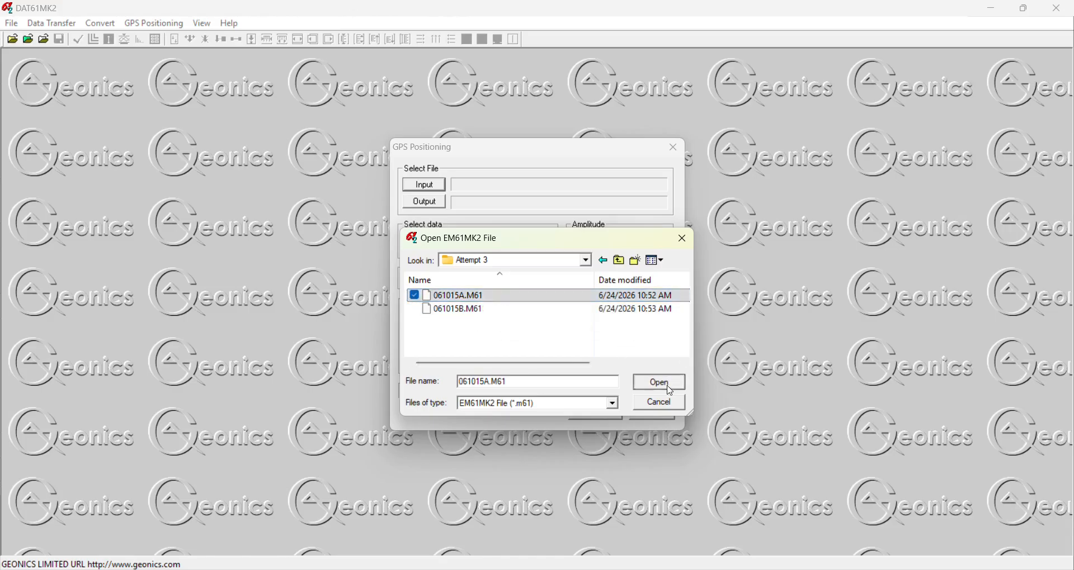
Set the GPS Positioning output file to 061015A in the Attempt 3 folder, saved as an XYZ file
click(425, 202)
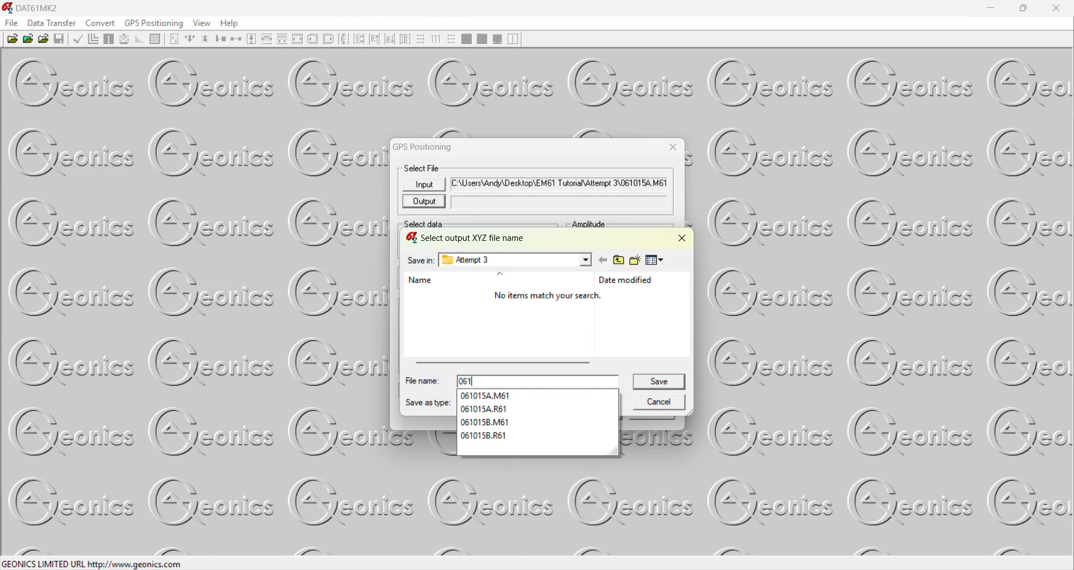
click(493, 397)
click(518, 386)
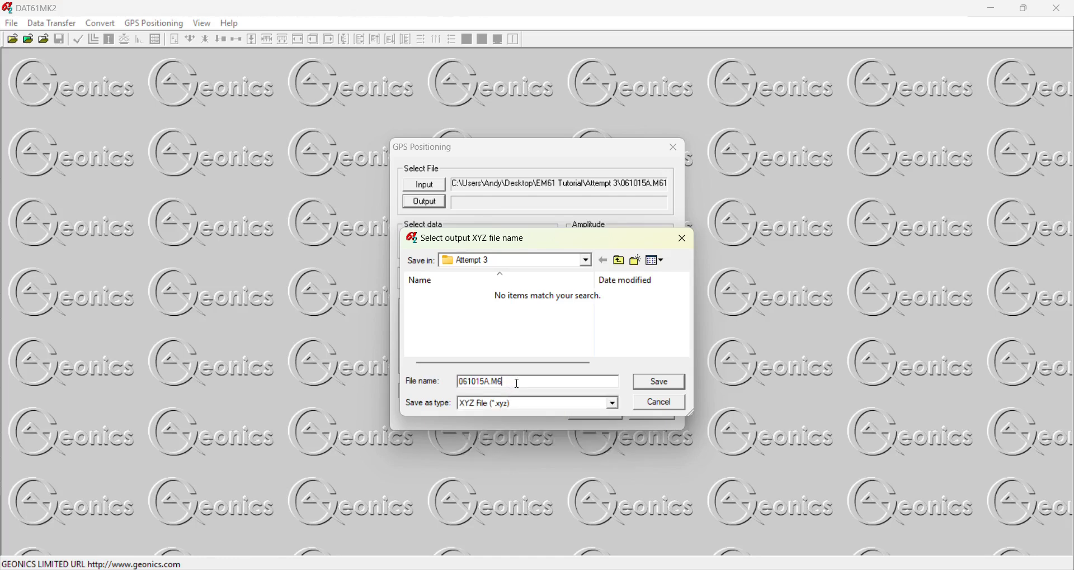
key(BackSpace)
key(BackSpace)
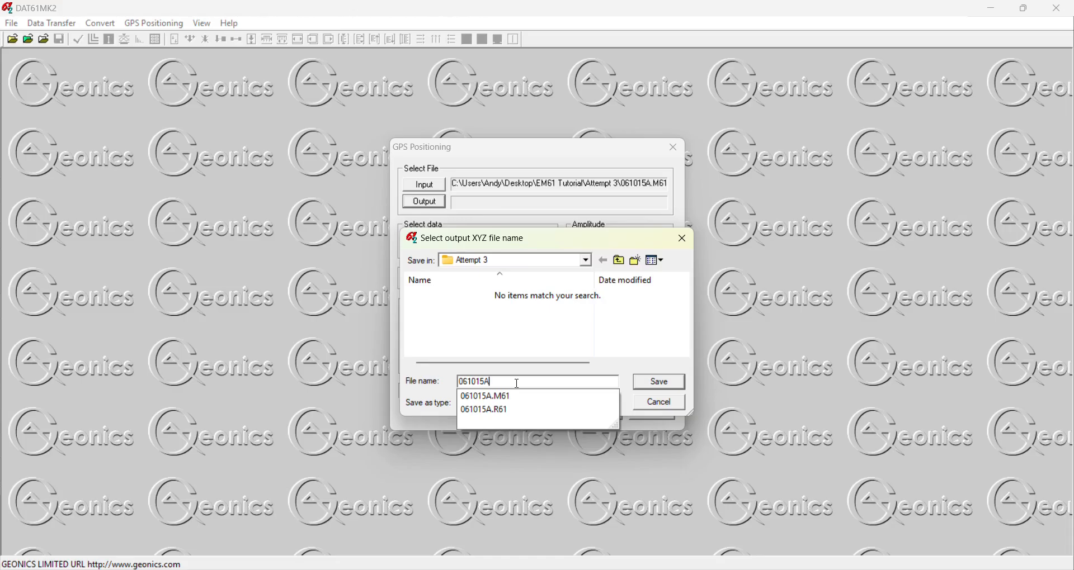
click(659, 384)
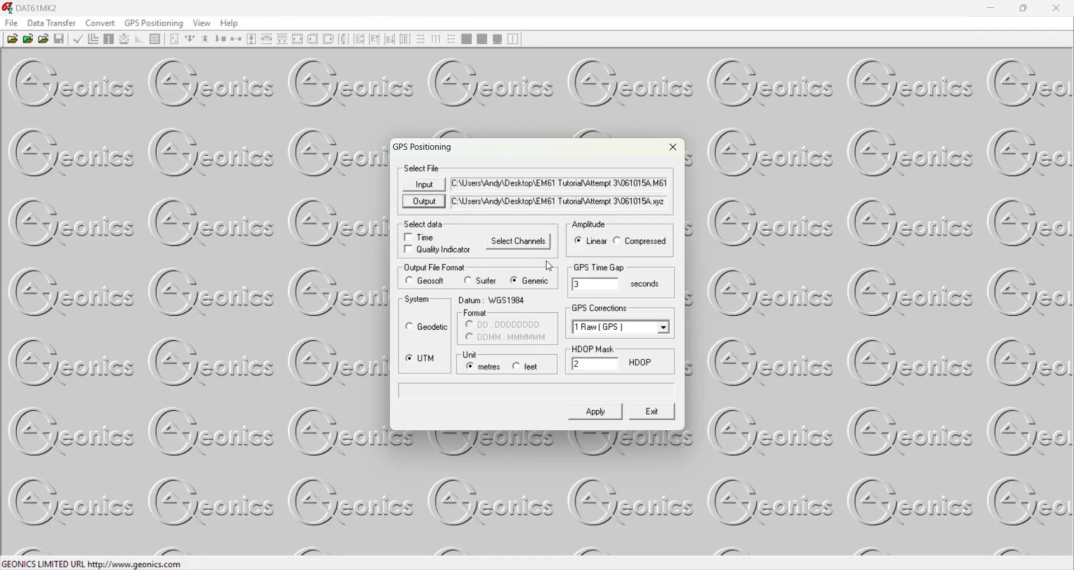
Select the STD-D mode with channels 1, 2, 3, T and D, and run the GPS positioning for 061015A
click(510, 246)
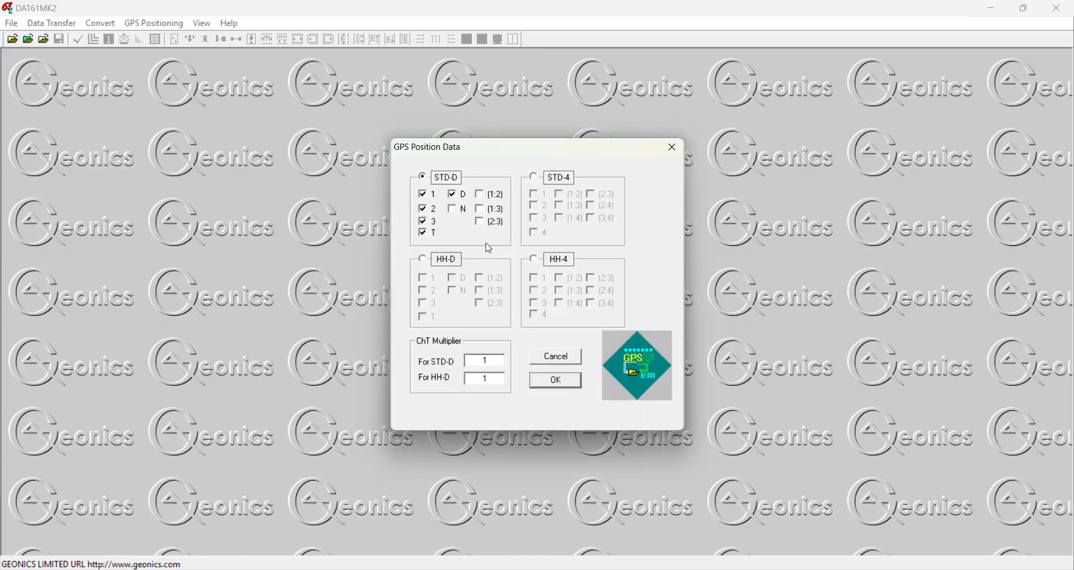
drag(486, 154, 522, 183)
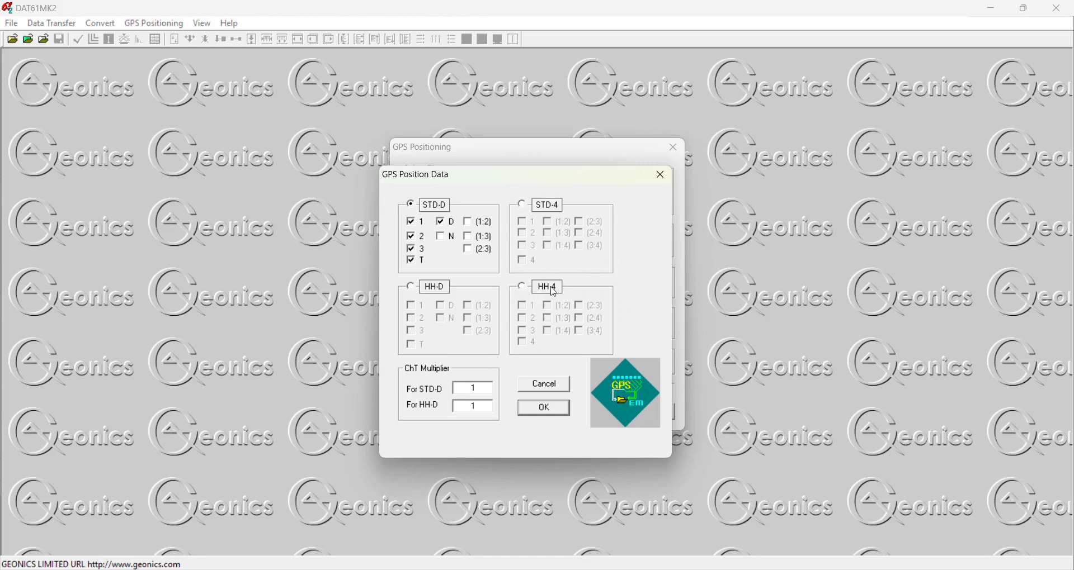
drag(523, 183, 781, 230)
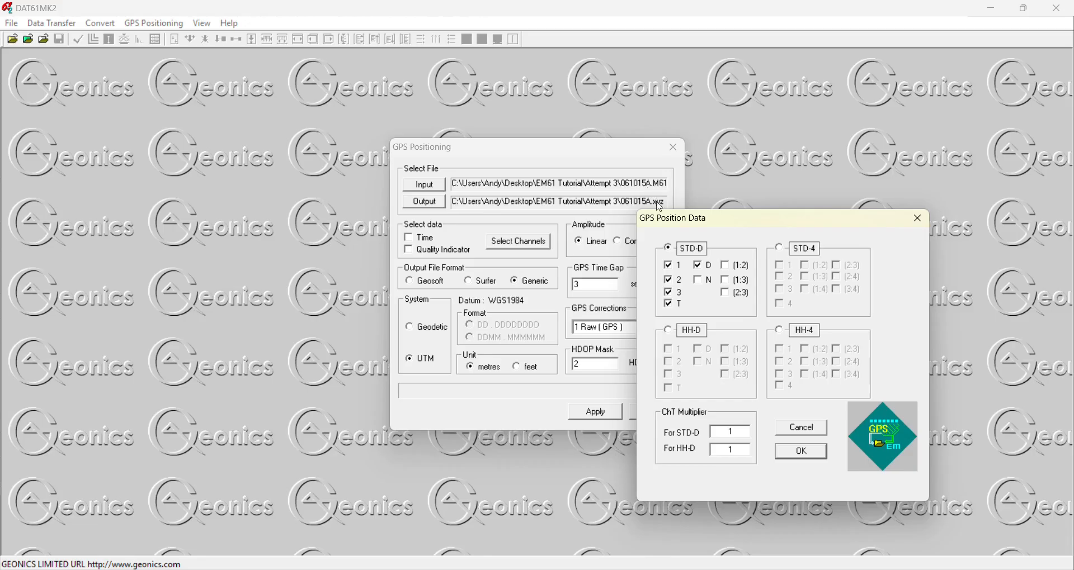
drag(716, 230, 736, 198)
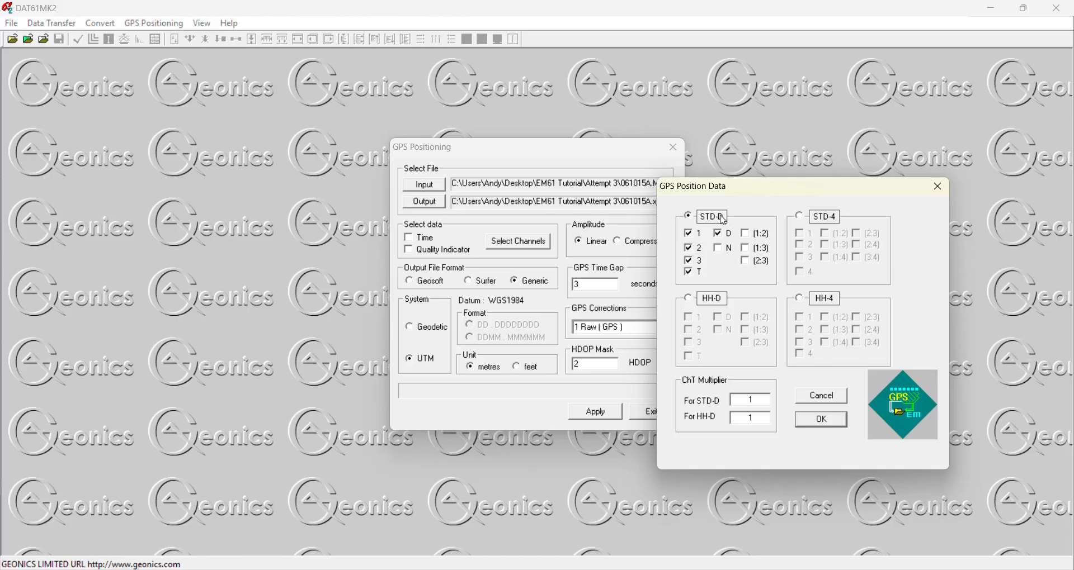
click(689, 216)
click(822, 424)
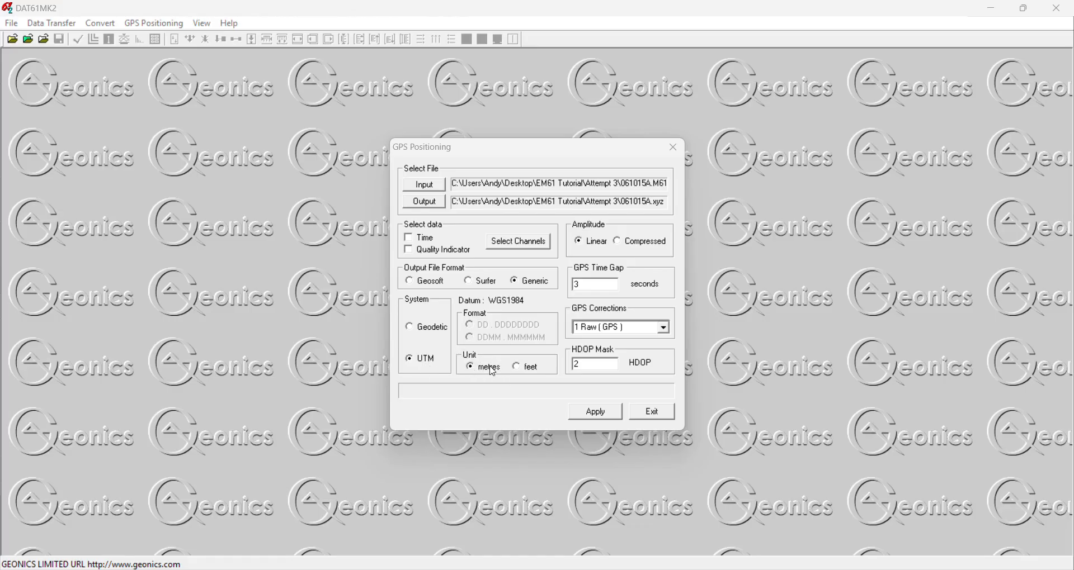
click(597, 411)
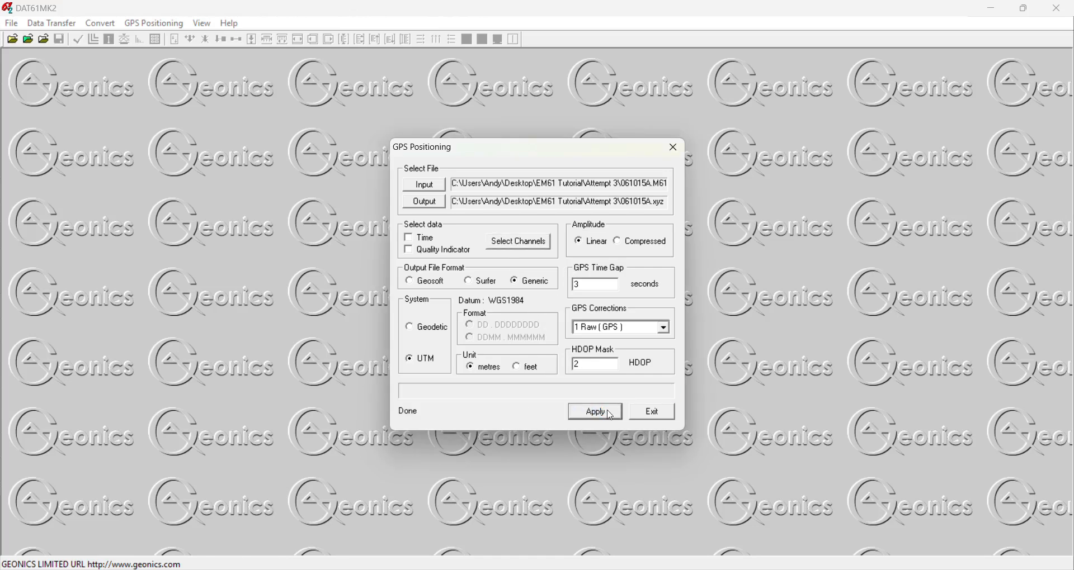
Load 061015B.M61 from the Attempt 3 folder as the GPS Positioning input file
click(433, 201)
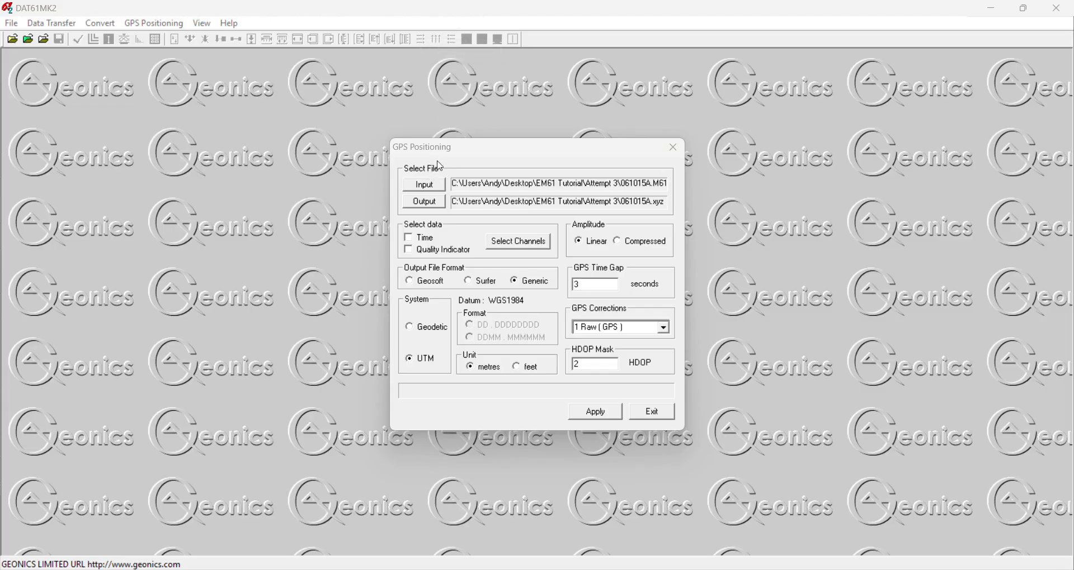
click(436, 186)
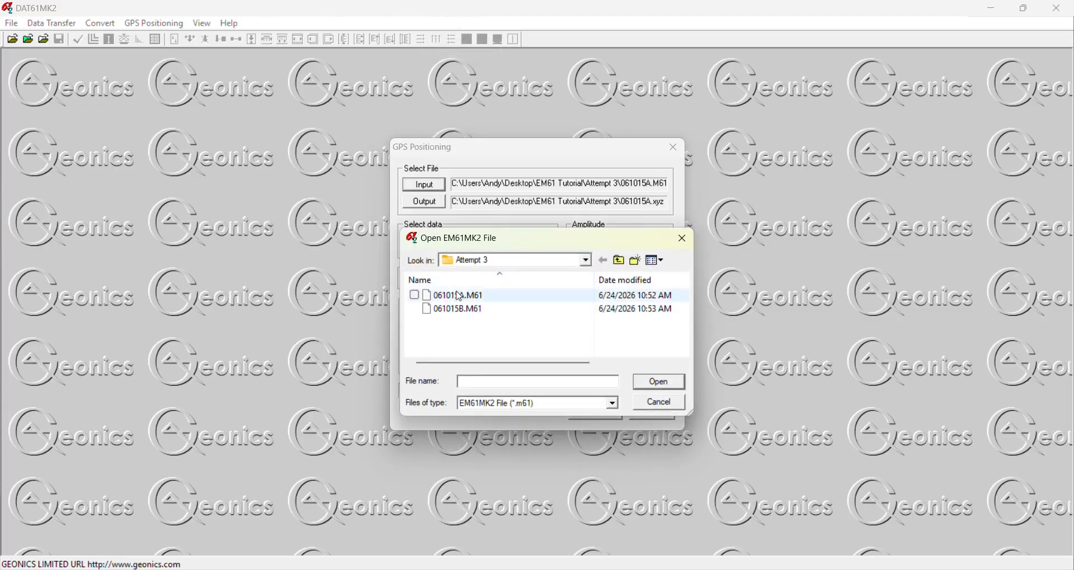
click(465, 311)
click(669, 386)
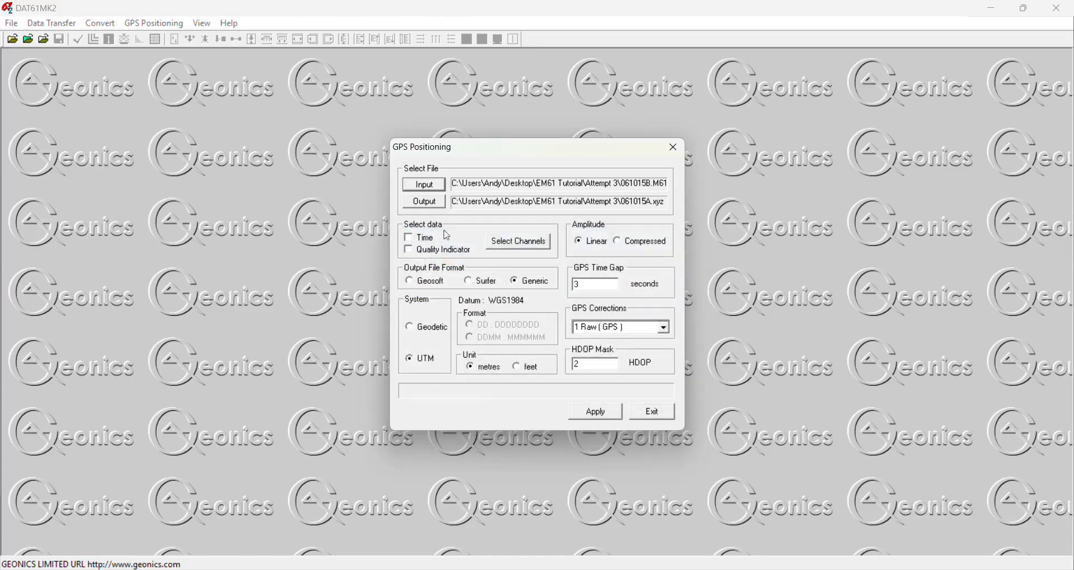
Set the GPS Positioning output file to 061015B in the Attempt 3 folder, saved as an XYZ file
click(426, 204)
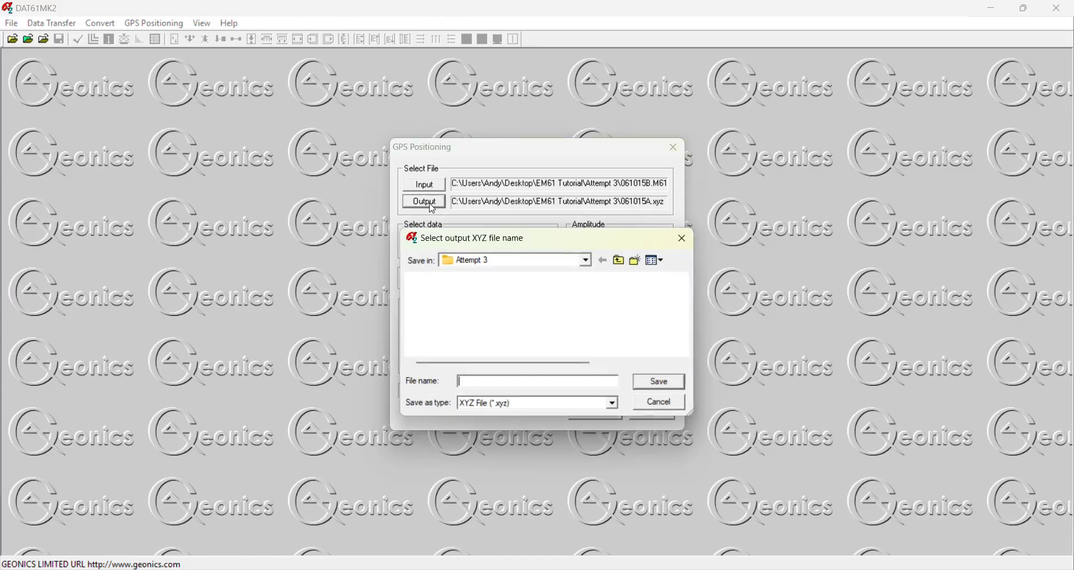
click(499, 385)
text(06)
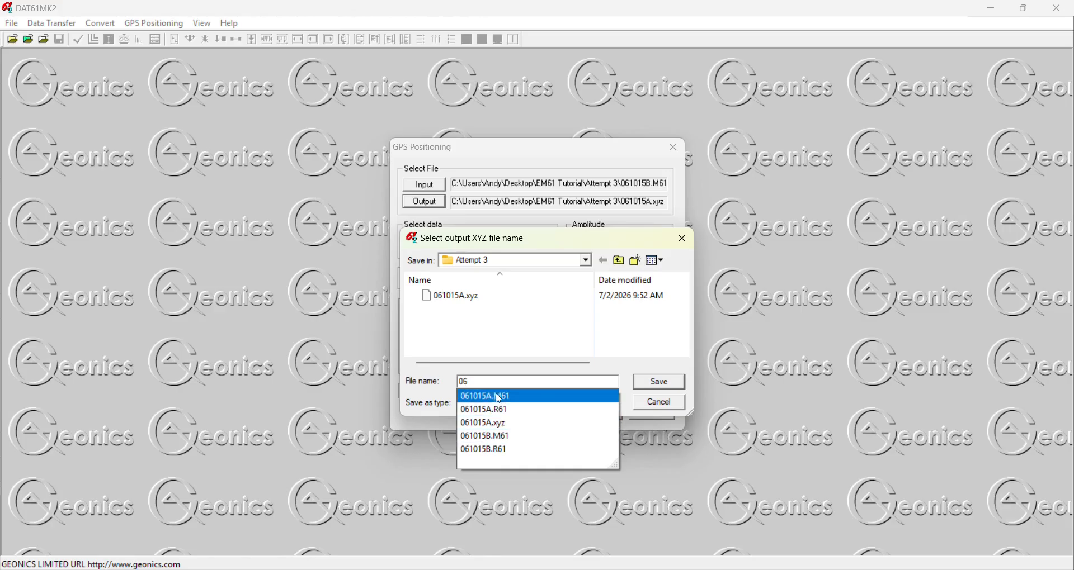
click(486, 436)
click(523, 382)
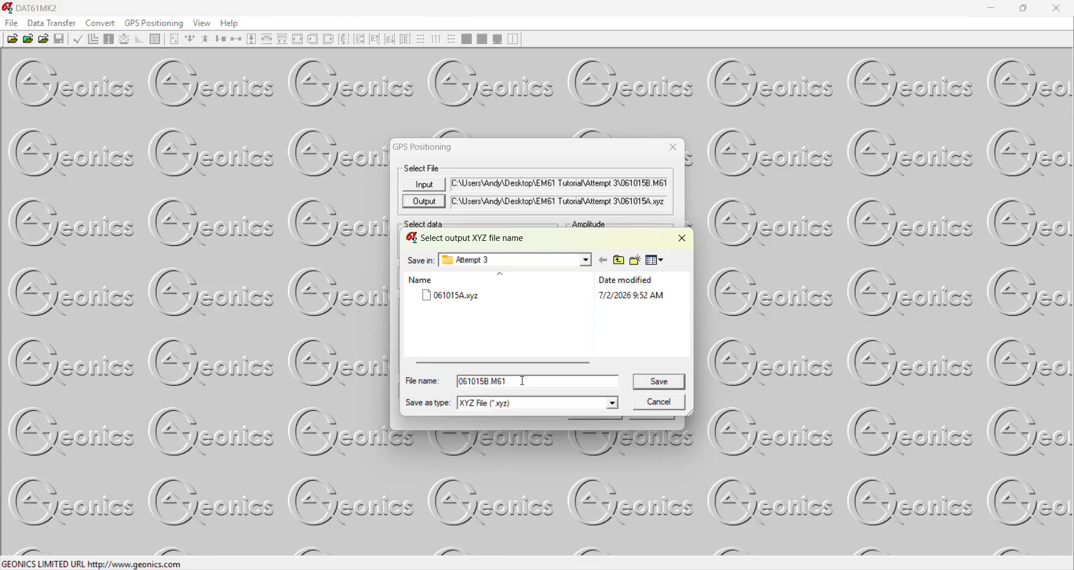
key(BackSpace)
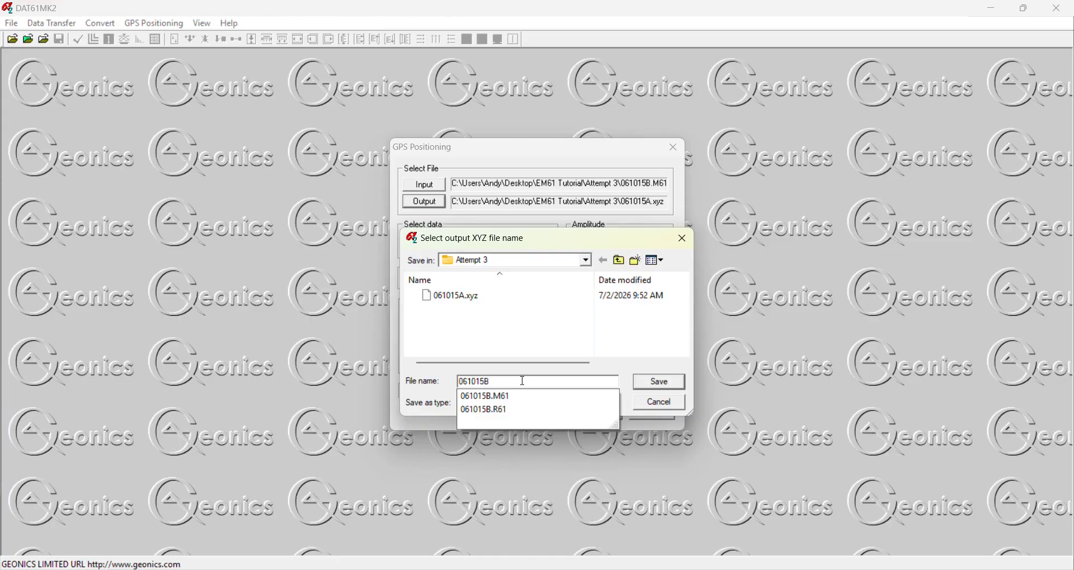
click(585, 366)
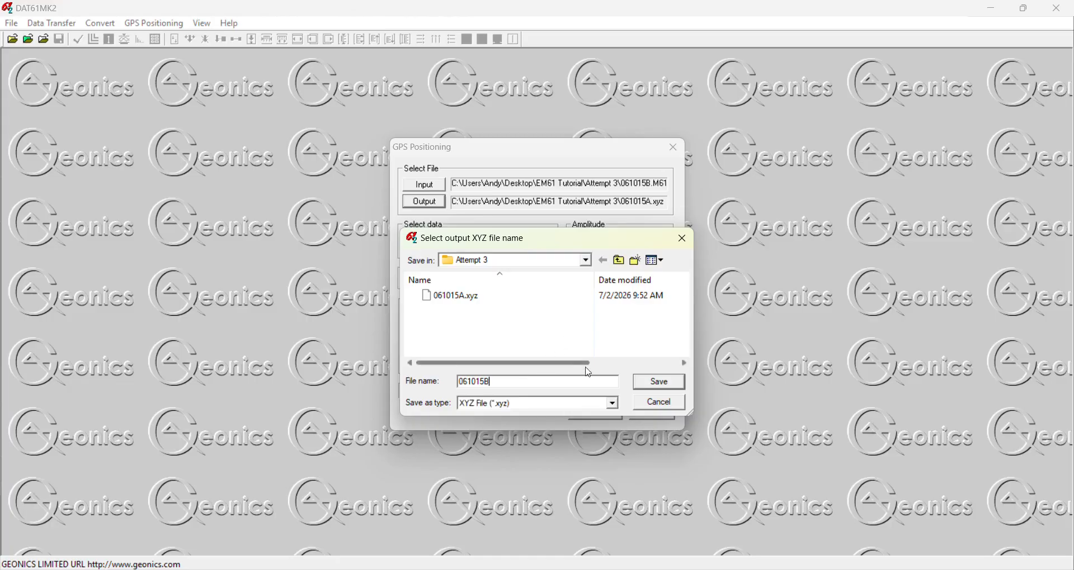
click(659, 382)
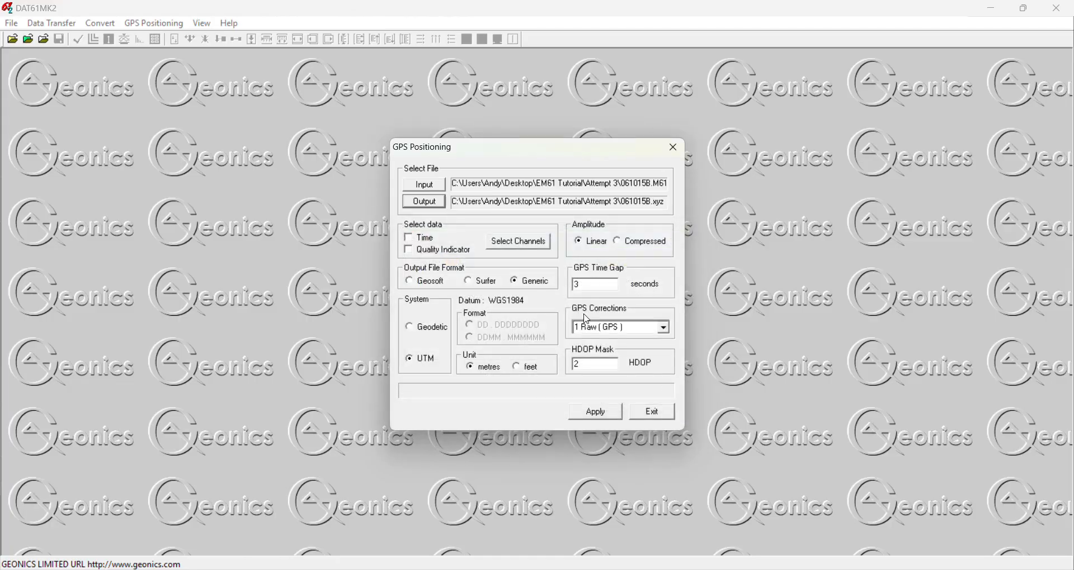
Accept the STD-4 mode with channels 1 to 4 and run the GPS positioning for 061015B
click(513, 246)
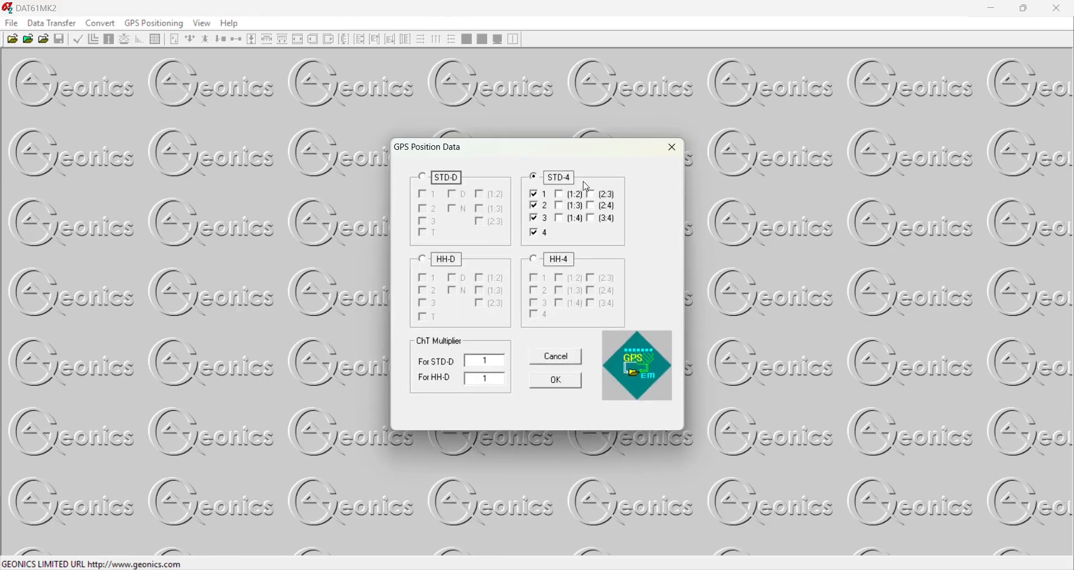
drag(567, 158, 571, 208)
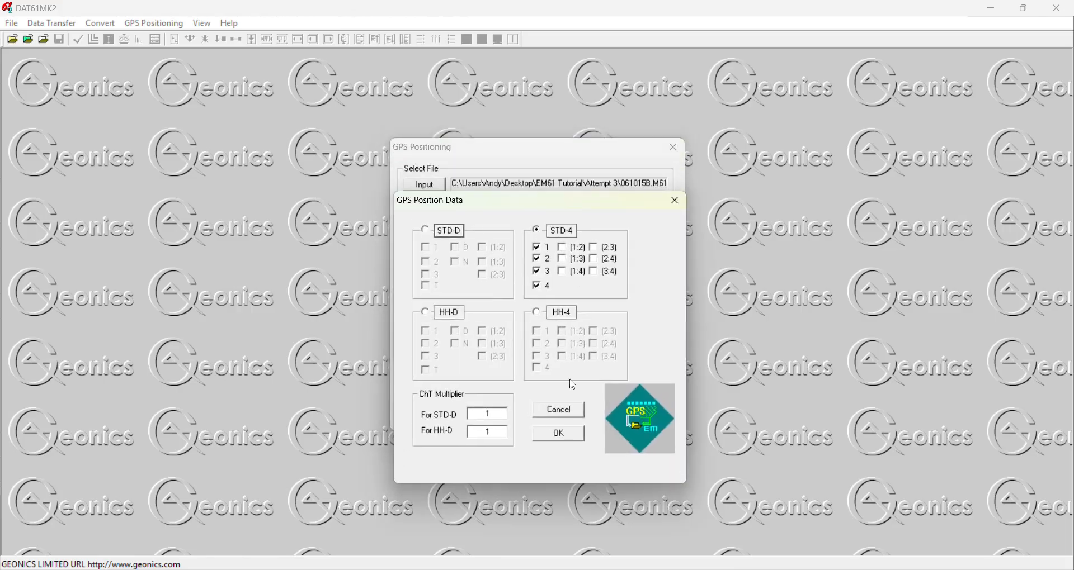
click(557, 432)
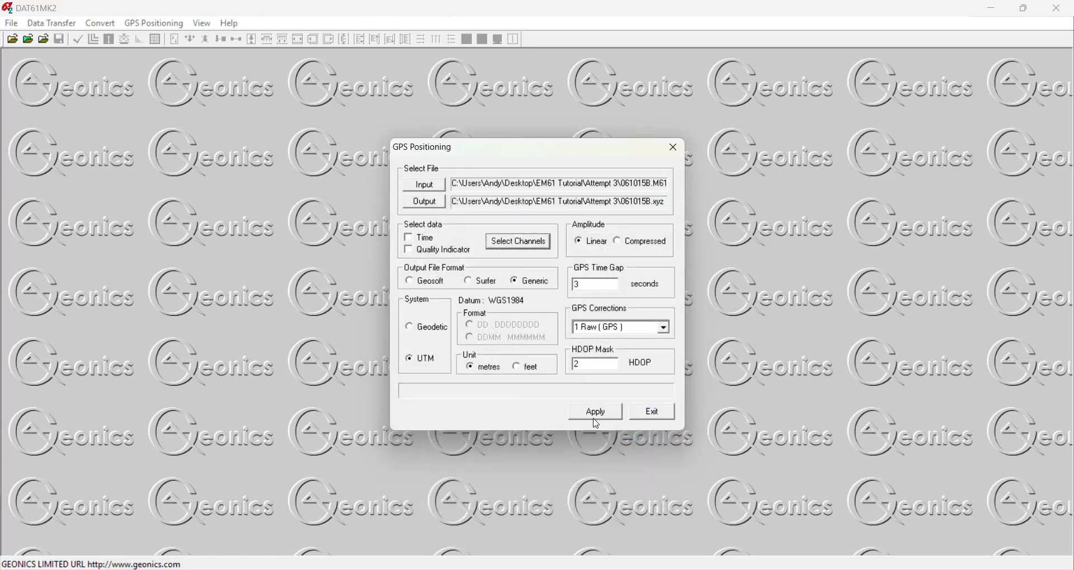
click(603, 417)
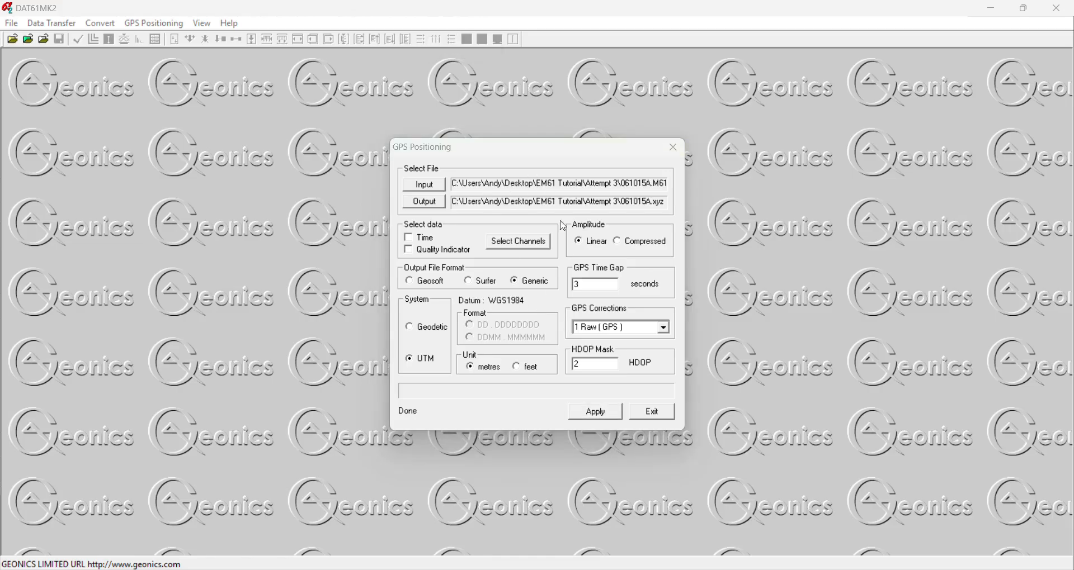
Choose the mismatched STD-4 mode with channels 1 to 4 for the 061015A.M61 input file
click(526, 248)
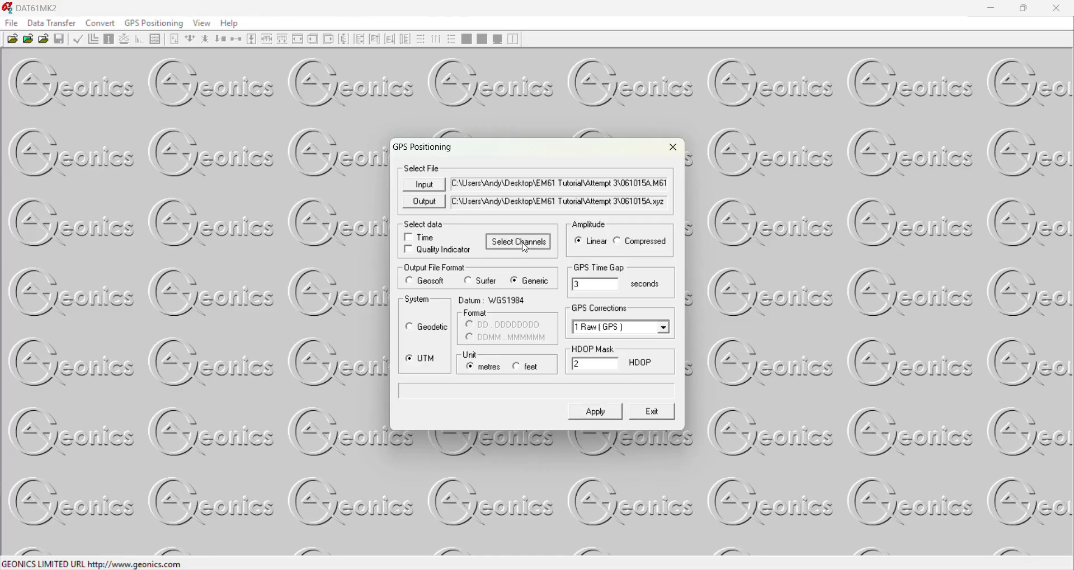
click(535, 178)
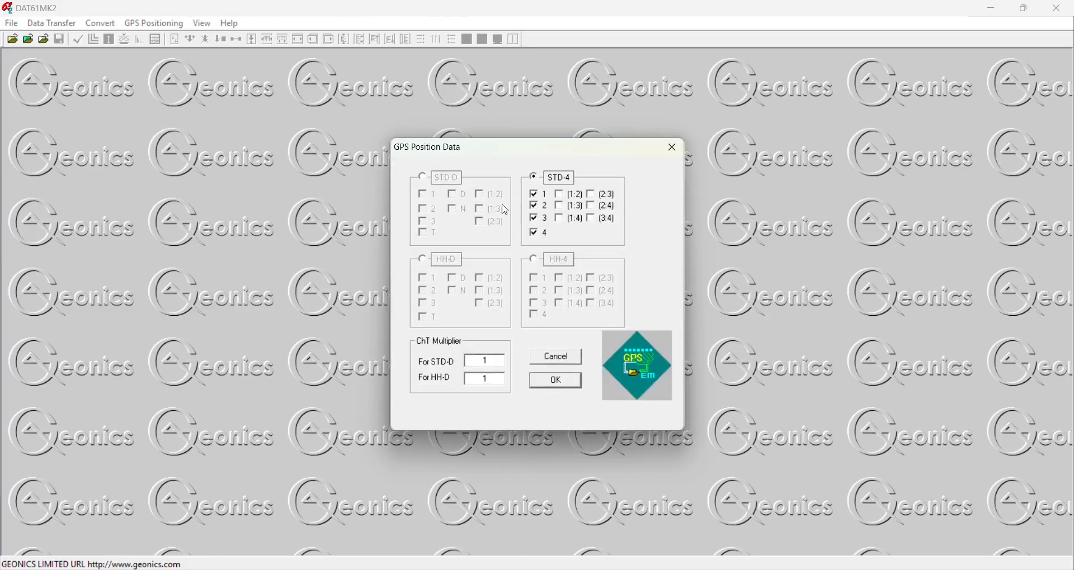
click(556, 381)
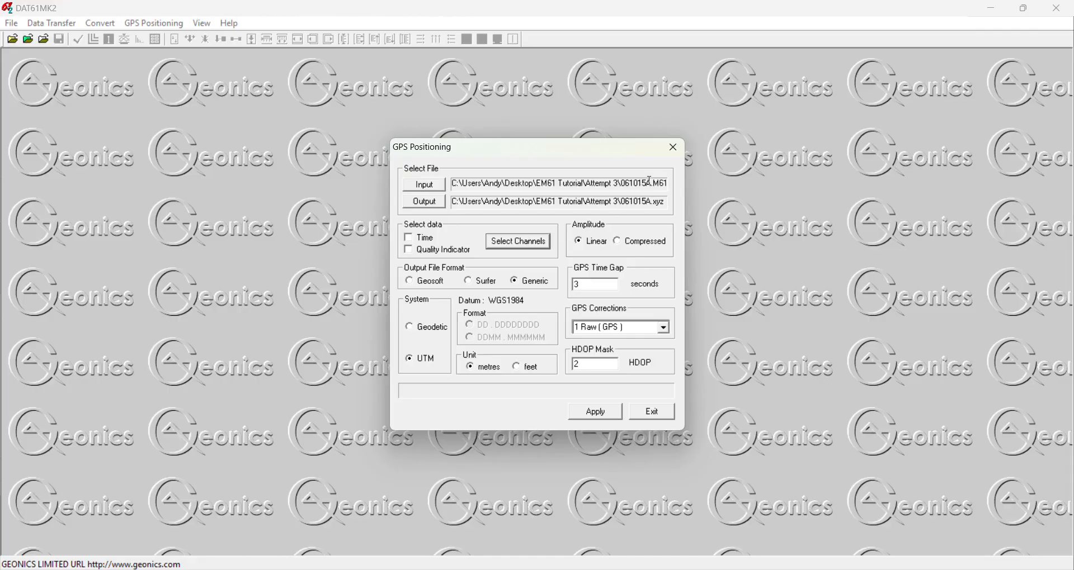
click(496, 249)
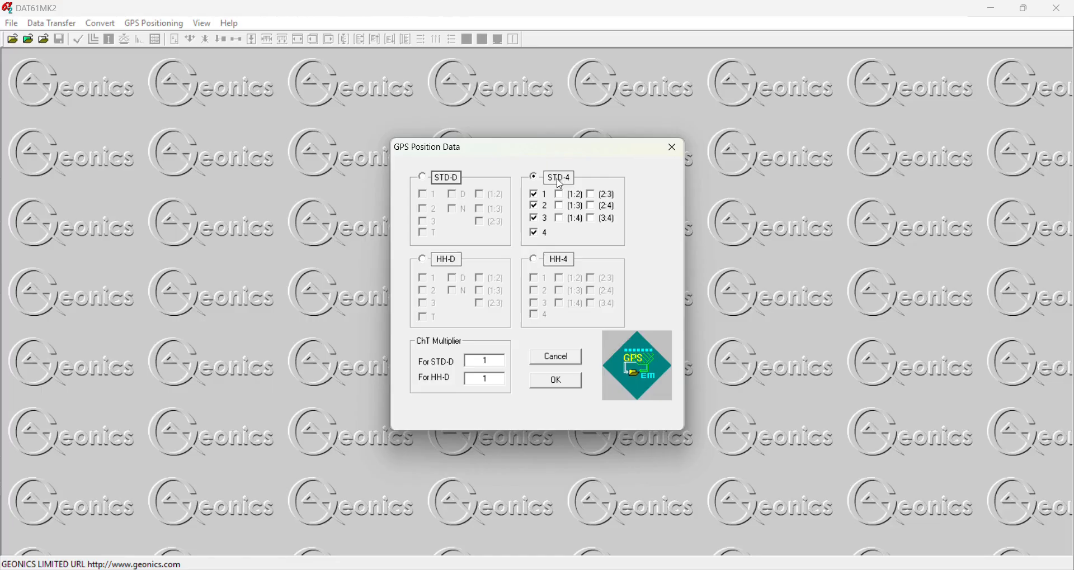
click(557, 382)
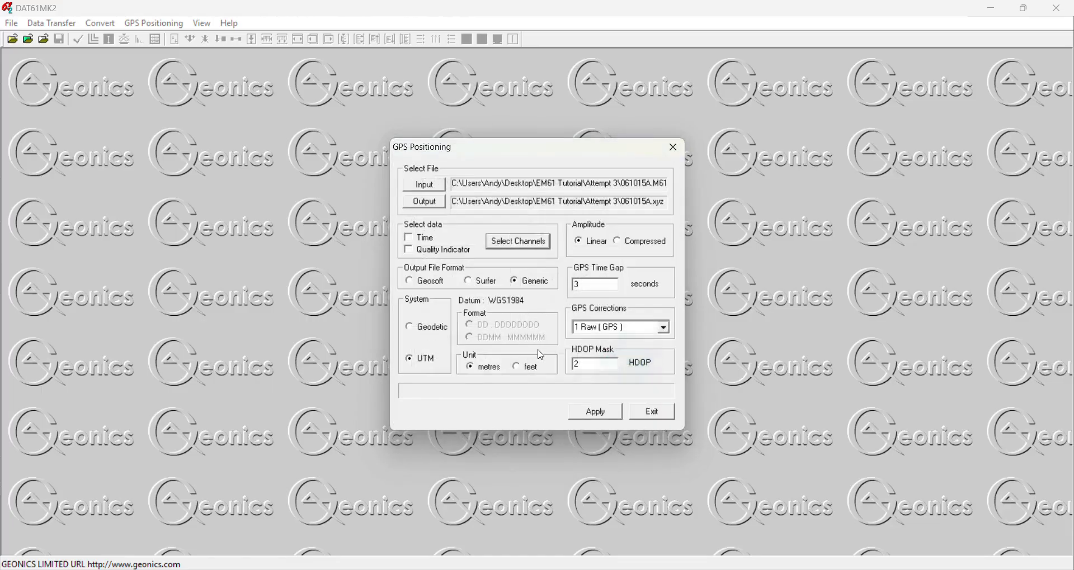
Name the output XYZ file Wrong_mode, run the GPS positioning and exit the tool
click(430, 203)
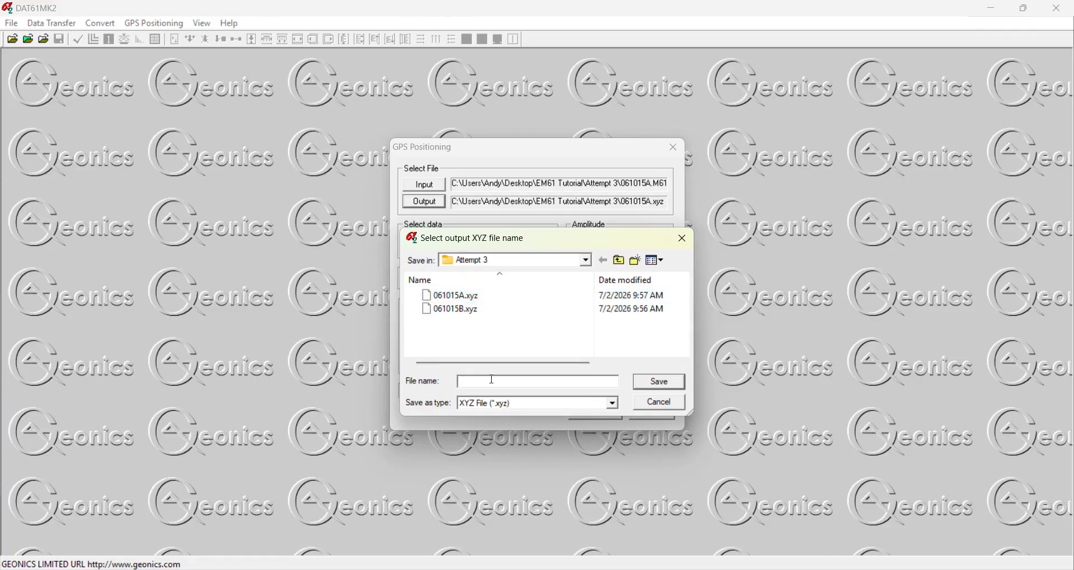
text(Wrong_mode)
click(660, 388)
click(596, 414)
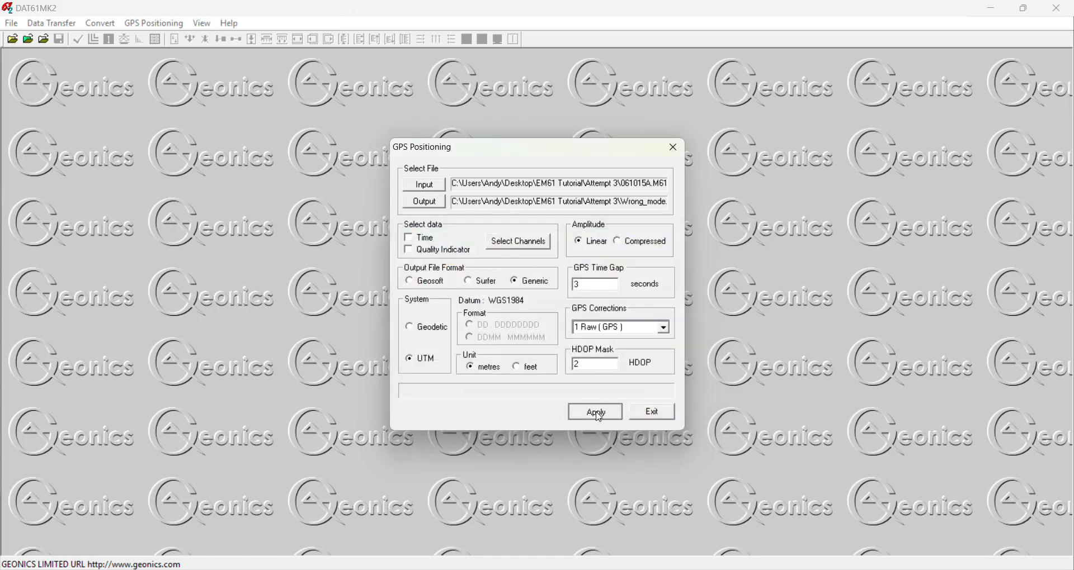
click(661, 415)
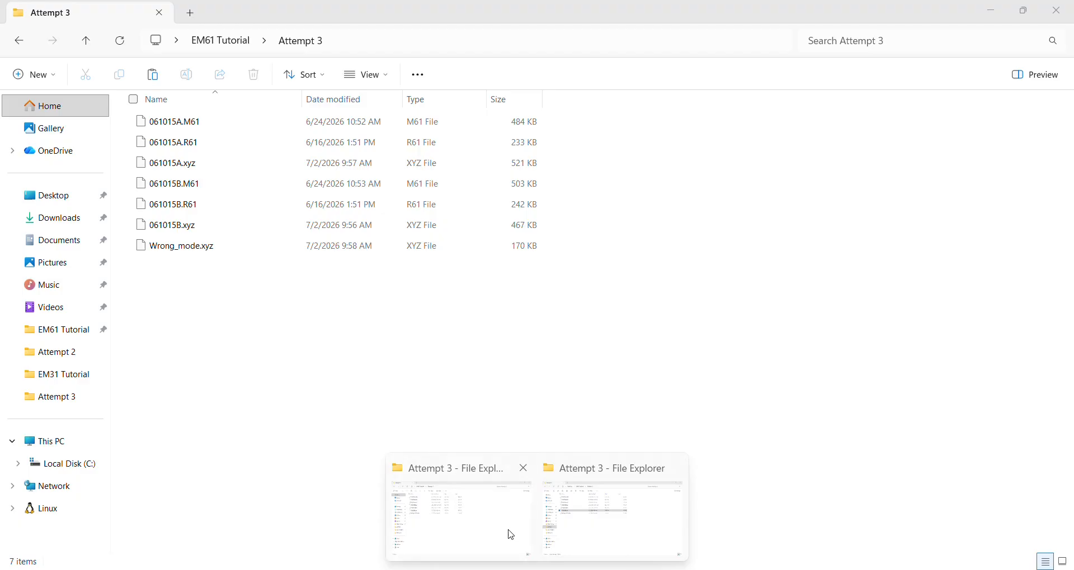
Switch to the Attempt 3 folder in File Explorer and open 061015A.xyz in Notepad
click(512, 536)
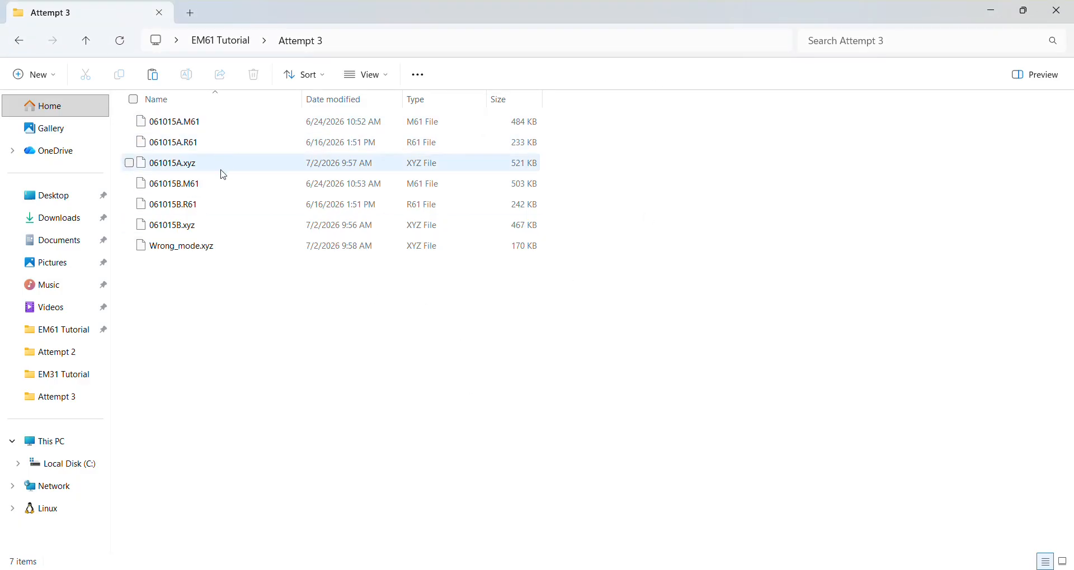
click(249, 167)
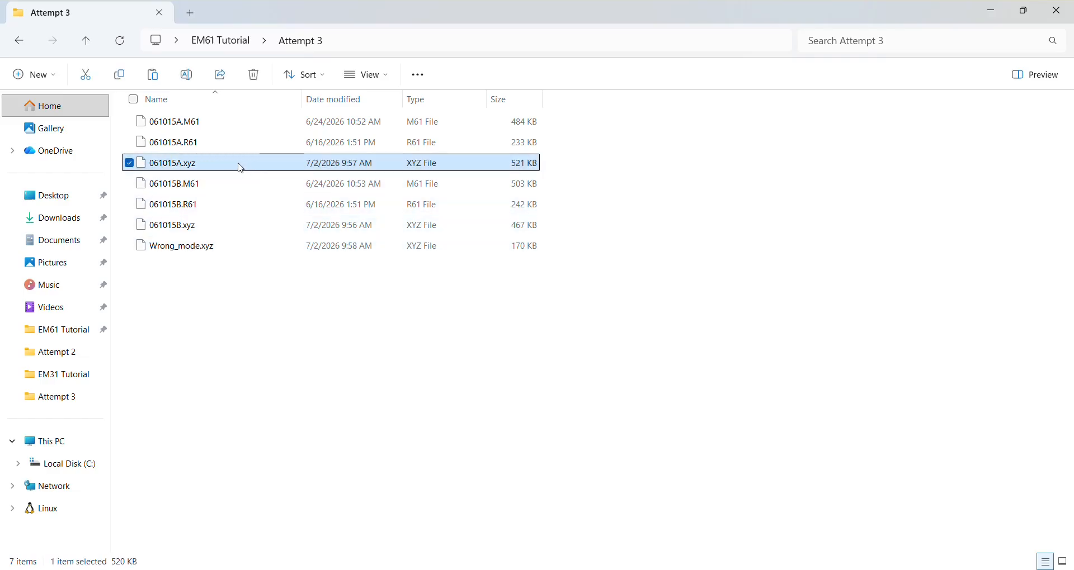
right_click(239, 166)
click(305, 381)
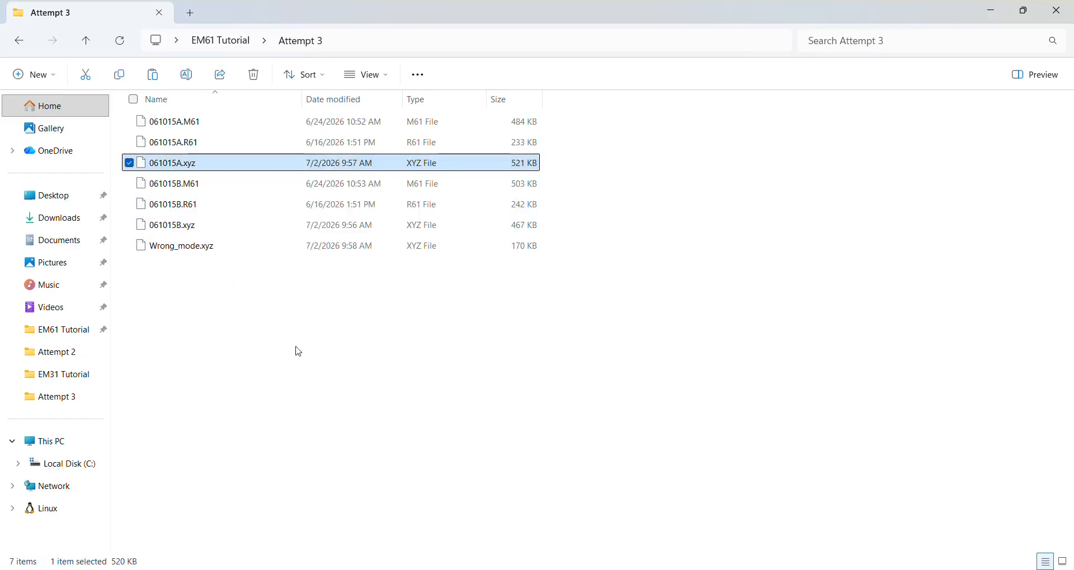
Arrange the 061015A.xyz Notepad window and the Attempt 3 folder window side by side
right_click(237, 225)
click(288, 155)
drag(324, 120, 2, 235)
click(725, 179)
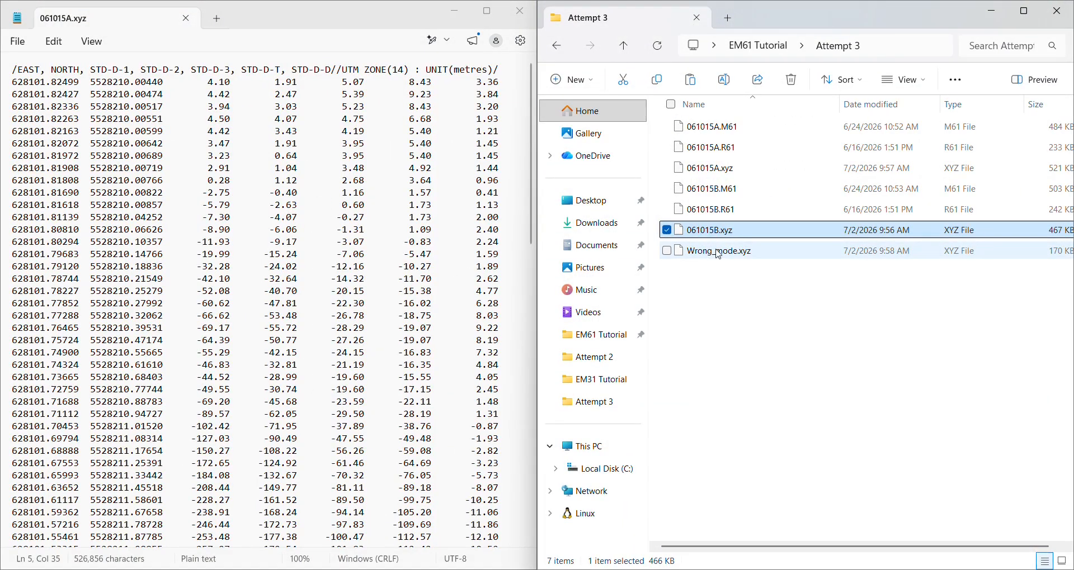
Open 061015B.xyz in Notepad and place its window beside the 061015A.xyz window
right_click(744, 235)
click(828, 447)
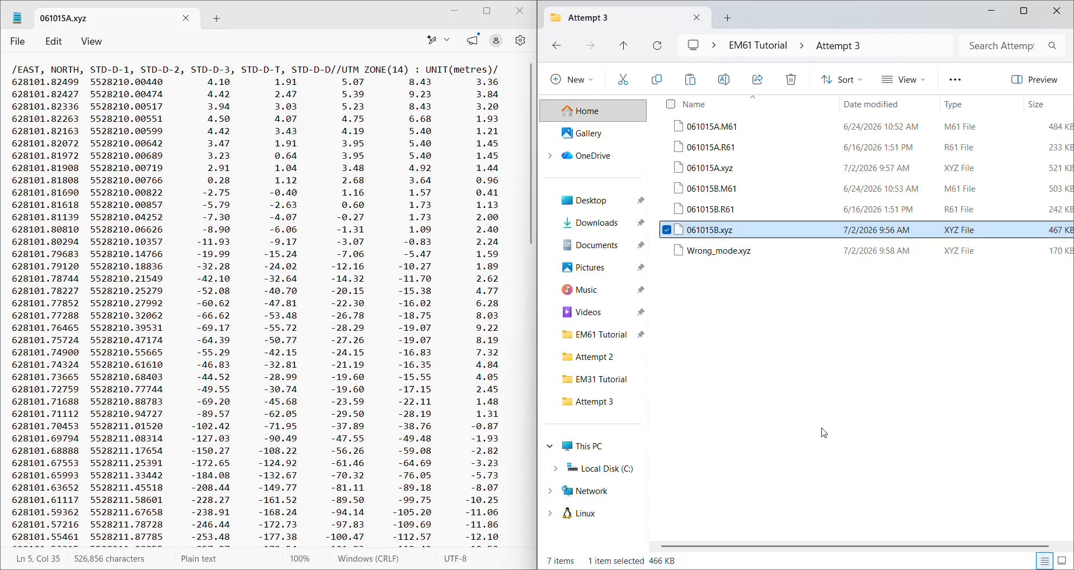
drag(259, 22, 1073, 178)
click(664, 194)
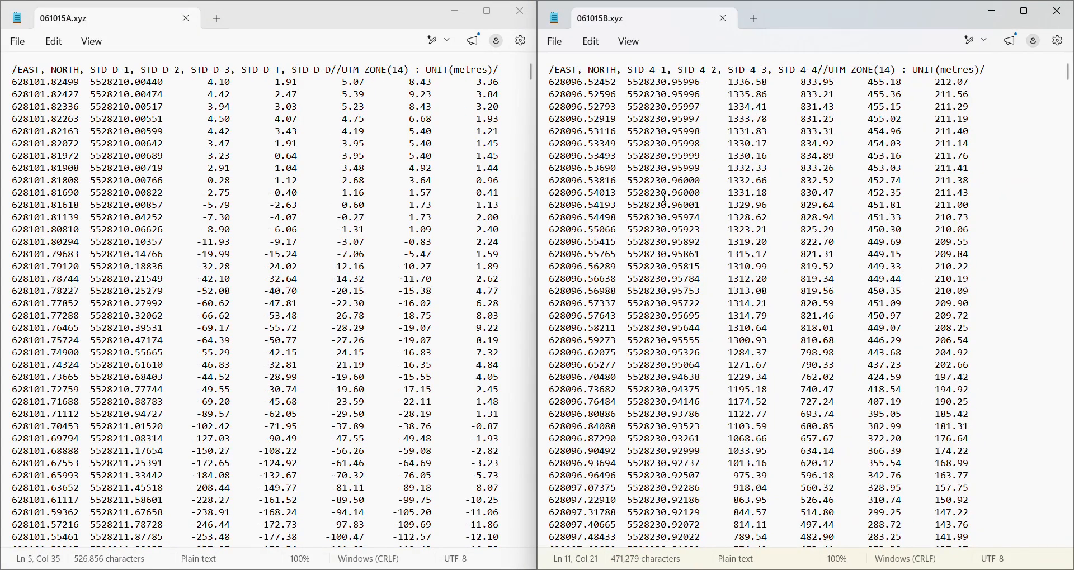
click(265, 196)
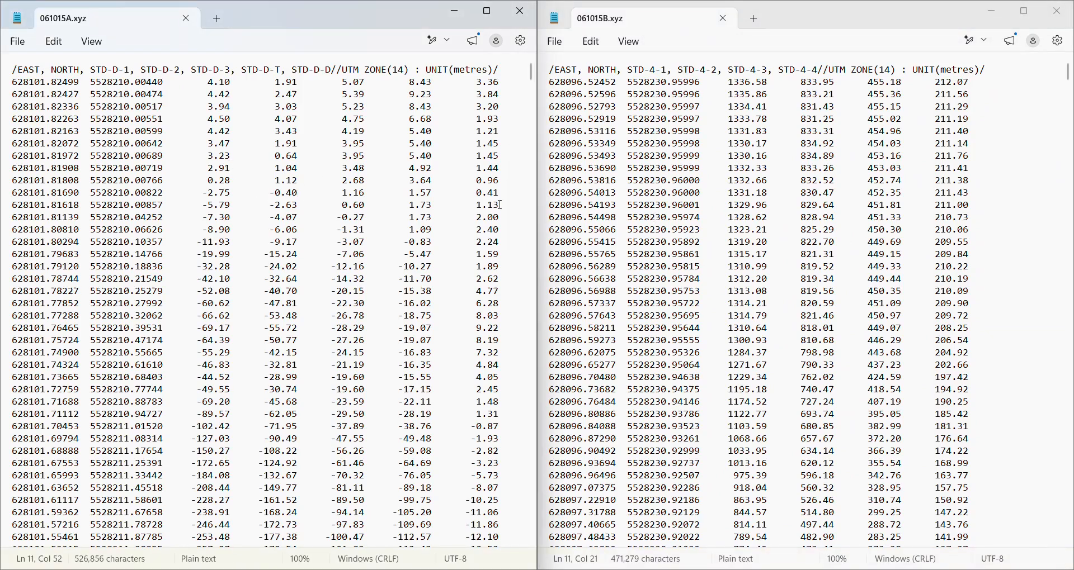
Examine the coordinate columns, the STD-4 channel columns and their header labels in 061015B.xyz
click(608, 94)
drag(701, 83, 548, 83)
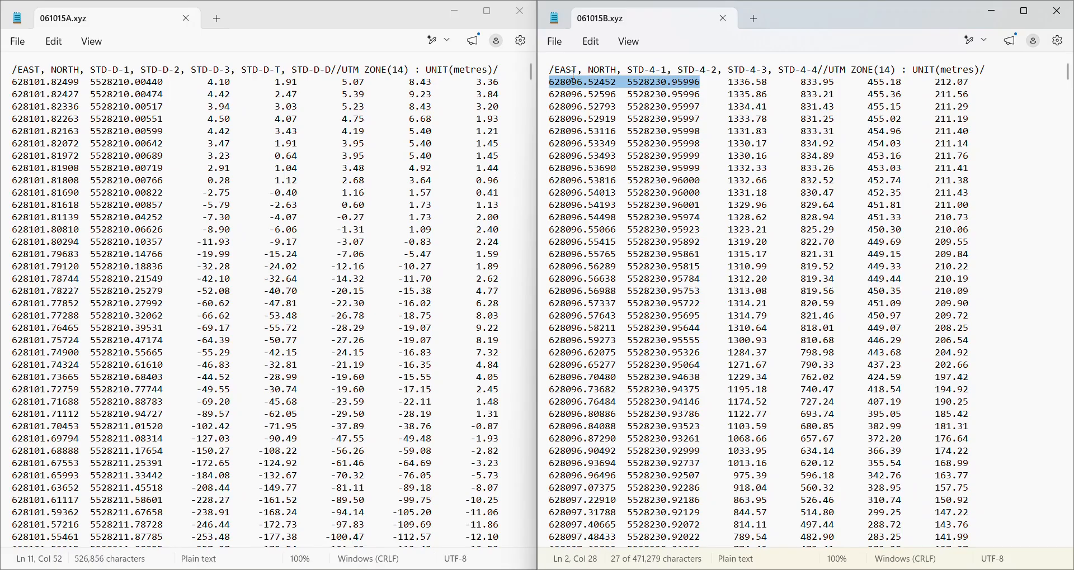
click(567, 83)
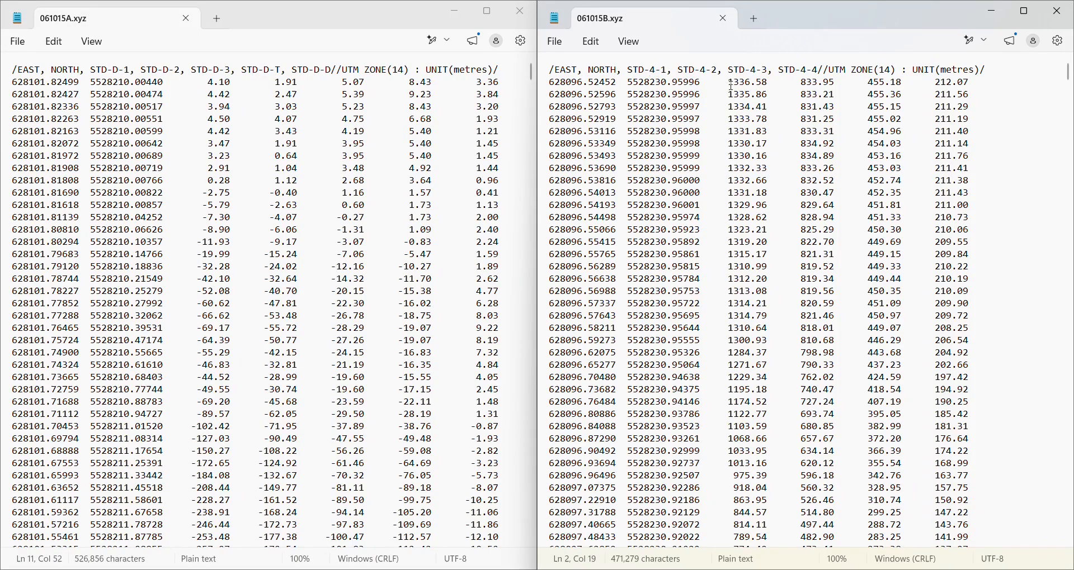
drag(729, 83, 771, 84)
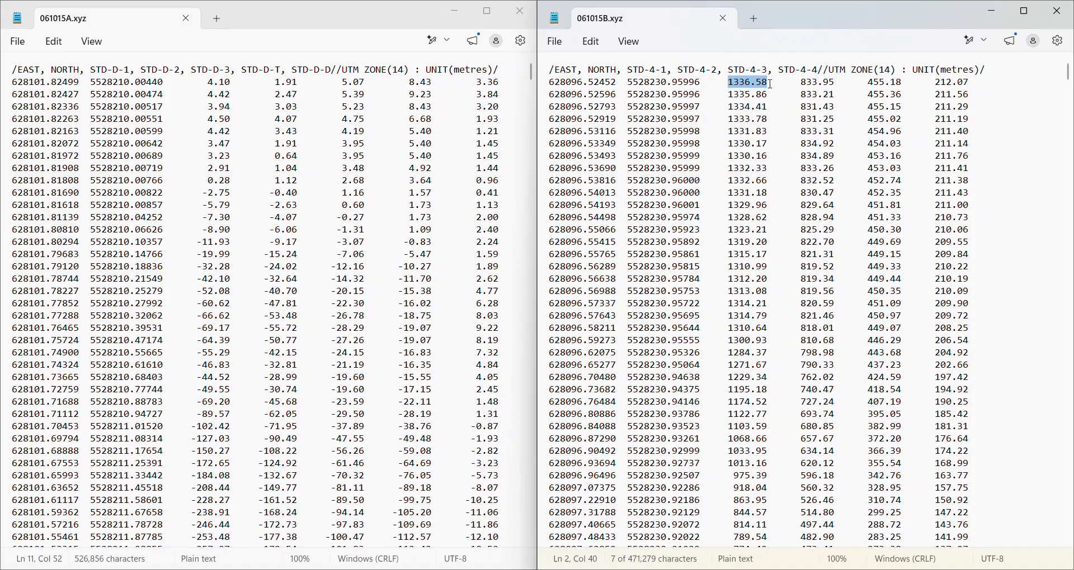
drag(651, 70, 661, 70)
drag(729, 85, 773, 84)
click(743, 84)
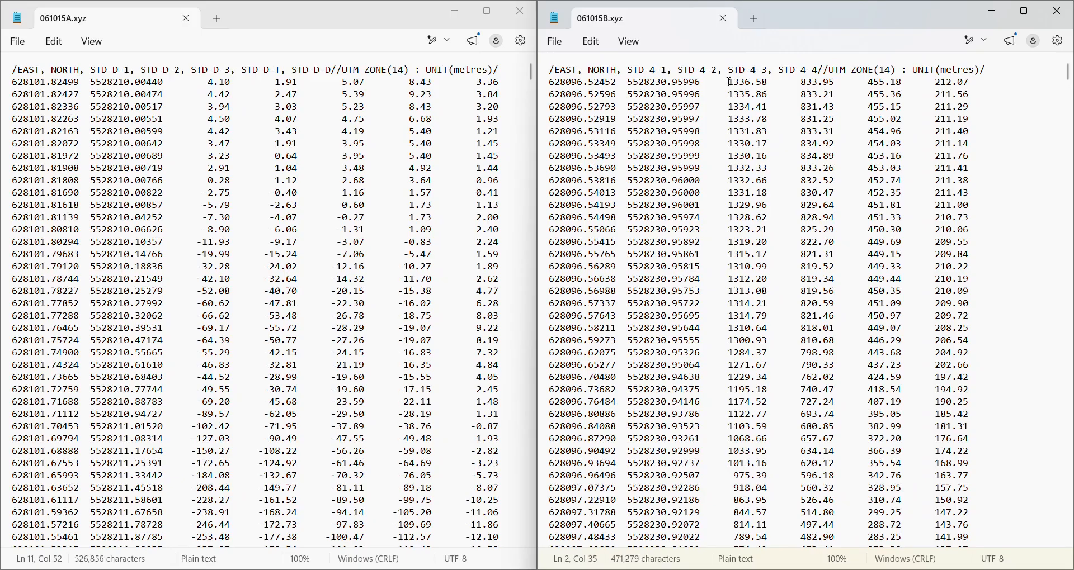
click(797, 83)
drag(804, 83, 968, 84)
click(770, 71)
drag(782, 72, 818, 73)
click(772, 108)
Examine the STD-D channel columns and their header labels in 061015A.xyz for comparison
click(153, 106)
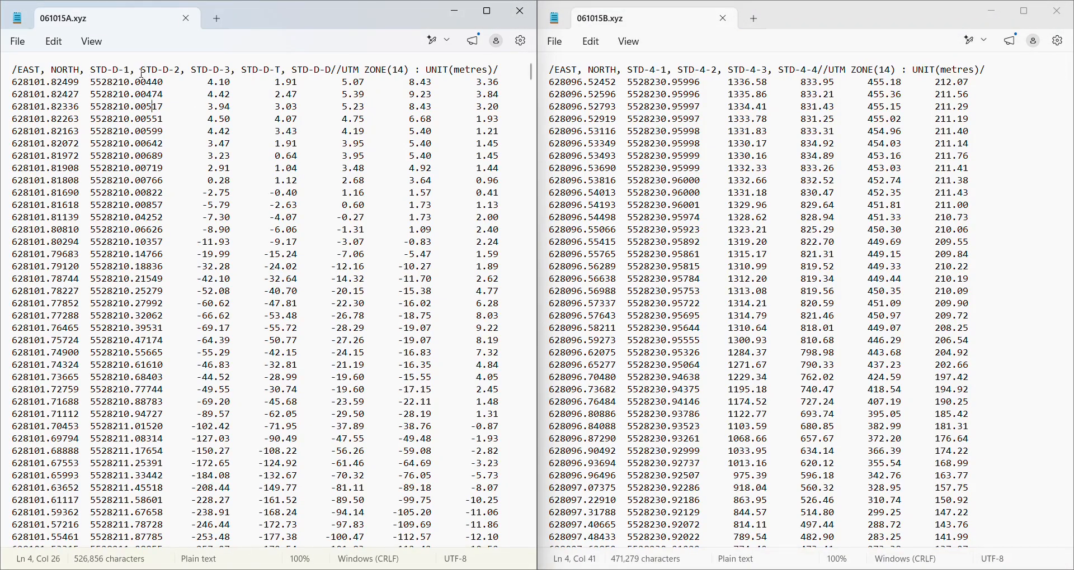
drag(210, 84, 368, 82)
click(418, 83)
drag(410, 83, 434, 83)
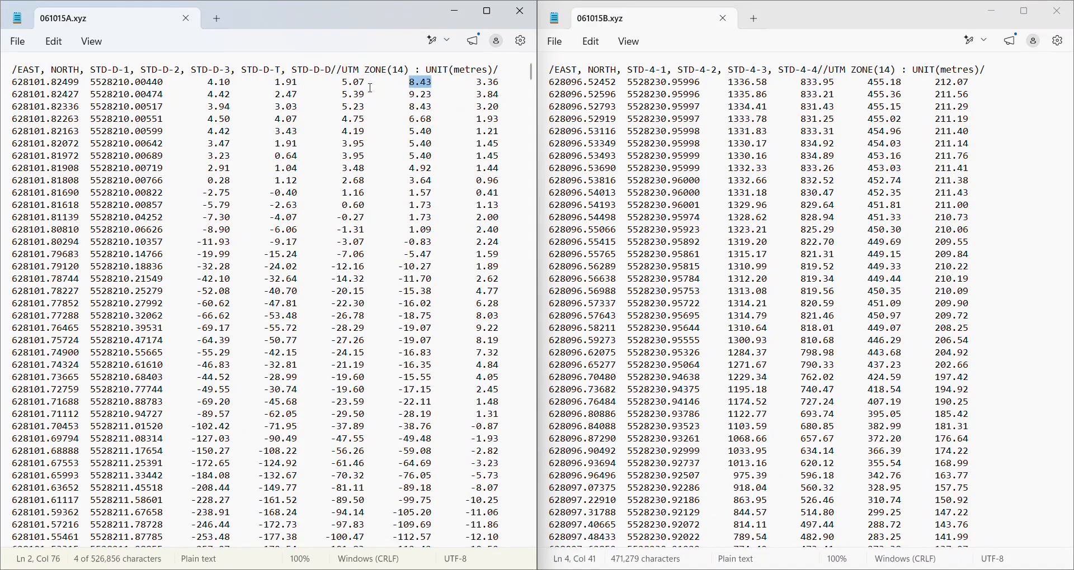
click(277, 67)
drag(275, 69, 281, 73)
click(263, 71)
click(290, 82)
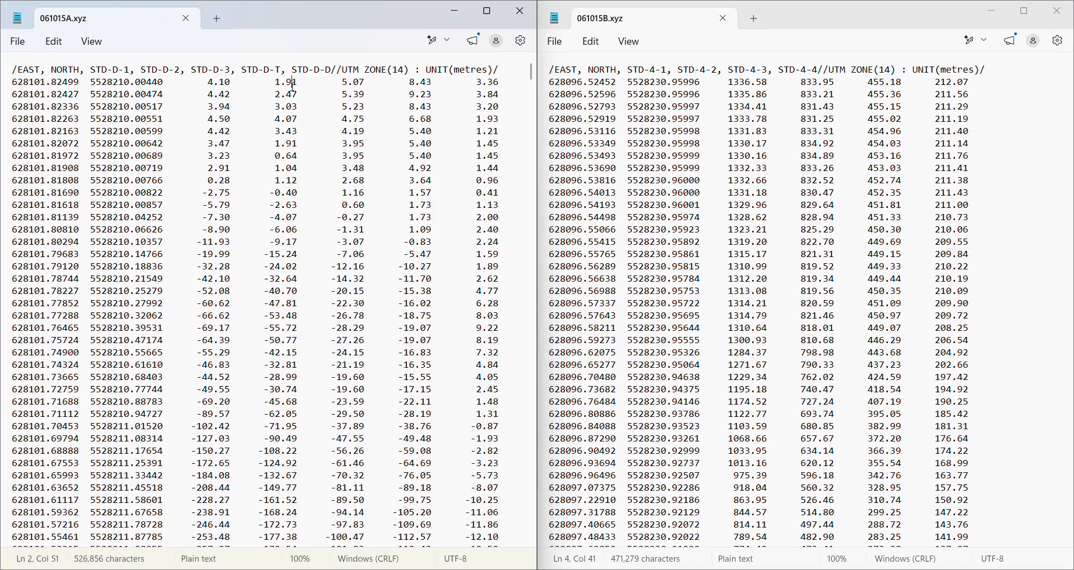
Close the 061015B.xyz window and open Wrong_mode.xyz from the Attempt 3 folder in Notepad
key(alt+Tab)
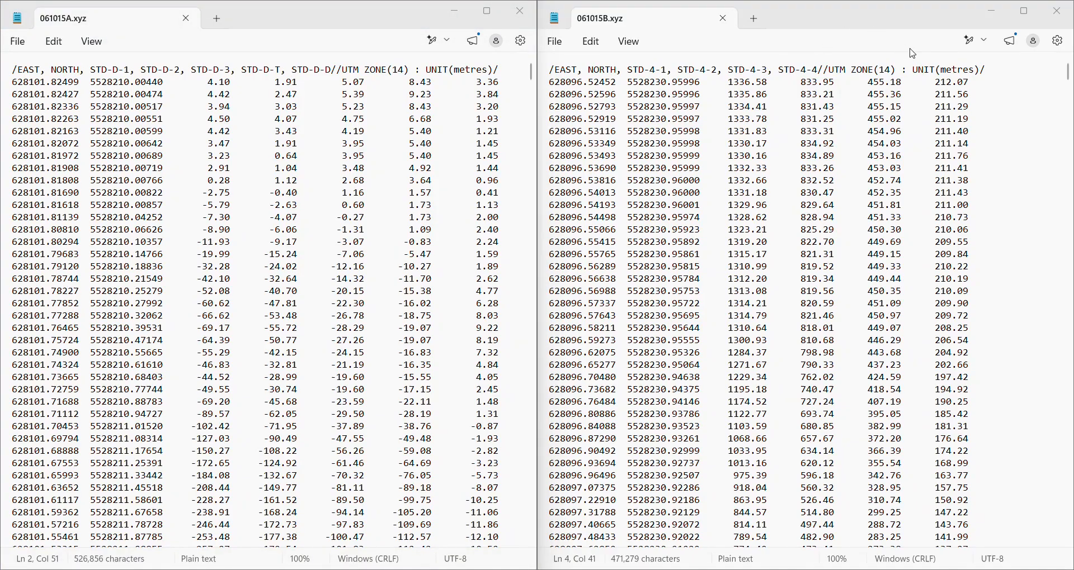
click(1057, 11)
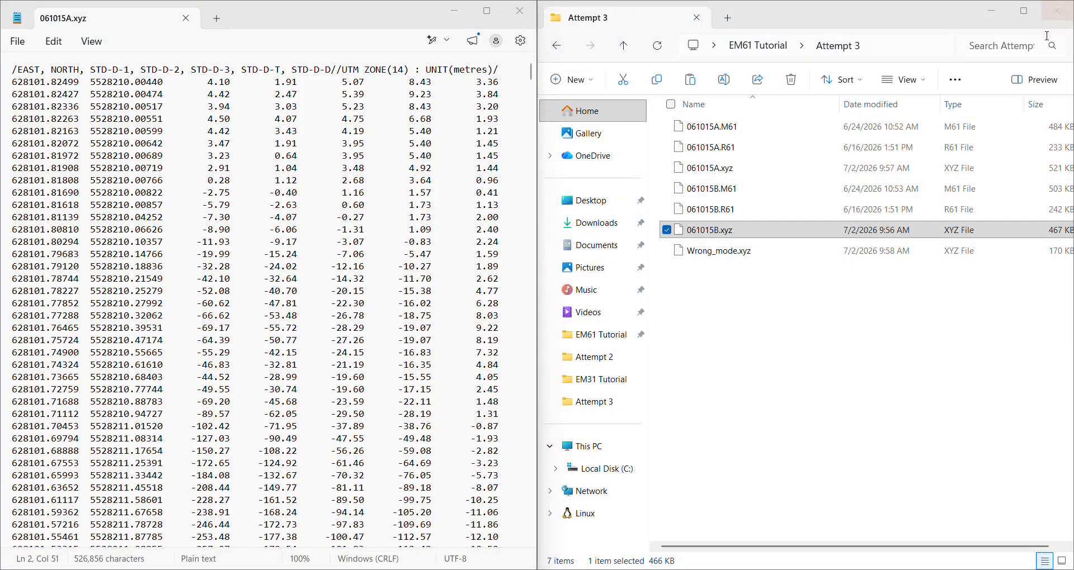
right_click(776, 252)
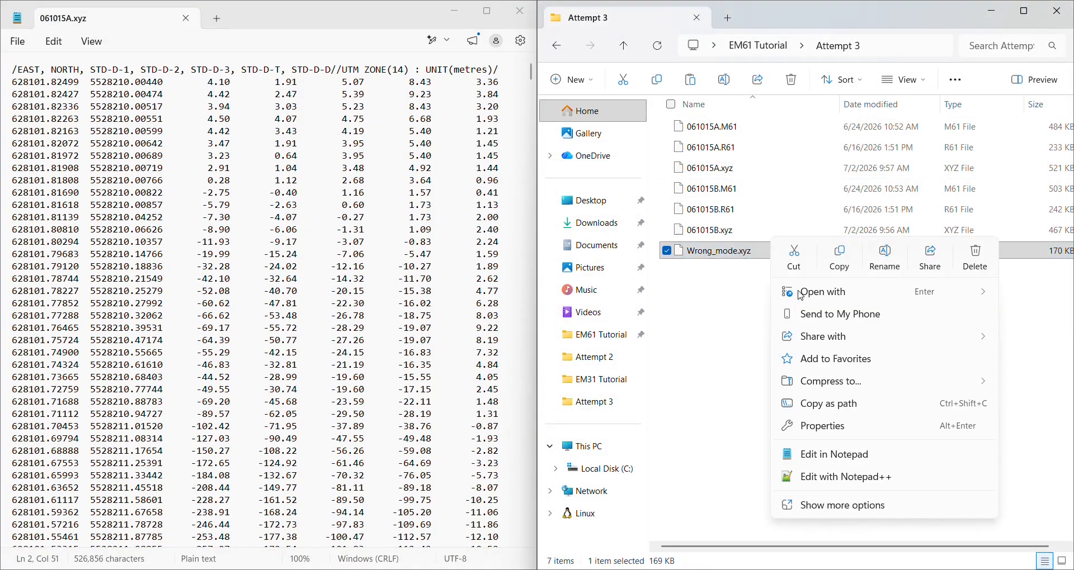
click(858, 460)
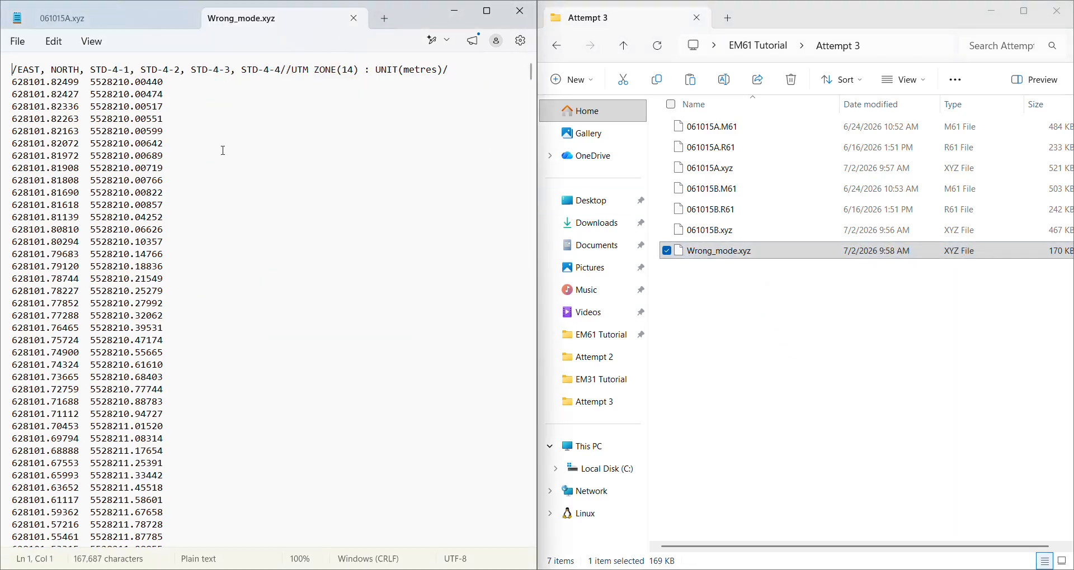
Examine the header and data columns of Wrong_mode.xyz, checking the coordinates and whether channel readings are present
click(148, 107)
drag(13, 81, 165, 82)
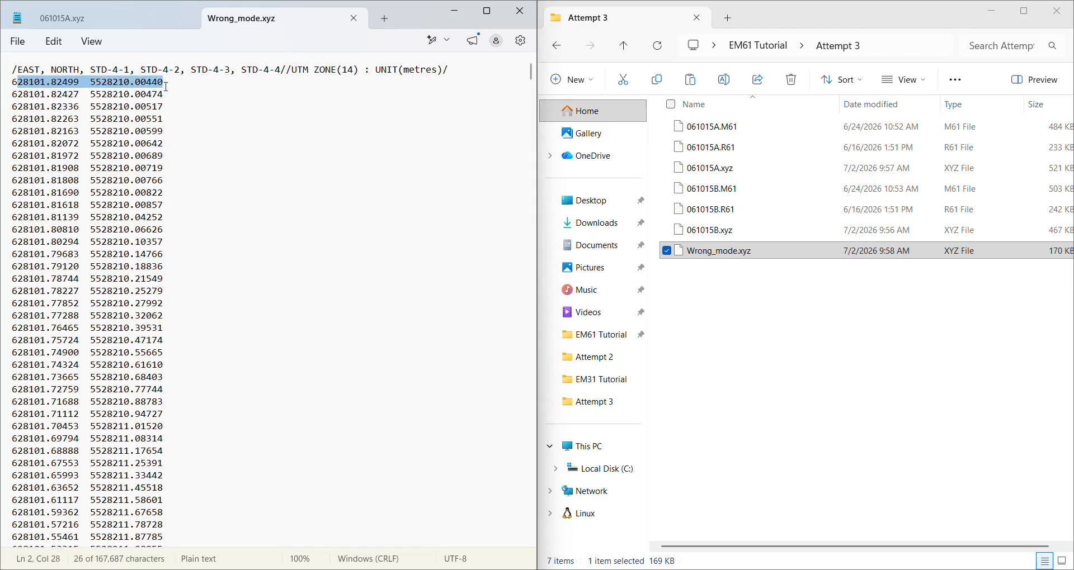
click(165, 82)
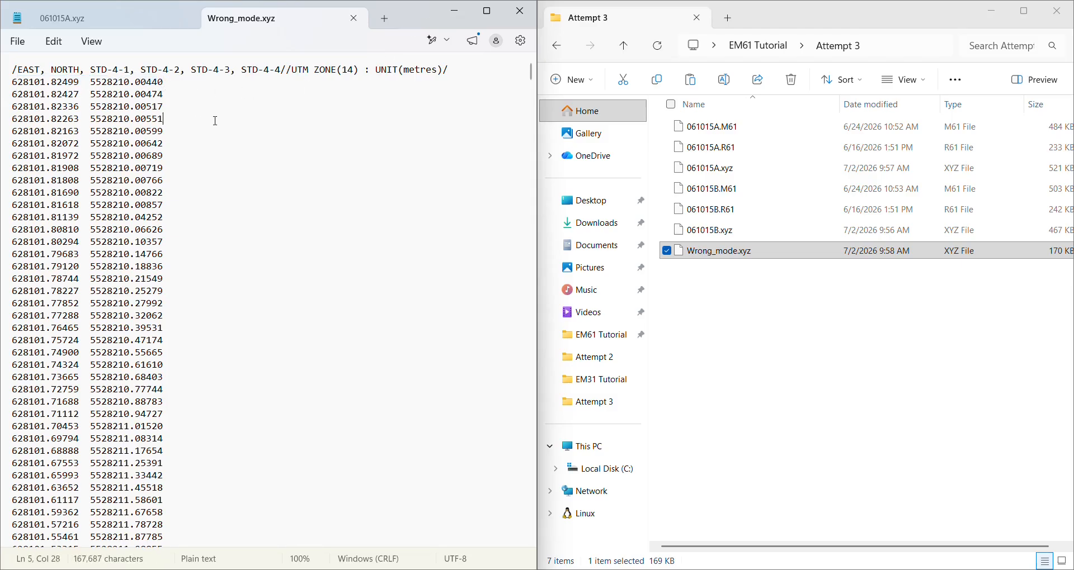
scroll(218, 177, down, 5)
scroll(225, 180, up, 5)
drag(168, 85, 35, 90)
click(269, 135)
drag(95, 70, 152, 71)
click(225, 90)
click(199, 96)
Maximize the Notepad window showing Wrong_mode.xyz
drag(406, 15, 727, 2)
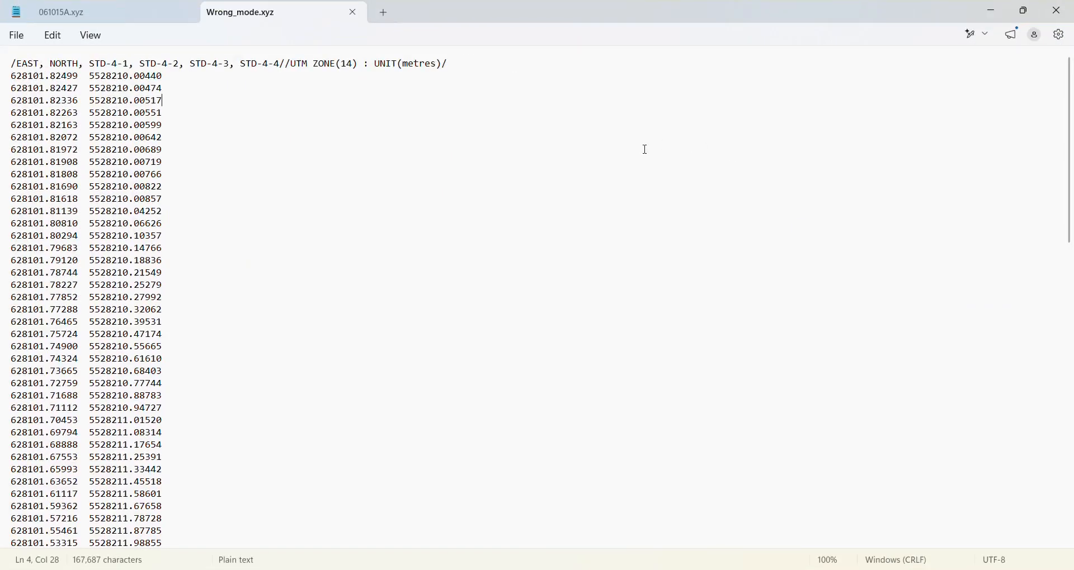
click(528, 235)
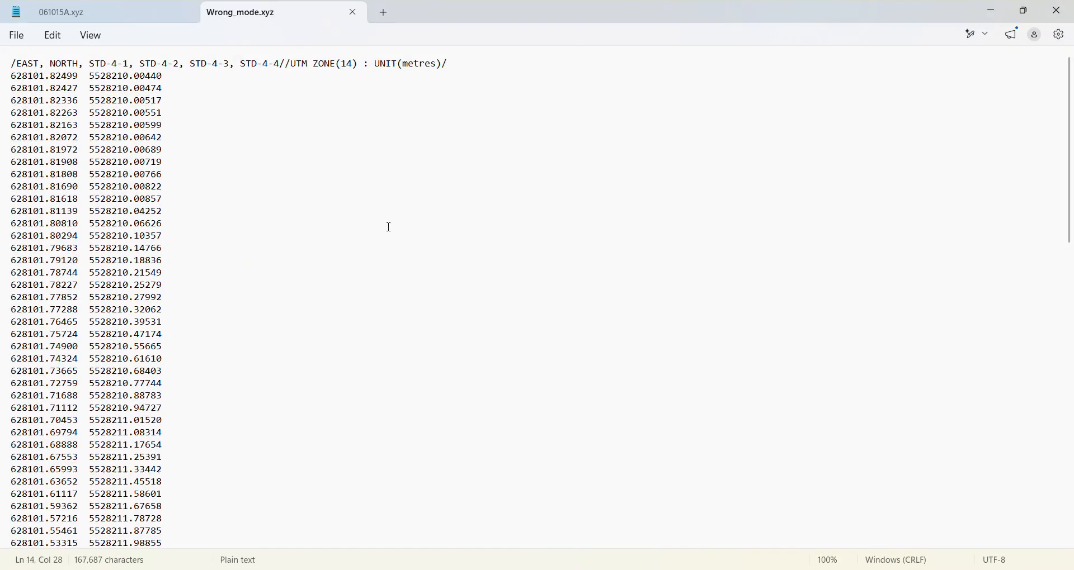
drag(369, 279, 366, 287)
click(363, 297)
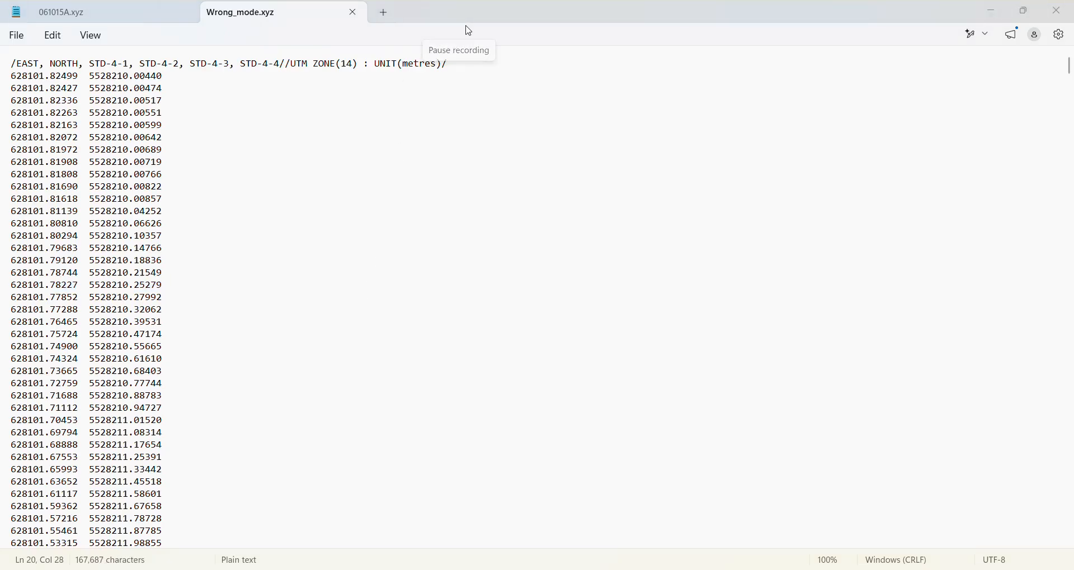
click(717, 236)
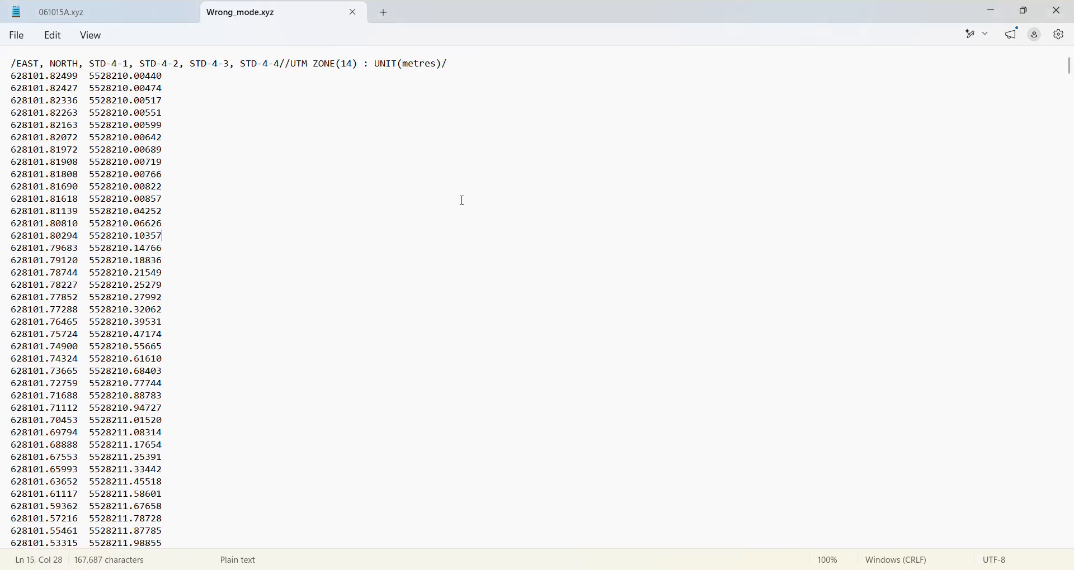
Switch to 061015A.xyz and remove the leading slash and all commas between the column names in its header line
click(141, 19)
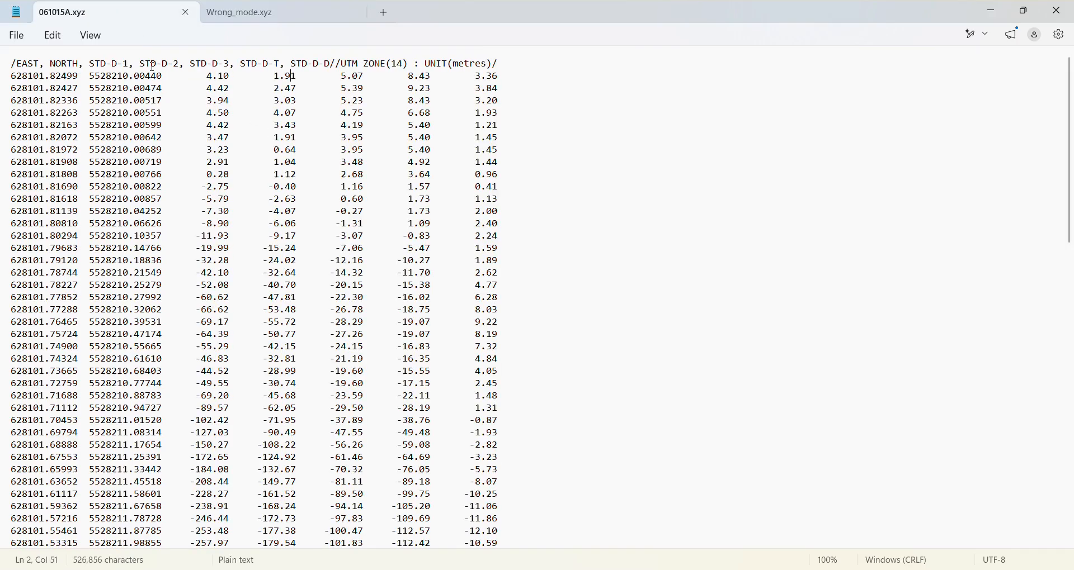
click(13, 64)
key(Delete)
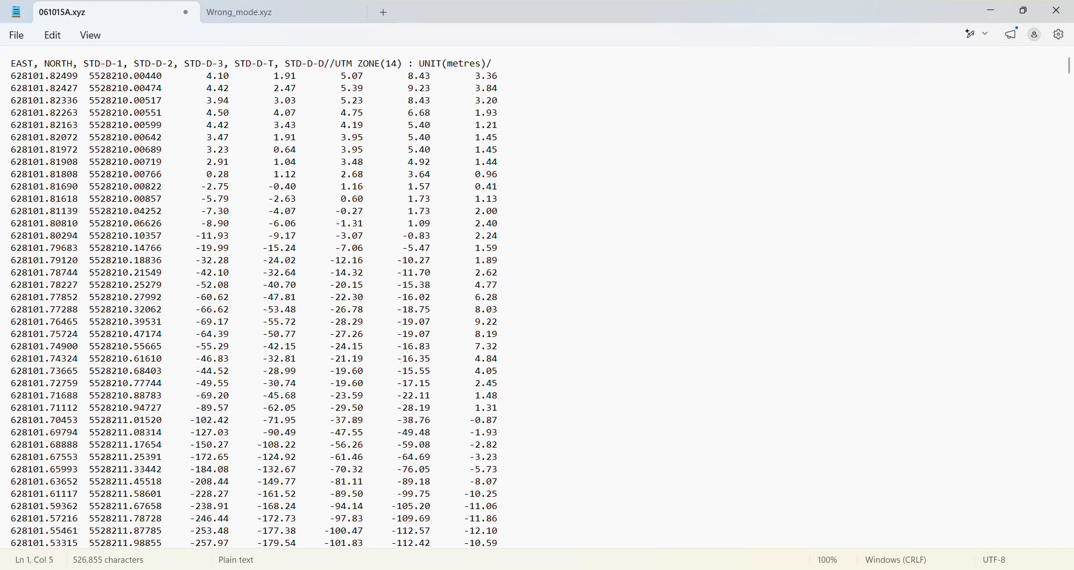
key(Delete)
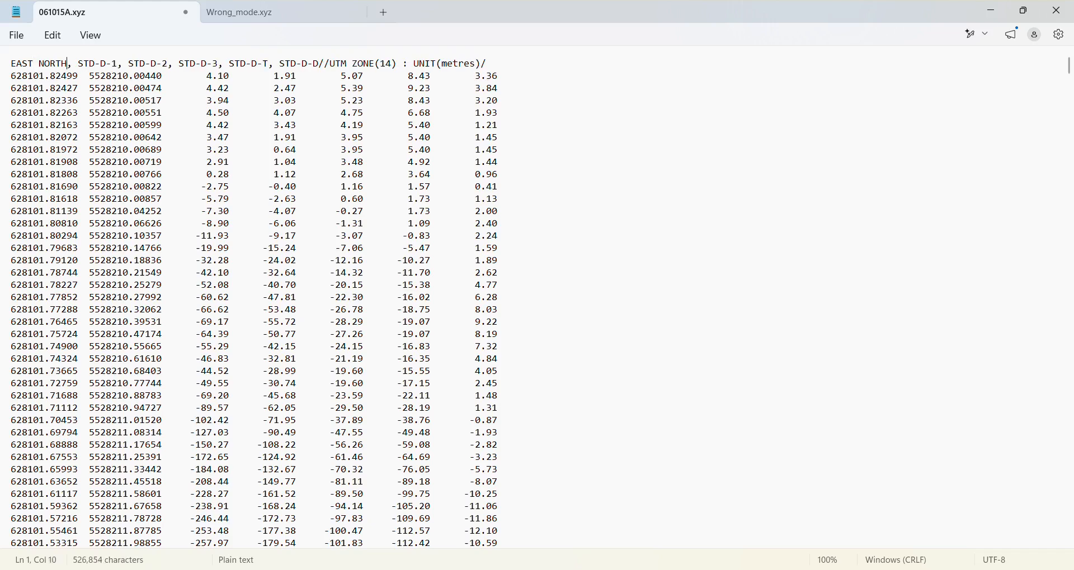
key(Right)
key(shift+Right)
key(Delete)
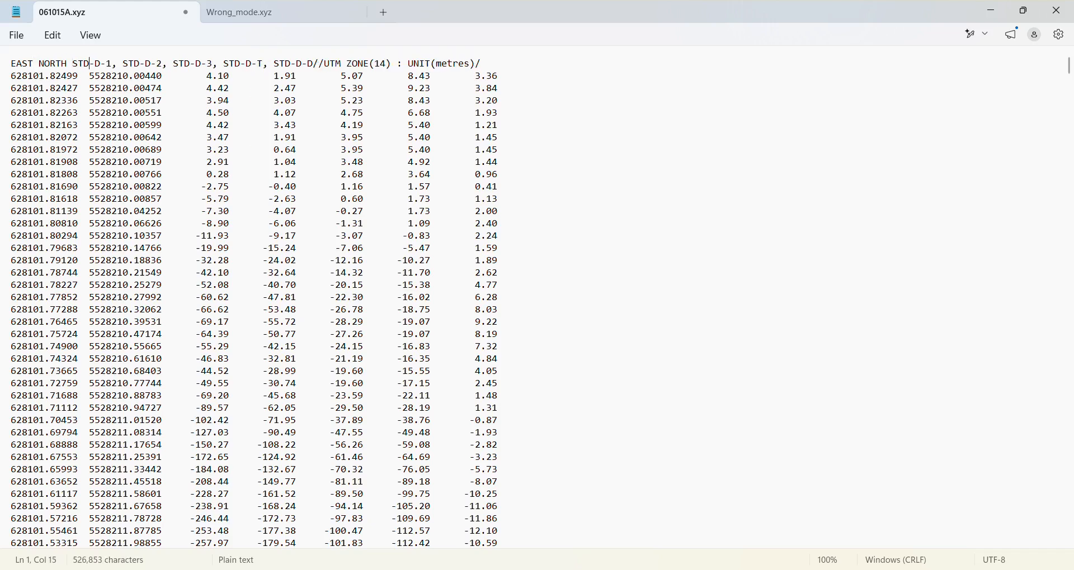
key(Delete)
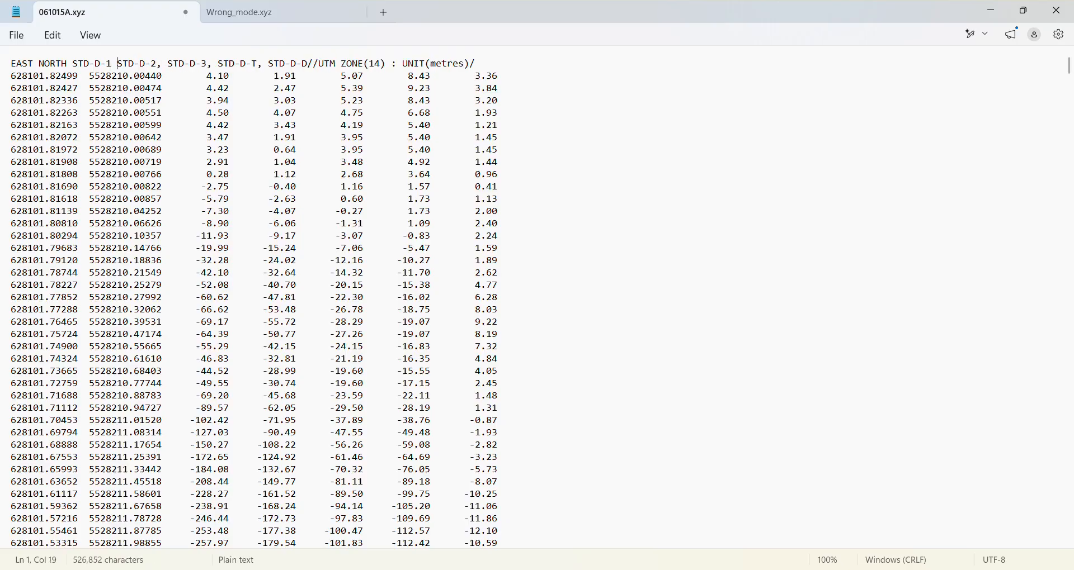
key(Delete)
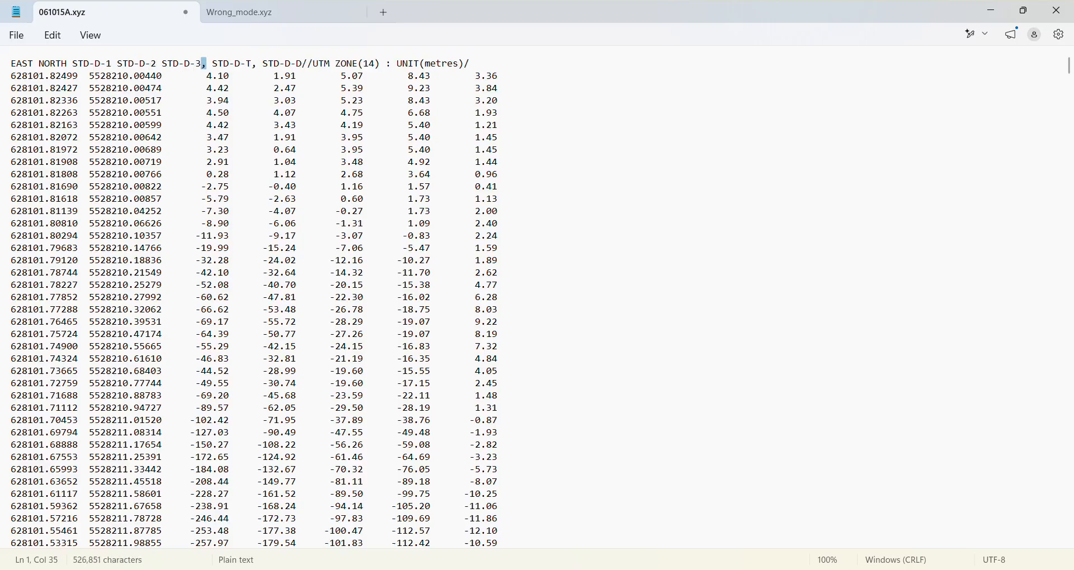
key(Delete)
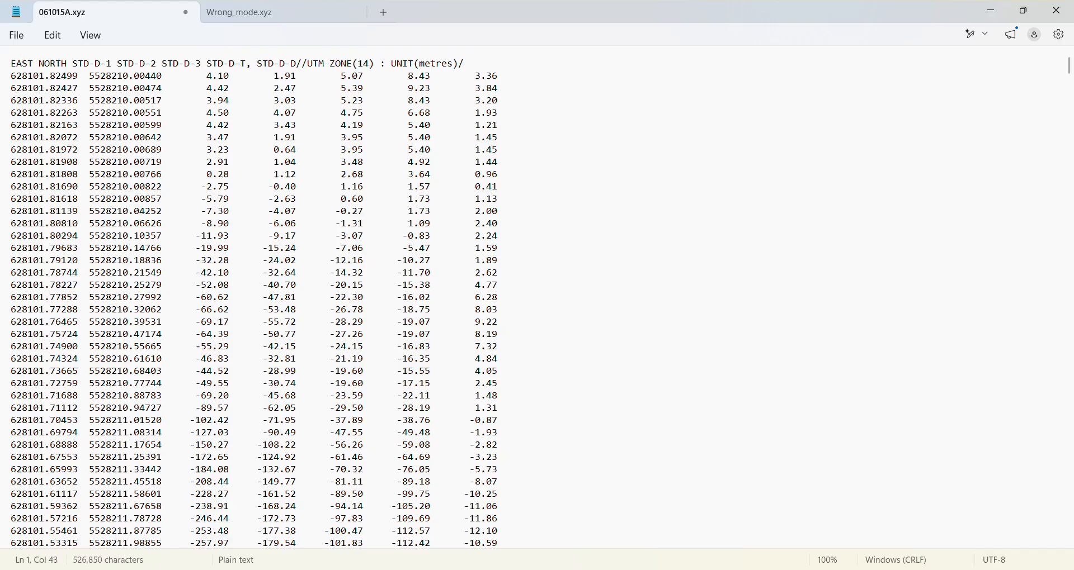
key(Delete)
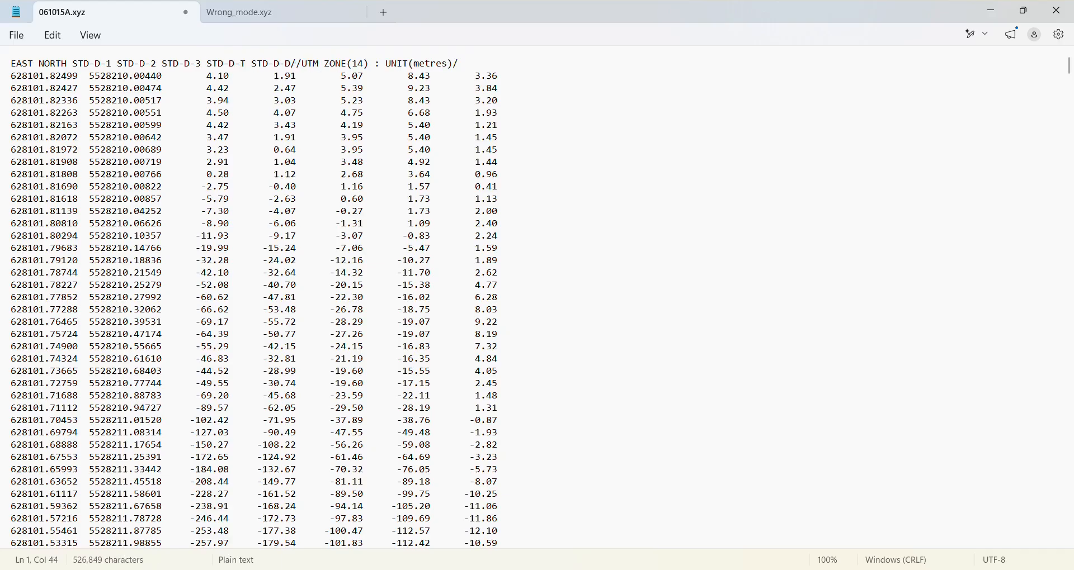
Delete the trailing "//UTM ZONE(14) : UNIT(metres)/" text from the 061015A.xyz header, save the file and close Notepad
key(shift+Right)
key(Right)
key(Right)
key(Right)
key(Right)
key(shift+Right)
key(shift+Right)
key(shift+Right)
key(shift+Right)
key(shift+Right)
key(shift+Right)
key(shift+Right)
key(shift+Right)
key(shift+Right)
key(shift+Right)
key(shift+Right)
key(shift+Right)
key(shift+Right)
key(shift+Right)
key(shift+Right)
key(shift+Right)
key(shift+Right)
key(shift+Right)
key(shift+Right)
key(shift+Right)
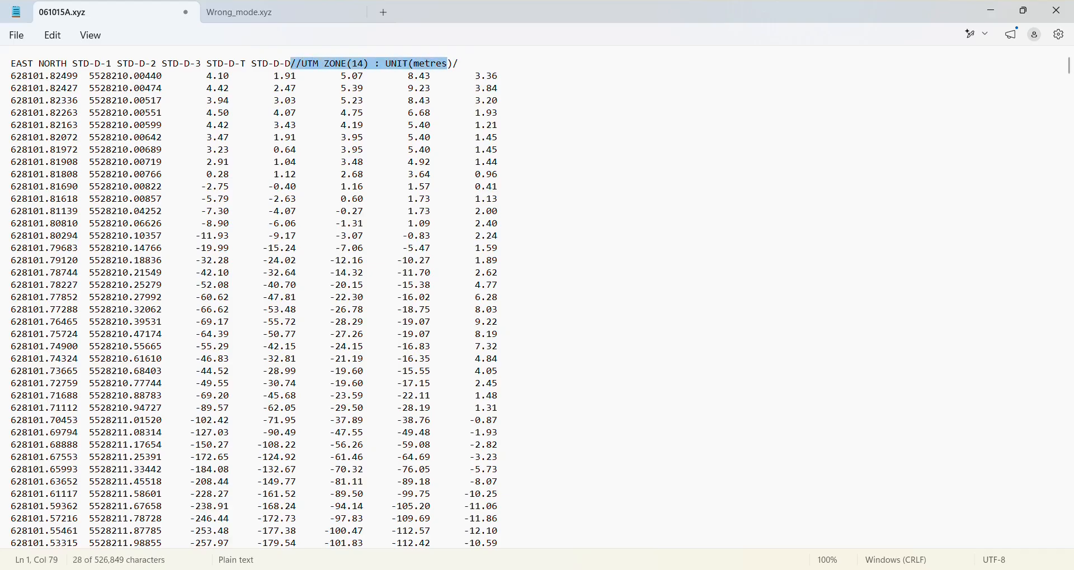
key(shift+Right)
key(shift+Right)
key(Delete)
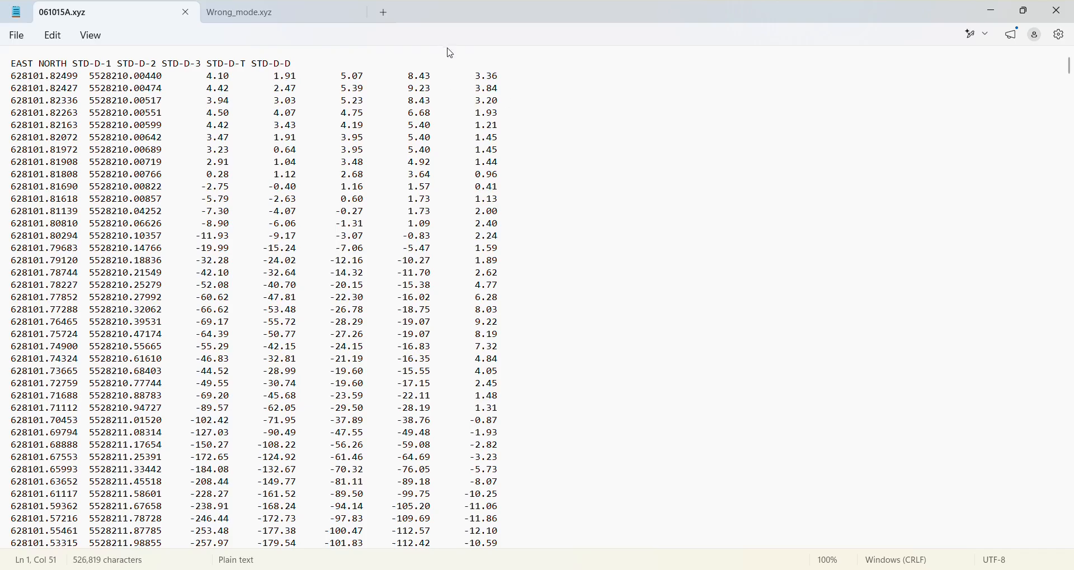
click(1053, 17)
Open 061015B.xyz from the Attempt 3 folder in Notepad
click(730, 279)
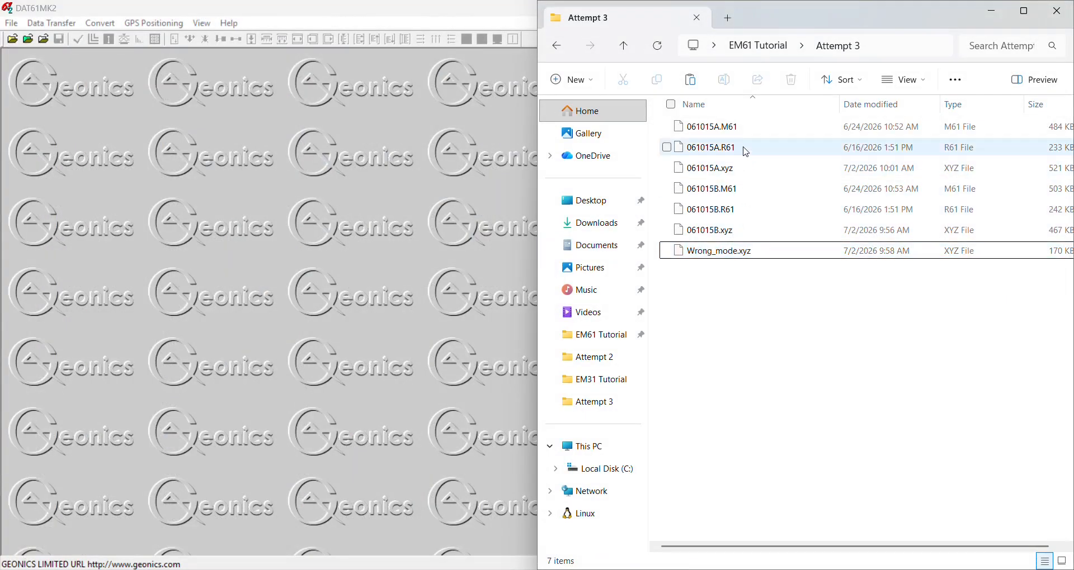
click(757, 238)
right_click(757, 238)
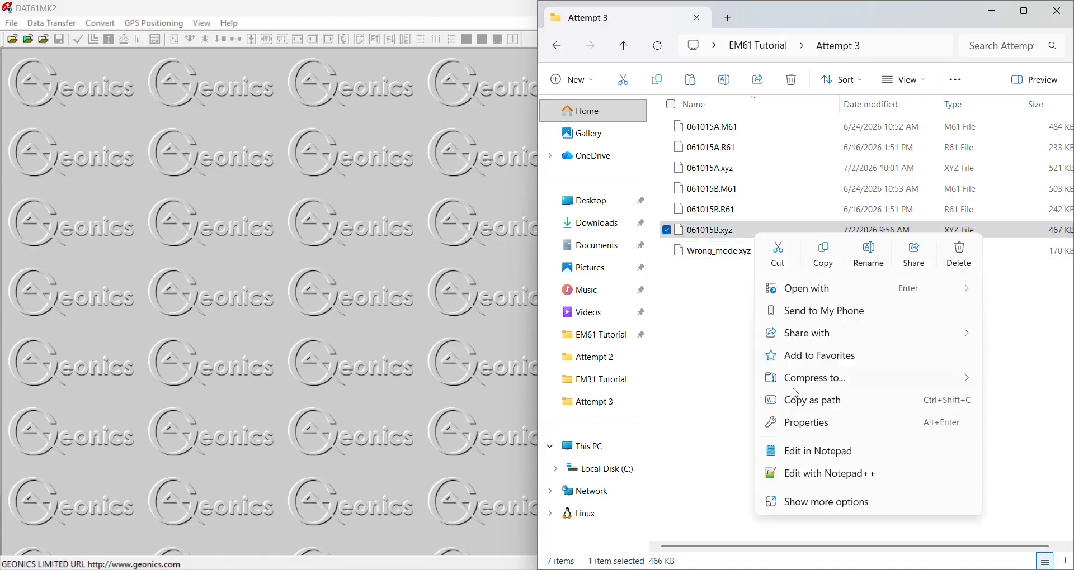
click(826, 451)
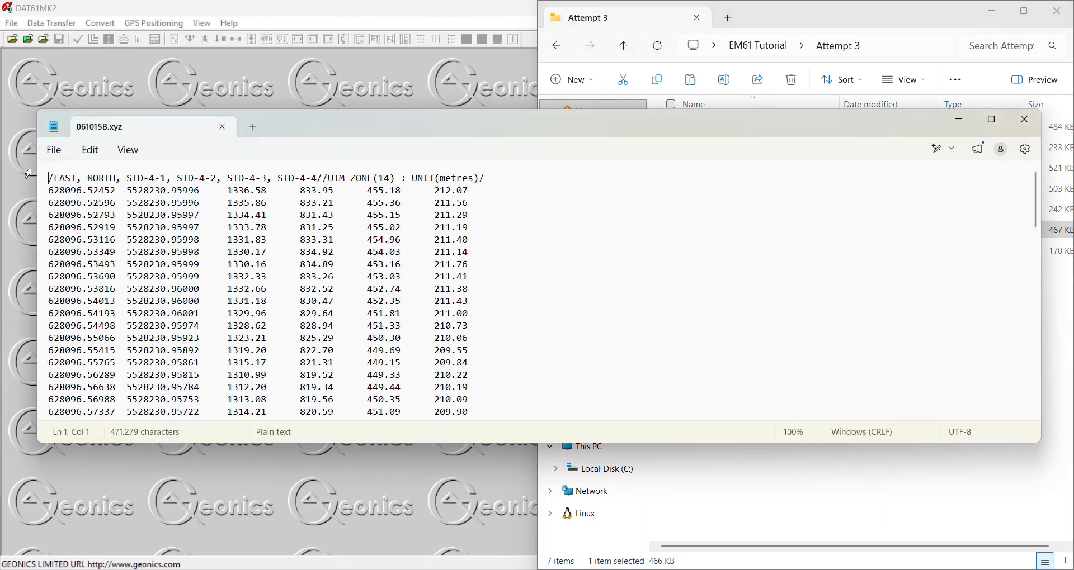
Remove the leading slash and all commas between the column names in the 061015B.xyz header line
key(Delete)
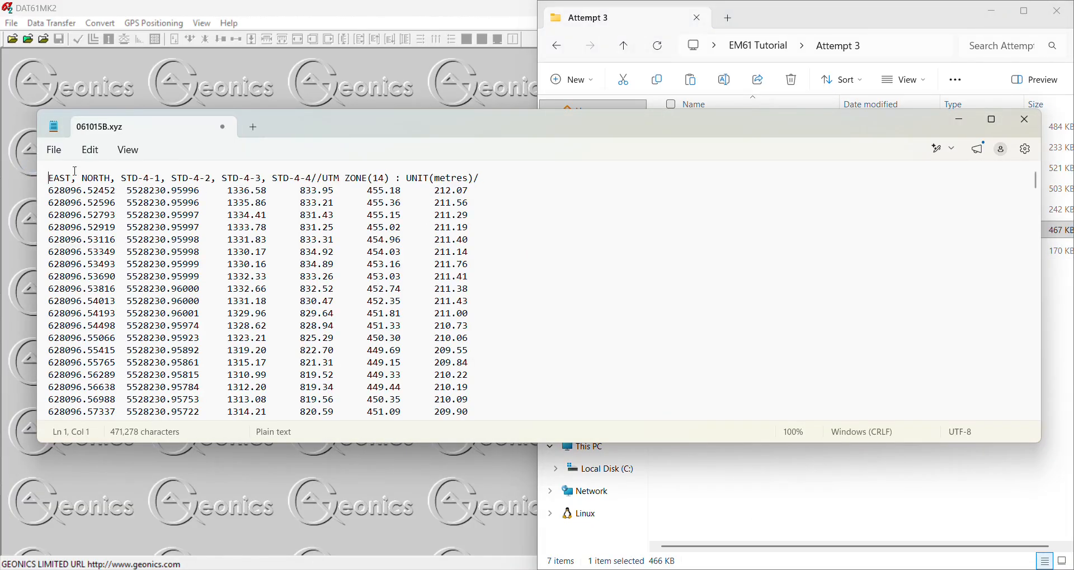
key(Right)
key(Delete)
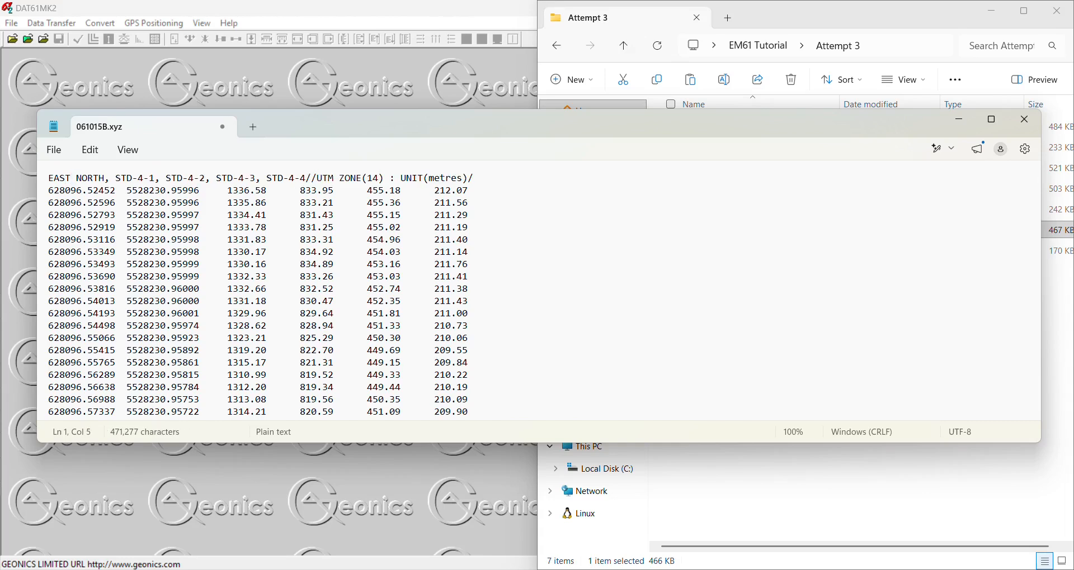
key(Delete)
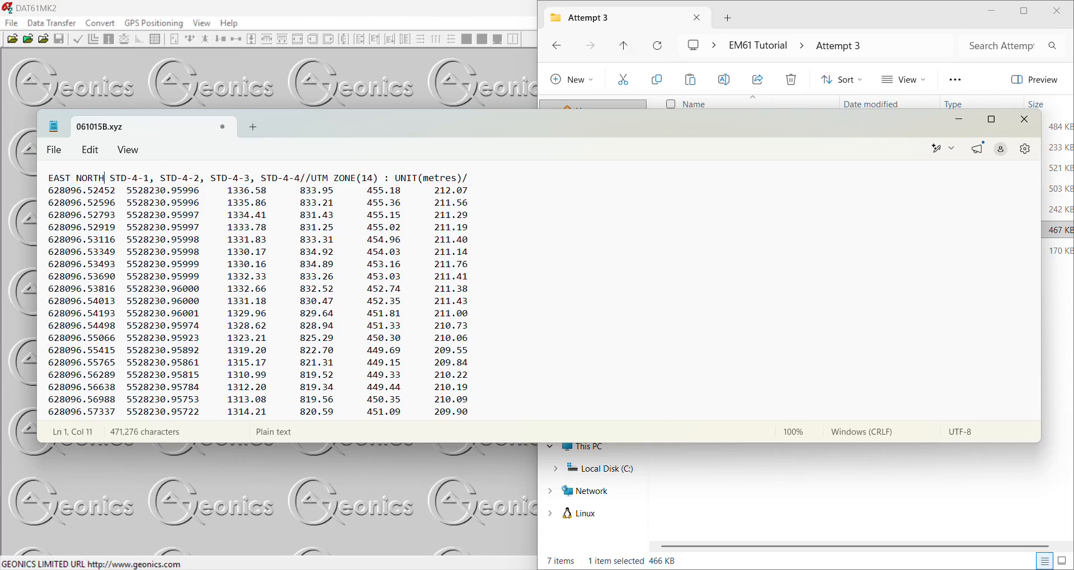
key(Right)
key(Right)
key(Right)
key(Delete)
key(Right)
key(Delete)
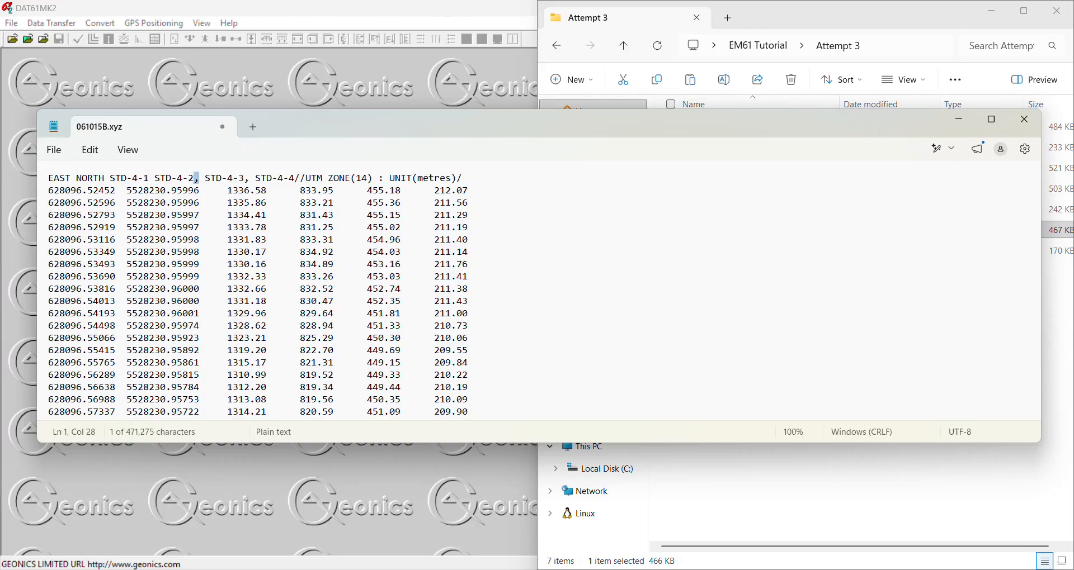
key(Right)
key(Right)
key(Right)
key(Right)
key(Right)
key(Right)
key(Right)
key(Right)
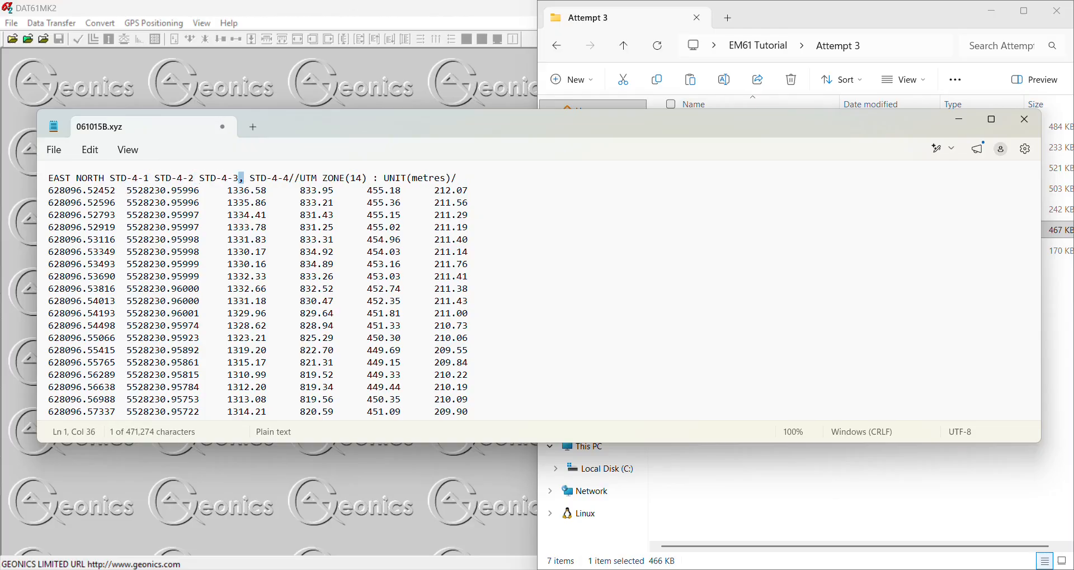
key(Delete)
key(Right)
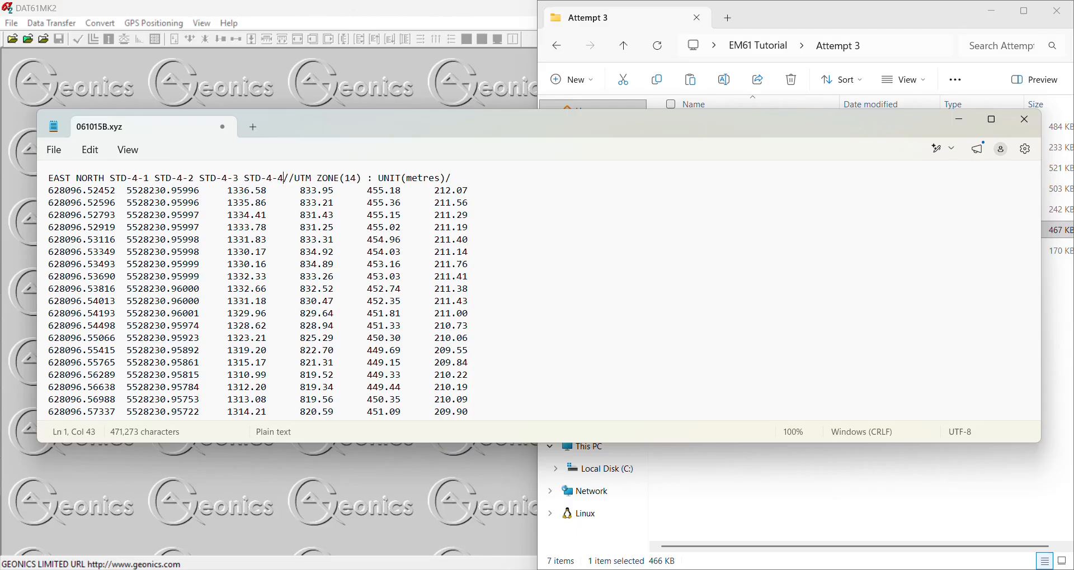
Delete the trailing "//UTM ZONE(14) : UNIT(metres)/" text from the 061015B.xyz header, save the file and close Notepad
key(shift+Right)
key(shift+Right)
key(shift+Right)
key(shift+Right)
key(shift+Right)
key(shift+Right)
key(shift+Right)
key(shift+Right)
key(shift+Right)
key(shift+Right)
key(shift+Right)
key(shift+Right)
key(shift+Right)
key(shift+Right)
key(shift+Right)
key(shift+Right)
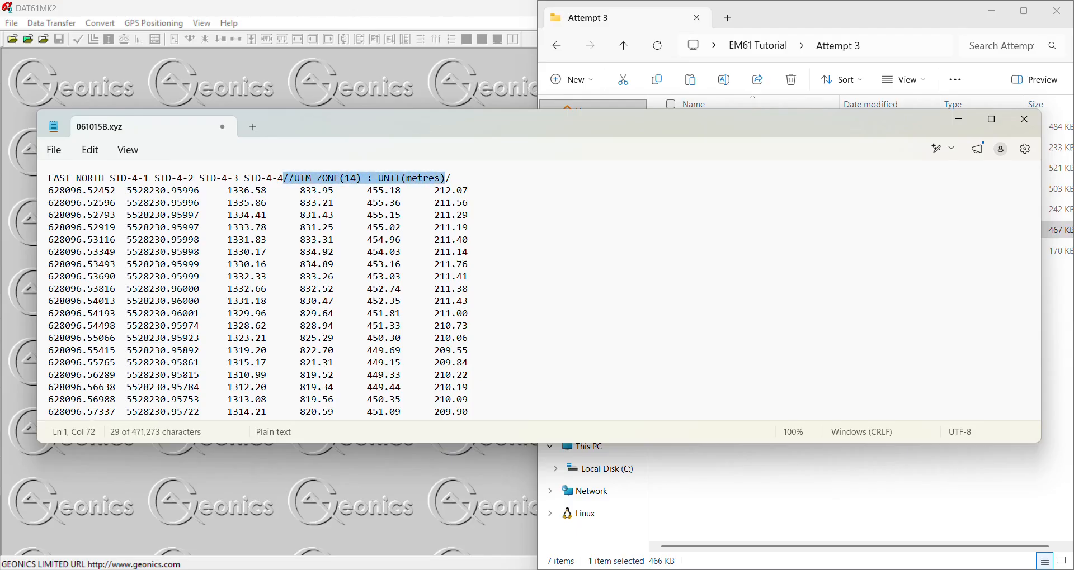
key(BackSpace)
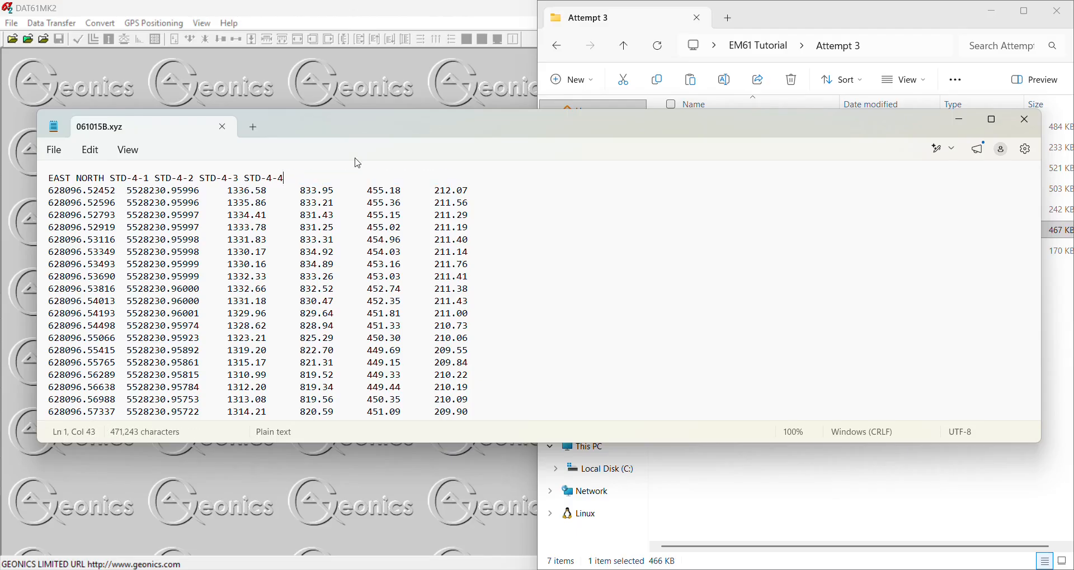
key(alt+F4)
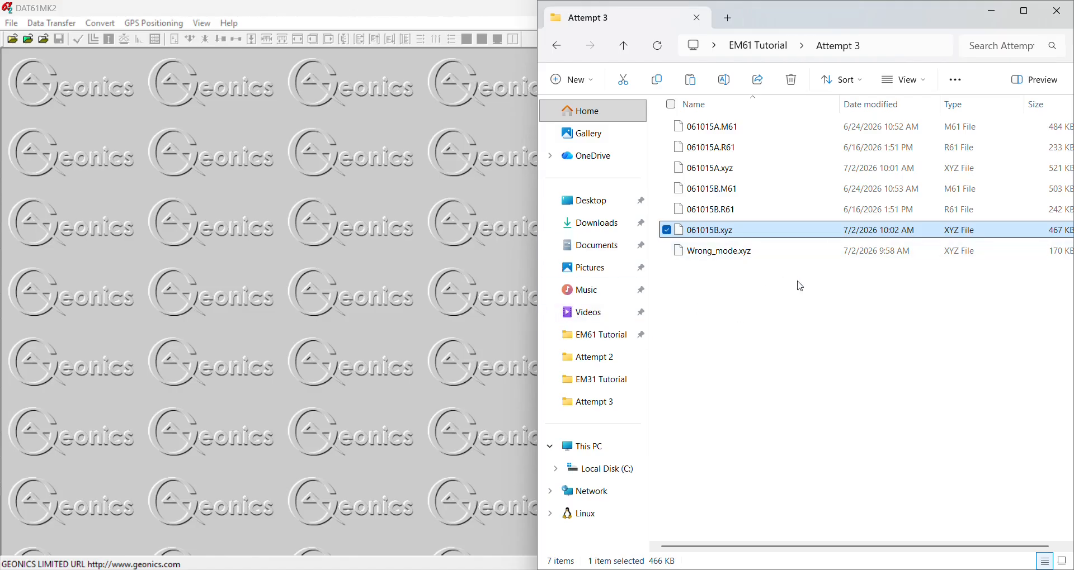
Close the Attempt 3 folder window, the EM61MK2 file selection dialog and the R61-to-M61 conversion utility
click(1055, 12)
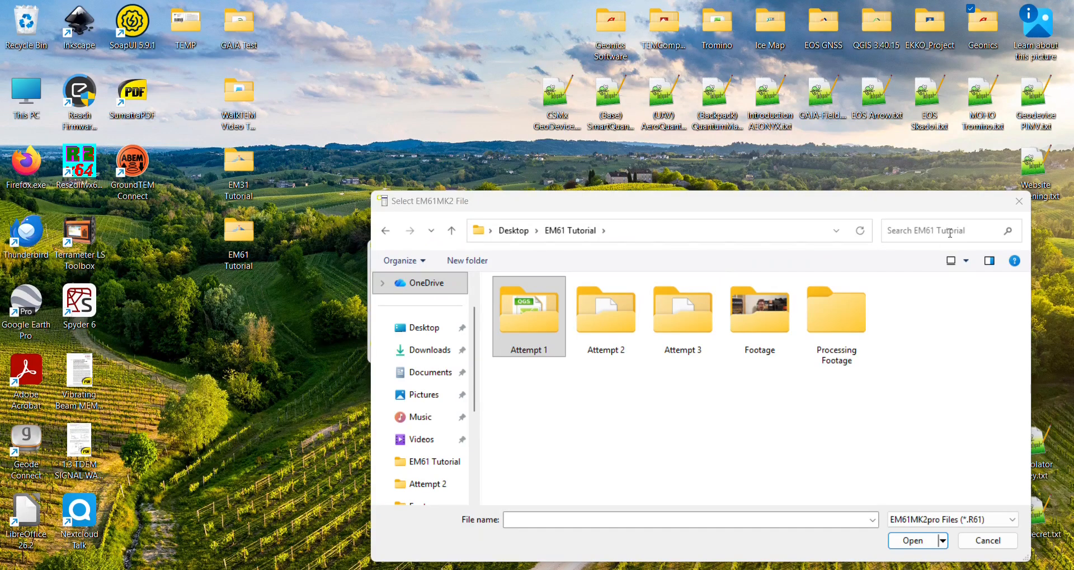
click(1019, 202)
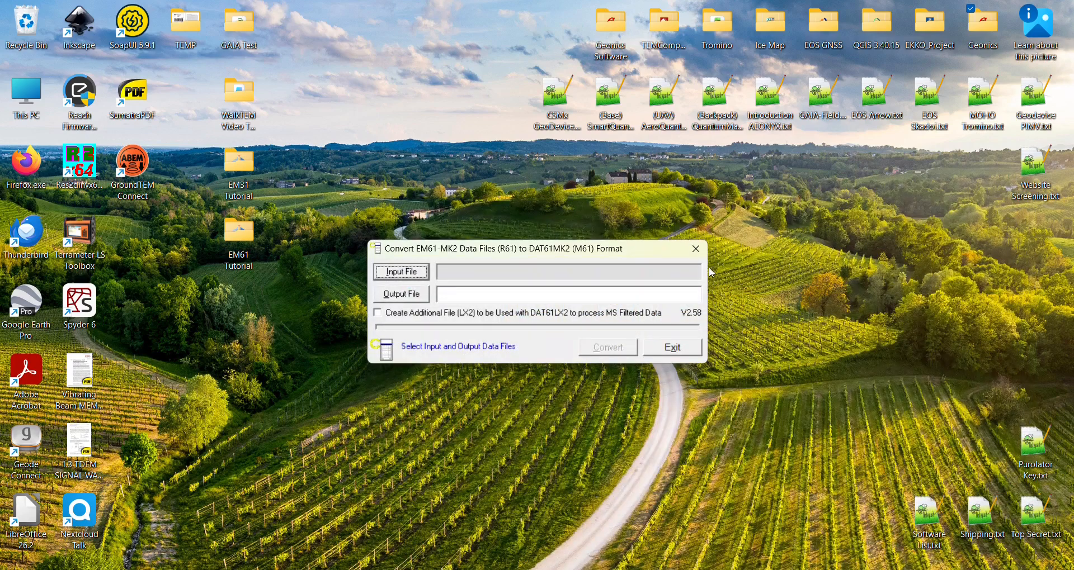
click(675, 347)
Launch QGIS Desktop 3.40.15
key(super)
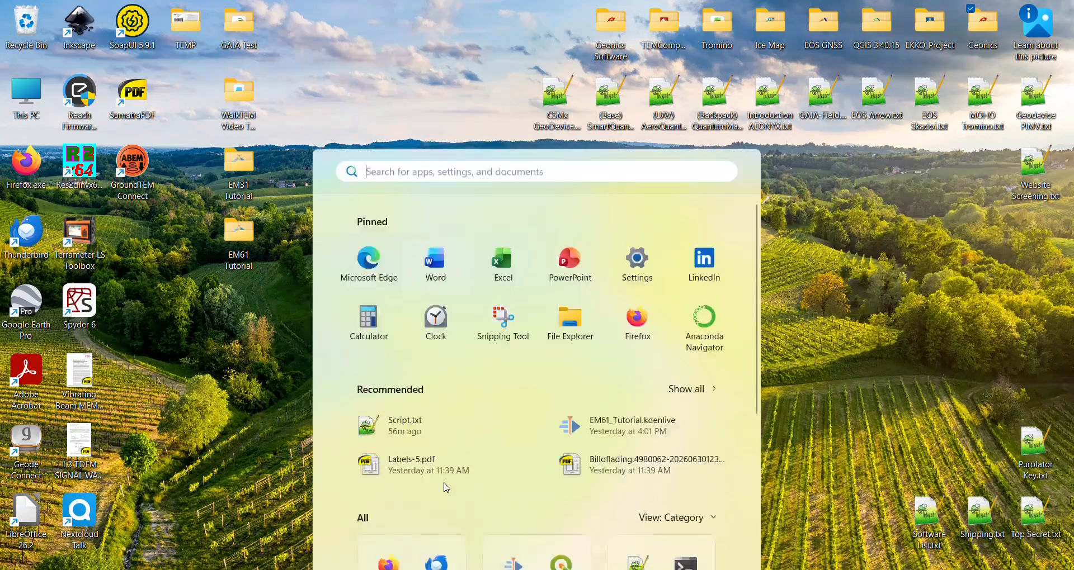
text(qgis)
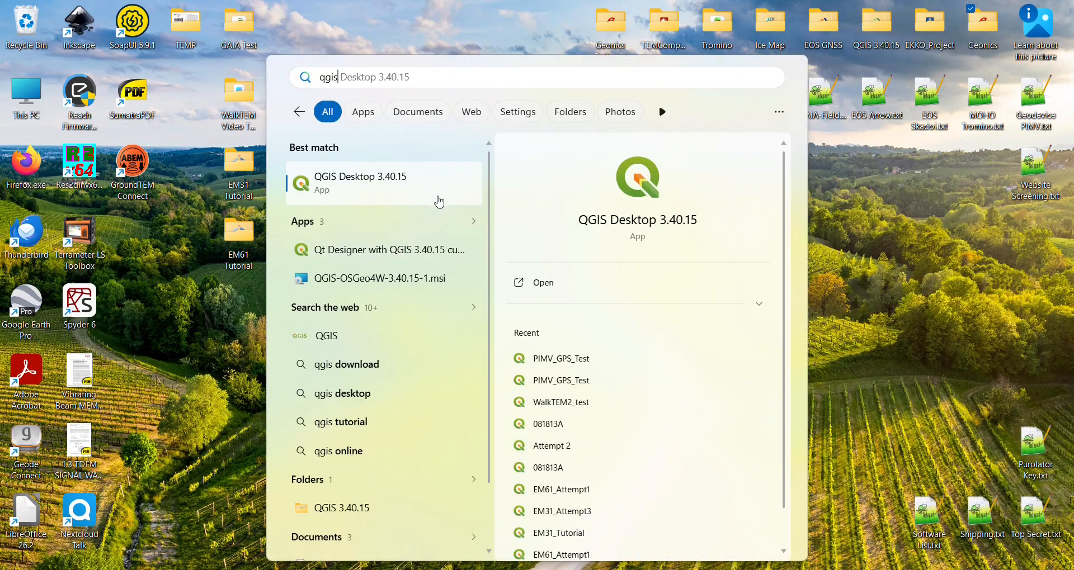
key(Return)
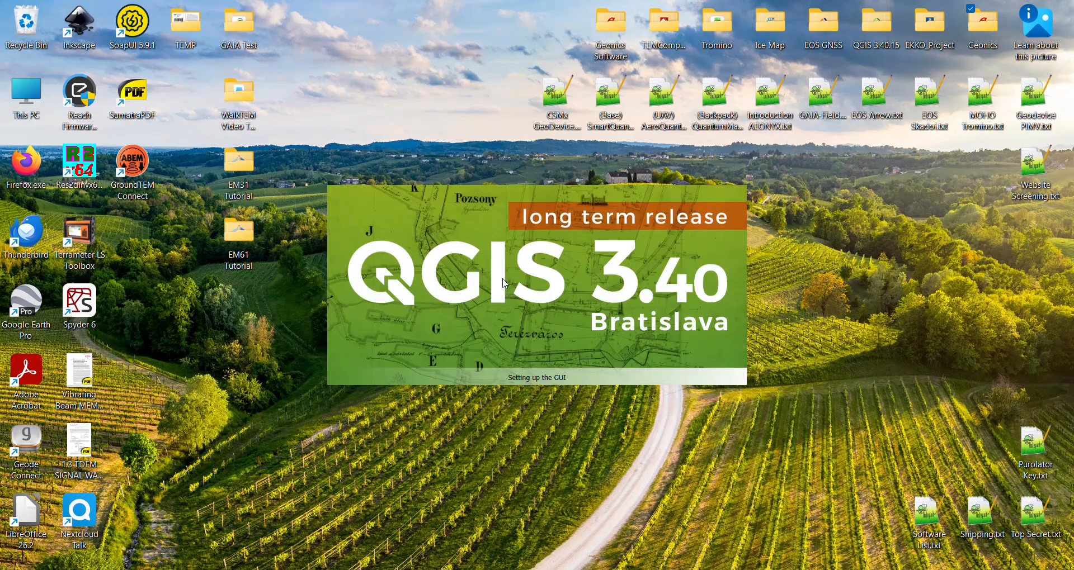
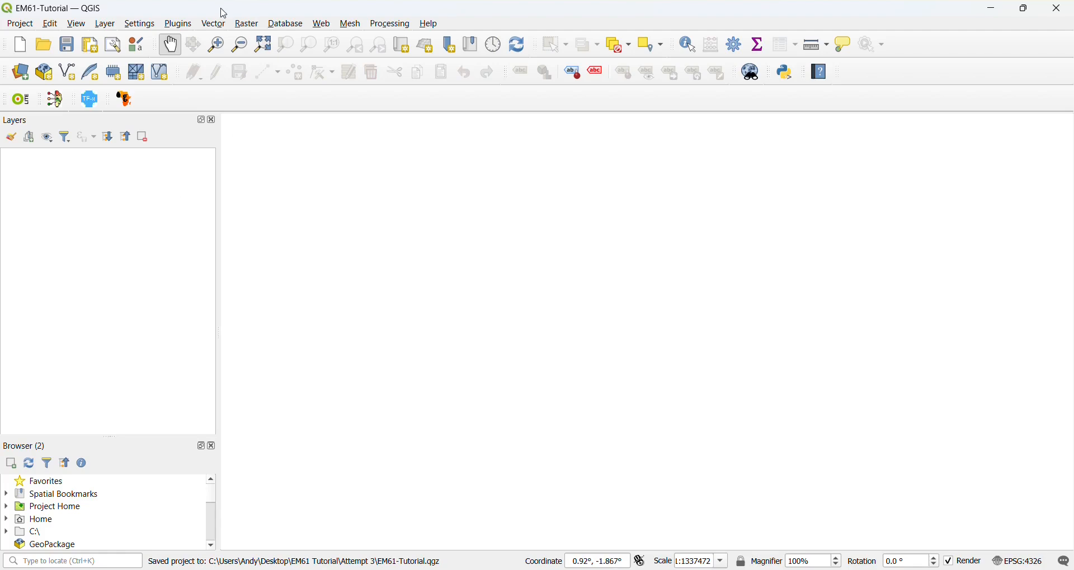
Search the plugin manager for "arcgeek", read through the ArcGeek Calculator description, and close the manager
click(177, 25)
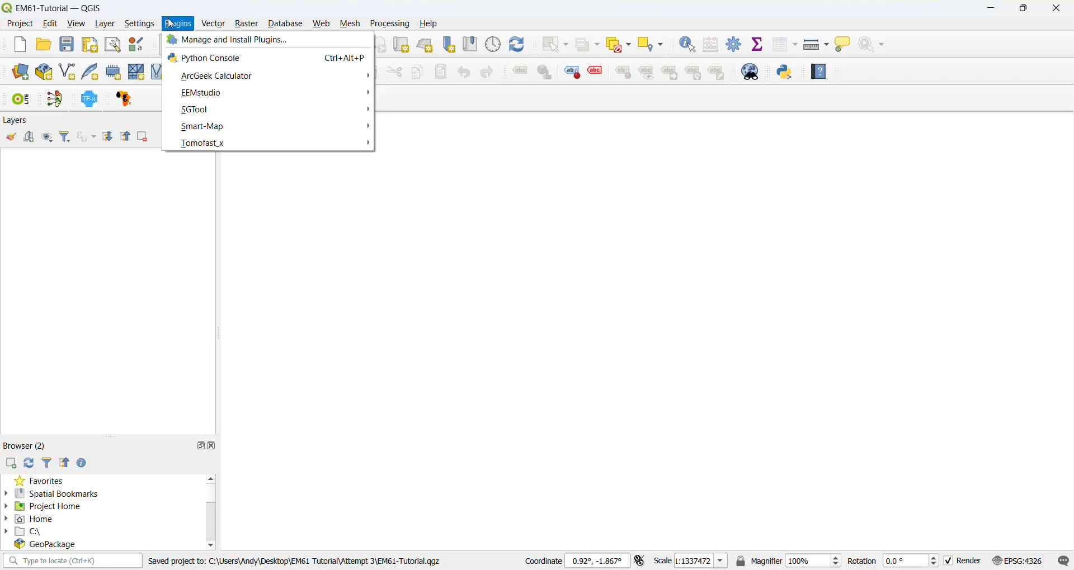
click(199, 41)
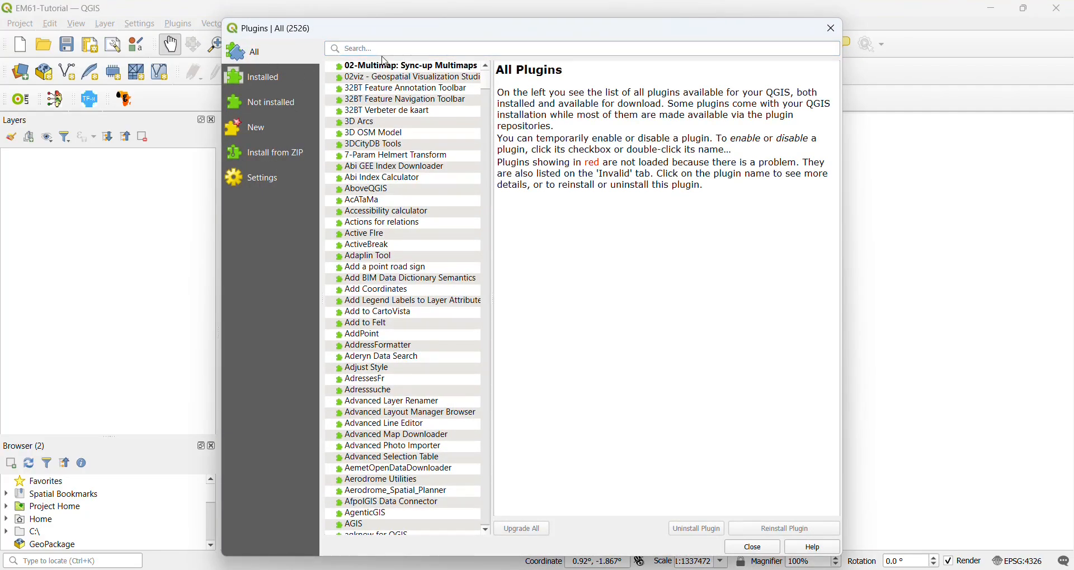
text(ad)
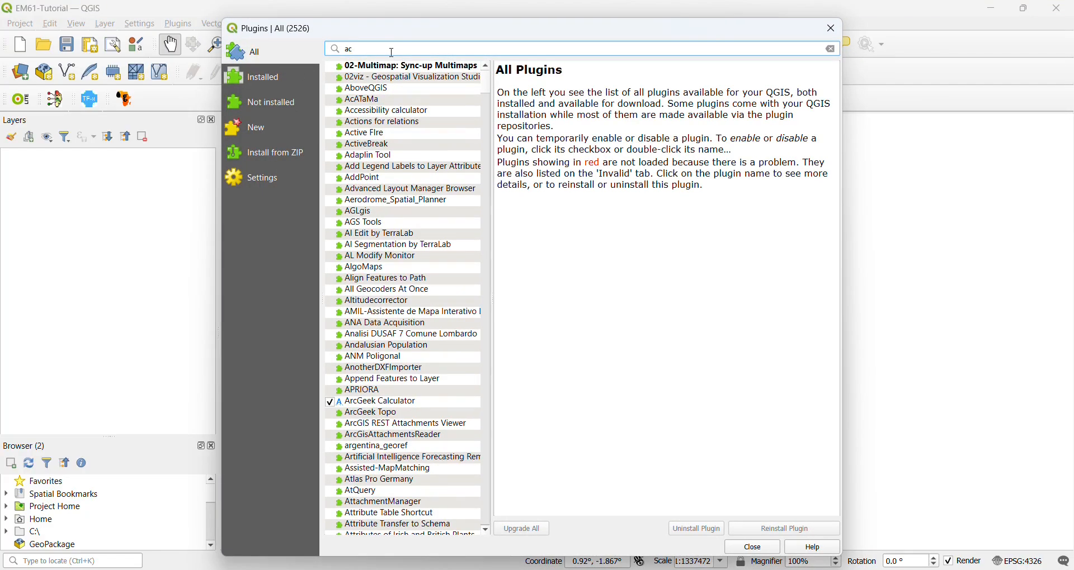
key(BackSpace)
text(rcgeek)
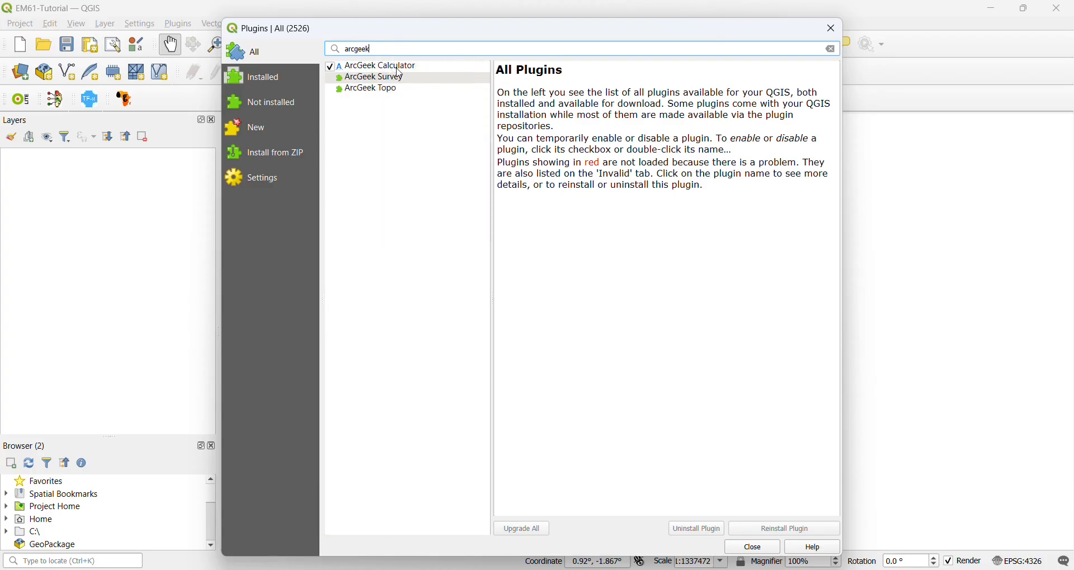
click(402, 68)
scroll(732, 425, down, 15)
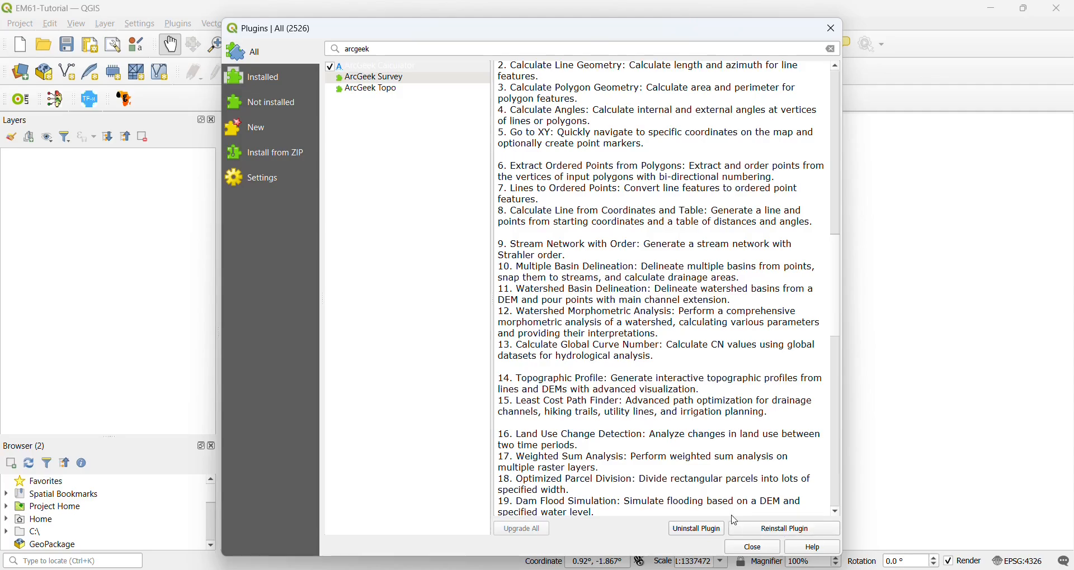
click(754, 550)
Examine the name and URL fields of a new XYZ Tiles connection, and cancel without creating it
scroll(108, 511, down, 2)
scroll(109, 509, down, 3)
scroll(112, 508, up, 1)
click(71, 522)
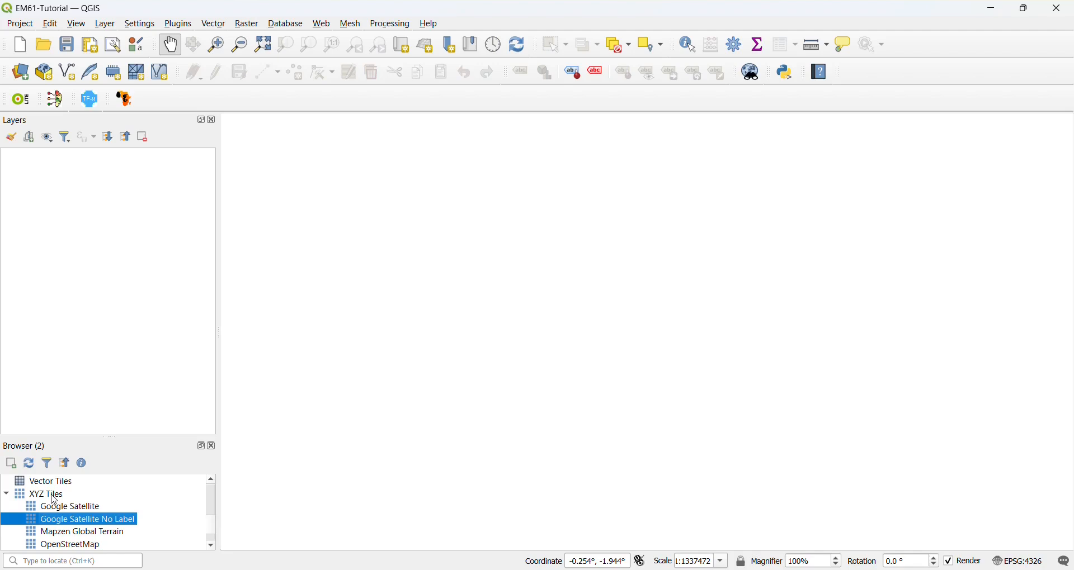
click(47, 495)
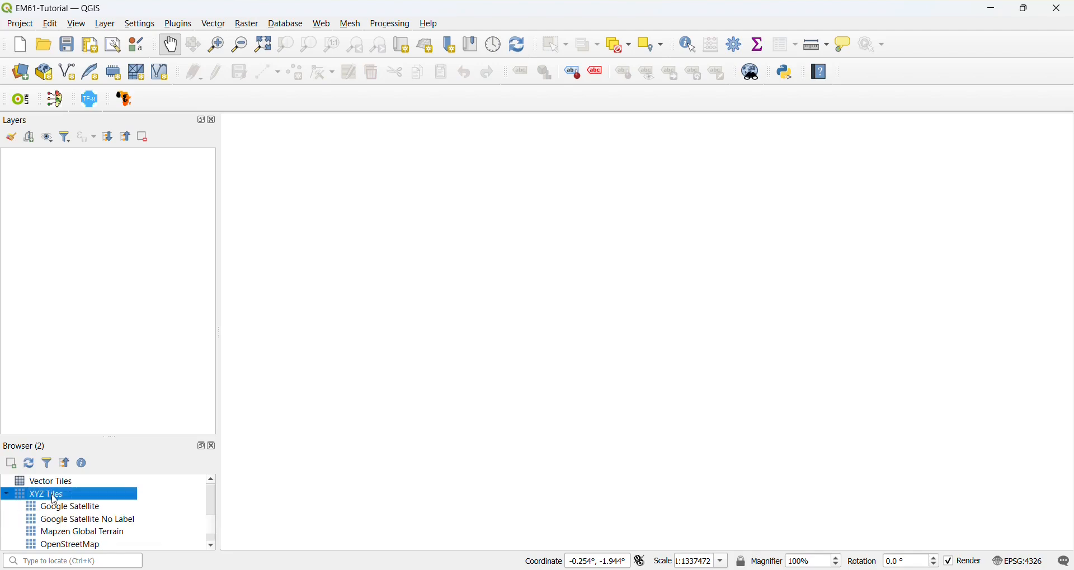
right_click(54, 499)
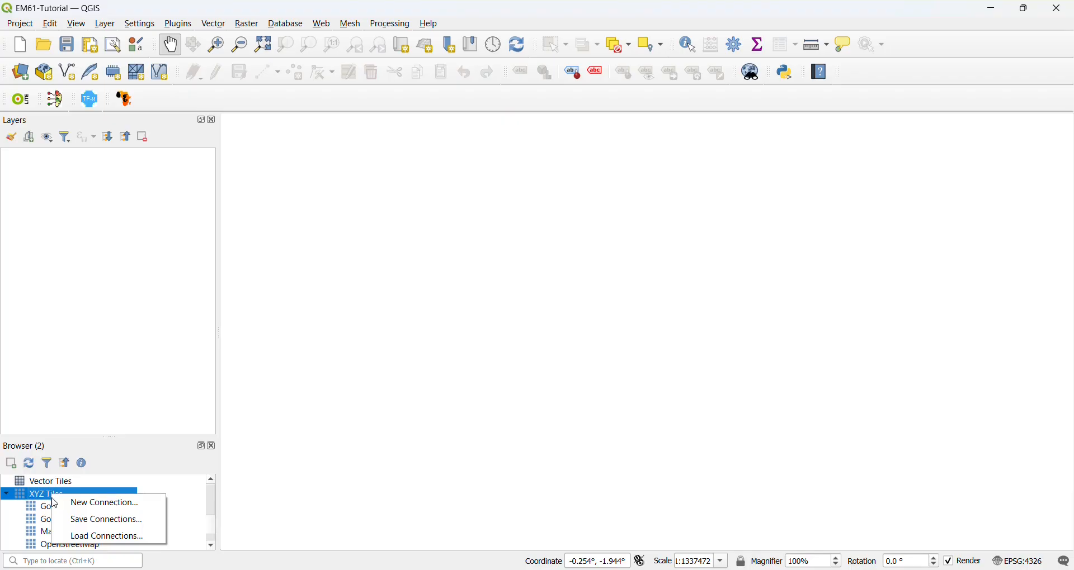
right_click(33, 492)
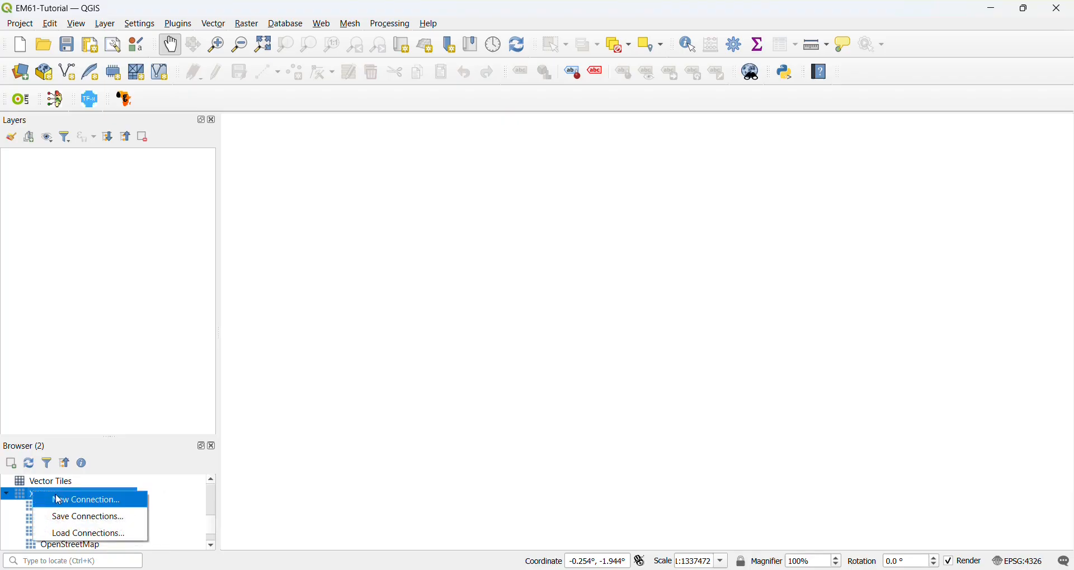
click(106, 509)
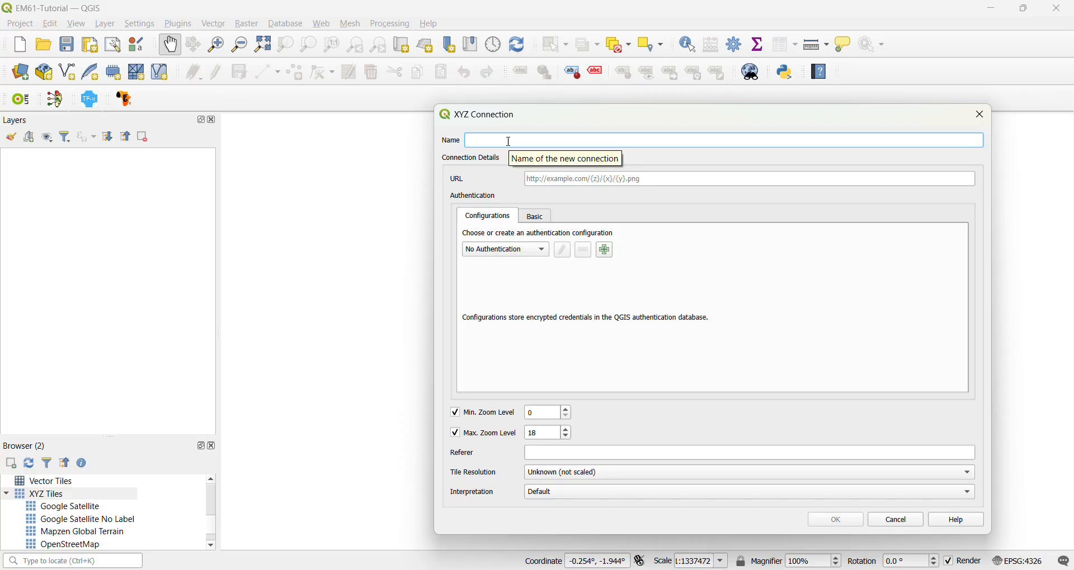
click(582, 179)
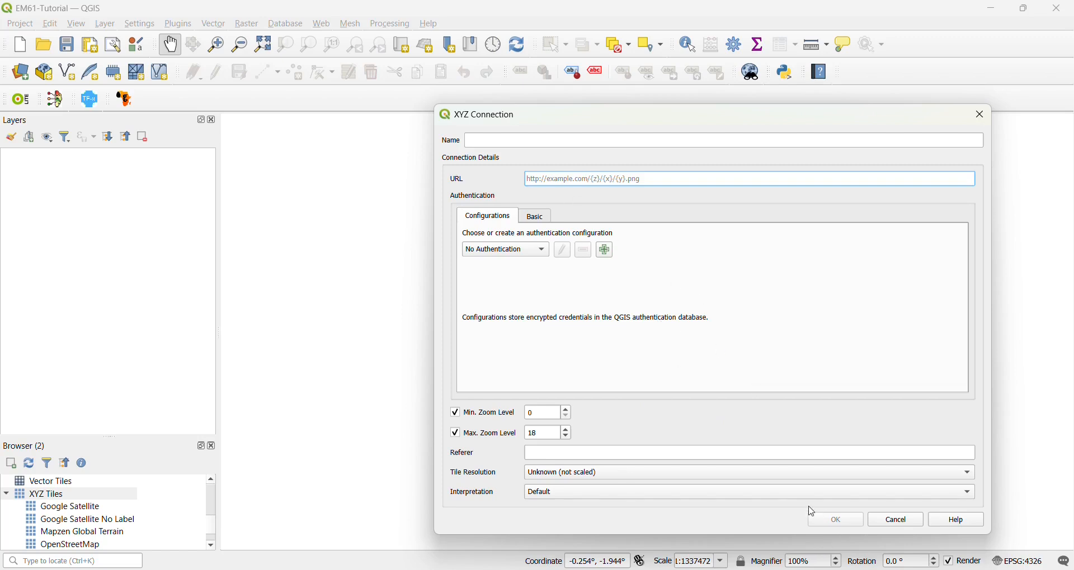
click(884, 522)
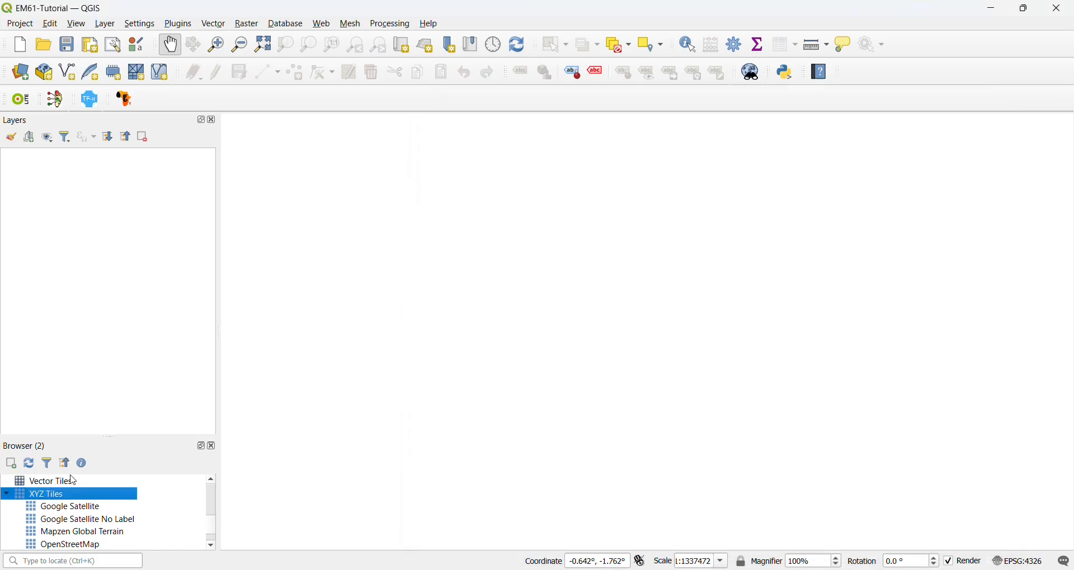
Add the Google Satellite No Label tile layer to the EM61-Tutorial project as a basemap
click(50, 521)
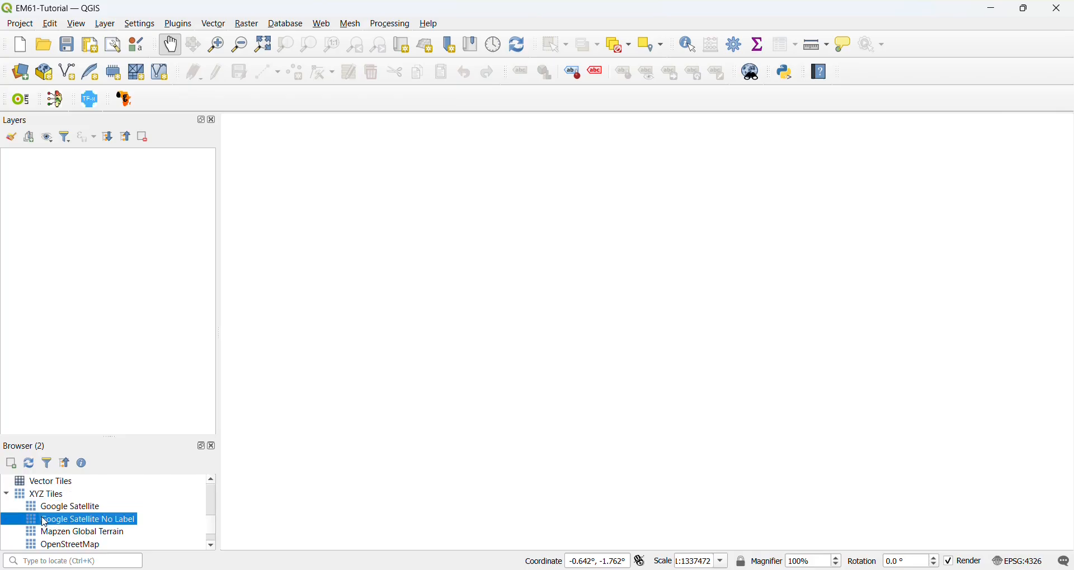
double_click(63, 525)
scroll(608, 309, up, 3)
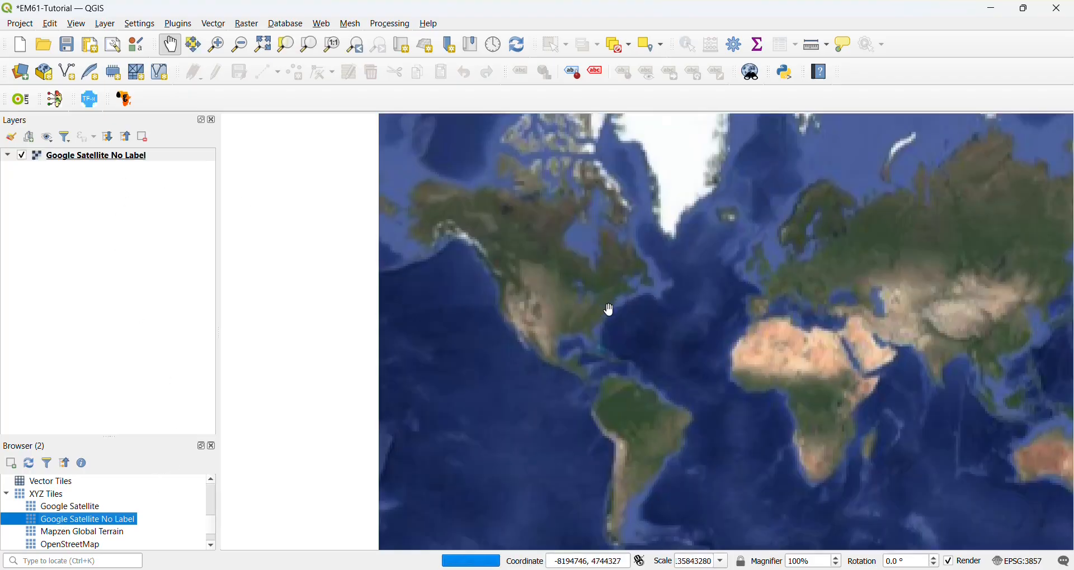
drag(609, 306, 591, 371)
scroll(592, 371, down, 3)
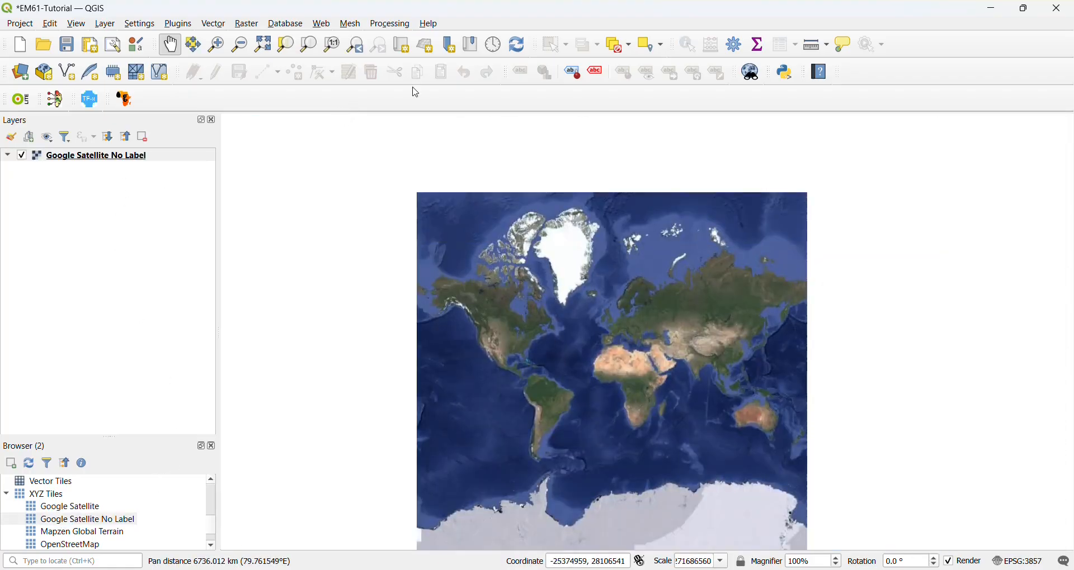
drag(493, 276, 689, 350)
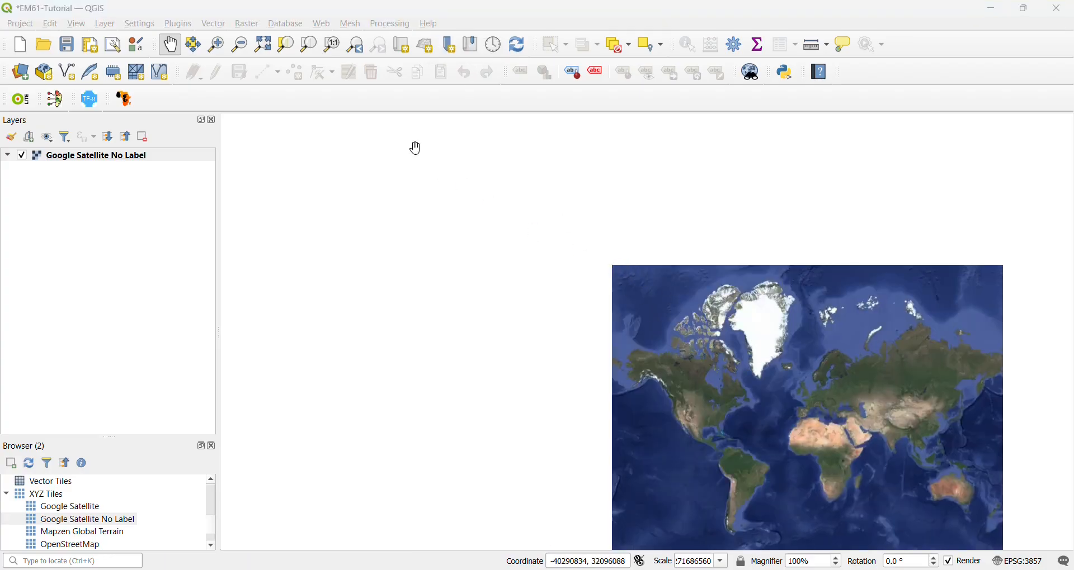
drag(585, 341, 345, 264)
scroll(391, 279, up, 1)
drag(539, 338, 410, 266)
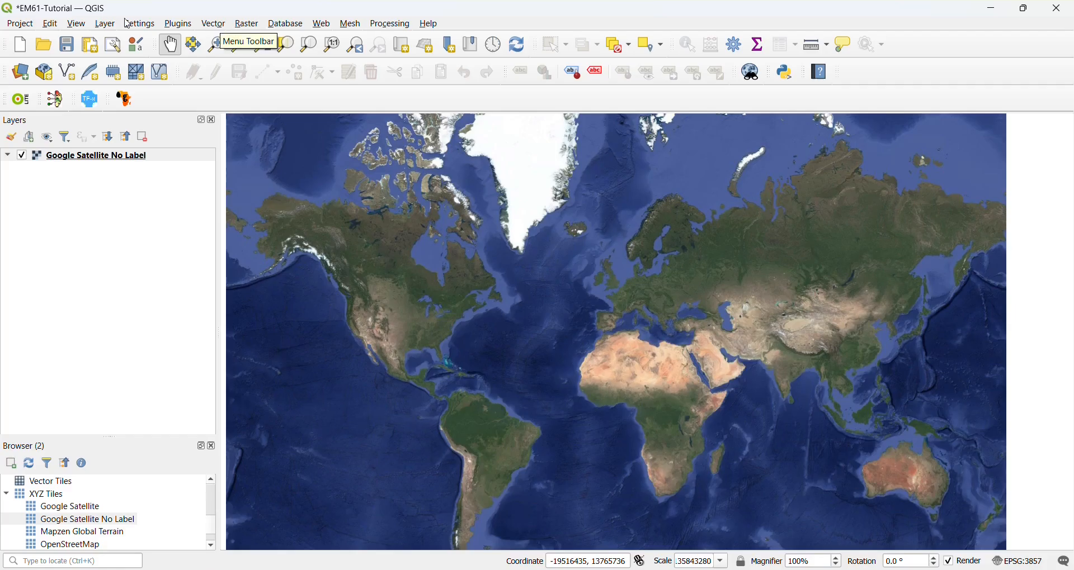
Start a new delimited text layer and choose 061015A.xyz from the Attempt 3 folder as its source file
click(105, 24)
mouse_move(184, 73)
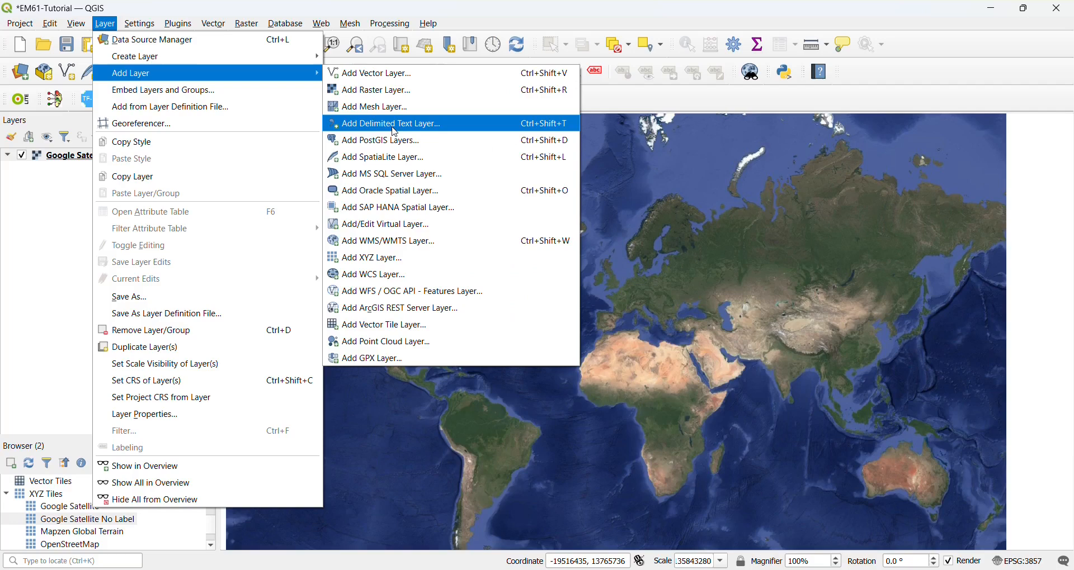
click(423, 125)
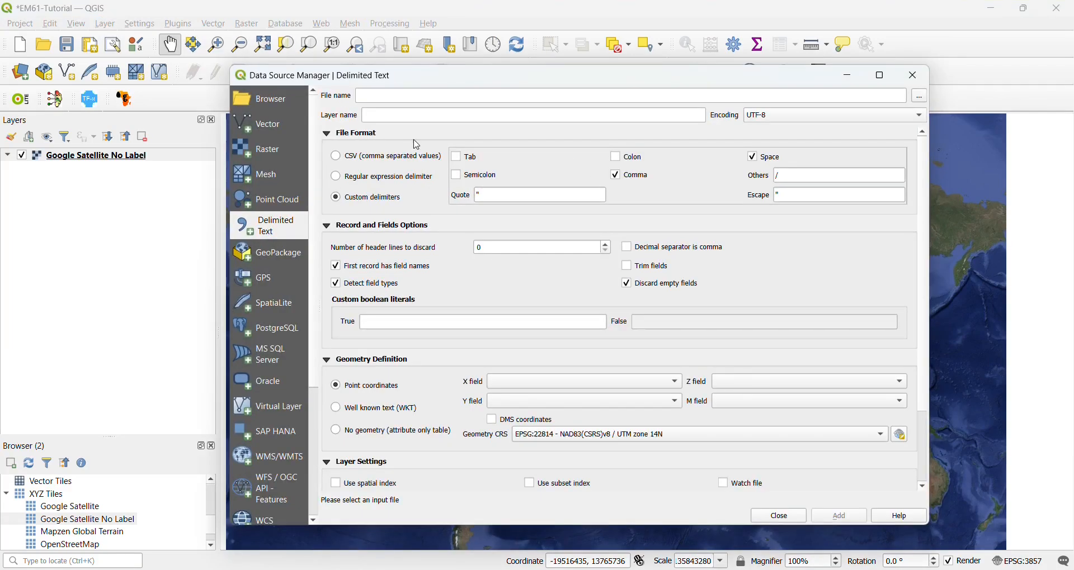
click(921, 96)
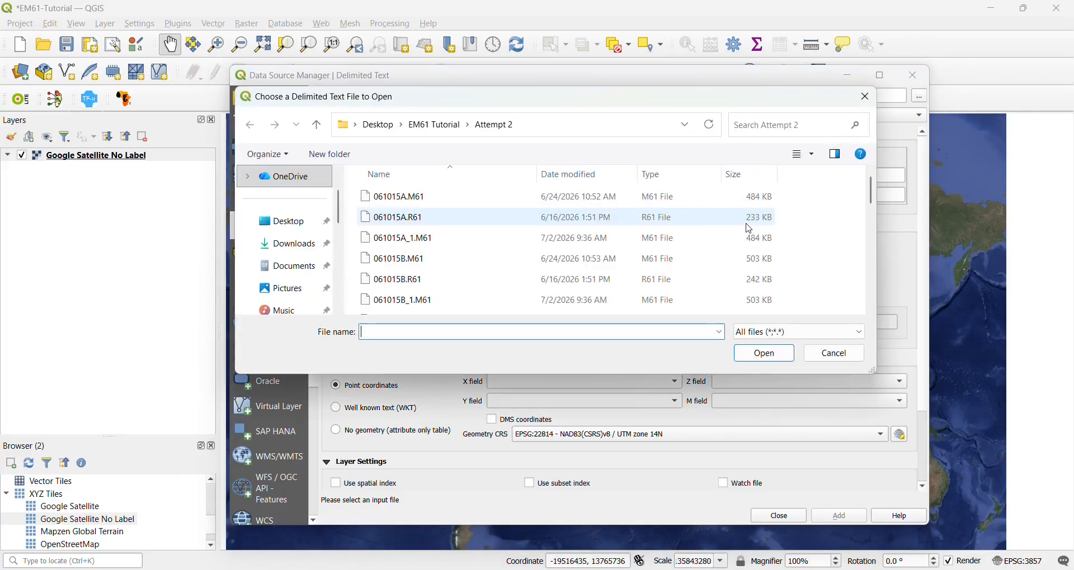
click(436, 125)
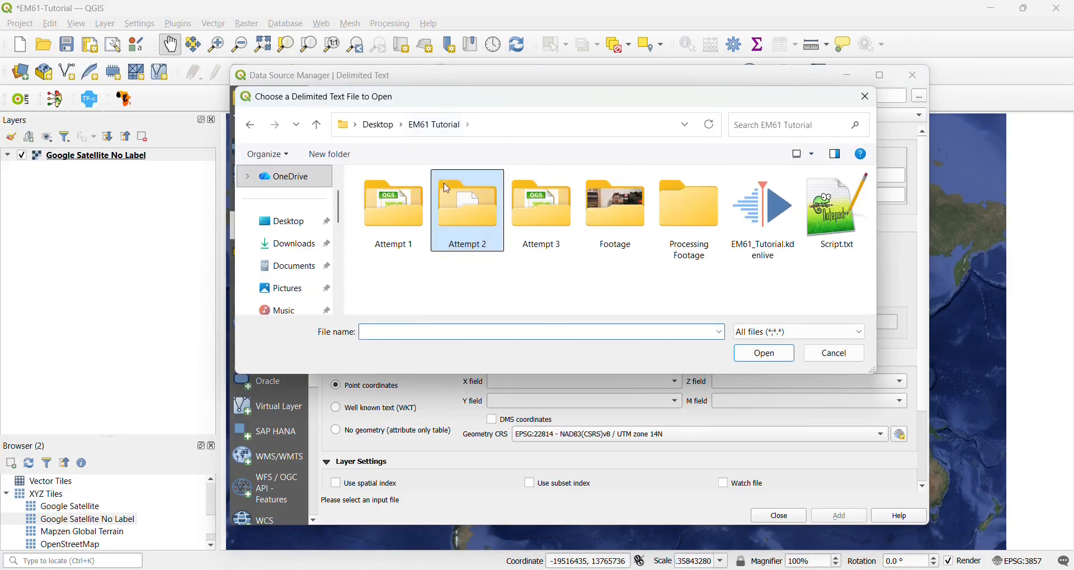
double_click(540, 208)
click(448, 239)
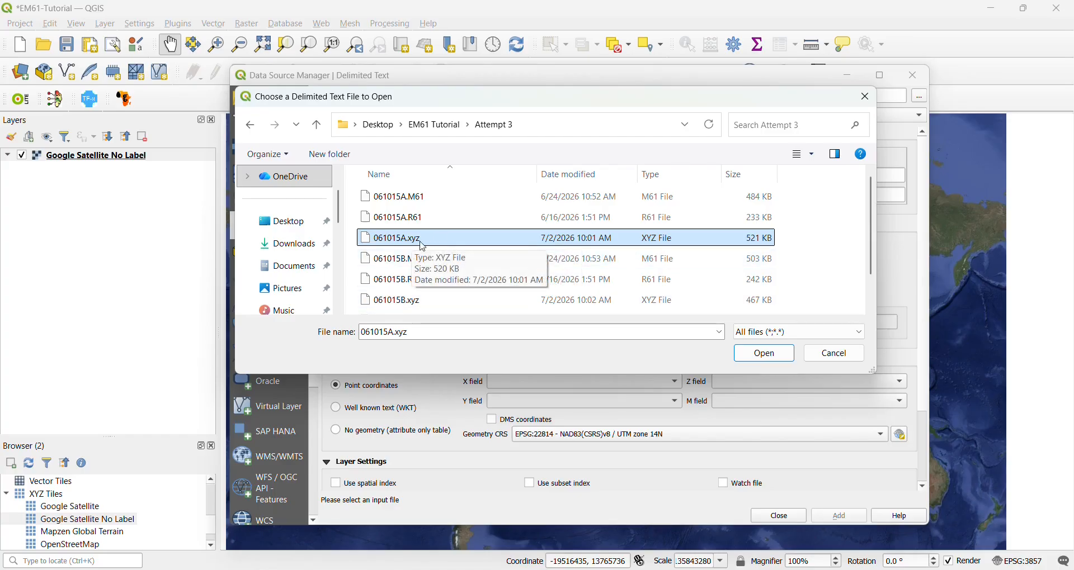
click(764, 353)
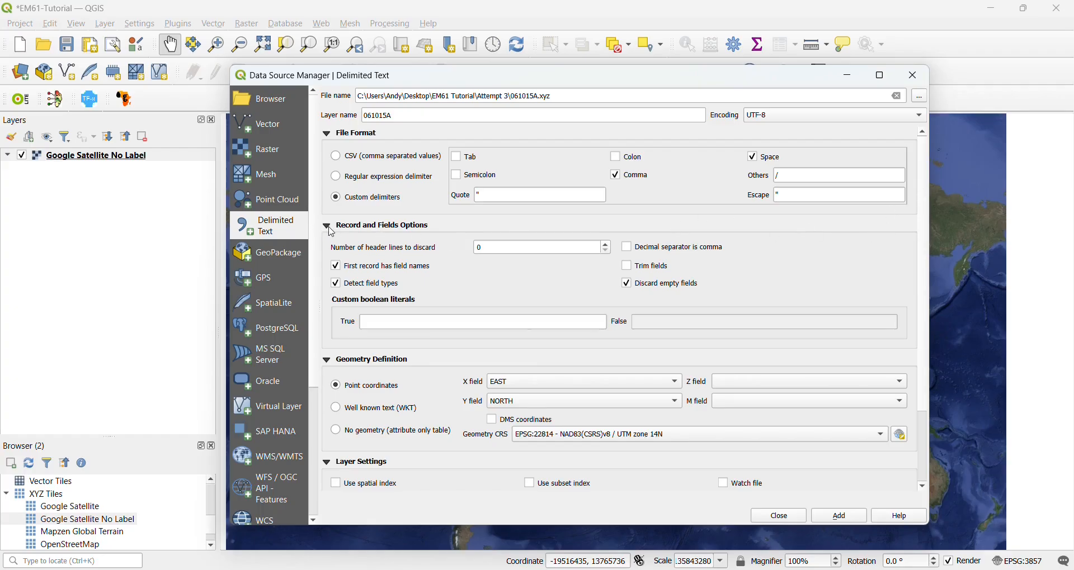
Examine the sample data columns and the record and field options for the 061015A.xyz import
click(327, 226)
click(328, 244)
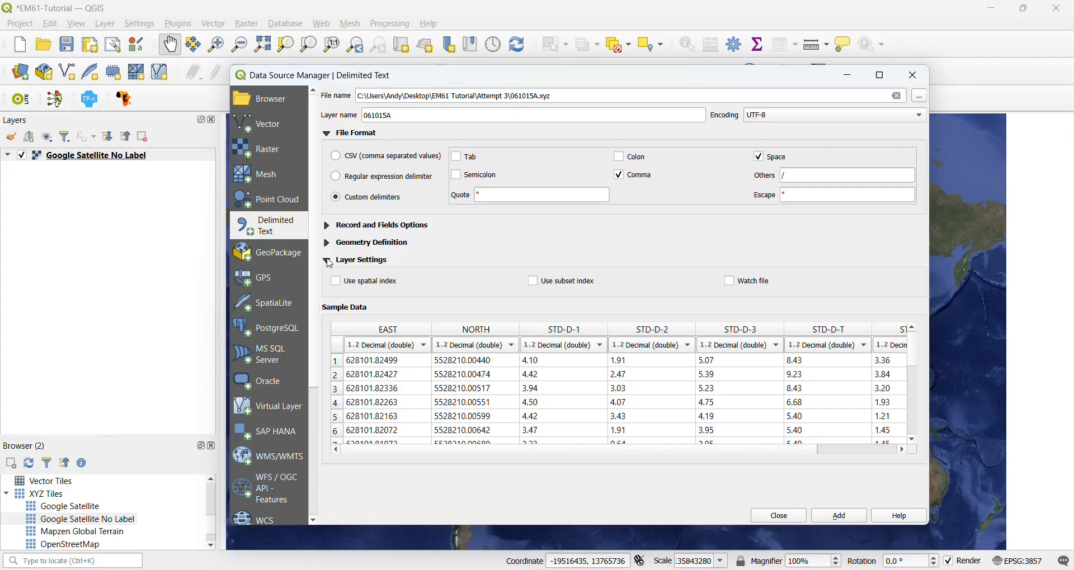
click(330, 263)
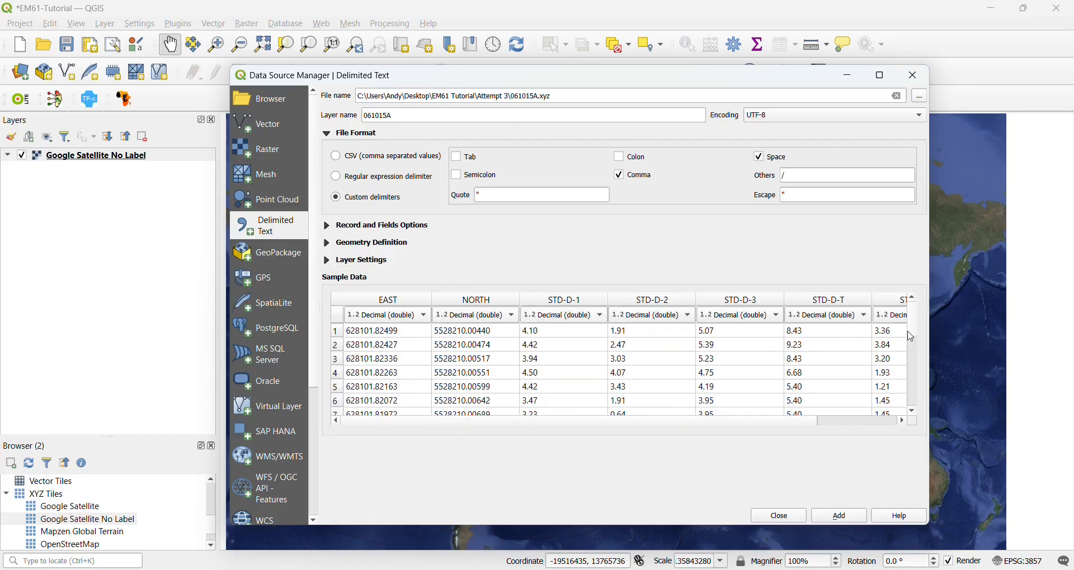
drag(912, 320, 908, 297)
drag(651, 423, 686, 415)
drag(744, 422, 766, 425)
drag(572, 420, 648, 429)
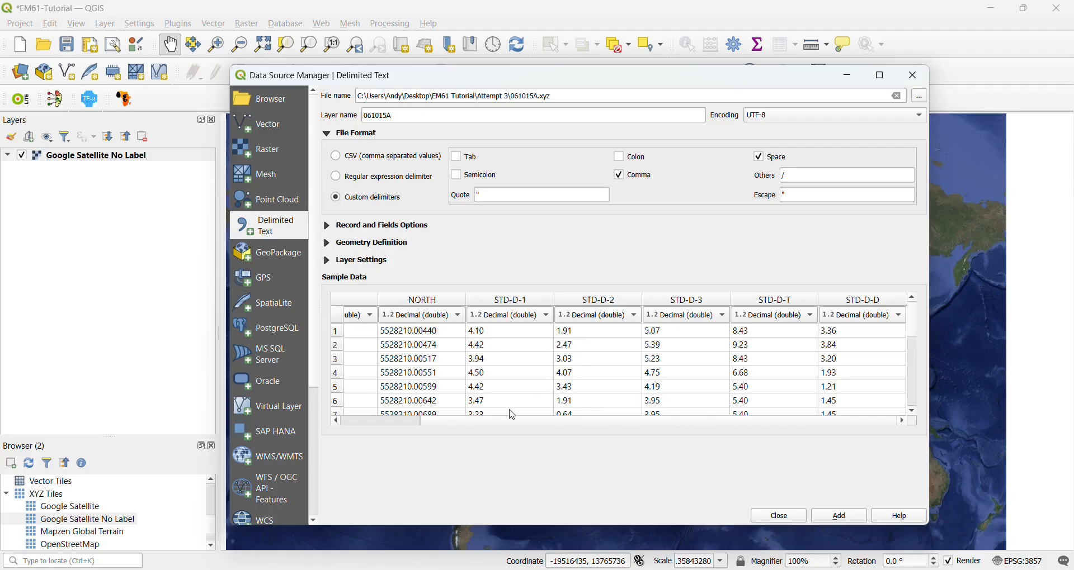
click(420, 421)
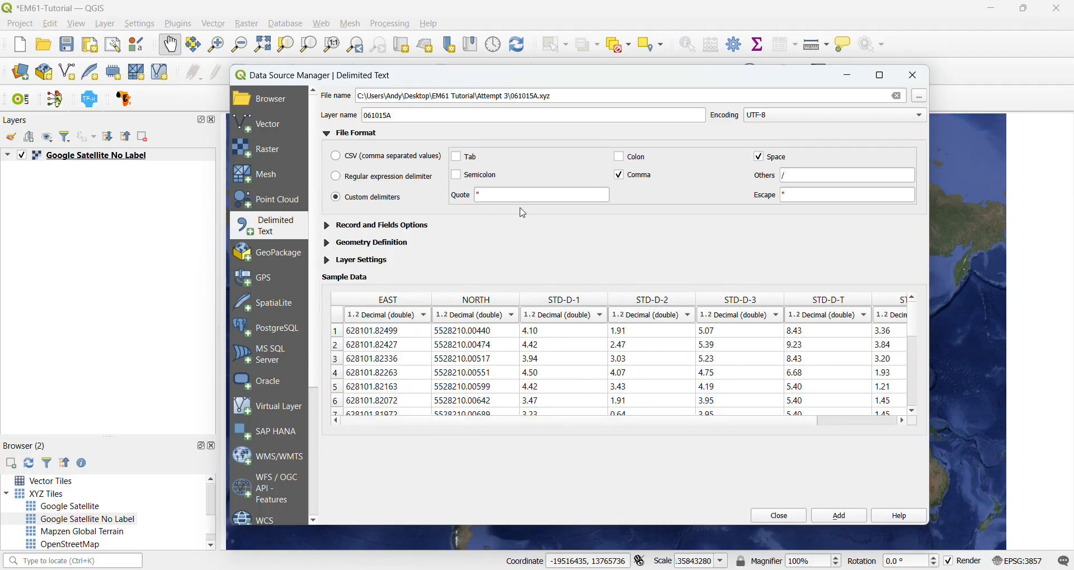
click(329, 136)
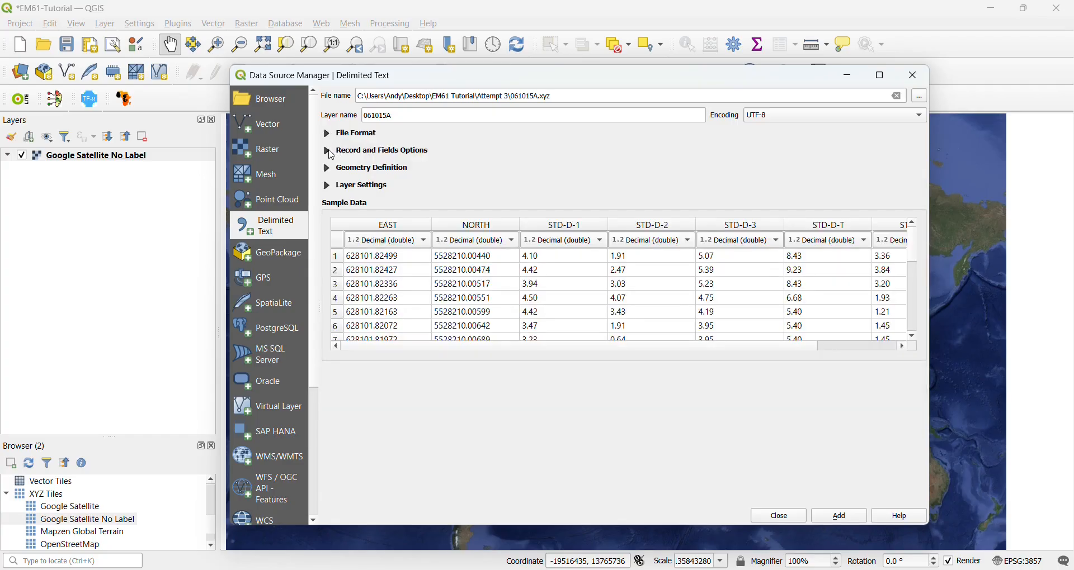
click(330, 152)
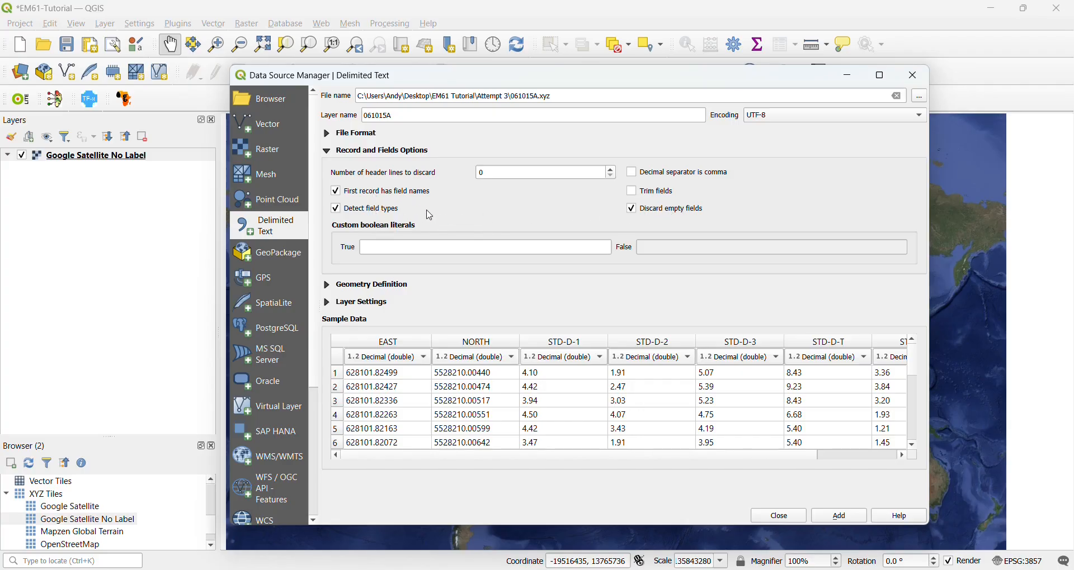
click(345, 152)
Define the 061015A geometry from point coordinates, with EAST as the X field and NORTH as the Y field
click(340, 169)
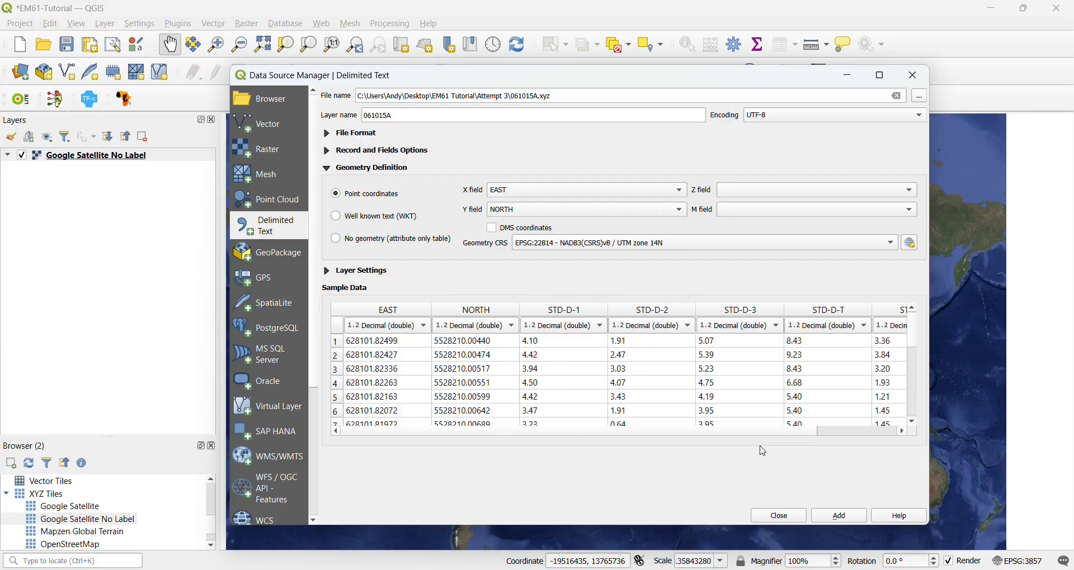
drag(760, 434, 567, 427)
click(582, 194)
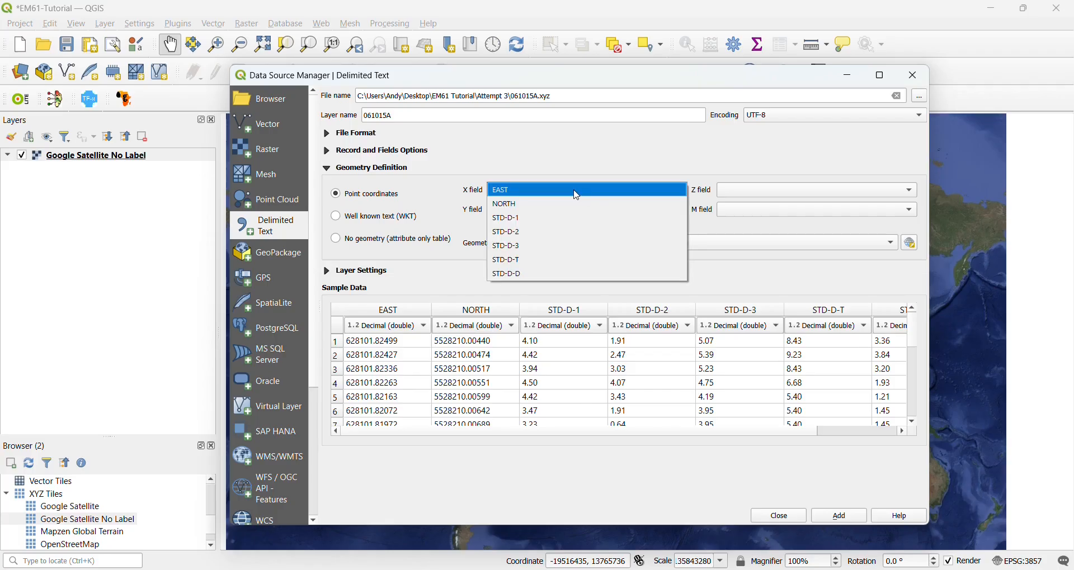
click(582, 194)
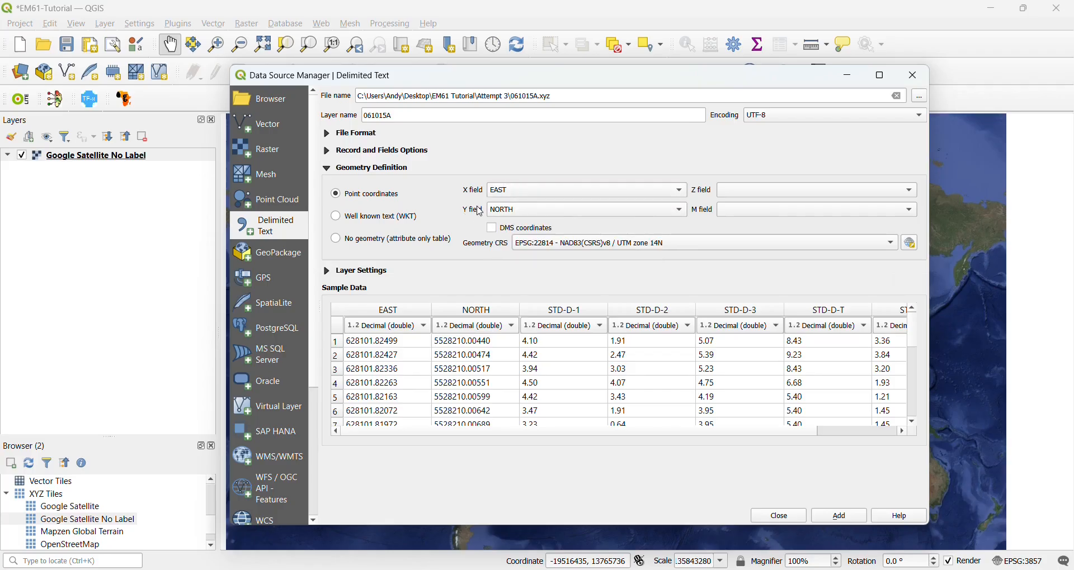
click(569, 220)
click(518, 212)
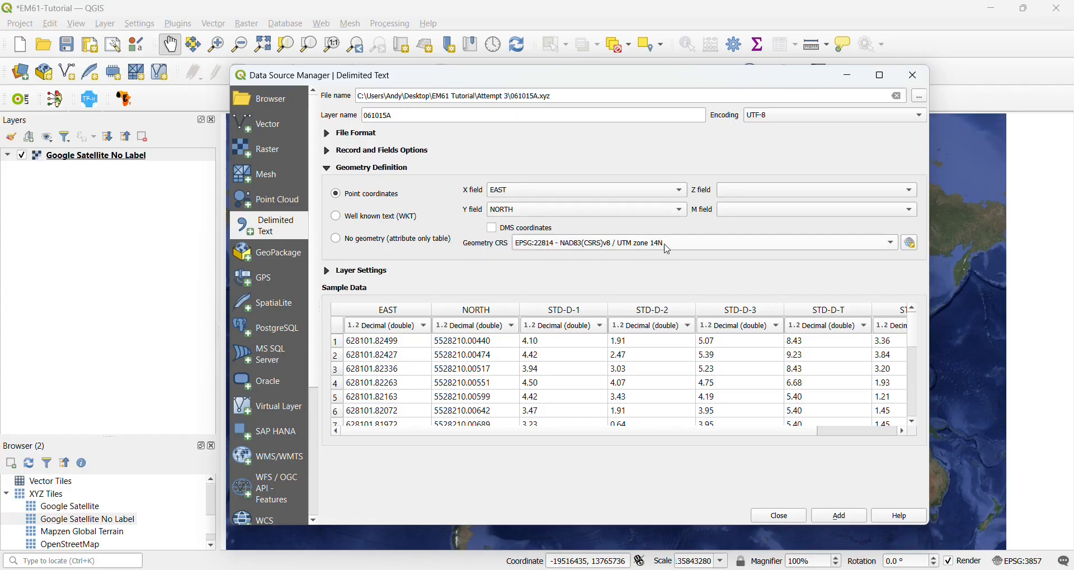
Find "utm 14N" among the coordinate systems and set the geometry CRS to EPSG:32614 - WGS 84 / UTM zone 14N
click(643, 247)
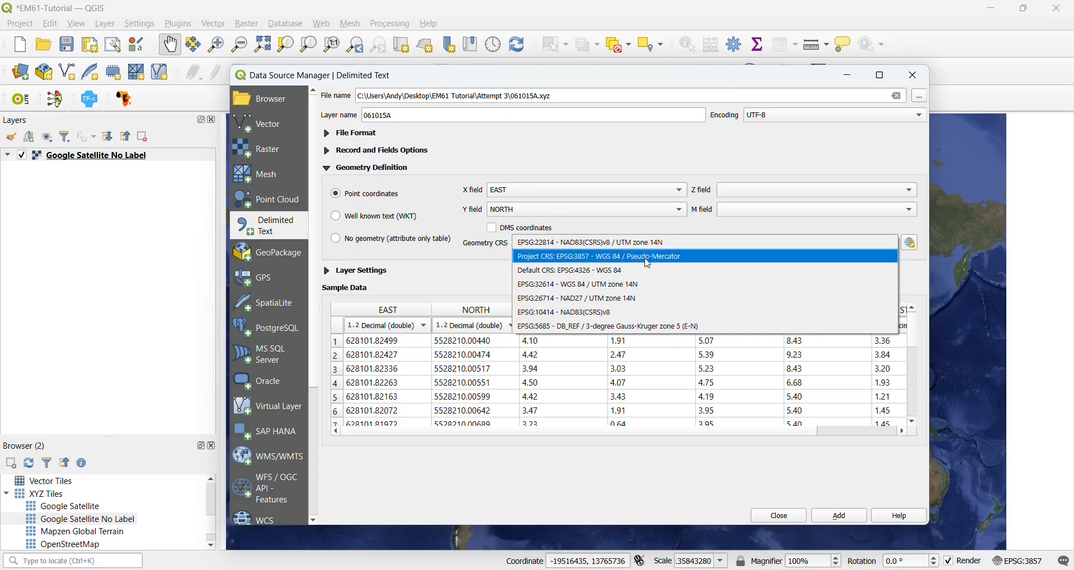
click(651, 244)
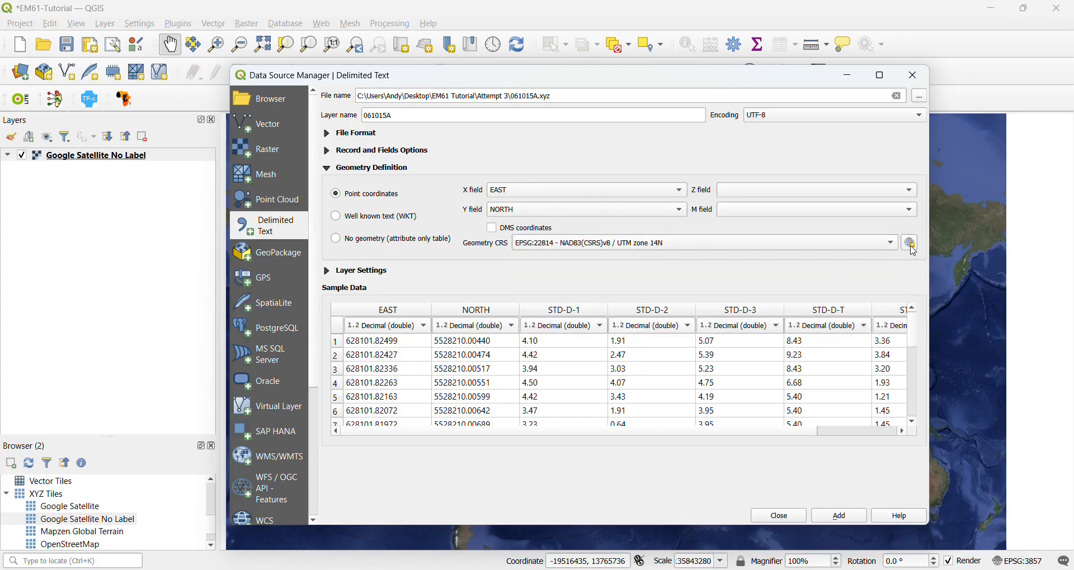
click(912, 246)
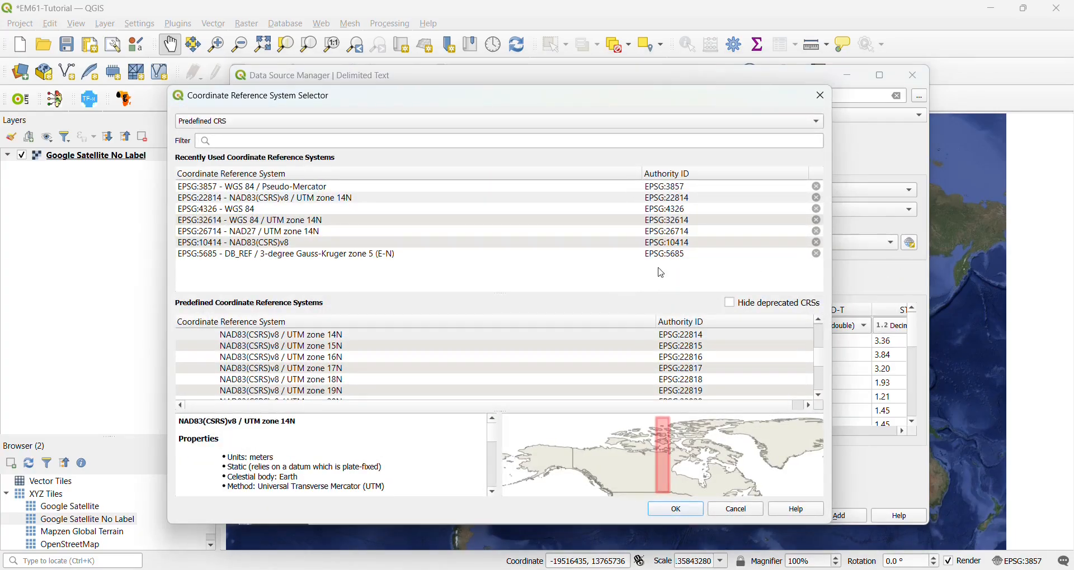
click(257, 141)
text(utm)
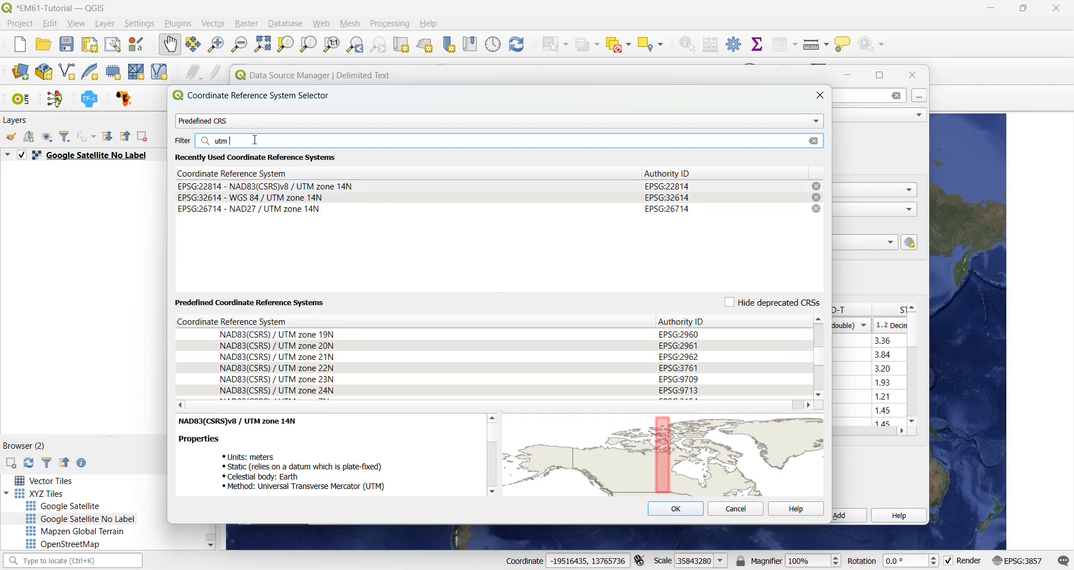
text(14N)
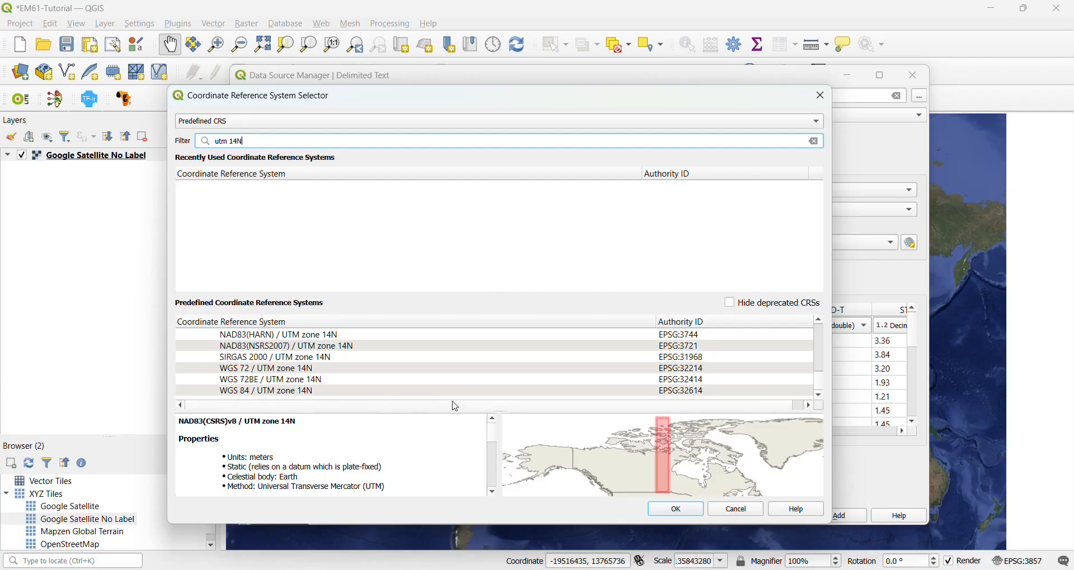
click(351, 381)
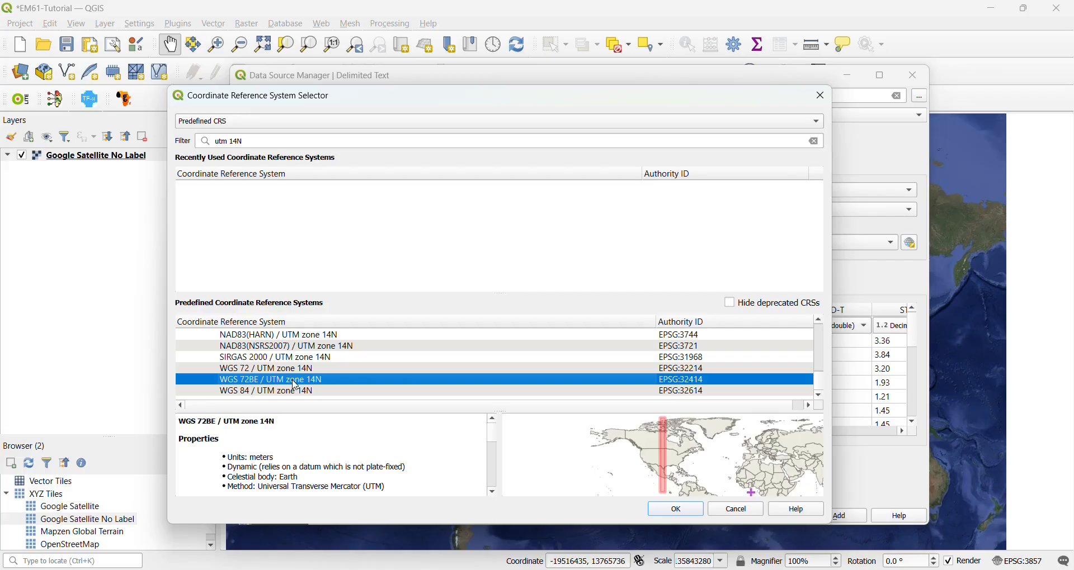
click(283, 393)
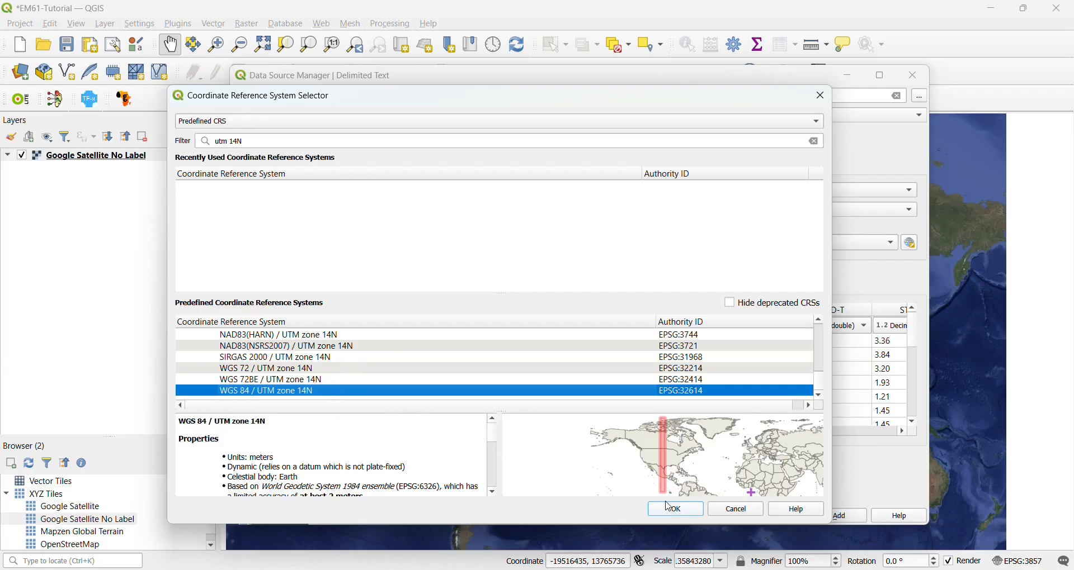
click(682, 514)
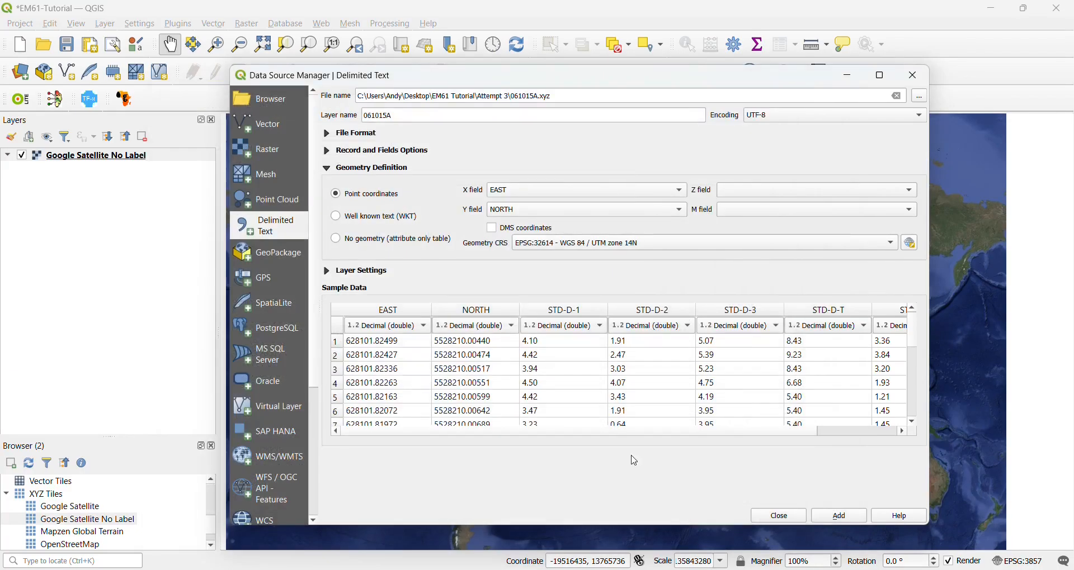
Add the 061015A point layer to the project and zoom the map to its survey track
click(856, 521)
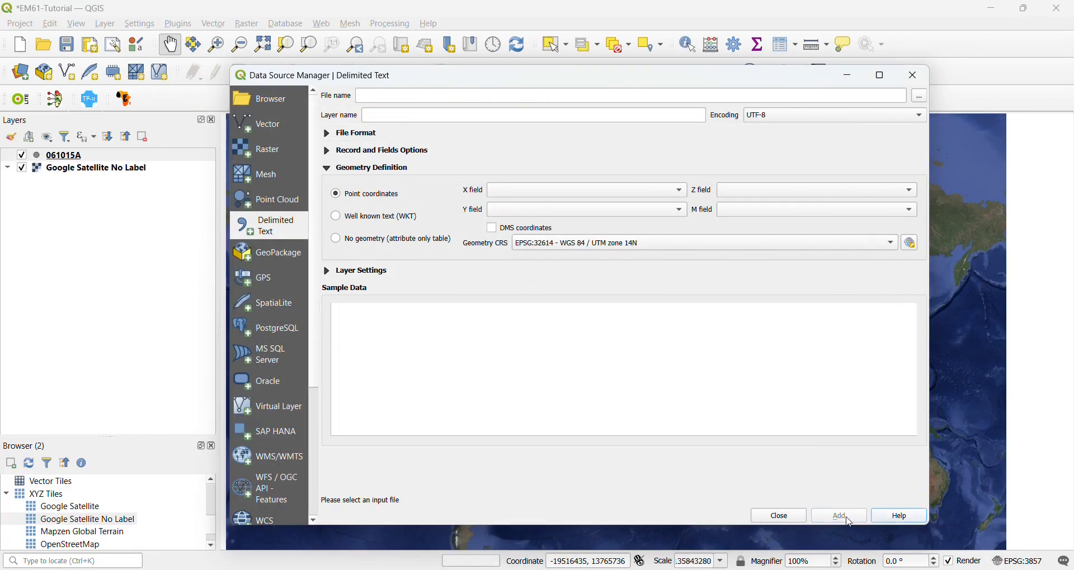
click(793, 521)
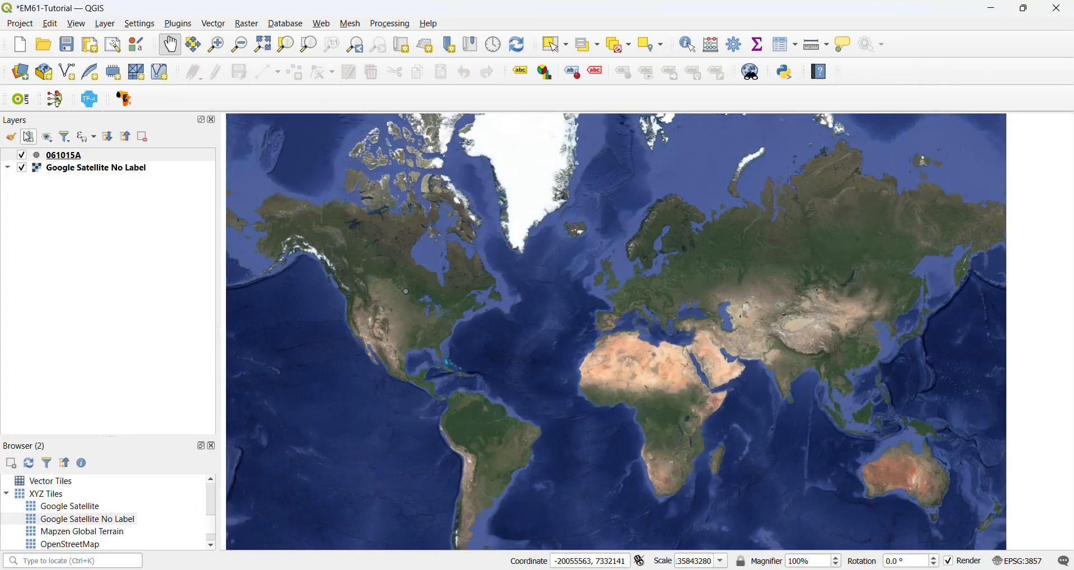
click(64, 155)
right_click(62, 156)
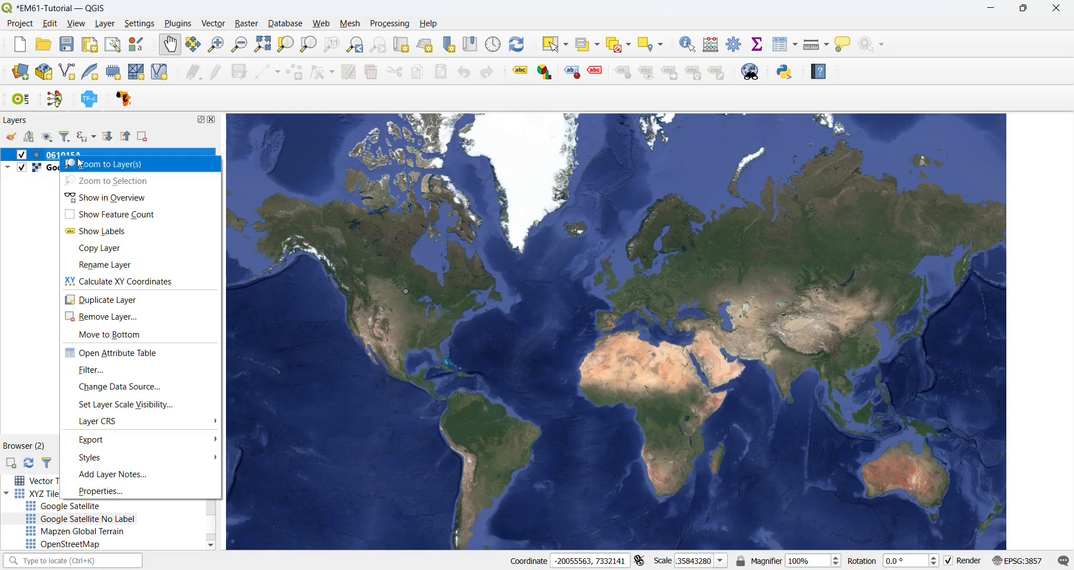
right_click(45, 152)
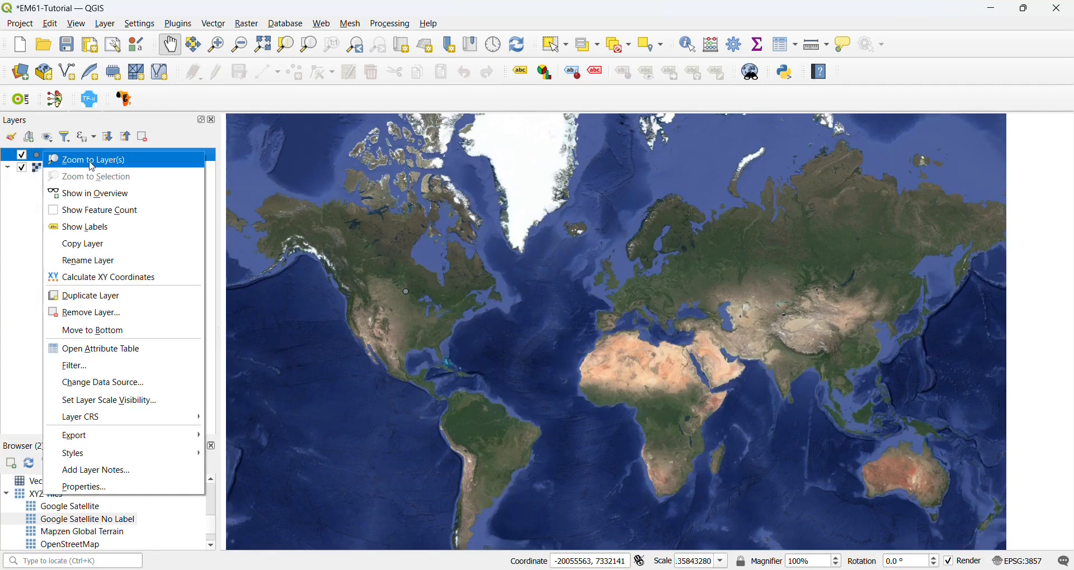
click(89, 162)
drag(773, 394, 662, 464)
scroll(620, 360, down, 1)
scroll(644, 378, up, 1)
scroll(619, 395, down, 1)
scroll(641, 425, up, 1)
click(289, 24)
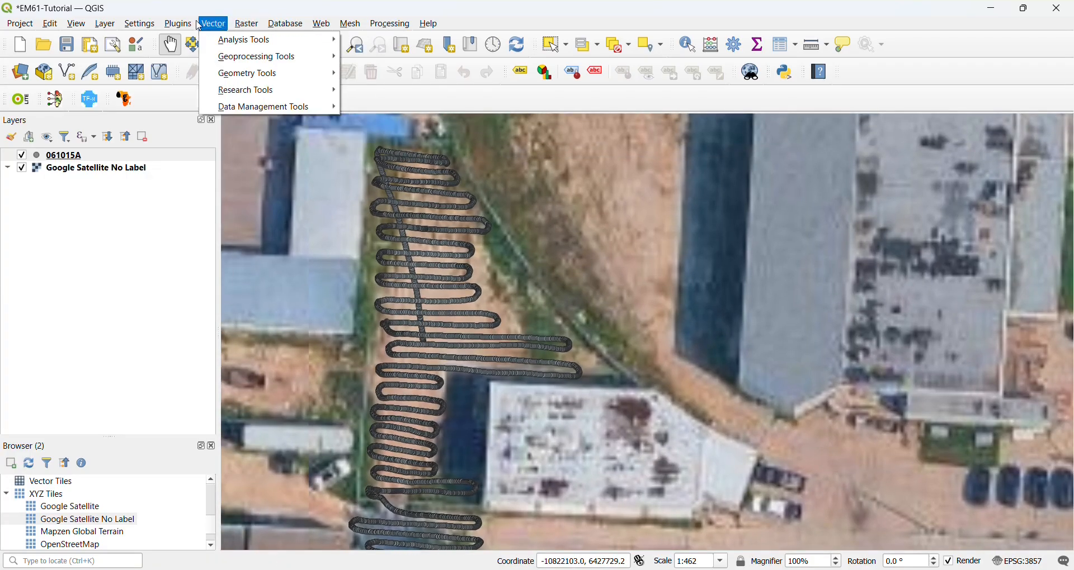
mouse_move(178, 23)
click(127, 258)
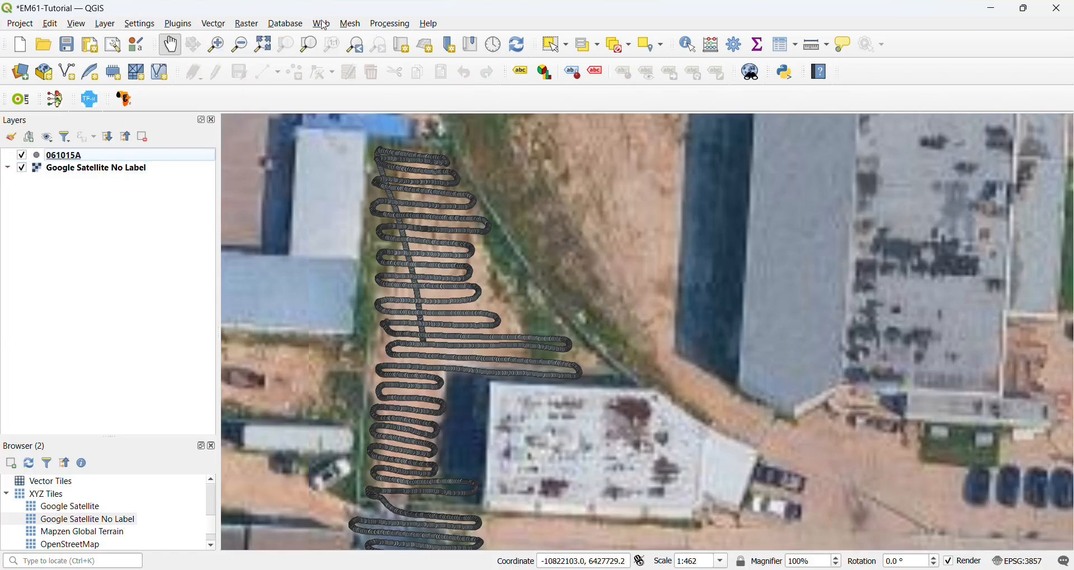
Start another delimited text layer with 061015B.xyz from the Attempt 3 folder as its source, and check its sample data
click(102, 25)
mouse_move(161, 75)
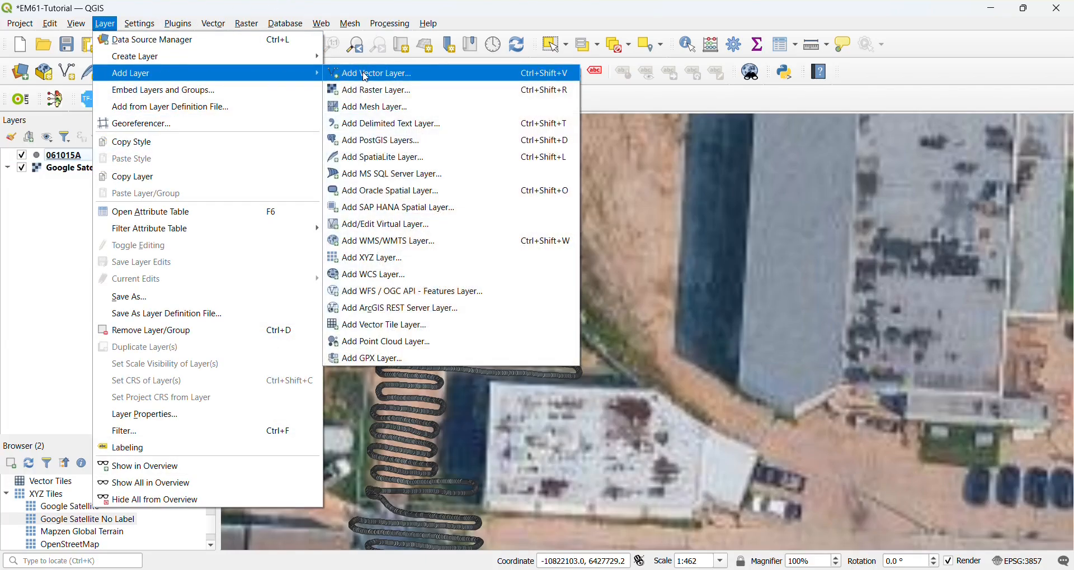
click(398, 125)
click(920, 96)
scroll(434, 262, down, 1)
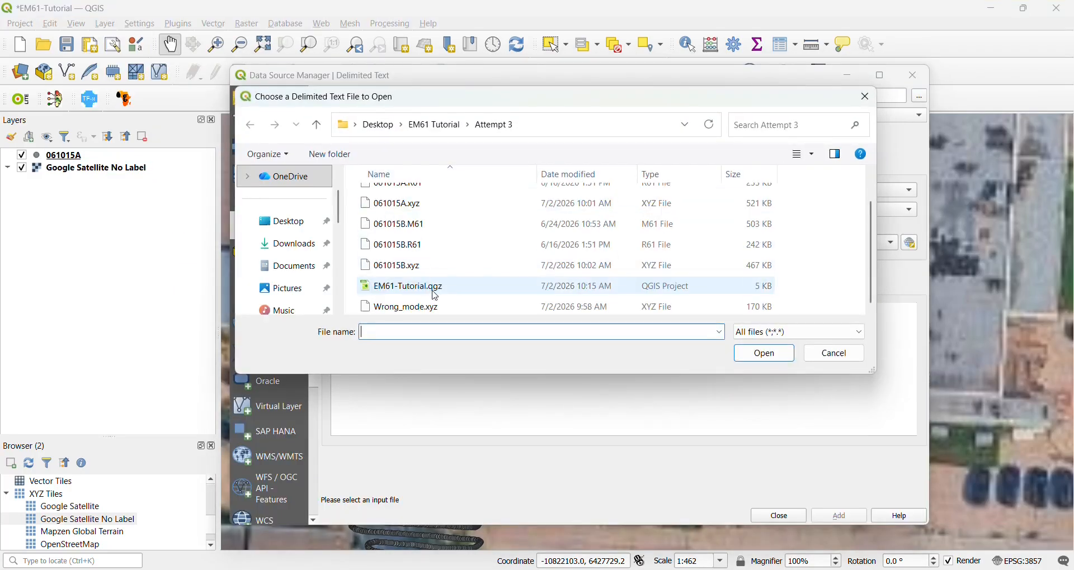
click(421, 266)
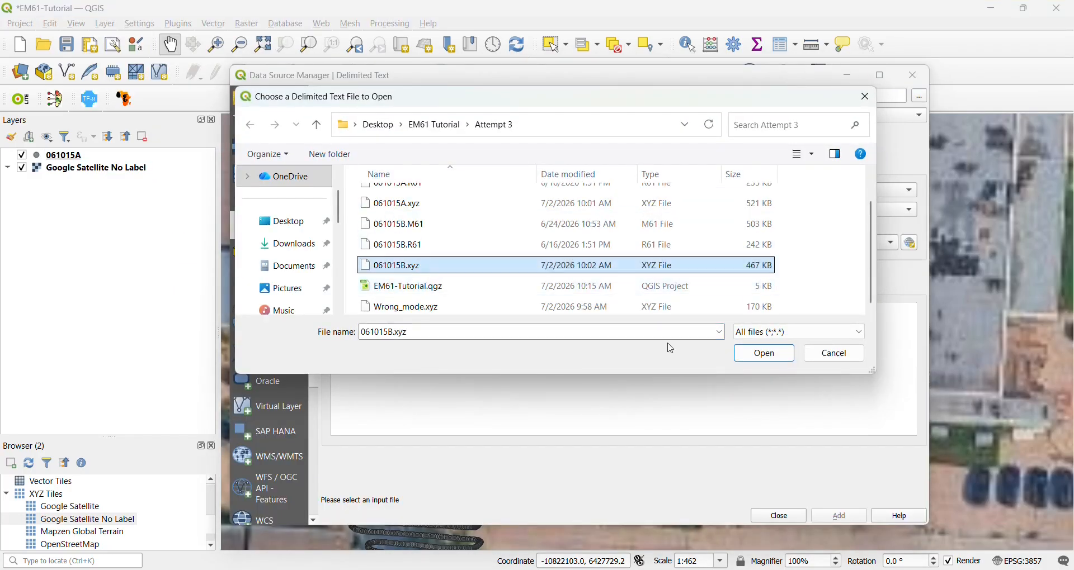
click(794, 357)
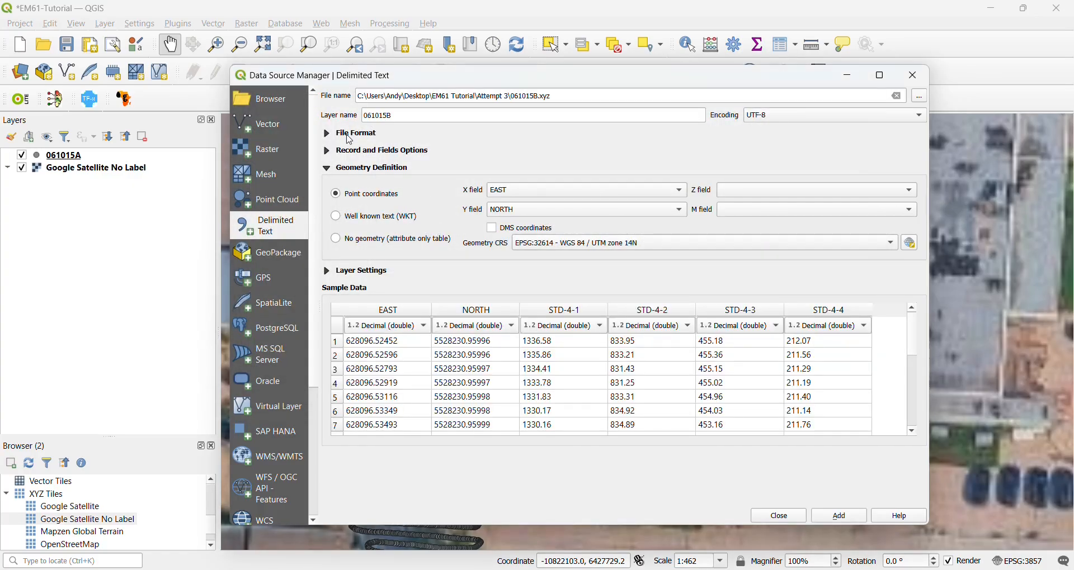
scroll(538, 334, down, 3)
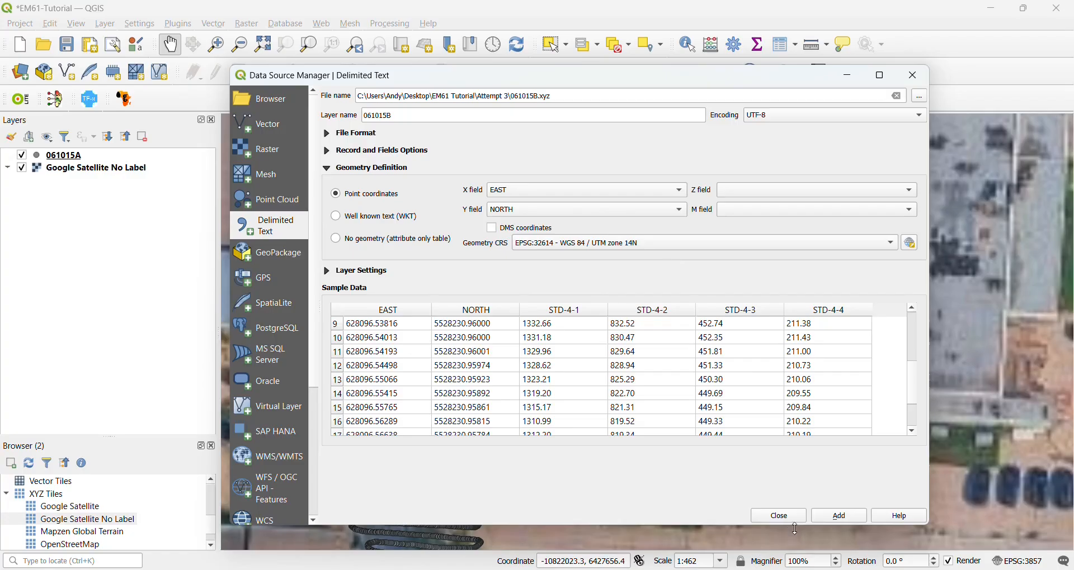
Add the 061015B point layer to the project and close the data source manager
click(849, 525)
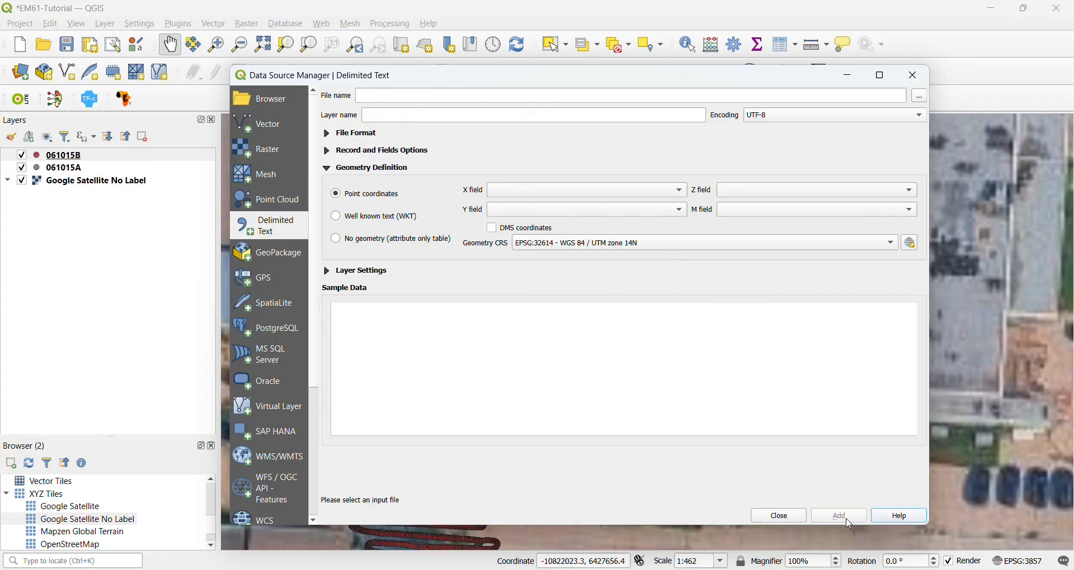
click(792, 521)
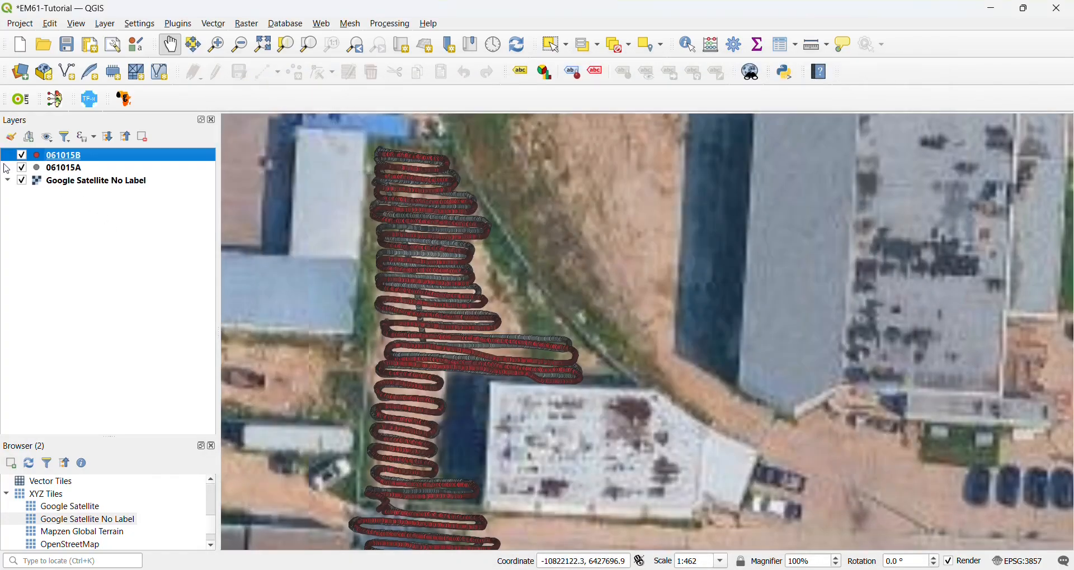
Hide the 061015B layer, make 061015A the active layer and centre the map on its survey track
drag(478, 204, 530, 184)
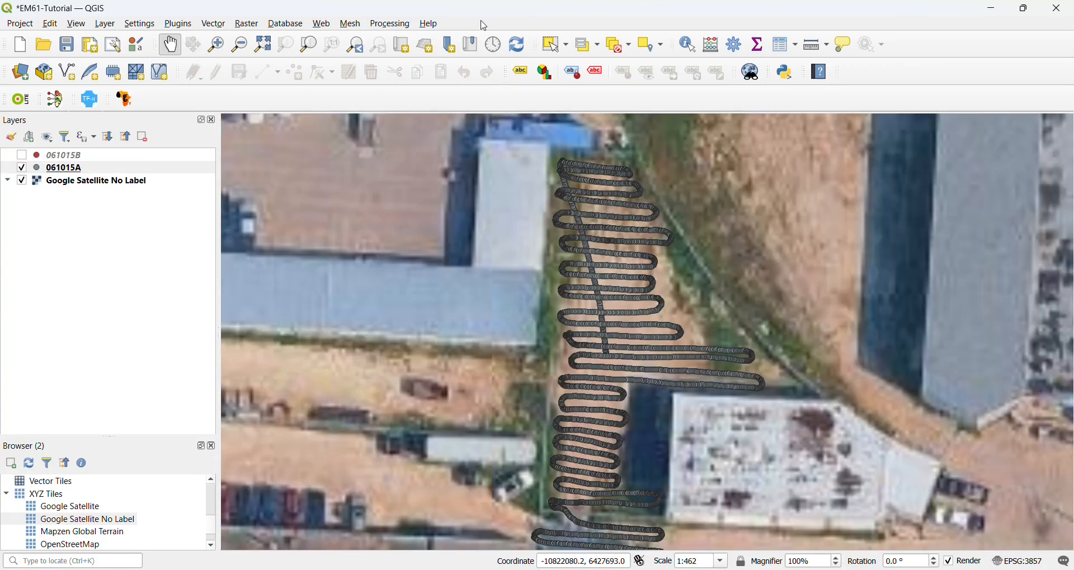
click(115, 158)
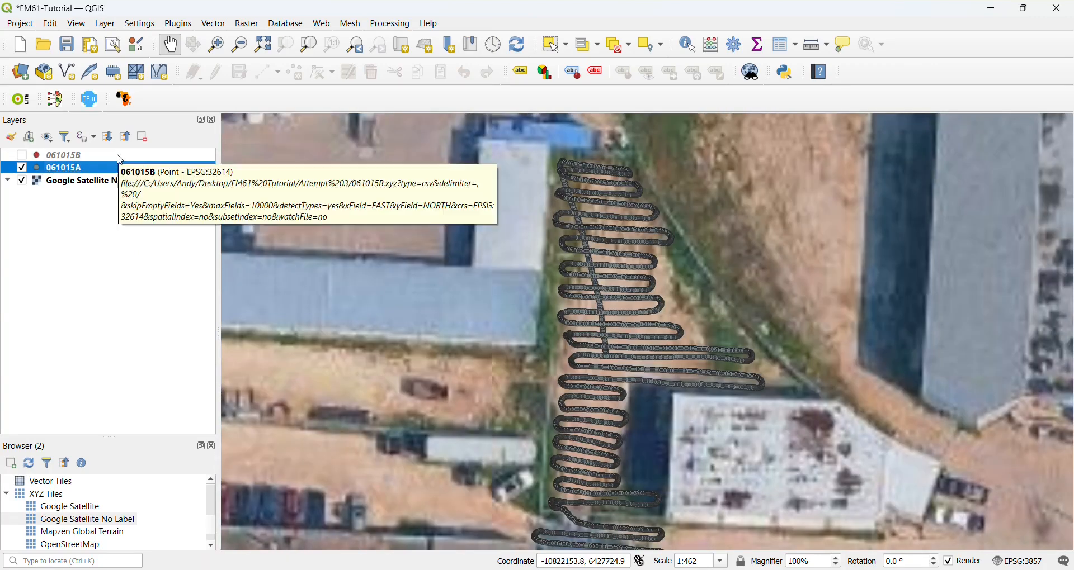
click(113, 170)
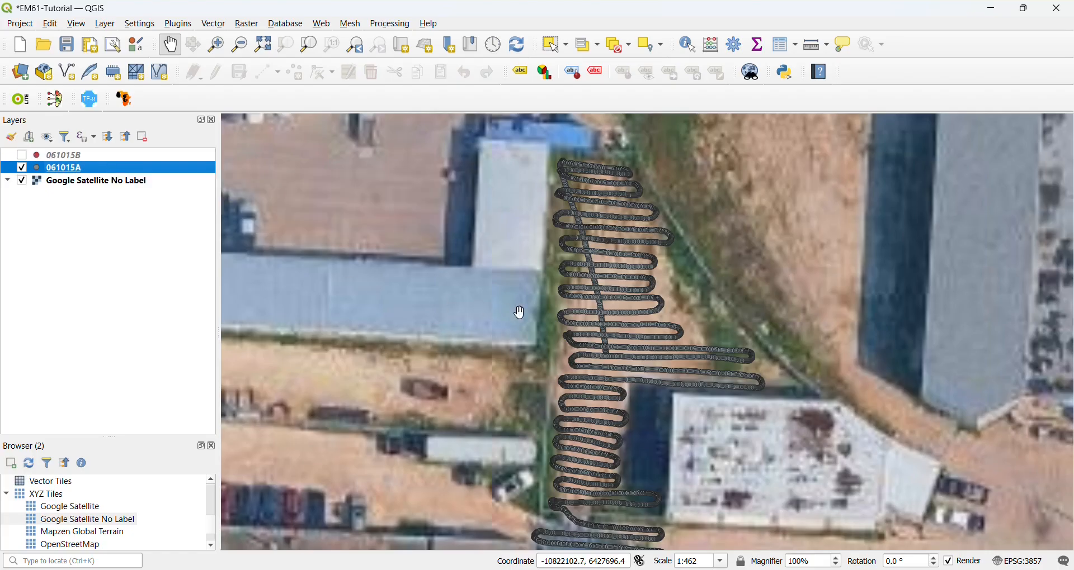
drag(739, 413, 666, 413)
scroll(694, 397, down, 1)
scroll(666, 418, up, 1)
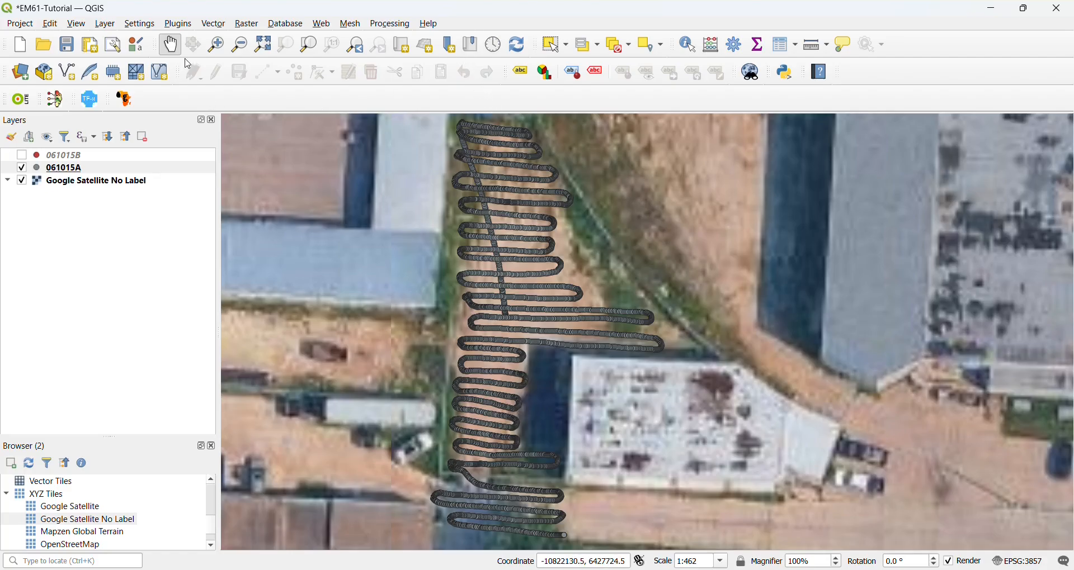
Start ArcGeek Calculator's Kriging Analysis with 061015A as the input point layer
click(185, 25)
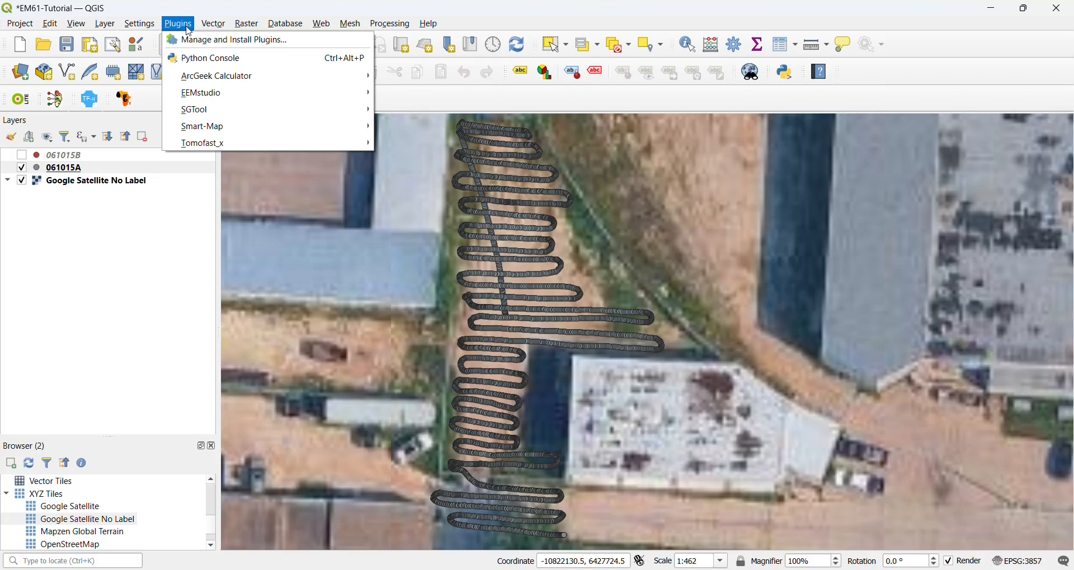
mouse_move(265, 81)
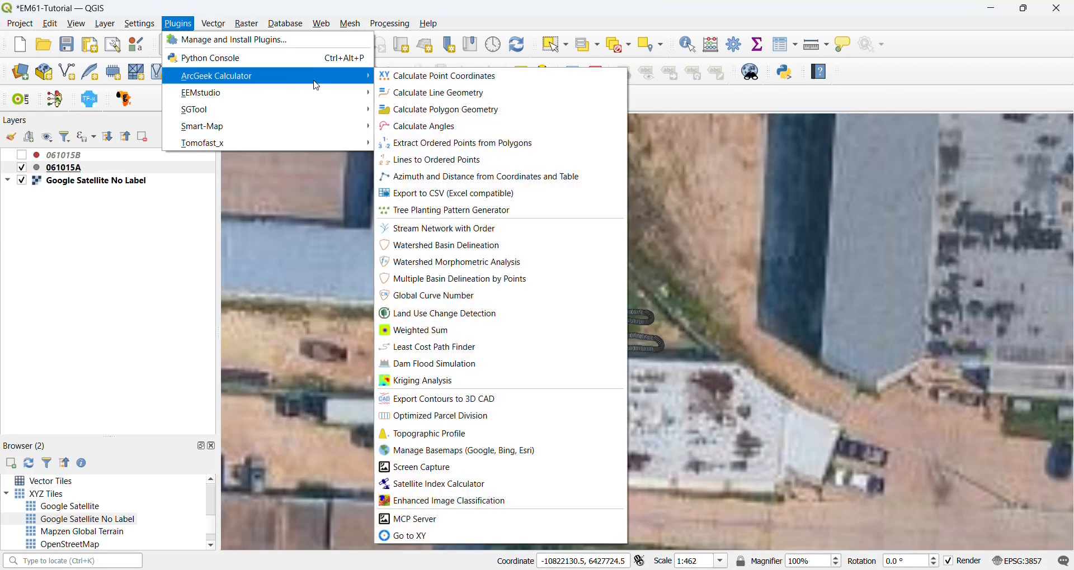
click(440, 380)
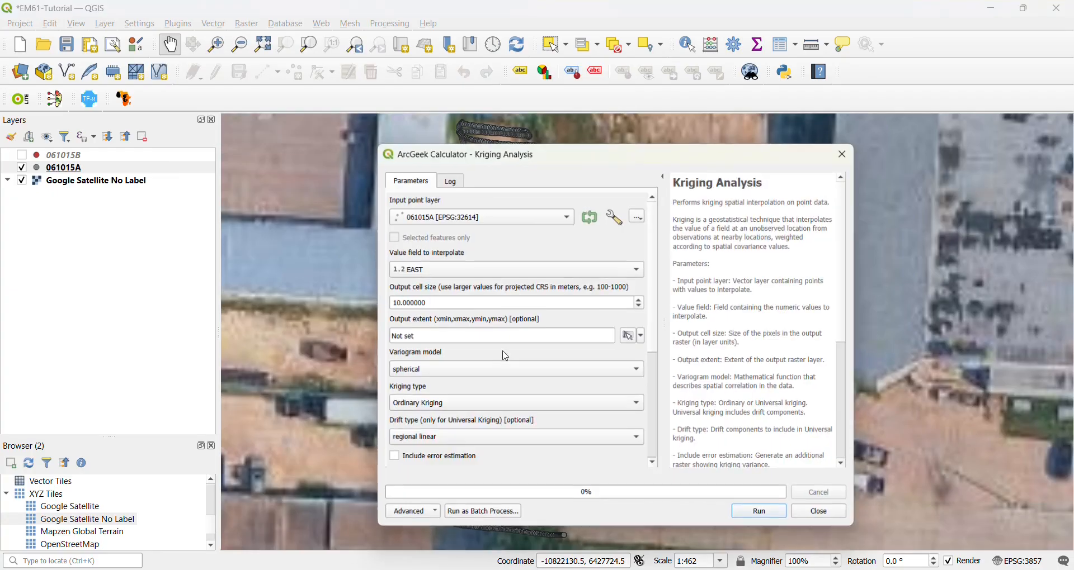
drag(517, 162, 501, 140)
click(477, 196)
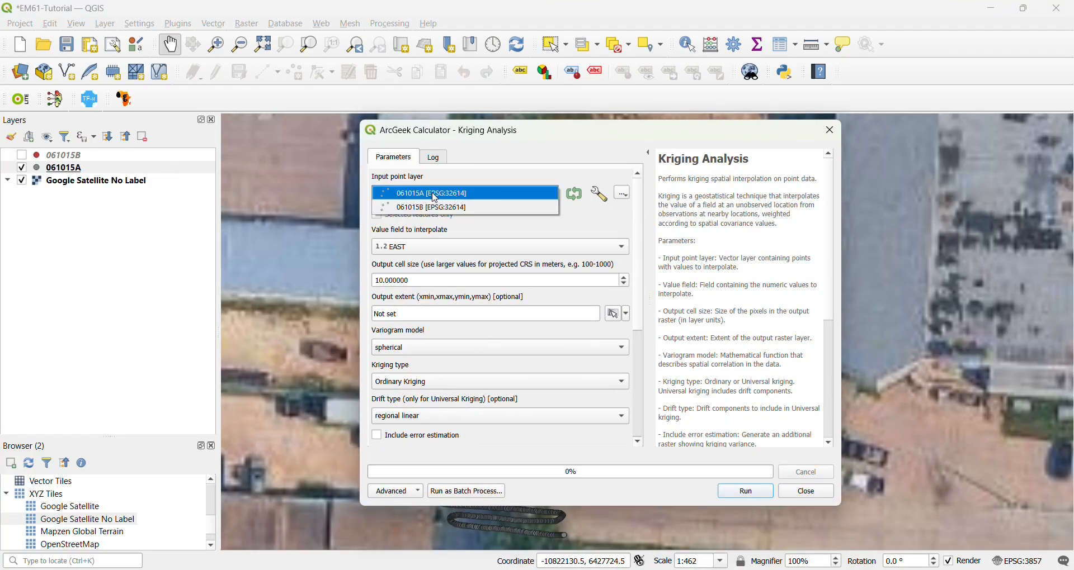
click(502, 197)
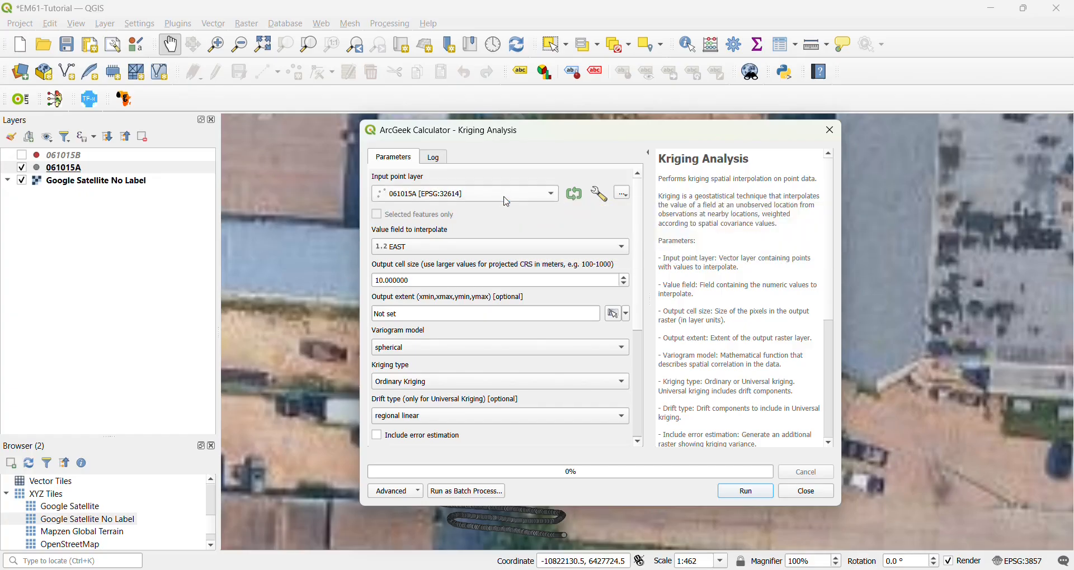
Set STD-D-1 as the value field to interpolate and the output cell size to 0.5
click(463, 250)
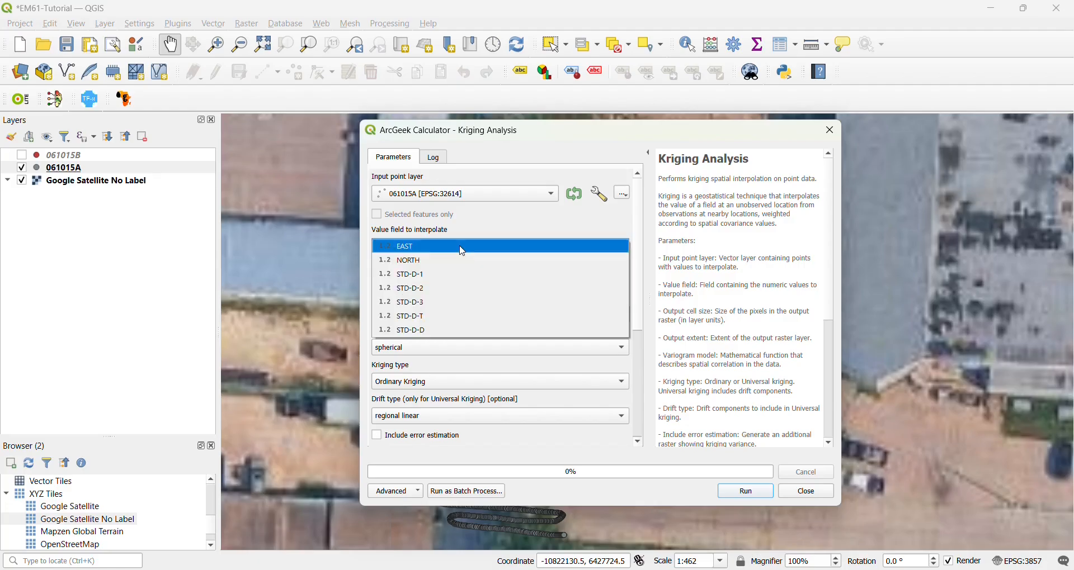
click(434, 280)
drag(467, 281, 342, 281)
text(0.5)
click(390, 263)
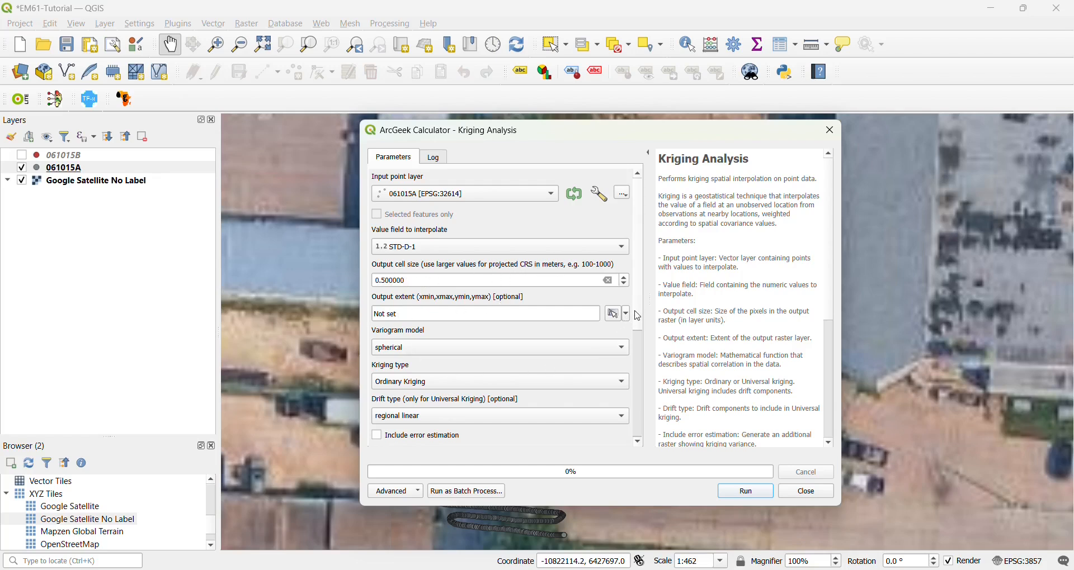
Review the kriging parameters, including cell size, output extent, variogram model, kriging type and drift type
click(425, 281)
mouse_move(418, 280)
mouse_down()
mouse_move(380, 280)
mouse_move(413, 279)
mouse_up()
drag(644, 281, 643, 324)
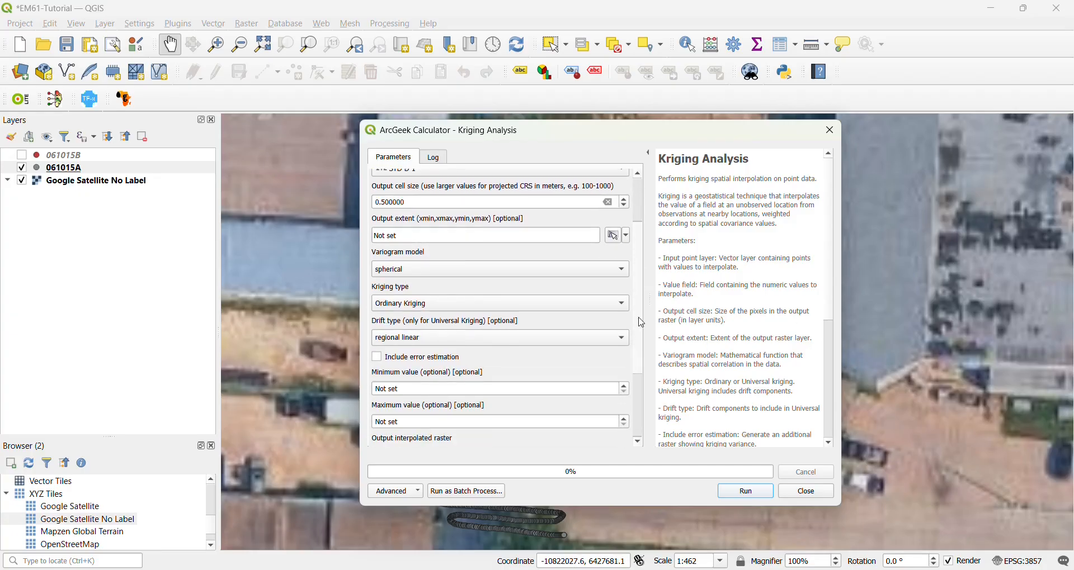
click(433, 202)
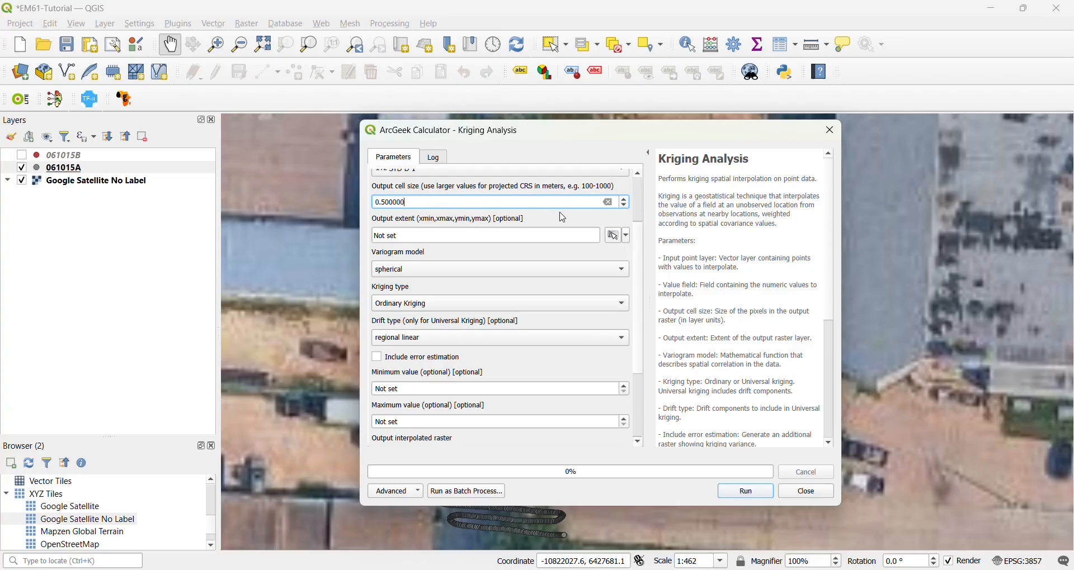
scroll(641, 239, down, 3)
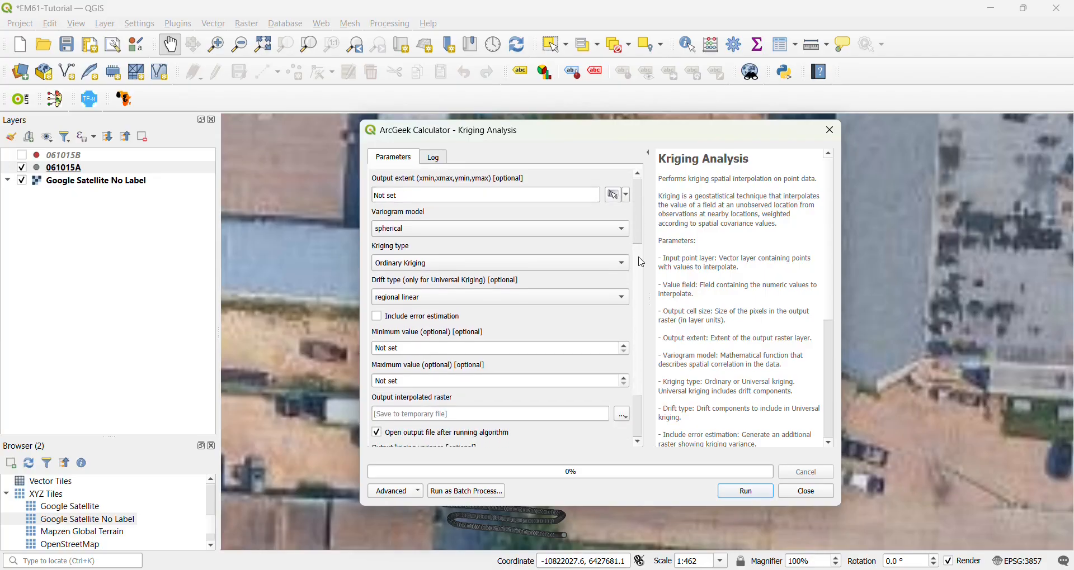
scroll(641, 239, up, 3)
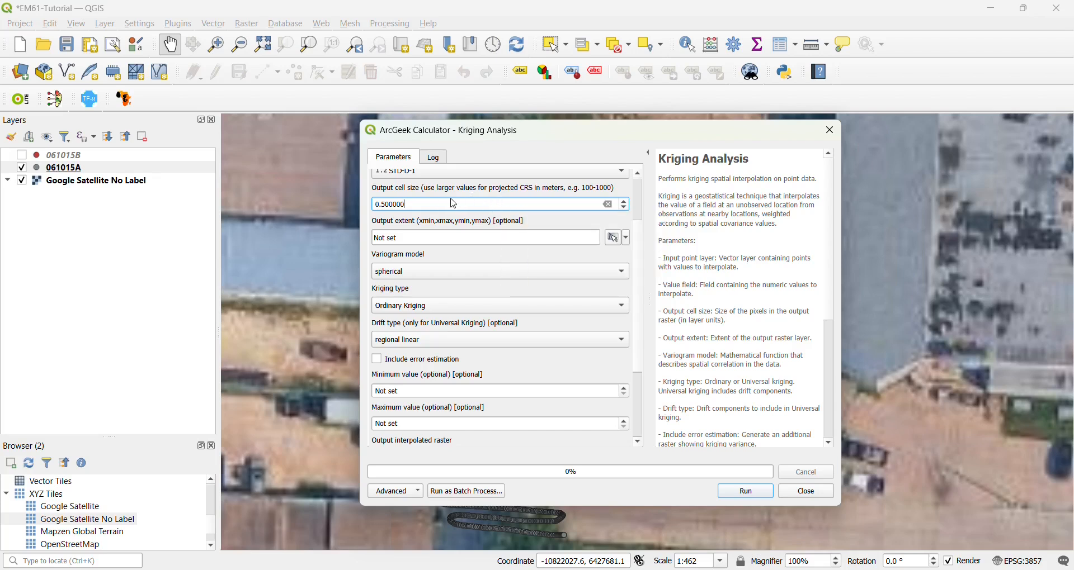
scroll(641, 244, up, 3)
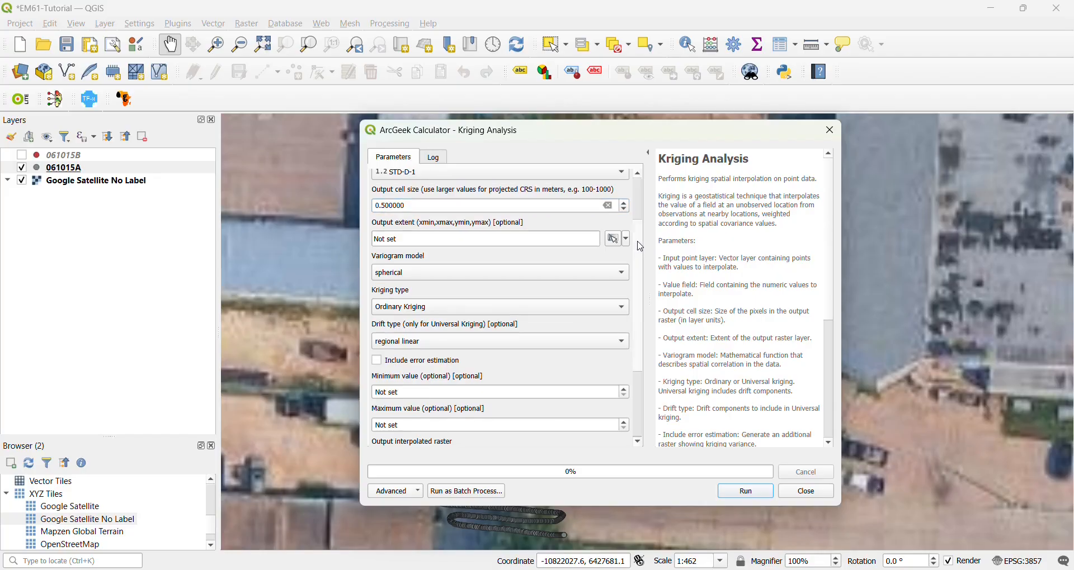
scroll(643, 224, up, 1)
scroll(535, 222, down, 5)
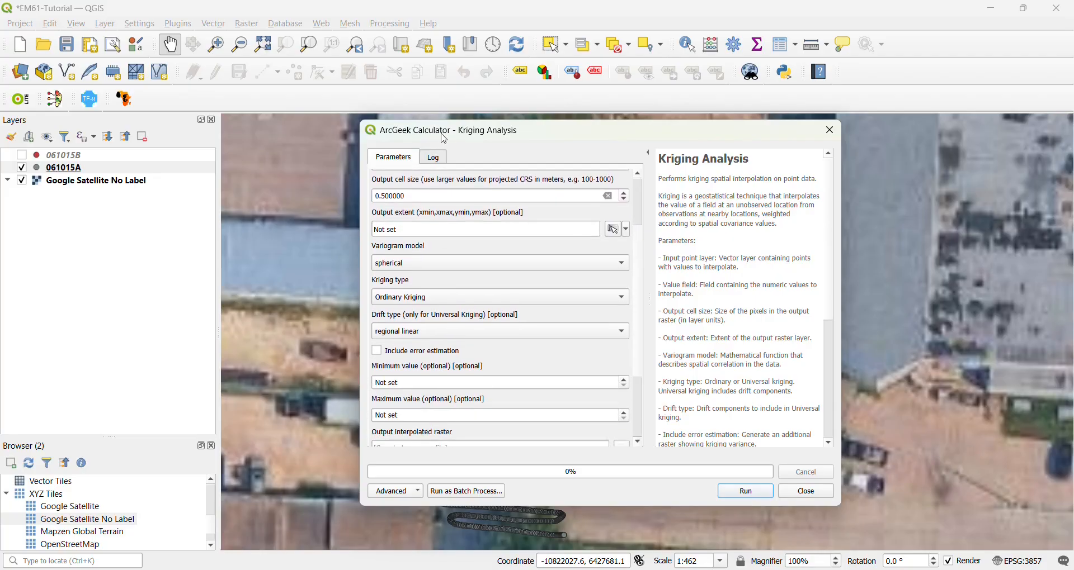
mouse_move(638, 238)
mouse_down()
mouse_move(642, 256)
mouse_move(645, 237)
mouse_move(649, 248)
mouse_up()
scroll(617, 260, down, 3)
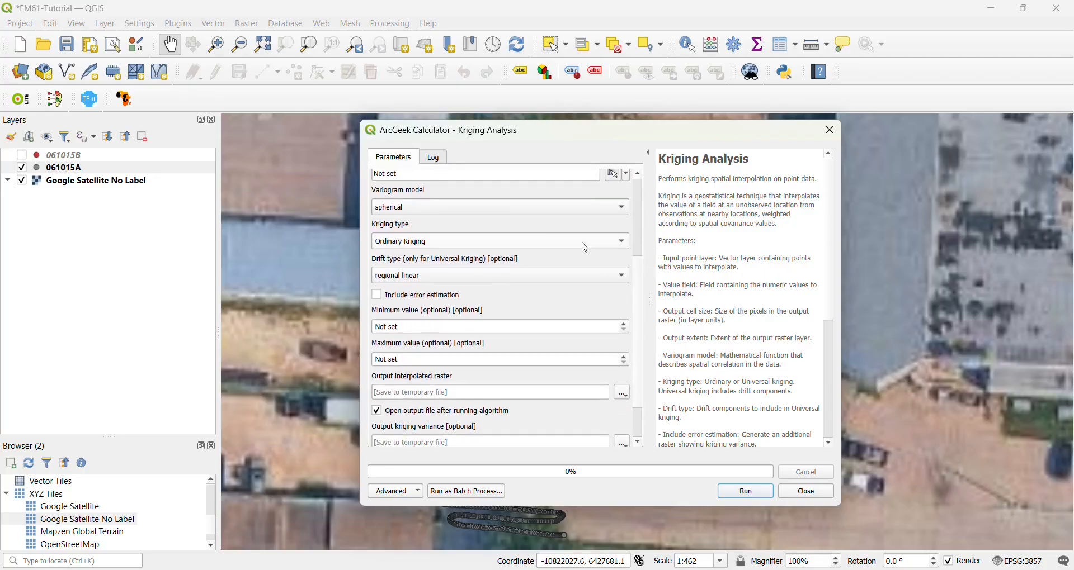
scroll(640, 297, up, 2)
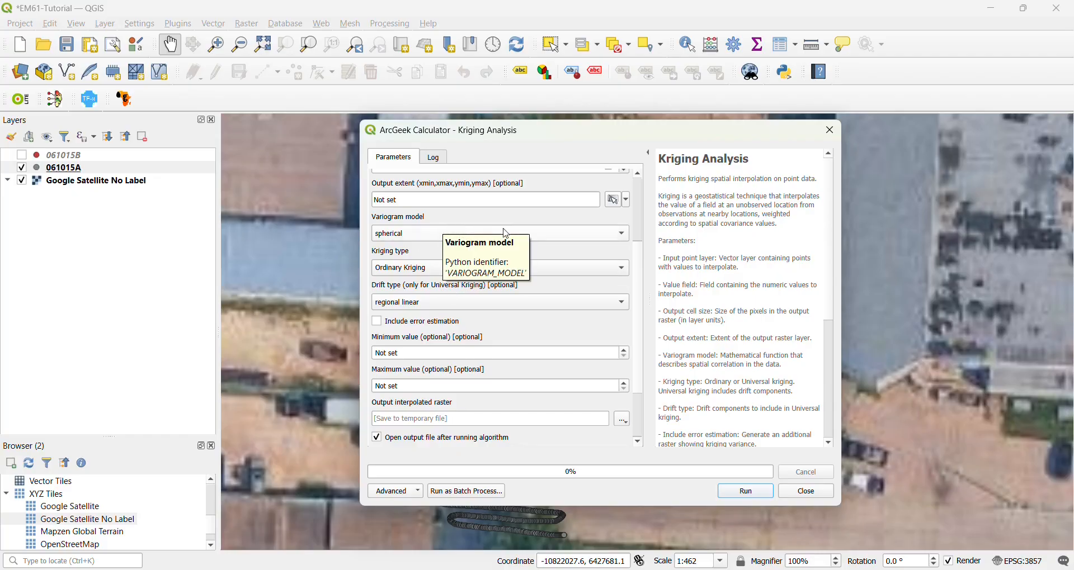
Choose to save the interpolated raster to a file, taking the name of 061015A_STD-D-1_0.5m.tif in Attempt 3 as the starting point
drag(642, 270, 642, 315)
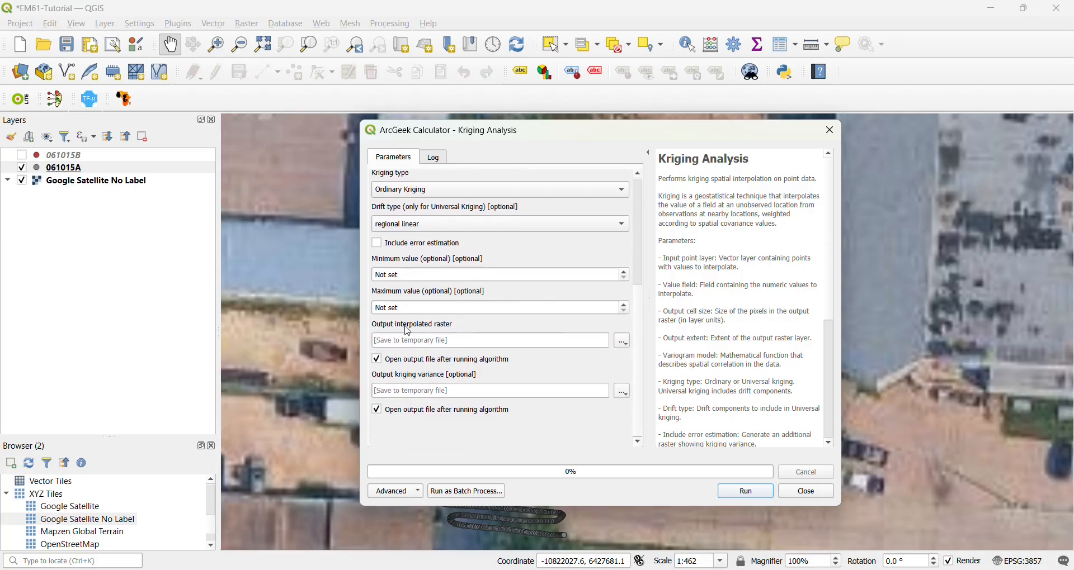
click(625, 343)
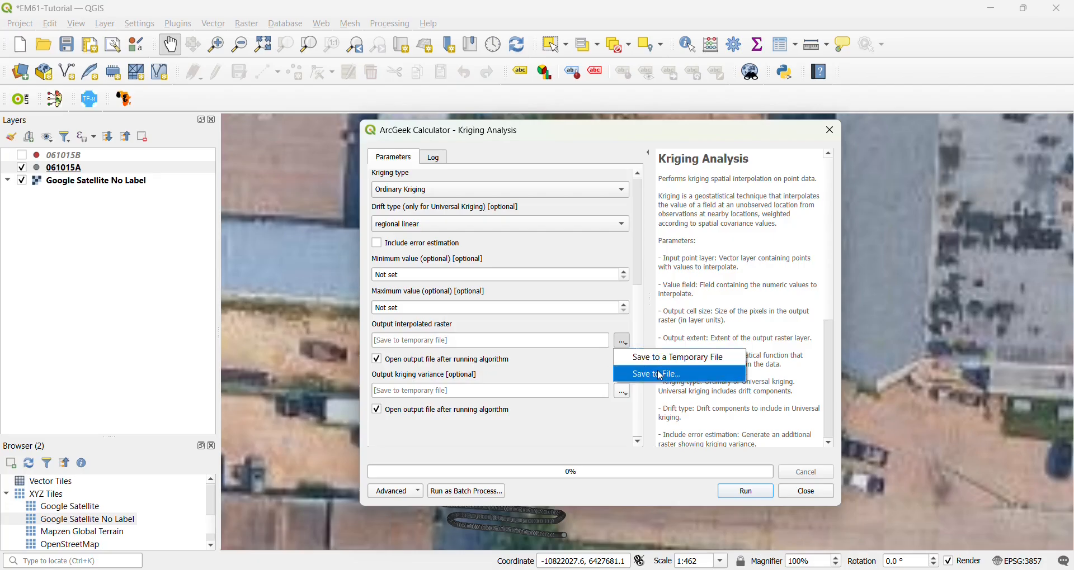
click(640, 373)
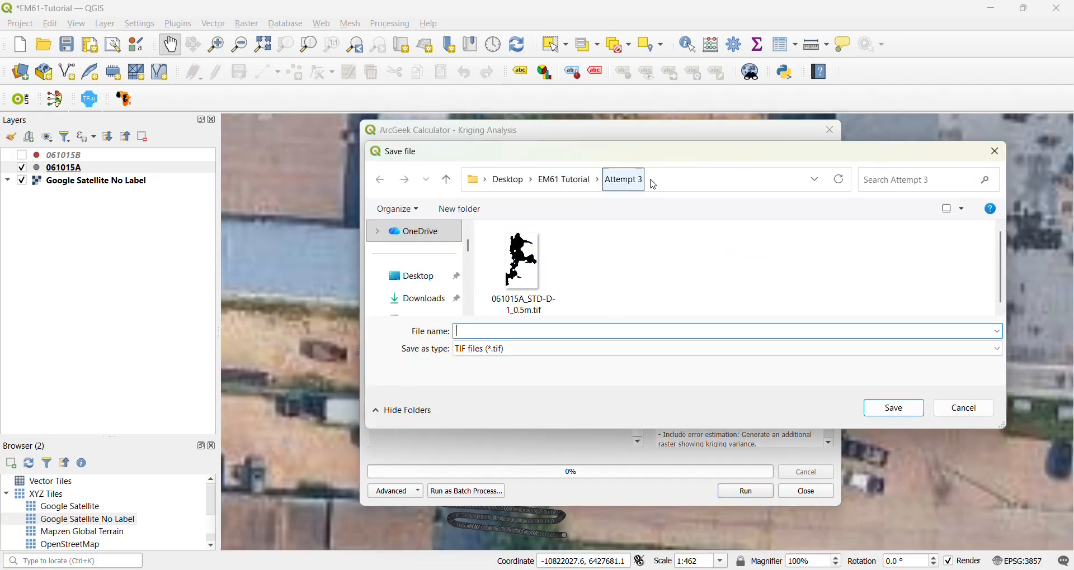
click(555, 279)
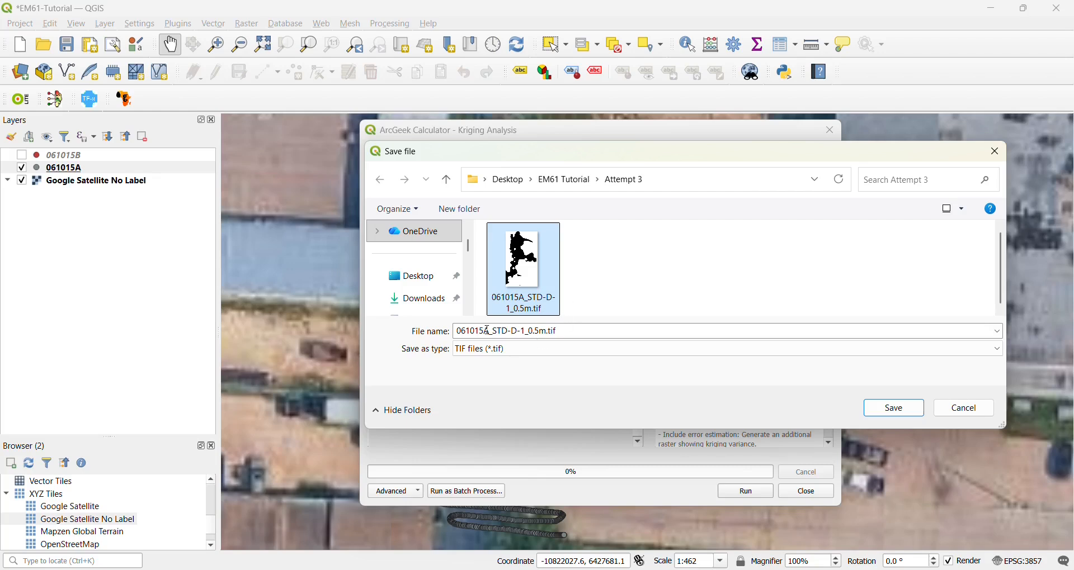
right_click(610, 294)
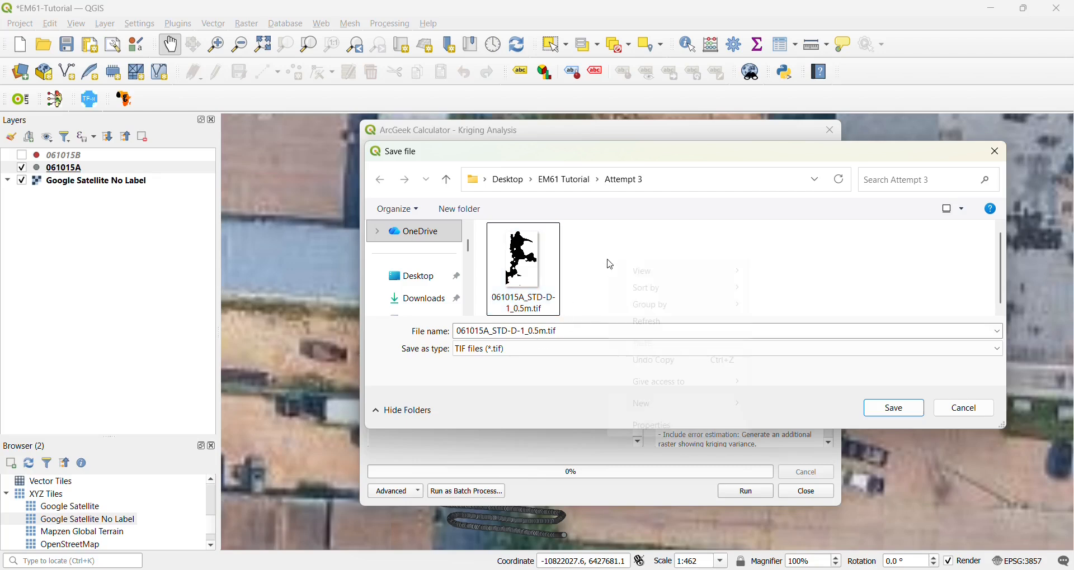
key(Escape)
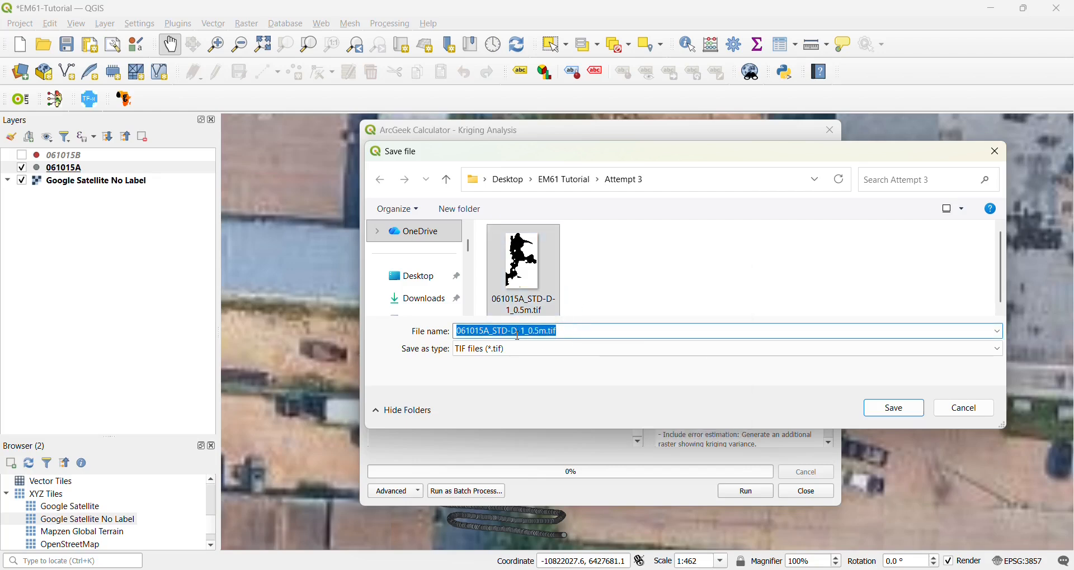
click(533, 334)
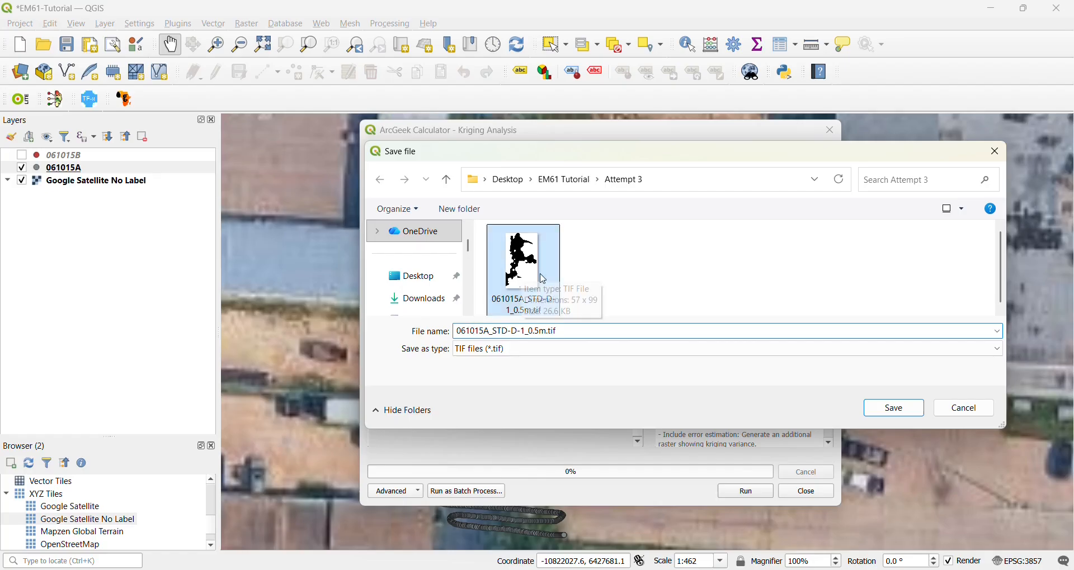
click(519, 296)
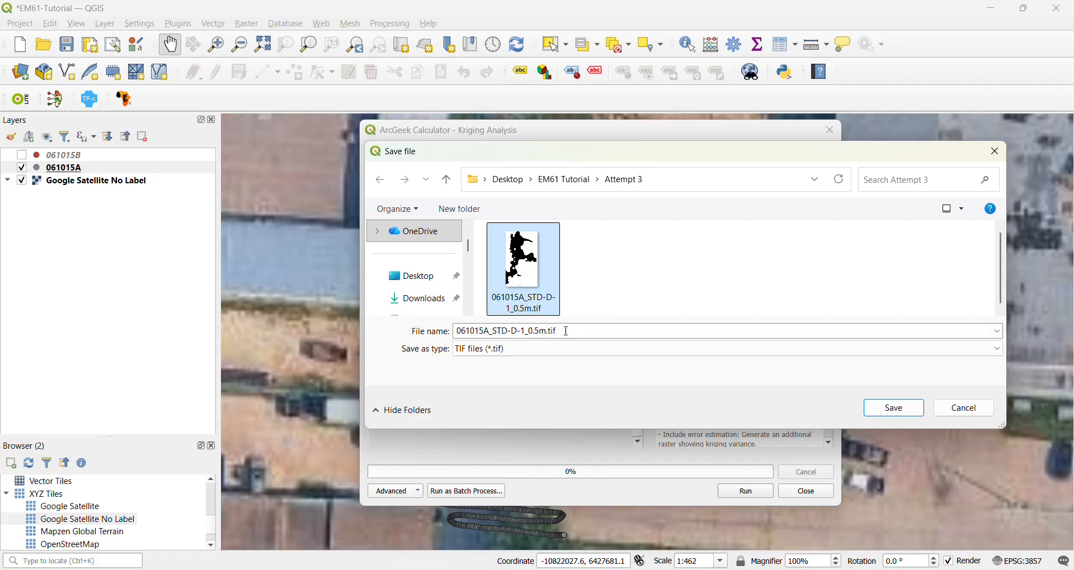
Remove "_0.5m" from the output file name and save the raster as 061015A_STD-D-1.tif
click(490, 331)
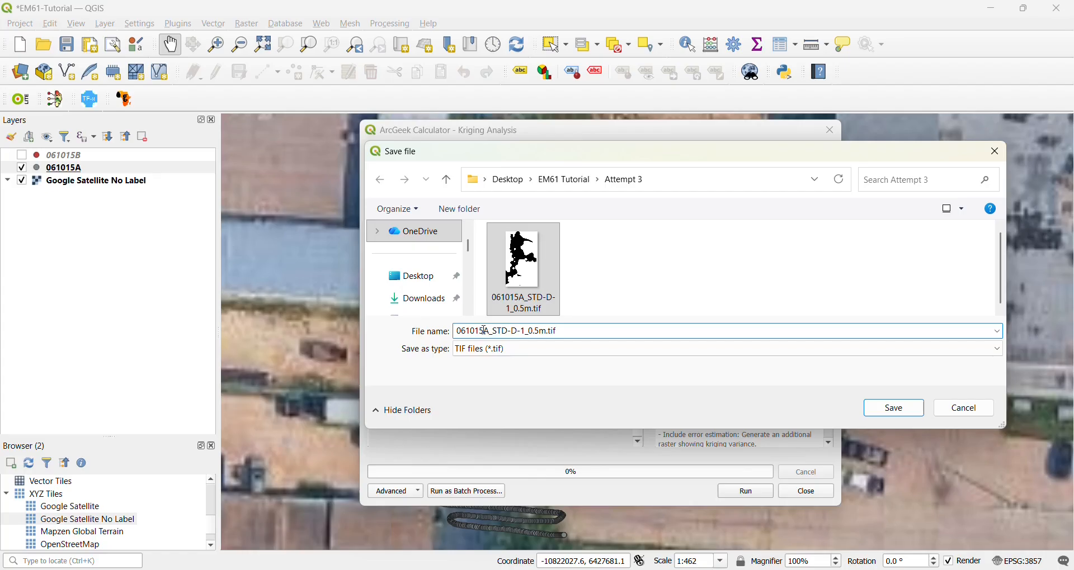
drag(491, 331, 457, 334)
click(494, 331)
double_click(490, 331)
click(496, 331)
drag(494, 331, 522, 331)
click(534, 331)
drag(529, 331, 543, 332)
click(528, 332)
drag(528, 331, 547, 332)
key(BackSpace)
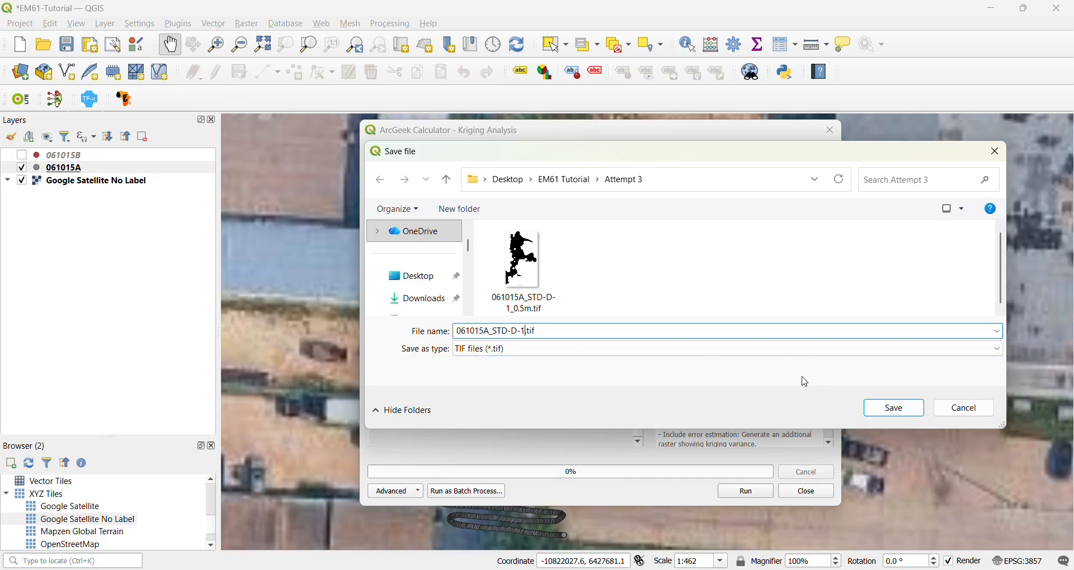
click(889, 407)
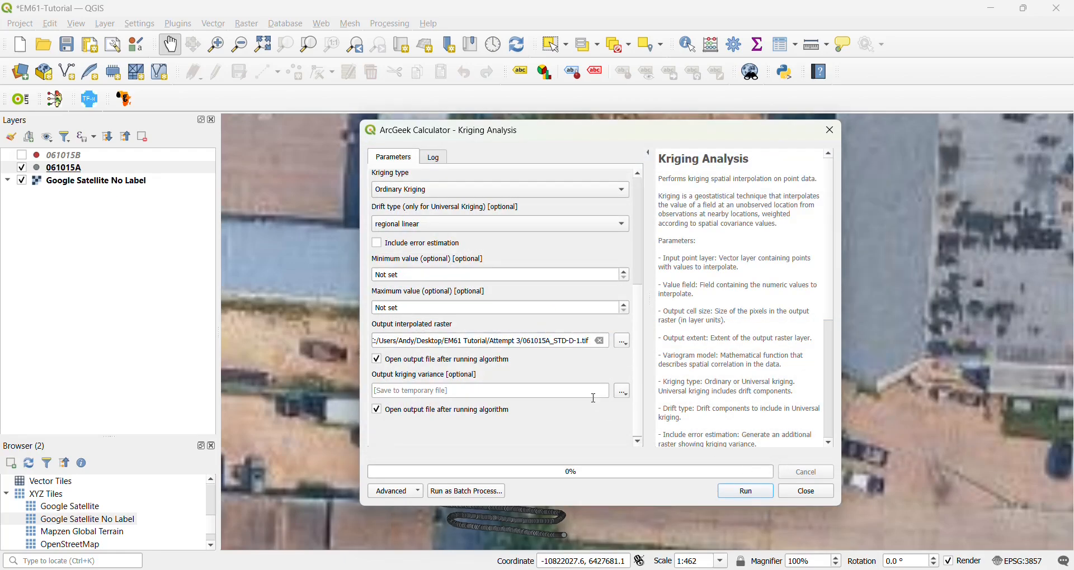
Run the kriging interpolation and move its dialog aside to inspect the resulting raster and log
click(739, 491)
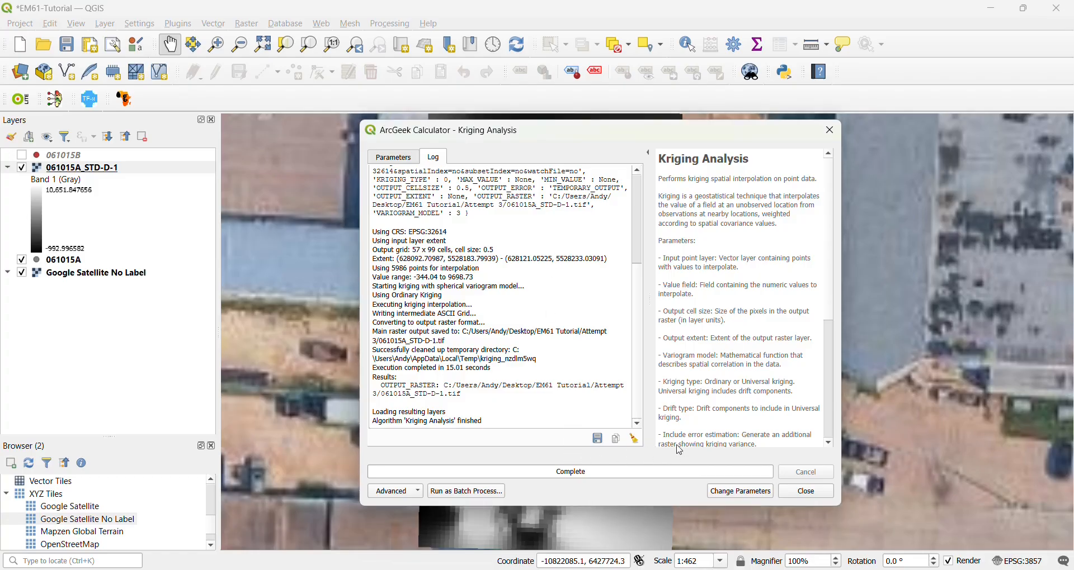
drag(654, 134, 996, 183)
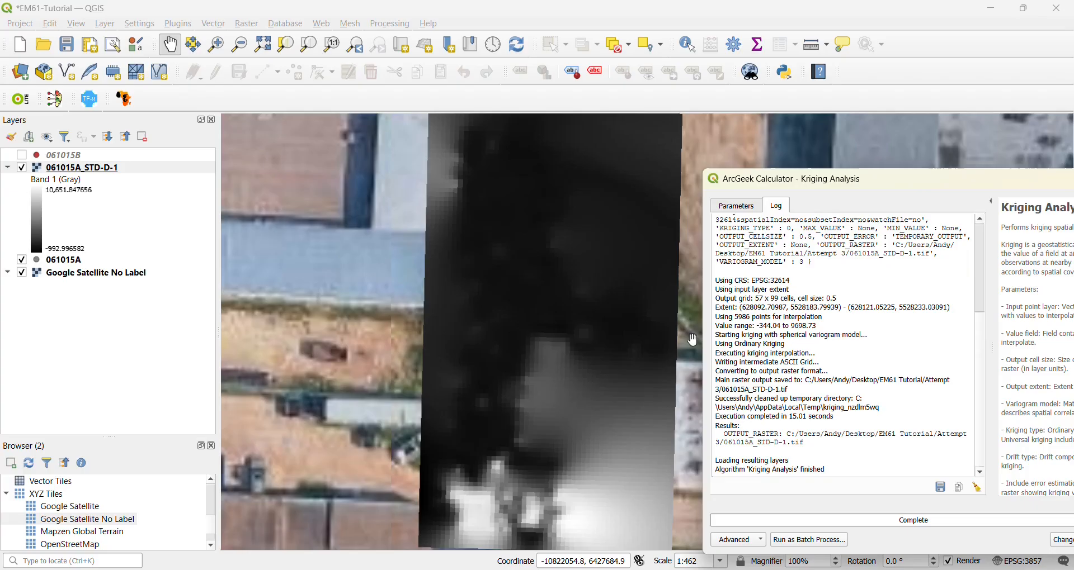
drag(928, 183, 756, 178)
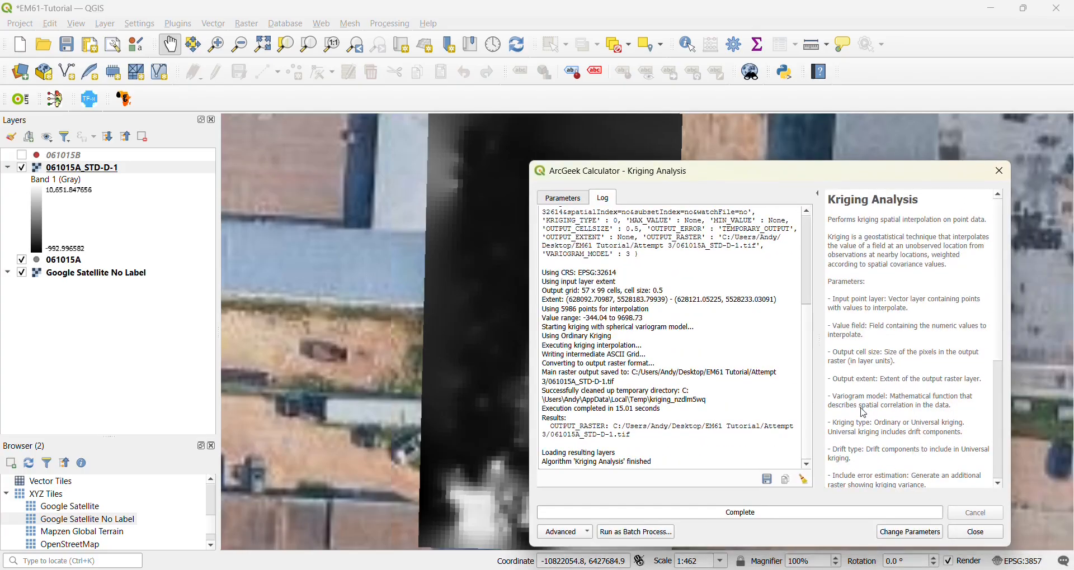
Close the kriging dialog, move the 061015A point layer above the 061015A_STD-D-1 raster, and compare the survey tracks with the interpolation
click(976, 533)
drag(611, 405, 555, 369)
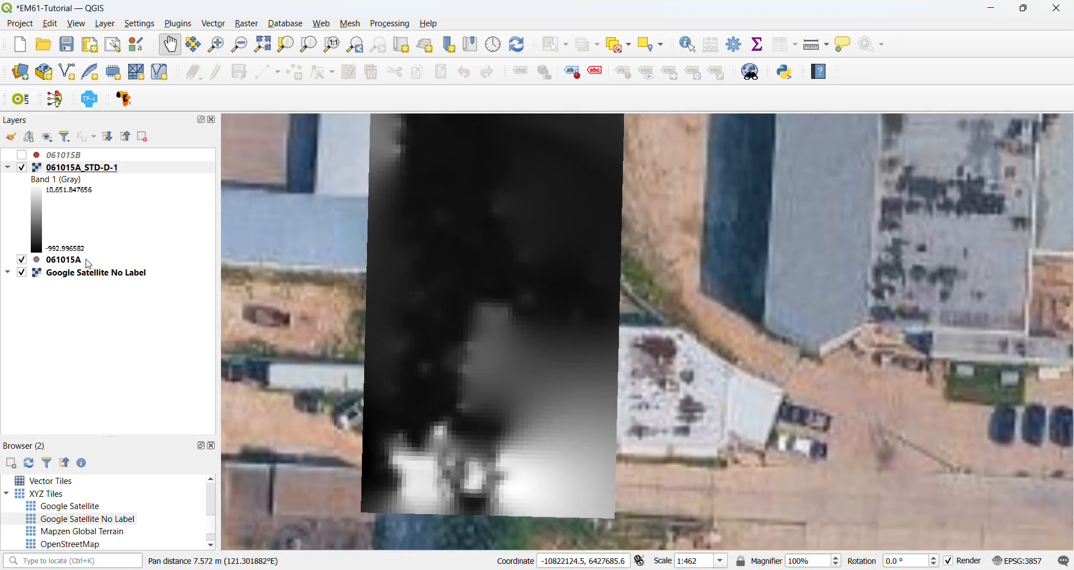
drag(637, 315, 633, 340)
drag(99, 170, 101, 267)
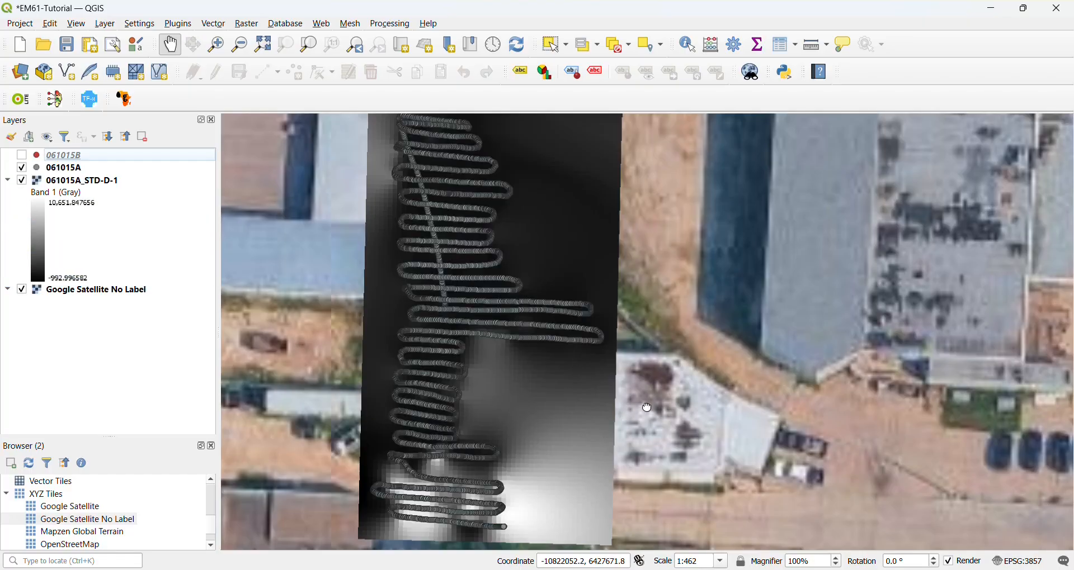
drag(646, 407, 643, 429)
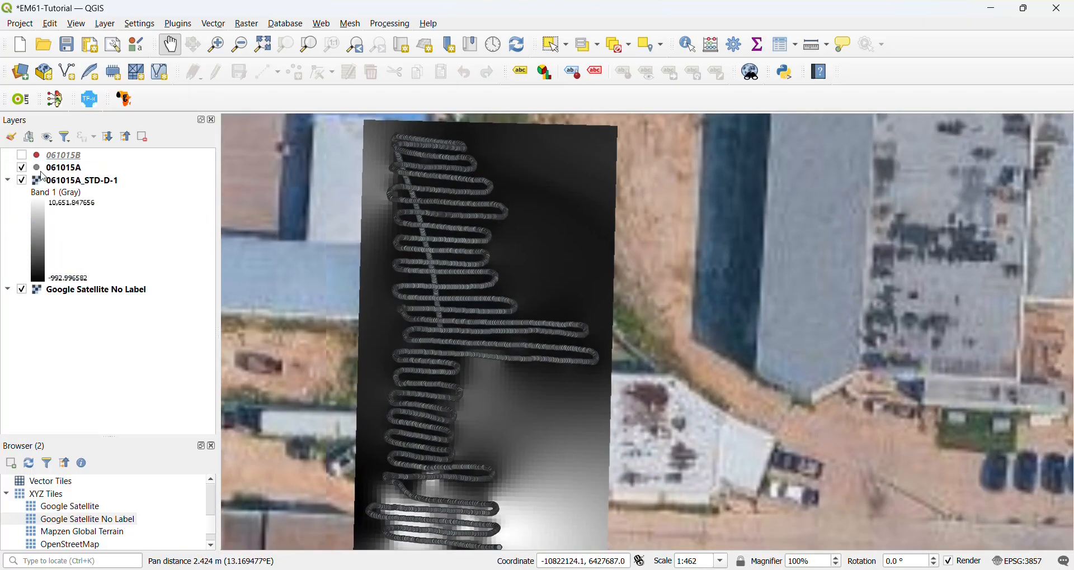
drag(668, 447, 658, 410)
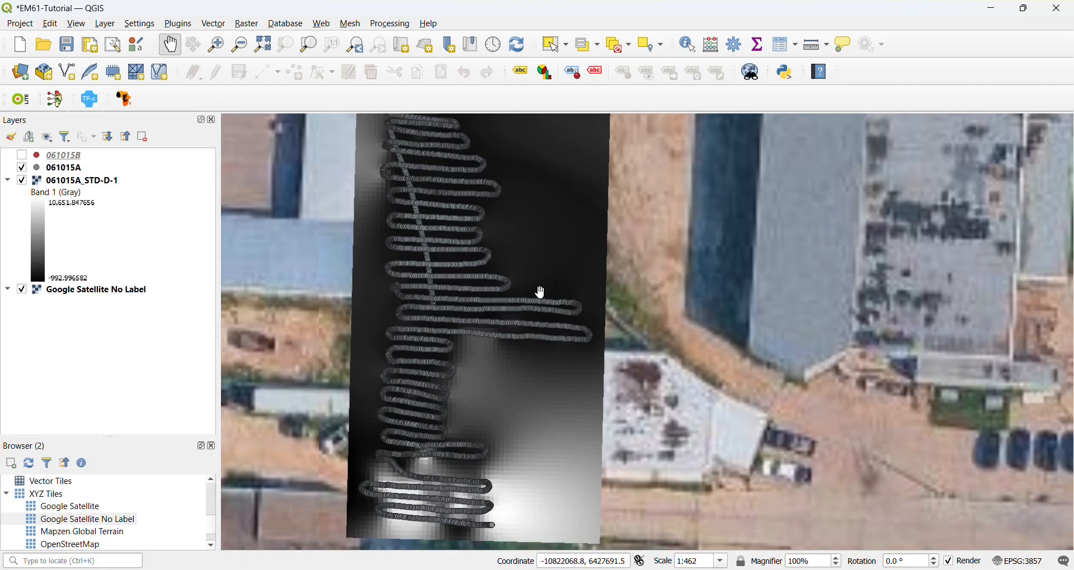
drag(536, 246, 542, 313)
drag(518, 487, 513, 419)
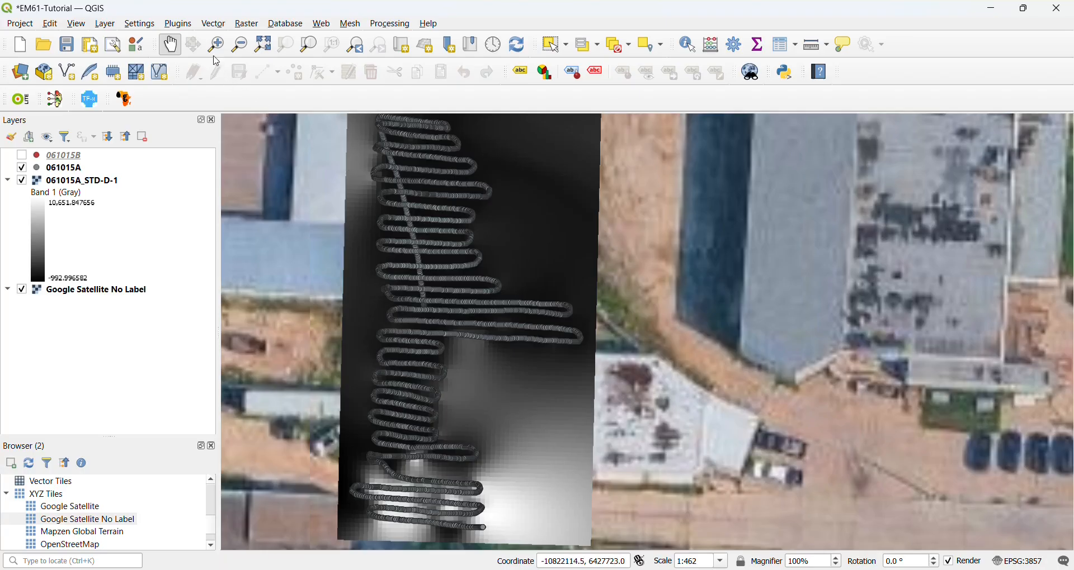
Start a new ArcGeek Calculator Kriging Analysis and switch it to batch processing
click(184, 24)
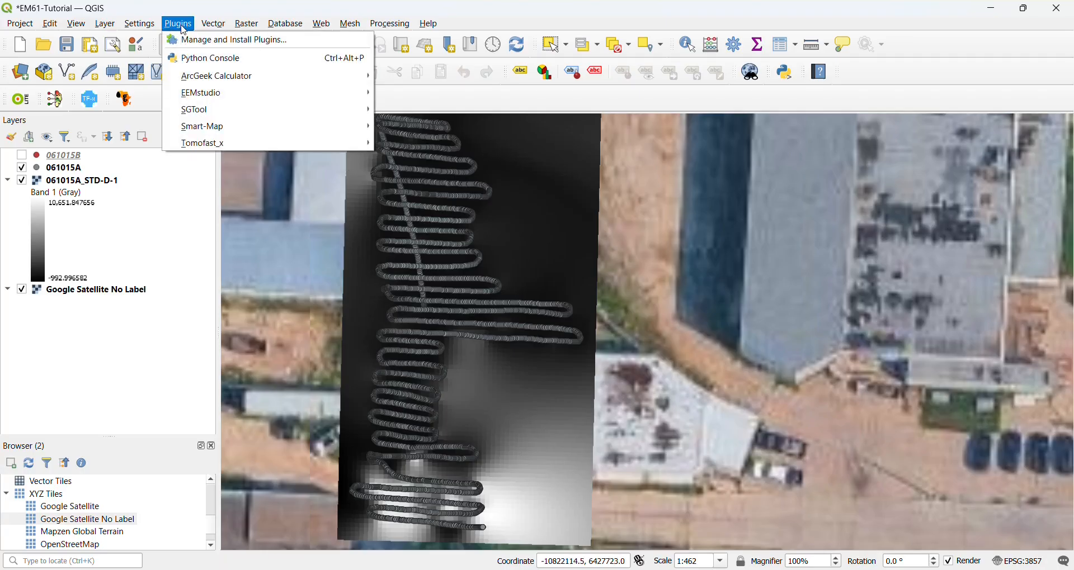
mouse_move(235, 76)
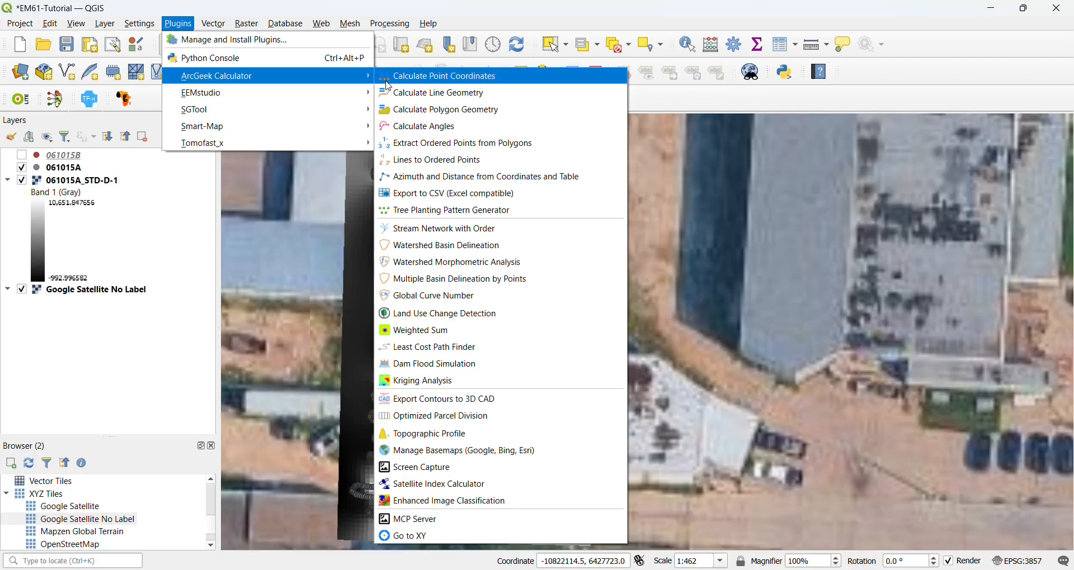
click(475, 379)
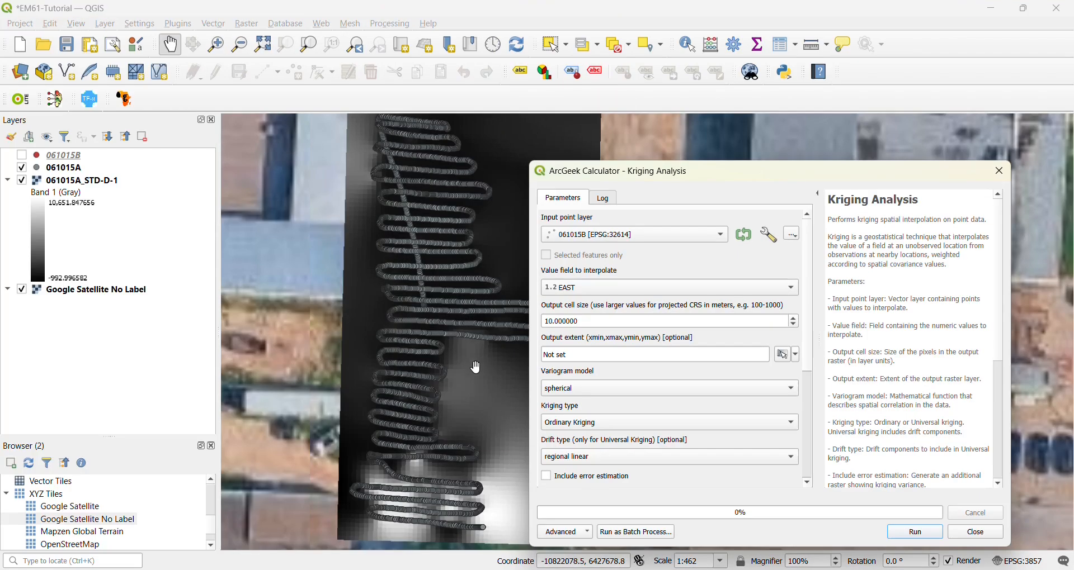
drag(641, 171, 394, 132)
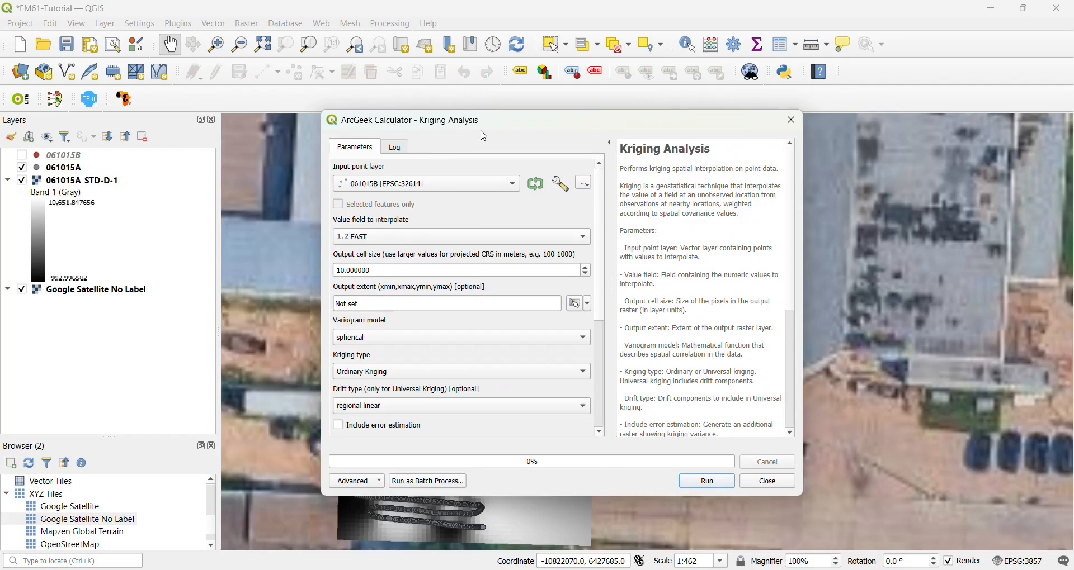
scroll(602, 275, down, 4)
scroll(578, 269, up, 4)
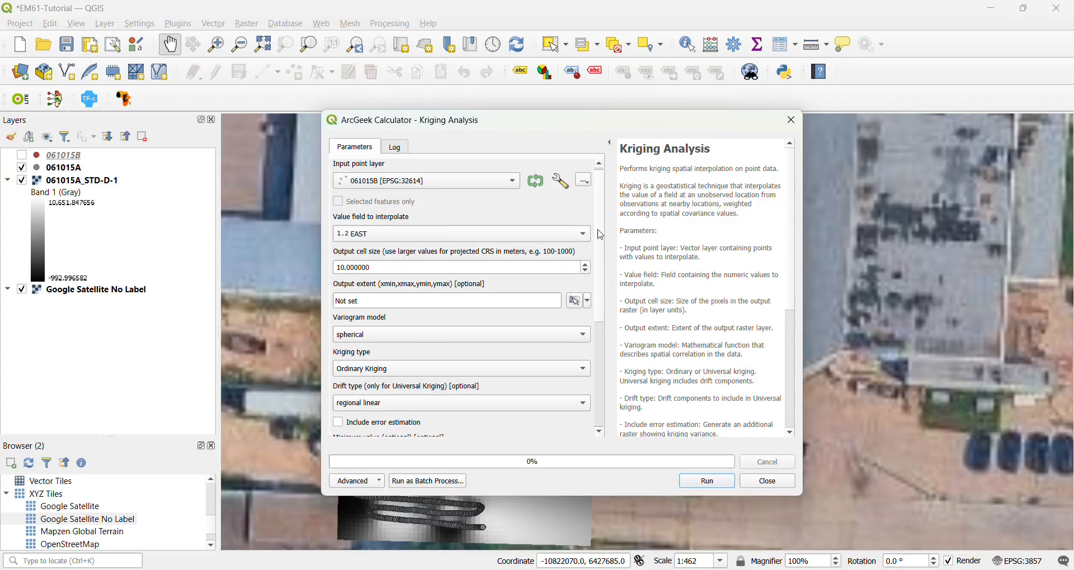
drag(598, 235, 604, 341)
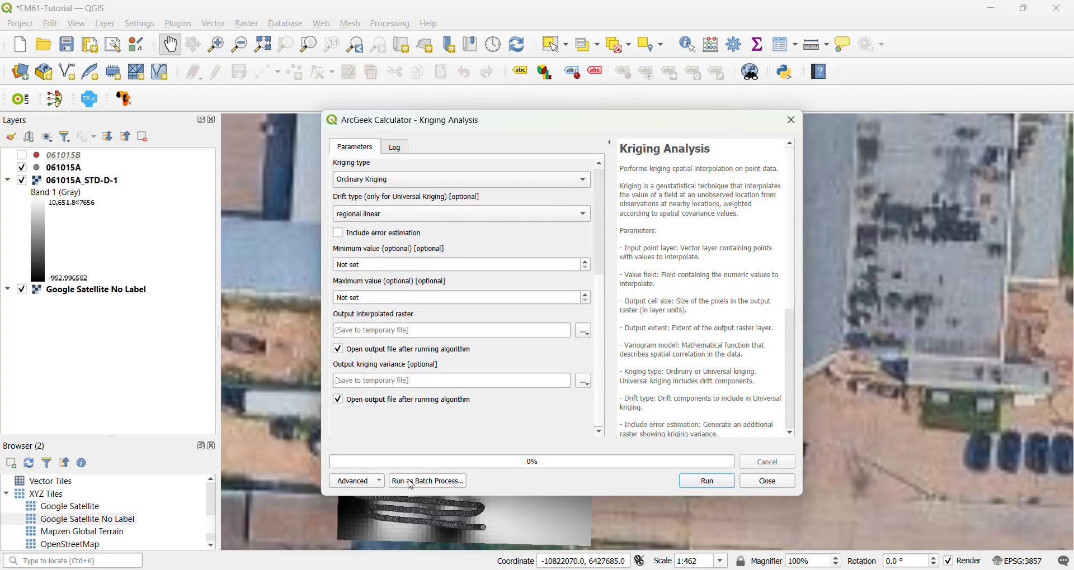
click(428, 484)
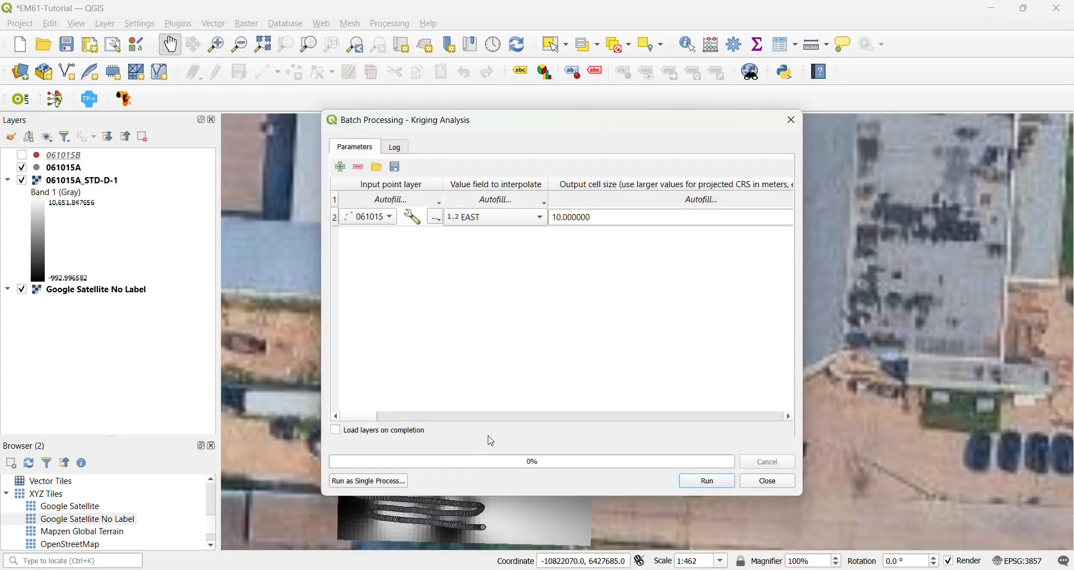
Widen the batch processing dialog to show more parameter columns and add two more rows to the batch
drag(806, 499, 808, 494)
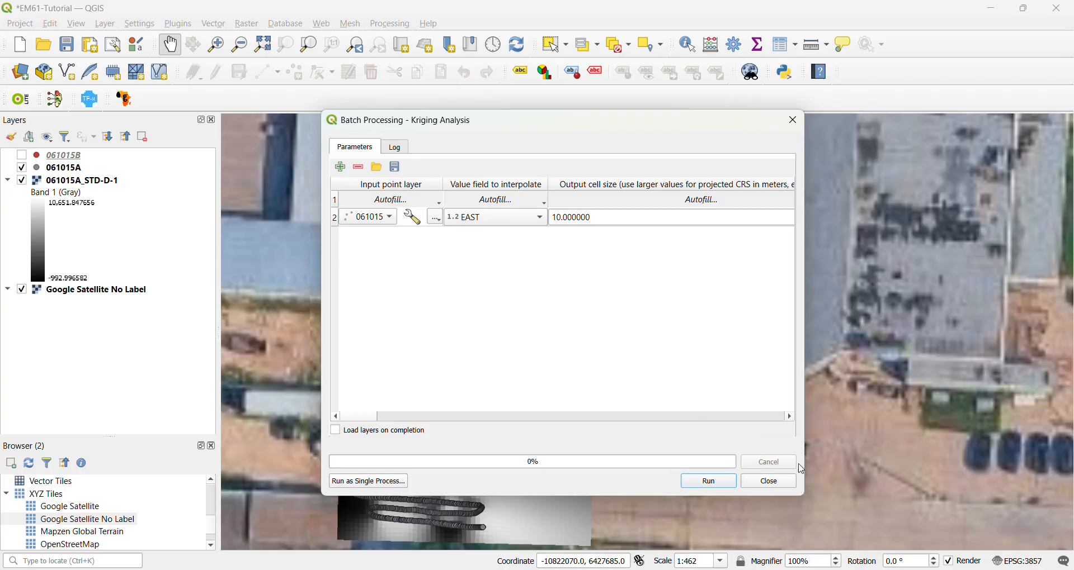
drag(808, 337, 1007, 336)
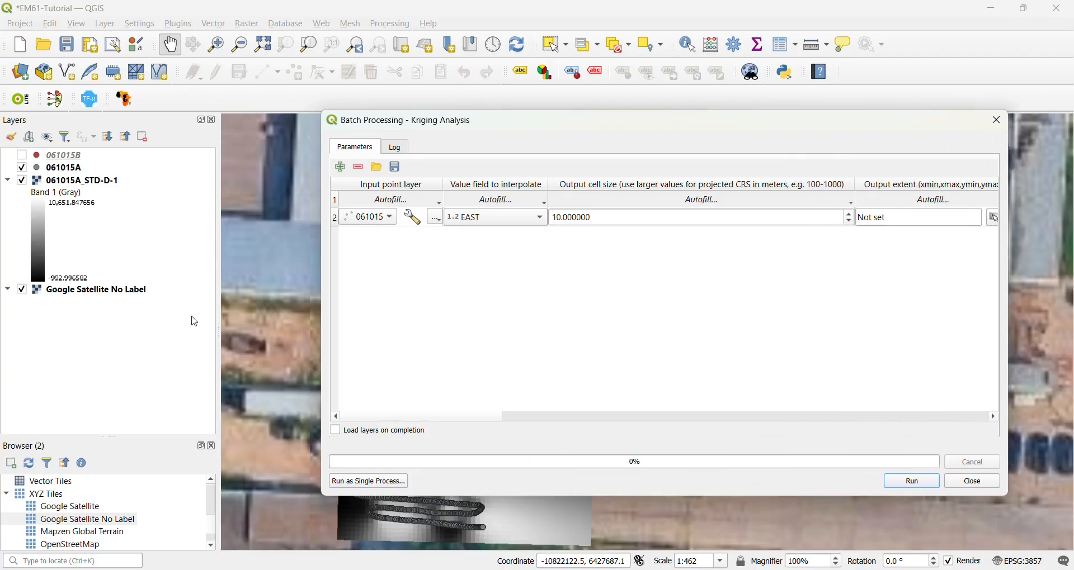
drag(326, 306, 41, 292)
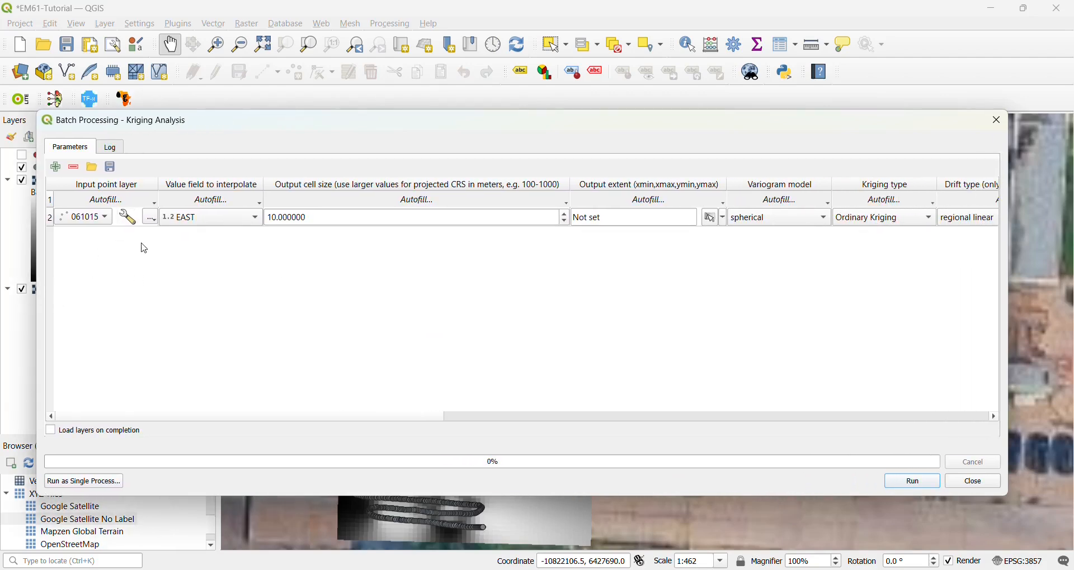
click(59, 170)
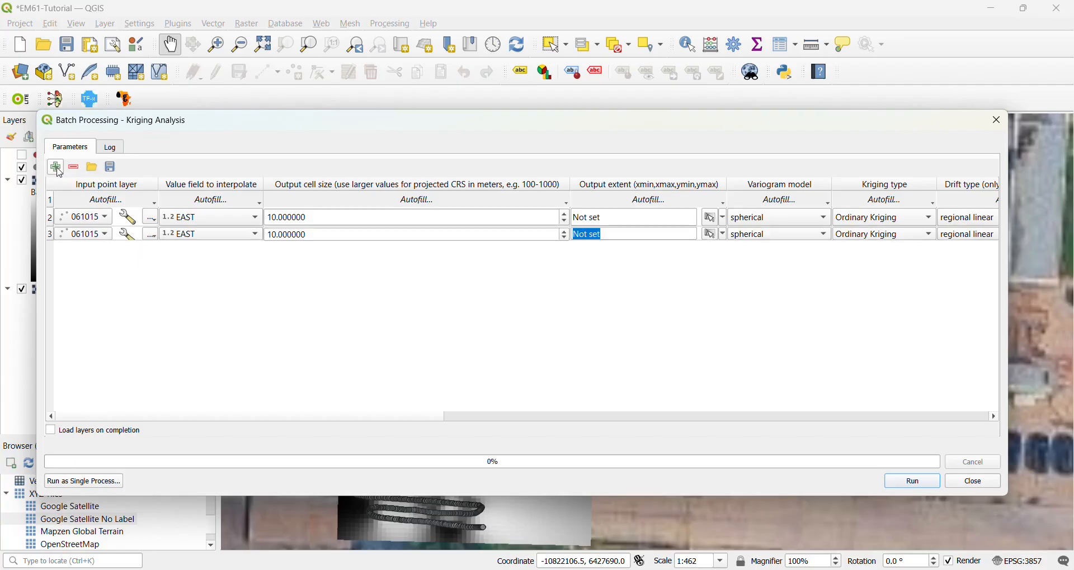
click(58, 170)
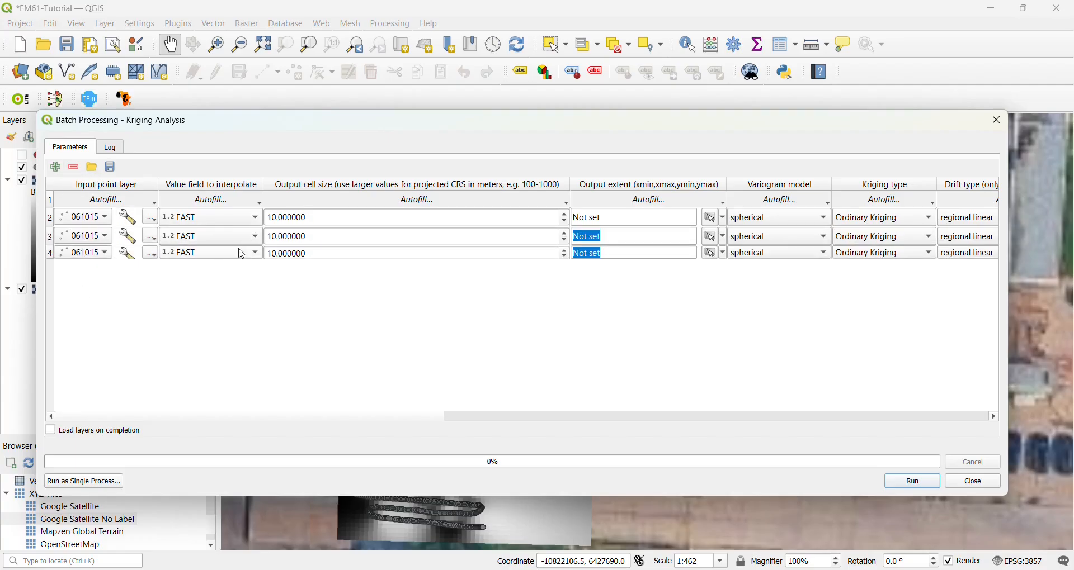
Set 061015A as the input point layer in all three batch rows, widening the column to show the full layer names
click(89, 222)
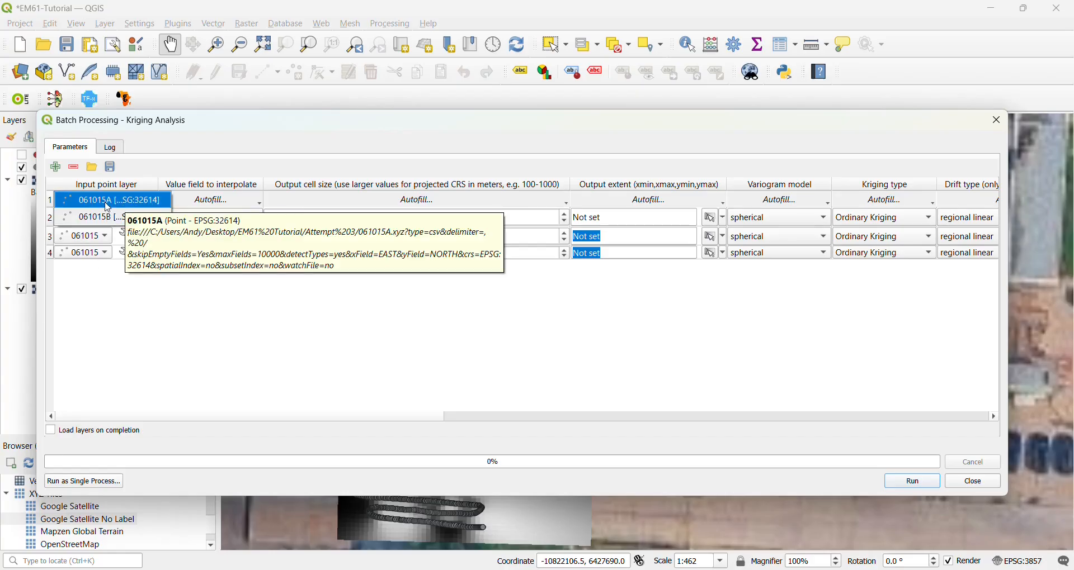
click(106, 205)
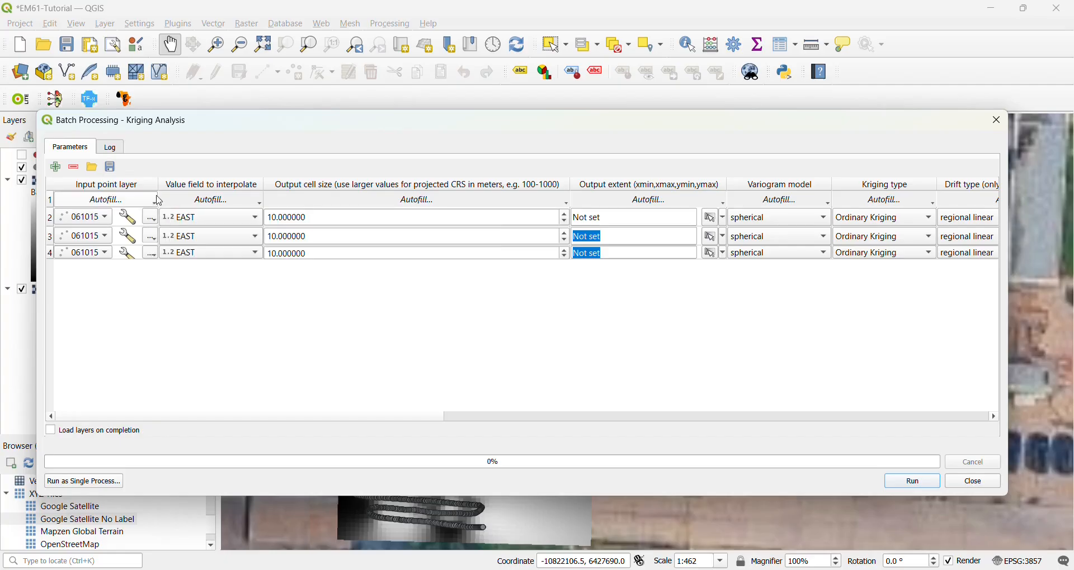
drag(161, 184, 228, 186)
click(129, 237)
click(131, 222)
click(123, 256)
click(123, 246)
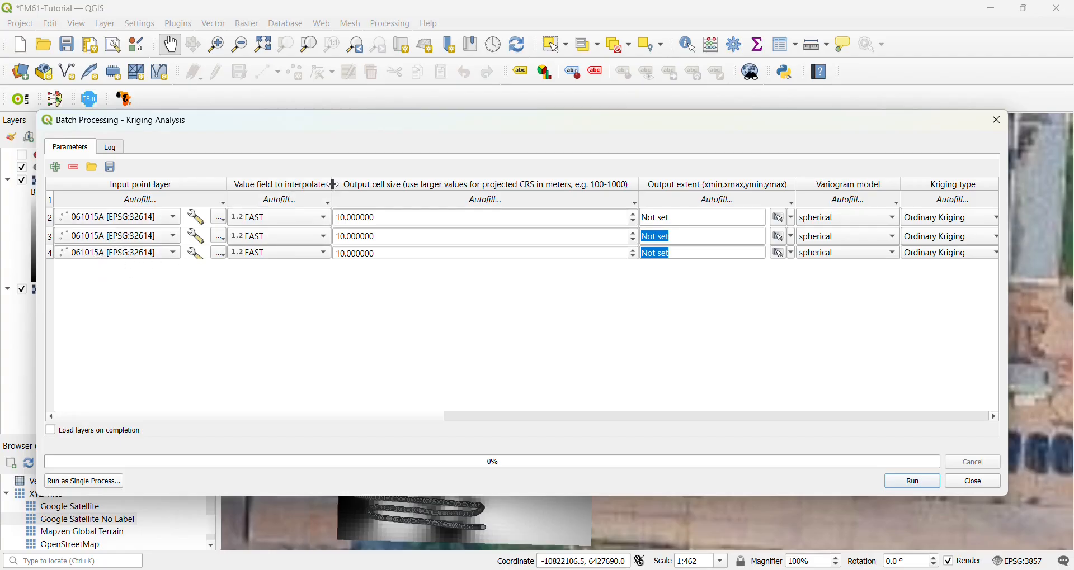
Widen the value field column and set the fields to interpolate to STD-D-2, STD-D-3 and STD-D-D in the three rows
drag(334, 184, 408, 182)
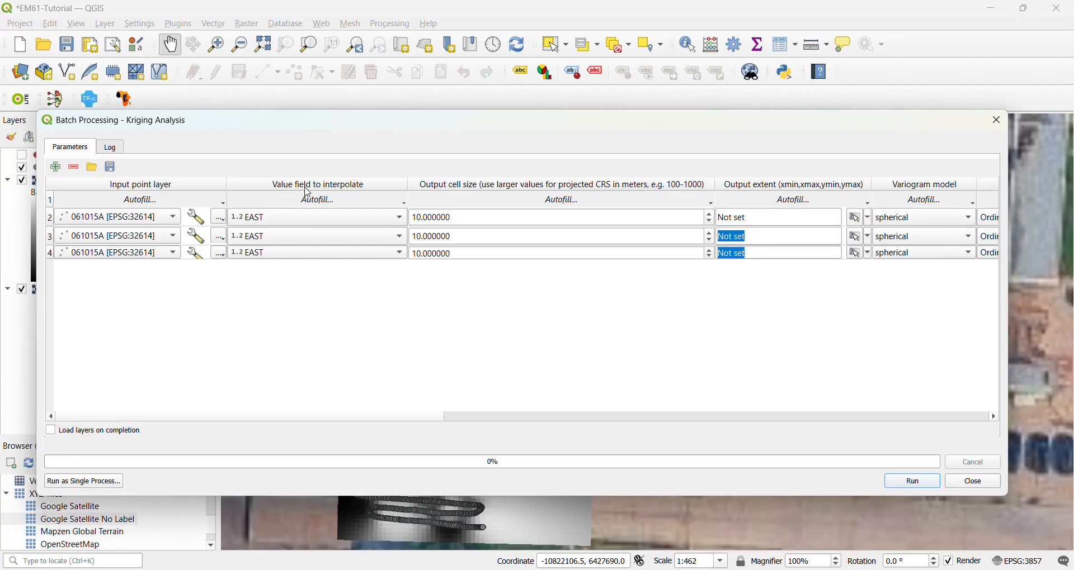
click(337, 225)
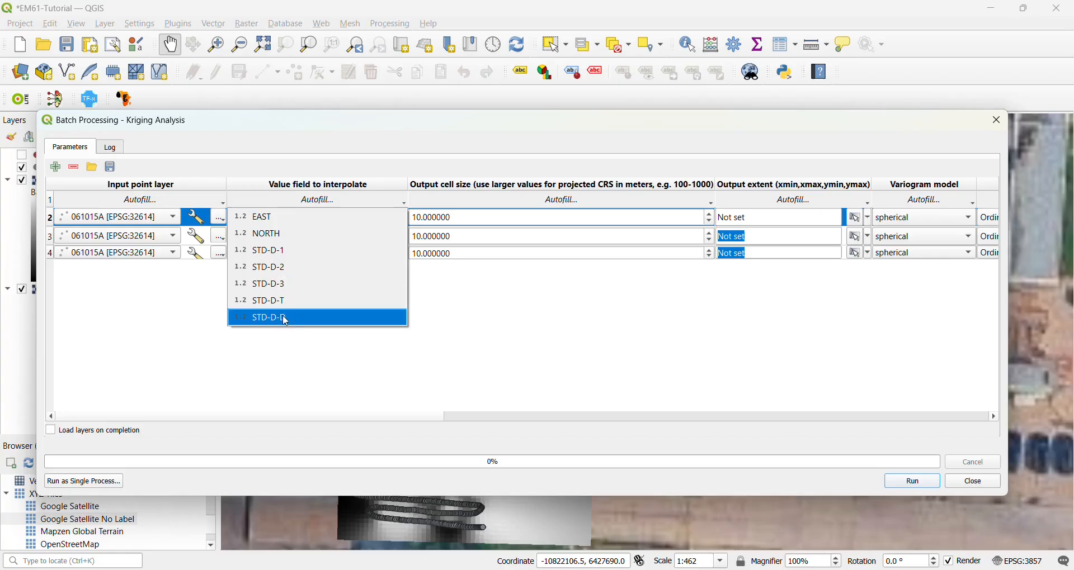
click(282, 267)
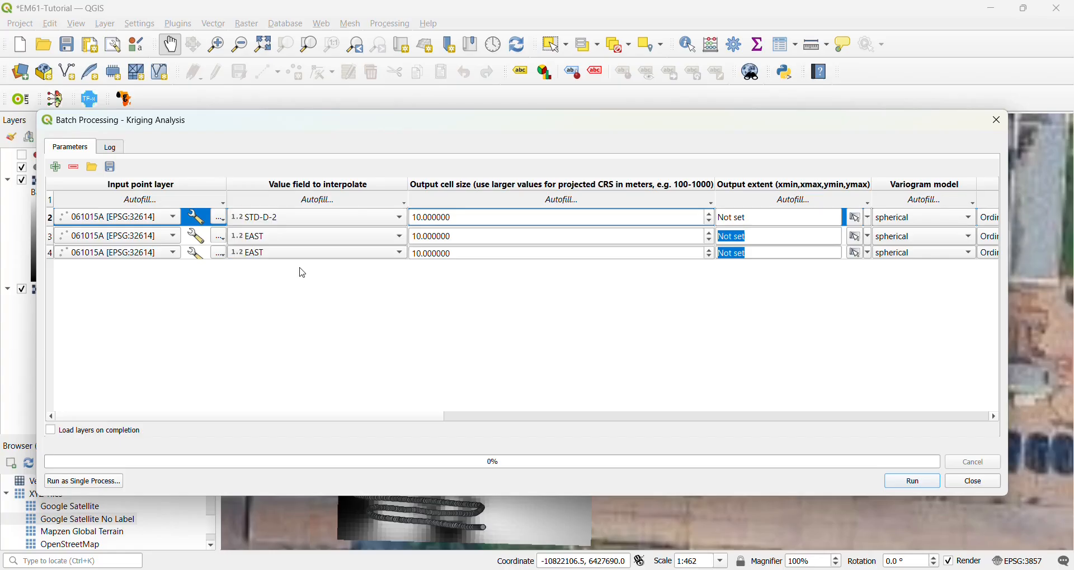
click(276, 240)
click(285, 304)
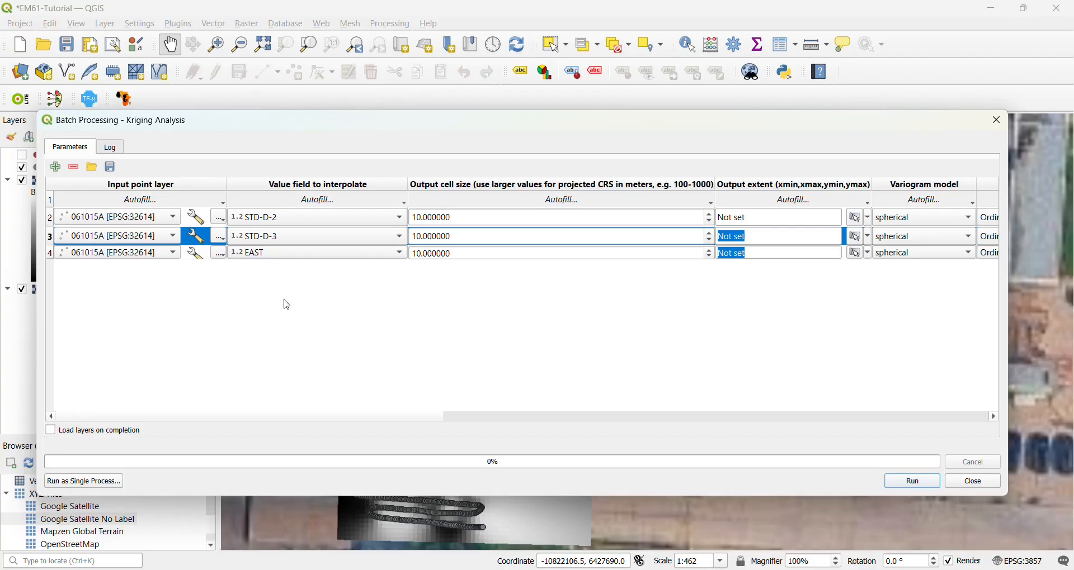
click(277, 254)
click(285, 358)
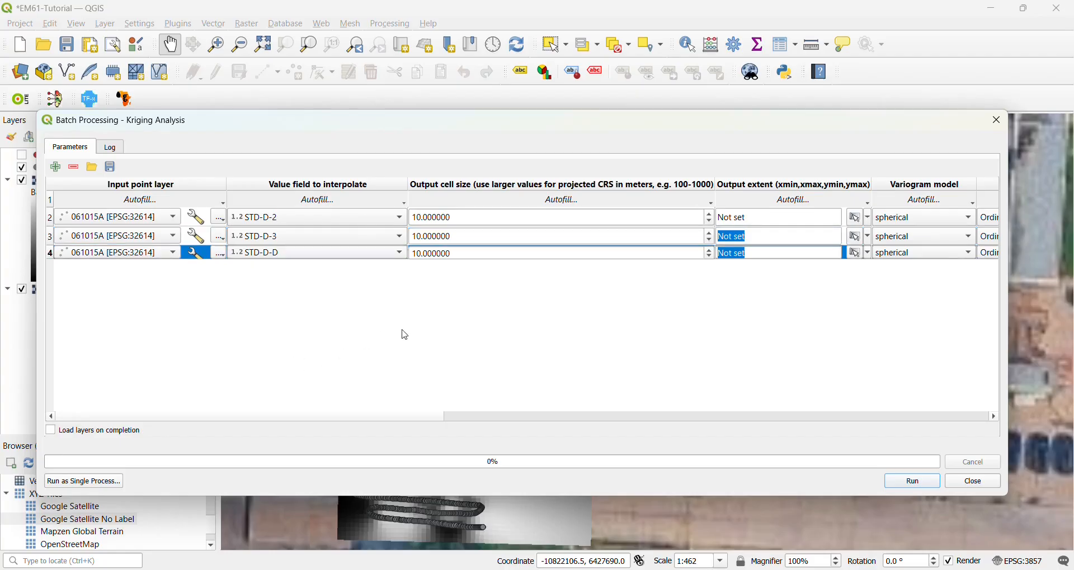
Set the output cell size to 0.5 for all three batch rows
drag(425, 422, 478, 414)
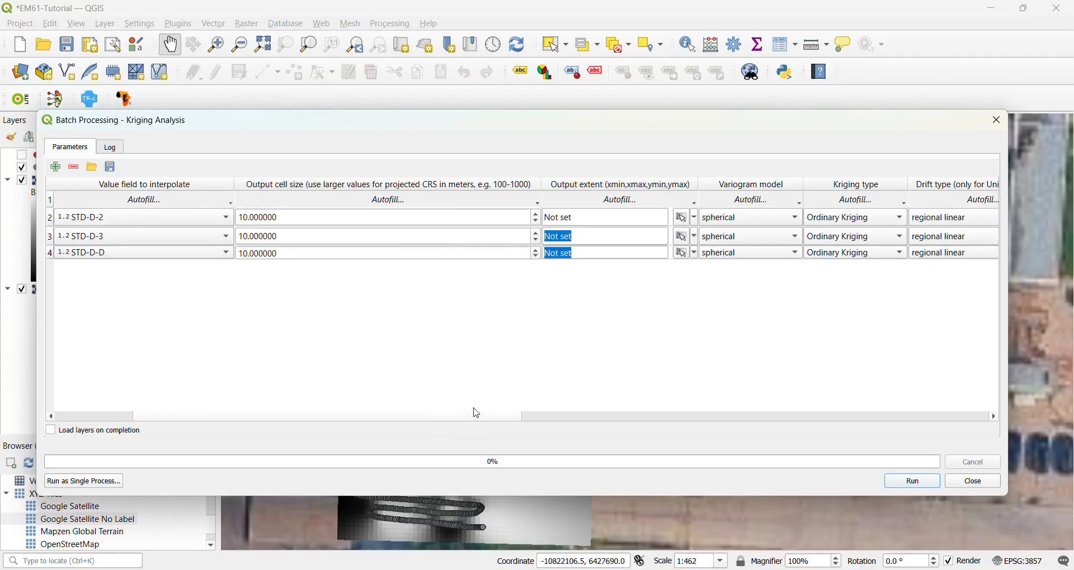
click(309, 223)
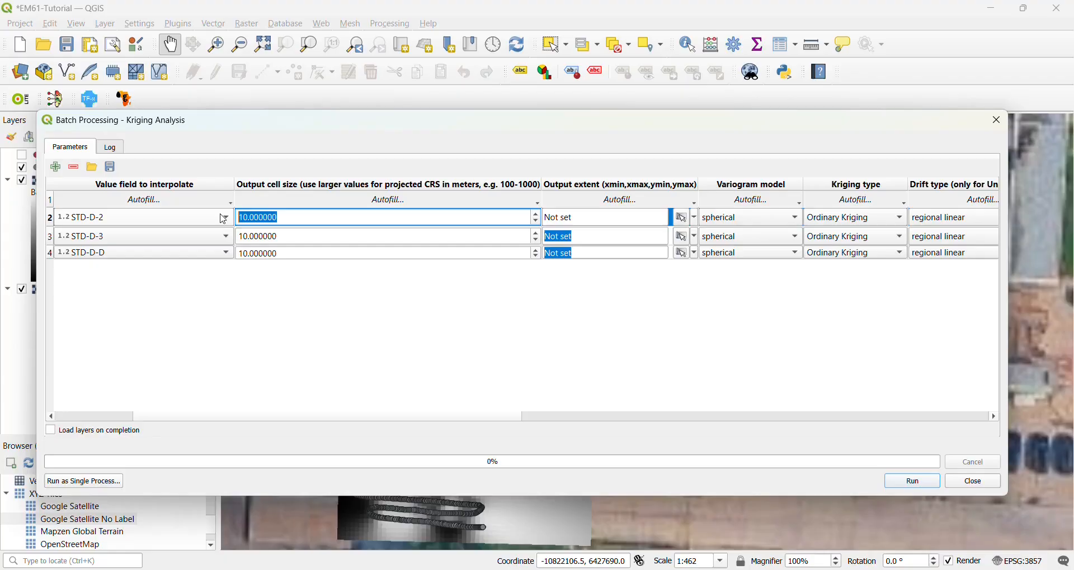
text(0.5)
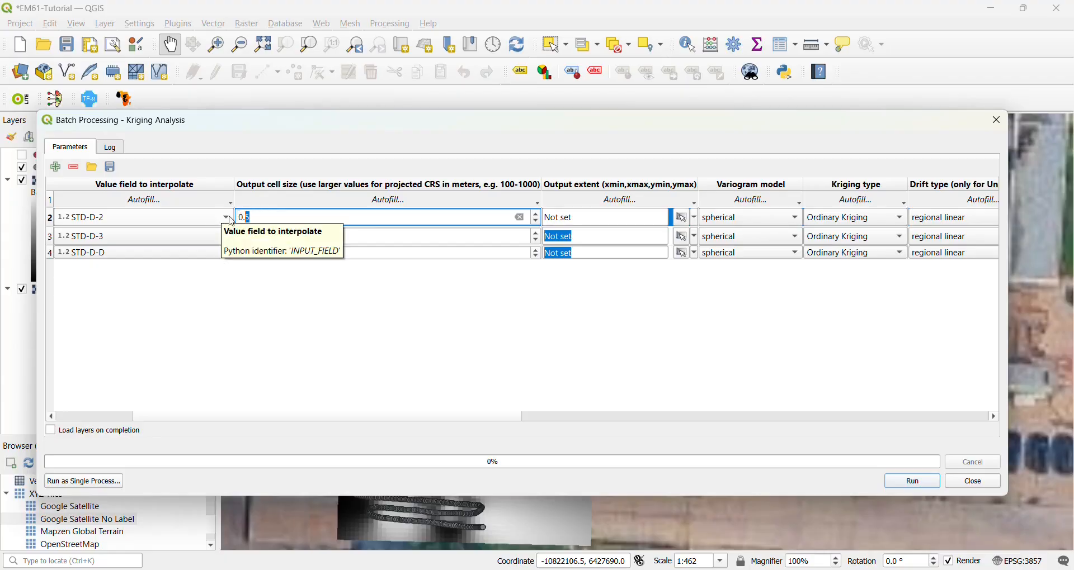
click(276, 309)
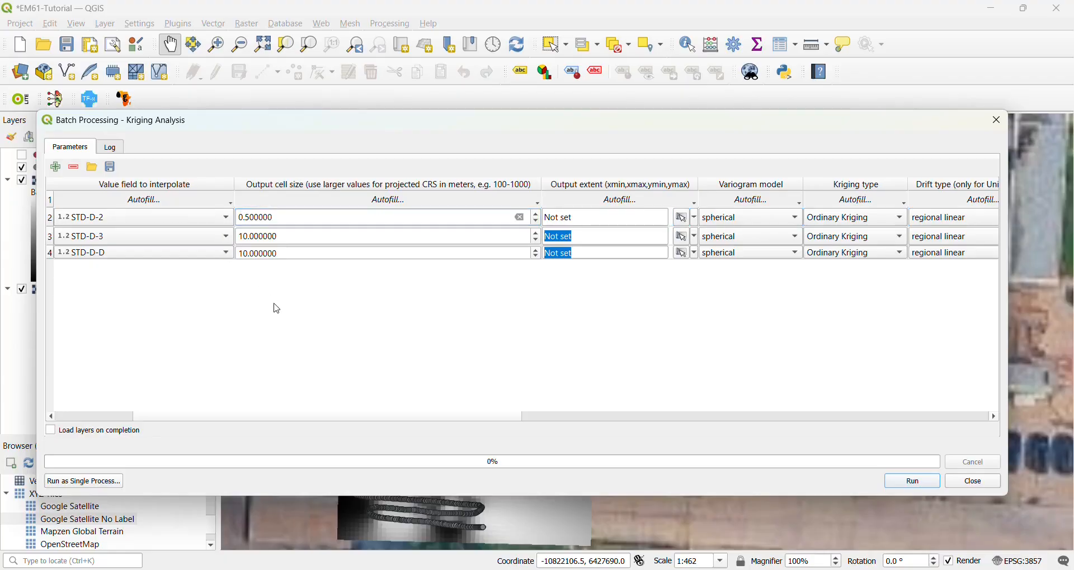
click(297, 237)
text(0.5)
click(297, 254)
double_click(299, 253)
text(0.5)
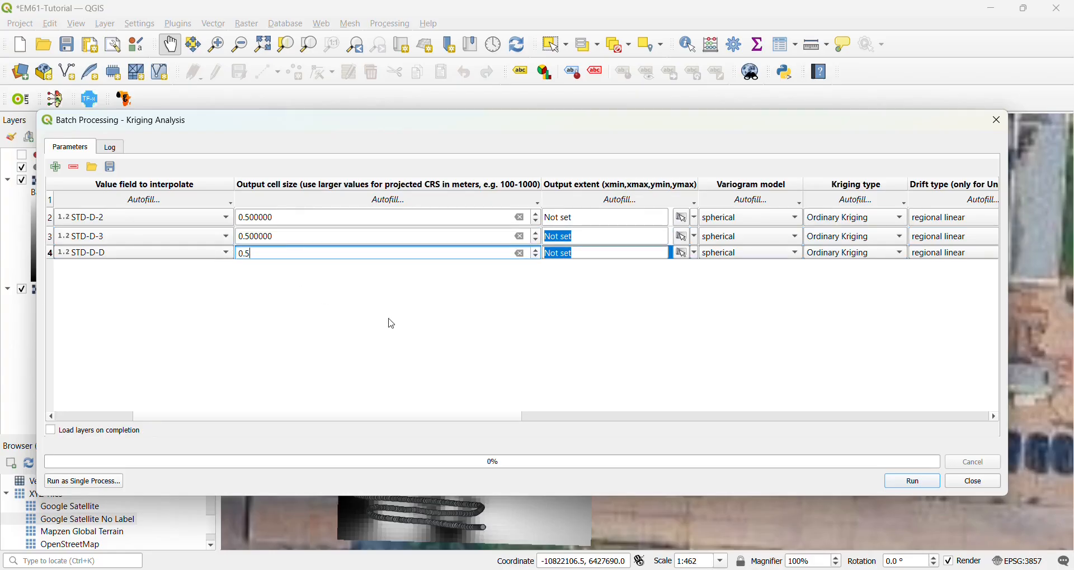
click(399, 328)
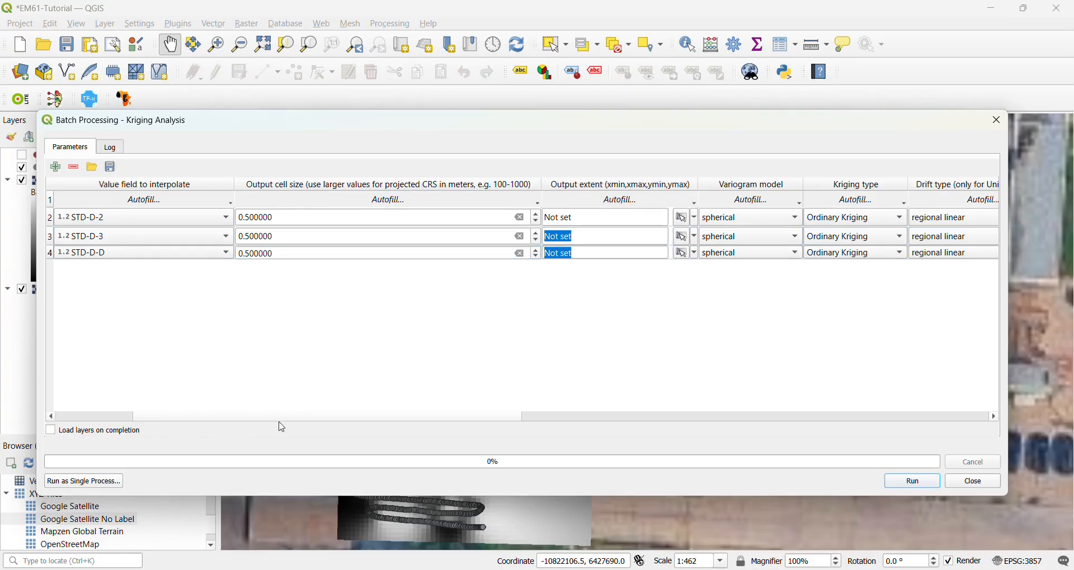
Begin choosing the output interpolated raster file for the first batch row and browse to the EM61 Tutorial folder's Attempt 3 subfolder
scroll(351, 415, right, 3)
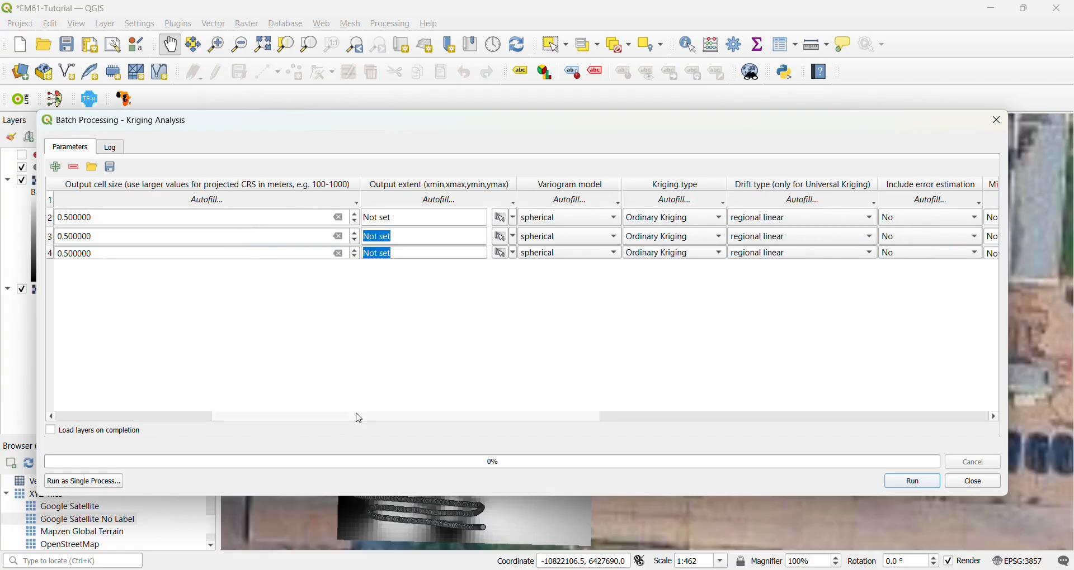
scroll(380, 418, right, 5)
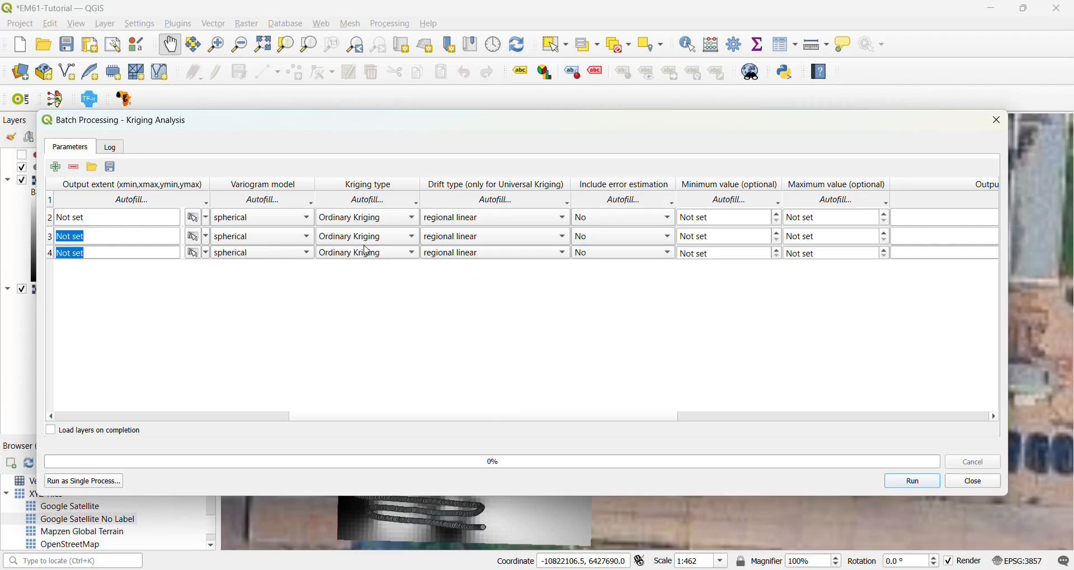
scroll(573, 419, right, 3)
scroll(632, 427, right, 5)
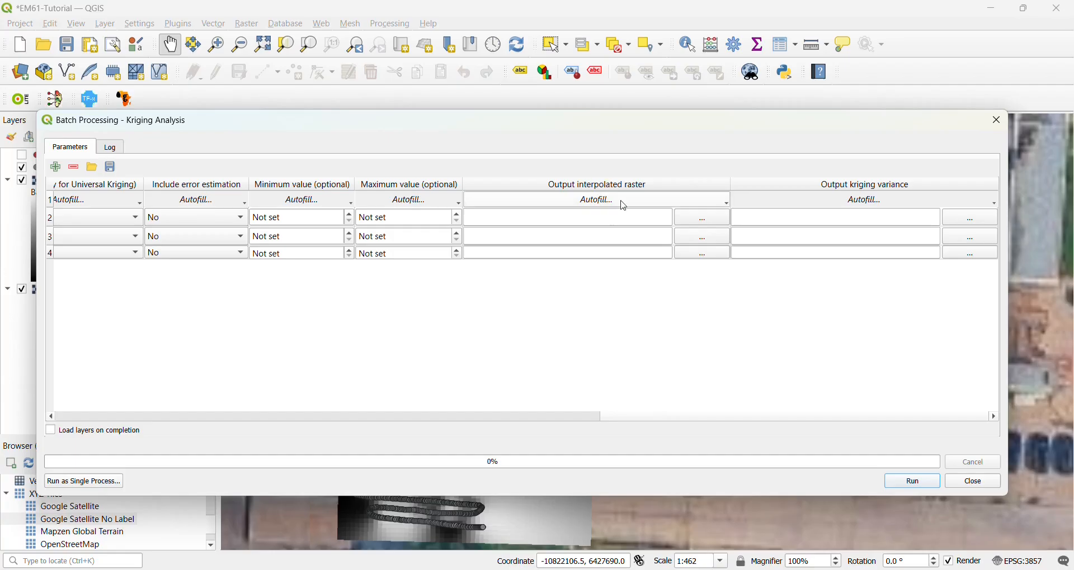
click(704, 220)
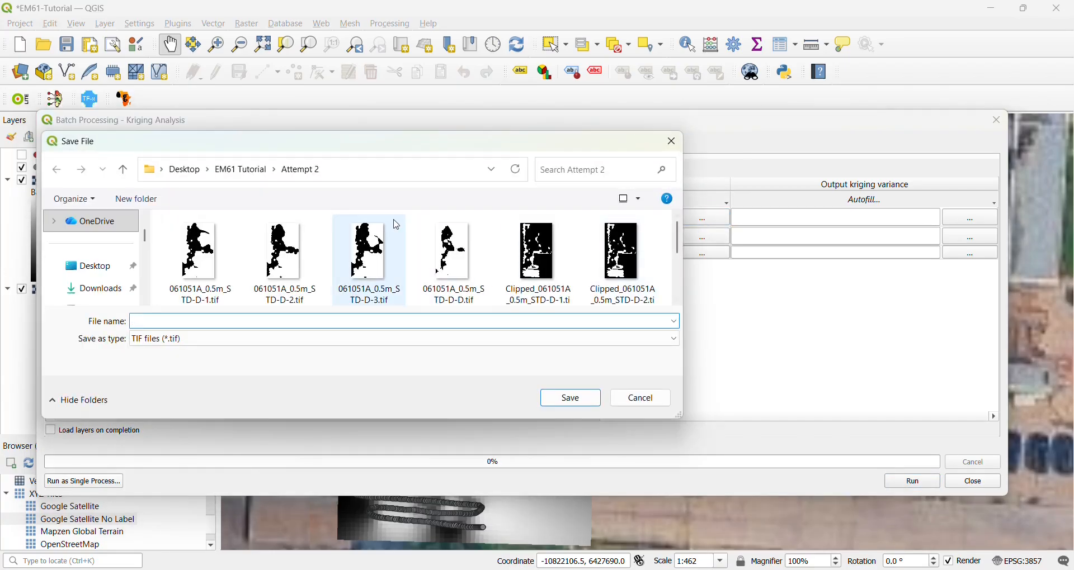
click(255, 171)
double_click(358, 255)
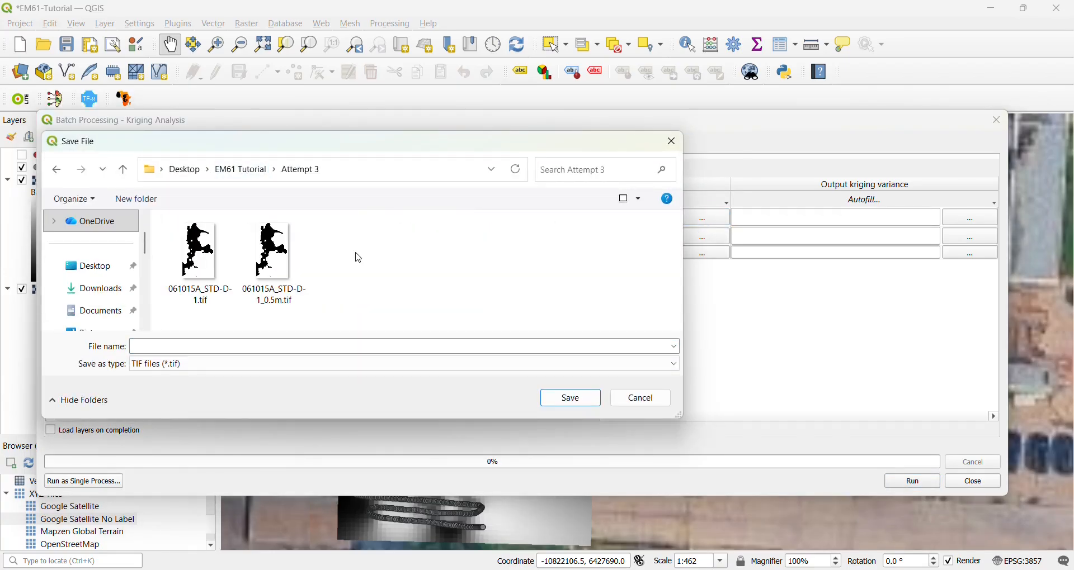
Reuse the existing 061015A_STD-D-1.tif name, shorten it to 061015A_.tif and save it as the output file
click(286, 267)
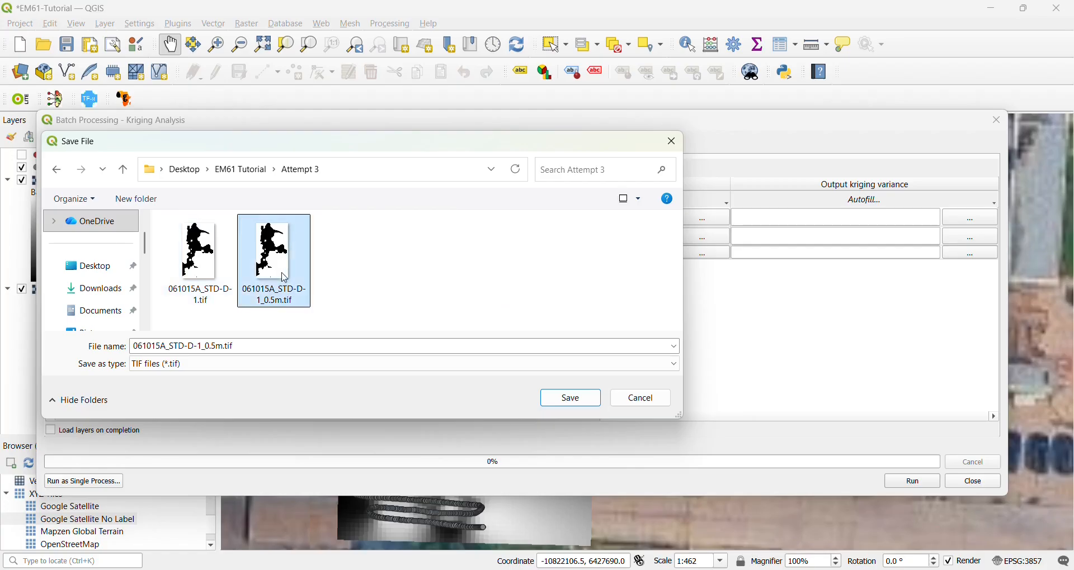
click(221, 346)
click(223, 346)
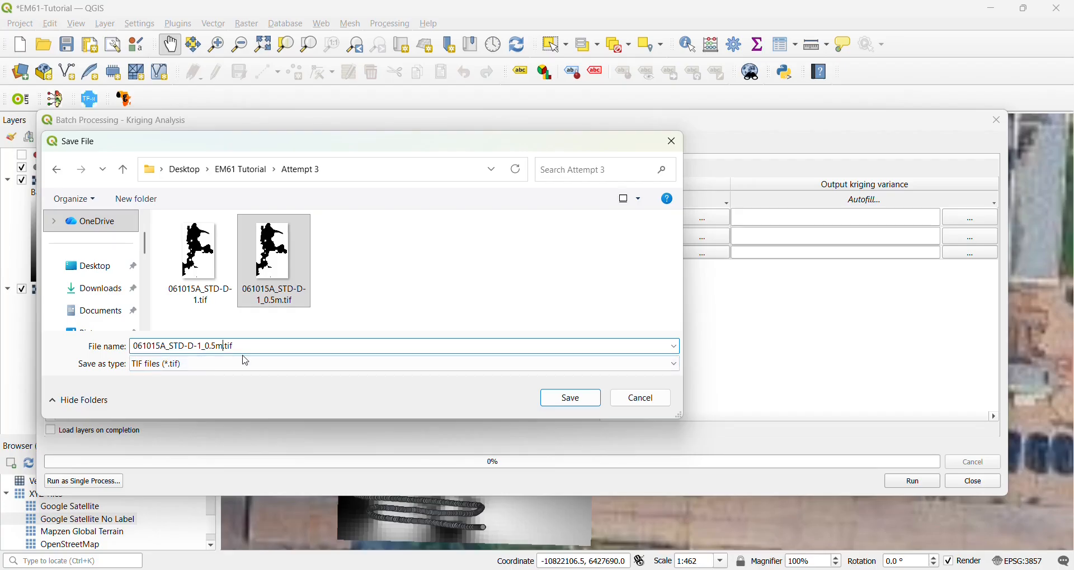
click(204, 283)
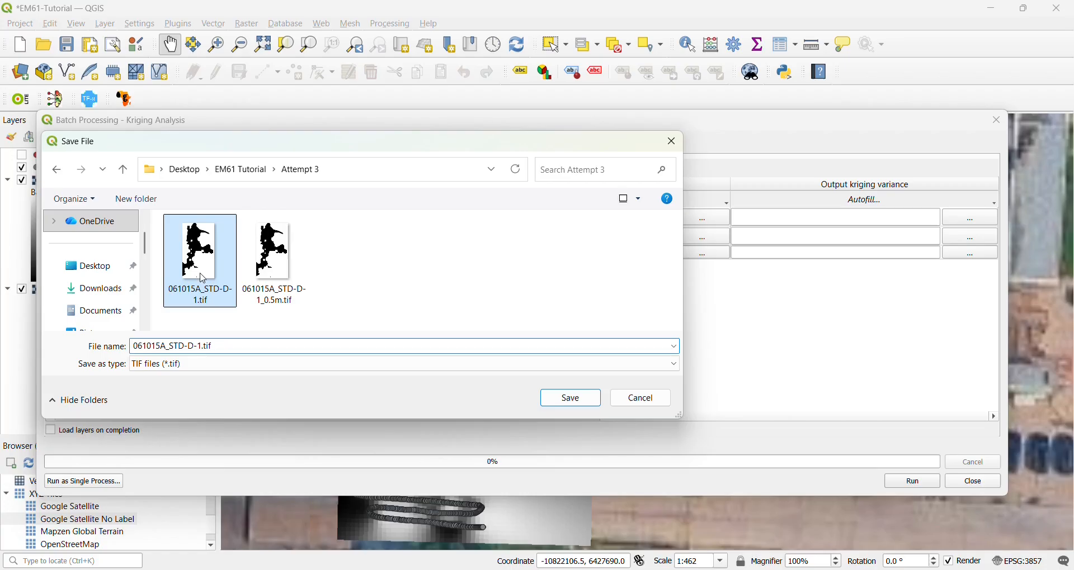
click(203, 346)
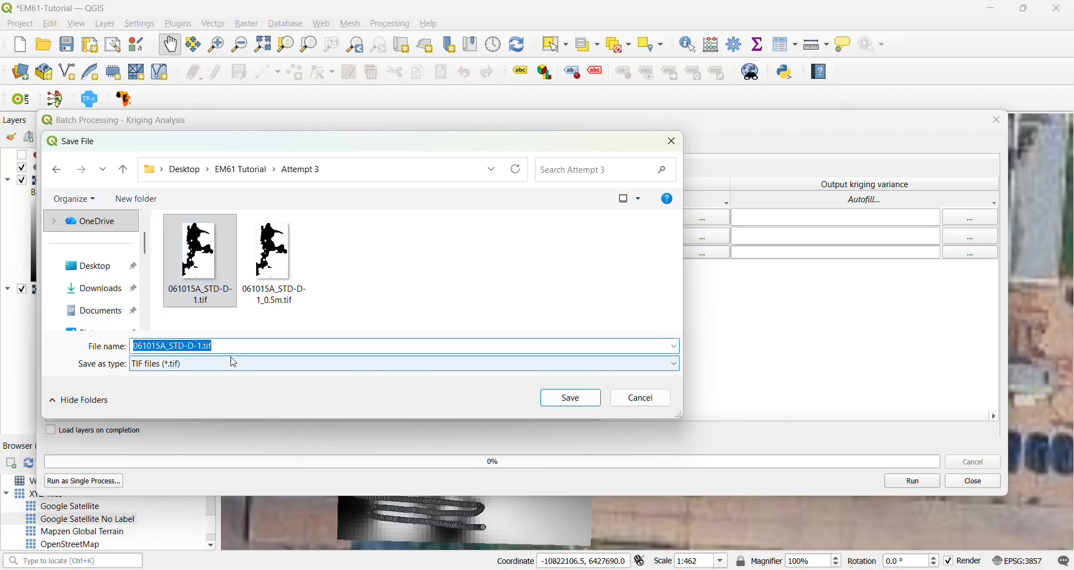
key(shift+Left)
key(shift+Left)
key(shift+Left)
key(shift+Left)
key(shift+Left)
key(shift+Left)
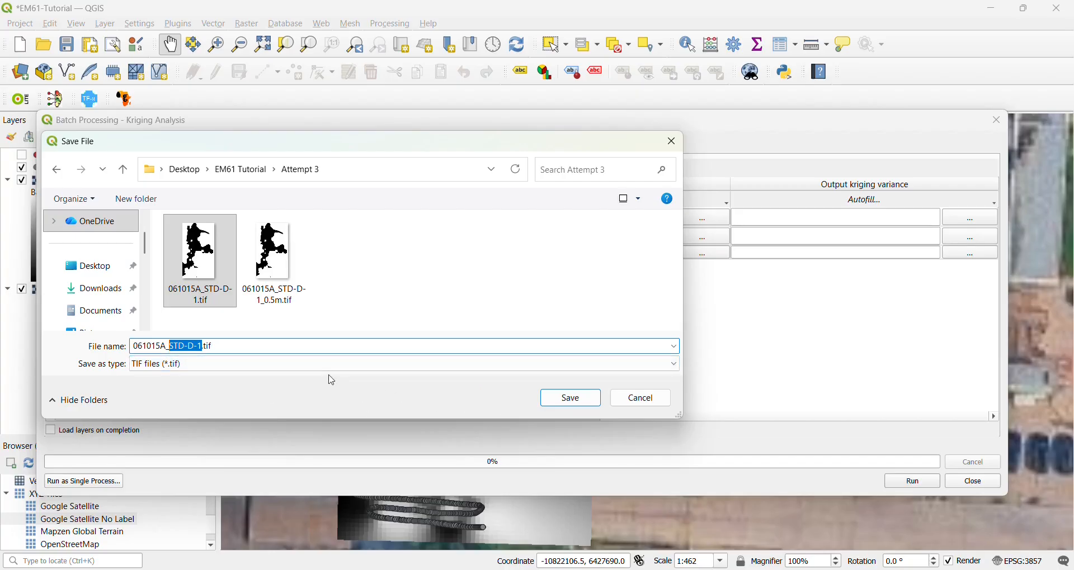
key(BackSpace)
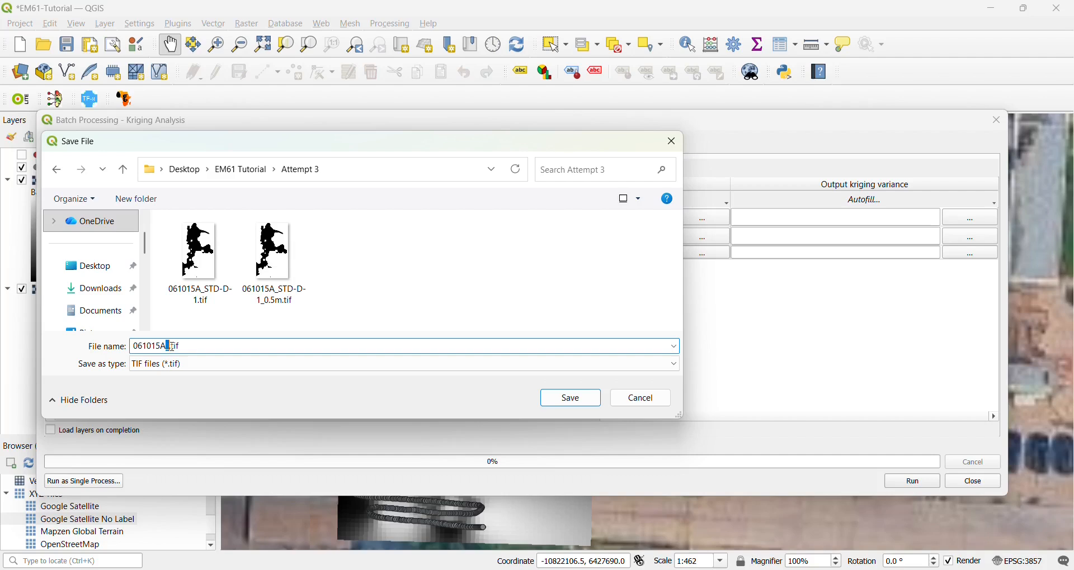
click(568, 398)
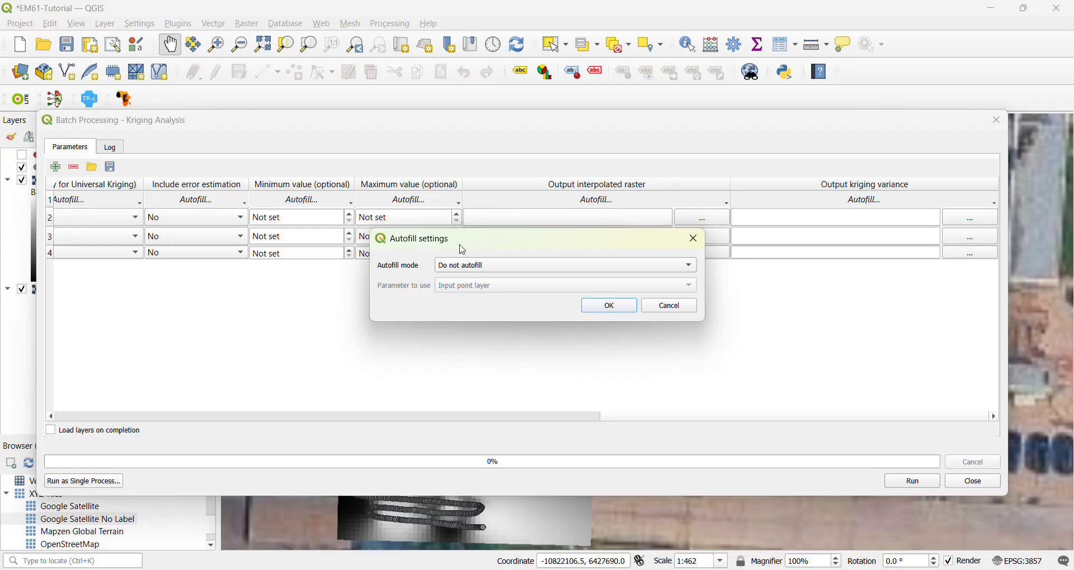
Autofill the output raster names with parameter values, using Value field to interpolate as the parameter
click(484, 268)
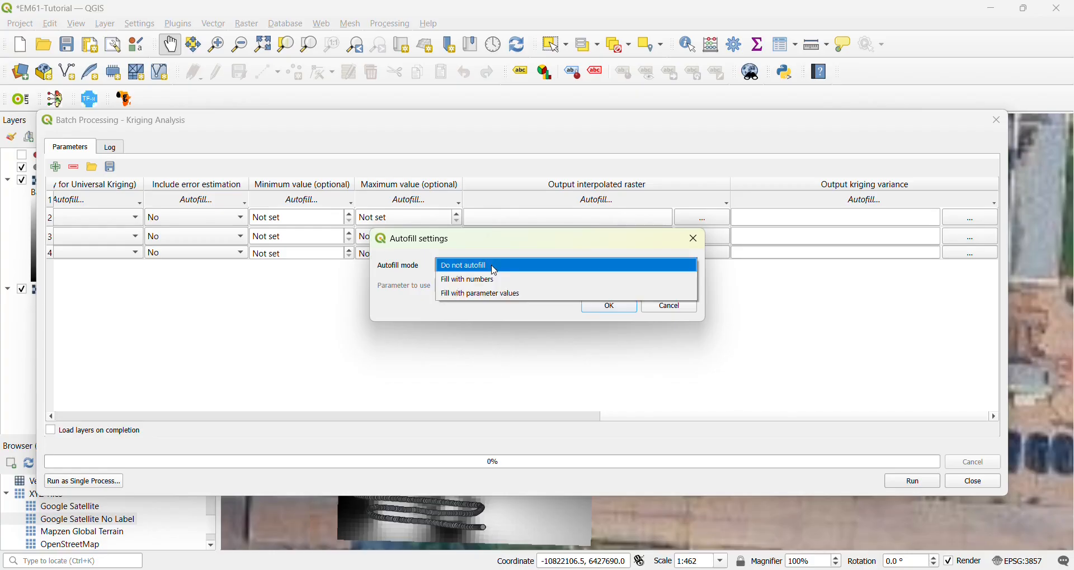
click(507, 298)
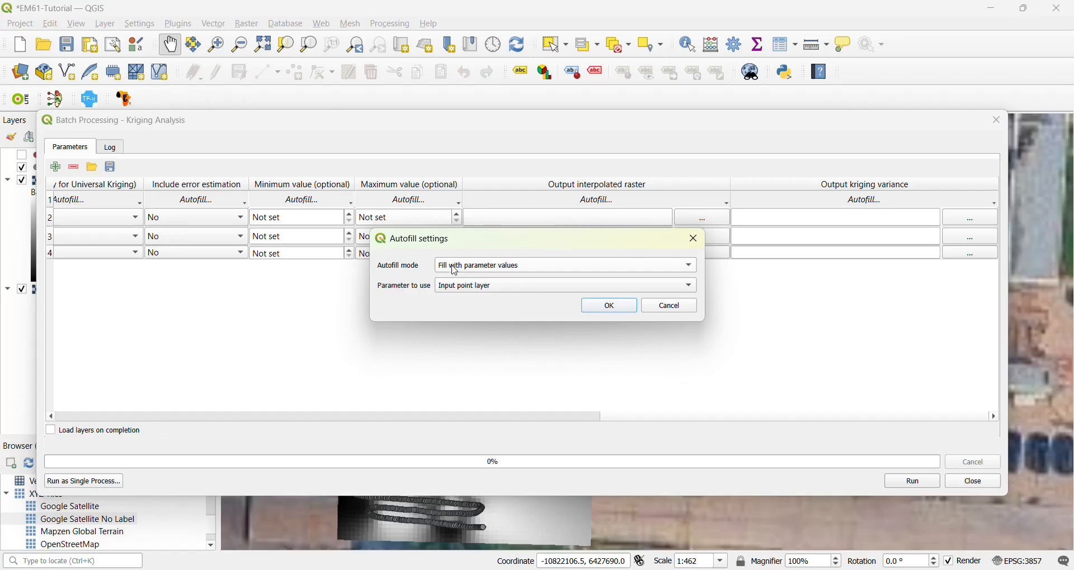
click(475, 292)
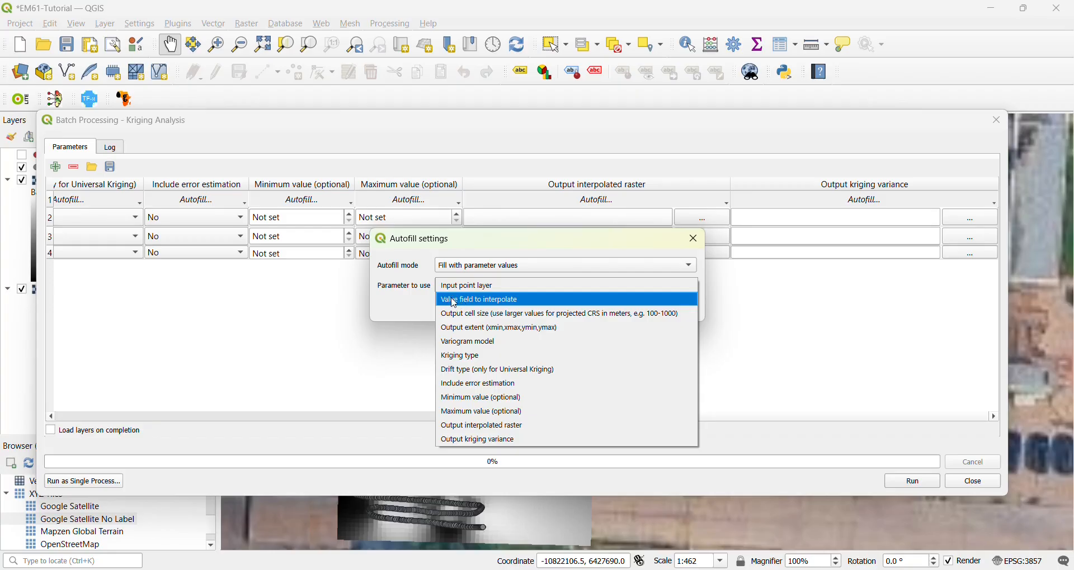
click(508, 302)
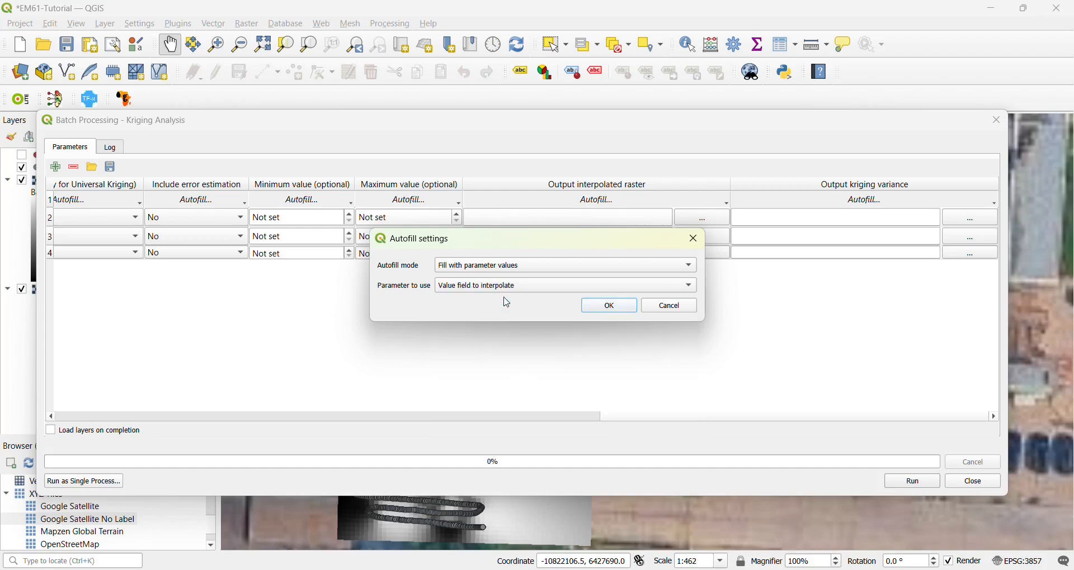
click(610, 307)
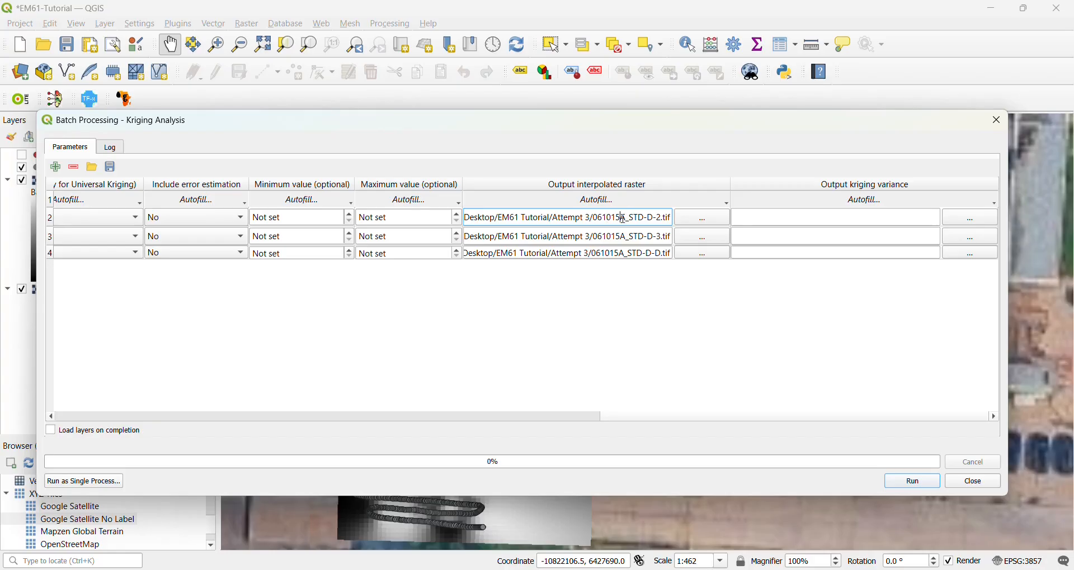
Check the survey and channel names in the output raster paths and run the kriging batch
drag(630, 217, 665, 217)
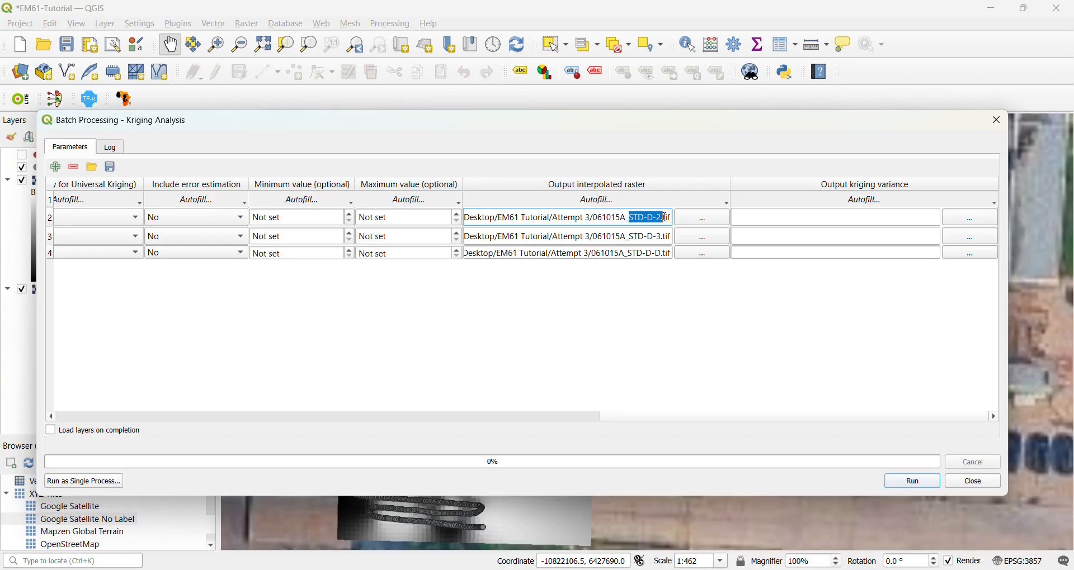
click(635, 237)
drag(594, 237, 625, 236)
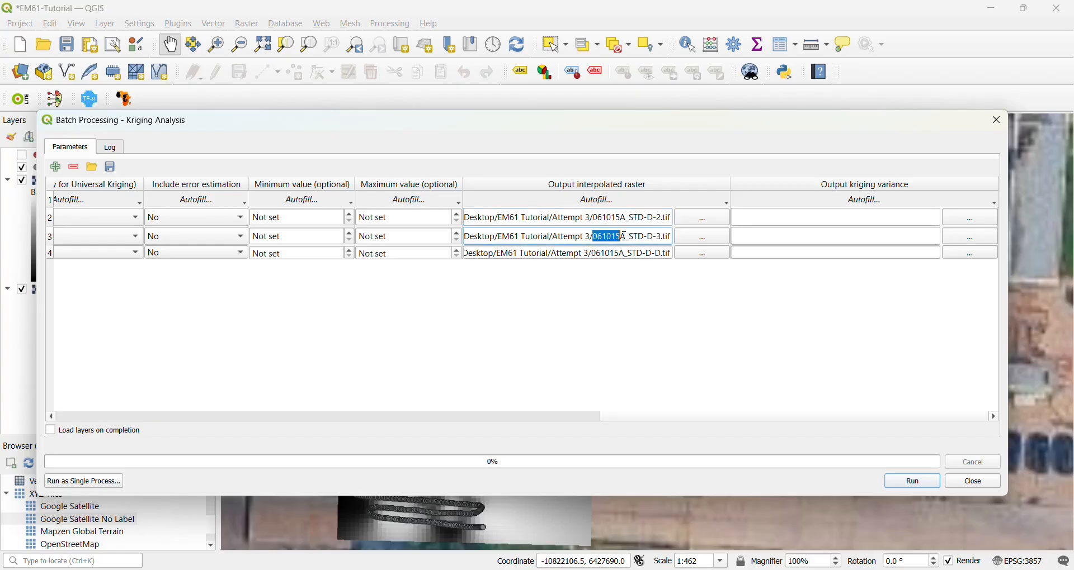
click(629, 237)
drag(631, 236, 664, 236)
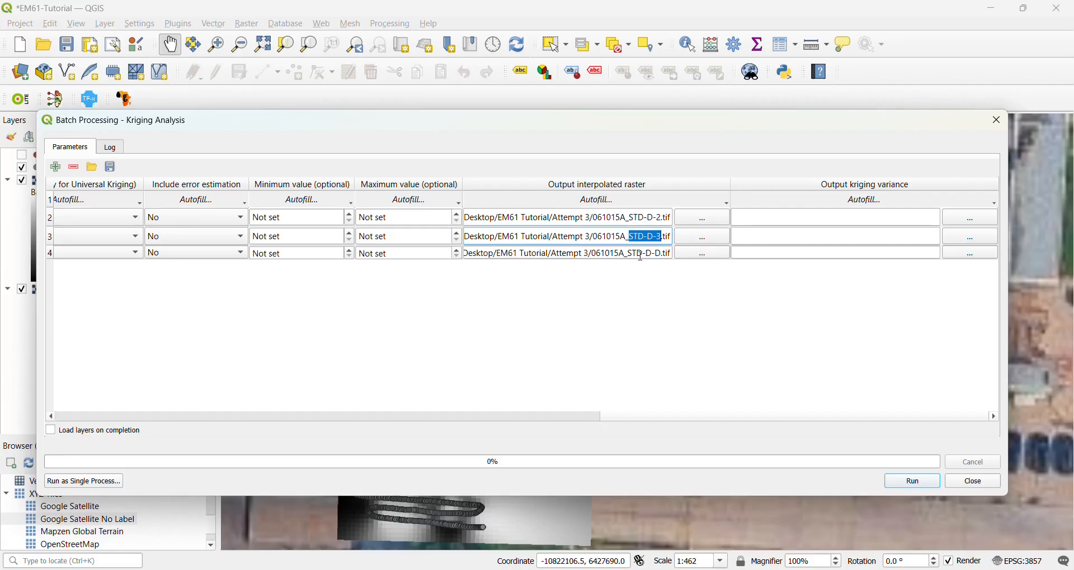
click(768, 369)
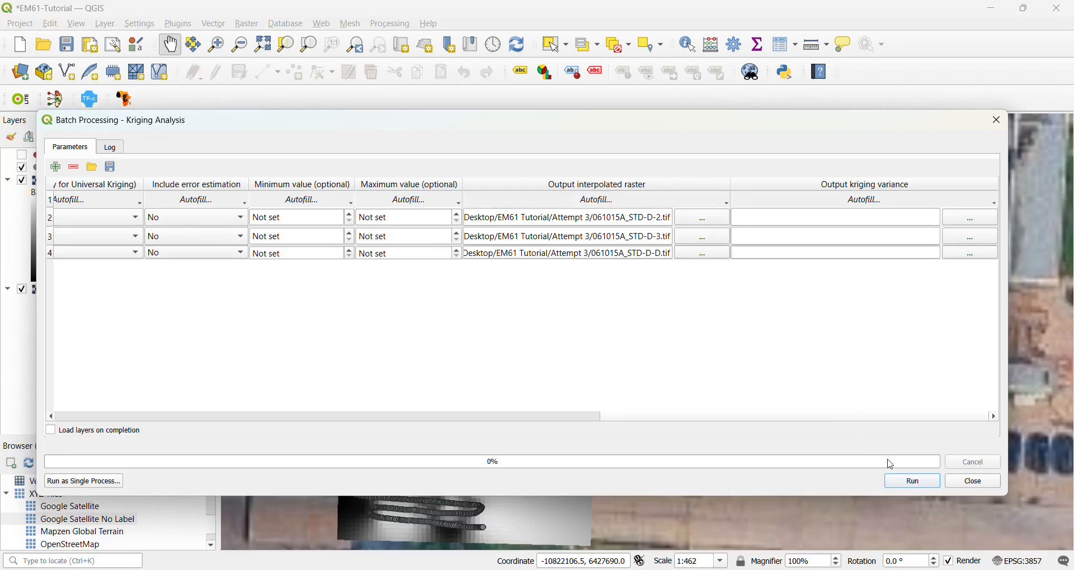
click(913, 482)
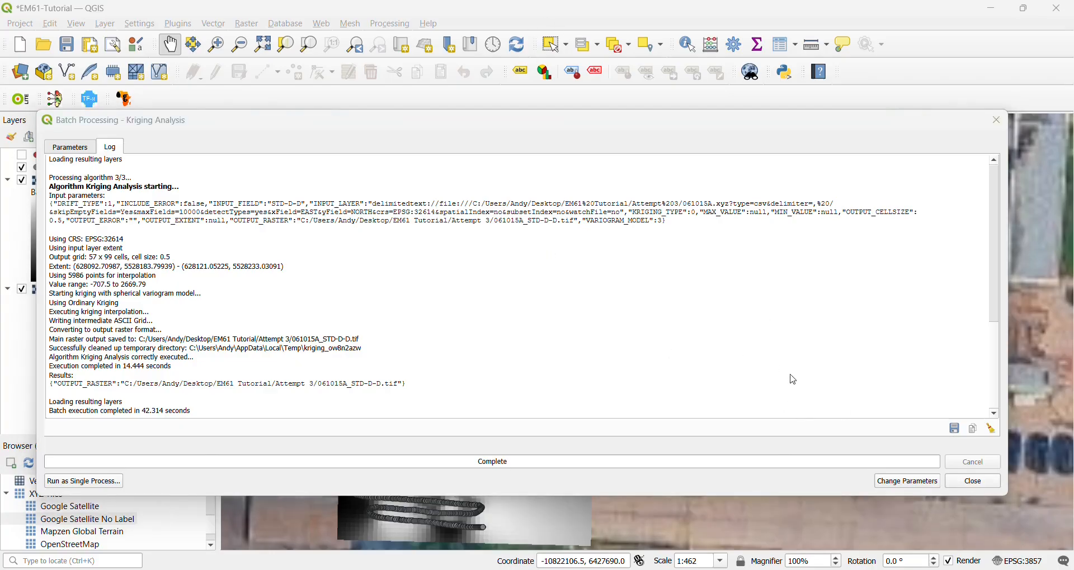
Close the batch processing dialog and hide the 061015A_STD-D-1 raster layer
click(976, 484)
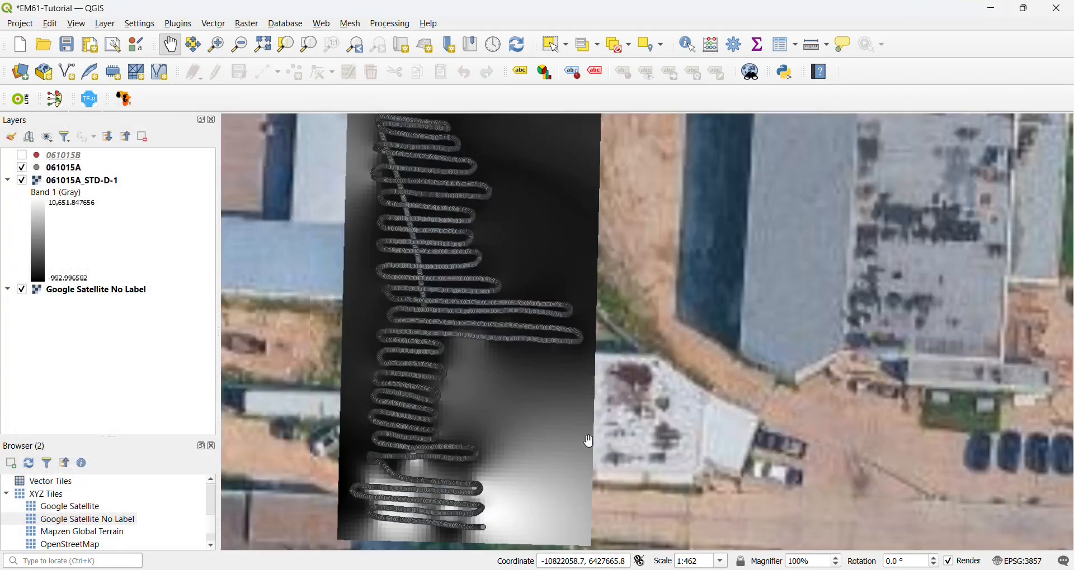
drag(492, 372, 616, 387)
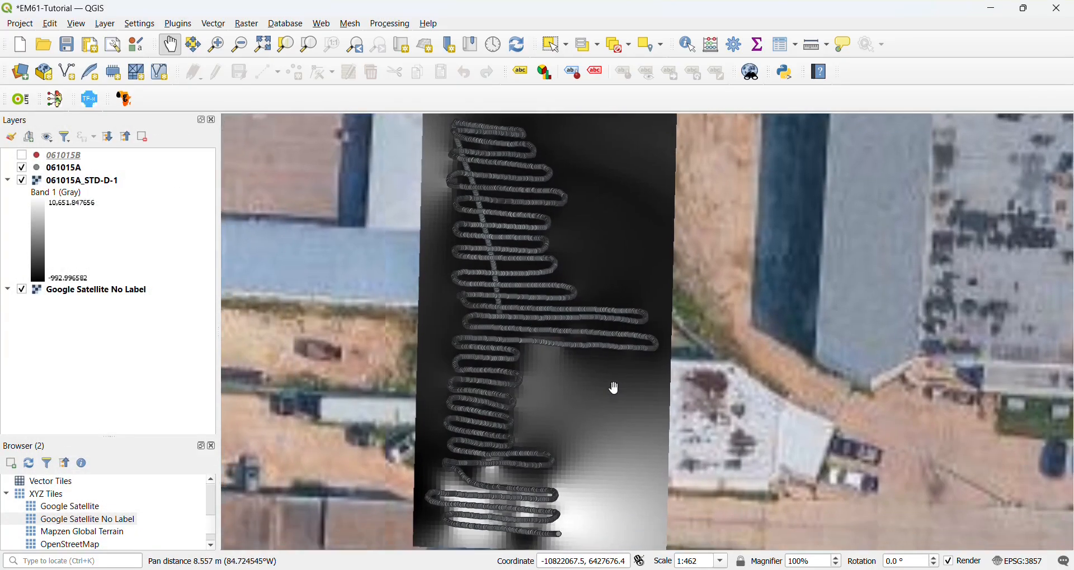
click(23, 181)
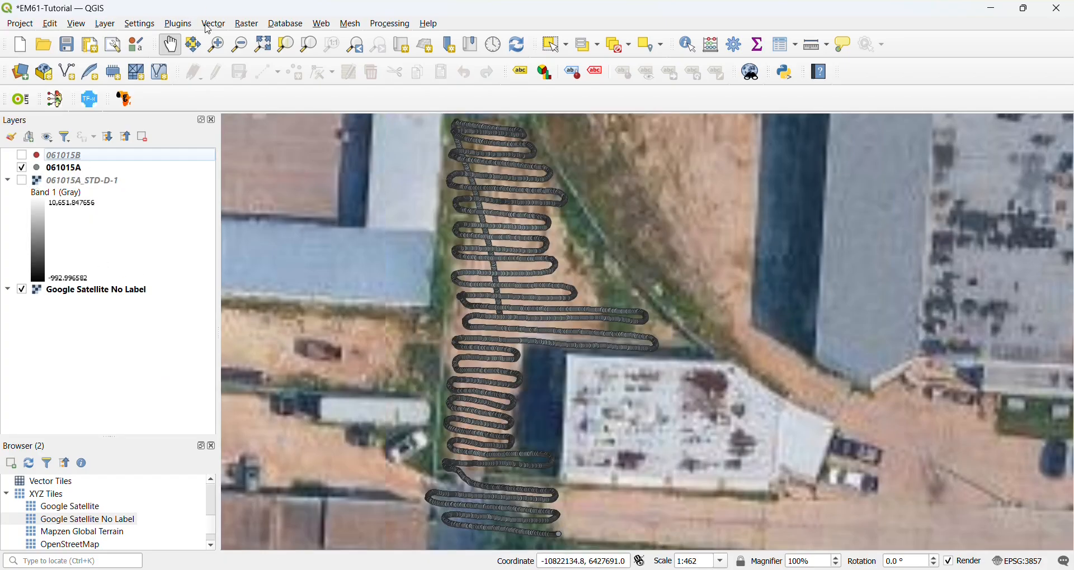
Add 061015A_STD-D-2.tif, 061015A_STD-D-3.tif and 061015A_STD-D-D.tif from the Attempt 3 folder as raster layers and close the data source manager
click(249, 24)
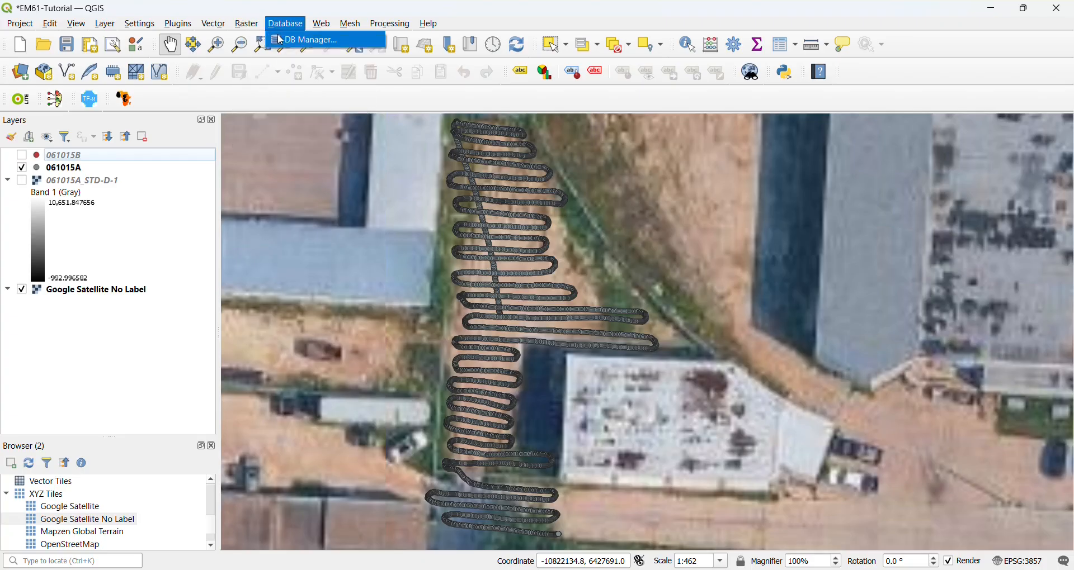
mouse_move(115, 25)
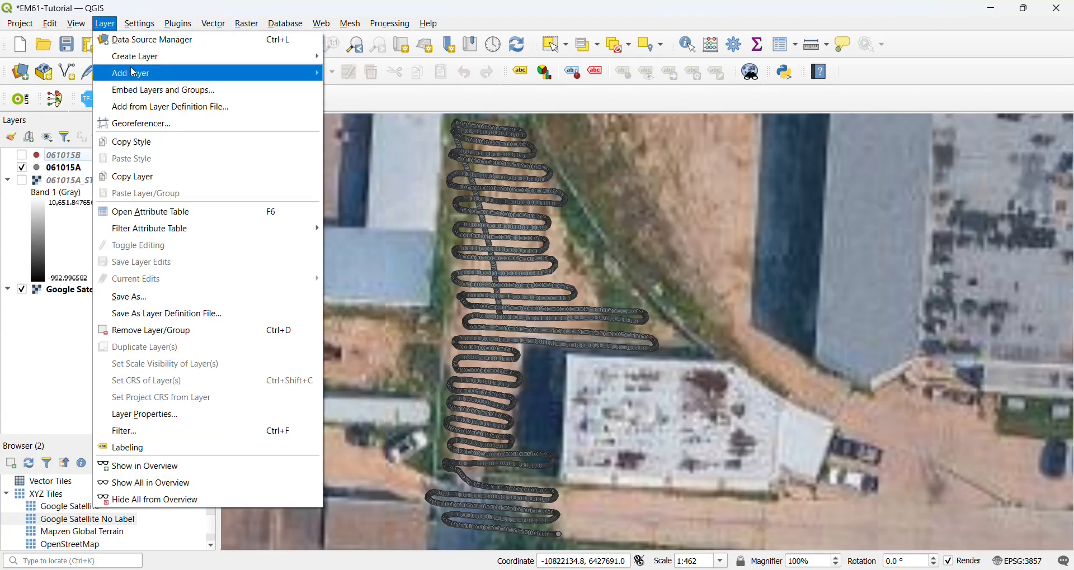
mouse_move(231, 74)
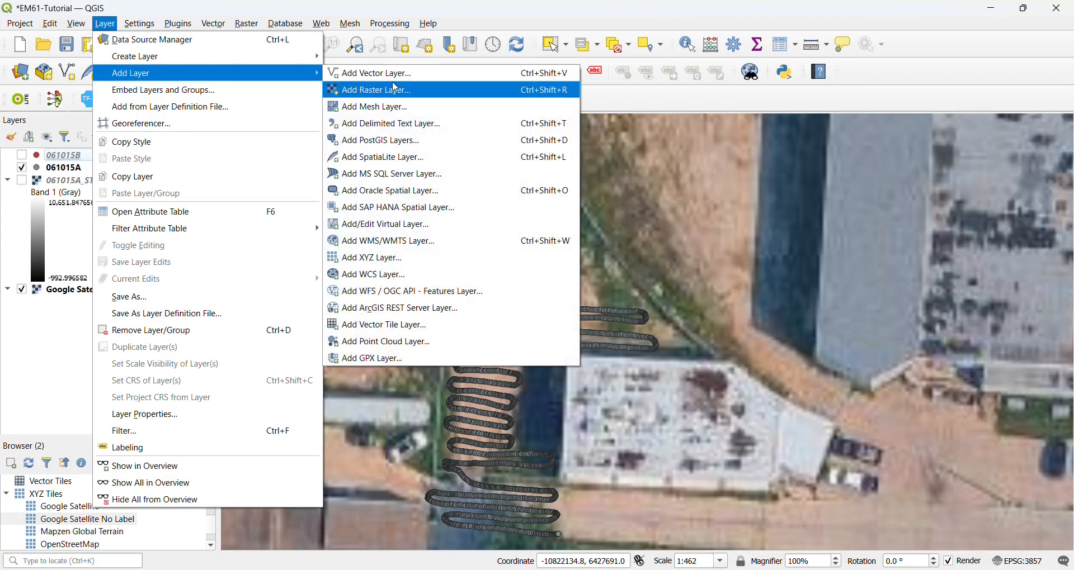
click(425, 95)
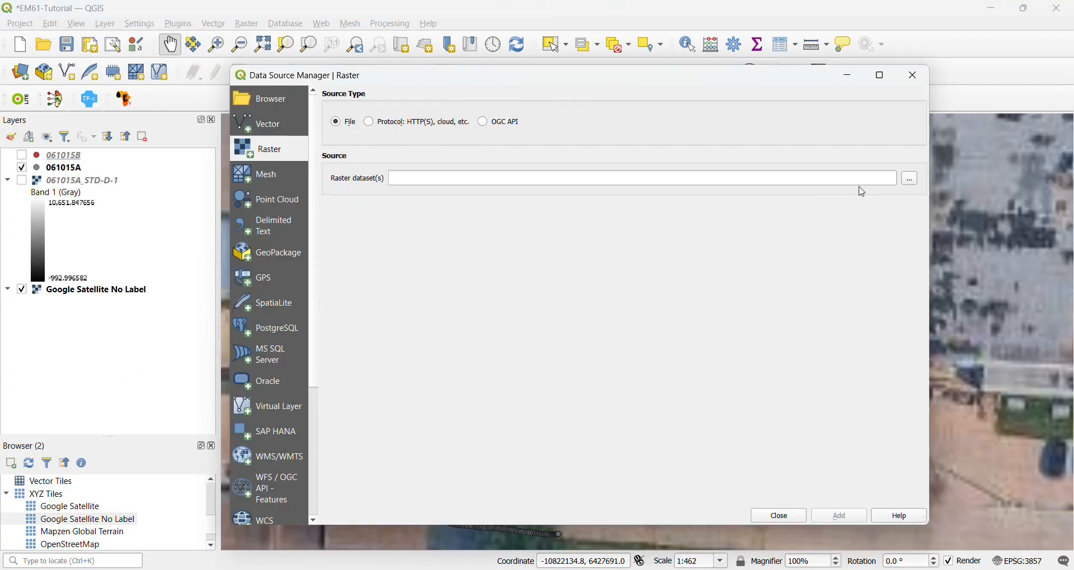
click(911, 180)
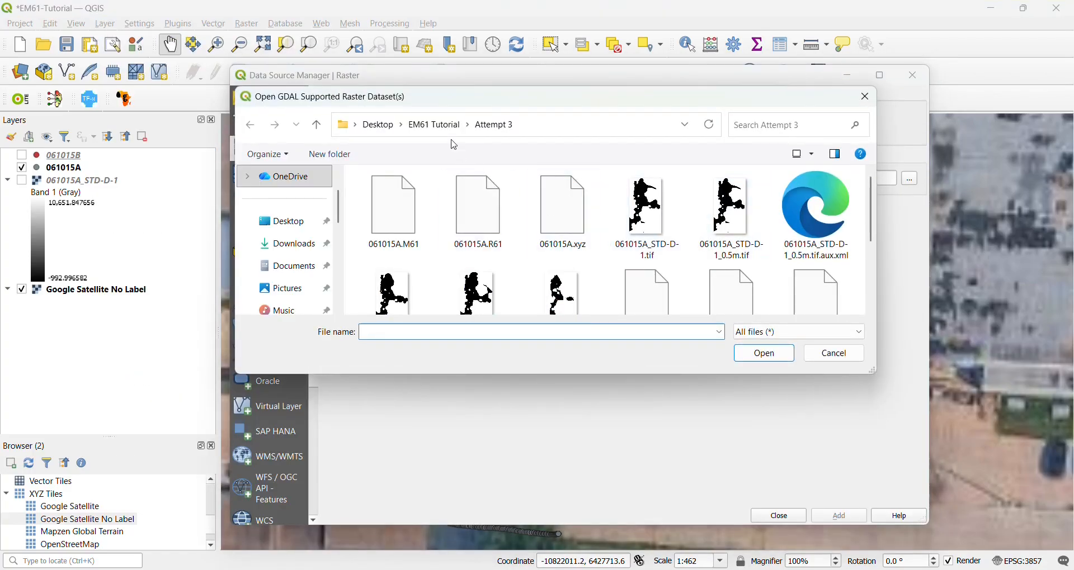
drag(874, 371, 992, 513)
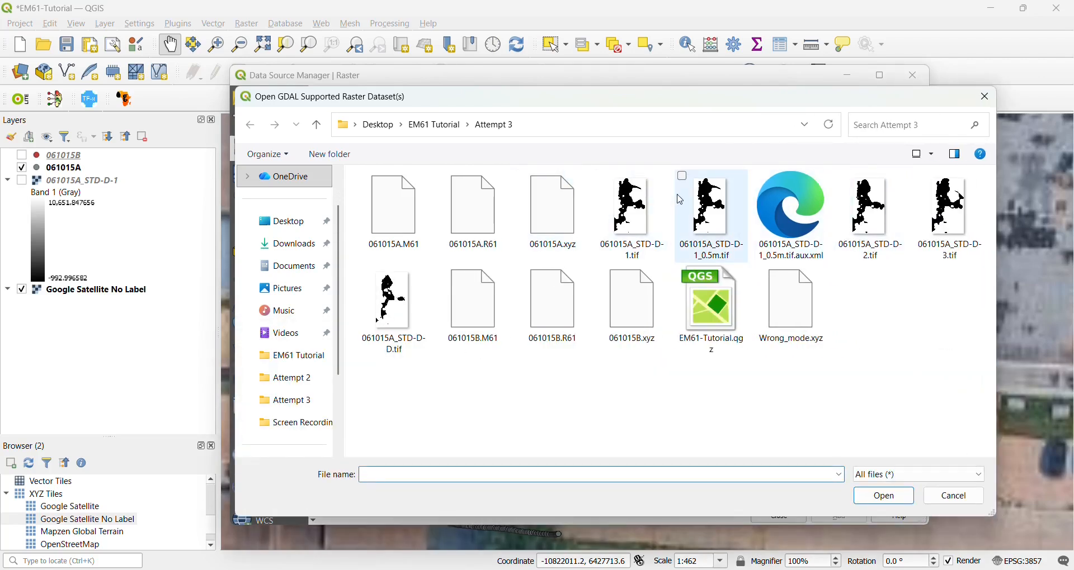
click(876, 218)
ctrl+click(947, 218)
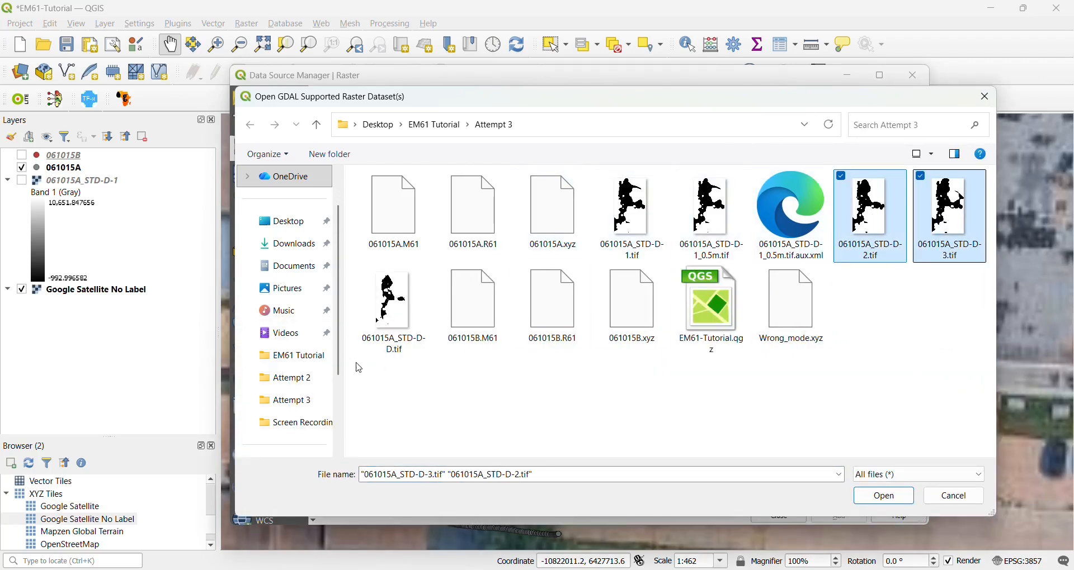
ctrl+click(375, 310)
click(877, 498)
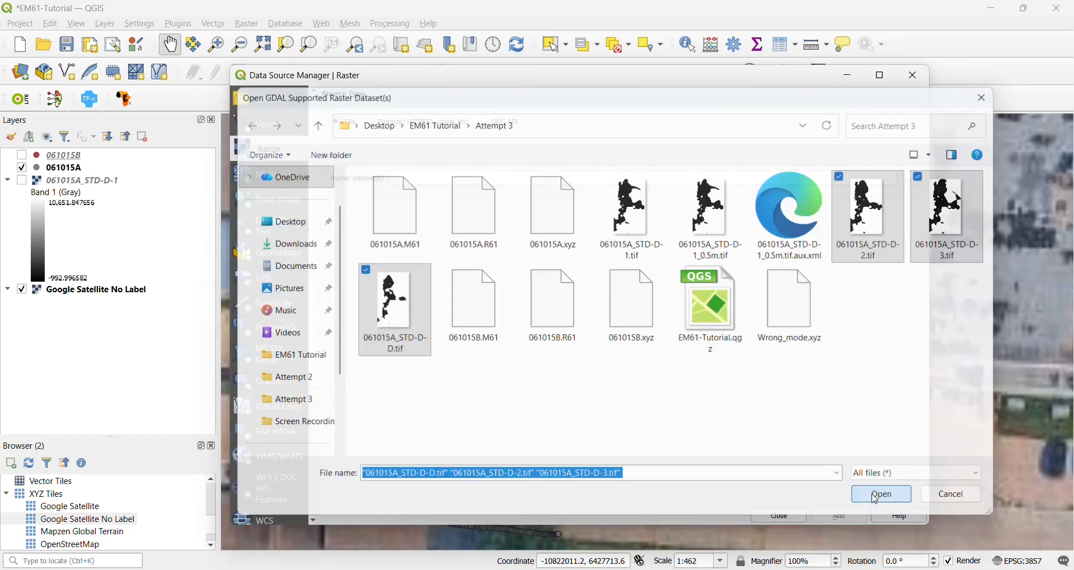
click(839, 516)
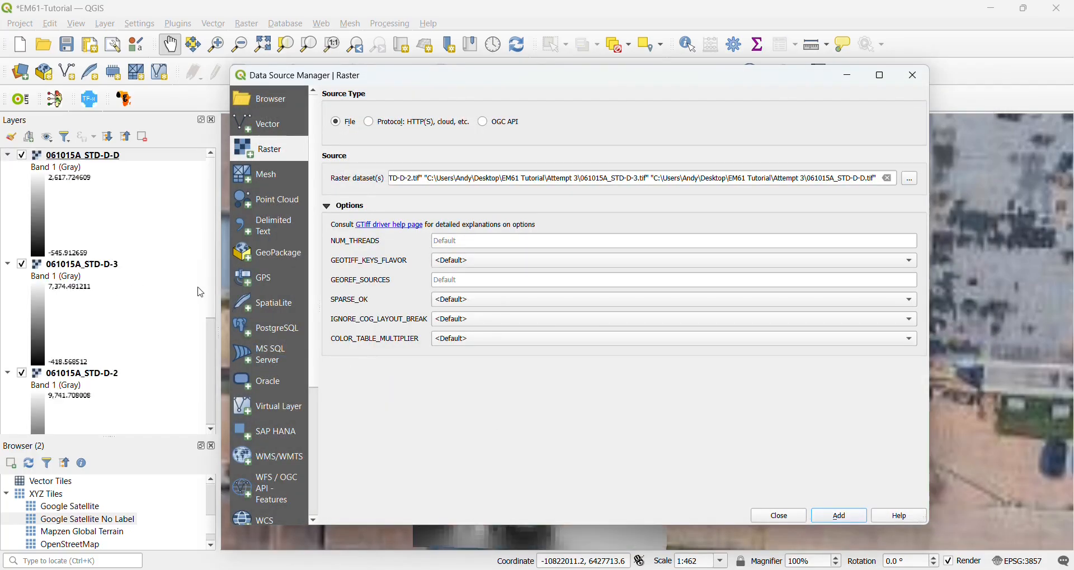
click(912, 75)
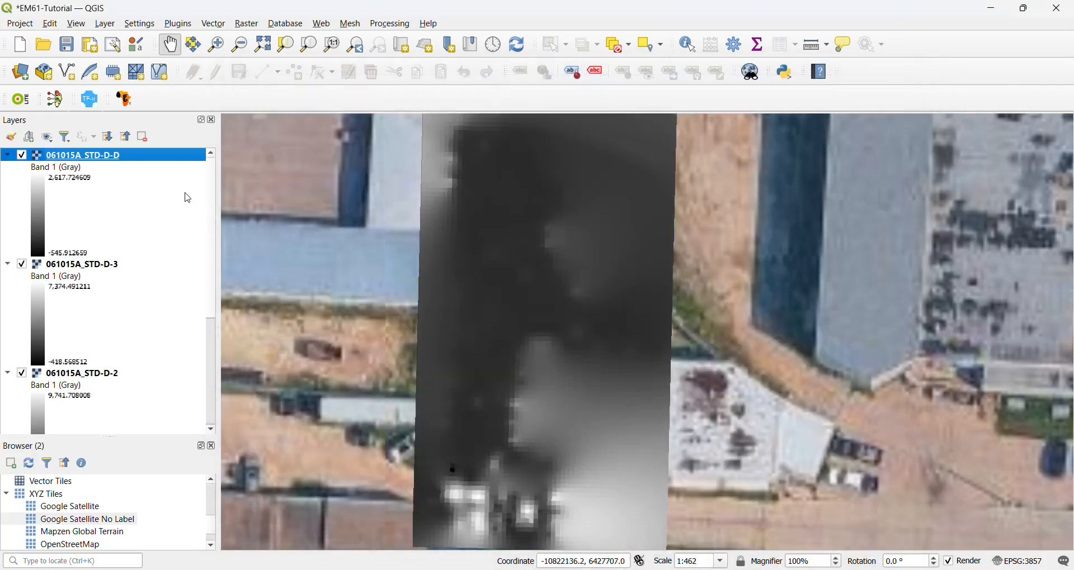
Collapse the legends of the four 061015A_STD rasters and move the D-D, D-3 and D-2 layers between 061015A_STD-D-1 and Google Satellite No Label
click(8, 155)
click(7, 168)
click(7, 180)
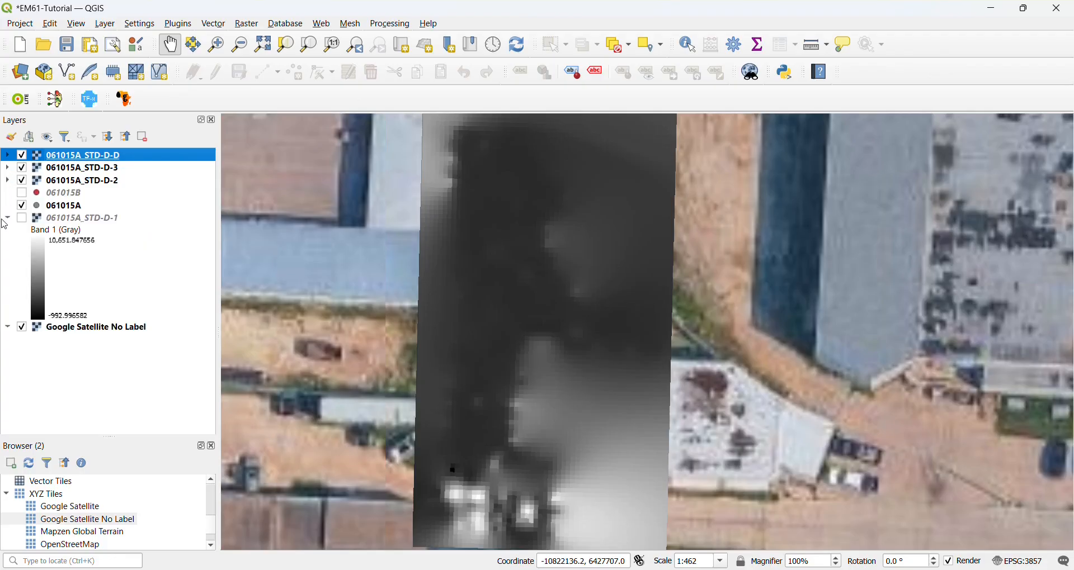
click(6, 219)
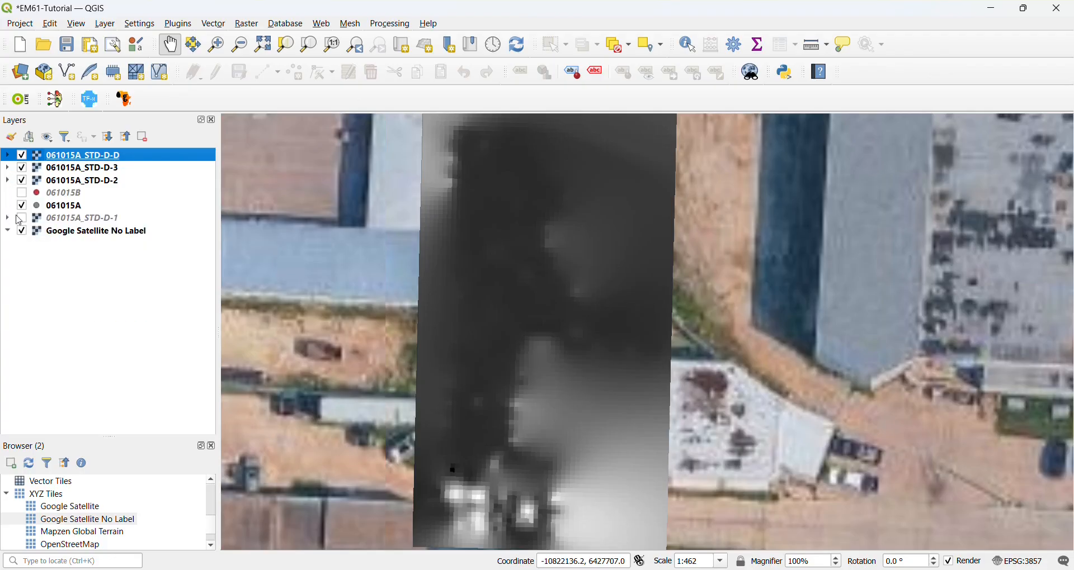
shift+click(74, 182)
drag(81, 184, 83, 229)
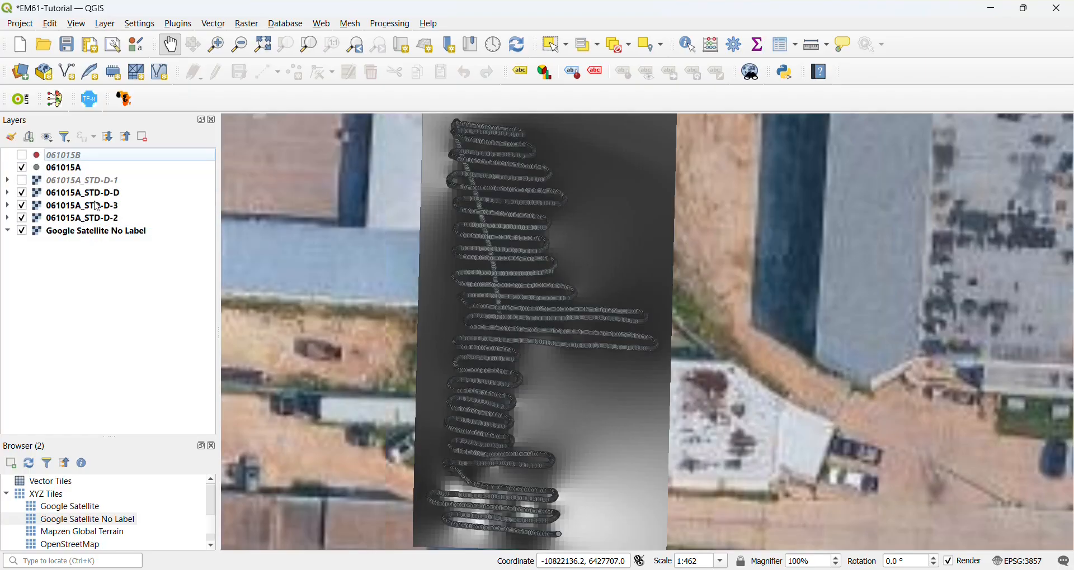
Hide the D-D, D-3 and D-2 rasters and reorder the raster layers from top down as D-1, D-2, D-3, D-D
click(32, 195)
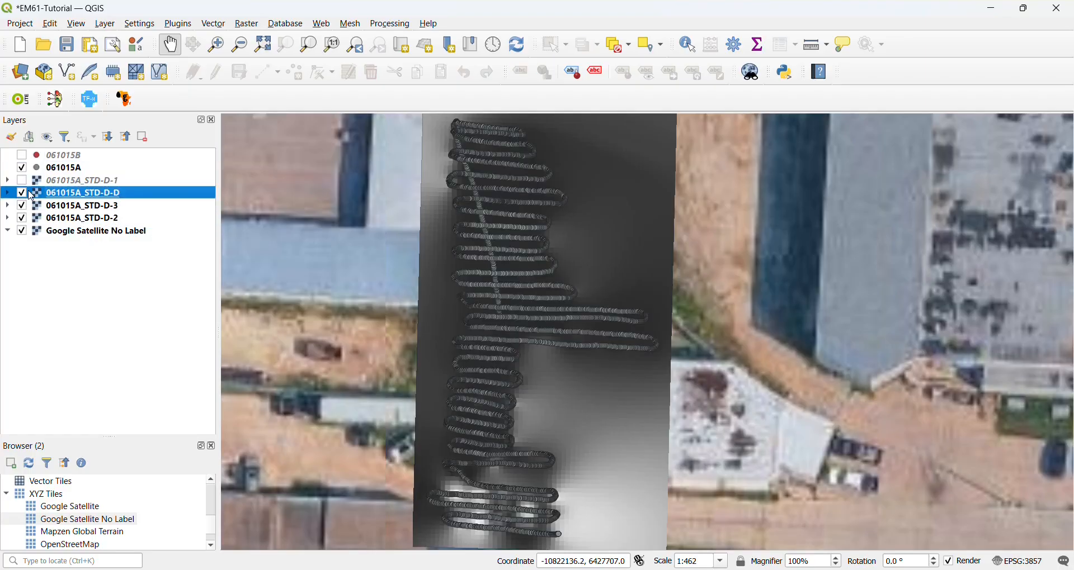
click(22, 193)
click(22, 206)
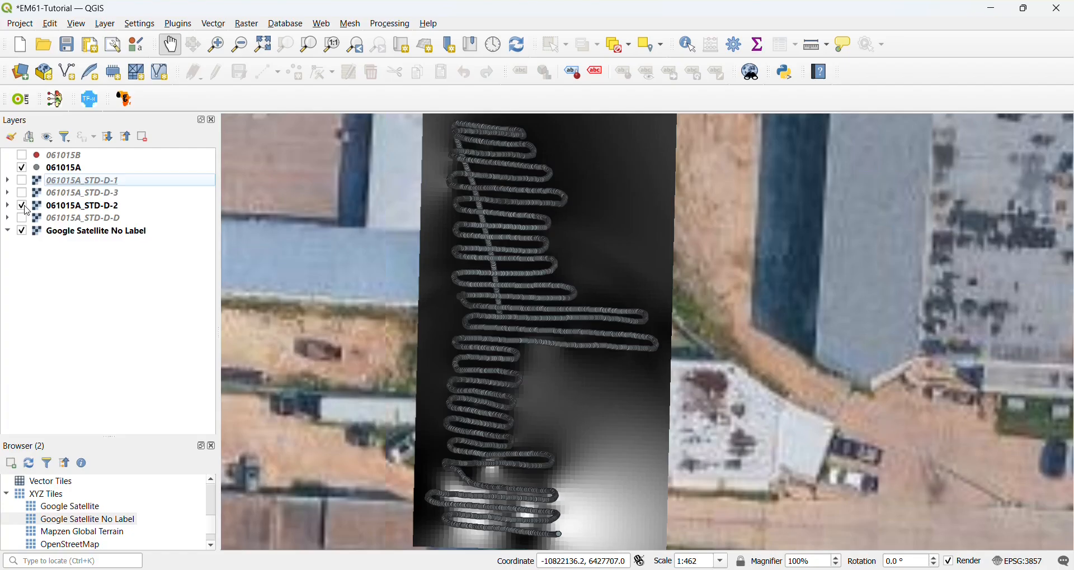
click(23, 205)
click(51, 205)
click(62, 193)
drag(38, 192, 39, 211)
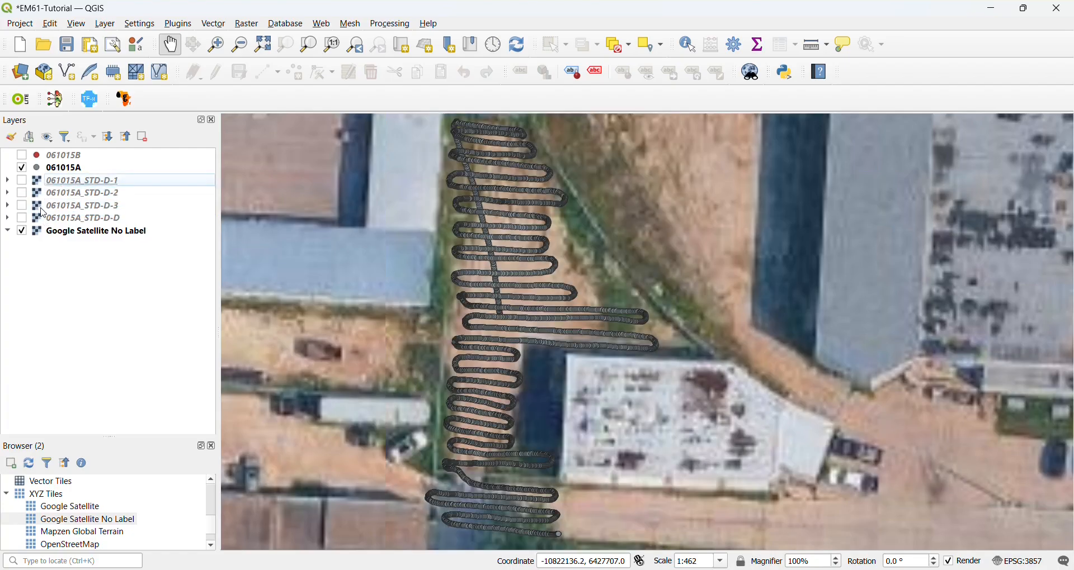
Compare the rasters beneath the survey points by showing 061015A_STD-D-1 alone and switching to 061015A_STD-D-2
click(25, 183)
click(22, 181)
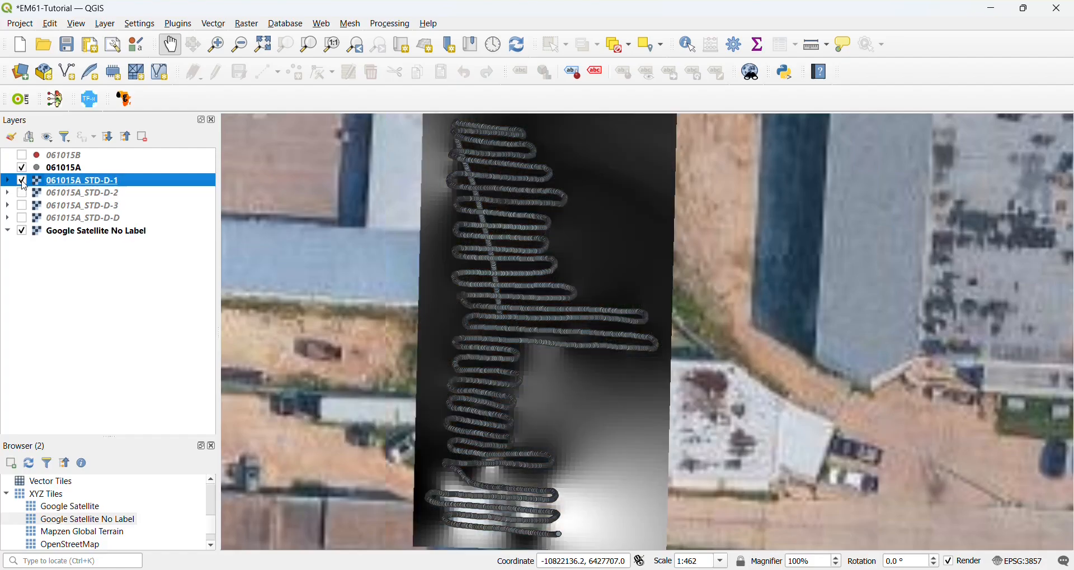
click(23, 182)
click(24, 194)
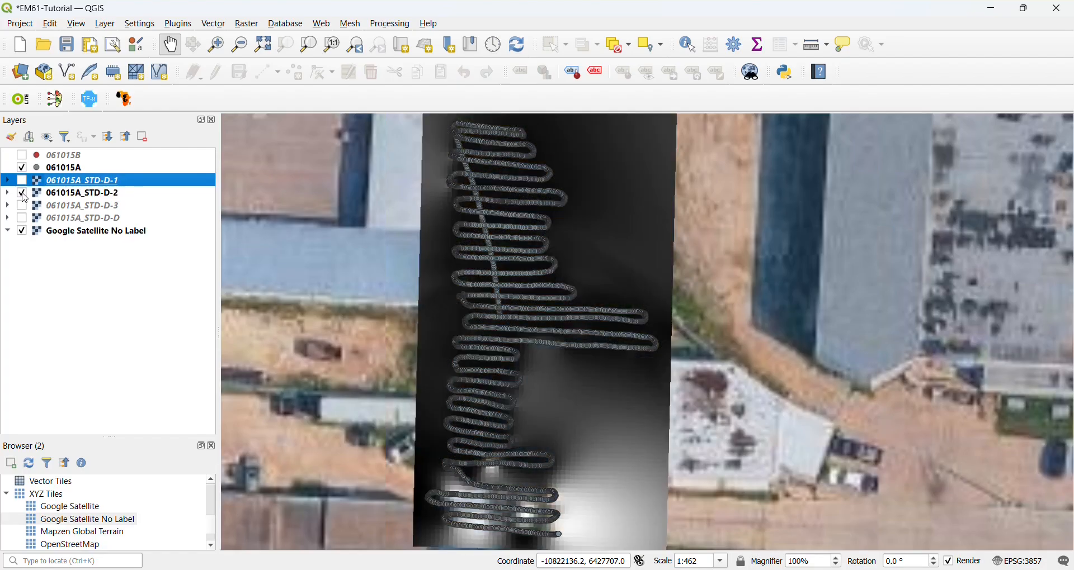
Compare the 061015A rasters STD-D-2, STD-D-3 and STD-D-D one at a time on the map, leaving all of them hidden
click(23, 195)
click(23, 207)
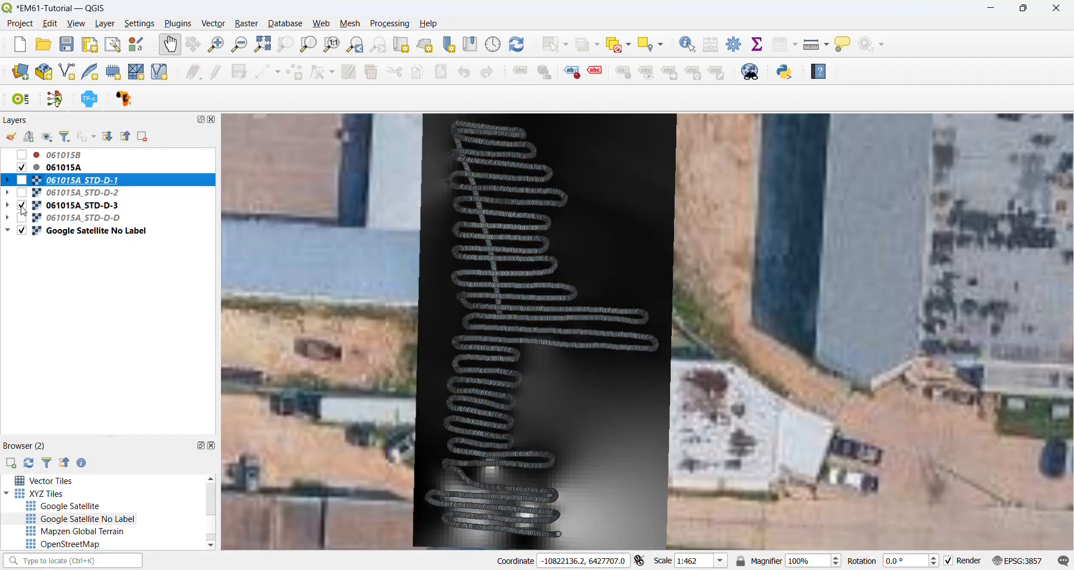
click(23, 207)
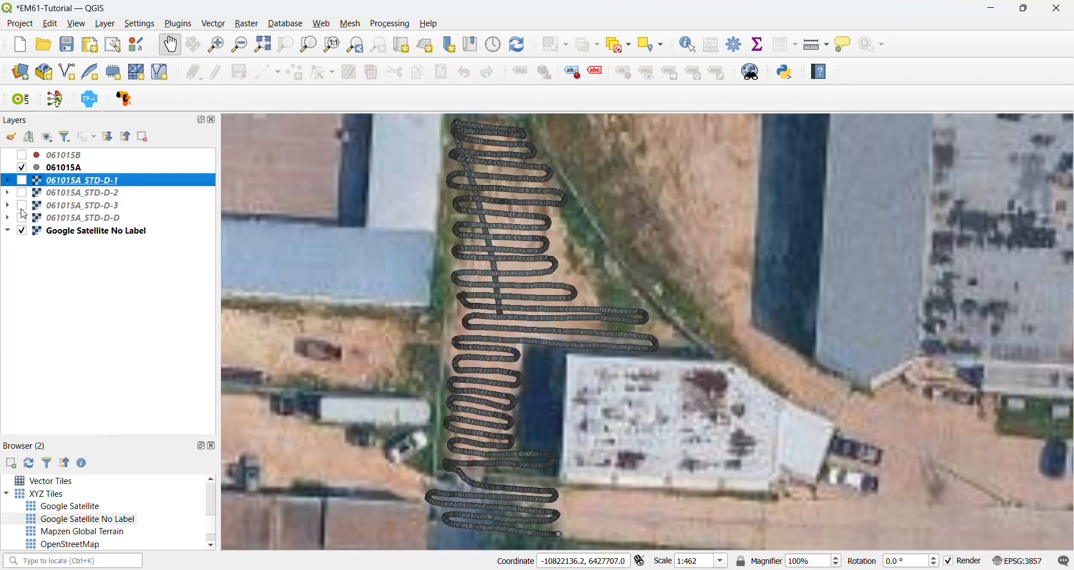
click(23, 220)
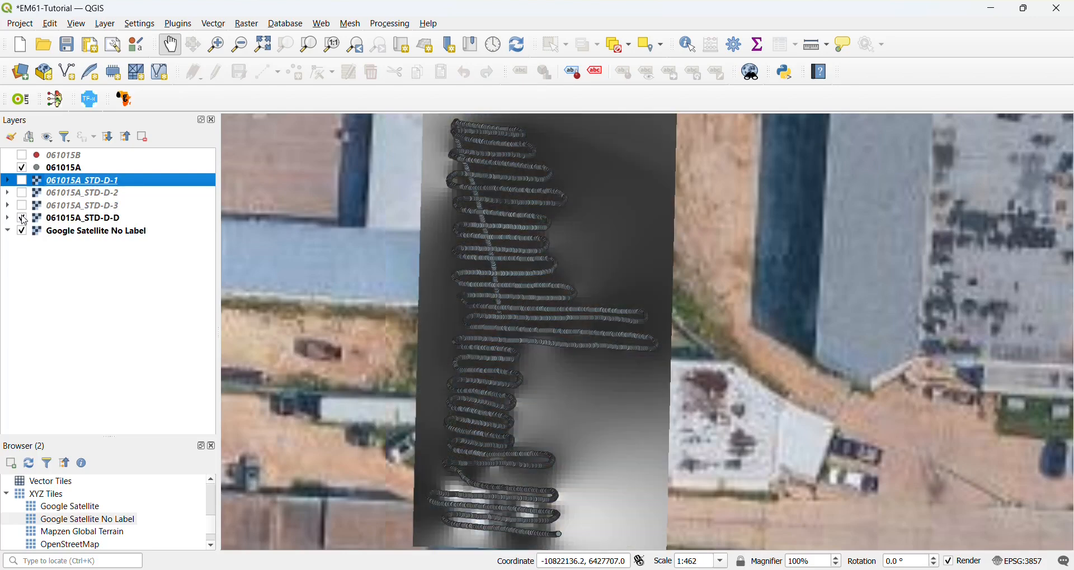
click(23, 219)
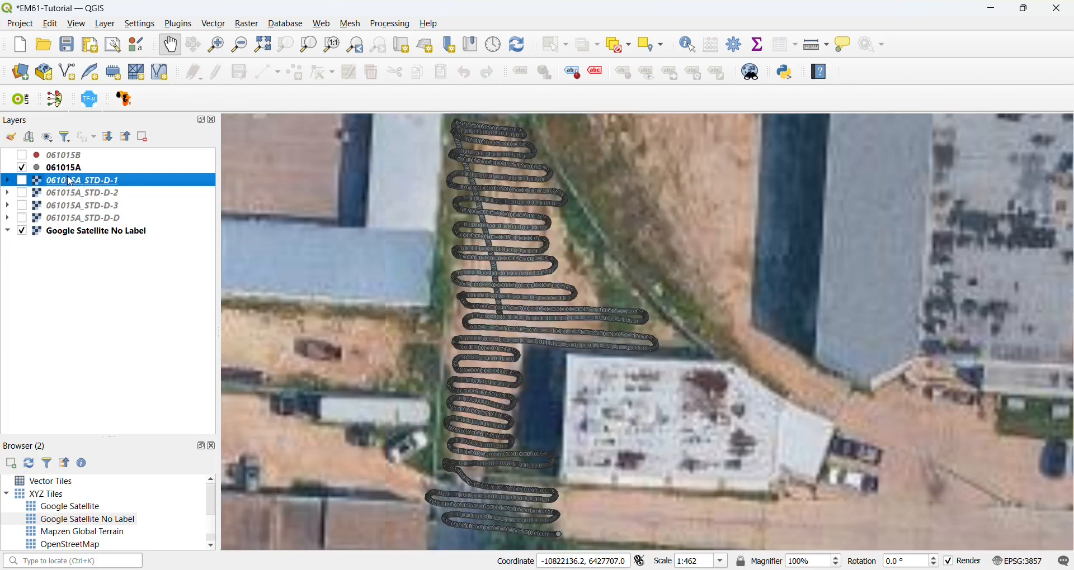
Add a new top-level layer group named 061015A
click(64, 267)
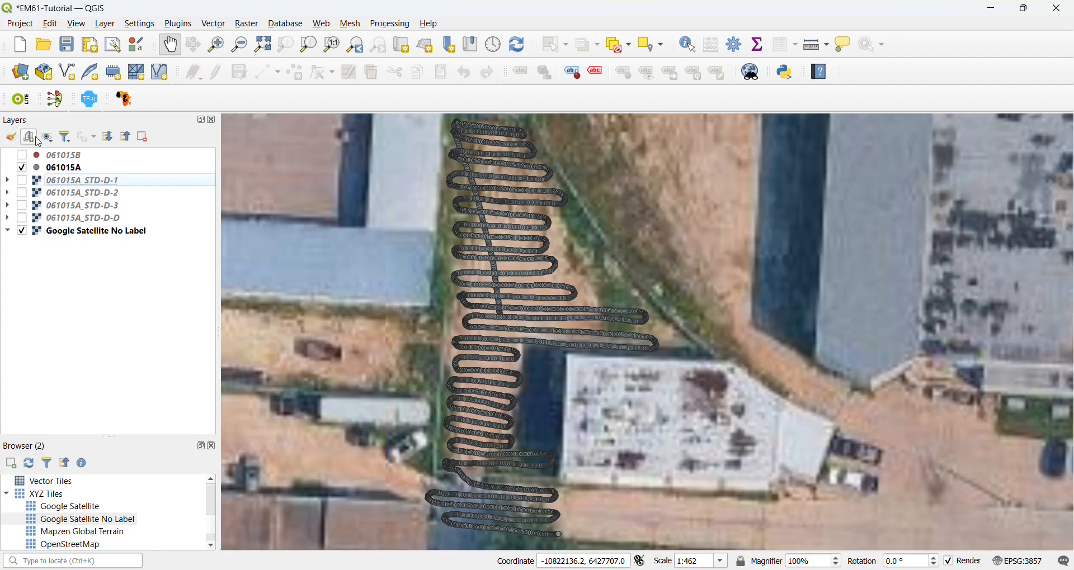
right_click(55, 258)
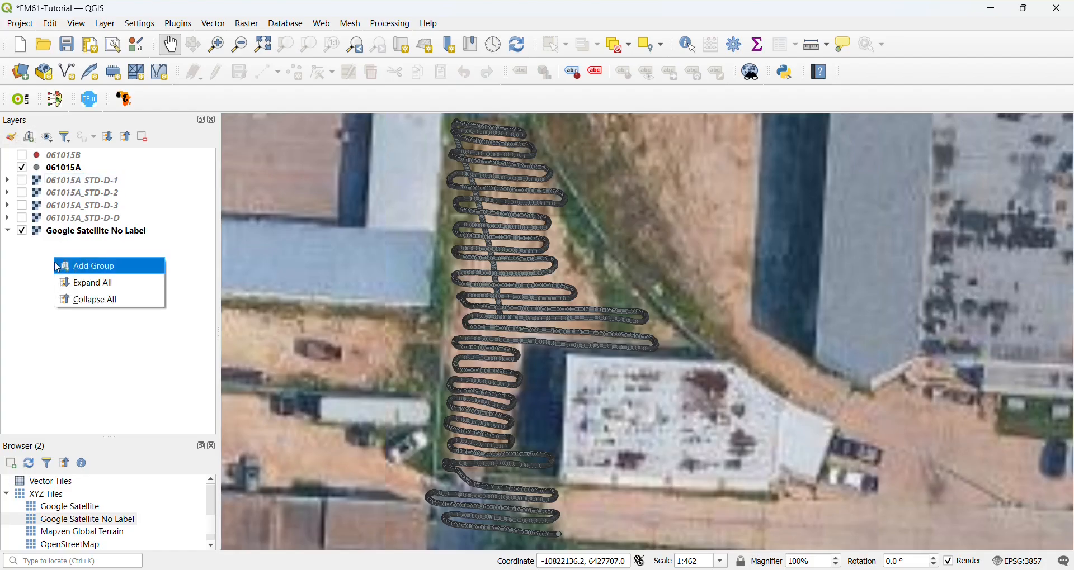
click(112, 271)
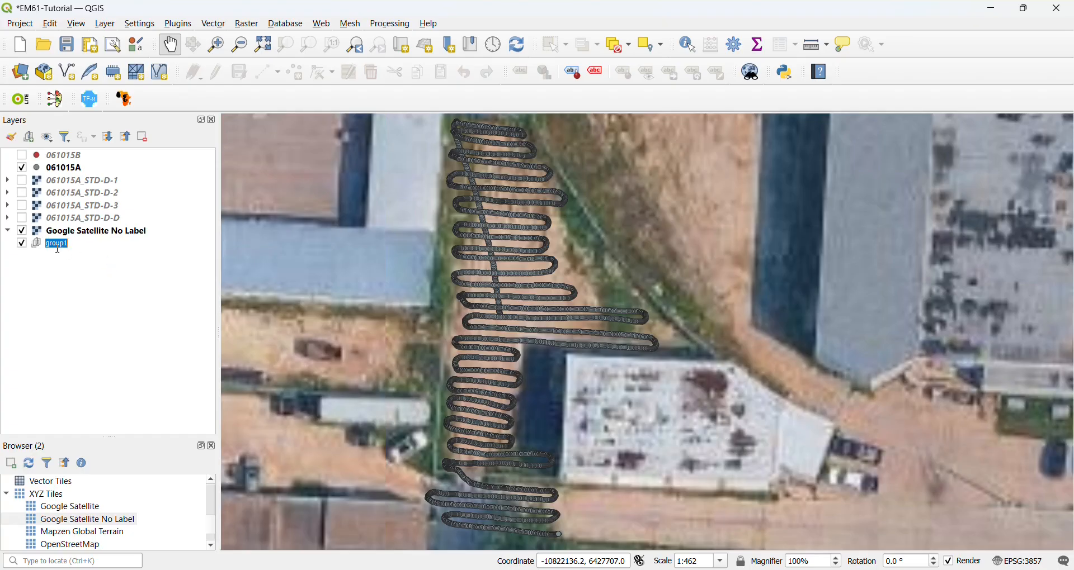
text(061015A)
key(Return)
Move the 061015A point layer and its four STD-D rasters into the 061015A group
click(65, 168)
shift+click(66, 218)
drag(66, 170, 67, 252)
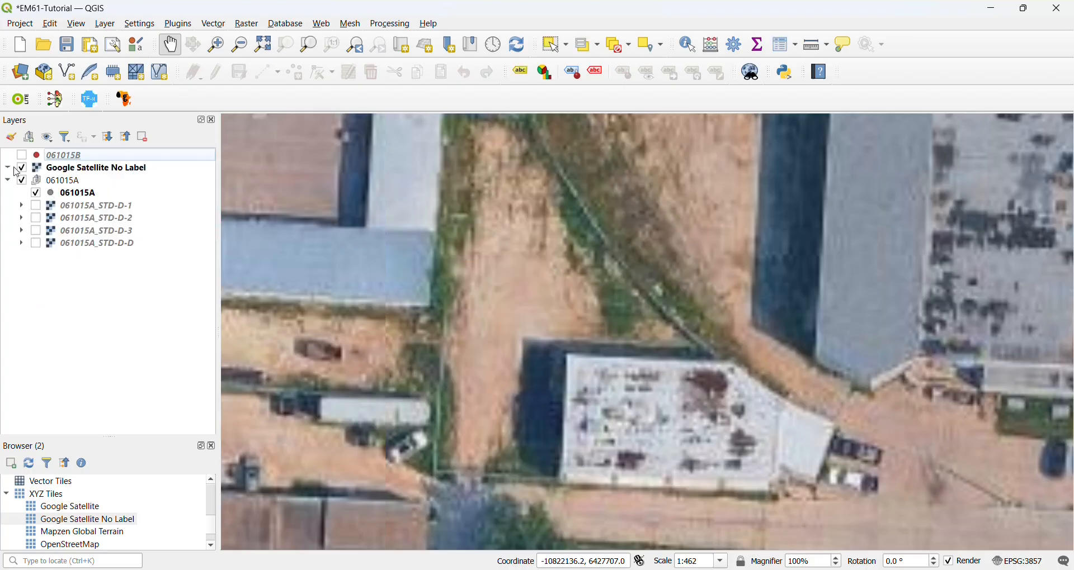
Collapse the 061015A group and place it above the Google Satellite No Label layer
click(7, 183)
click(66, 182)
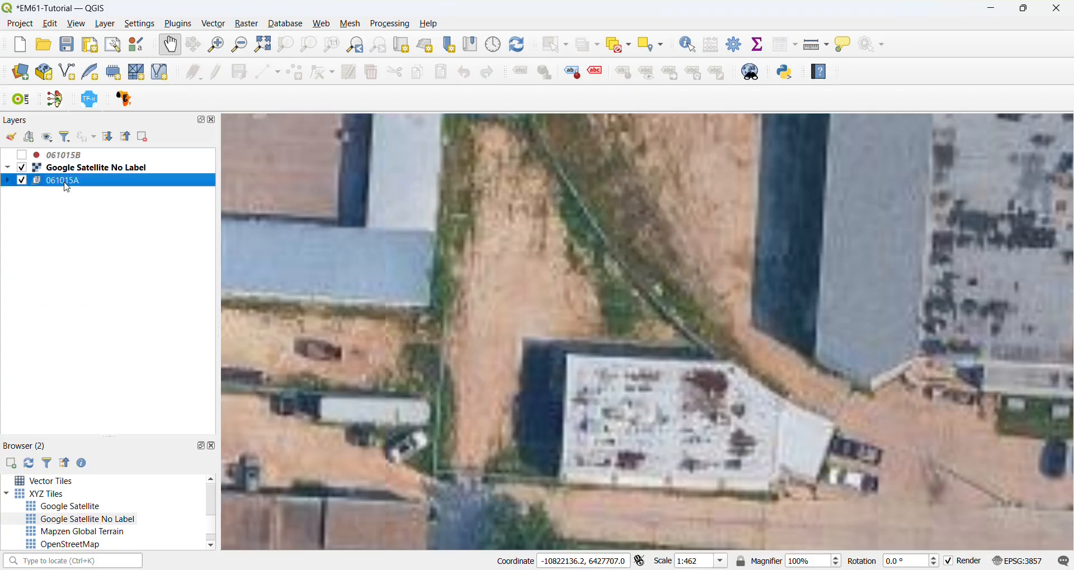
drag(61, 185, 63, 162)
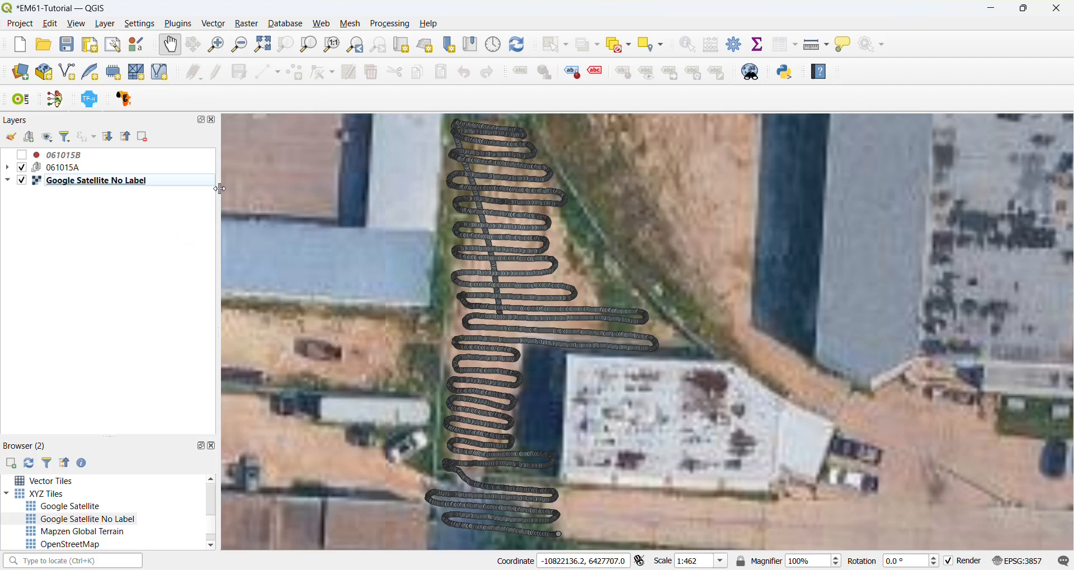
Open ArcGeek Calculator's Kriging Analysis as a batch process for the 061015B layer, with three extra rows added
click(87, 159)
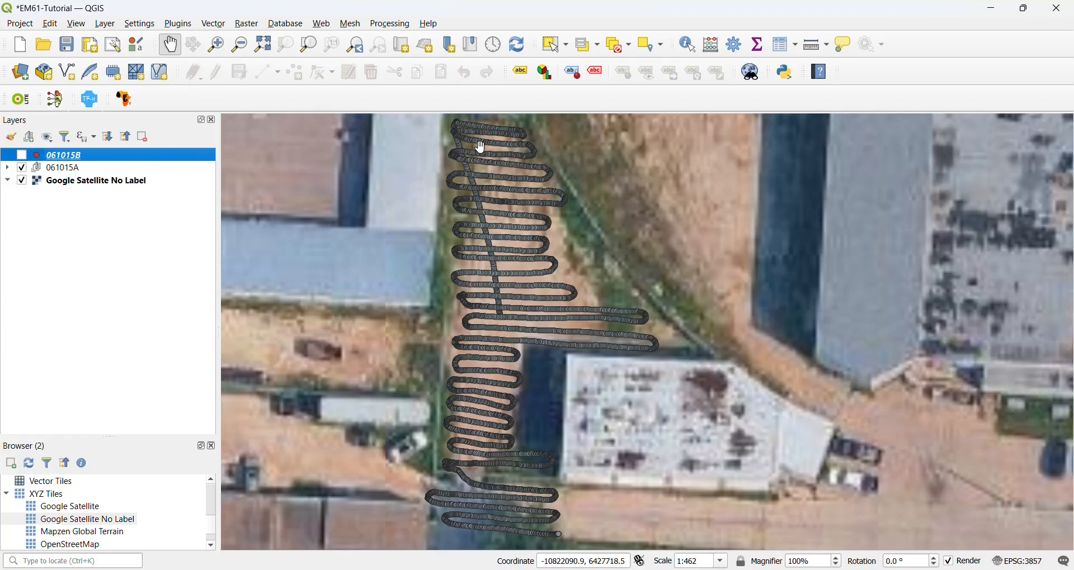
click(177, 23)
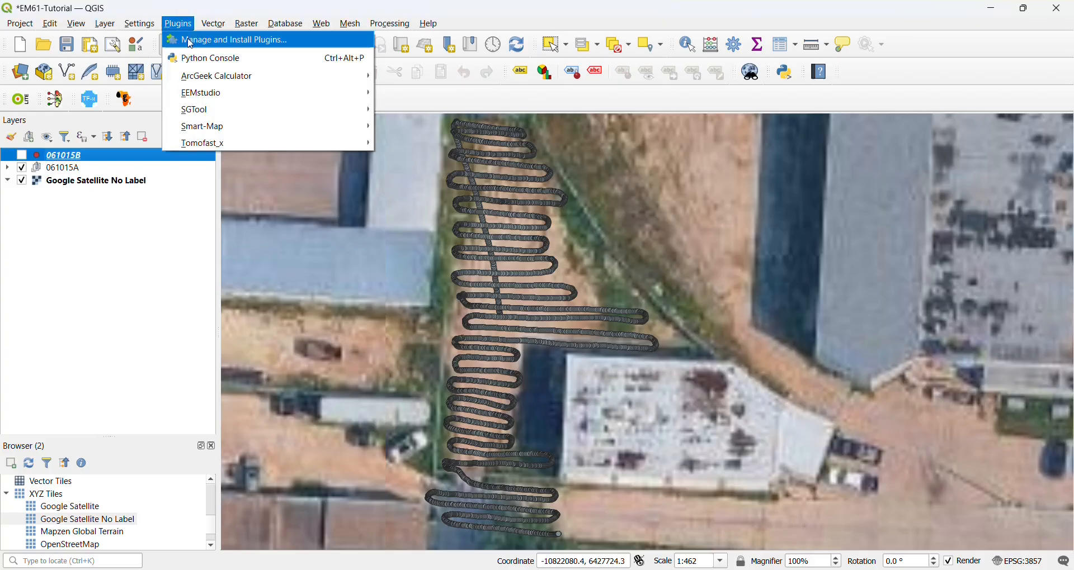
mouse_move(213, 74)
click(414, 380)
click(110, 240)
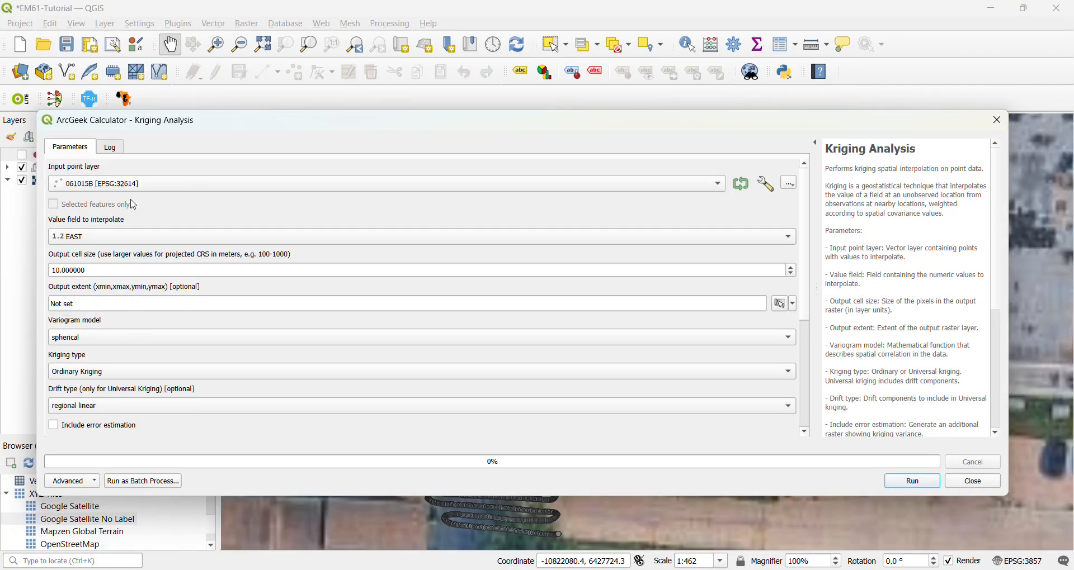
click(143, 481)
click(56, 168)
click(56, 168)
click(56, 168)
Assign the value fields STD-4-1, STD-4-2, STD-4-3 and STD-4-4 to the four kriging batch rows
drag(158, 185, 241, 184)
click(292, 217)
click(291, 259)
click(293, 237)
click(295, 293)
click(297, 257)
click(298, 323)
click(296, 273)
click(289, 357)
Set the output cell size to 0.5 in all four kriging batch rows
drag(280, 417, 358, 417)
click(266, 218)
key(ctrl+a)
text(0.5)
key(ctrl+a)
double_click(277, 236)
key(ctrl+a)
text(0.5)
double_click(225, 256)
key(ctrl+a)
text(0.5)
double_click(215, 272)
key(ctrl+a)
text(0.5)
Set the first row's interpolated raster output to the base file name 061015B_.tif in the Attempt 3 folder
click(448, 369)
drag(172, 418, 559, 426)
click(752, 220)
click(211, 263)
click(204, 463)
key(shift+Left)
key(shift+Left)
key(shift+Left)
key(shift+Left)
key(shift+Left)
key(shift+Left)
key(shift+Left)
key(BackSpace)
key(Left)
key(BackSpace)
text(B)
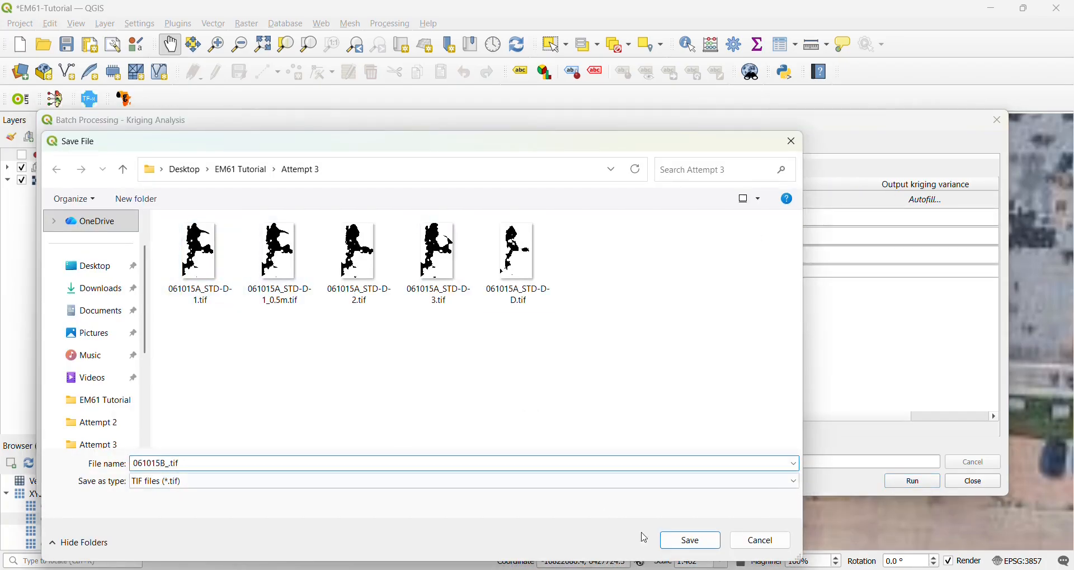
click(687, 540)
Autofill the output names with the value field, as 061015B_STD-4-1.tif to 061015B_STD-4-4.tif, and run the kriging batch
click(492, 265)
click(480, 292)
click(478, 287)
click(608, 306)
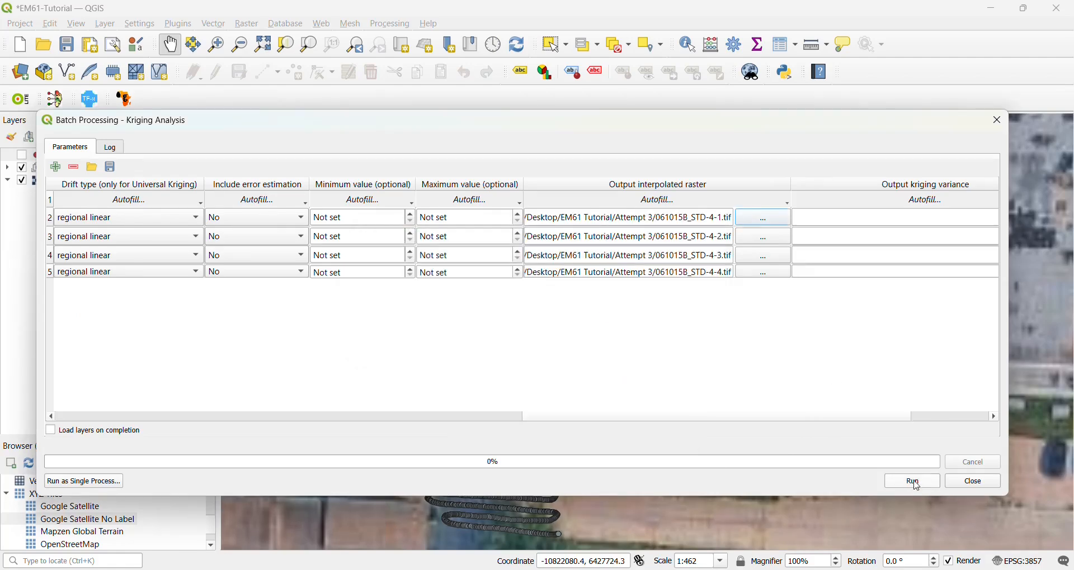
click(913, 485)
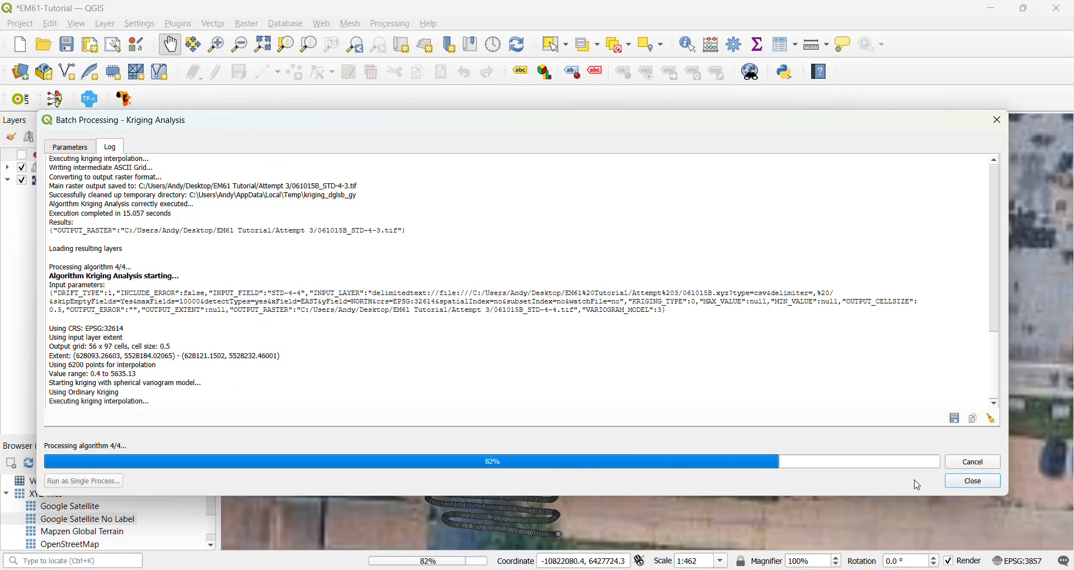
click(973, 484)
Name the new group holding the 061015B point layer 061015B
text(06101)
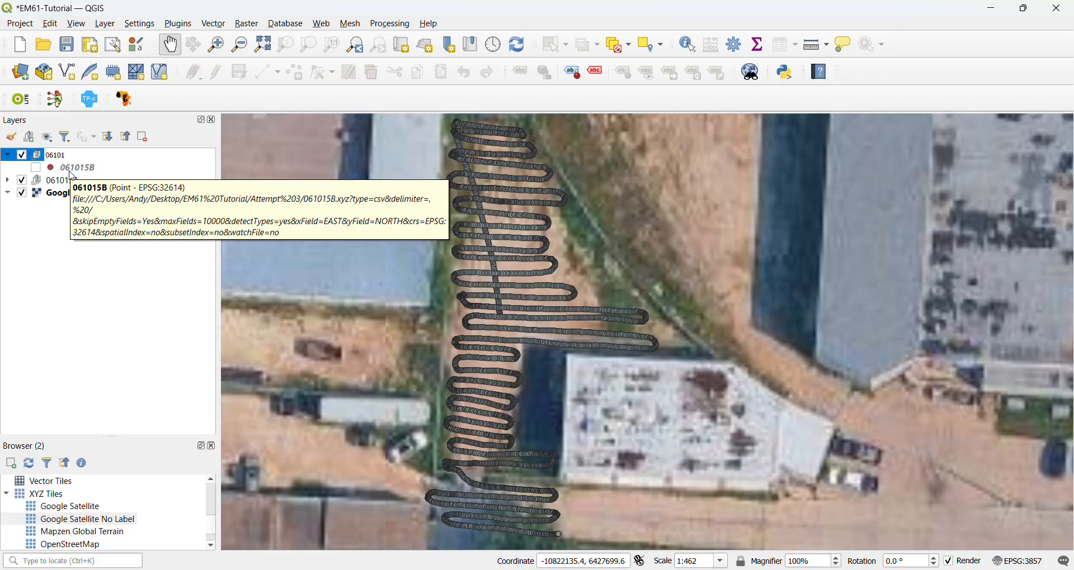
text(5B)
key(Return)
click(72, 168)
click(74, 156)
right_click(60, 154)
click(120, 217)
key(Return)
right_click(67, 181)
click(114, 259)
right_click(60, 157)
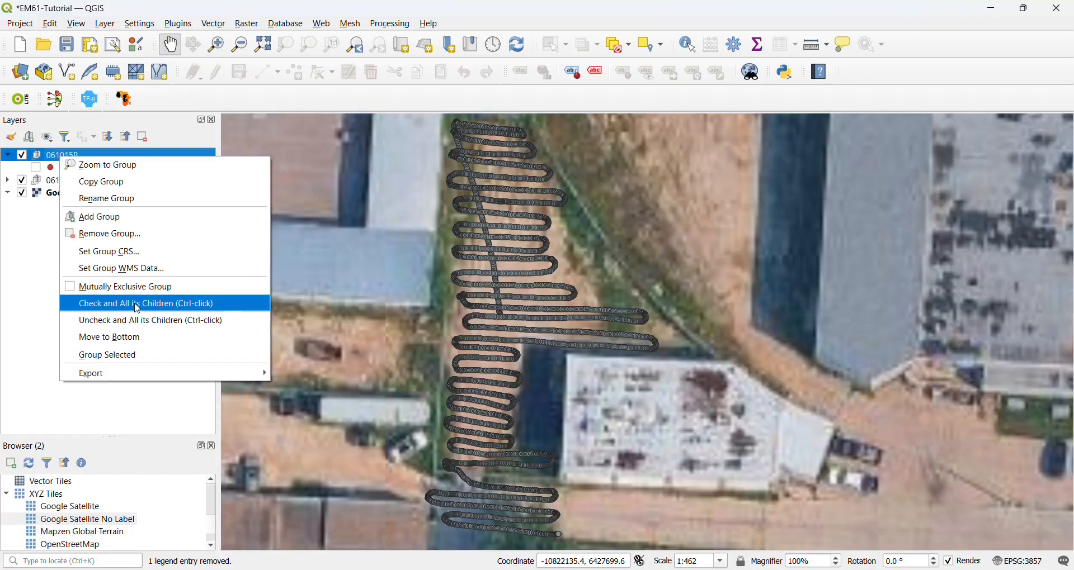
Add the four rasters 061015B_STD-4-1.tif to 061015B_STD-4-4.tif from the Attempt 3 folder to the project
click(105, 23)
click(140, 38)
click(913, 179)
click(685, 311)
shift+click(951, 304)
click(884, 496)
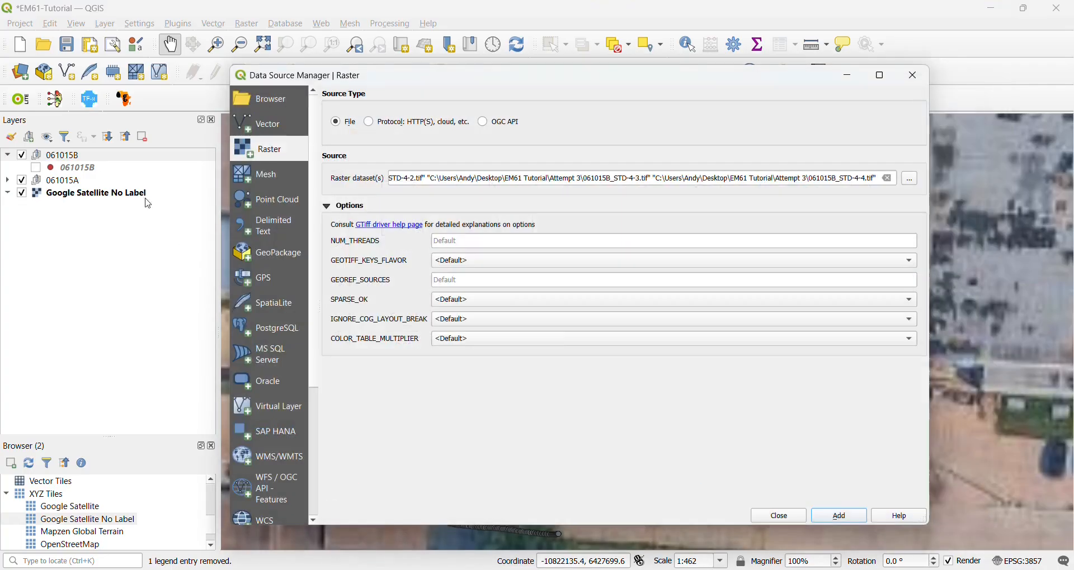
click(841, 516)
click(780, 516)
Collapse the legend entries of the four 061015B rasters in the layer tree
click(21, 167)
click(22, 180)
click(22, 193)
click(22, 205)
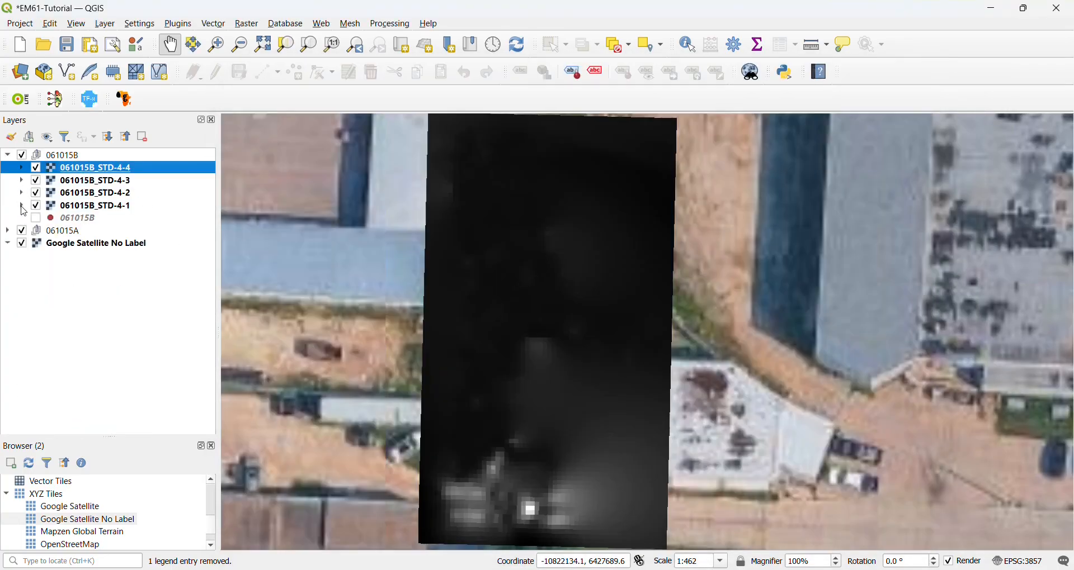
click(471, 35)
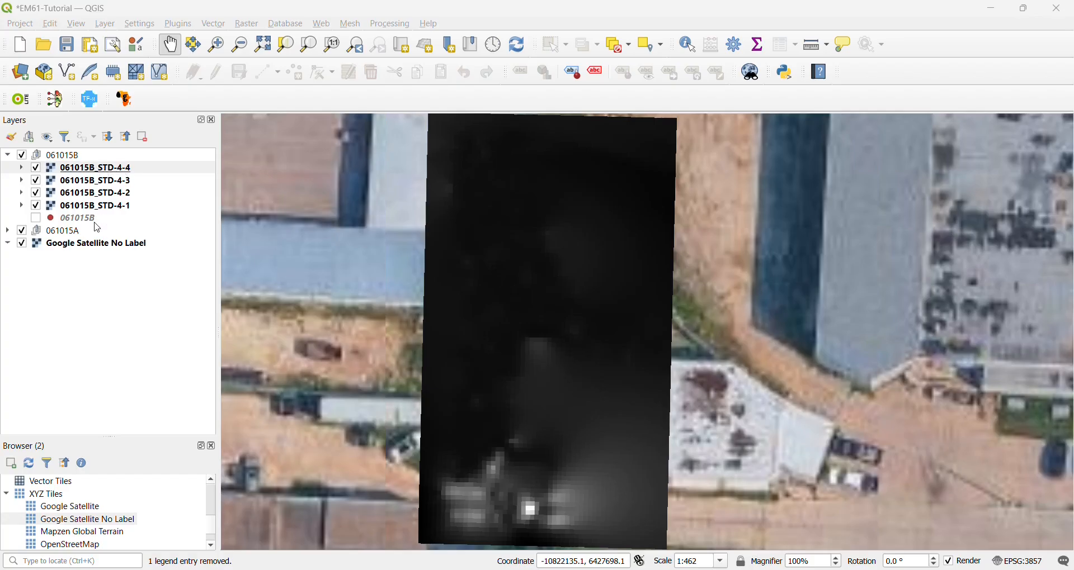
Hide the rasters 061015B_STD-4-4, 061015B_STD-4-3 and 061015B_STD-4-2
click(41, 172)
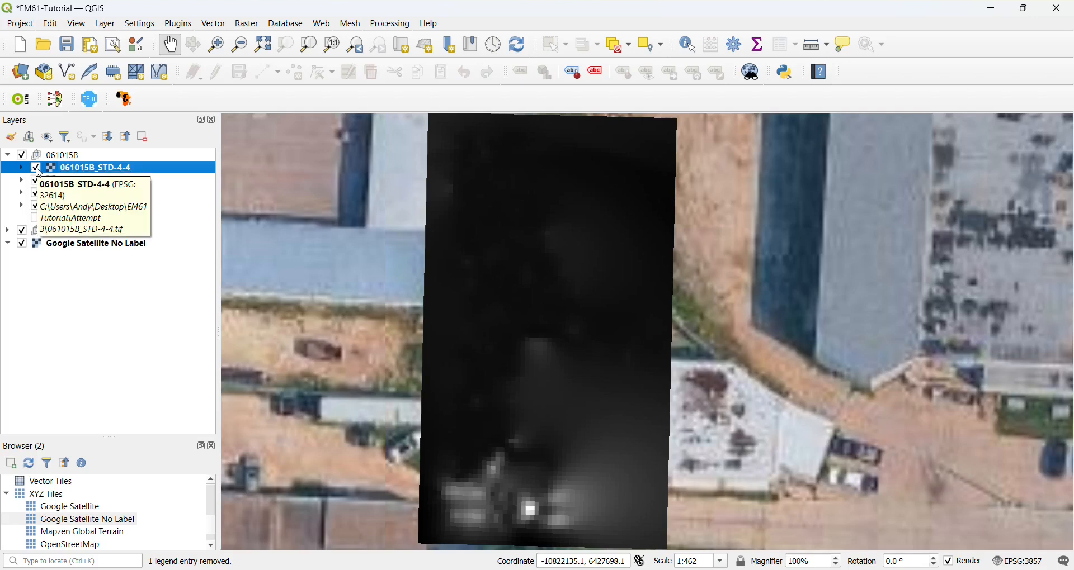
click(37, 169)
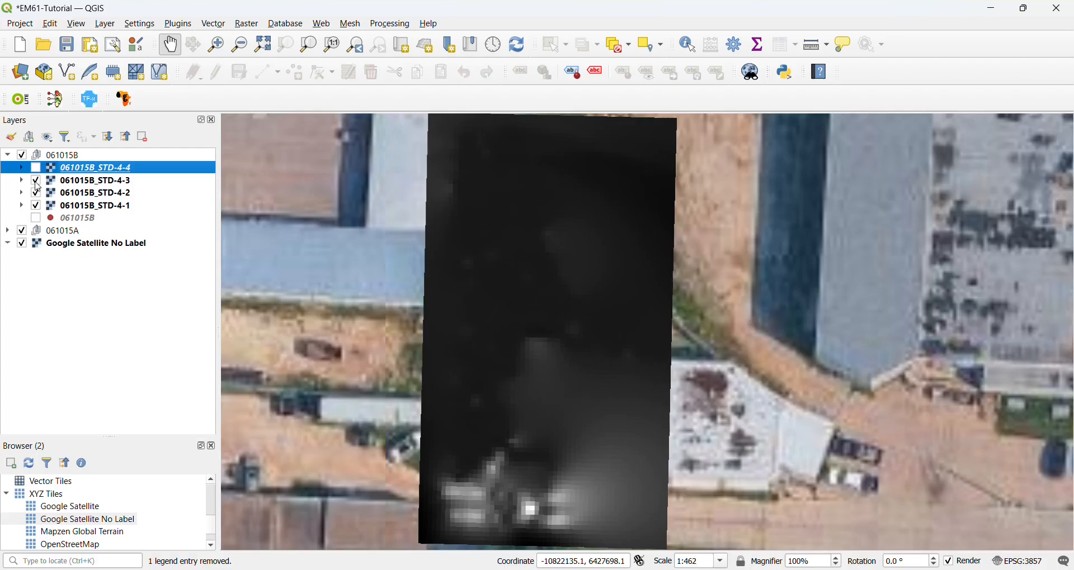
click(37, 182)
click(38, 195)
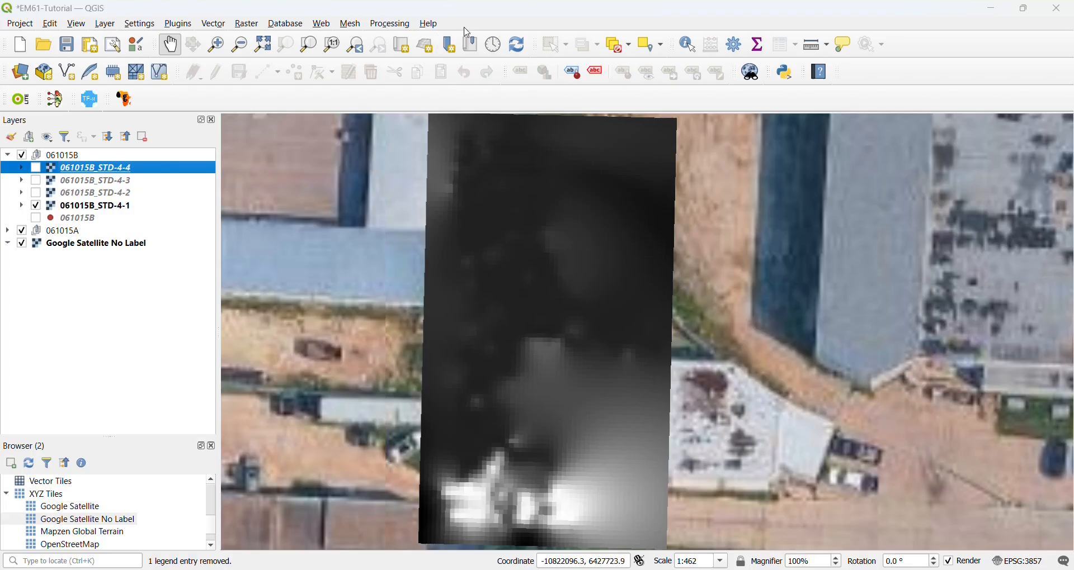
Show the 061015B point layer and move it above the rasters within its group
drag(456, 320, 515, 319)
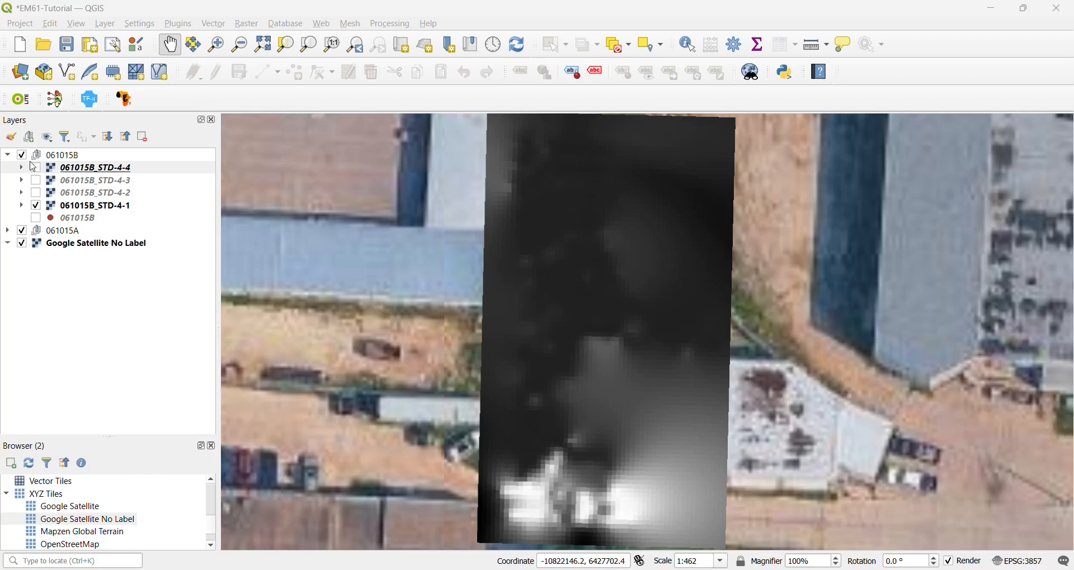
click(37, 218)
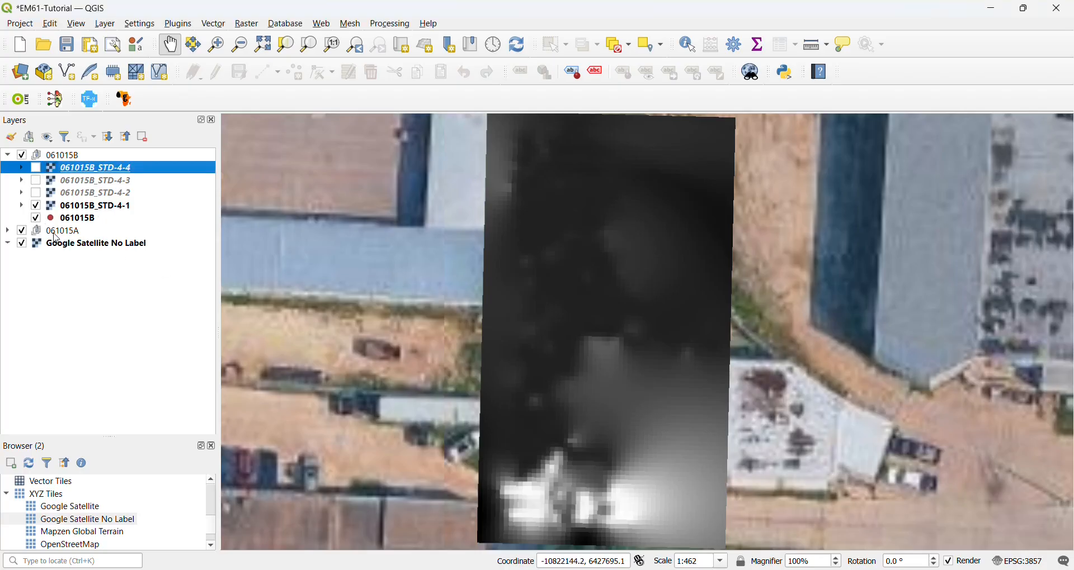
drag(61, 218, 67, 160)
drag(50, 219, 50, 163)
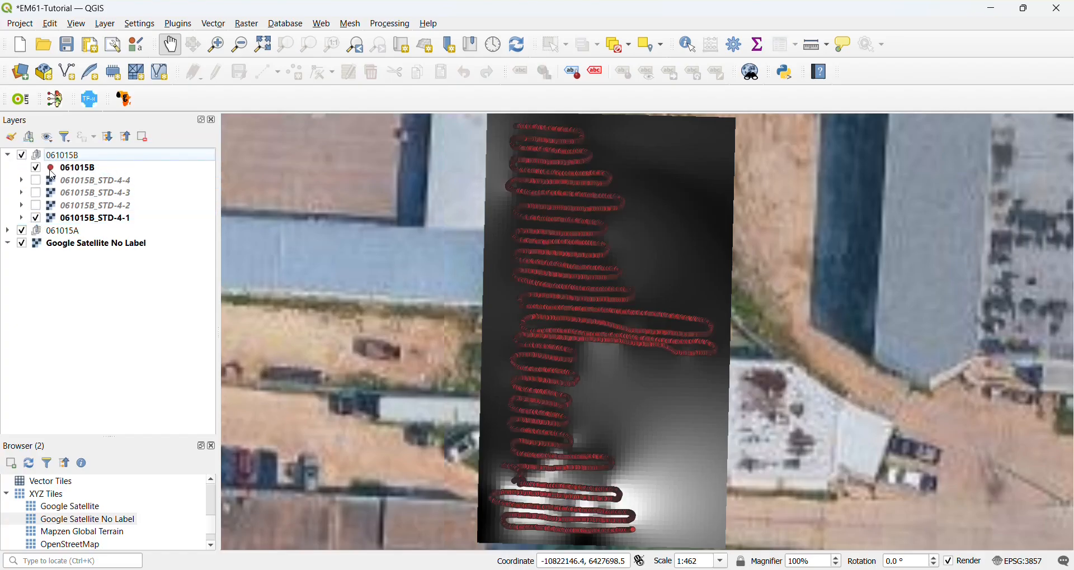
Examine the 061015B_STD-4-1 raster against the survey points, checking the interpolation along the lines and in the area without data
drag(682, 404, 655, 401)
scroll(623, 392, up, 1)
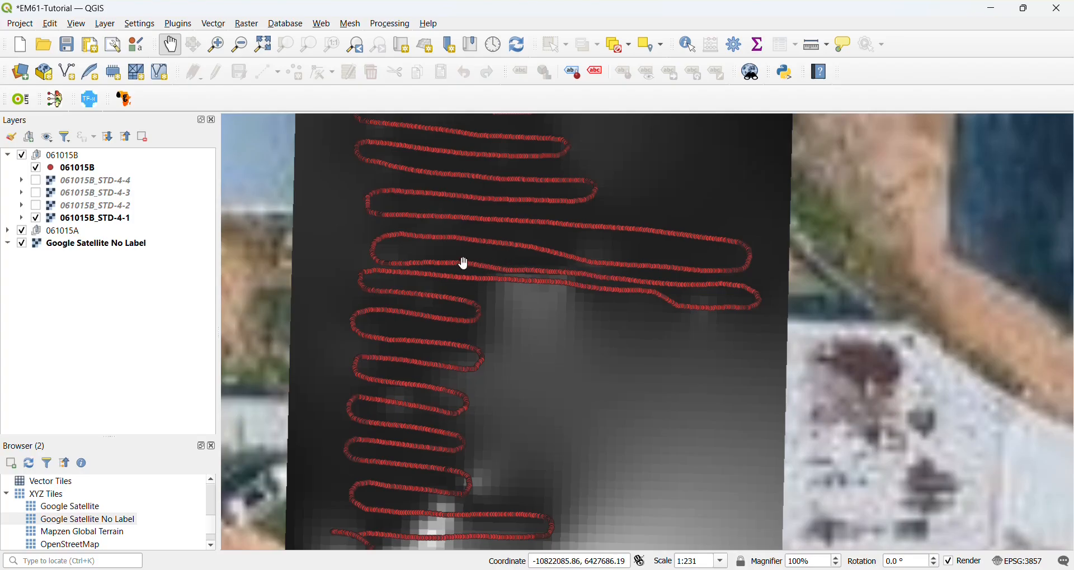
drag(711, 463, 648, 422)
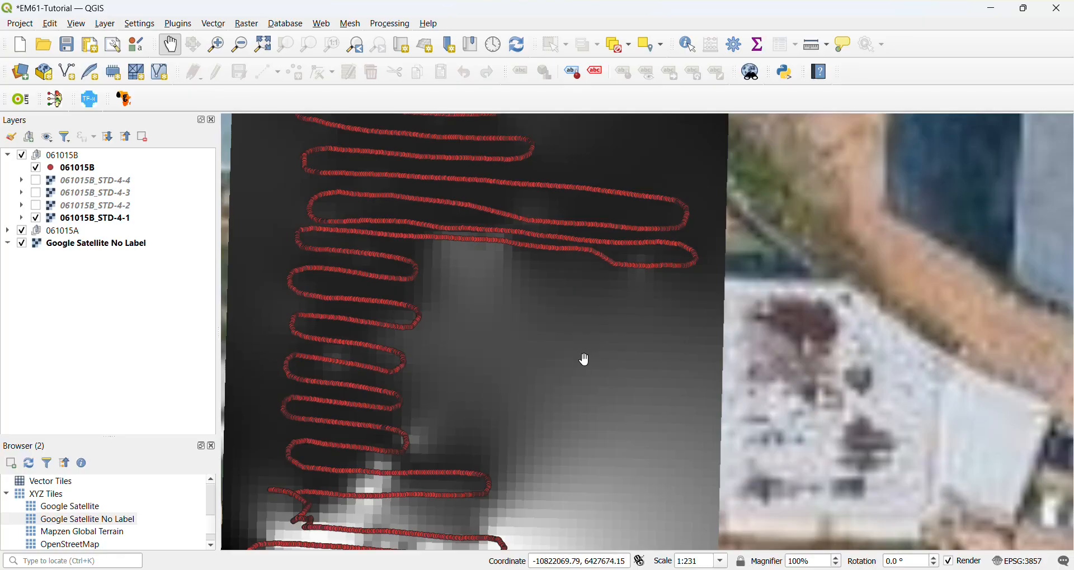
drag(575, 380, 599, 254)
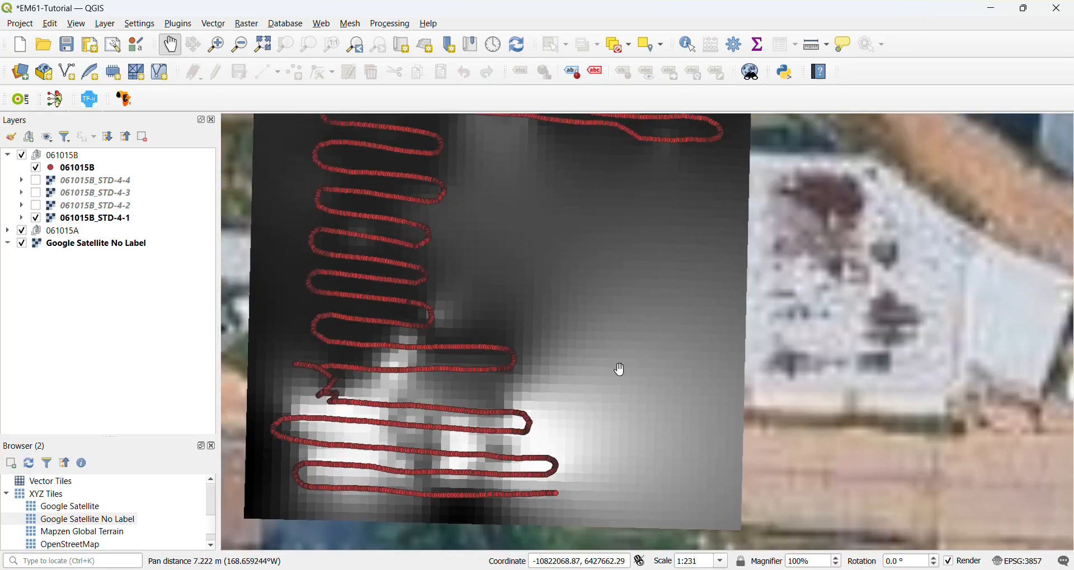
scroll(622, 369, down, 1)
drag(608, 321, 623, 496)
scroll(614, 430, up, 1)
scroll(613, 429, up, 1)
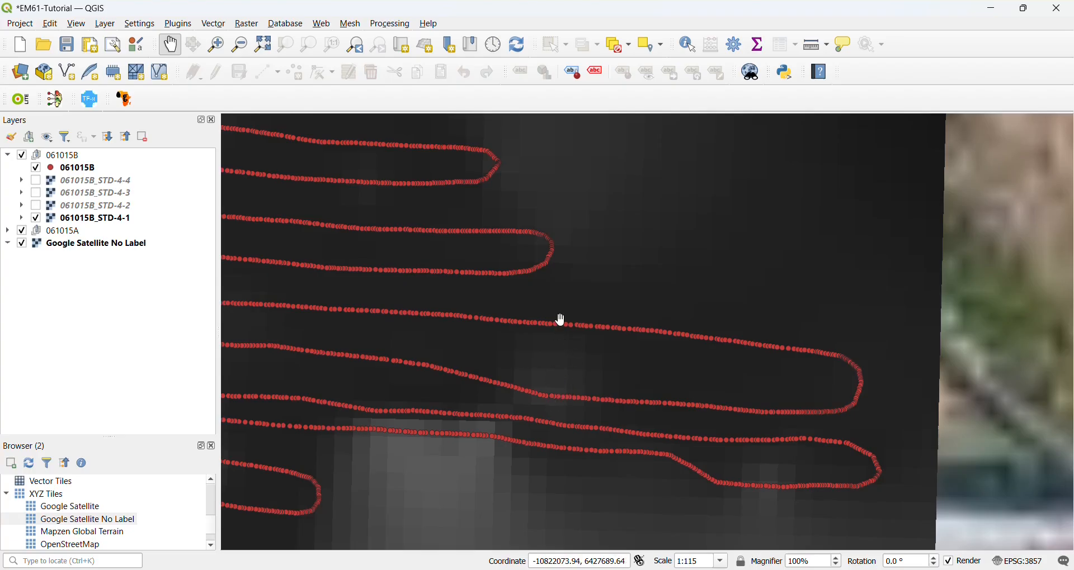
drag(558, 379, 559, 377)
scroll(559, 377, down, 4)
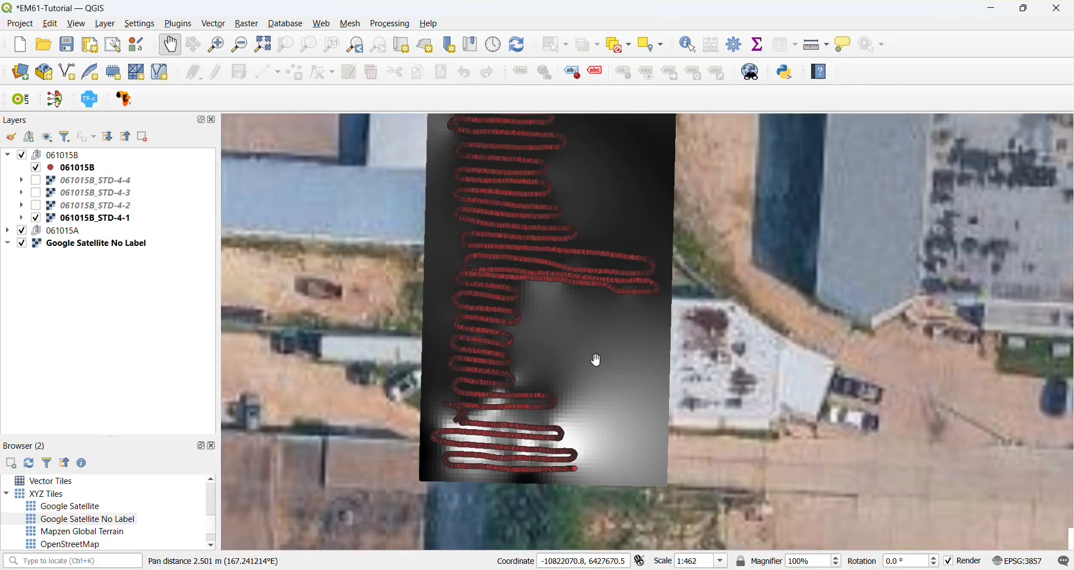
scroll(626, 369, up, 2)
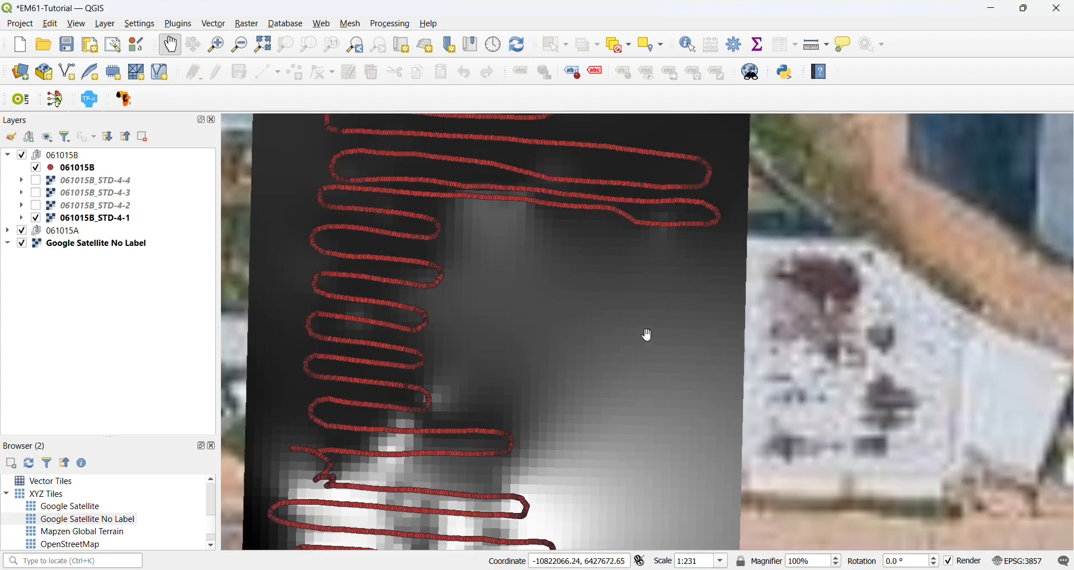
drag(644, 338, 646, 349)
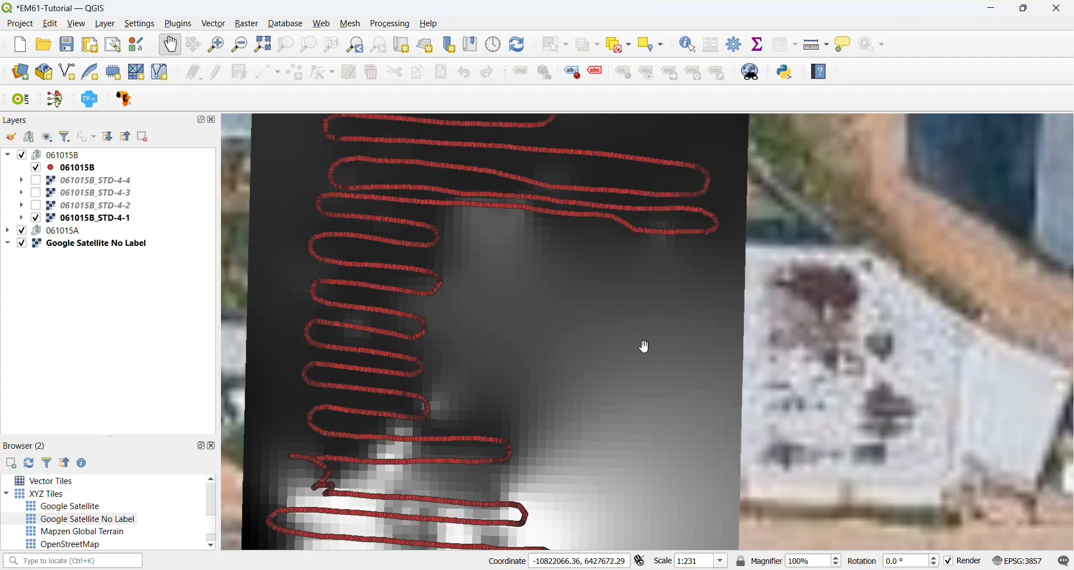
drag(638, 353, 635, 374)
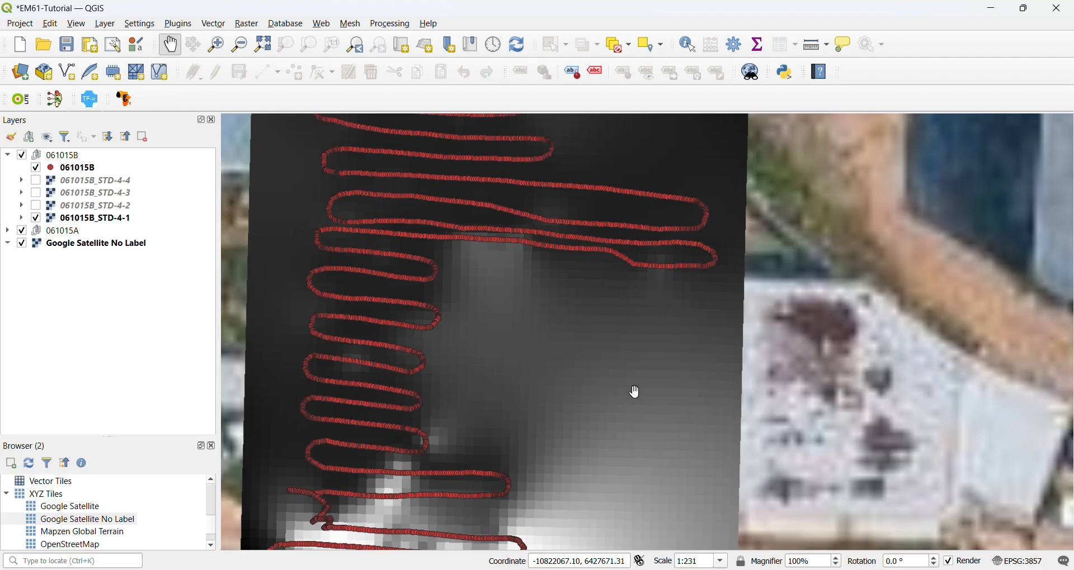
Inspect the part of the 061015B_STD-4-1 raster beyond the survey lines where no points were collected
drag(623, 398, 619, 383)
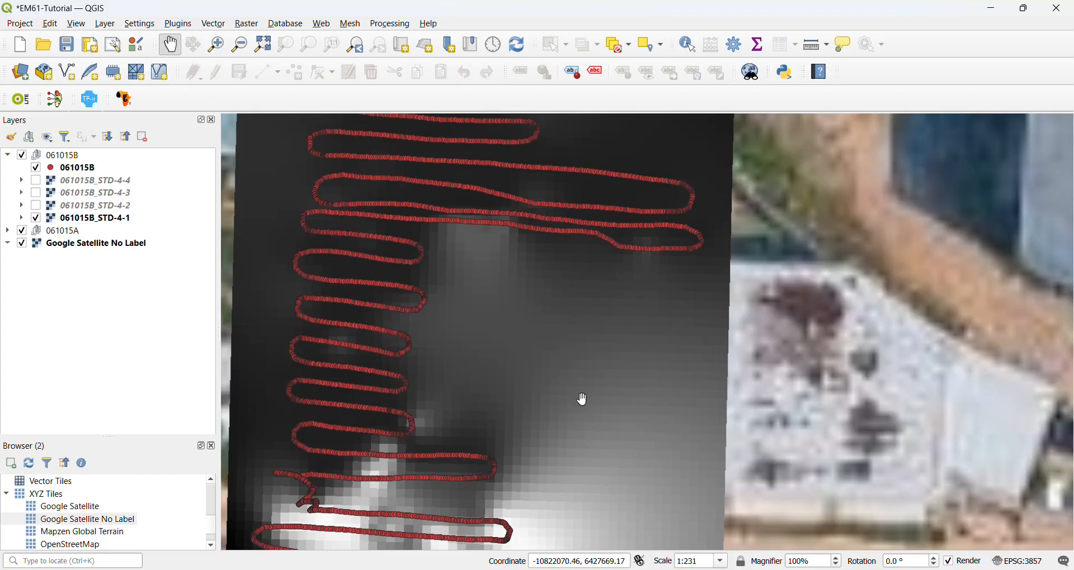
drag(585, 395, 626, 304)
drag(610, 372, 613, 399)
scroll(625, 335, down, 1)
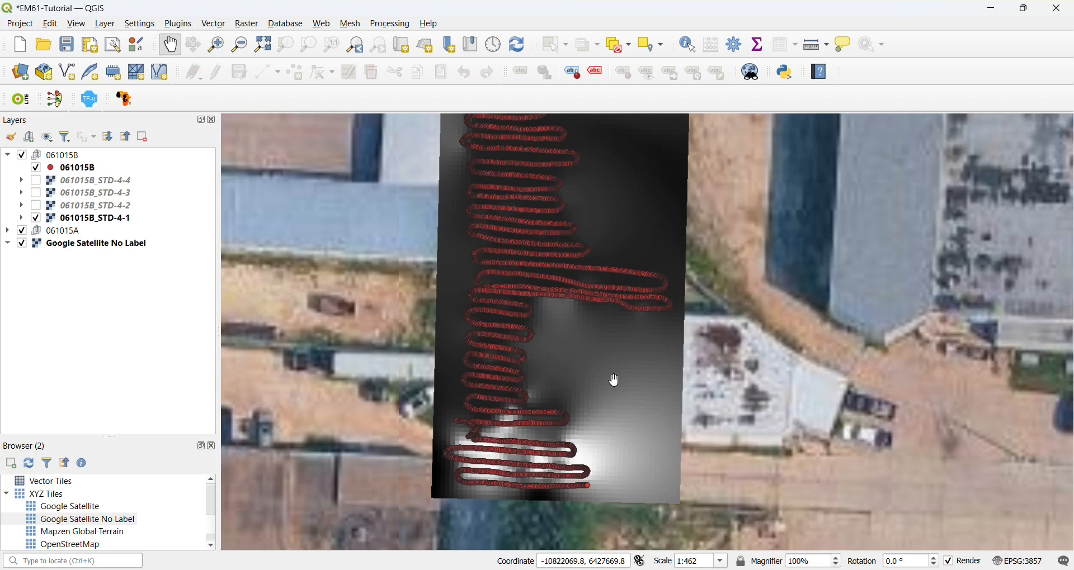
drag(604, 367, 609, 412)
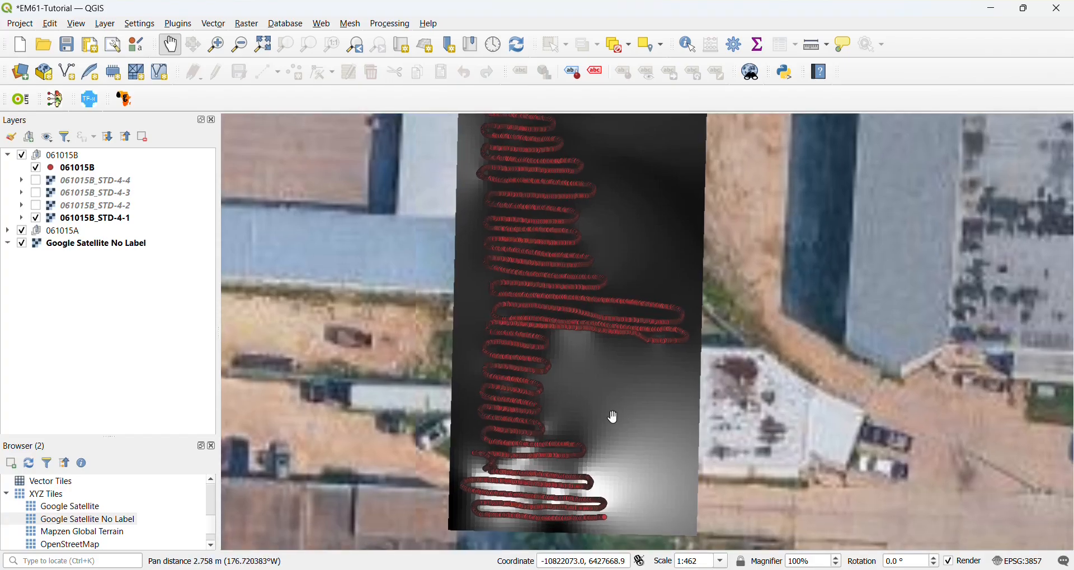
scroll(614, 418, up, 1)
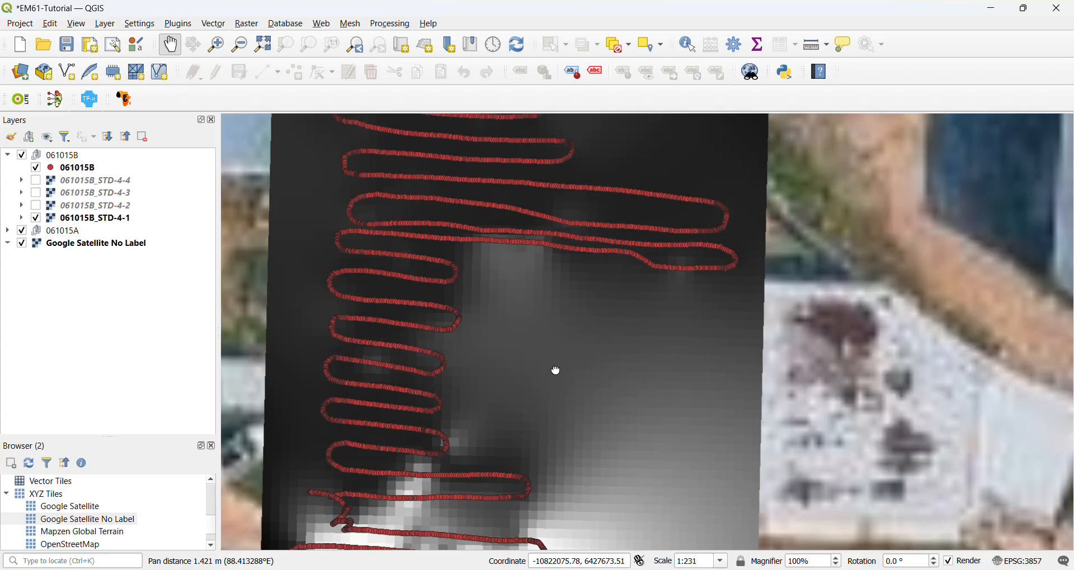
drag(556, 371, 619, 346)
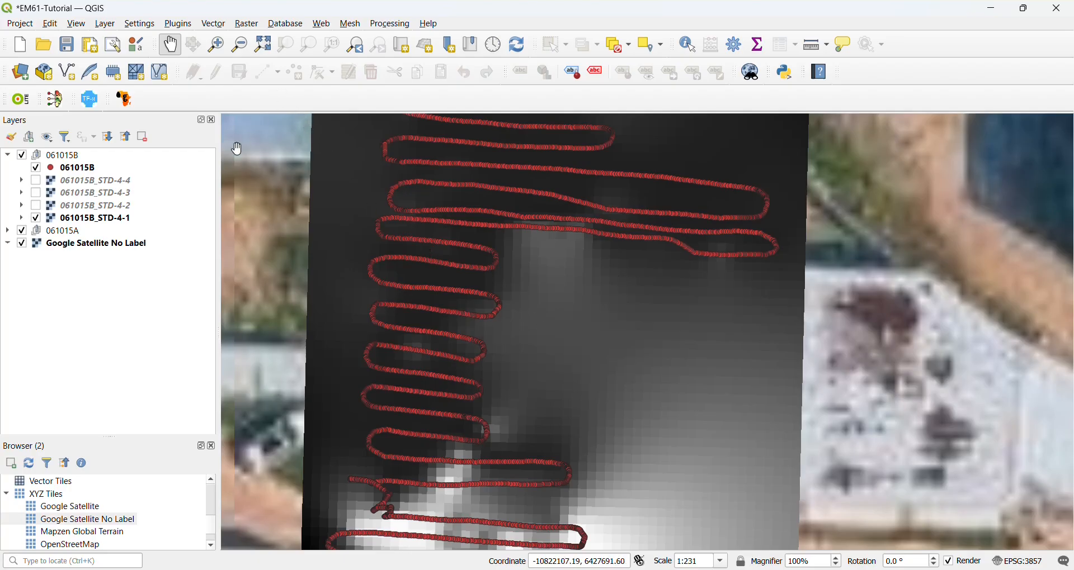
Start the Buffer geoprocessing tool with the 061015B point layer as its input
click(92, 171)
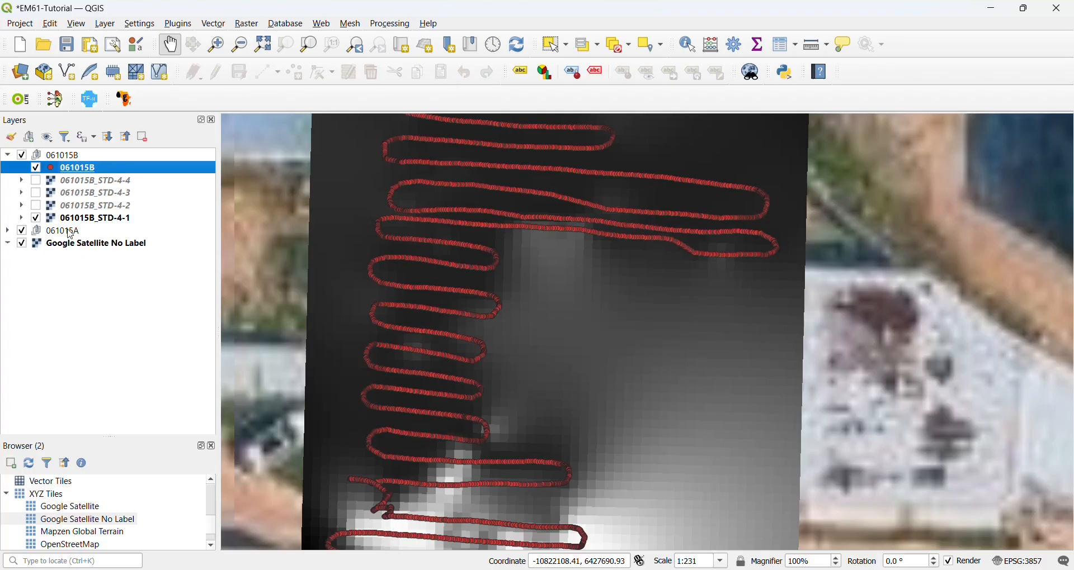
click(213, 24)
mouse_move(240, 61)
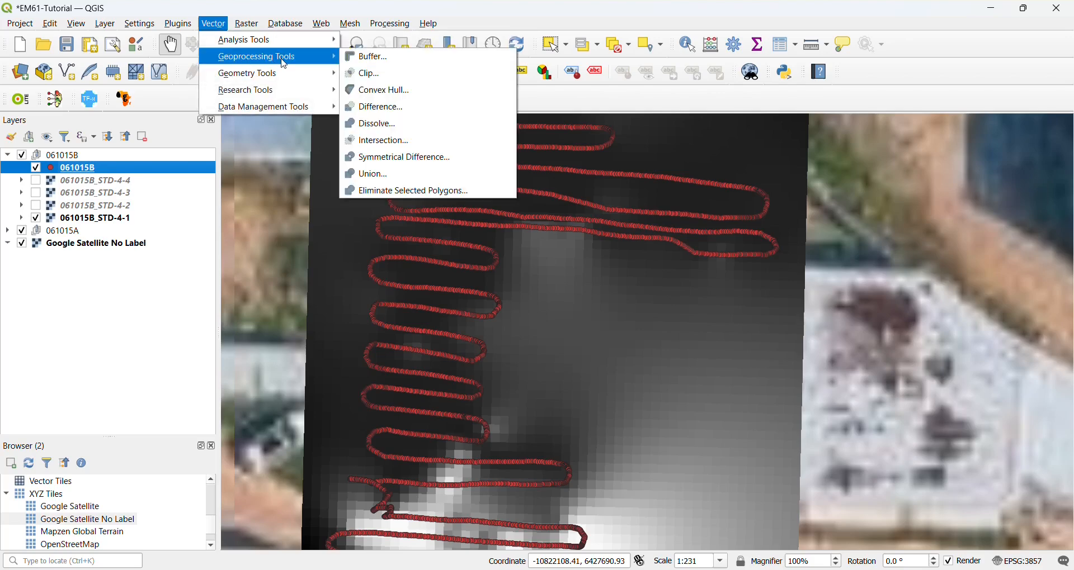
click(404, 60)
drag(338, 124, 443, 168)
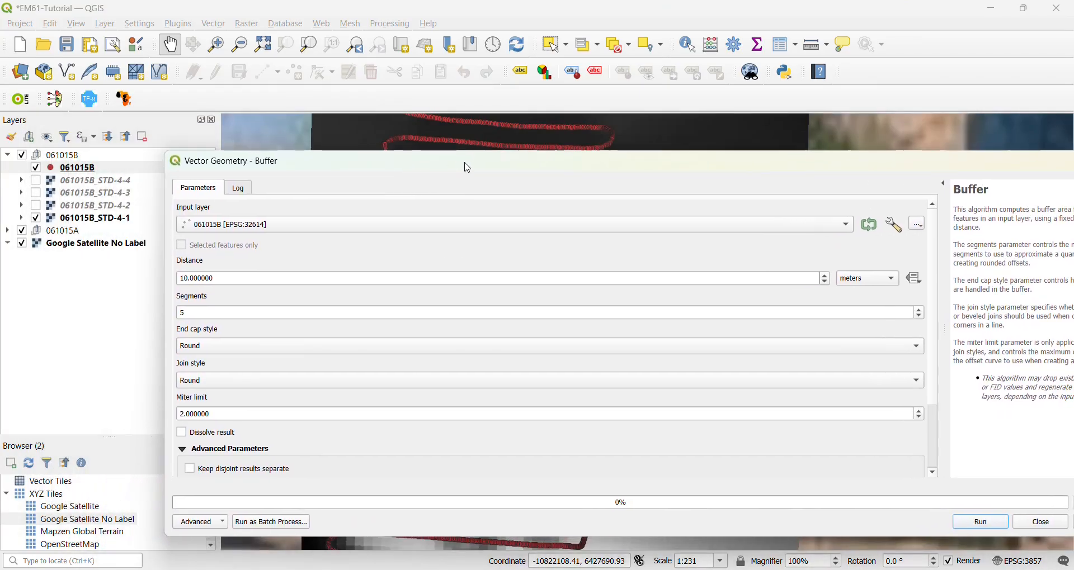
click(302, 228)
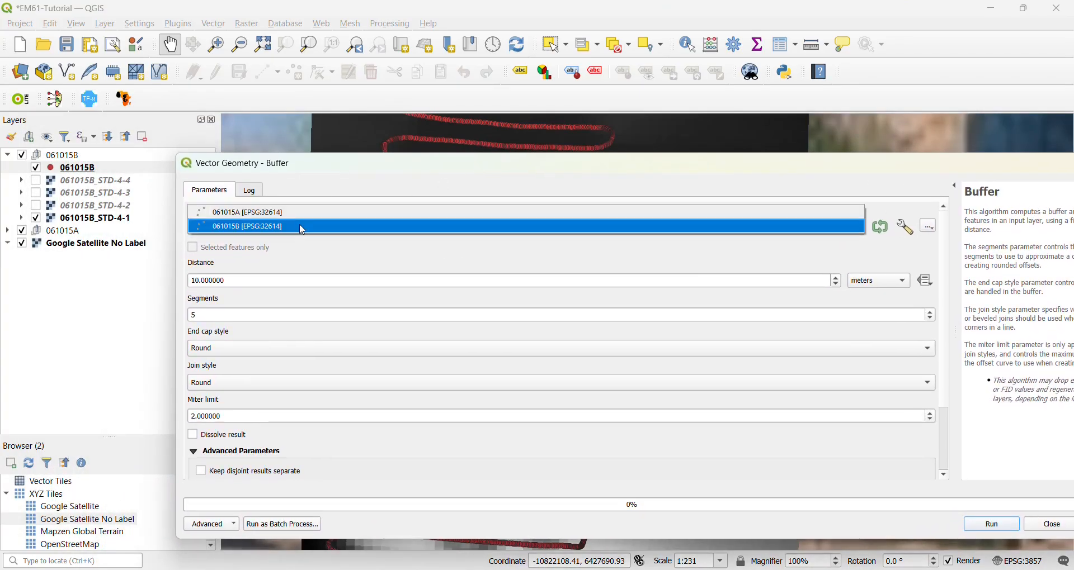
click(291, 230)
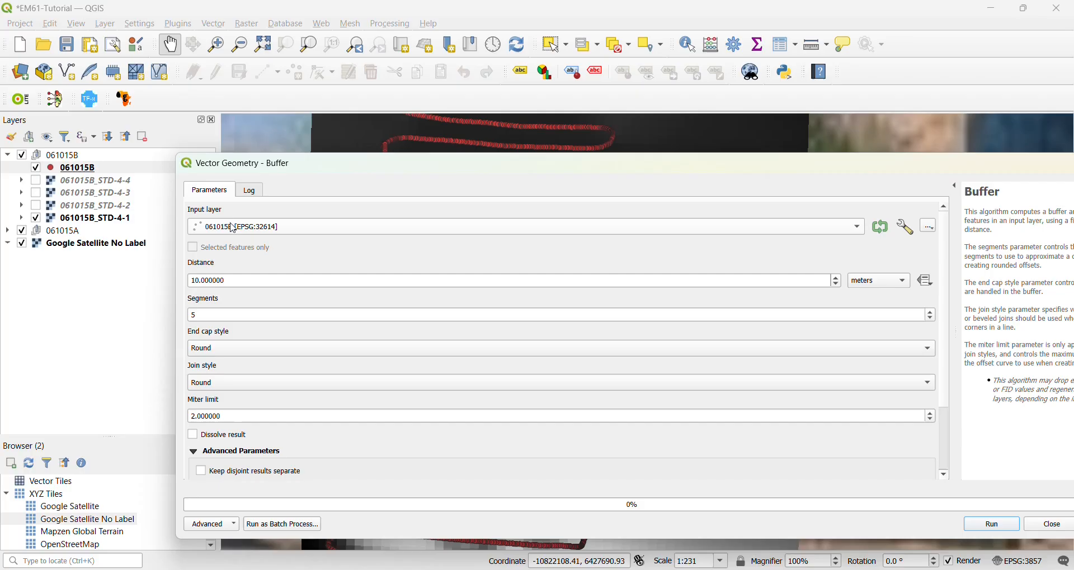
click(258, 226)
click(292, 226)
Run the buffer with a distance of 3 meters and a dissolved result, output as a temporary layer
drag(238, 283, 183, 283)
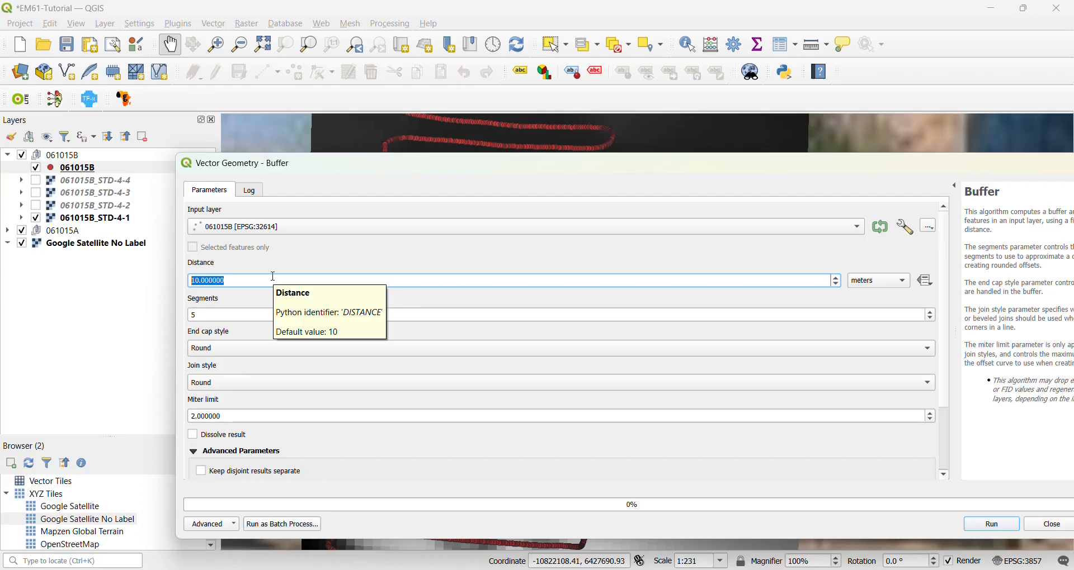
text(3)
click(298, 271)
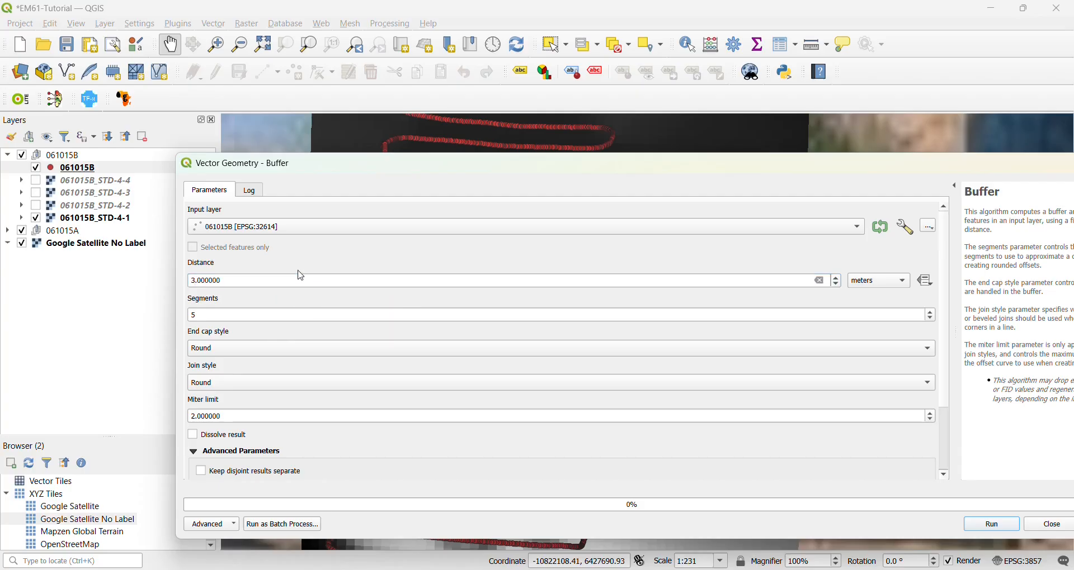
drag(946, 274, 945, 317)
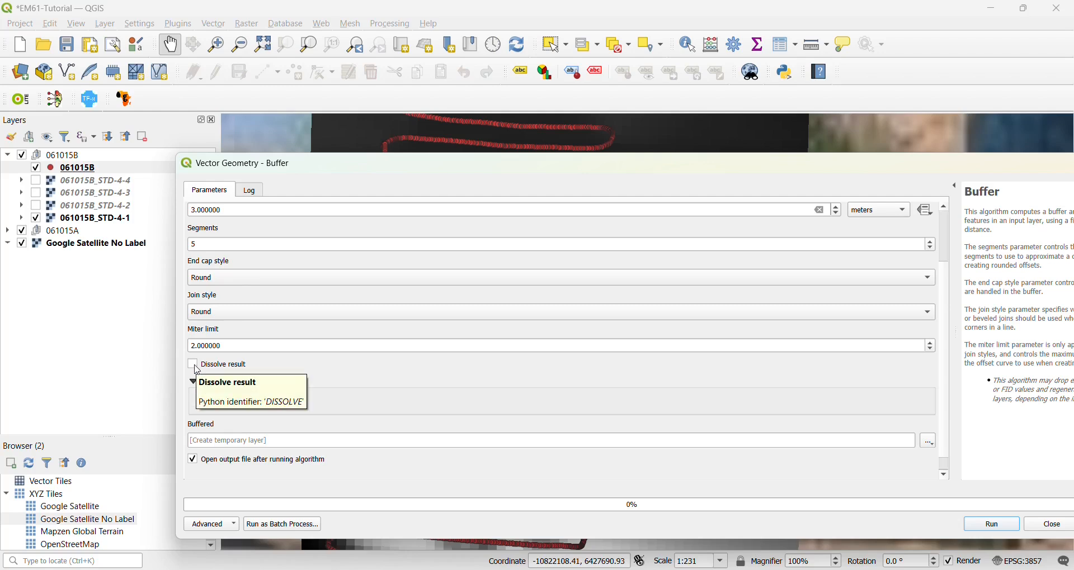
click(194, 366)
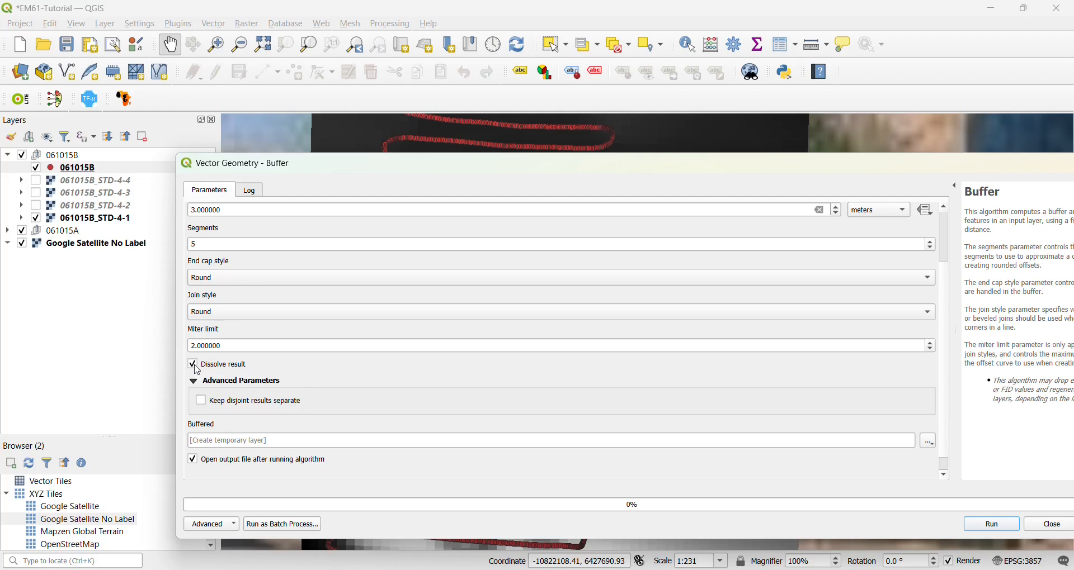
drag(556, 164, 484, 131)
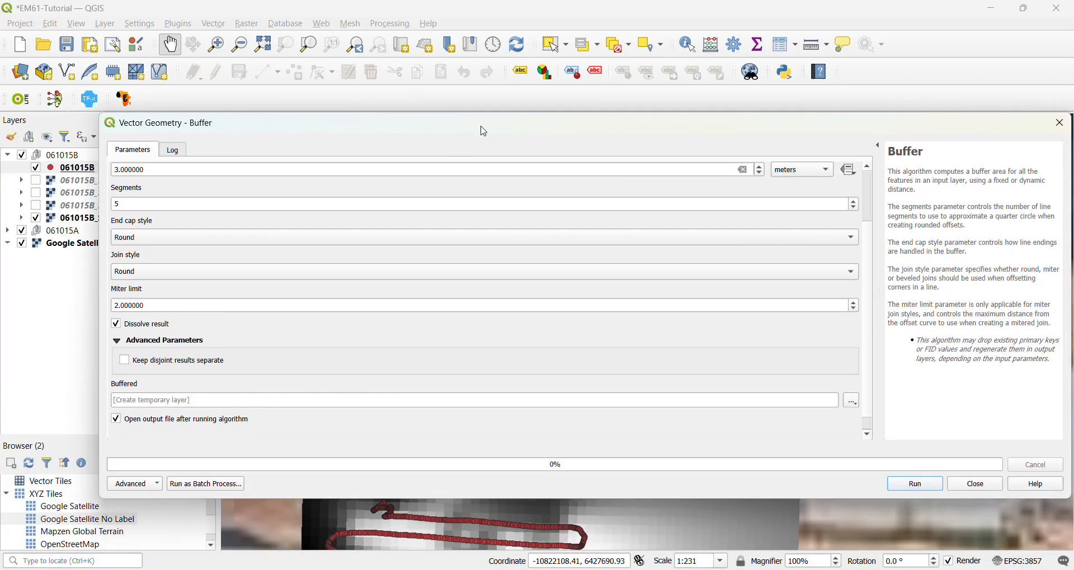
scroll(871, 281, down, 1)
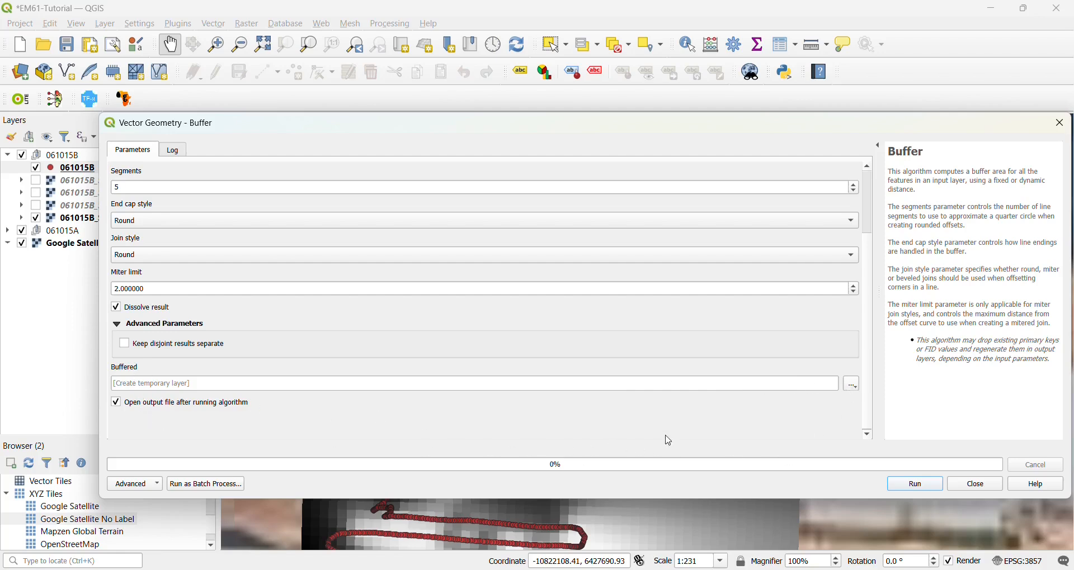
click(926, 491)
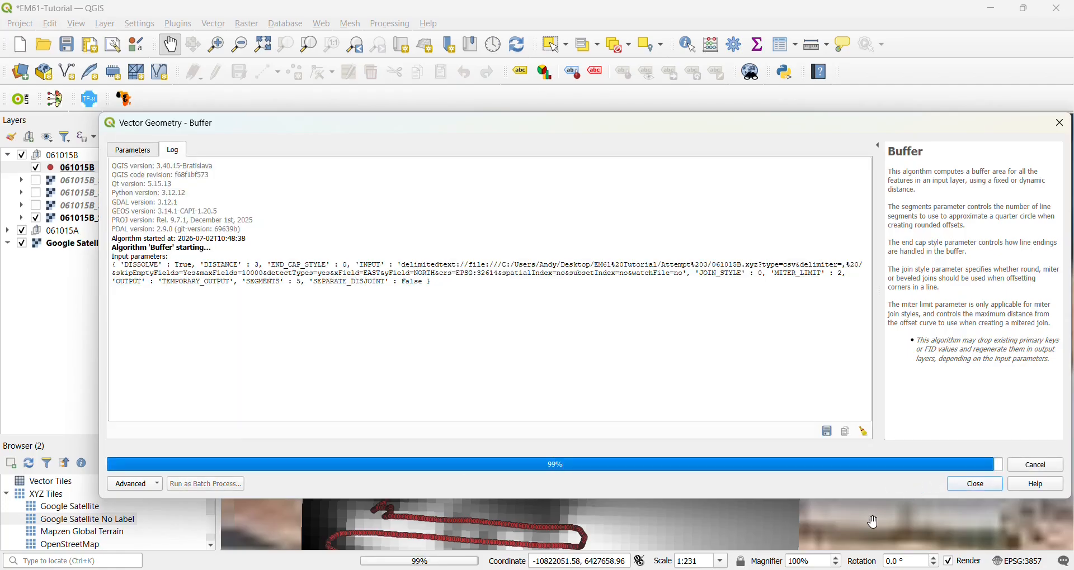
click(979, 486)
Compare the outline of the buffered polygon with the extent of the 061015B_STD-4-1 raster
drag(693, 430, 564, 415)
scroll(669, 429, down, 1)
scroll(660, 443, down, 1)
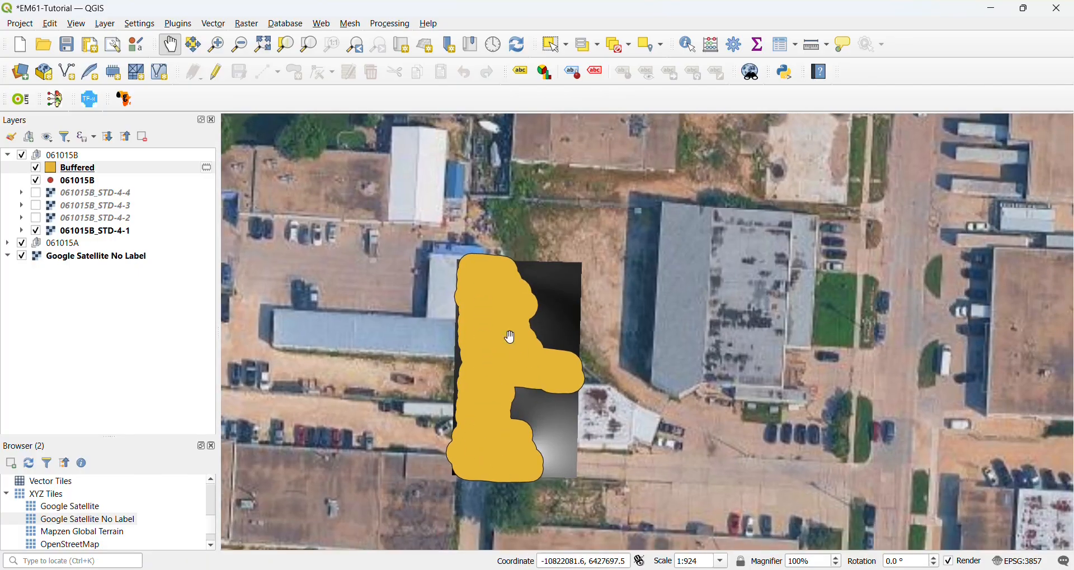
drag(608, 386, 678, 312)
scroll(623, 314, up, 1)
scroll(679, 391, down, 1)
scroll(672, 353, up, 1)
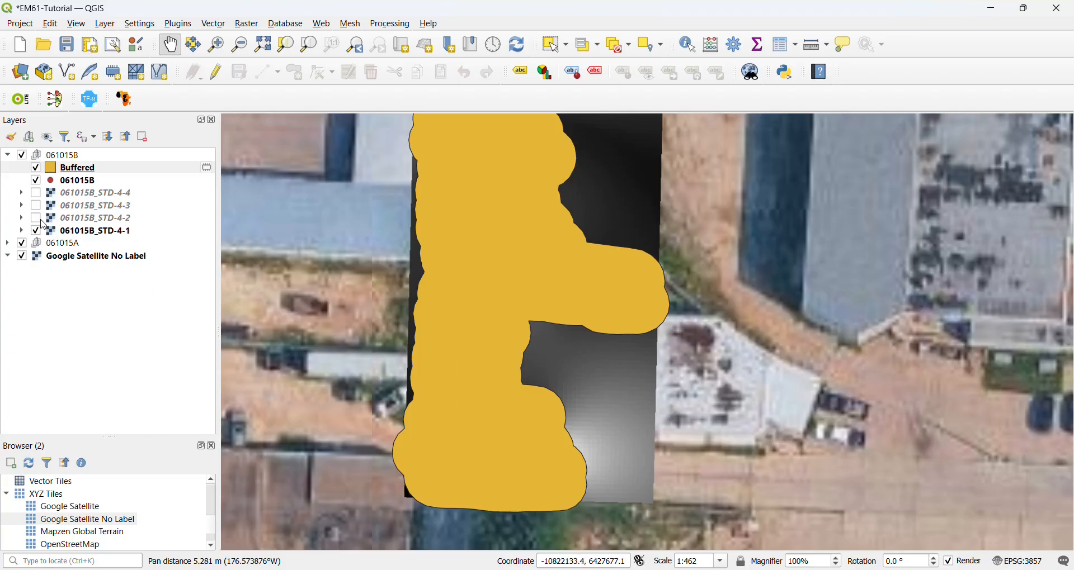
Remove the temporary Buffered layer from the project
click(70, 168)
right_click(70, 168)
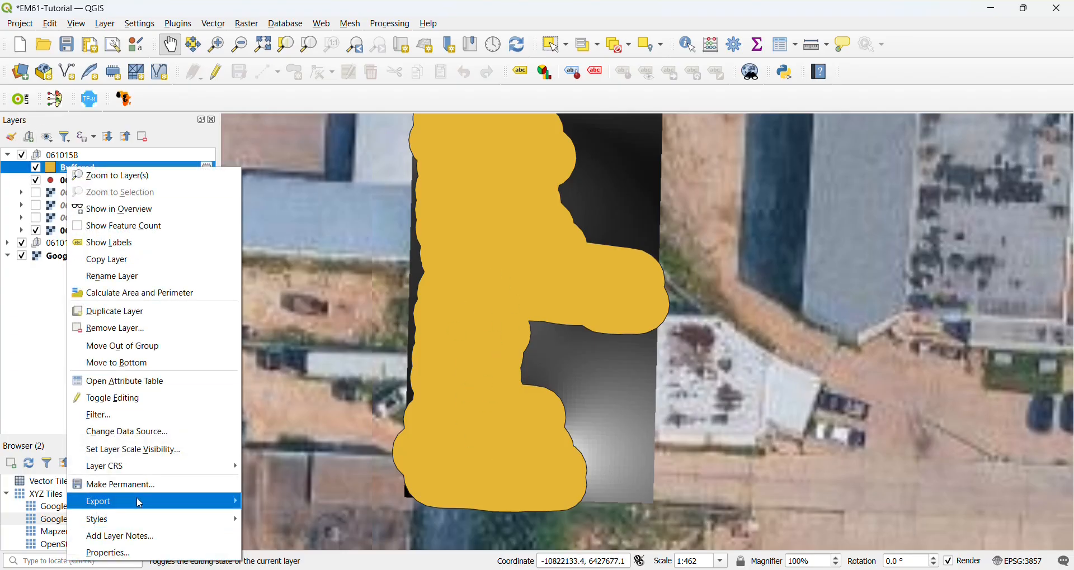
click(112, 329)
click(507, 311)
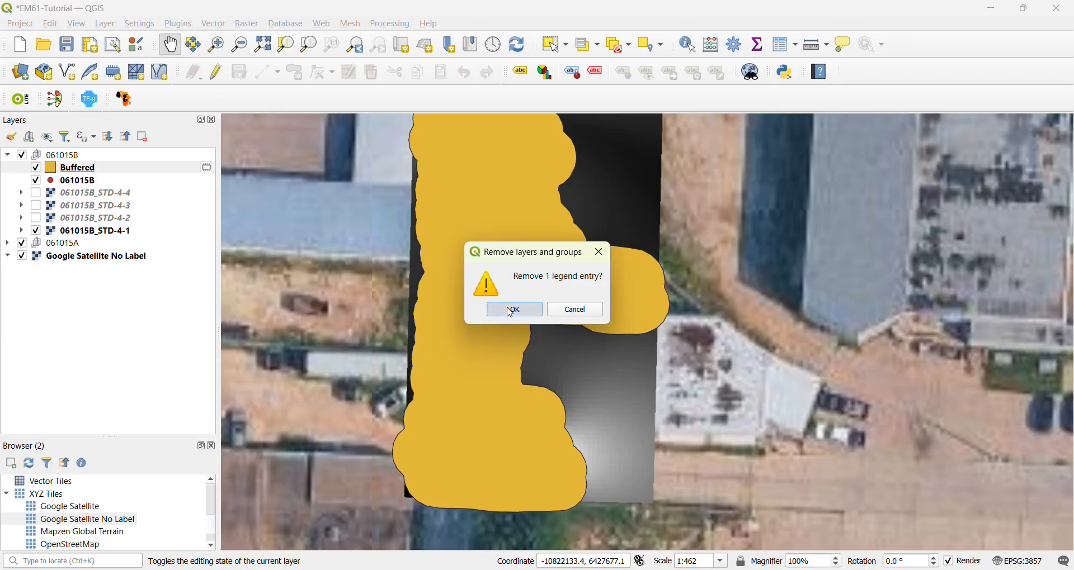
Set up a batch Buffer process with two rows, one for input layer 061015A and one for 061015B
drag(355, 134, 337, 259)
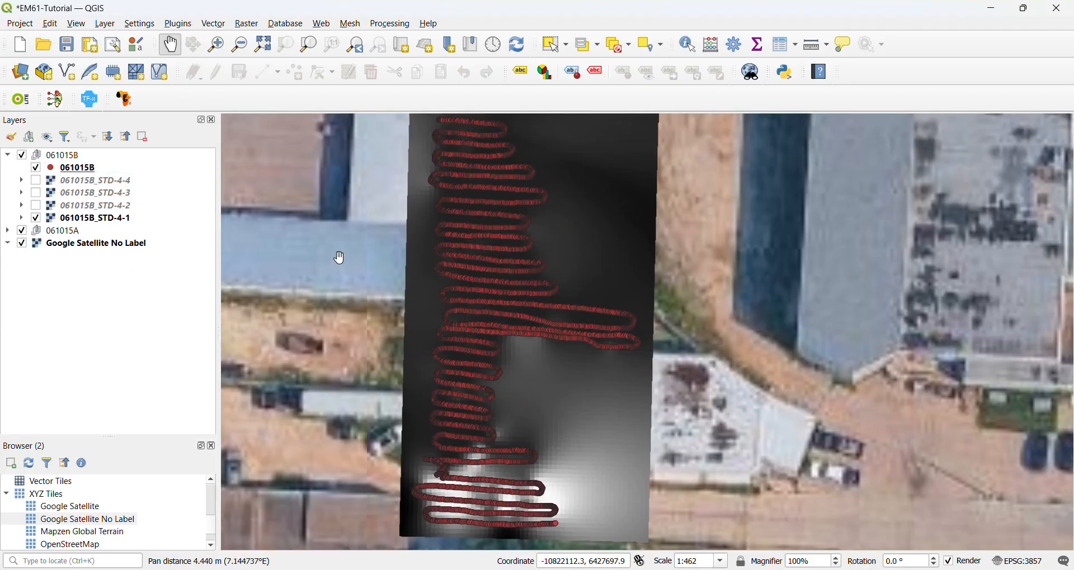
click(213, 24)
mouse_move(257, 71)
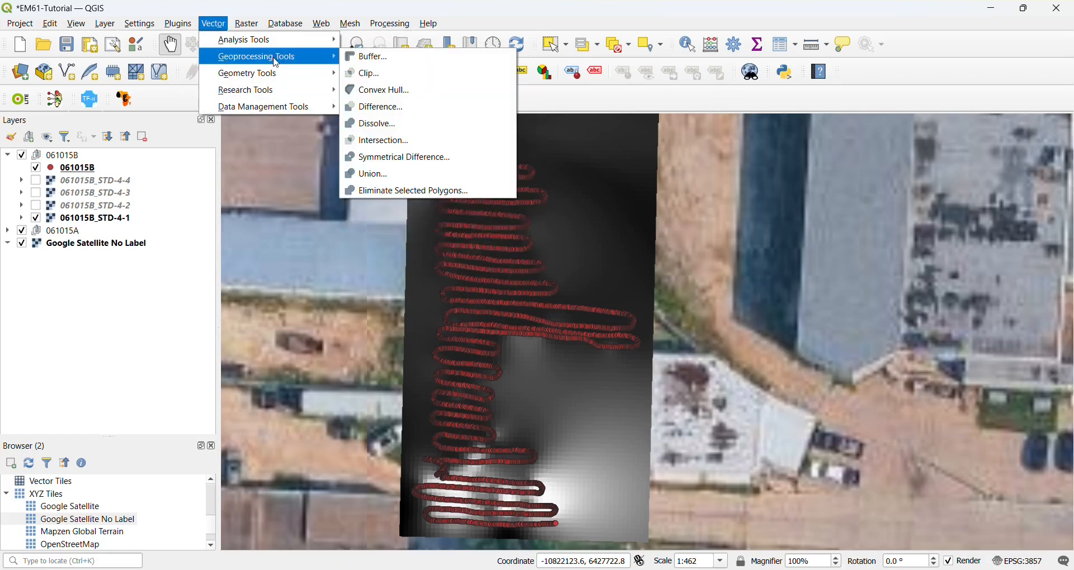
click(366, 57)
drag(330, 128, 331, 92)
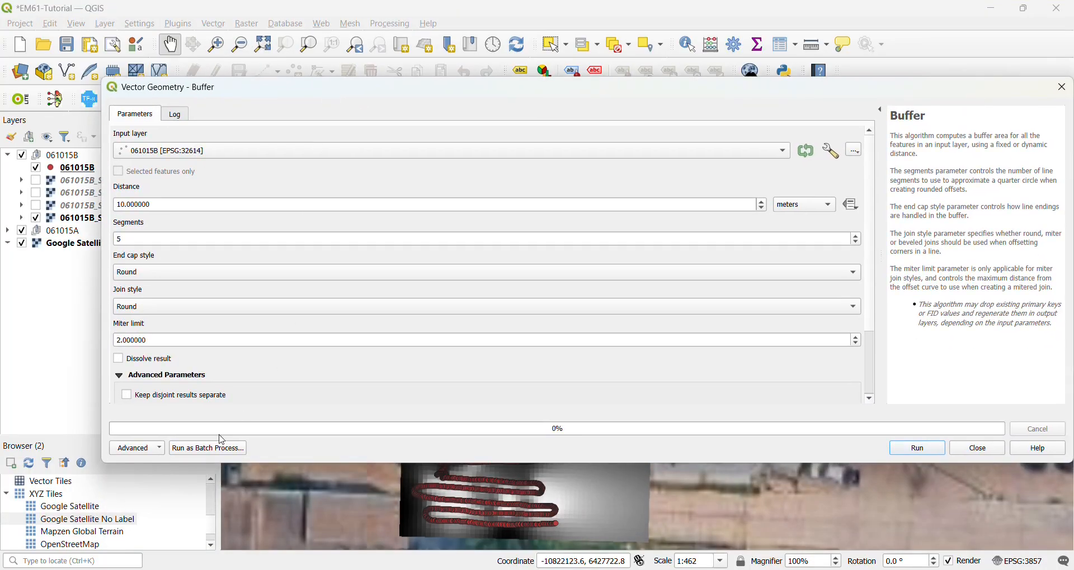
click(208, 451)
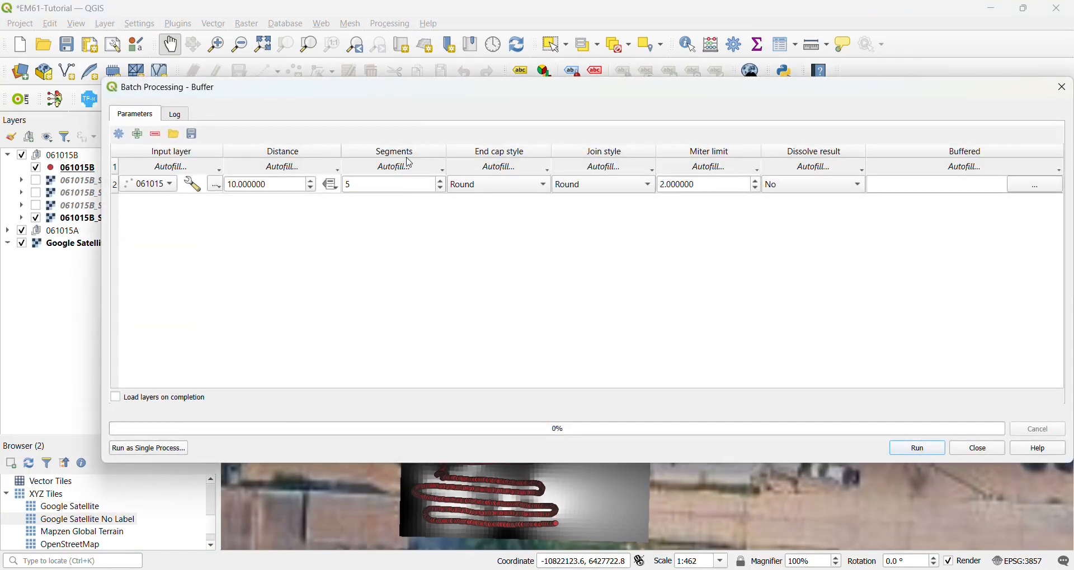
click(137, 135)
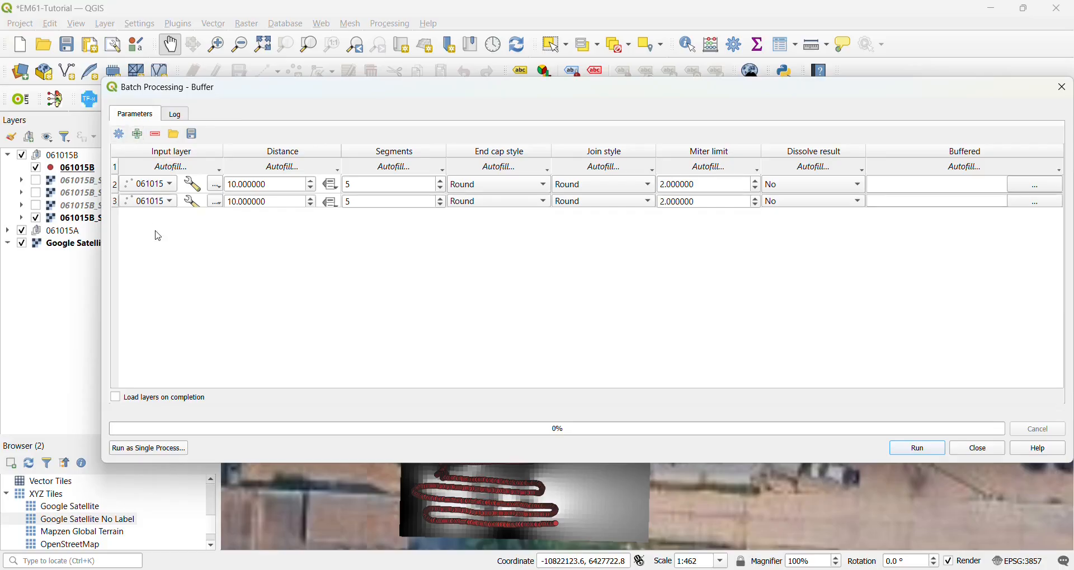
drag(223, 149, 328, 156)
click(280, 193)
click(190, 168)
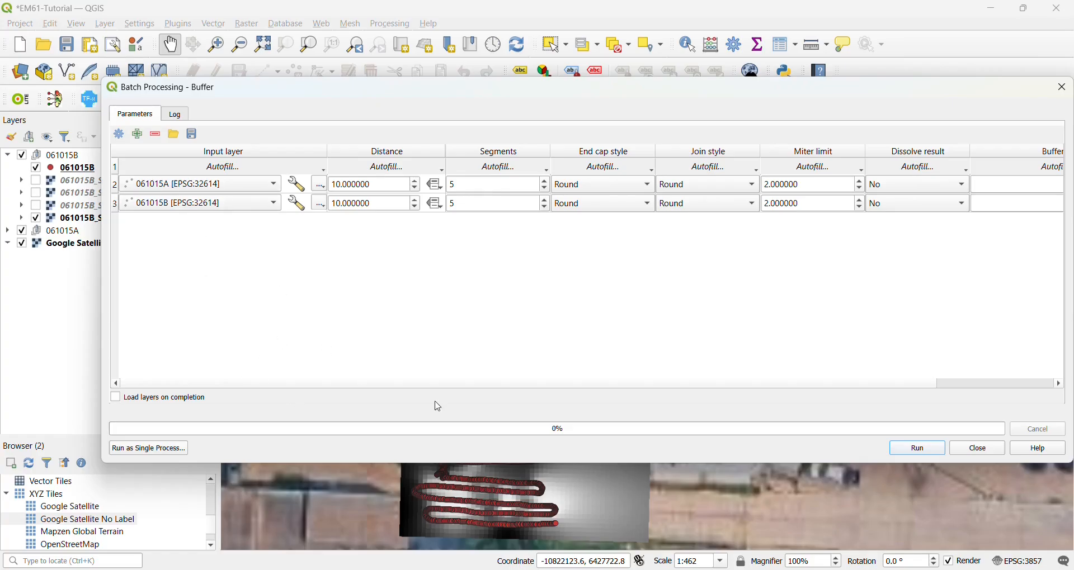
Set the buffer distance to 1 meter in both batch rows
drag(722, 383, 736, 387)
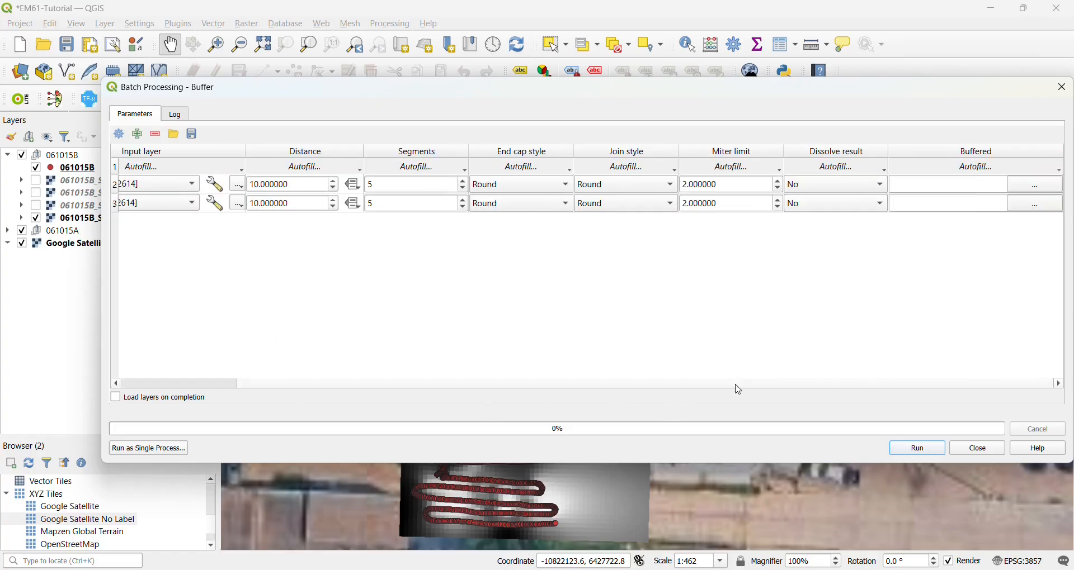
drag(306, 186, 215, 183)
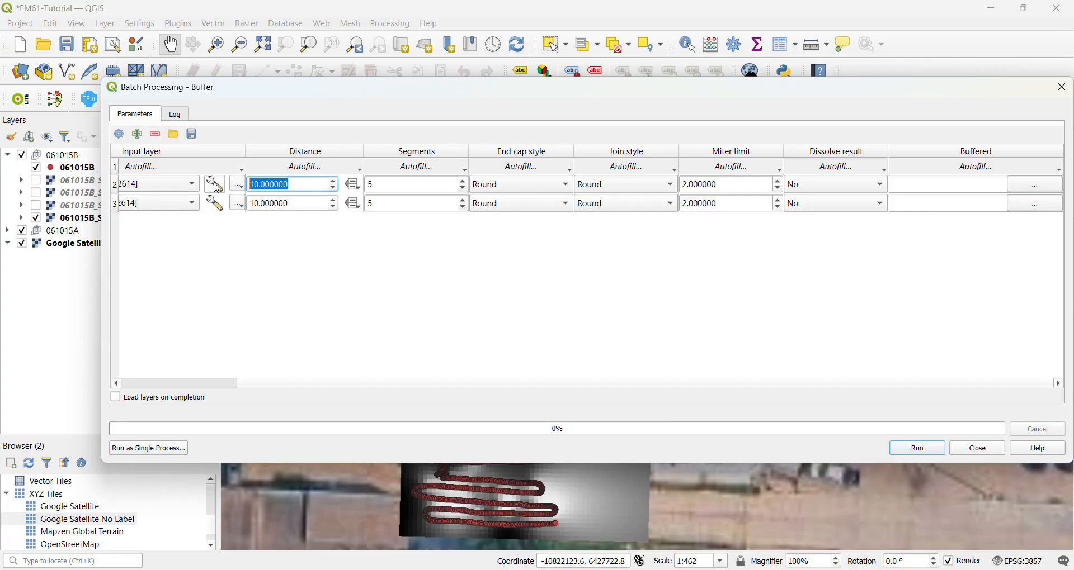
text(1)
double_click(302, 204)
text(1)
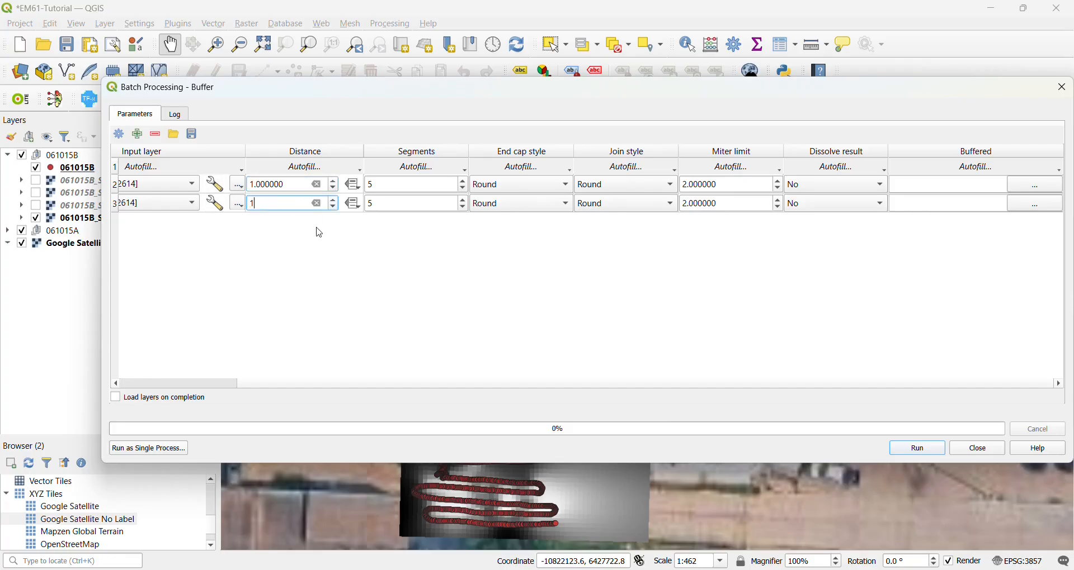
click(406, 280)
Set Dissolve result to Yes in both batch rows and try to run the batch without output files
click(222, 384)
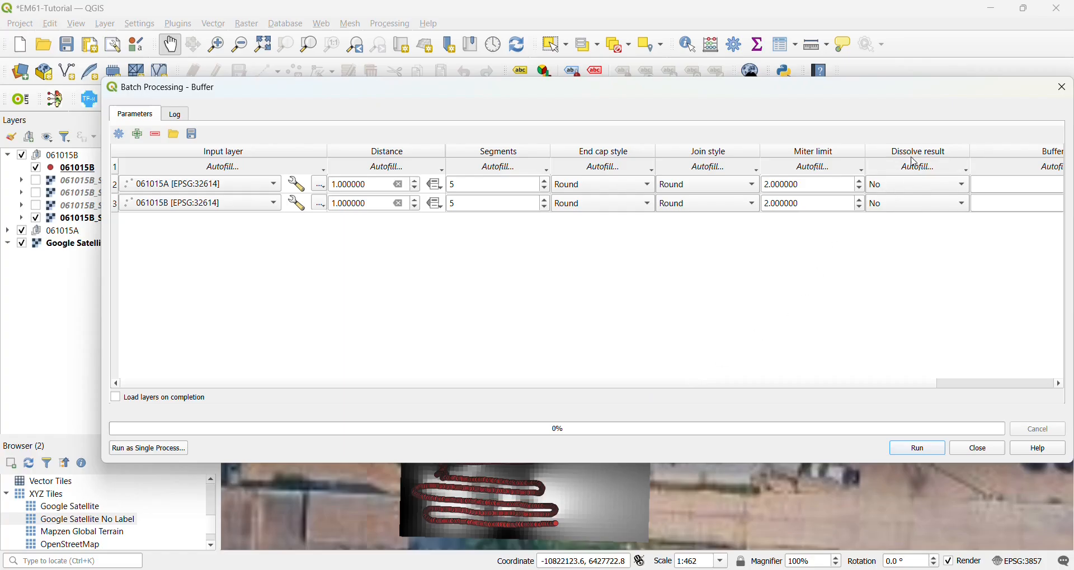
click(895, 184)
click(896, 182)
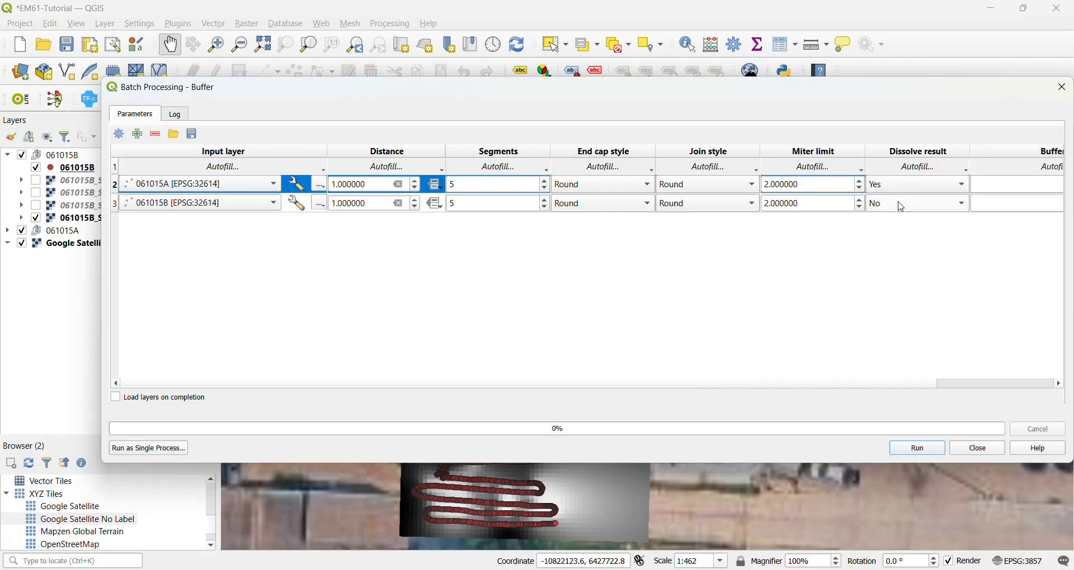
click(901, 207)
click(895, 186)
click(553, 385)
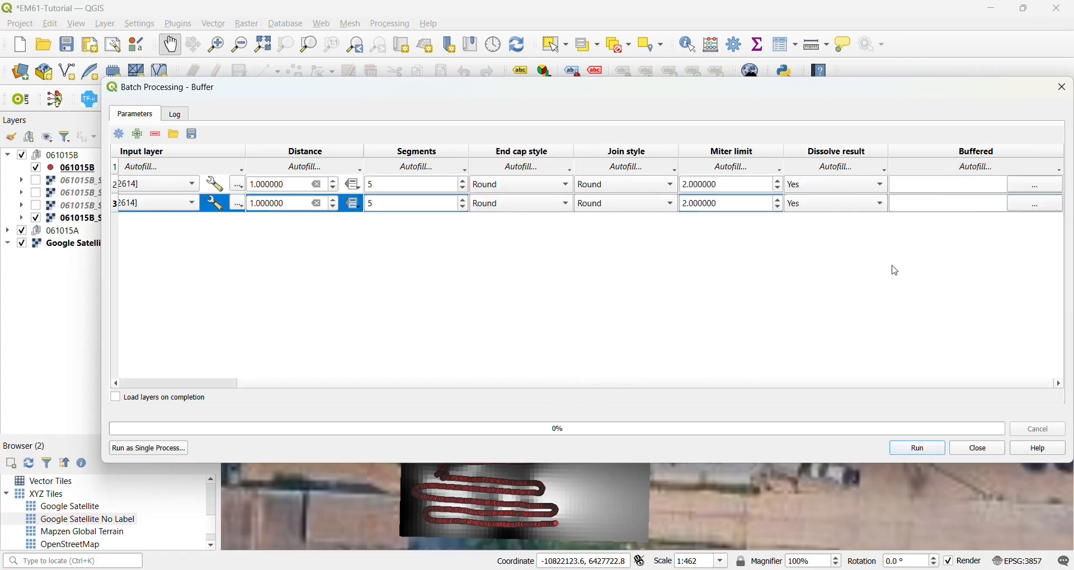
click(909, 278)
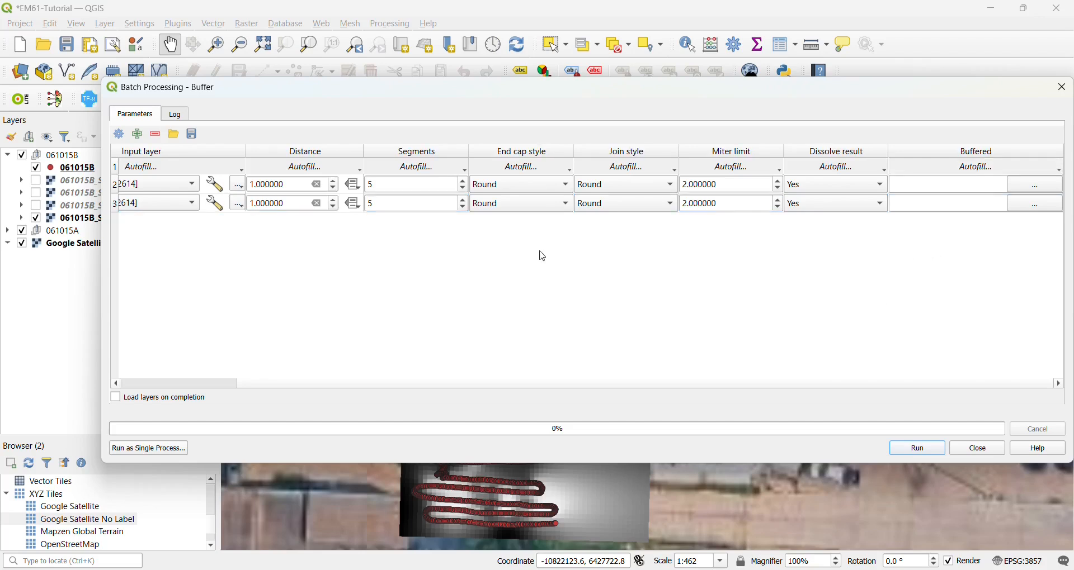
click(920, 452)
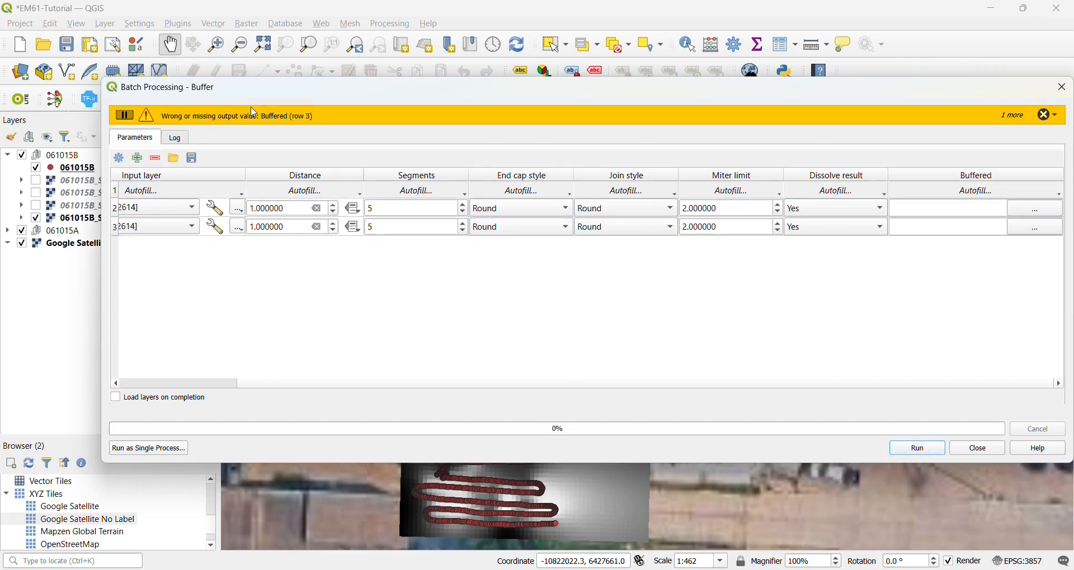
Save the batch buffers as GPKG files named "buffer" in Attempt 3, autofilled with the Input layer parameter values, and run the batch
drag(282, 382, 161, 376)
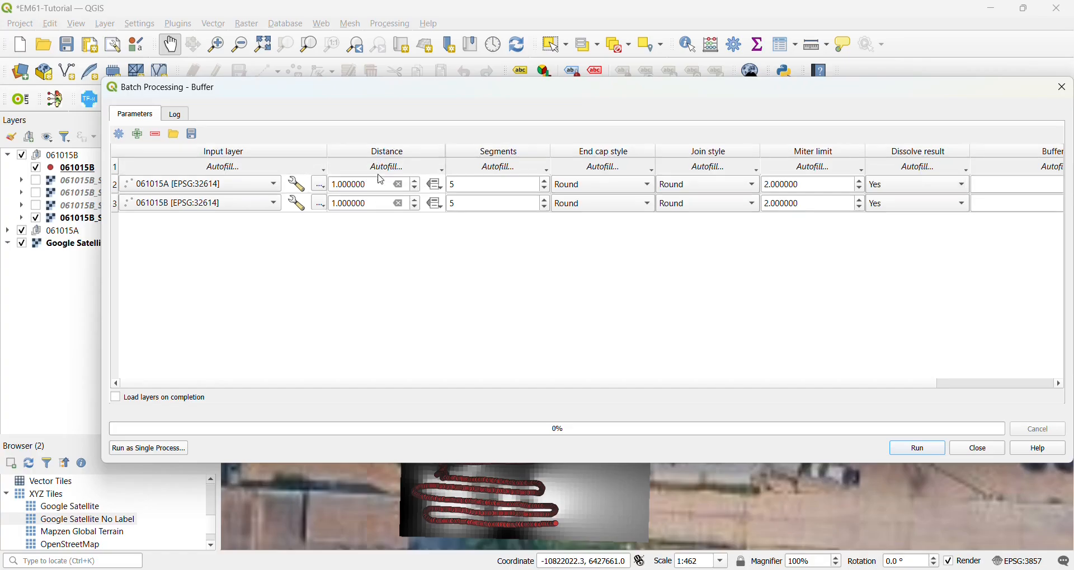
click(934, 453)
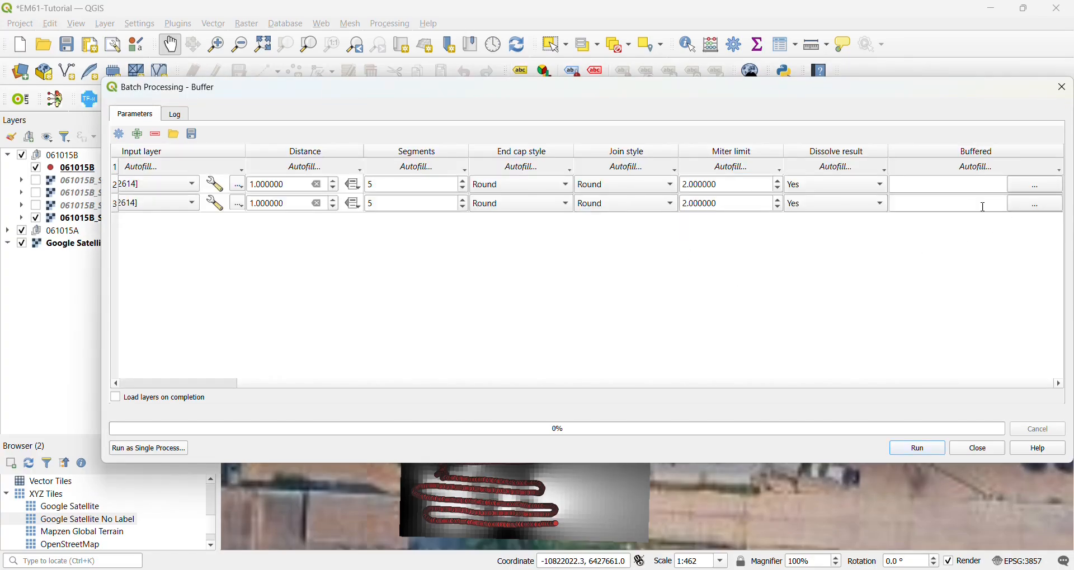
click(1036, 185)
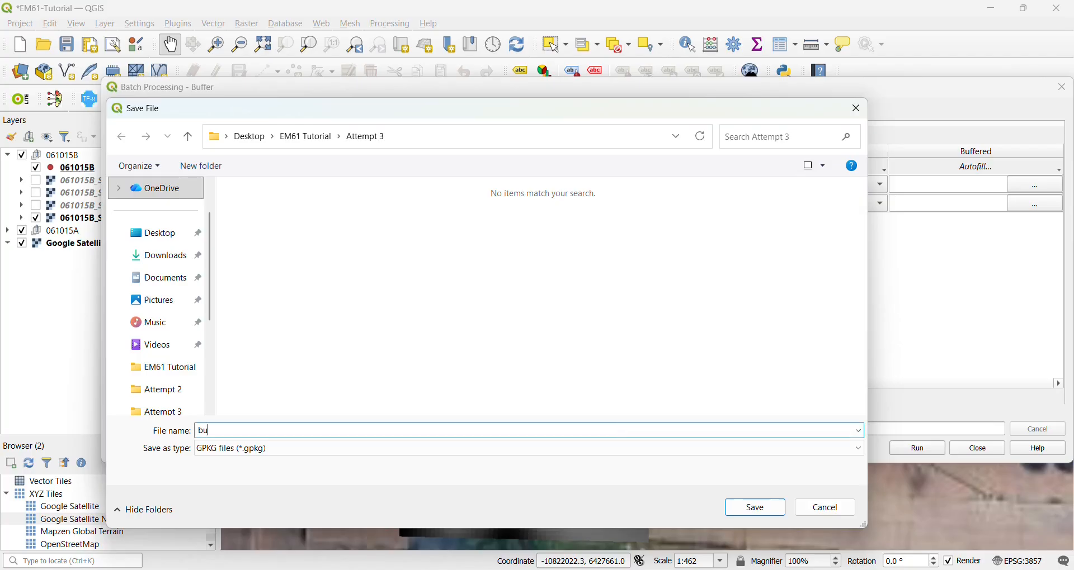
click(756, 510)
click(517, 266)
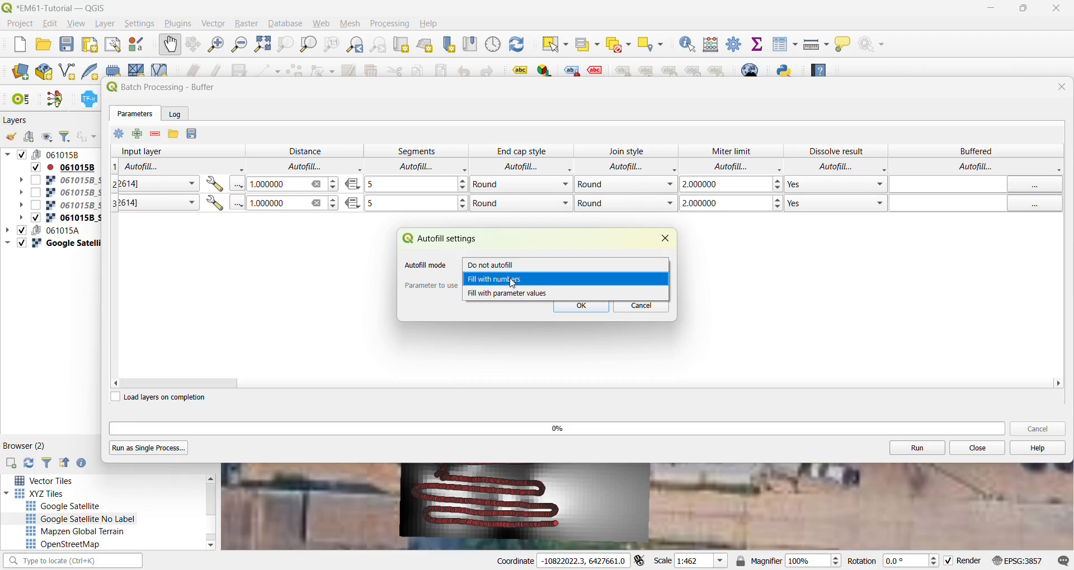
click(510, 292)
click(494, 289)
click(519, 287)
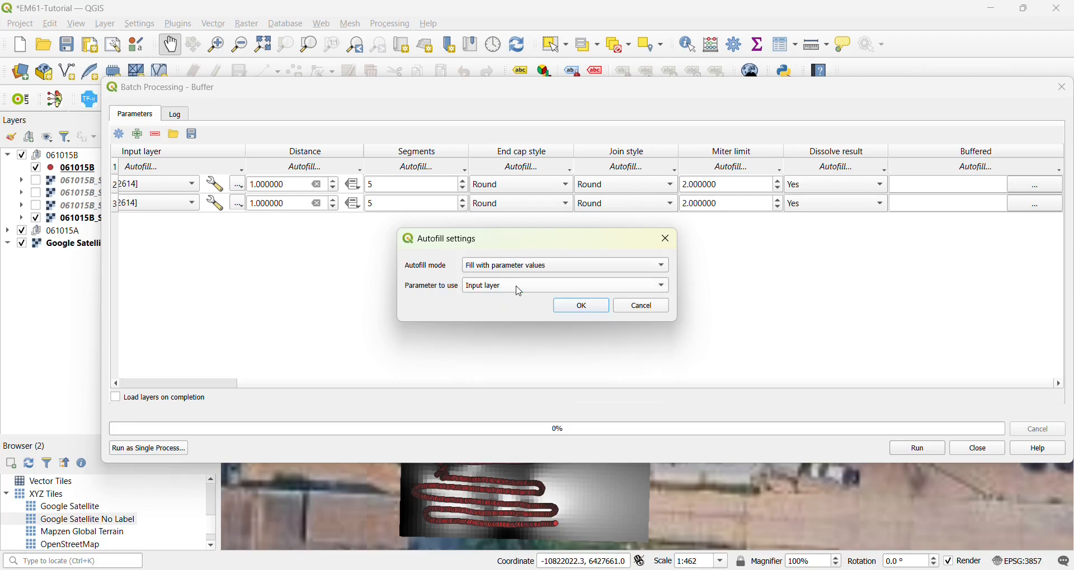
click(593, 310)
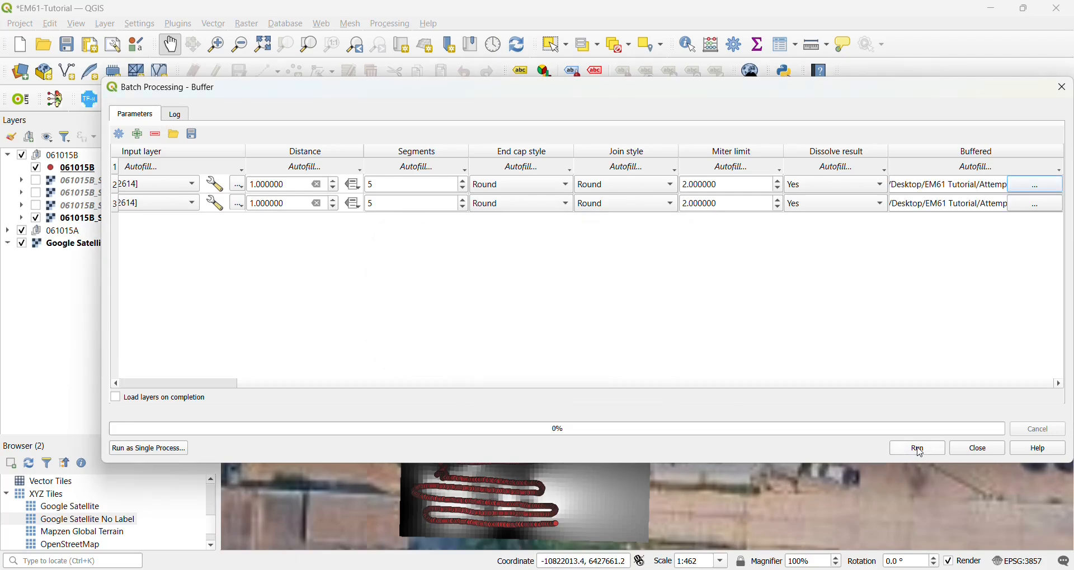
click(919, 450)
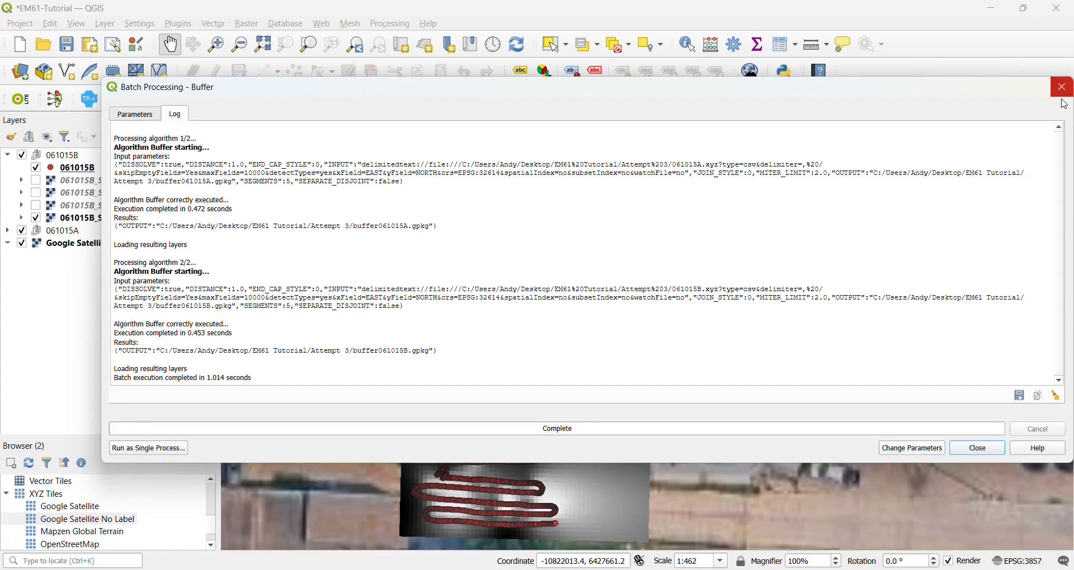
click(978, 450)
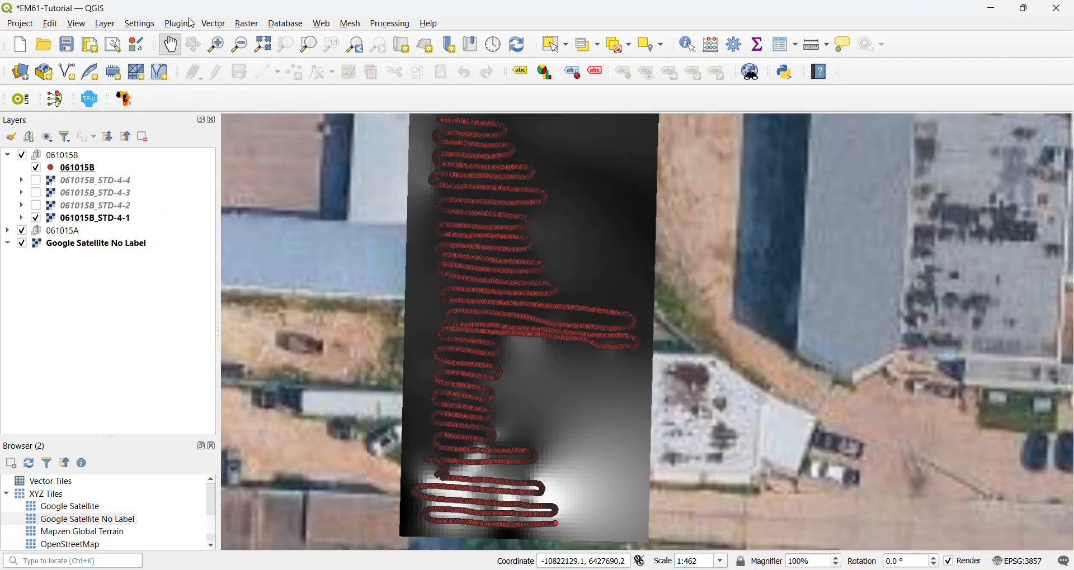
click(239, 26)
mouse_move(214, 25)
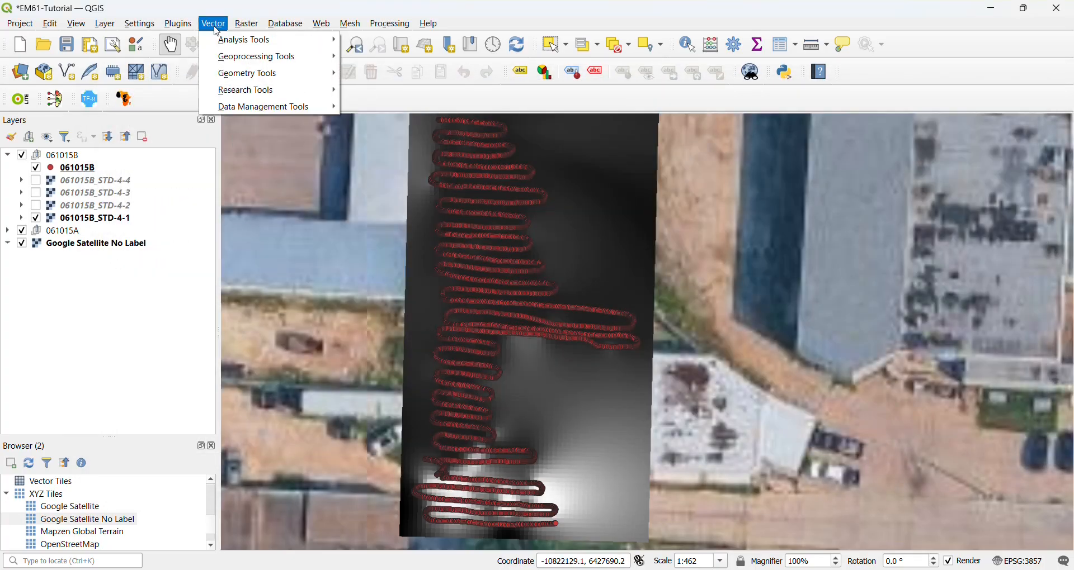
mouse_move(113, 28)
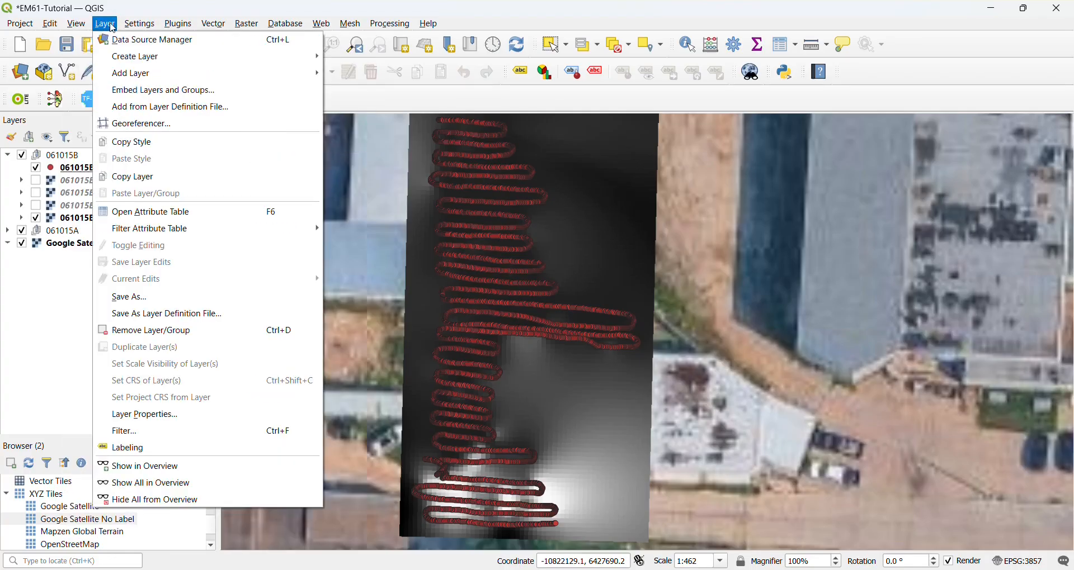
mouse_move(134, 74)
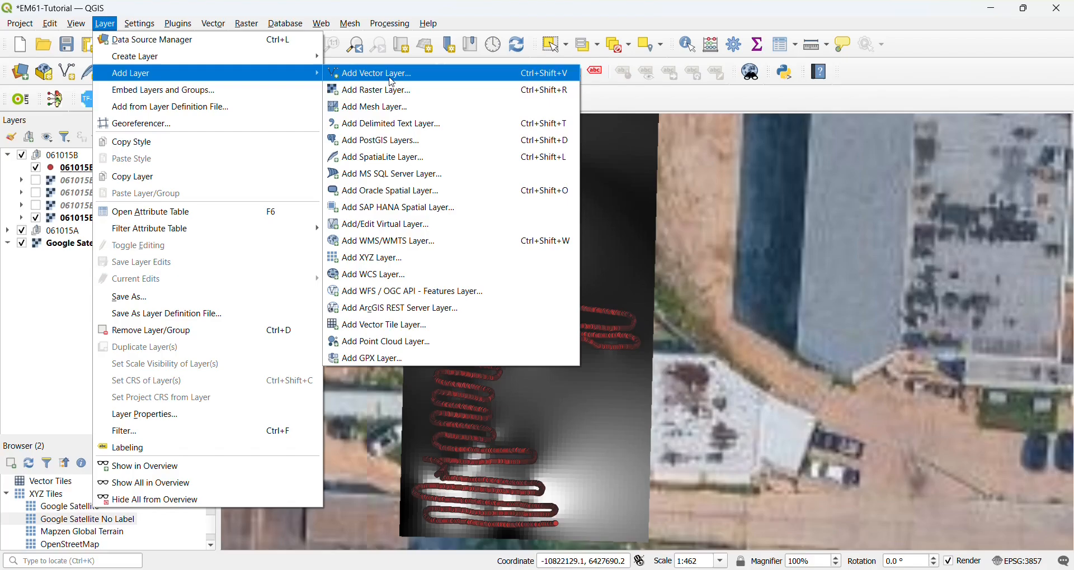
click(431, 73)
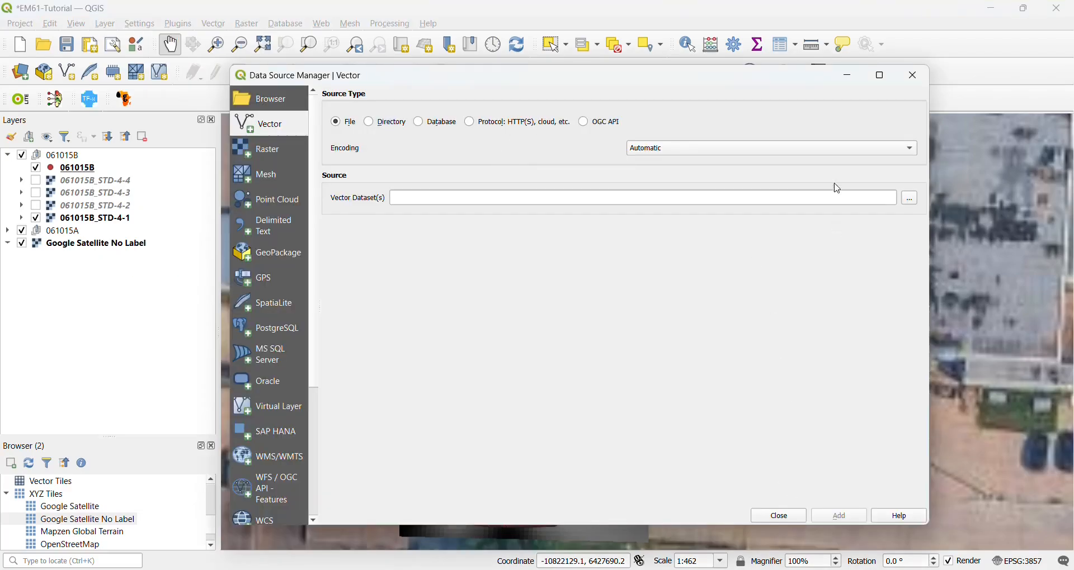
click(912, 200)
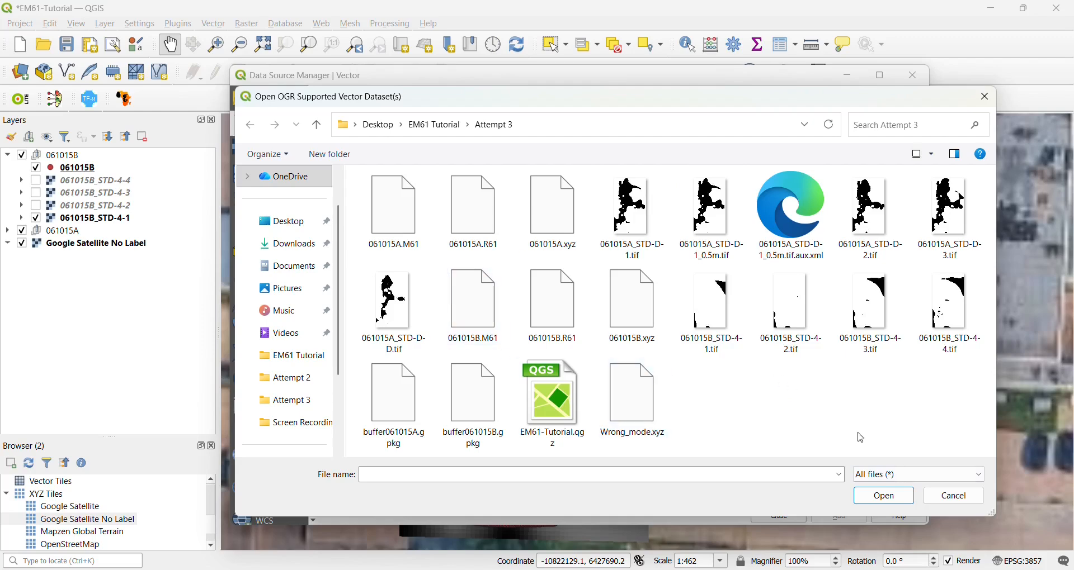
click(959, 500)
click(781, 517)
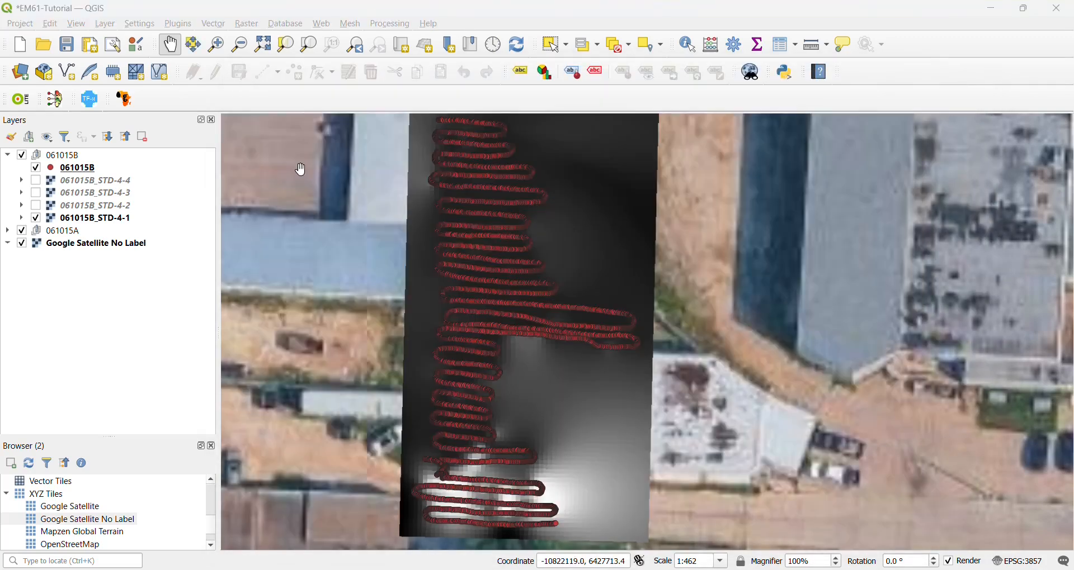
Add buffer061015A.gpkg and buffer061015B.gpkg from the Attempt 3 folder to the project as vector layers
click(106, 24)
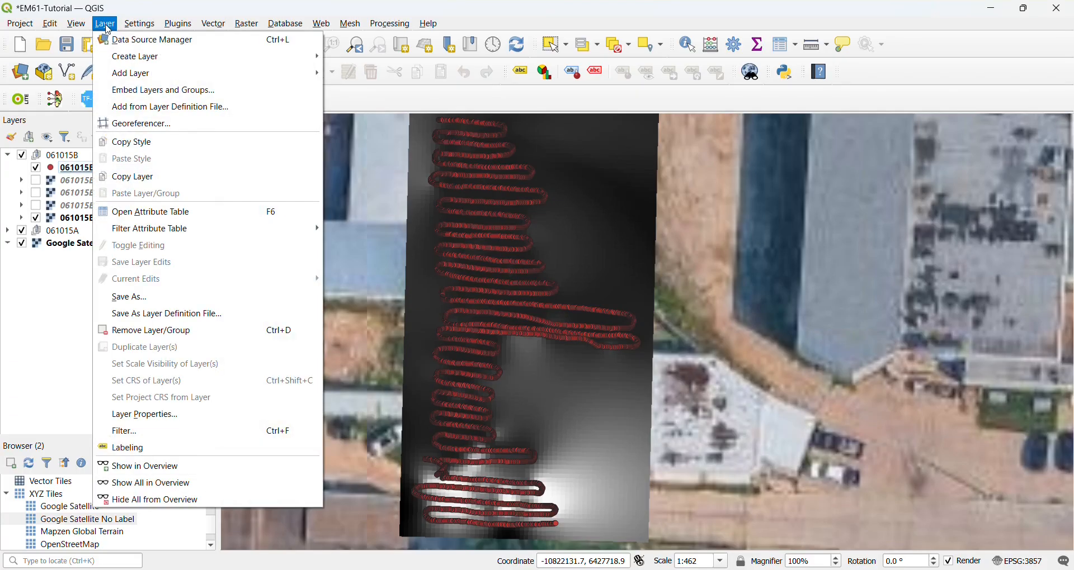
mouse_move(162, 74)
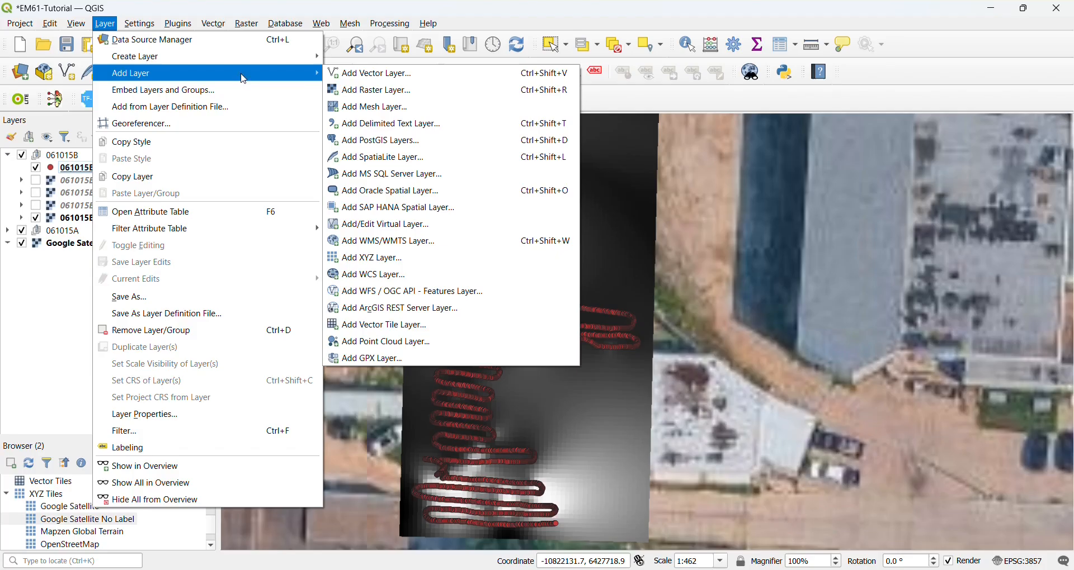
click(361, 81)
click(911, 199)
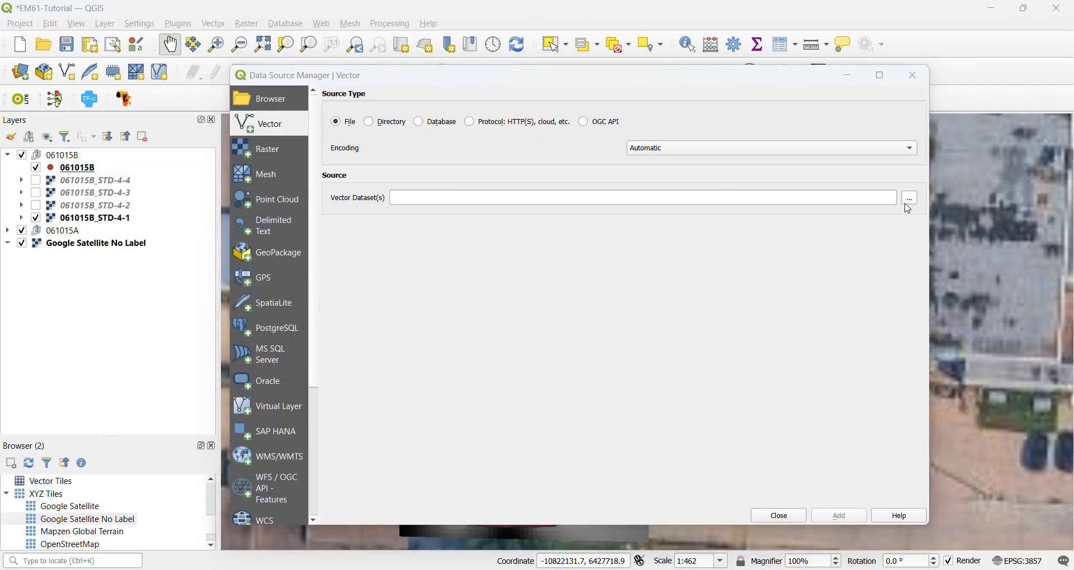
click(477, 418)
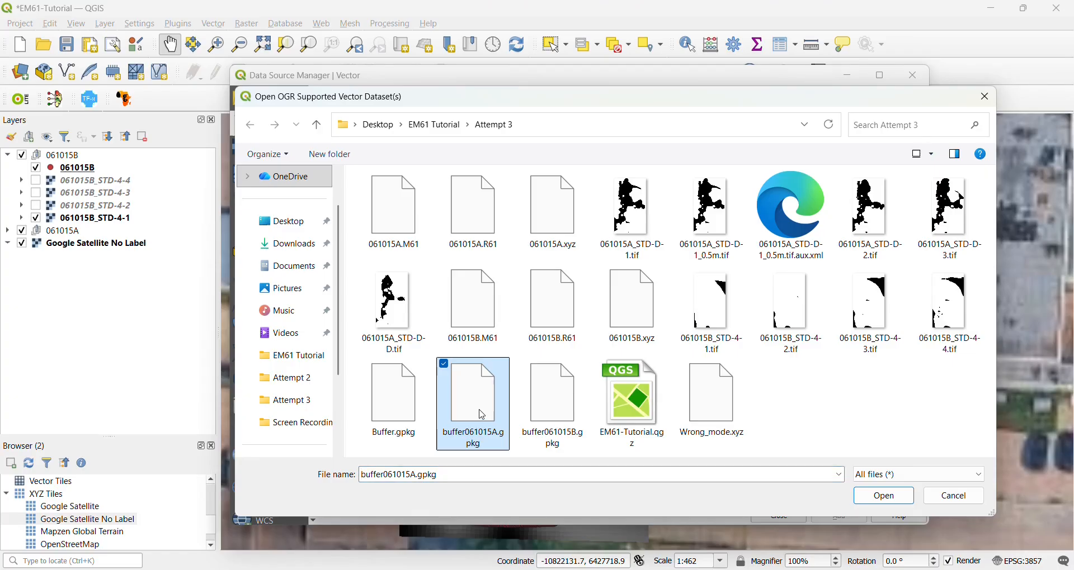
ctrl+click(554, 416)
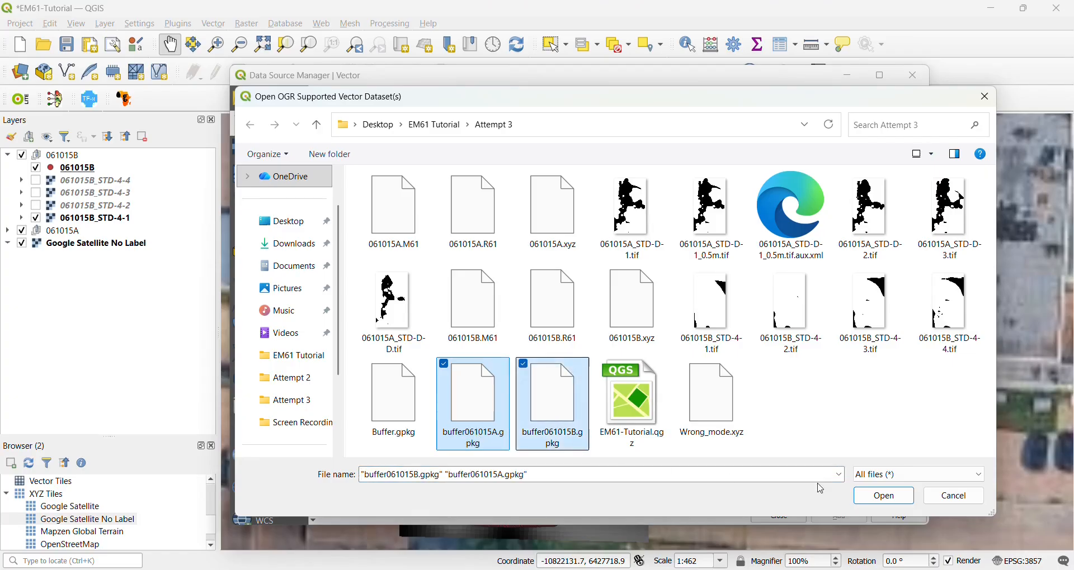
click(869, 498)
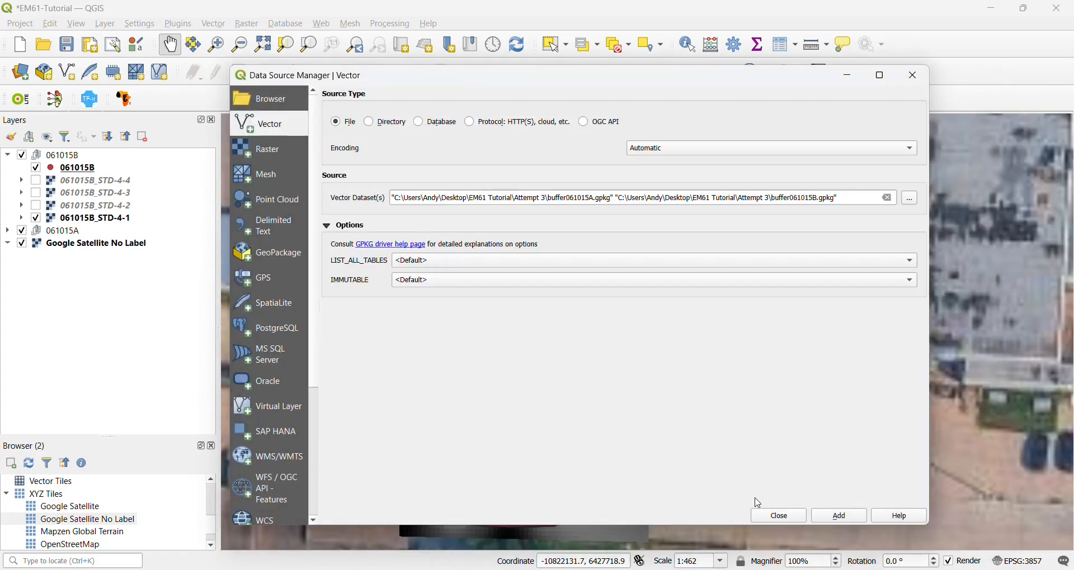
click(839, 516)
click(779, 515)
Move the buffer061015A layer into the 061015A group and expand that group
drag(591, 350, 547, 385)
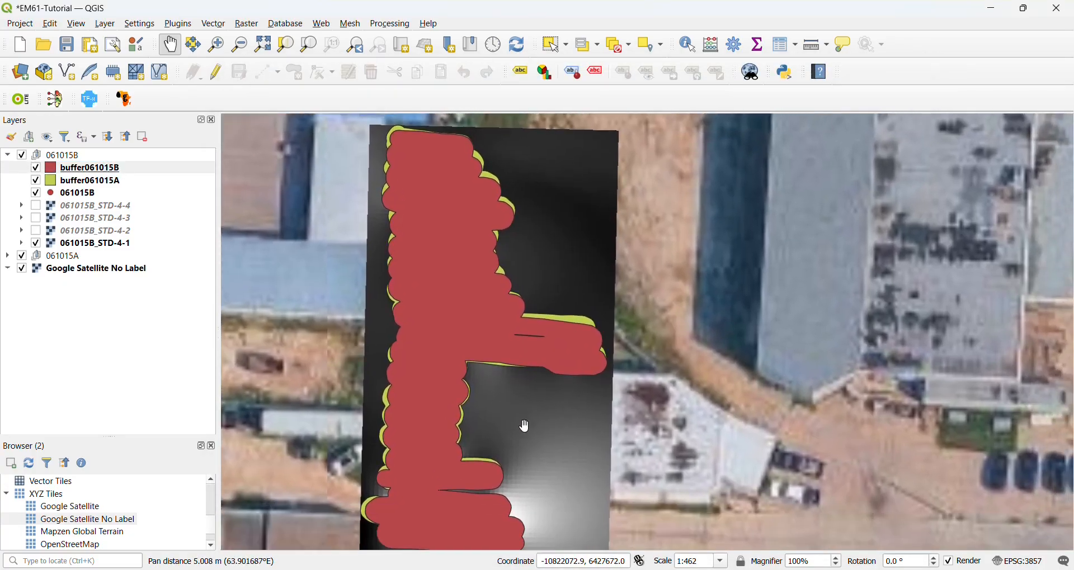
drag(511, 417, 512, 389)
click(54, 183)
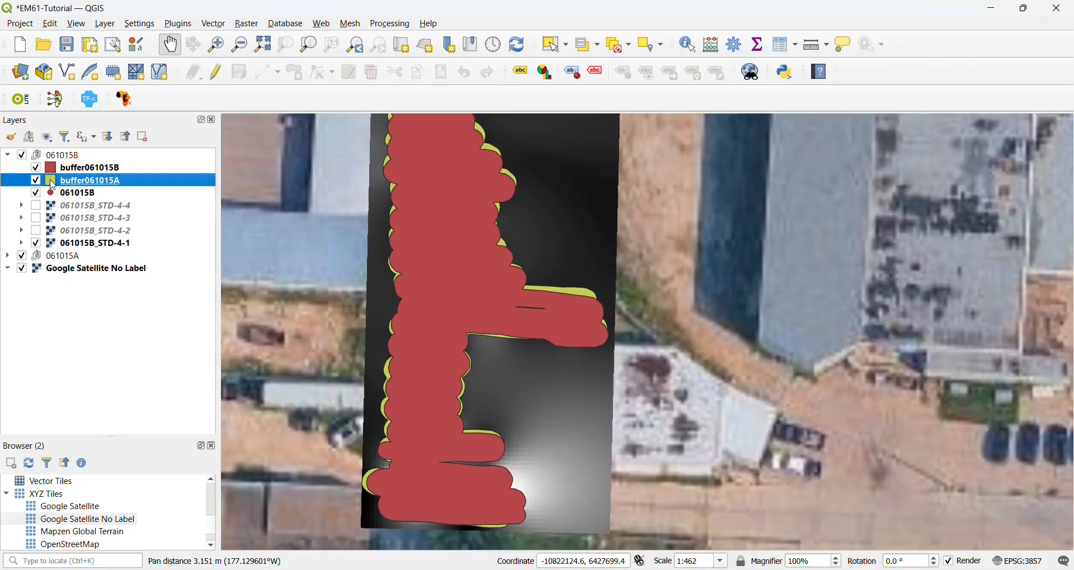
click(54, 171)
click(54, 182)
drag(66, 184, 8, 267)
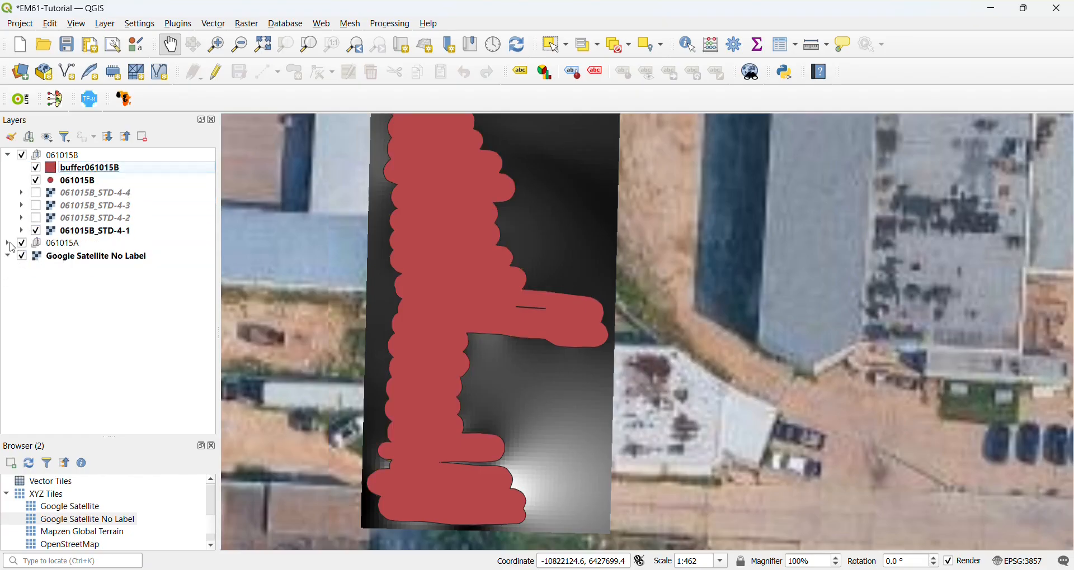
click(8, 244)
drag(510, 227, 497, 264)
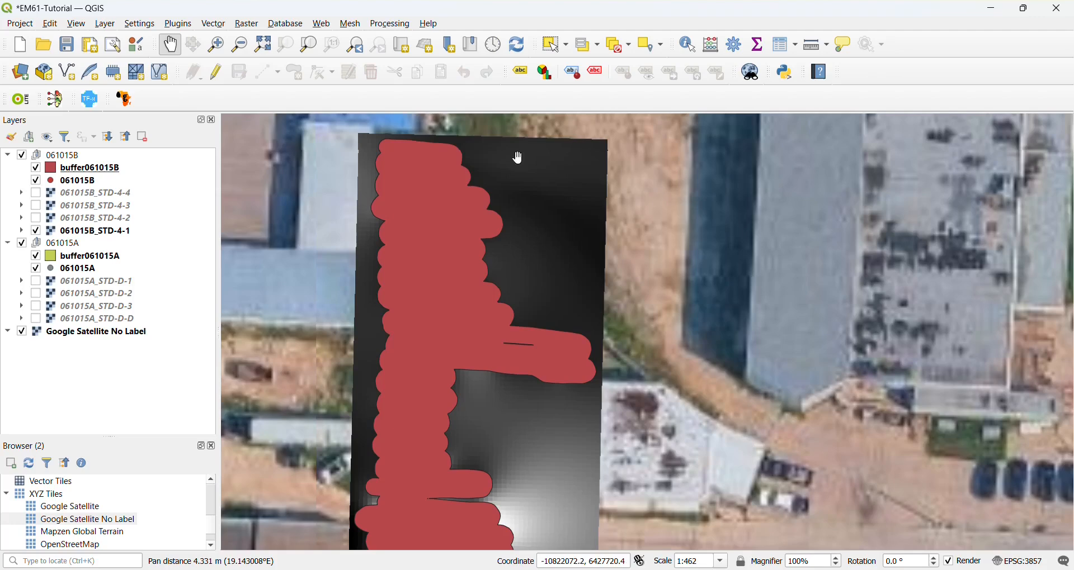
drag(456, 402, 469, 363)
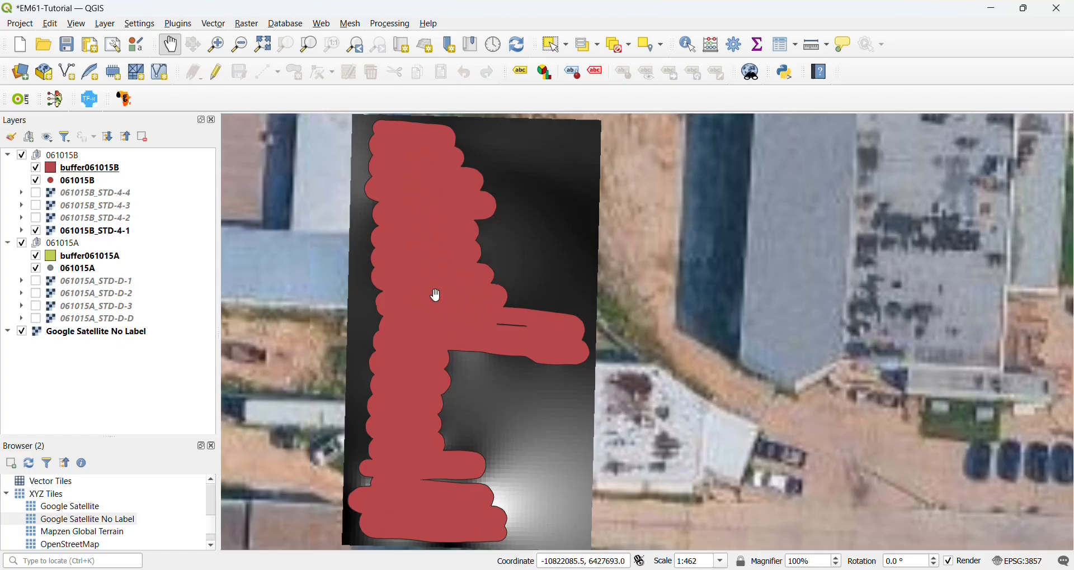
drag(437, 297, 401, 267)
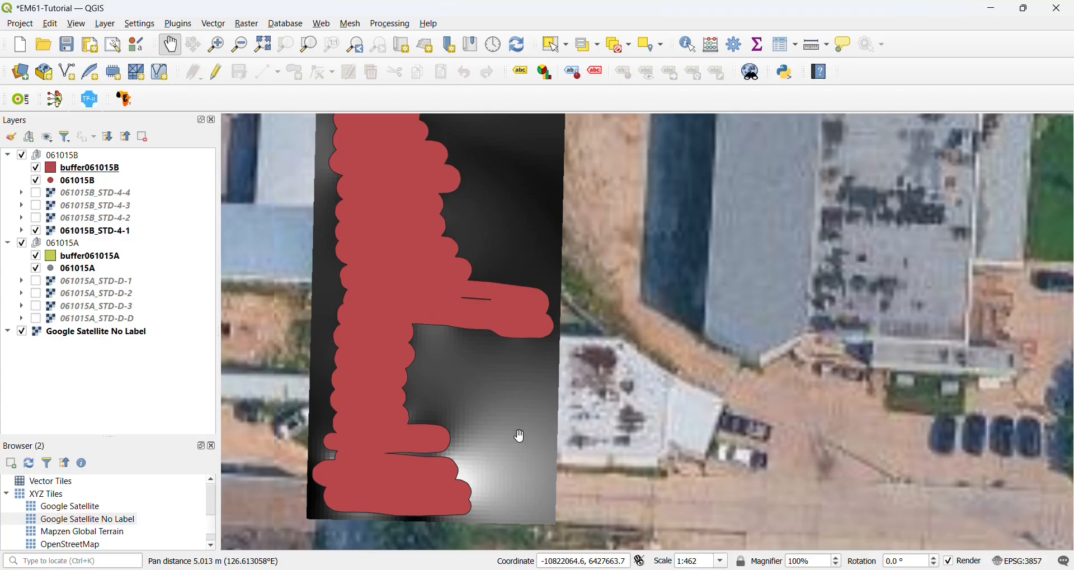
drag(509, 415, 531, 468)
drag(434, 350, 461, 358)
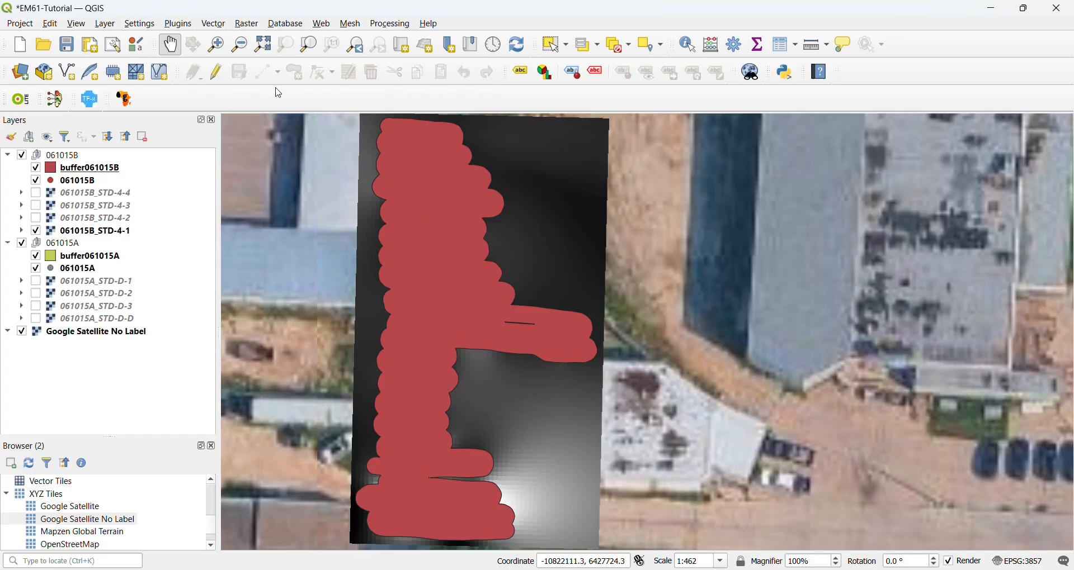
Open the Clip Raster by Mask Layer tool as a batch process
click(247, 25)
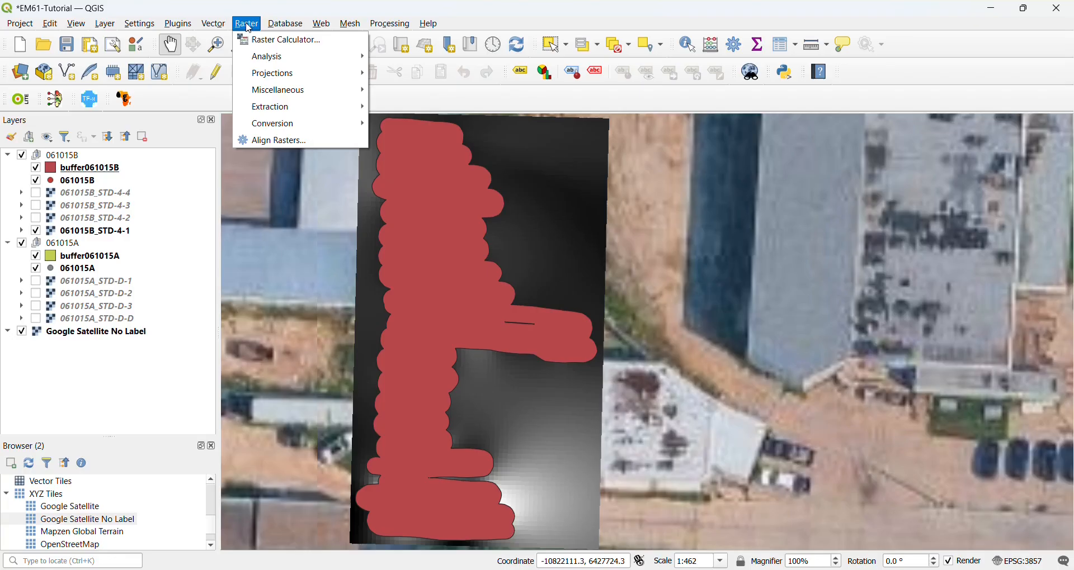
mouse_move(263, 93)
mouse_move(291, 112)
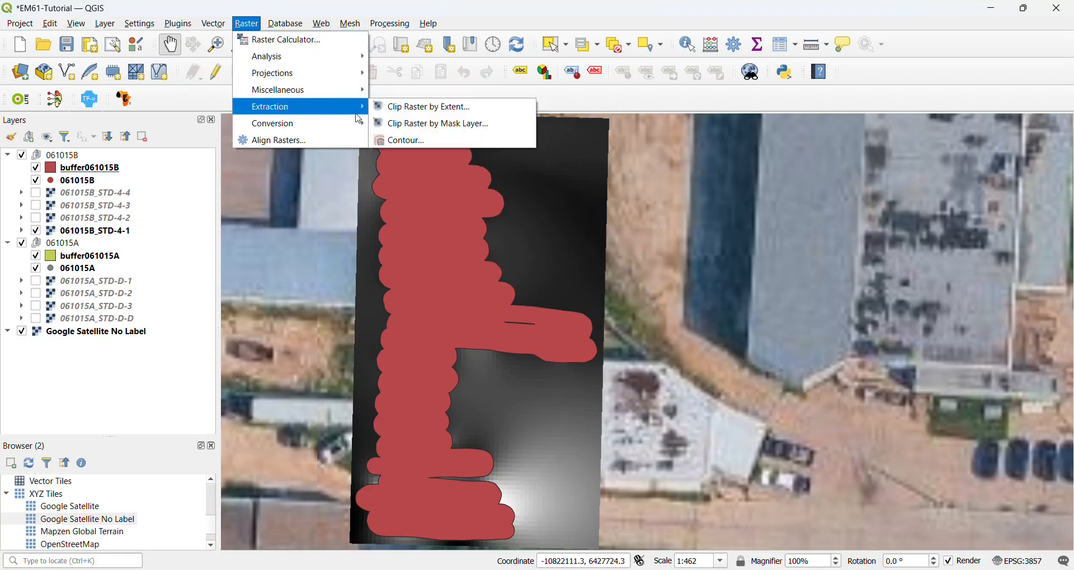
click(490, 130)
drag(480, 117, 442, 123)
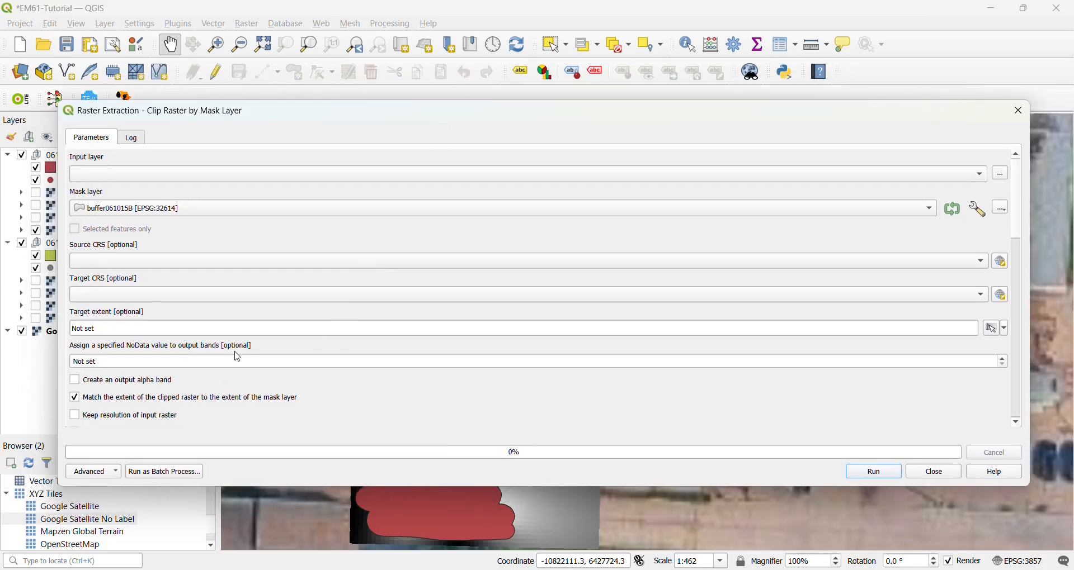
click(146, 472)
drag(318, 116, 318, 141)
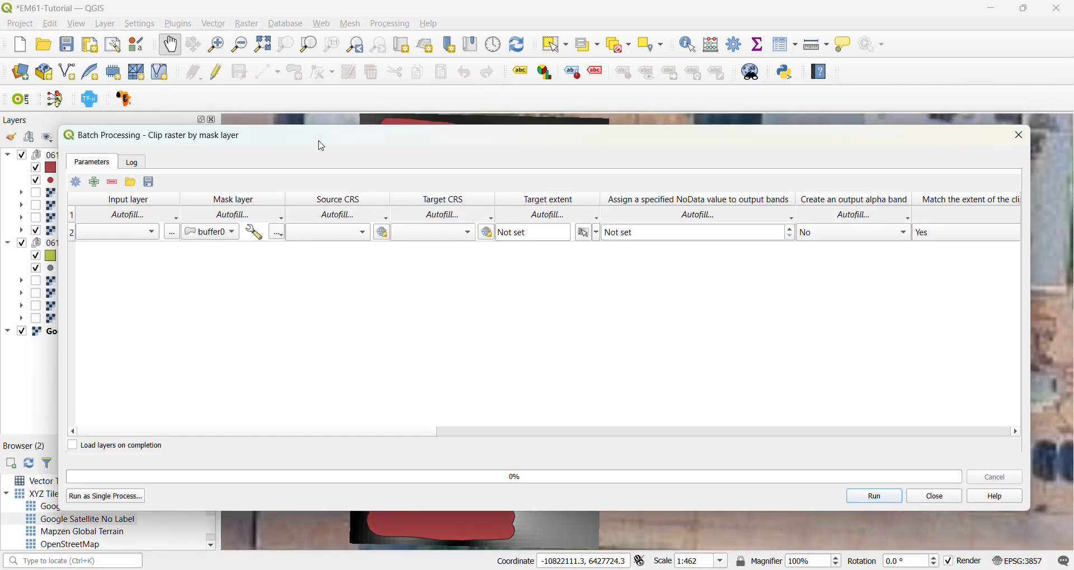
click(120, 498)
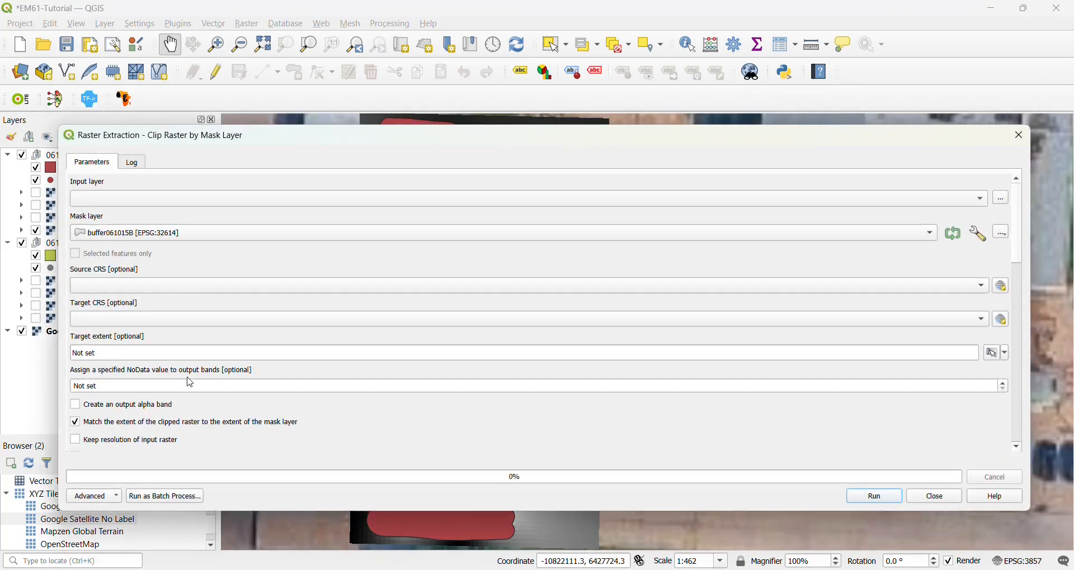
mouse_move(1022, 235)
mouse_down()
mouse_move(1026, 295)
mouse_move(1026, 231)
mouse_up()
click(167, 498)
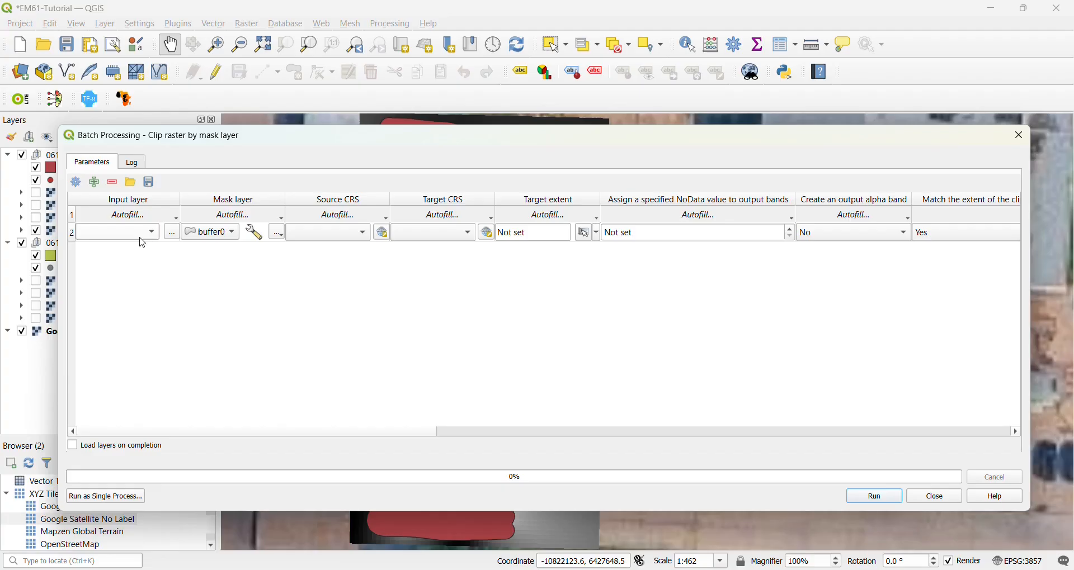
Add three more rows to the clip batch so that it holds four rasters
click(94, 183)
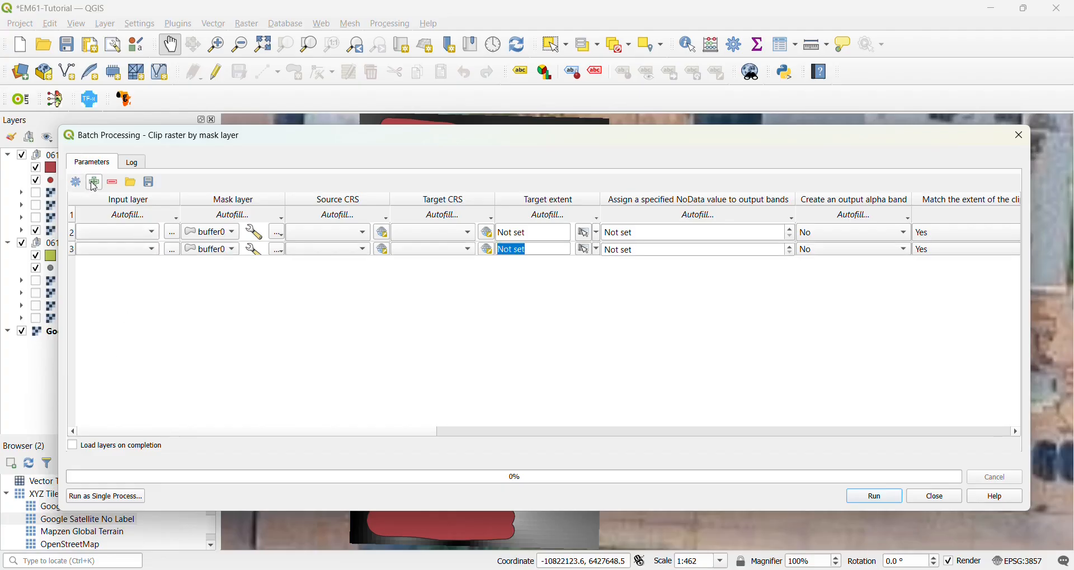
click(94, 183)
click(94, 183)
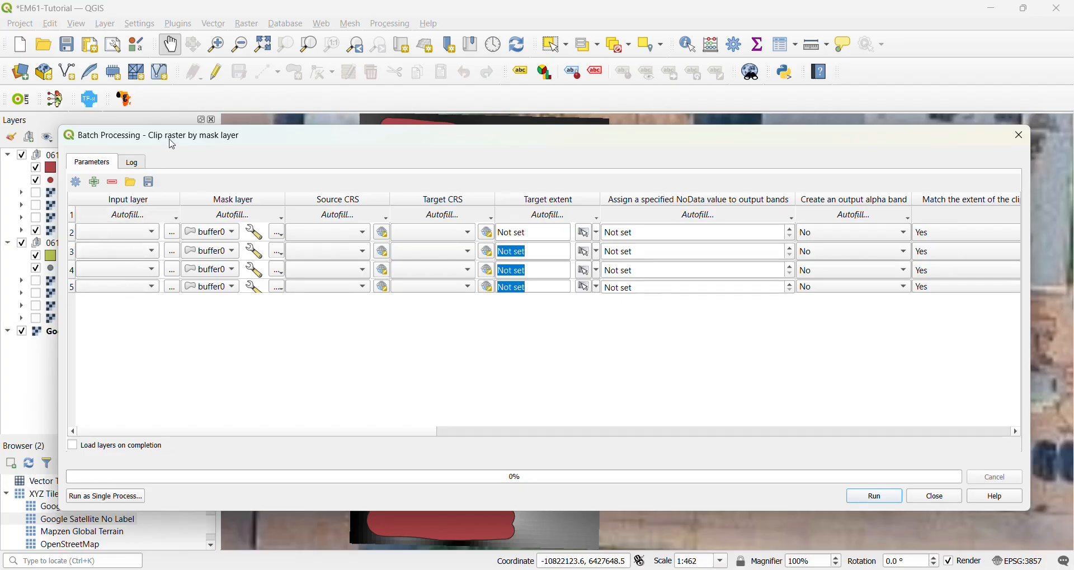
Set the input layers of the four clip rows to 061015A_STD-D-1, 061015A_STD-D-2, 061015A_STD-D-3 and 061015A_STD-D-D
drag(170, 144, 239, 154)
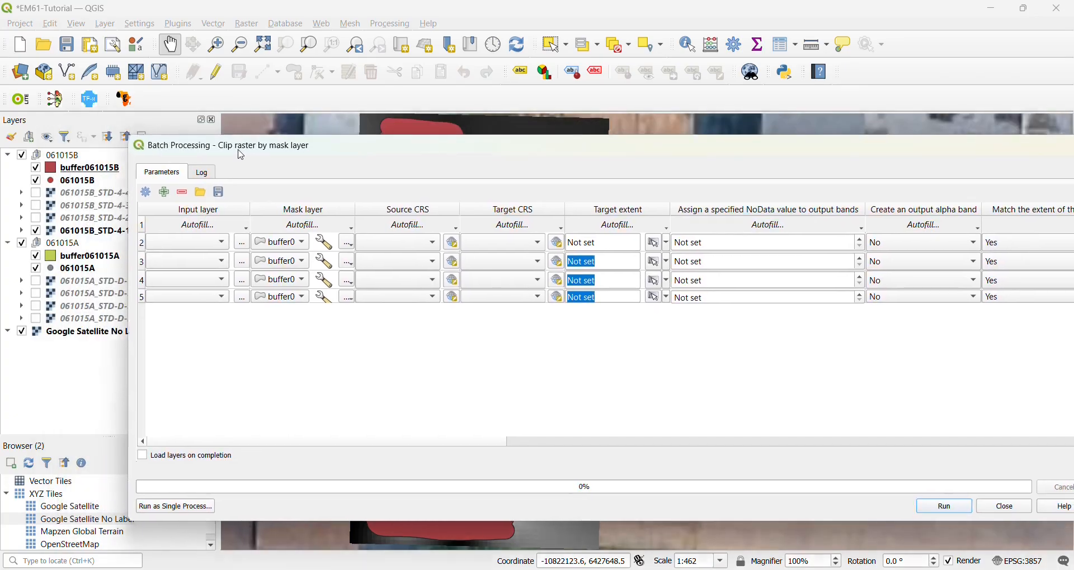
click(190, 244)
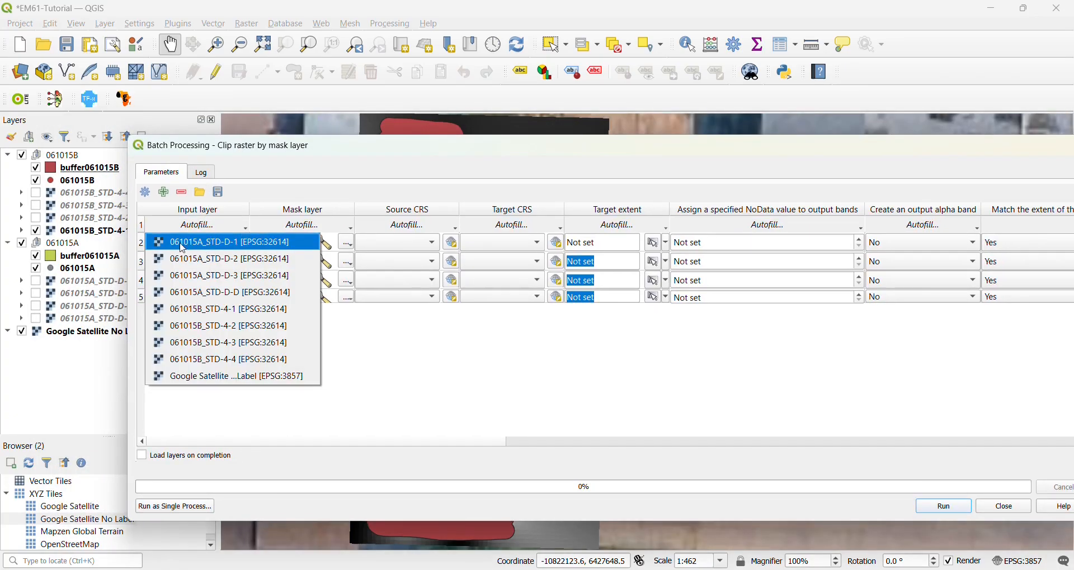
click(205, 245)
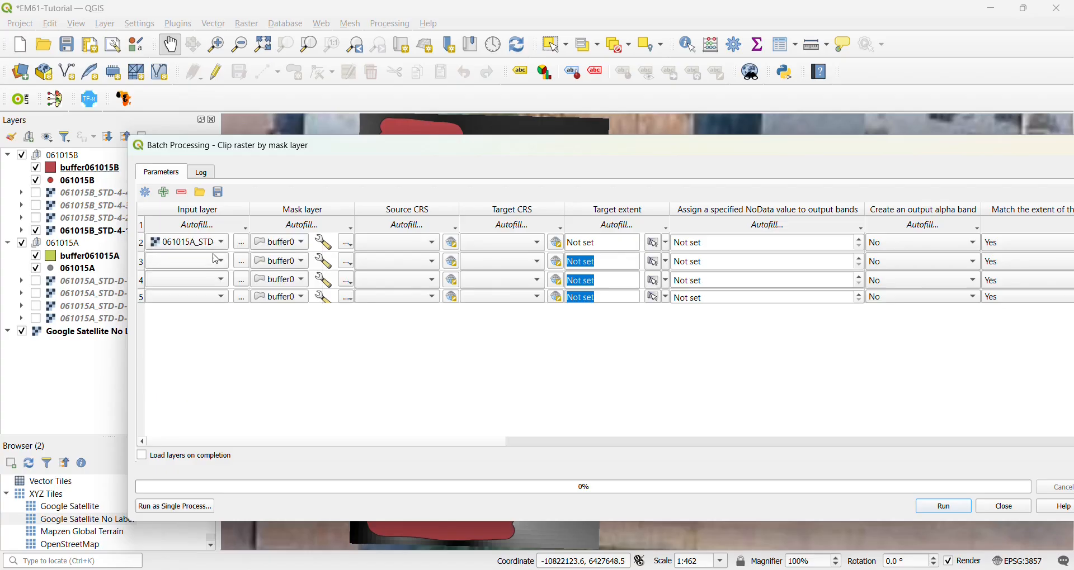
click(208, 264)
click(203, 278)
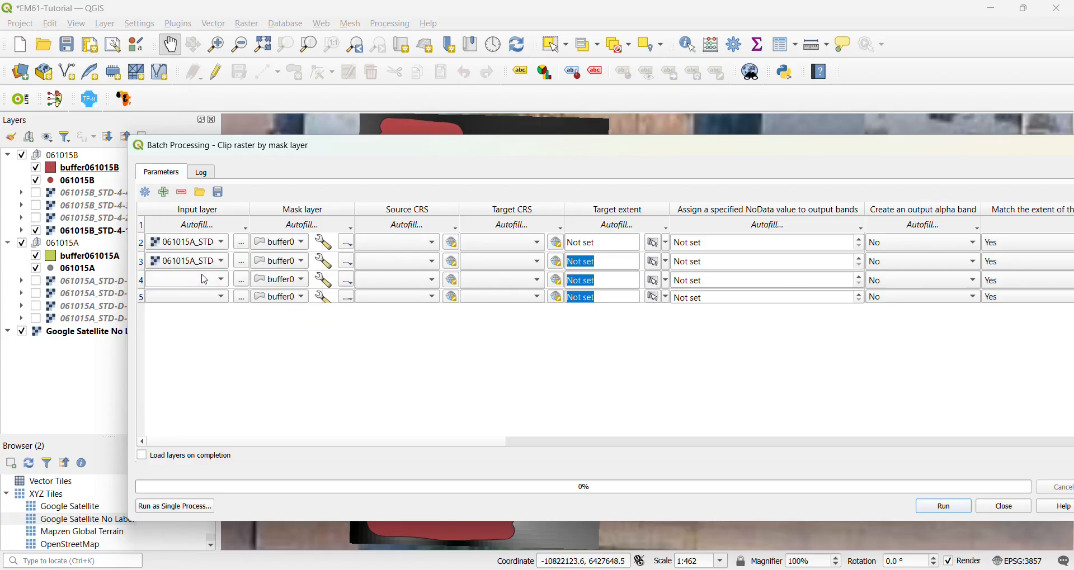
click(204, 281)
click(221, 319)
click(192, 299)
click(237, 354)
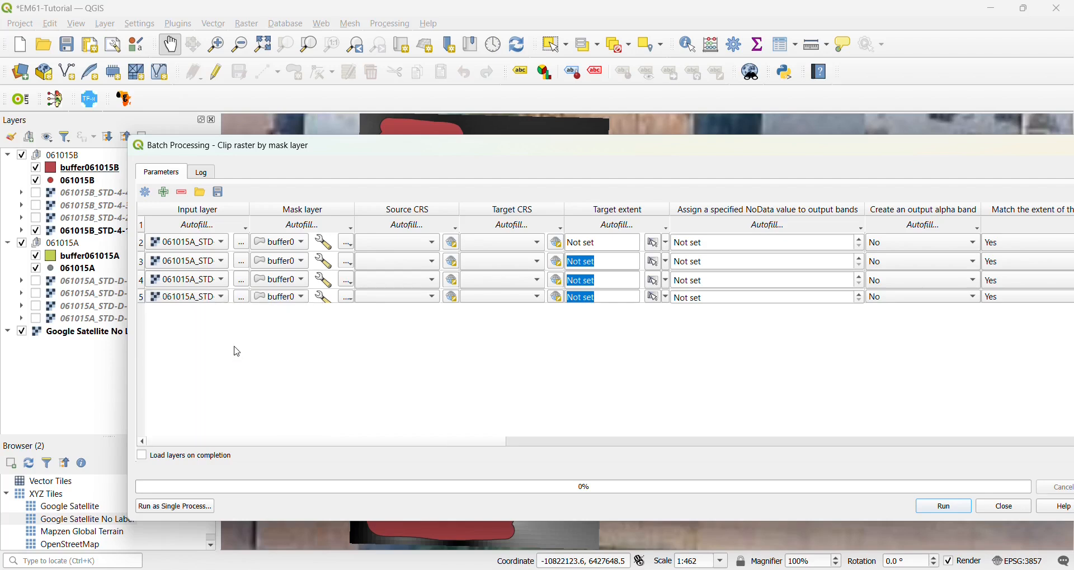
Set the mask layer to buffer061015A for all four clip rows, widening the input and mask columns to read the names
drag(251, 209, 322, 209)
mouse_move(379, 446)
mouse_down()
mouse_move(419, 446)
mouse_move(397, 446)
mouse_up()
click(373, 244)
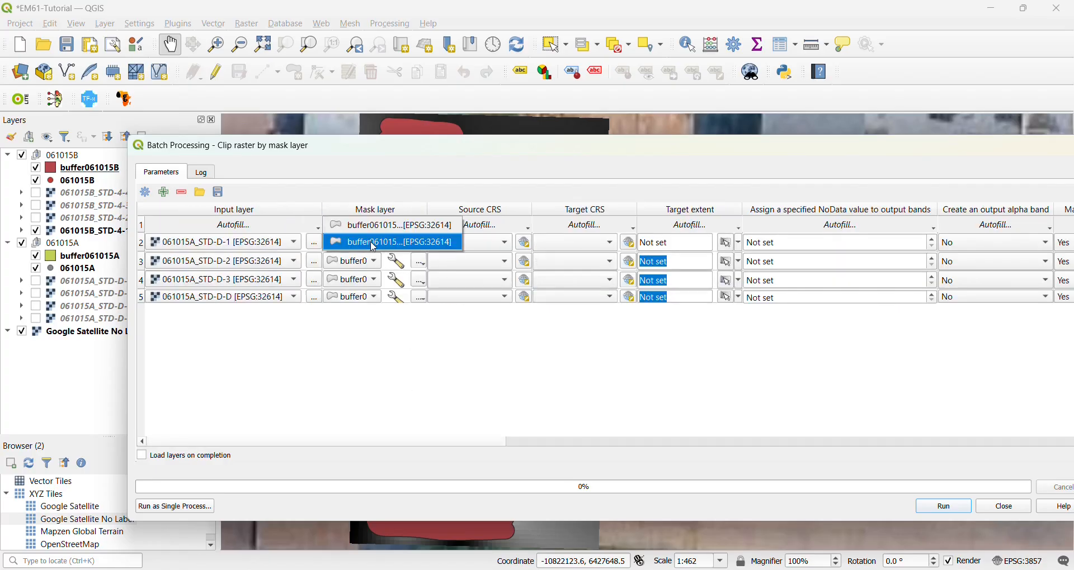
click(370, 228)
drag(428, 210, 521, 211)
click(414, 242)
click(389, 243)
click(390, 262)
click(392, 244)
click(395, 281)
click(400, 261)
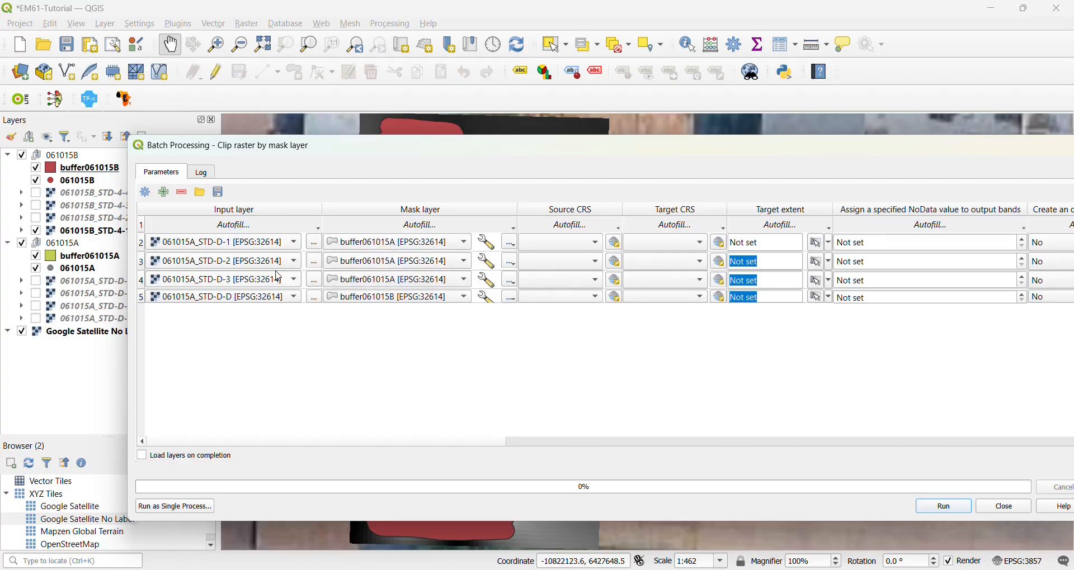
click(393, 300)
click(395, 301)
Set matching the clipped raster's extent to the mask layer's extent to No for all four rows
drag(428, 444, 496, 442)
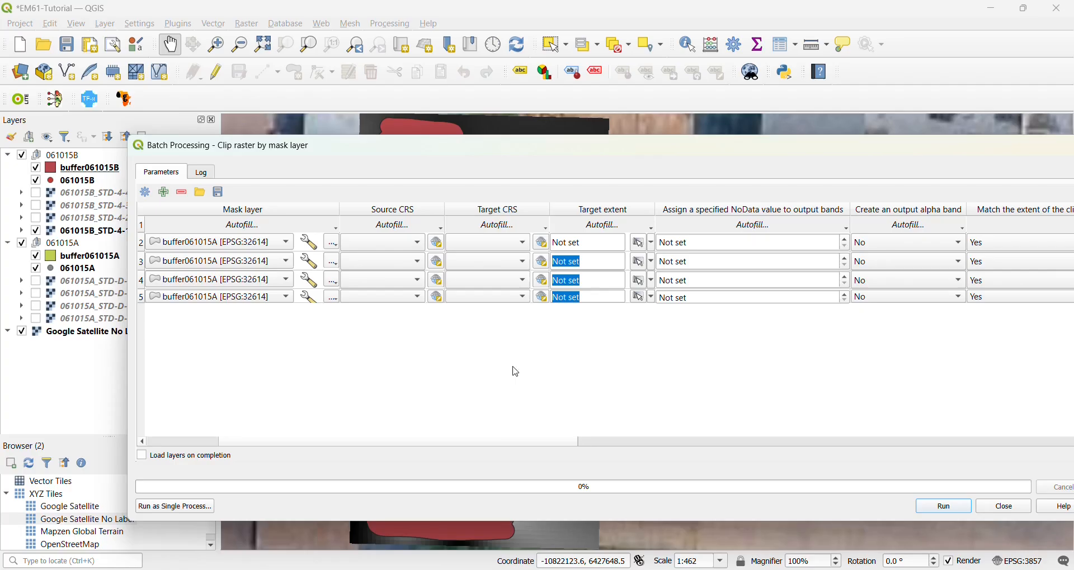
drag(510, 443, 626, 450)
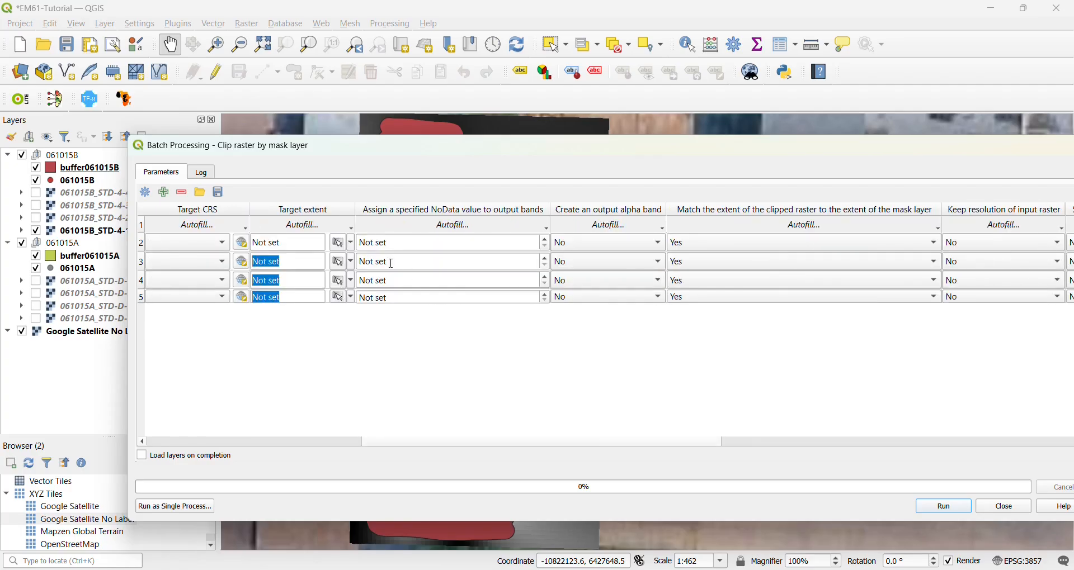
click(324, 242)
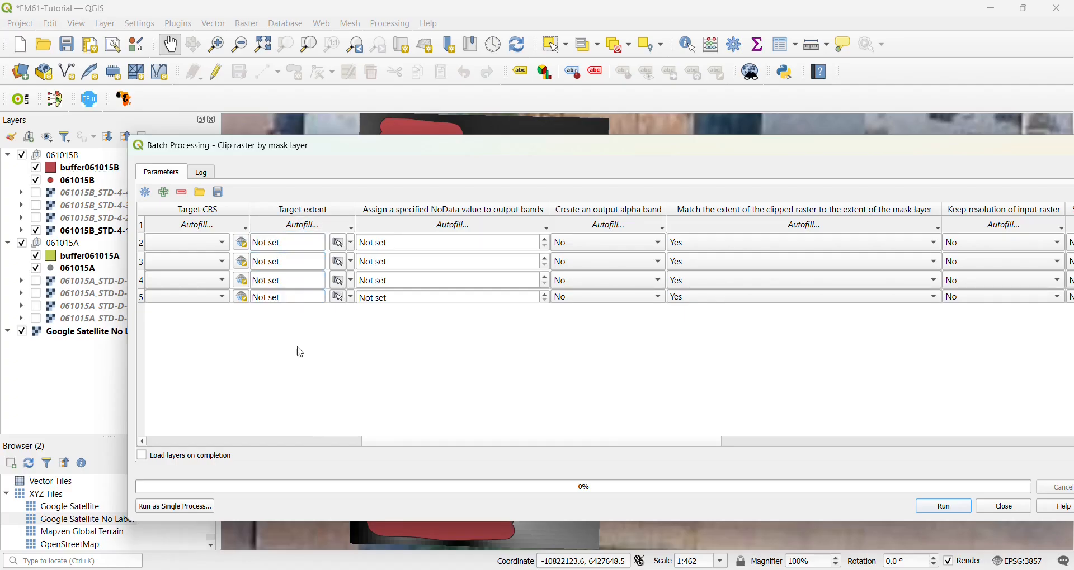
drag(420, 444, 588, 452)
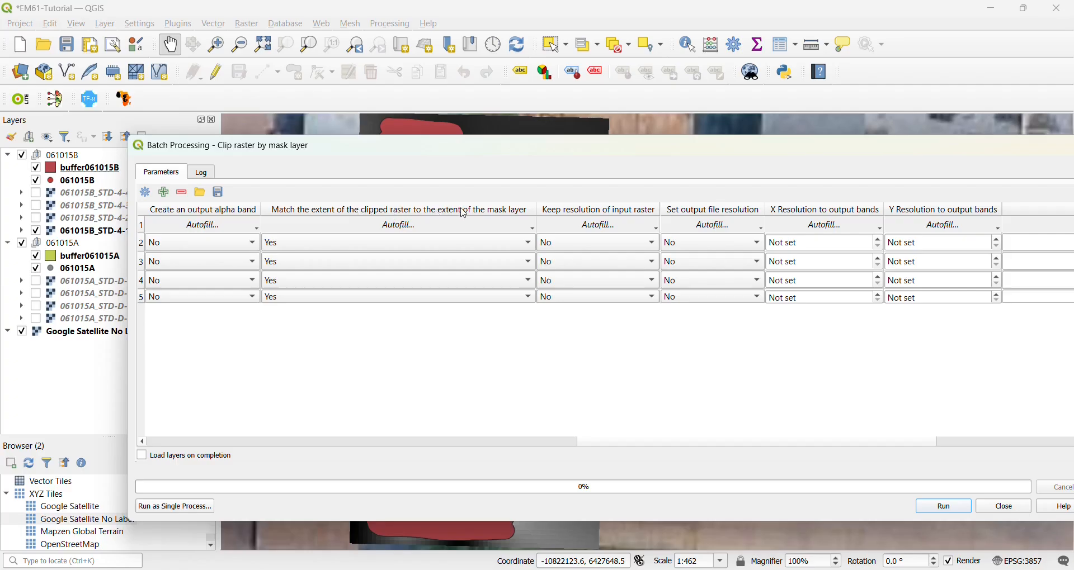
click(317, 242)
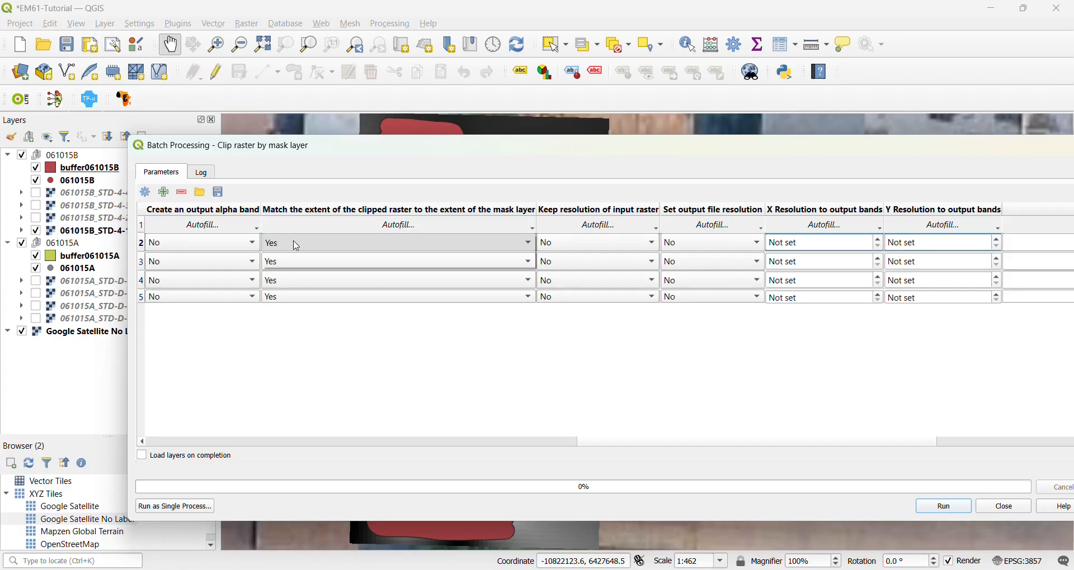
click(296, 260)
click(297, 267)
click(295, 280)
click(296, 282)
click(298, 299)
click(297, 299)
click(299, 320)
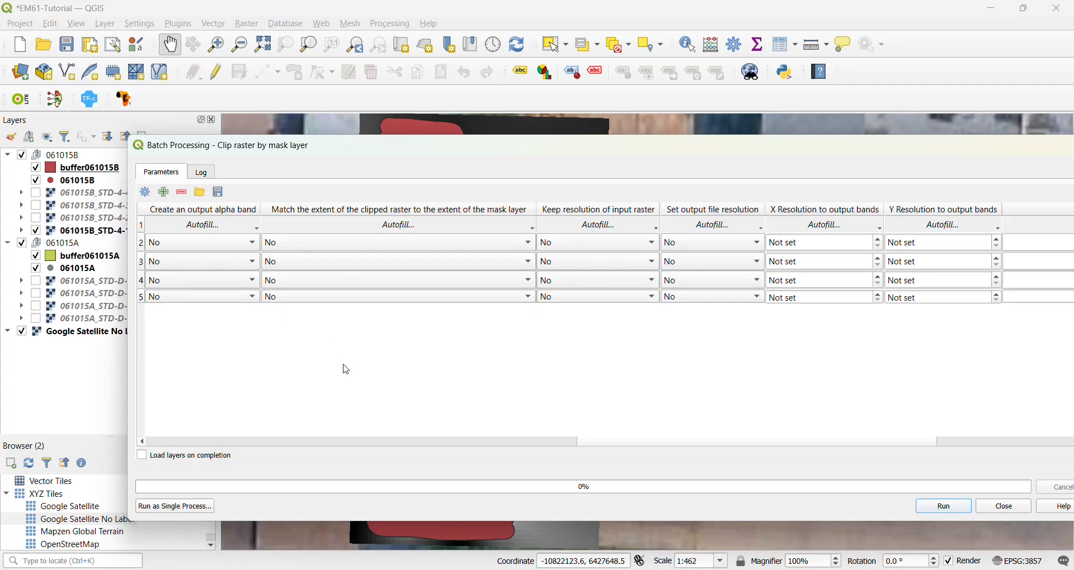
Set the clipped output of the first row to the file name 061015A_Clipped_.tif in the Attempt 3 folder
click(359, 445)
drag(561, 446, 746, 446)
drag(810, 443, 1040, 452)
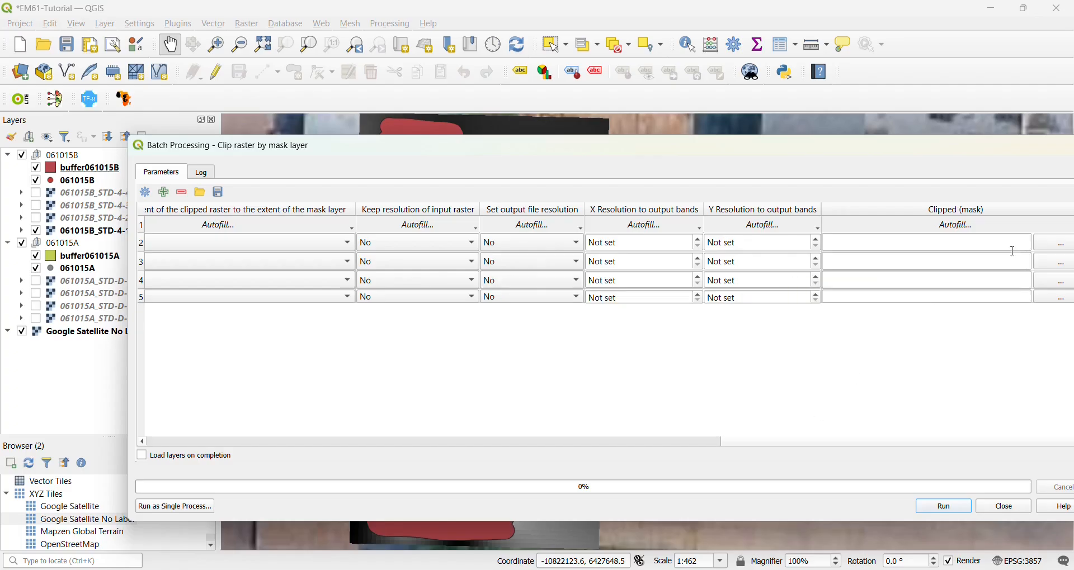
click(1059, 246)
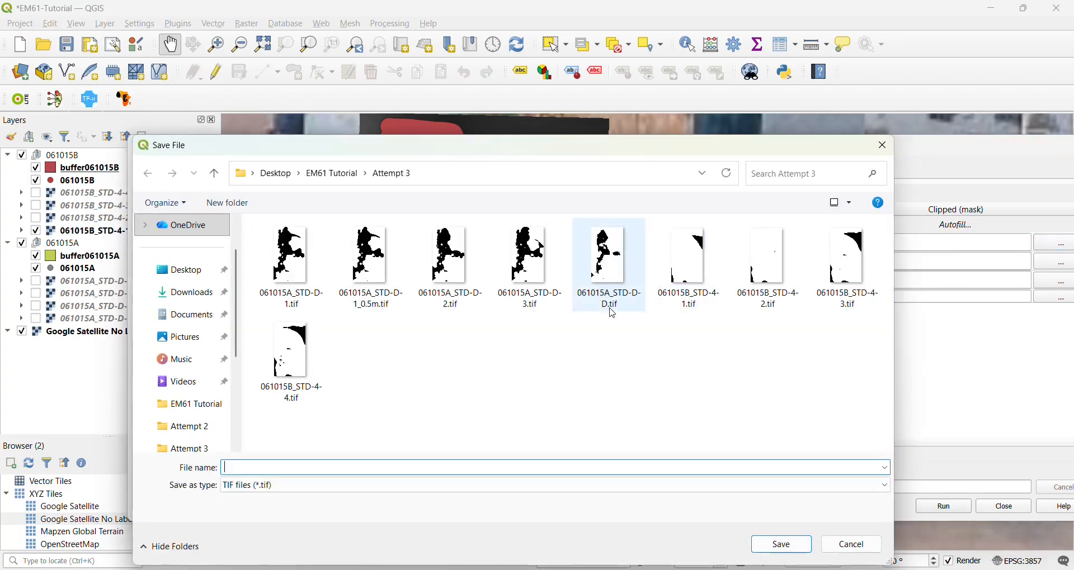
click(299, 274)
click(297, 467)
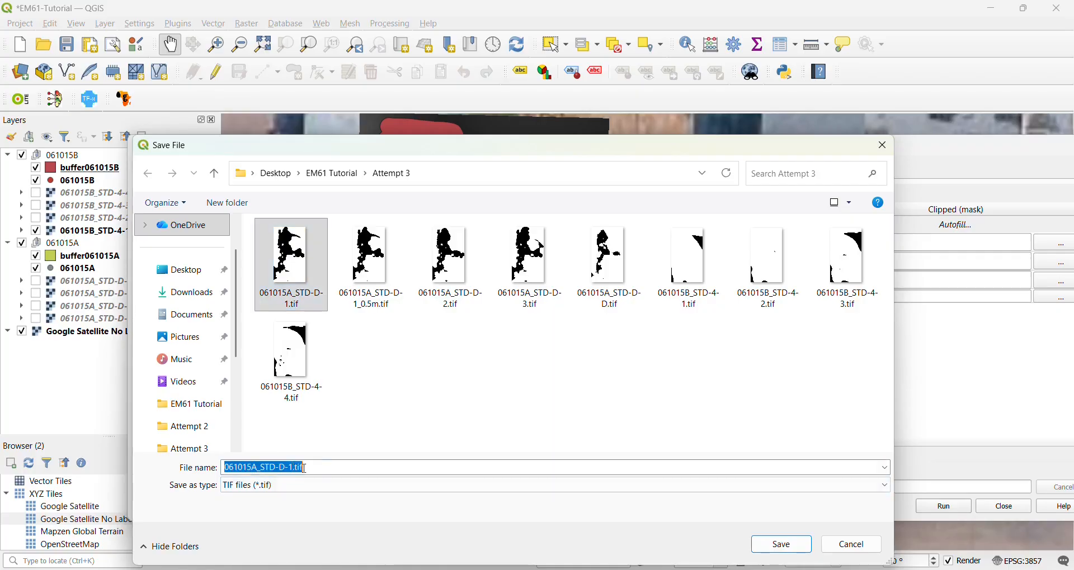
click(355, 471)
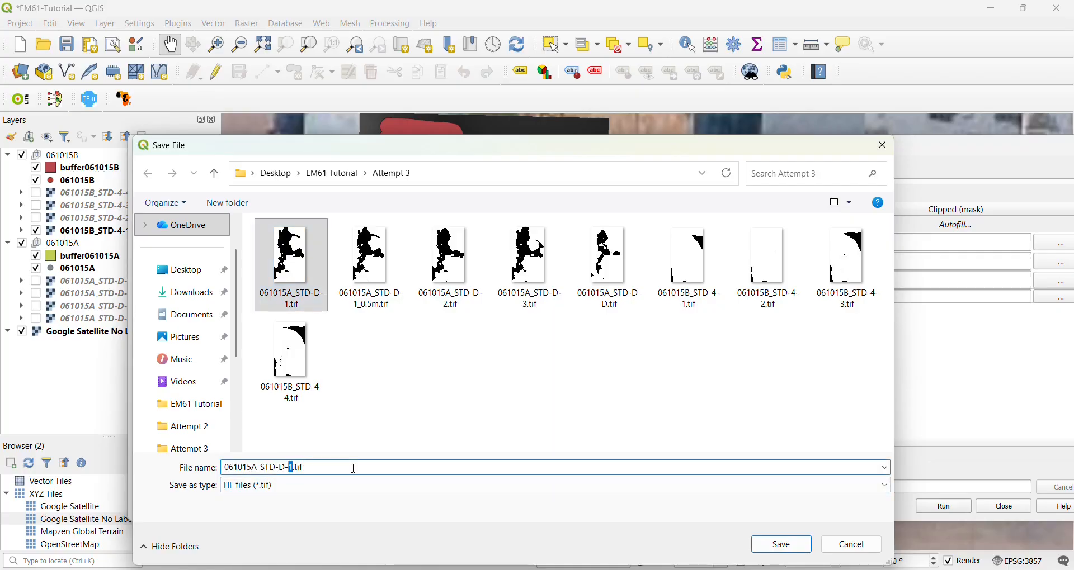
key(shift+Left)
key(shift+Left)
key(BackSpace)
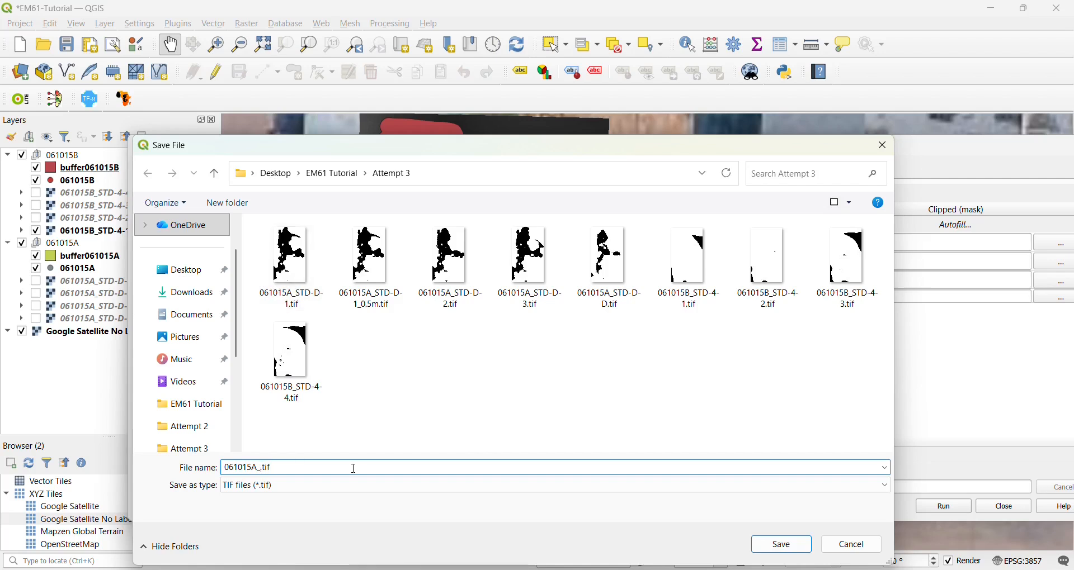
text(Cliped)
text(ed)
text(_)
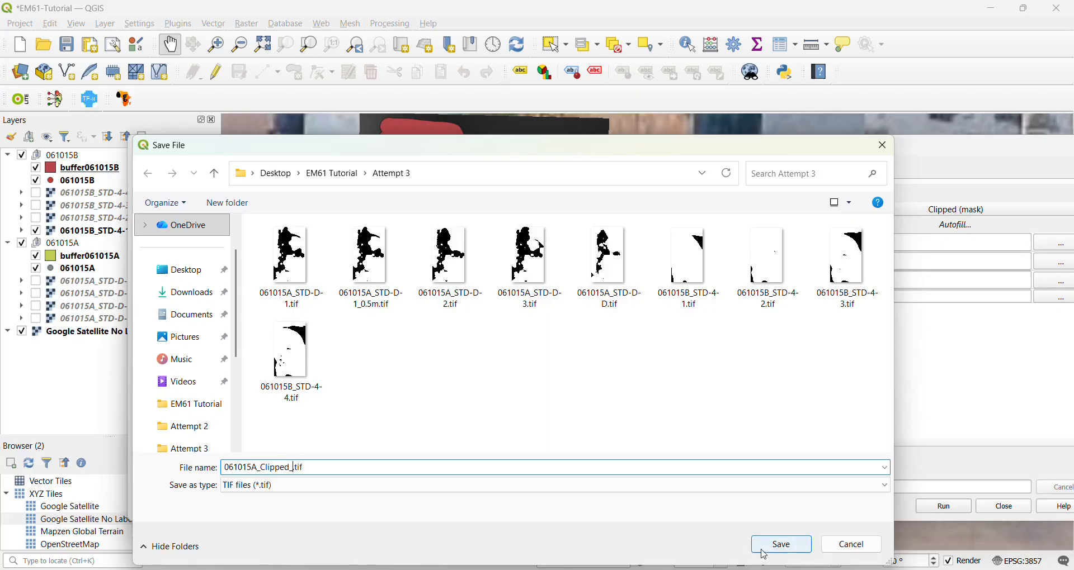
click(768, 547)
Autofill the clipped output names with the Input layer parameter values and run the clip batch
click(505, 269)
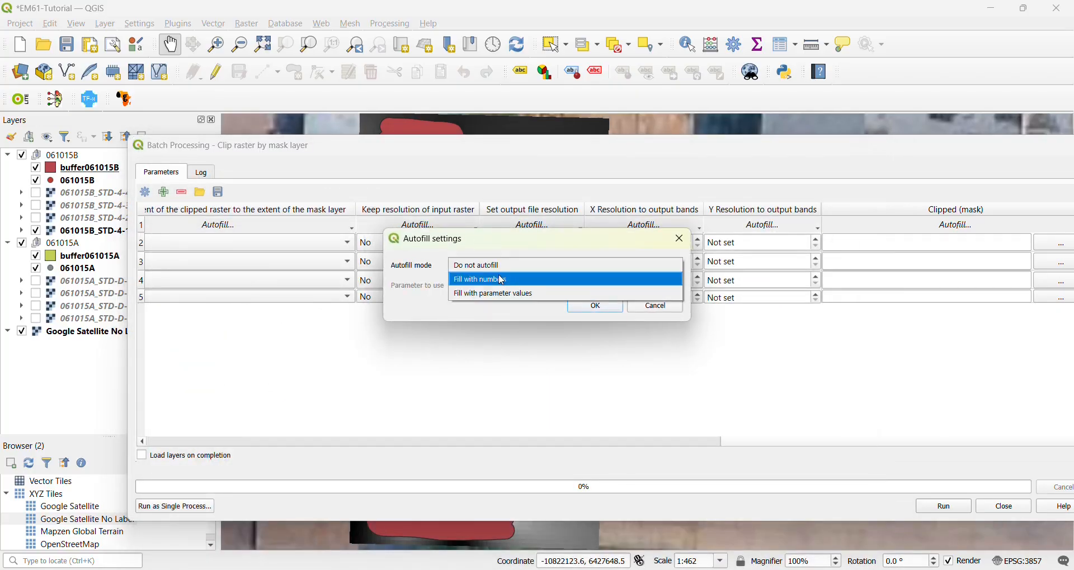
click(484, 296)
click(488, 287)
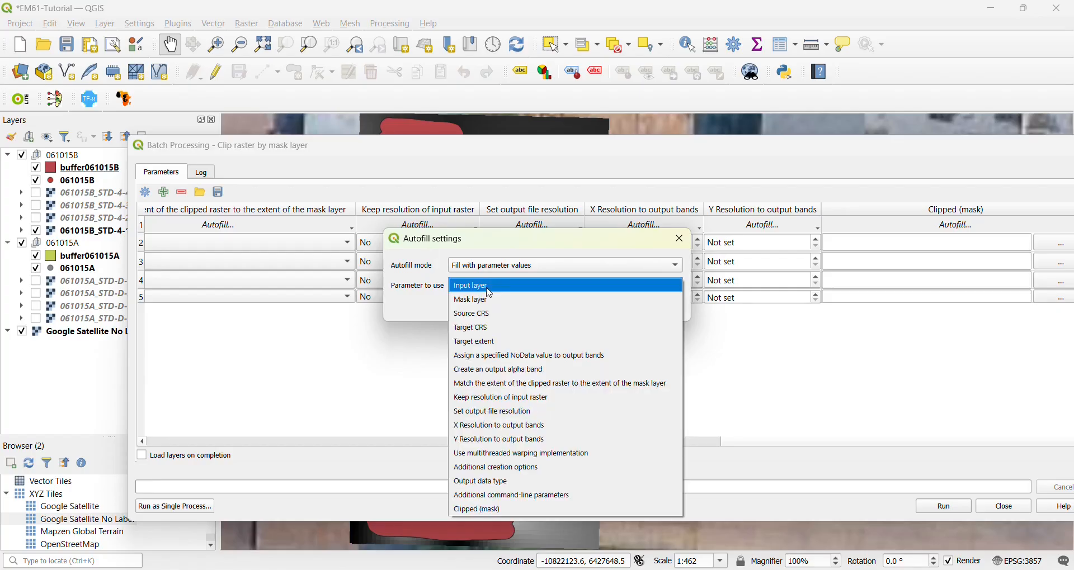
click(501, 299)
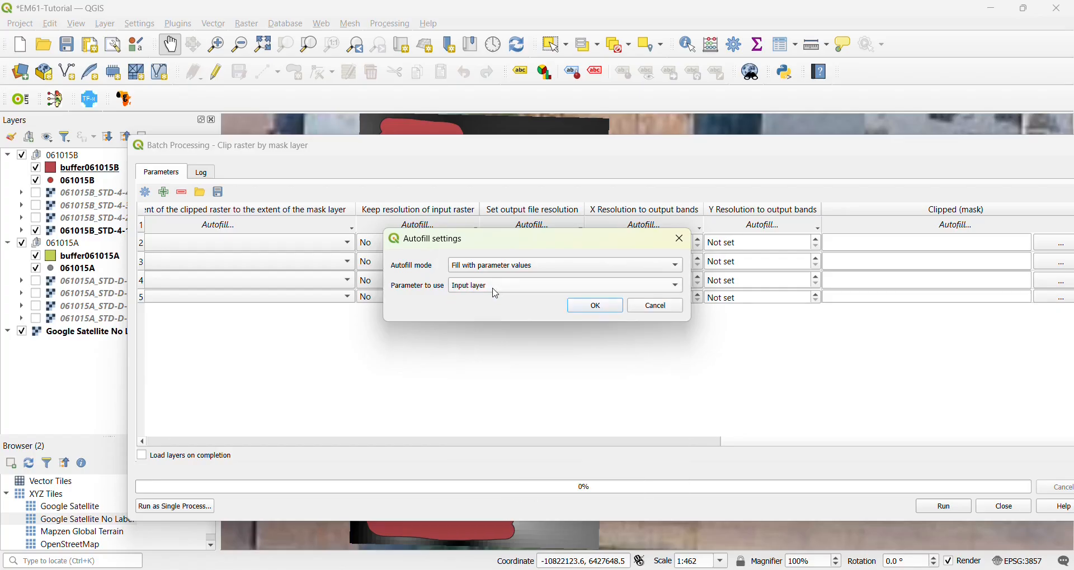
click(594, 308)
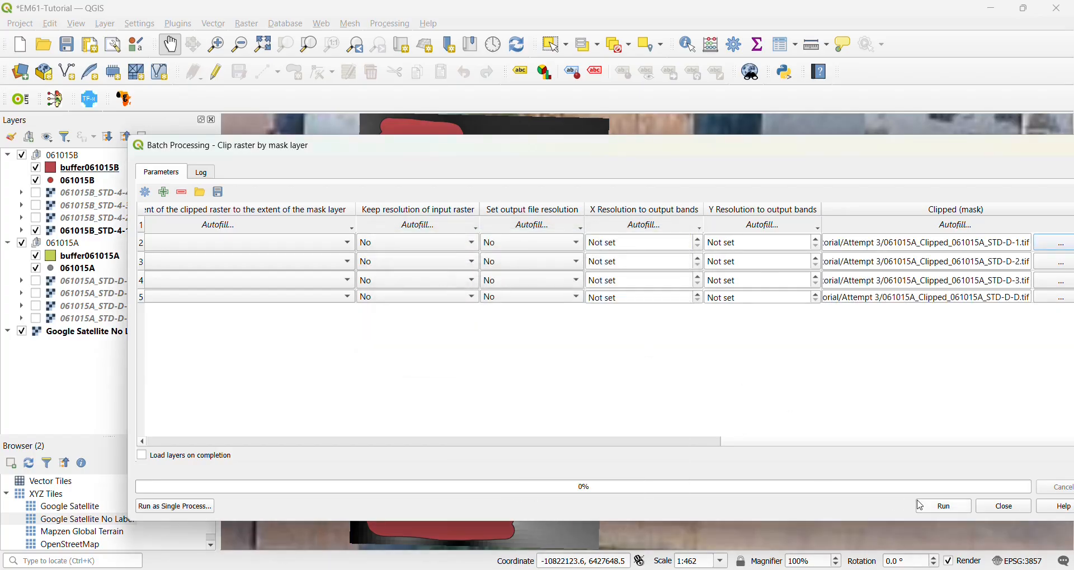
click(939, 512)
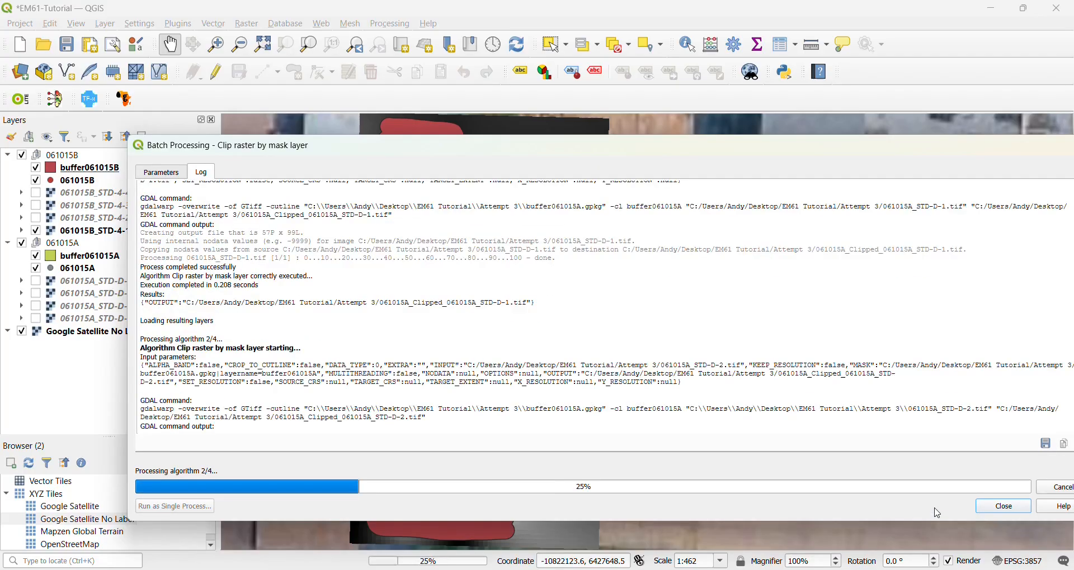
click(1004, 507)
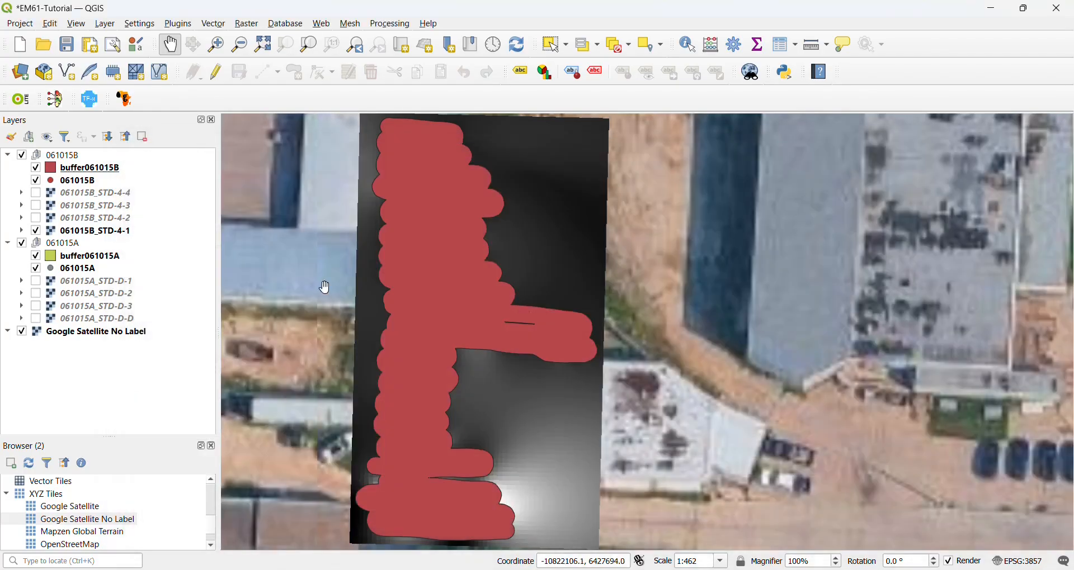
Add the four 061015A_Clipped rasters (STD-D-1, STD-D-2, STD-D-3 and STD-D-D) from the Attempt 3 folder to the project under the 061015B group
click(46, 156)
right_click(45, 157)
key(Escape)
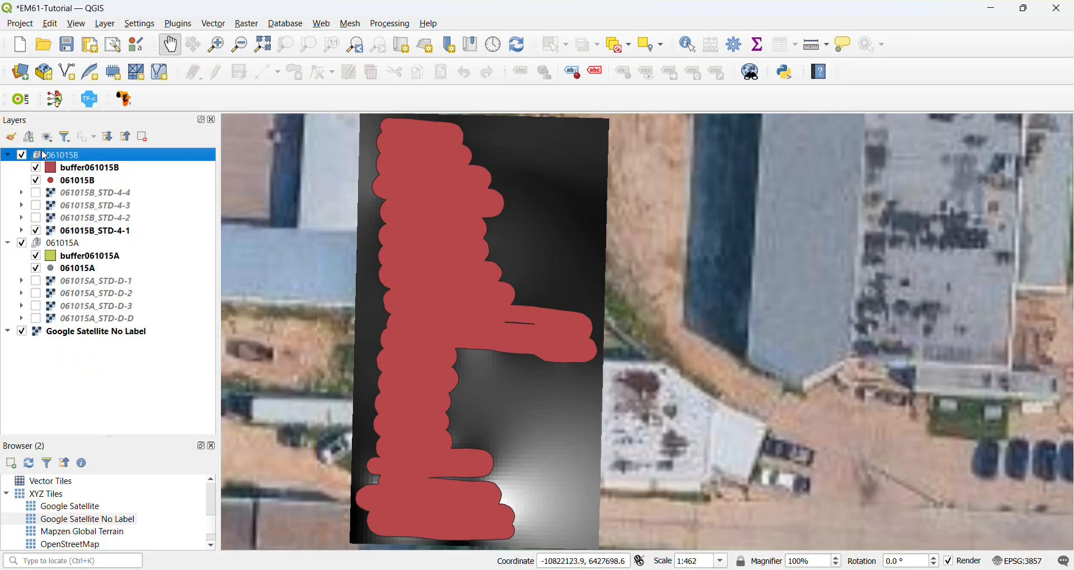
click(105, 24)
mouse_move(134, 73)
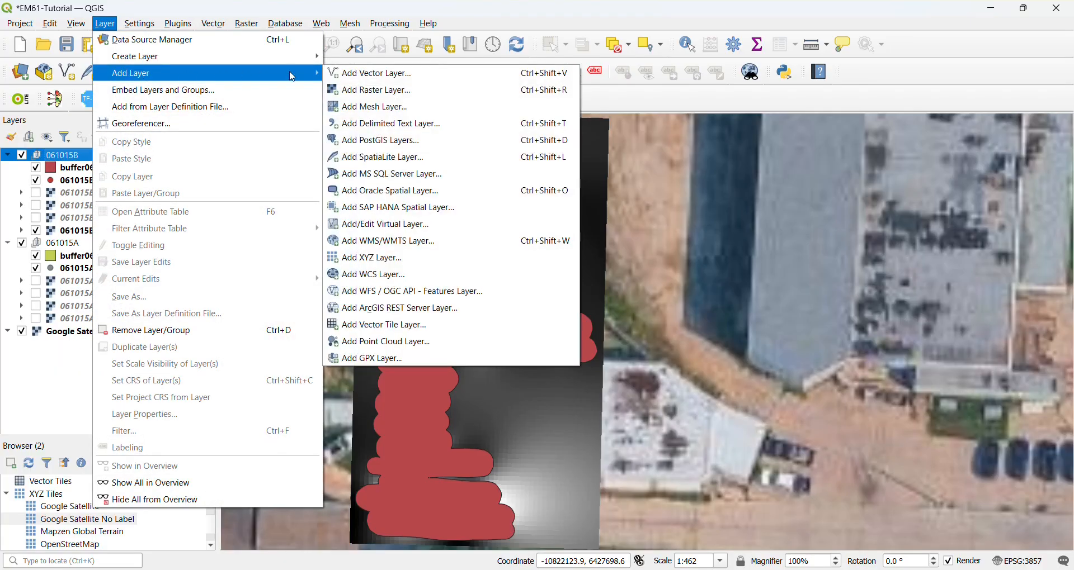
click(381, 96)
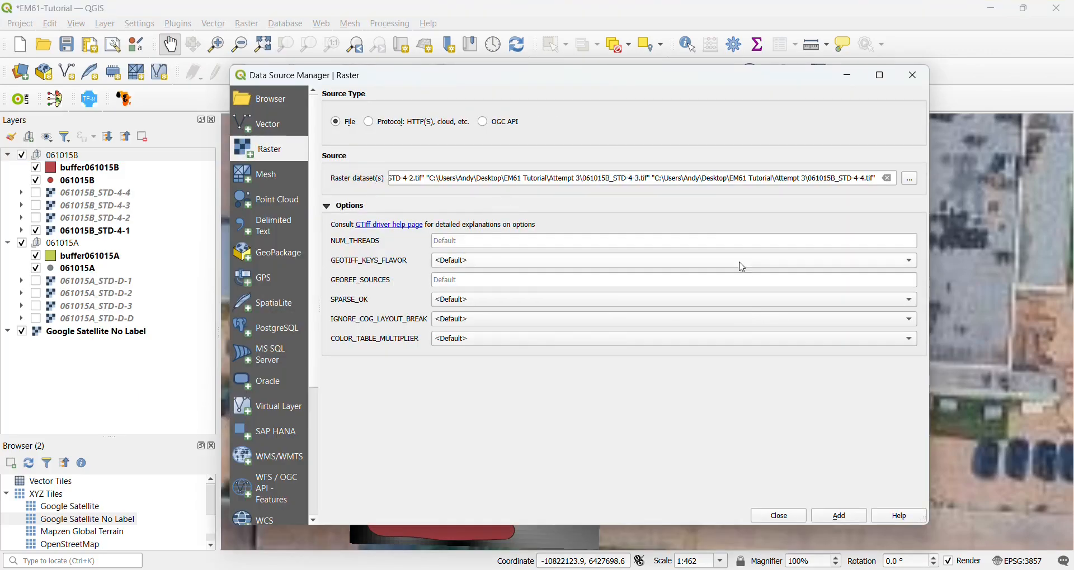
click(911, 179)
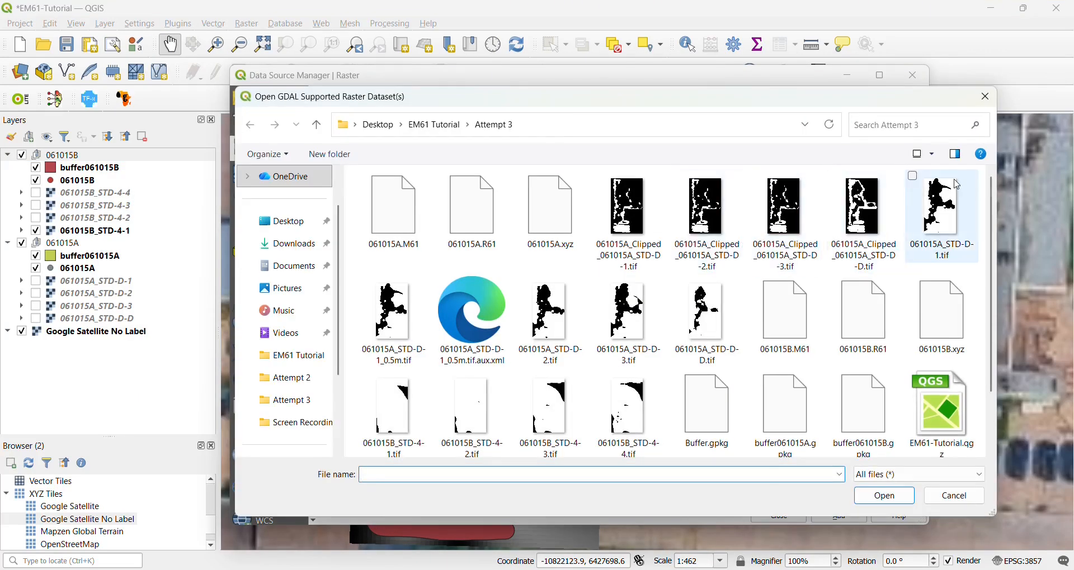
scroll(714, 297, down, 2)
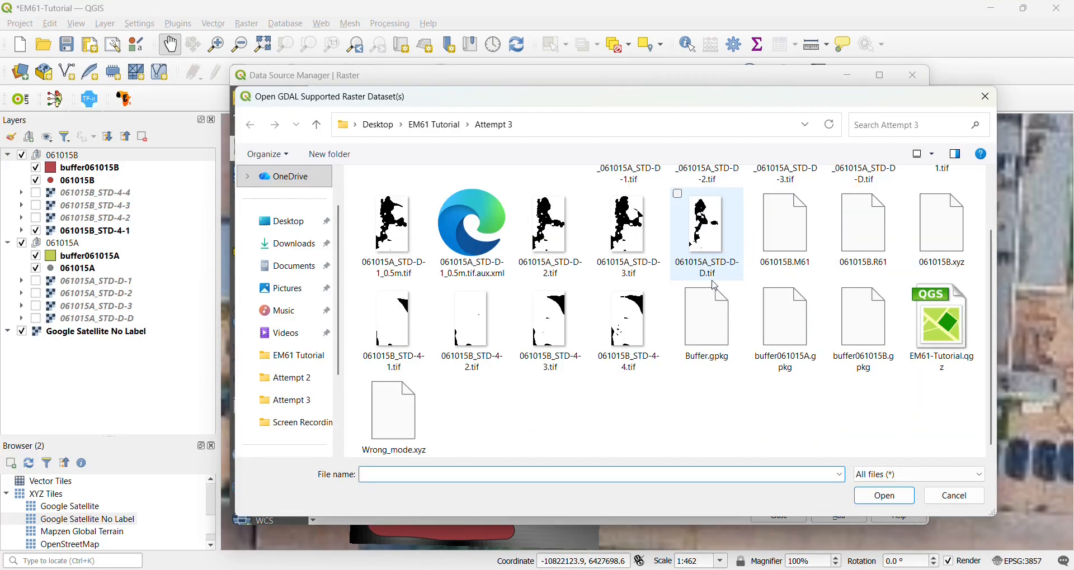
scroll(706, 311, up, 2)
click(648, 208)
ctrl+click(713, 206)
ctrl+click(799, 218)
ctrl+click(872, 218)
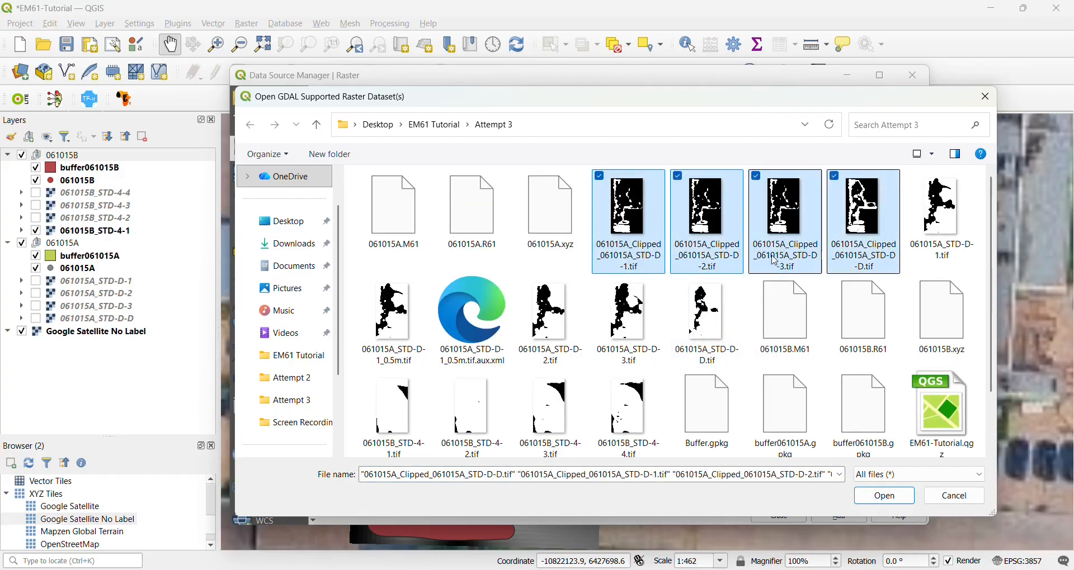
click(889, 497)
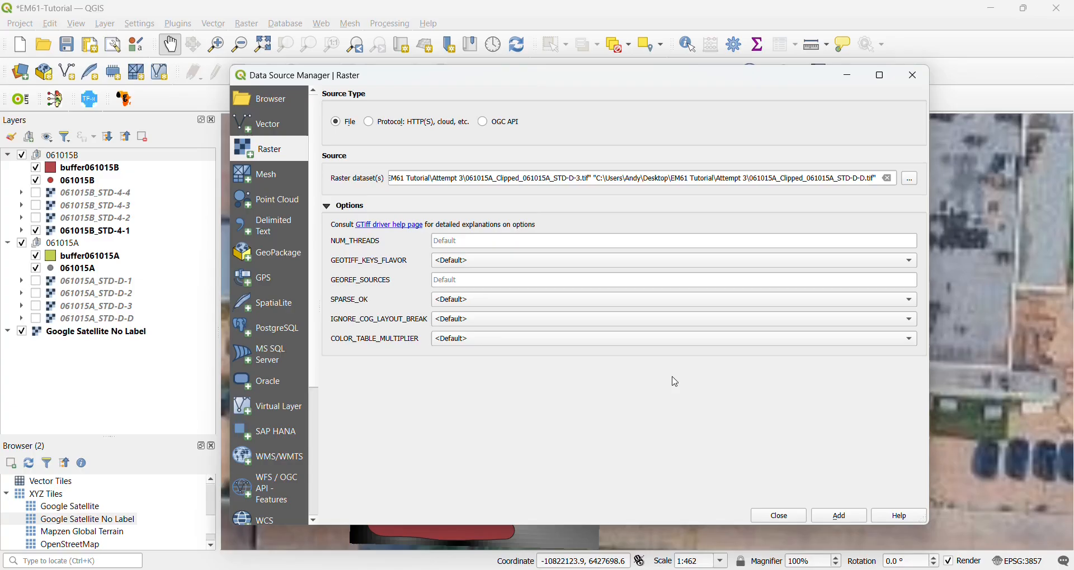
click(840, 517)
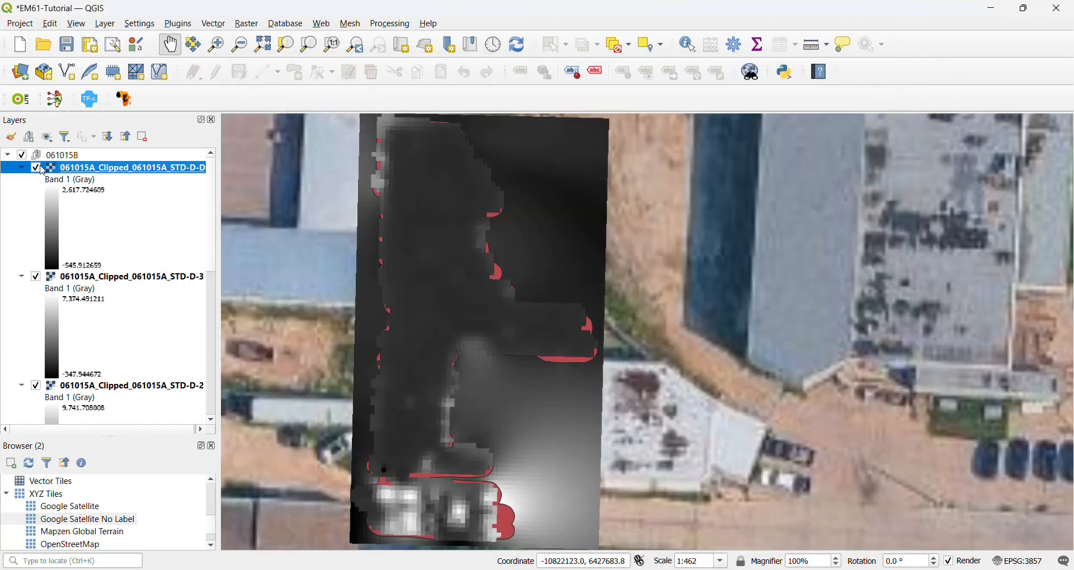
Collapse the legends of the four 061015A_Clipped rasters and select the 061015B group
click(21, 168)
click(21, 181)
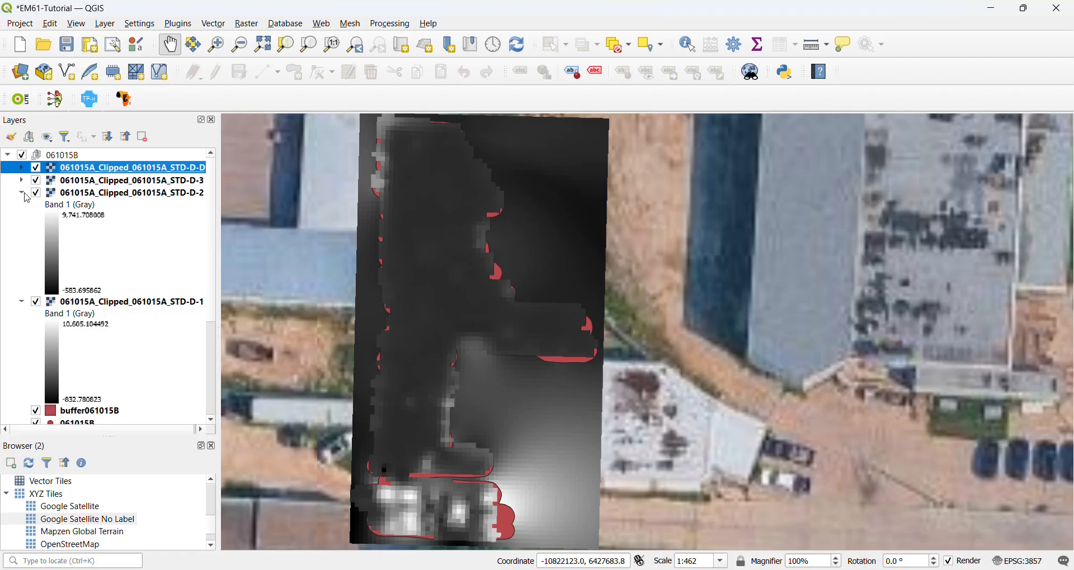
click(21, 193)
click(22, 206)
click(63, 155)
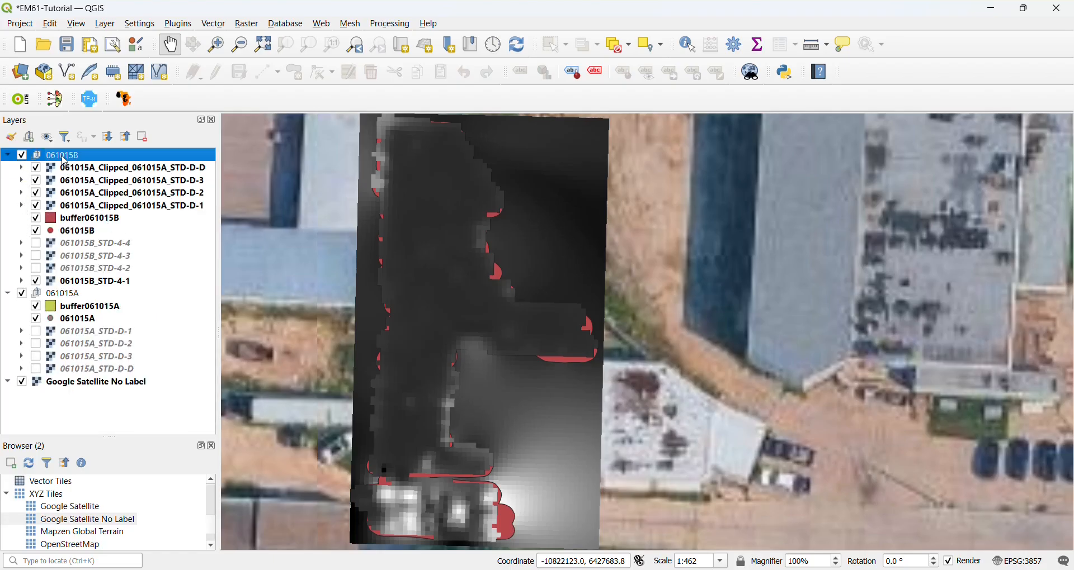
Add a subgroup named Clipped to the 061015B group and move the four 061015A_Clipped rasters into it
right_click(64, 161)
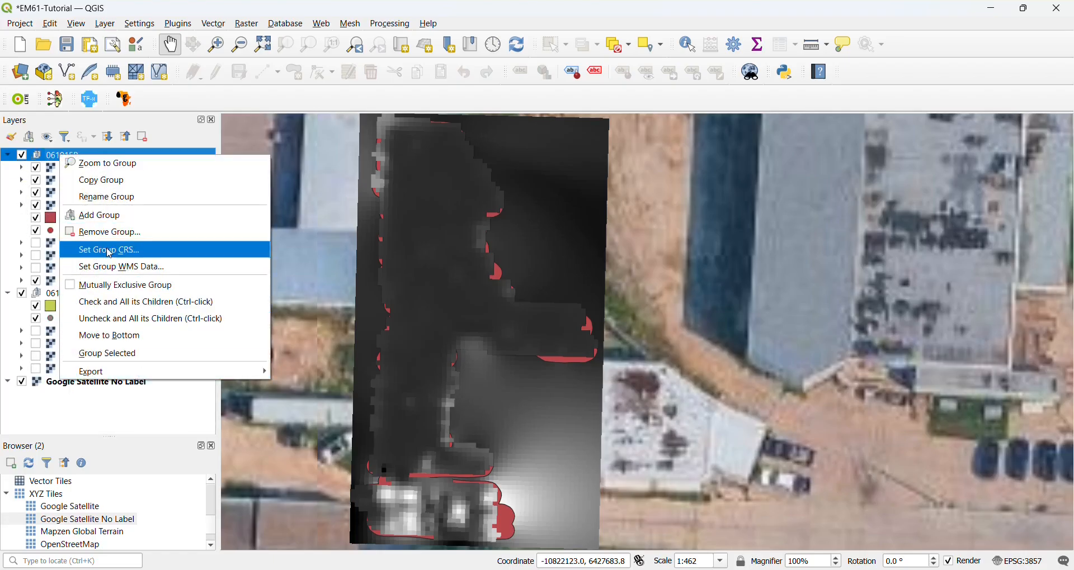
click(120, 224)
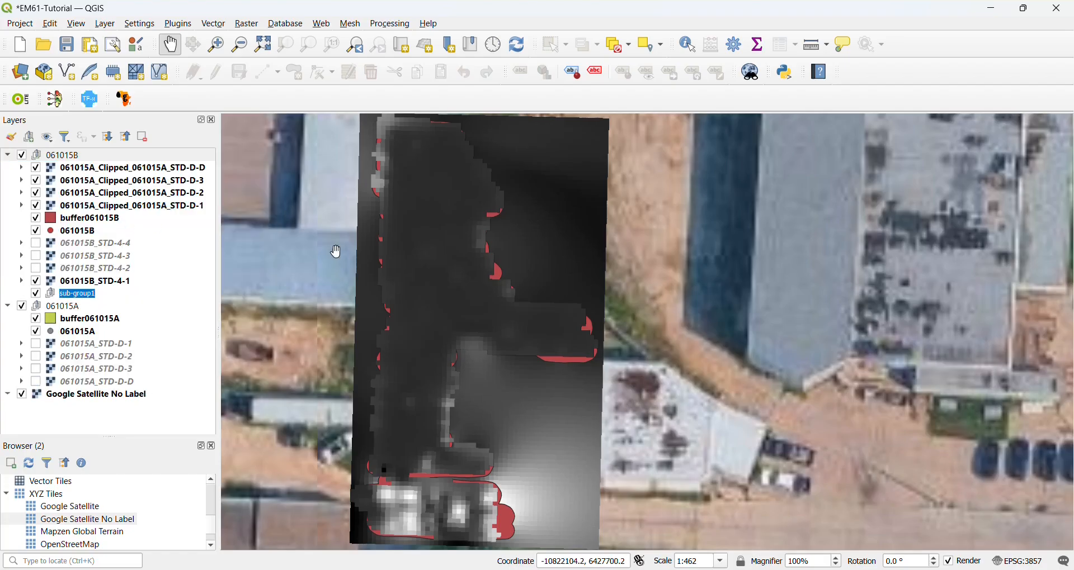
text(c)
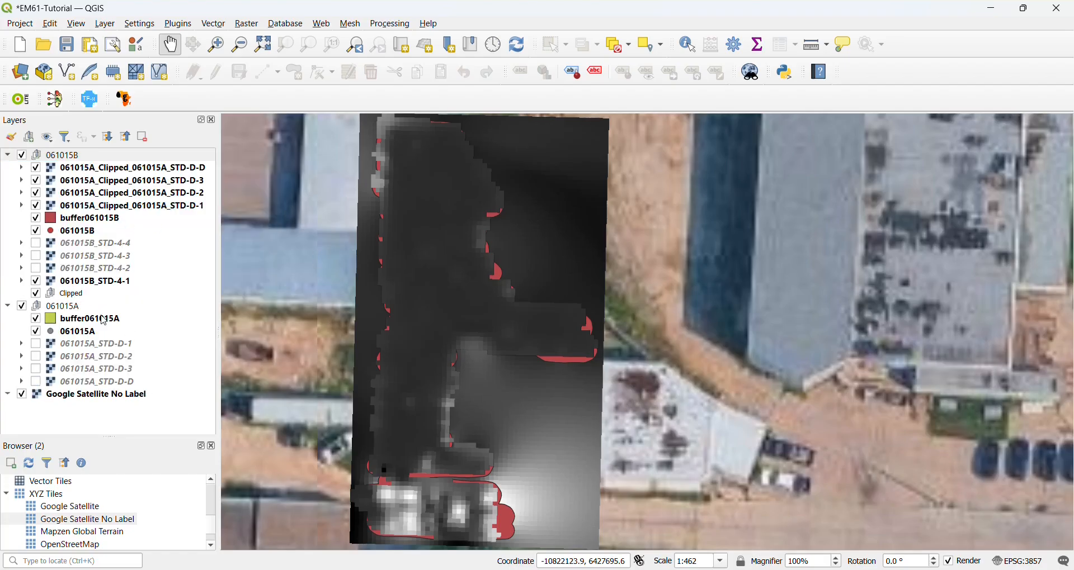
key(Return)
click(101, 208)
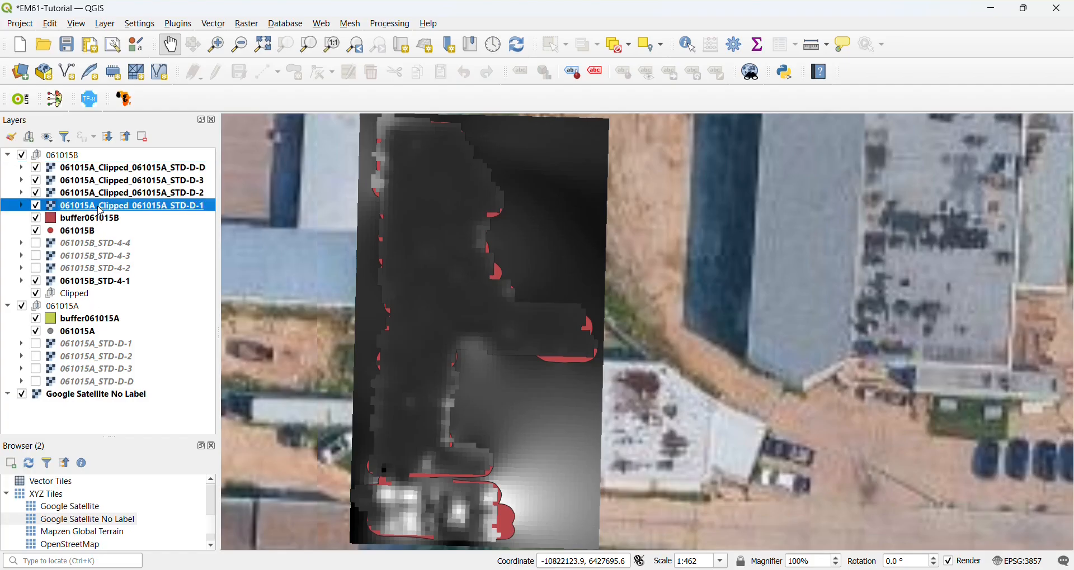
shift+click(117, 167)
drag(117, 171, 77, 297)
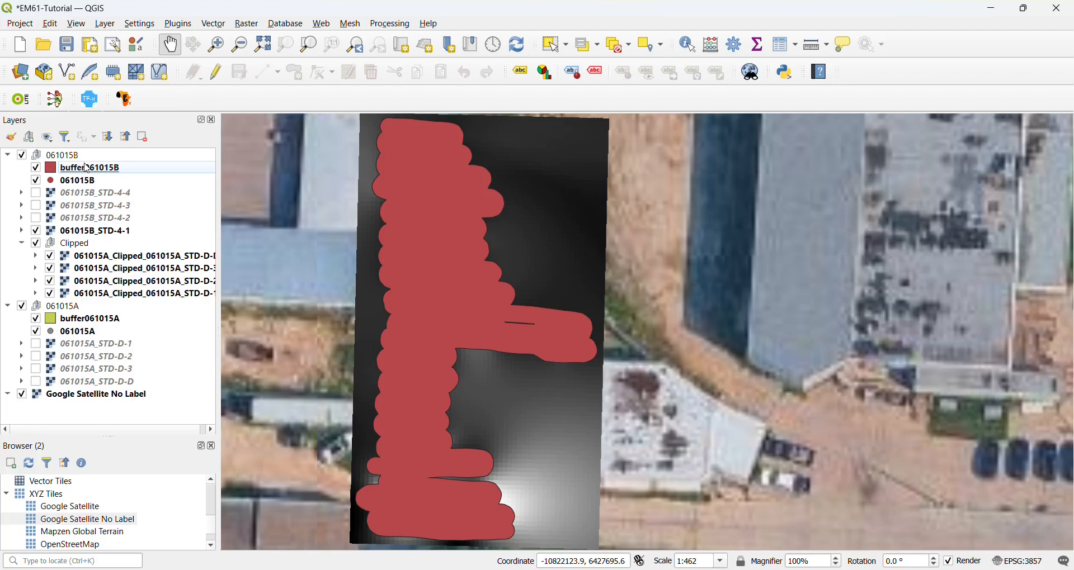
Add a subgroup named Unclipped to the 061015B group and move the rasters 061015B_STD-4-1 to STD-4-4 into it
right_click(66, 156)
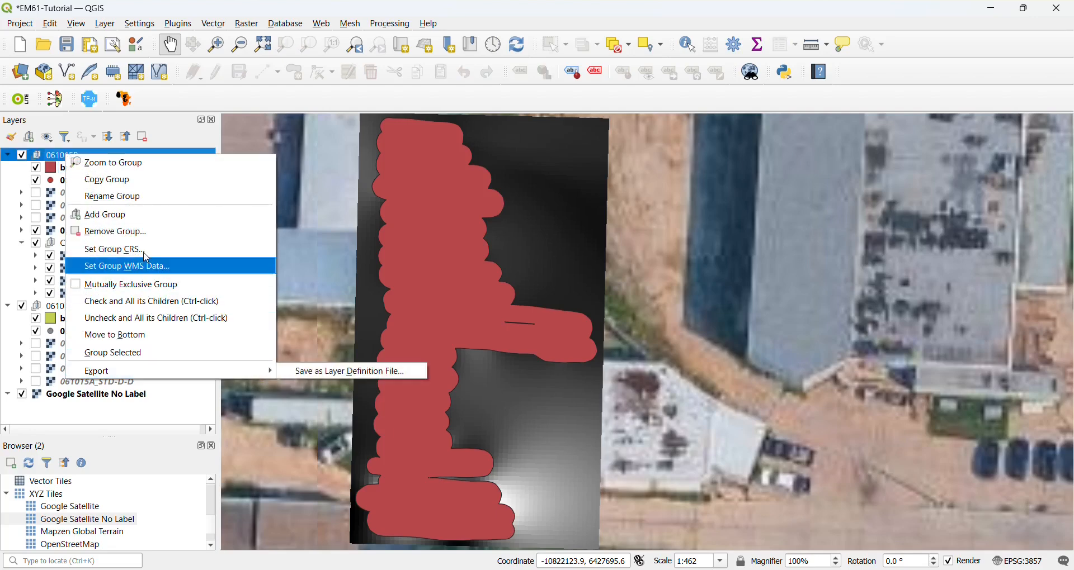
click(101, 215)
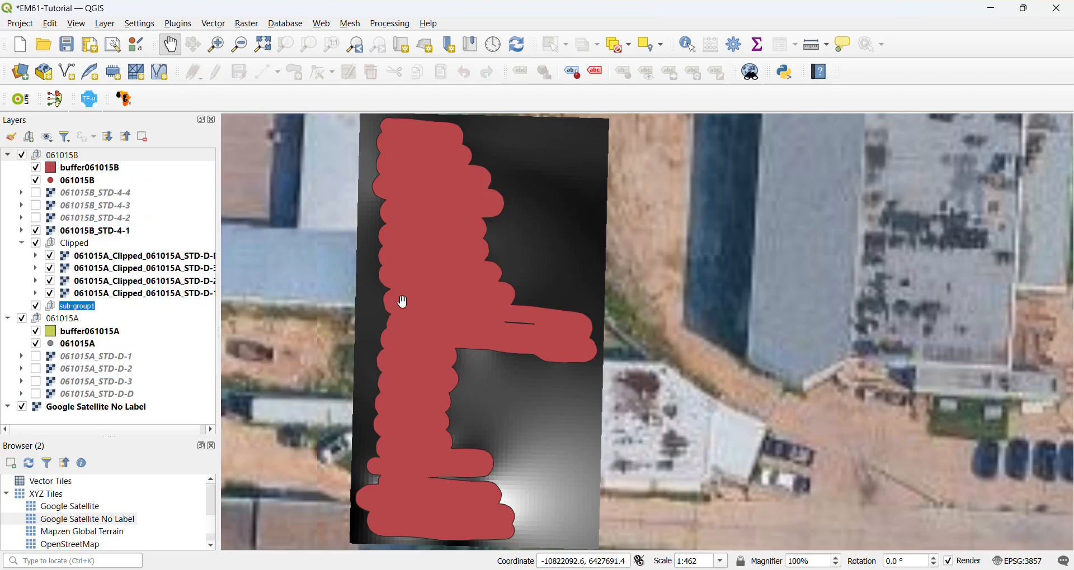
text(u)
key(Return)
click(106, 193)
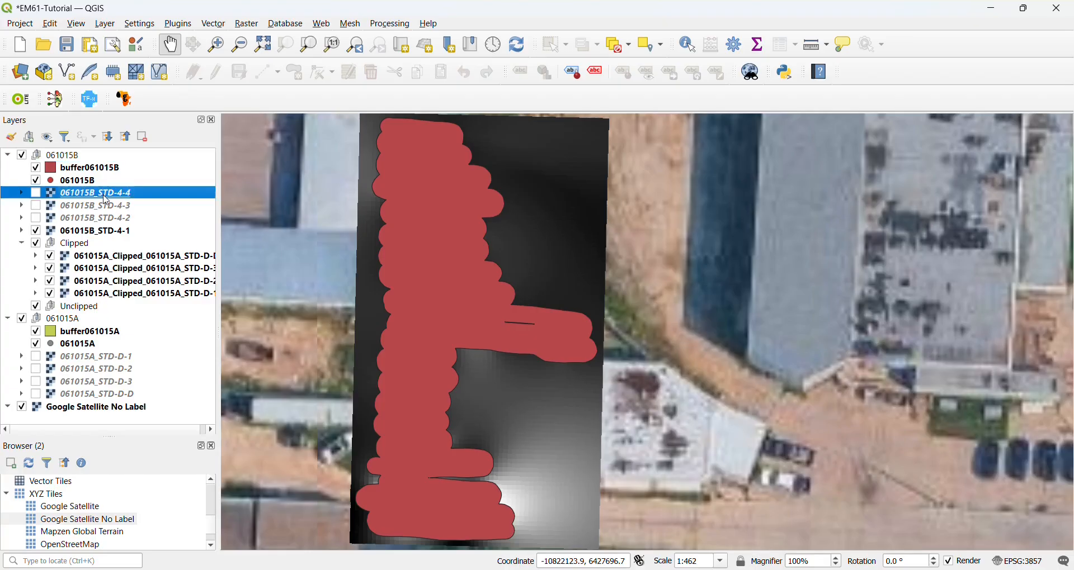
shift+click(109, 231)
drag(101, 207, 88, 308)
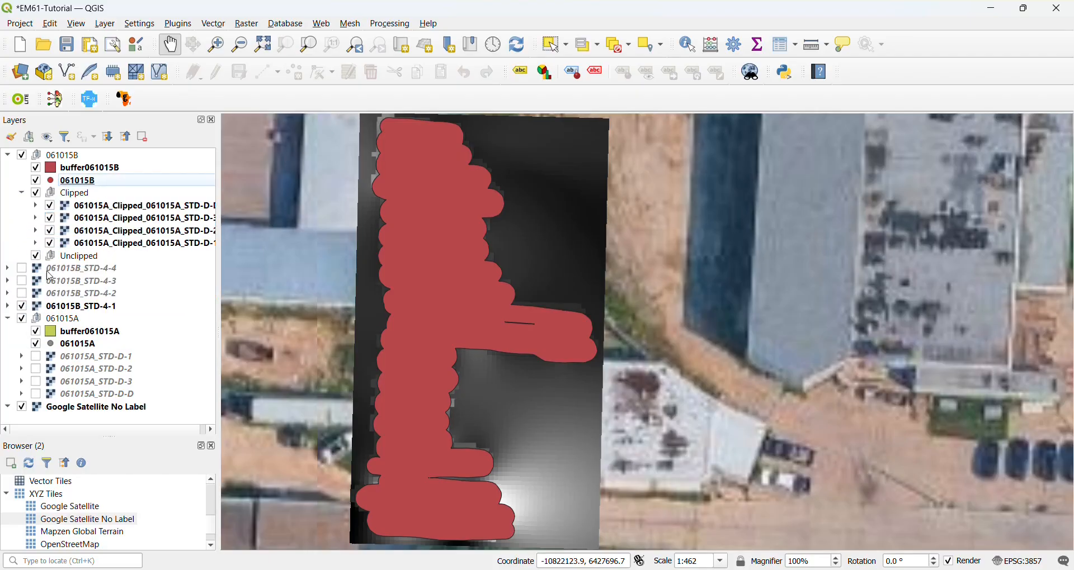
click(49, 274)
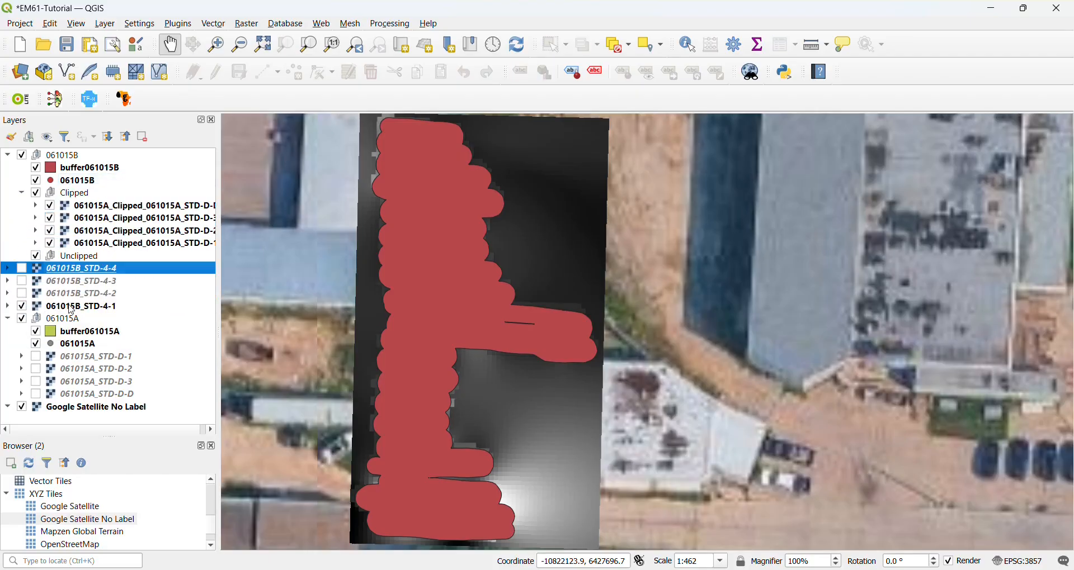
shift+click(71, 309)
drag(71, 308, 78, 267)
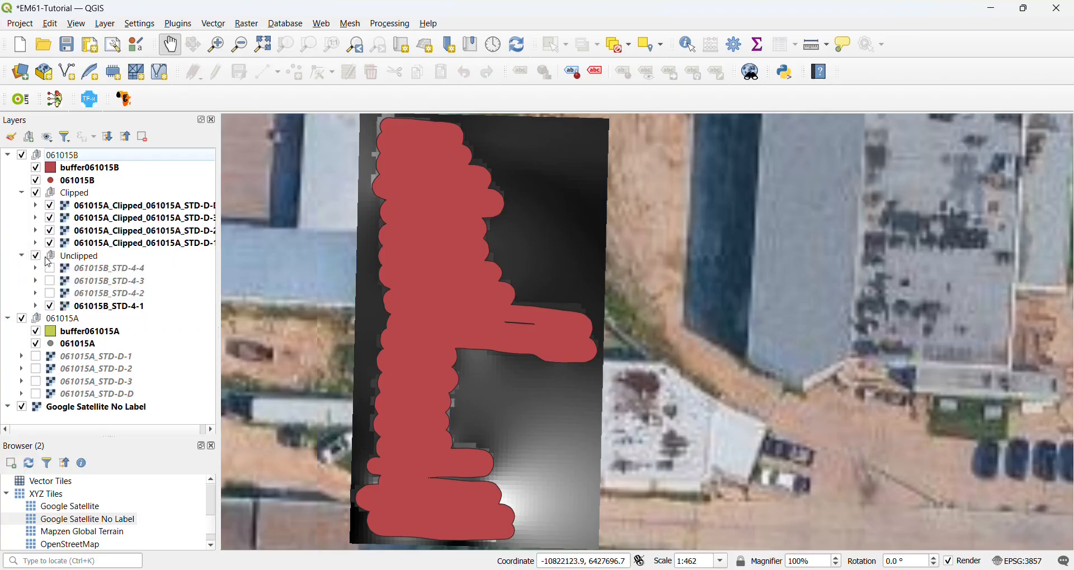
Hide the Unclipped subgroup, the buffer061015B layer and the 061015B points so the clipped rasters can be viewed
click(36, 256)
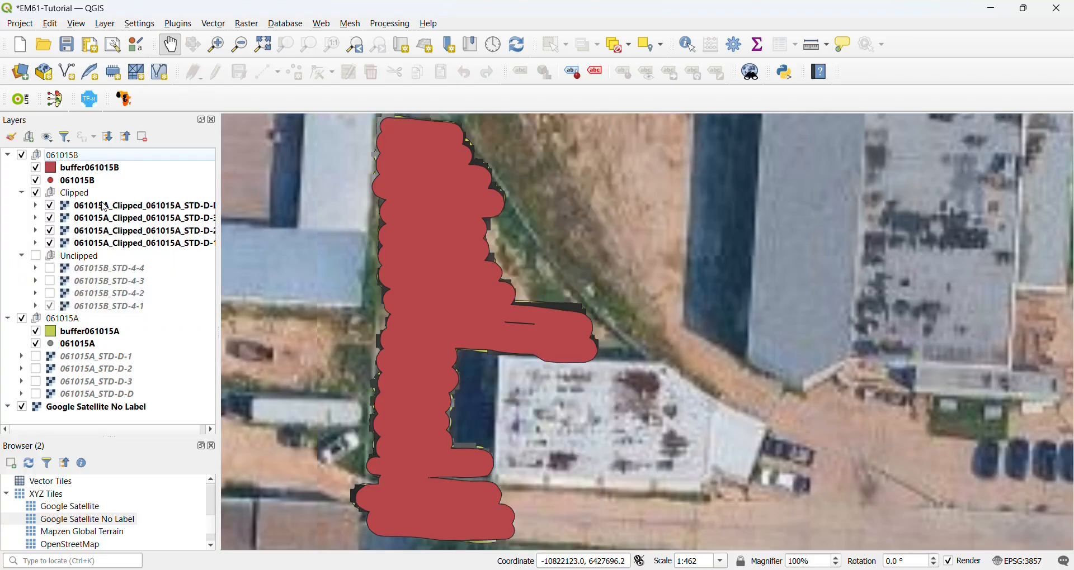
drag(315, 255, 311, 247)
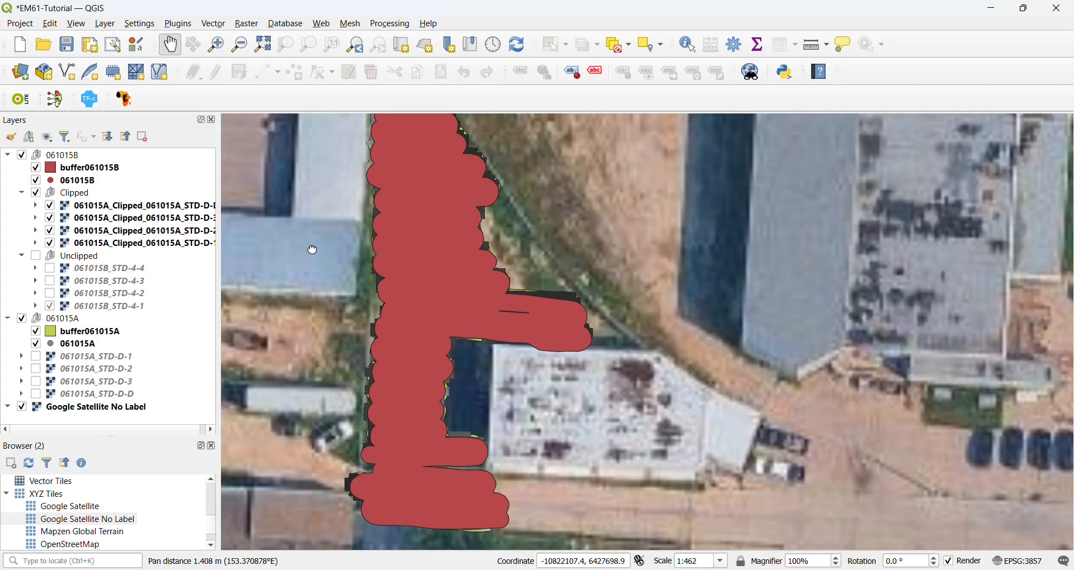
drag(688, 304, 880, 255)
scroll(768, 327, up, 1)
scroll(881, 256, down, 1)
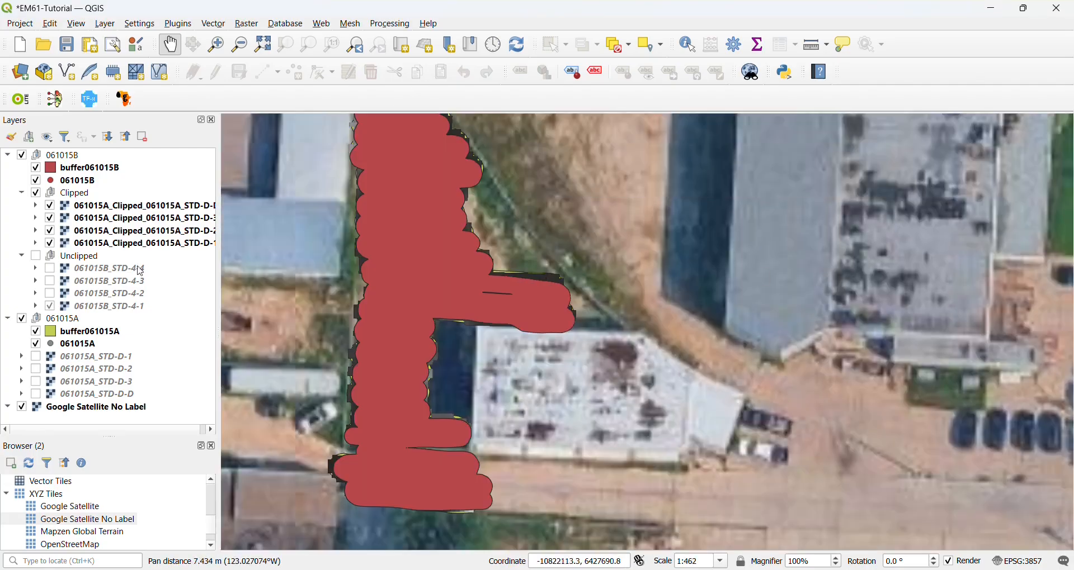
right_click(69, 174)
click(76, 177)
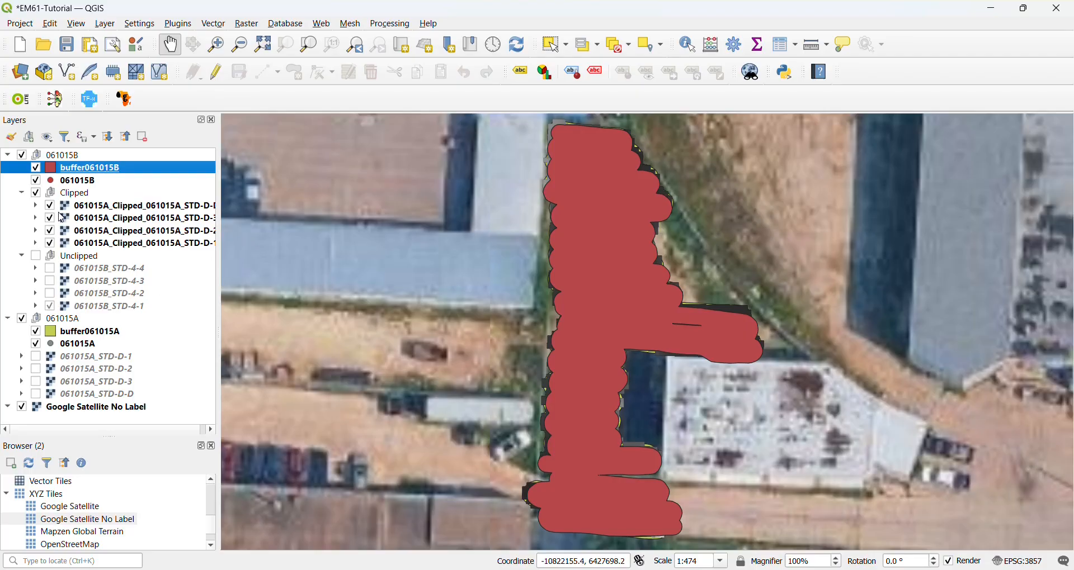
click(36, 170)
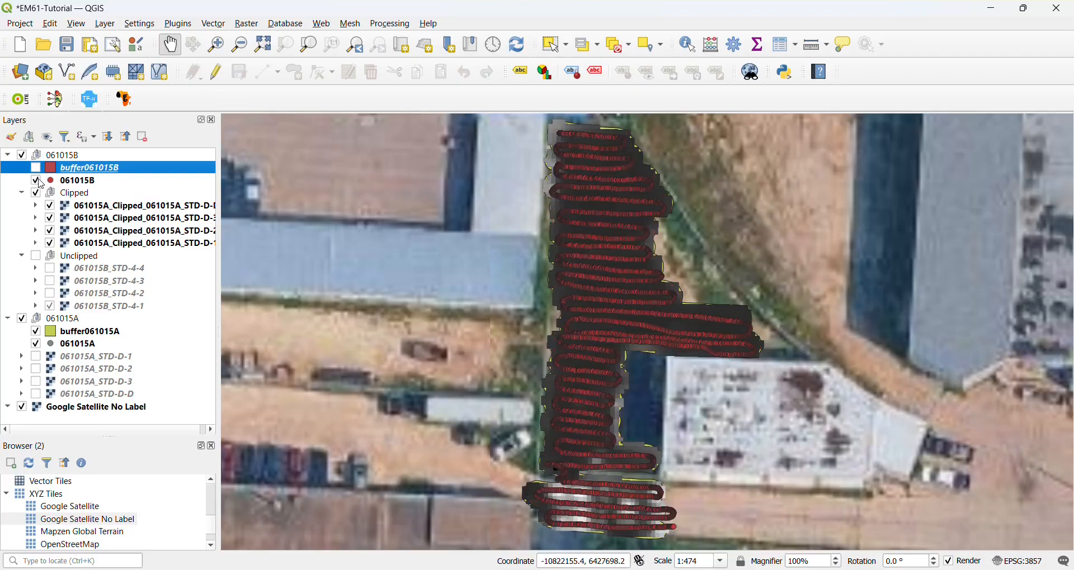
click(36, 181)
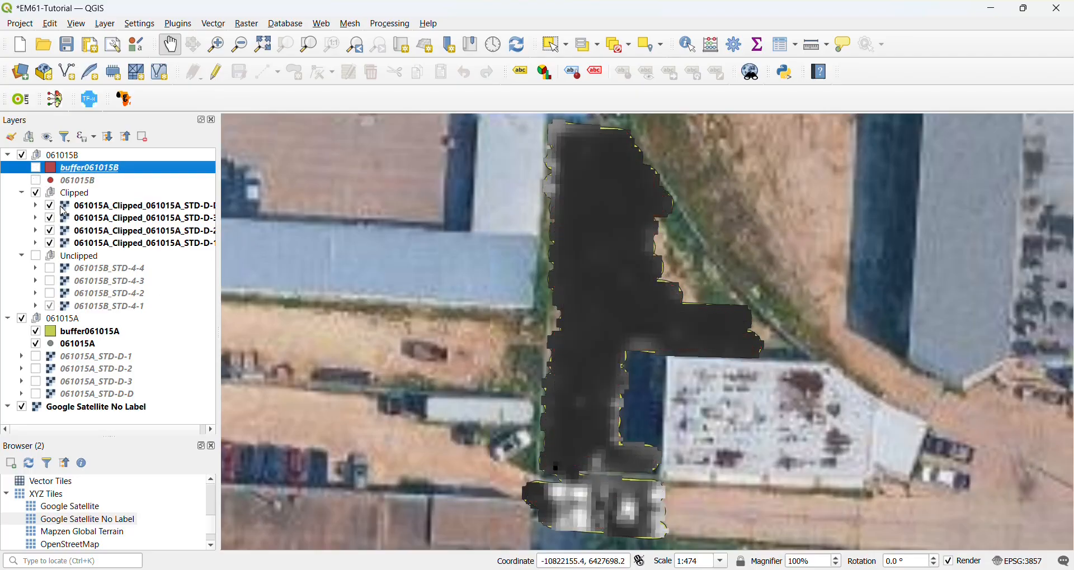
Widen the layer list and hide the four 061015A_Clipped rasters one by one, from STD-D-D to STD-D-1
drag(218, 209, 261, 210)
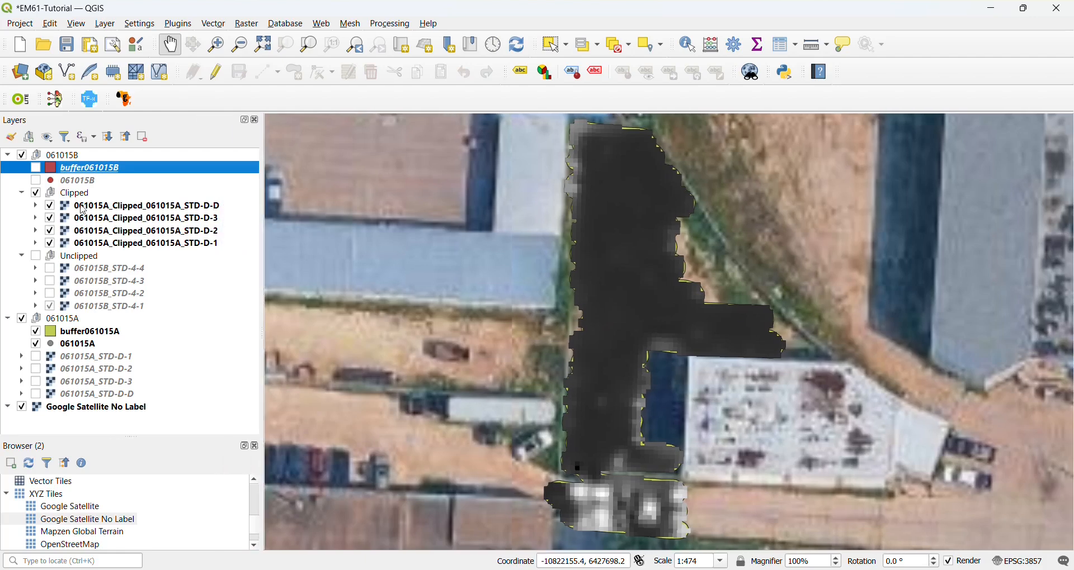
click(50, 207)
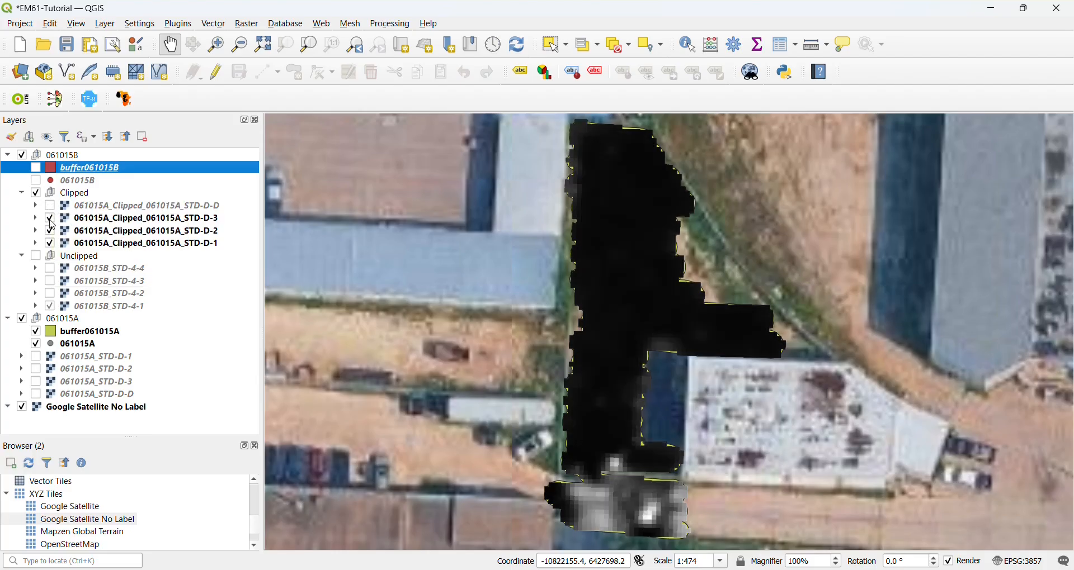
click(50, 219)
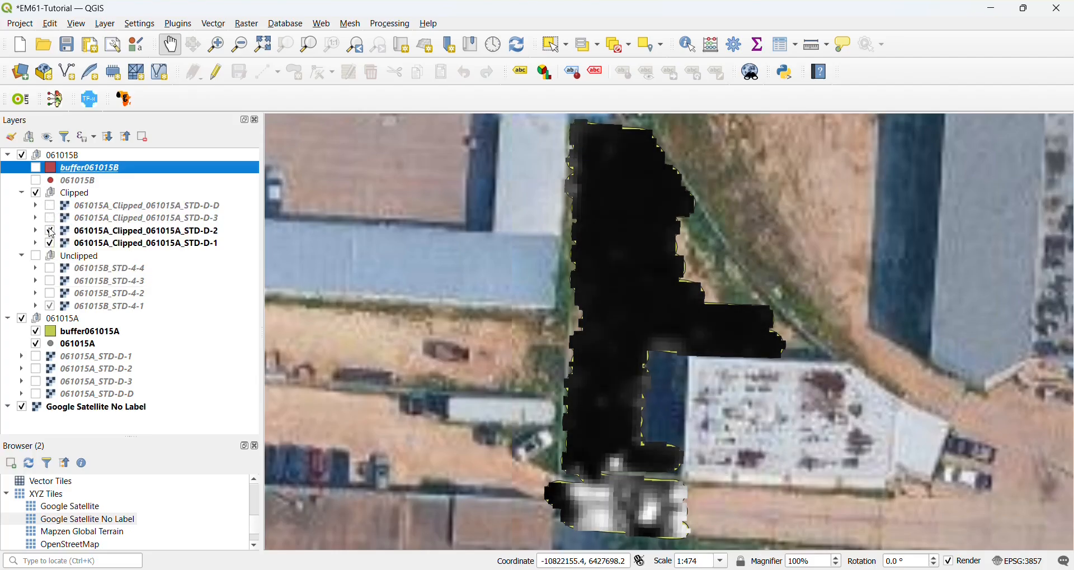
click(51, 232)
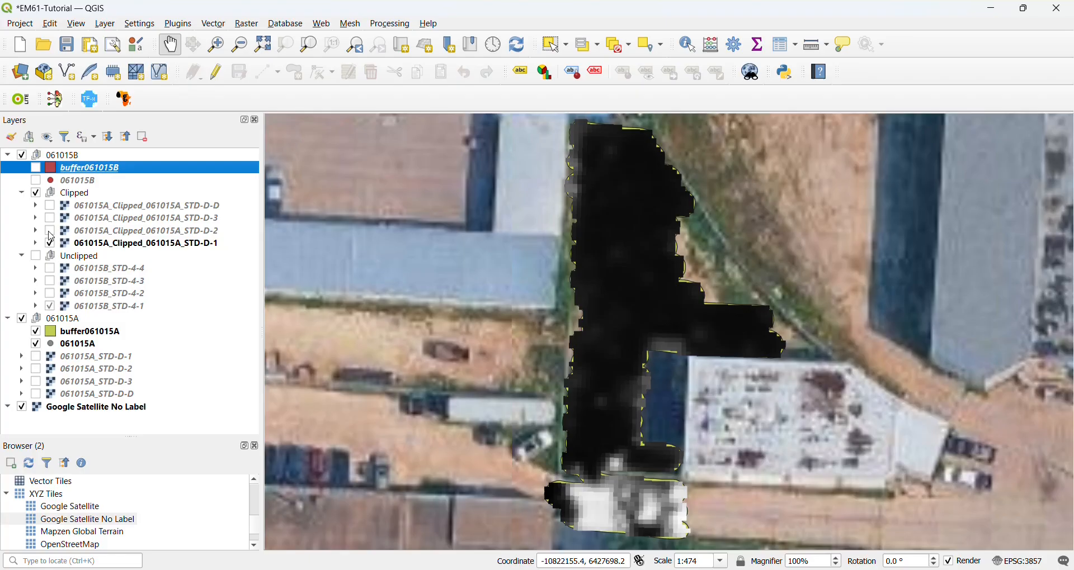
click(50, 245)
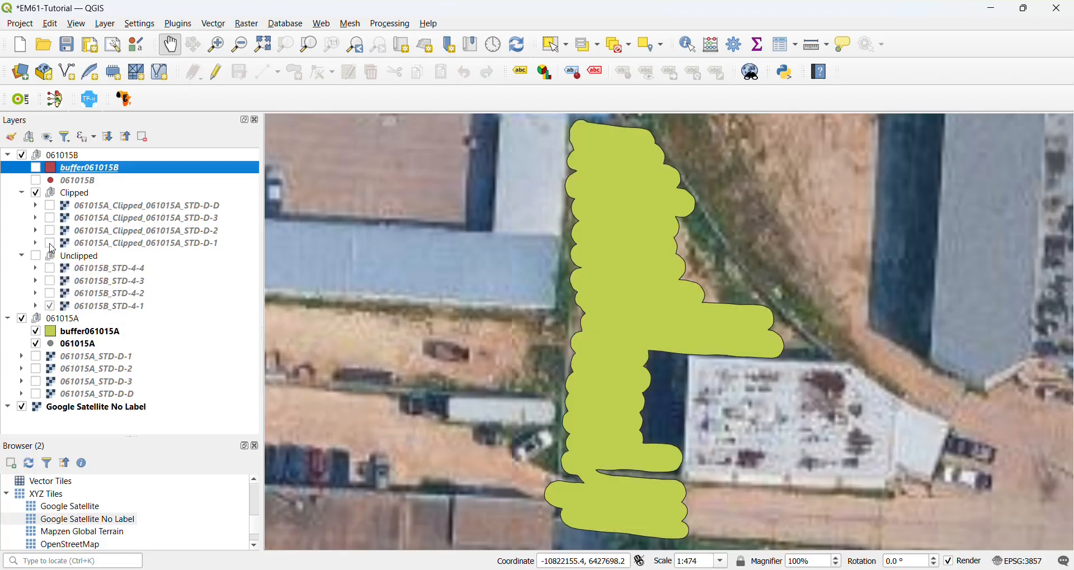
Hide the Clipped subgroup and collapse both the Clipped and Unclipped subgroups
click(35, 193)
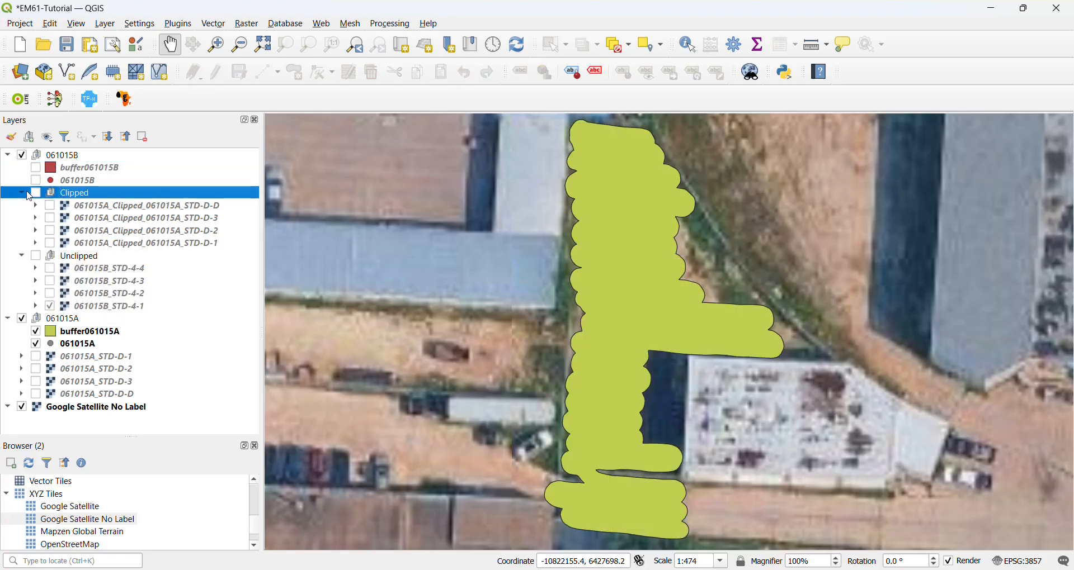
click(22, 193)
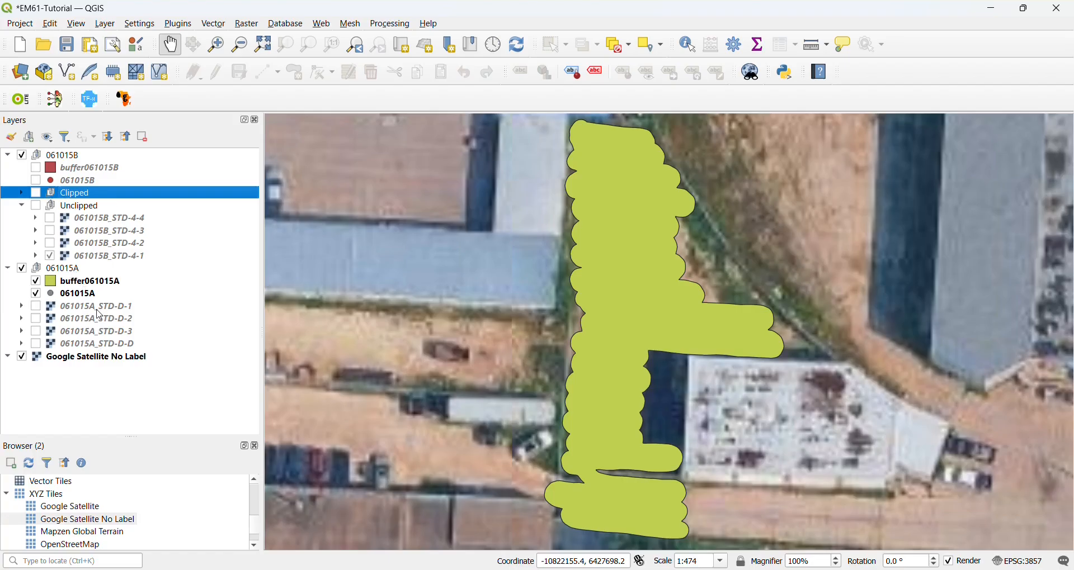
click(103, 229)
click(104, 258)
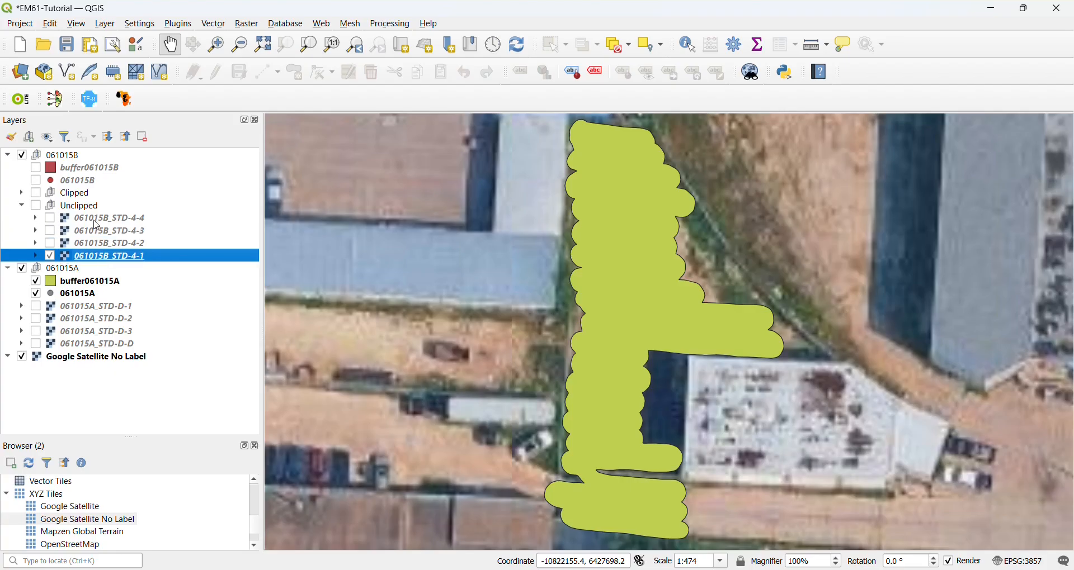
click(22, 206)
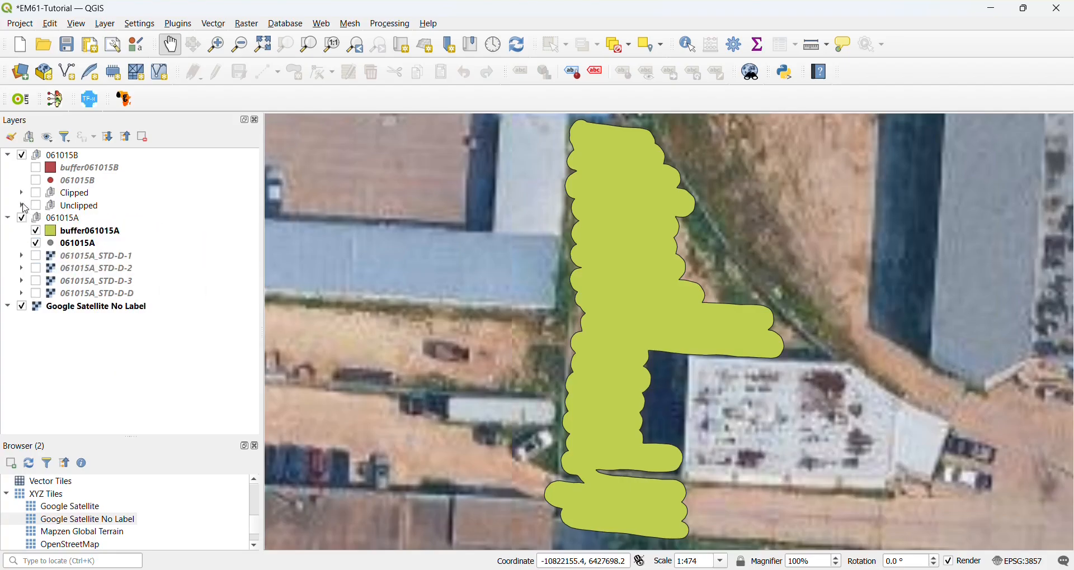
Move the Clipped subgroup to the end of the 061015A group, hide the 061015A points and collapse the group
click(55, 196)
click(21, 193)
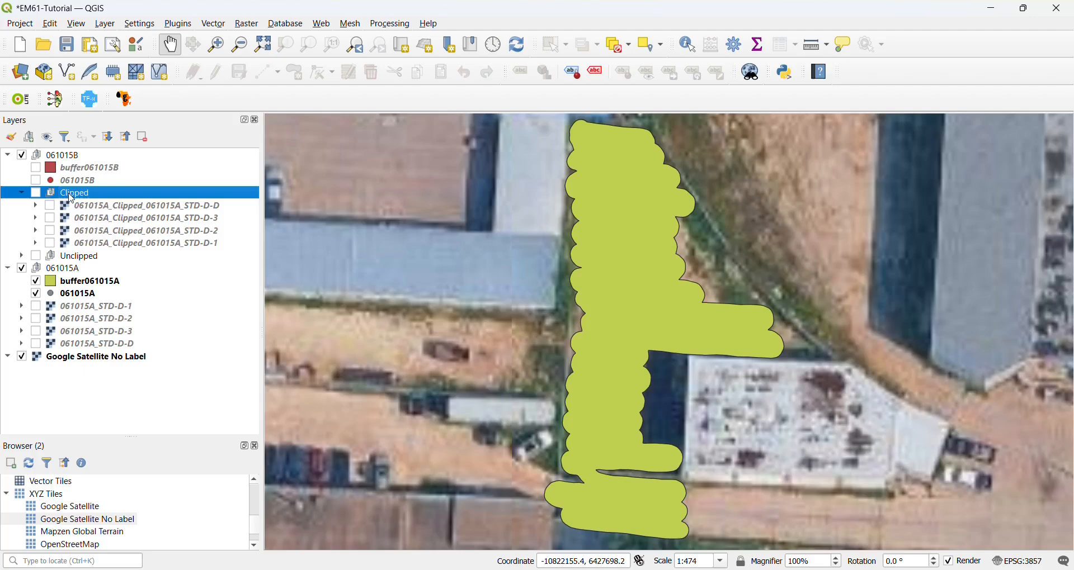
drag(72, 197, 87, 266)
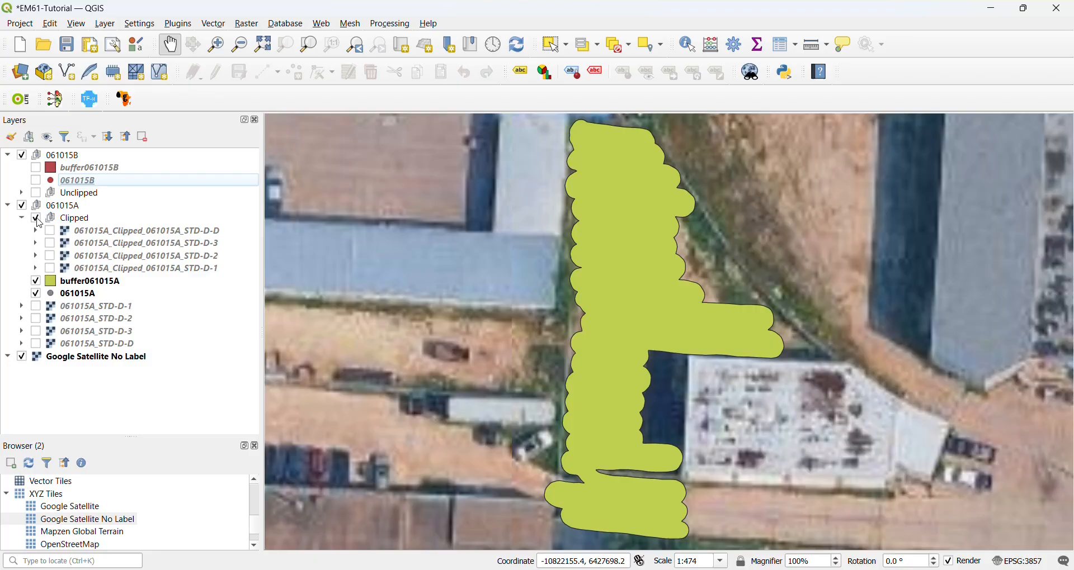
click(36, 295)
drag(68, 218, 72, 356)
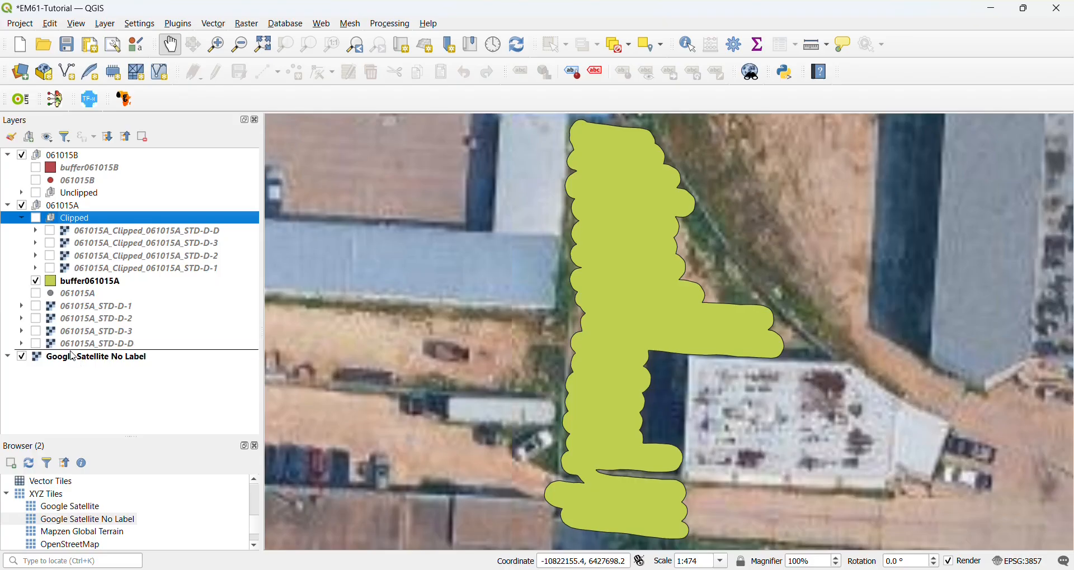
drag(47, 291, 52, 289)
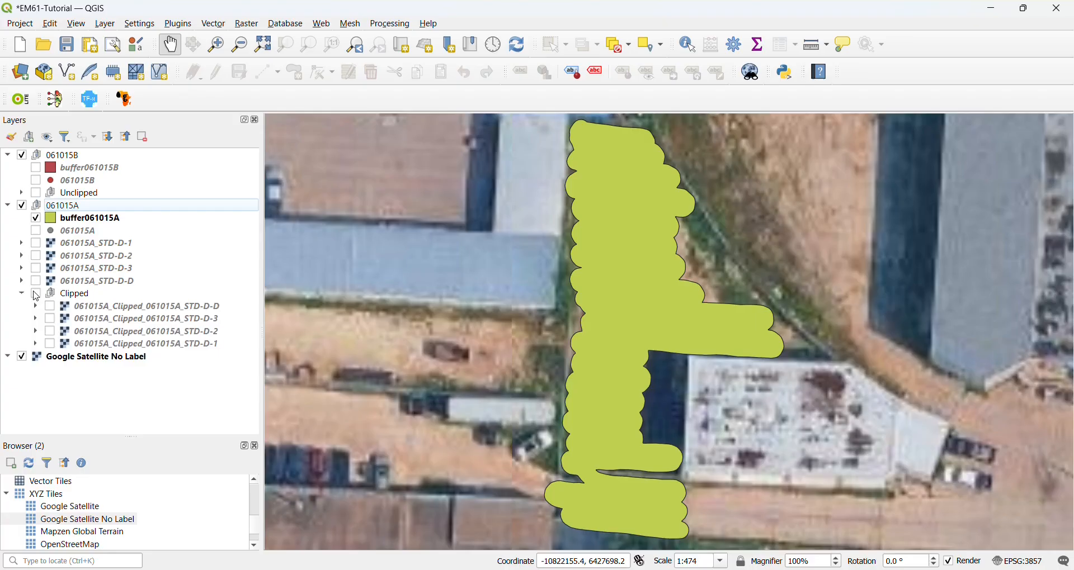
click(22, 295)
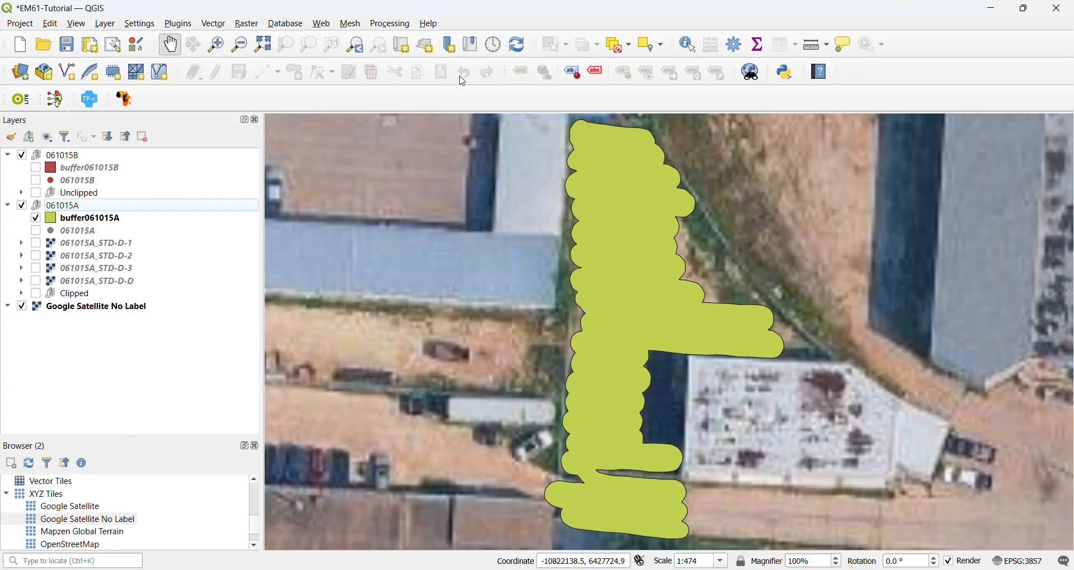
click(9, 207)
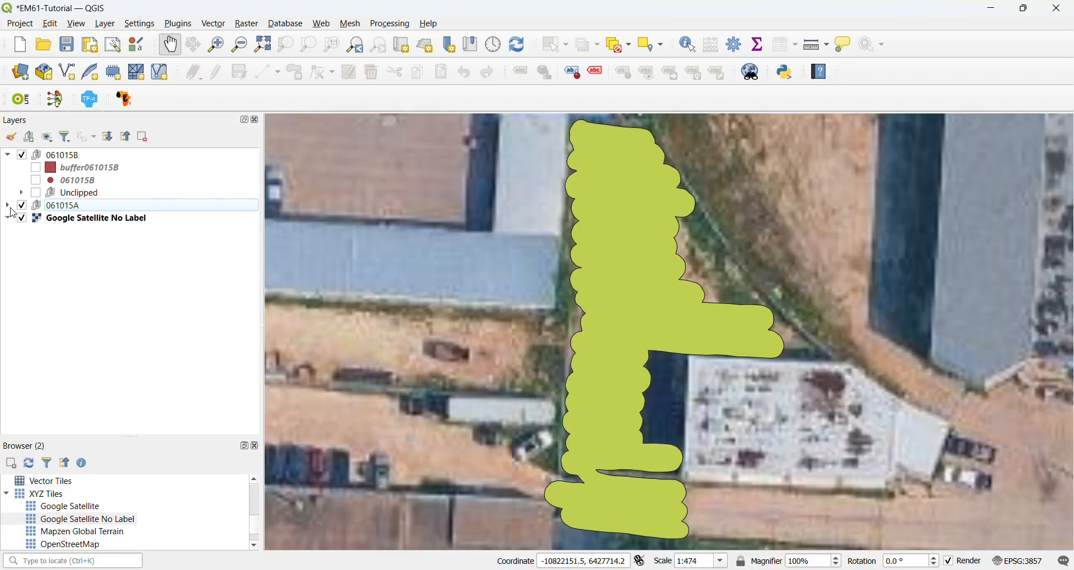
With the 061015B group selected, start Clip raster by mask layer as a batch process and extend it to four rows
click(59, 157)
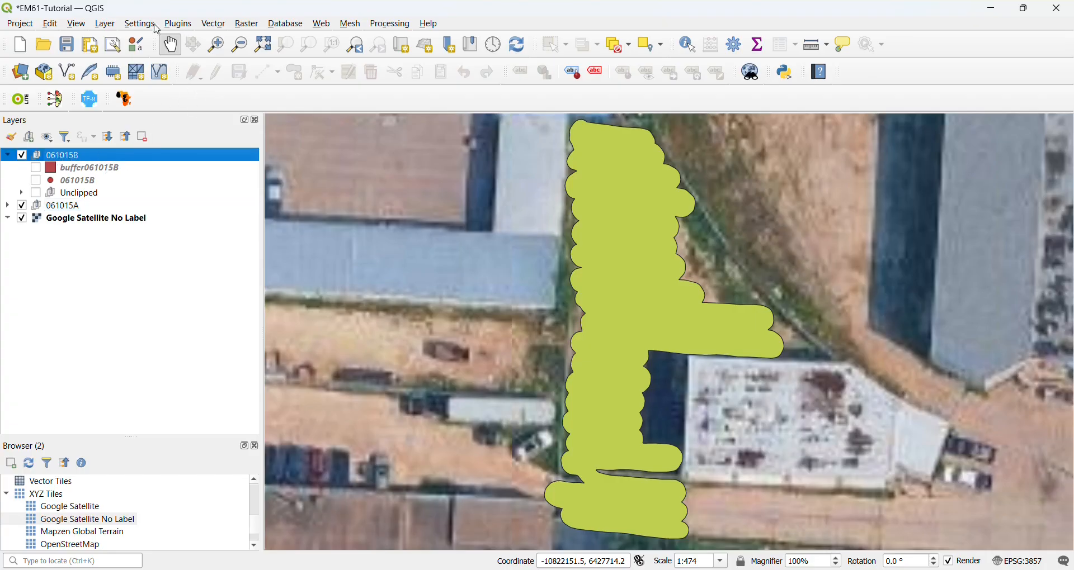
click(246, 23)
click(414, 121)
click(233, 506)
click(163, 192)
click(163, 193)
click(164, 192)
Set the input layers of the four batch rows to 061015B_STD-4-1, 061015B_STD-4-2, 061015B_STD-4-3 and 061015B_STD-4-4
click(251, 242)
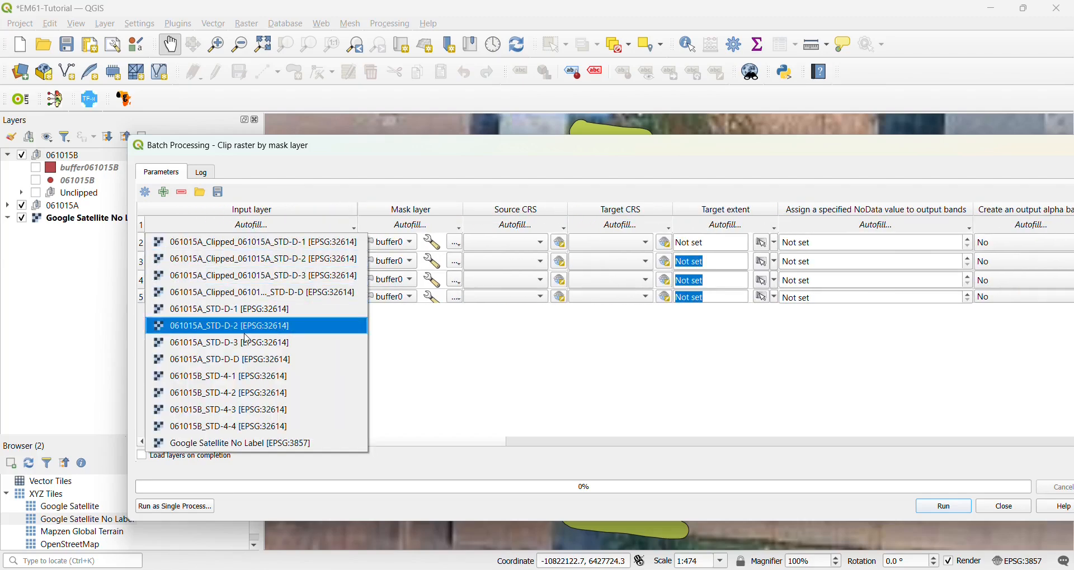
click(252, 378)
click(230, 261)
click(230, 410)
click(222, 280)
click(222, 448)
click(210, 287)
click(210, 299)
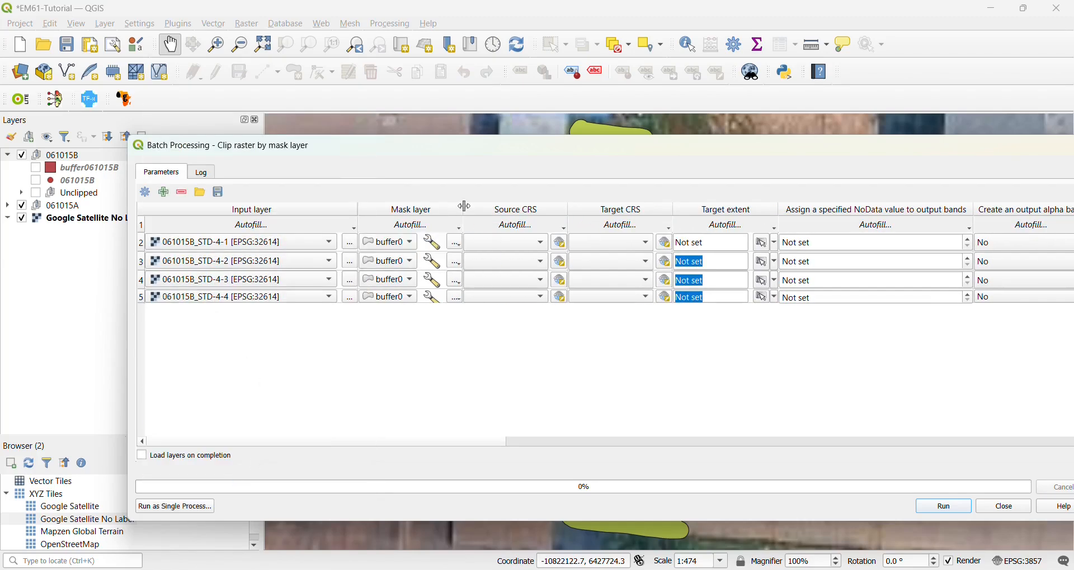
Set the clipped output file of the first batch row to 061015B_Clipped_.tif in the Attempt 3 folder
drag(468, 443, 901, 451)
click(327, 246)
click(328, 250)
drag(472, 442, 1068, 463)
click(1061, 244)
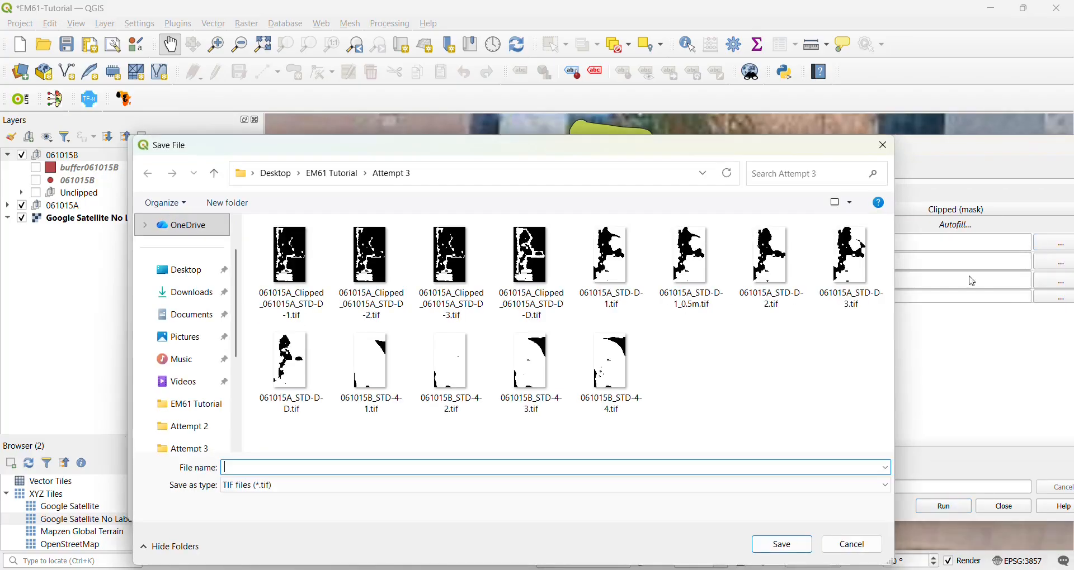
click(371, 366)
click(260, 468)
drag(260, 468, 288, 468)
text(Clipped)
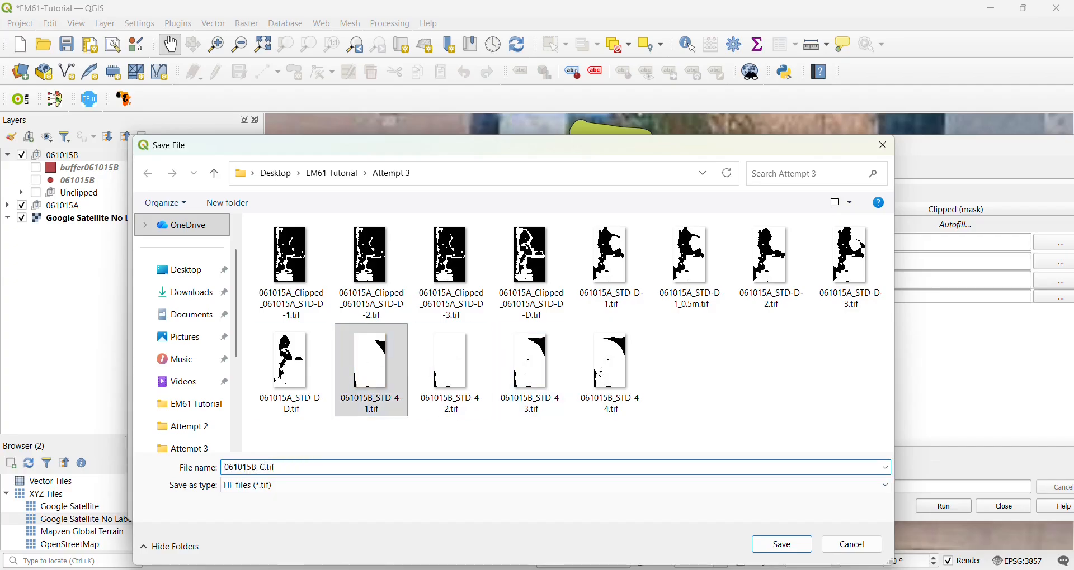
click(782, 545)
Autofill the output file names with the Input layer parameter values and run the batch clip
click(492, 264)
click(492, 293)
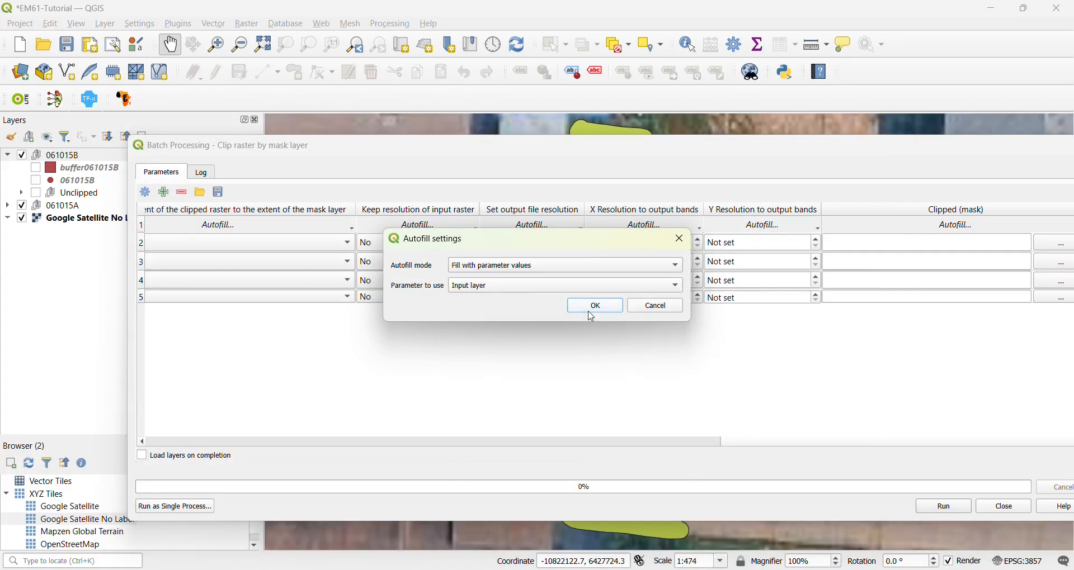
click(595, 307)
click(944, 507)
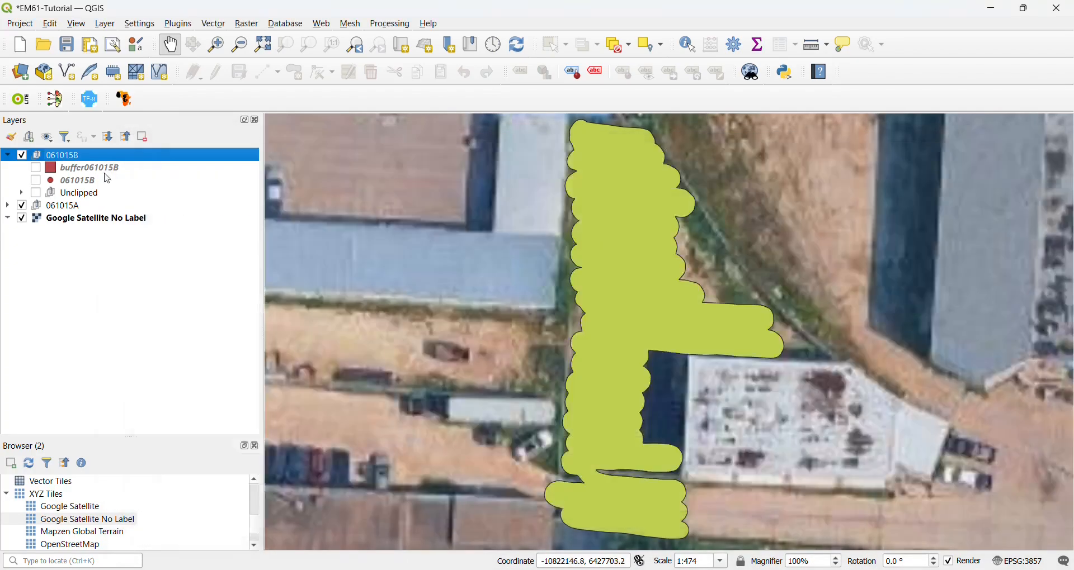
Load the four clipped rasters 061015B_Clipped_061015B_STD-4-1 to STD-4-4 from the Attempt 3 folder into the 061015B group
click(105, 24)
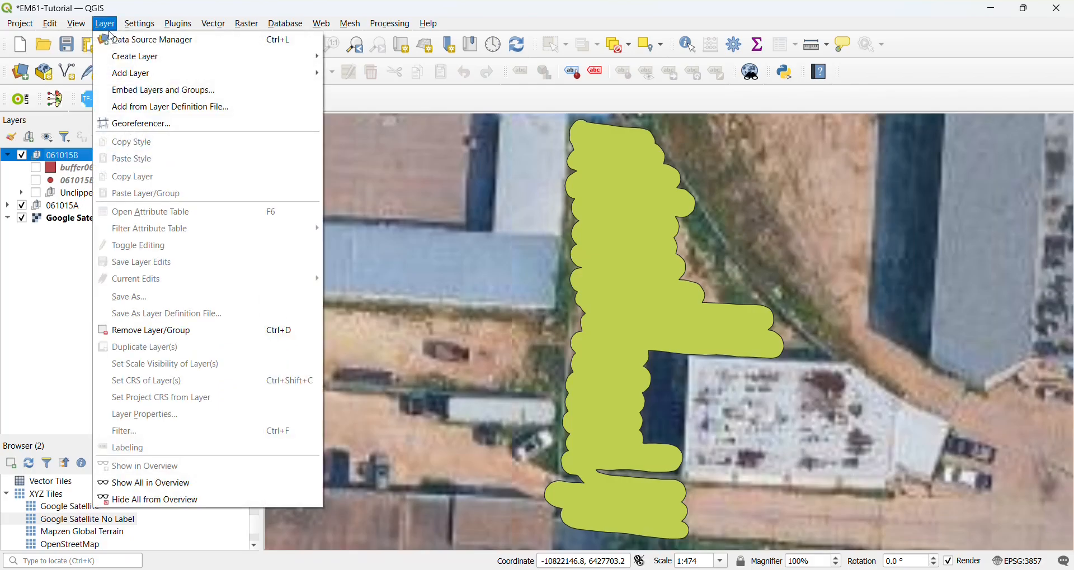
click(162, 39)
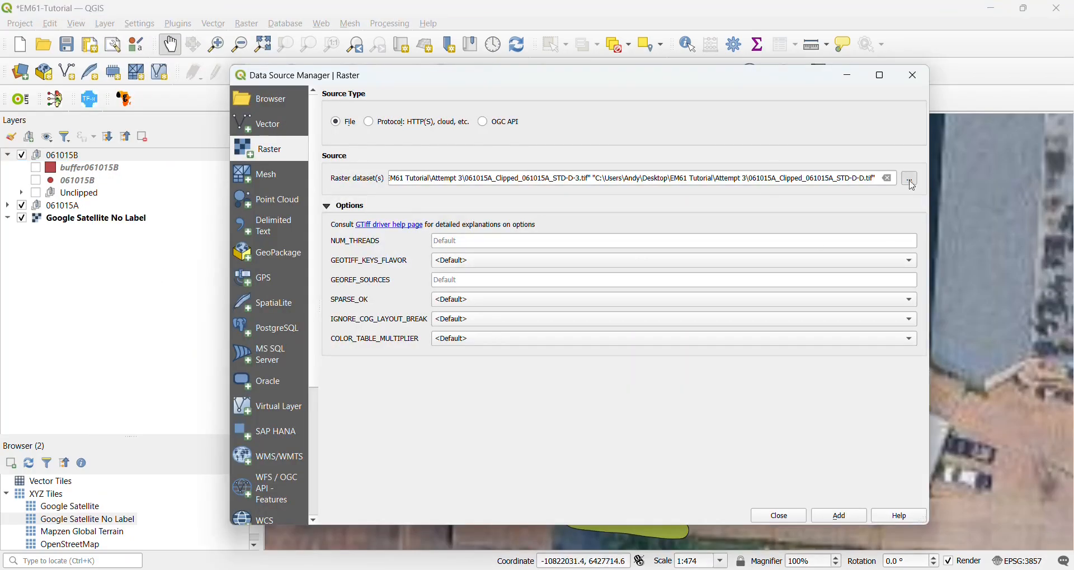
click(912, 185)
scroll(938, 230, down, 3)
drag(365, 335, 629, 350)
click(879, 498)
click(837, 516)
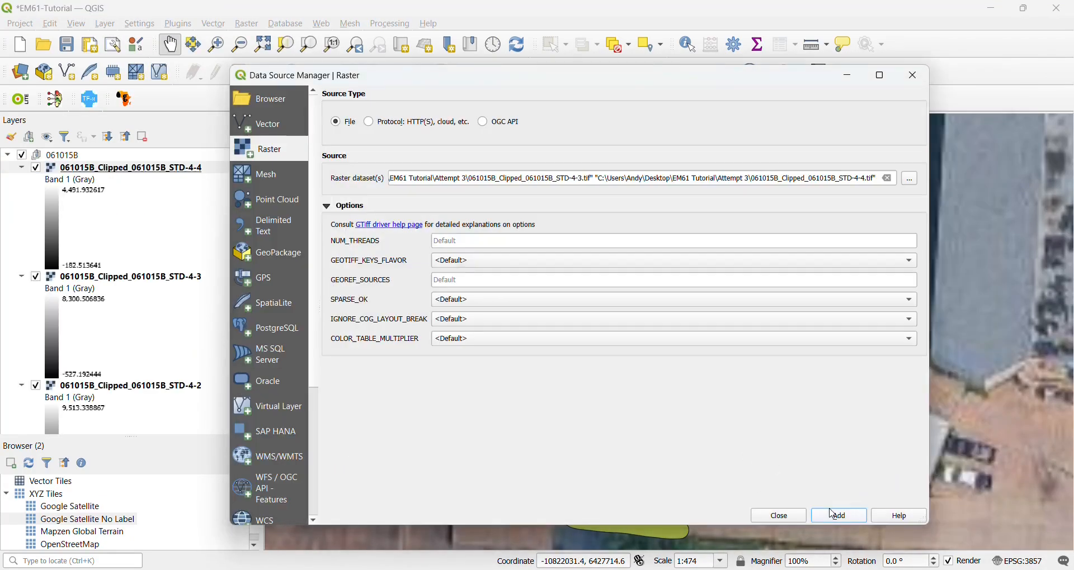
click(778, 517)
Collapse the legends of the four clipped 061015B rasters
click(21, 168)
click(22, 180)
click(22, 193)
click(21, 205)
click(28, 206)
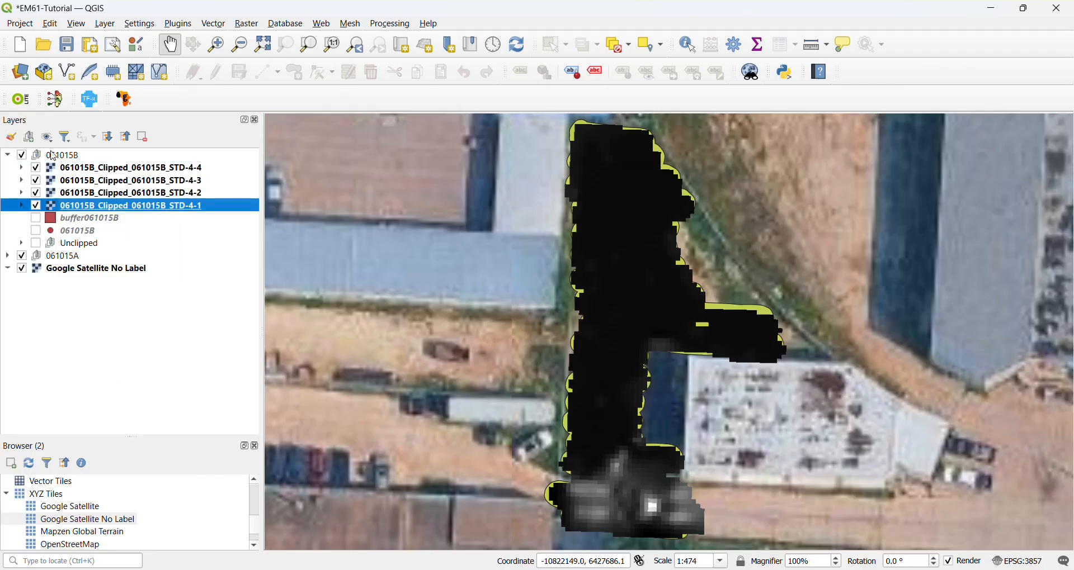
Add a subgroup named Clipped to the 061015B group and move the four clipped STD-4 rasters into it, collapsed
right_click(67, 155)
click(108, 212)
text(Clipped)
key(Return)
click(111, 168)
shift+click(112, 206)
drag(111, 206, 103, 259)
click(21, 205)
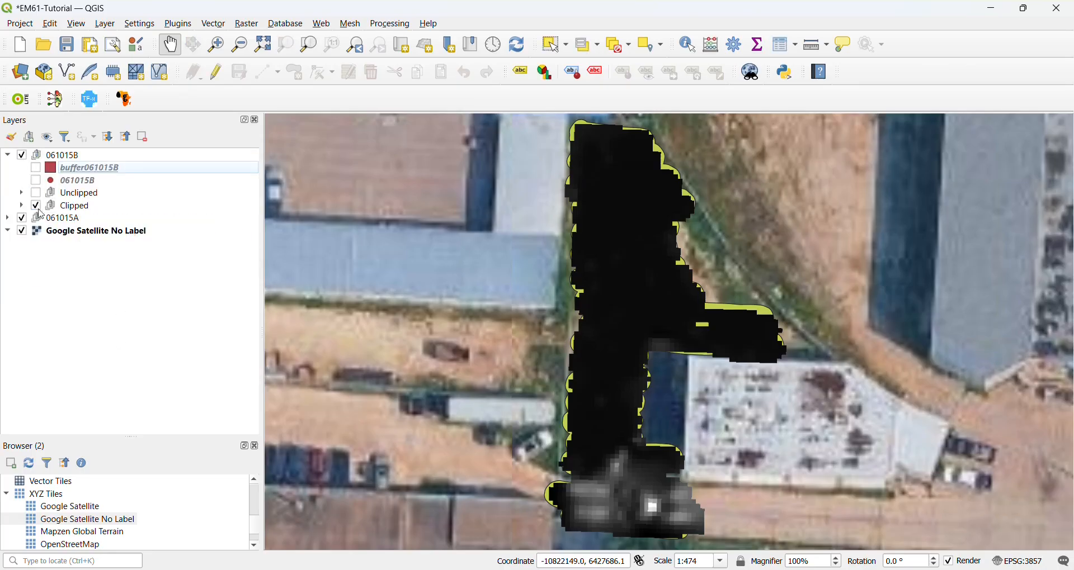
click(465, 25)
drag(474, 248, 377, 290)
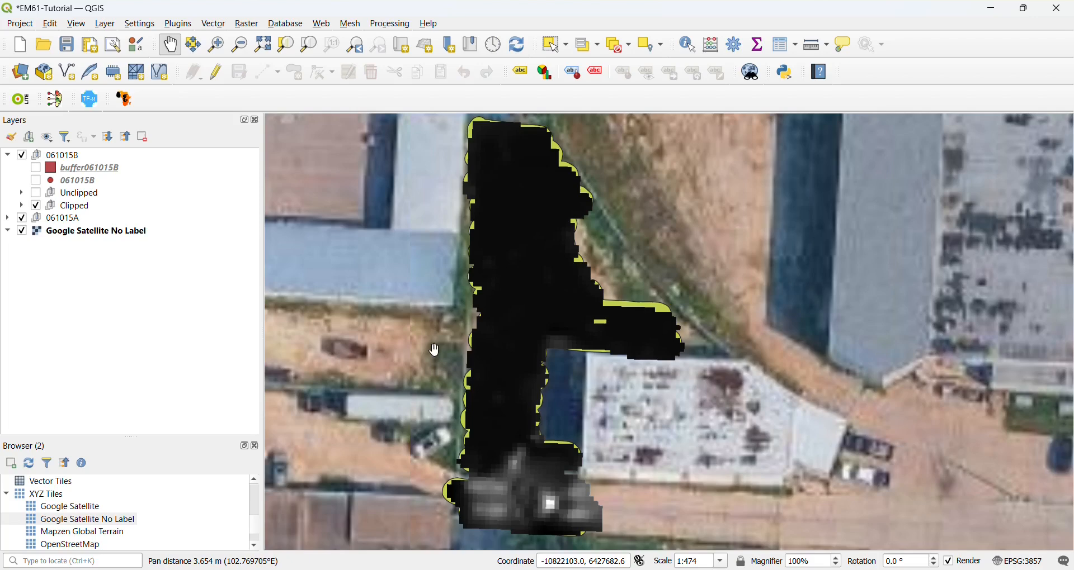
drag(441, 350, 462, 351)
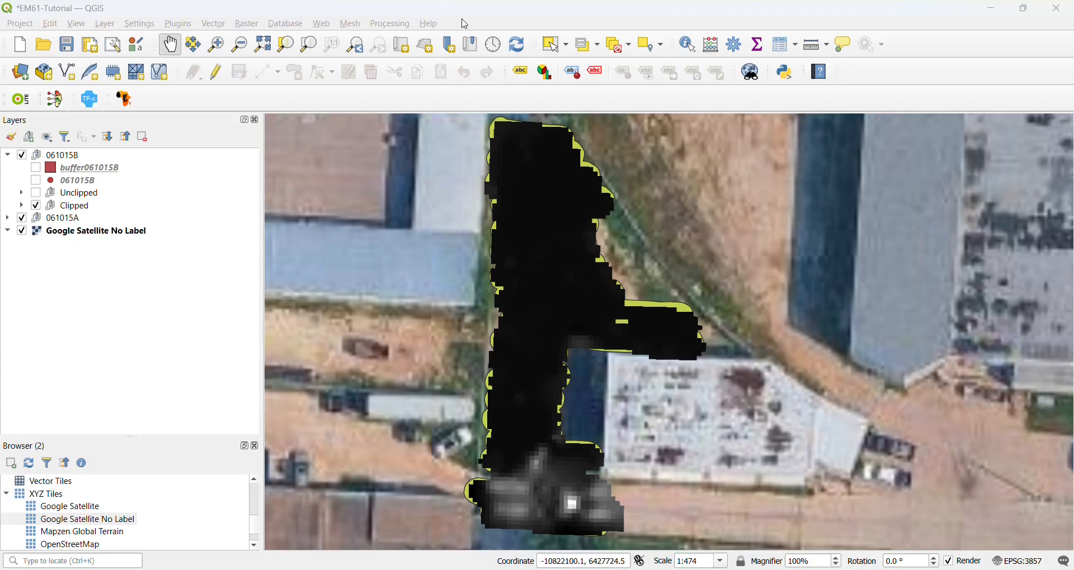
drag(513, 307, 507, 314)
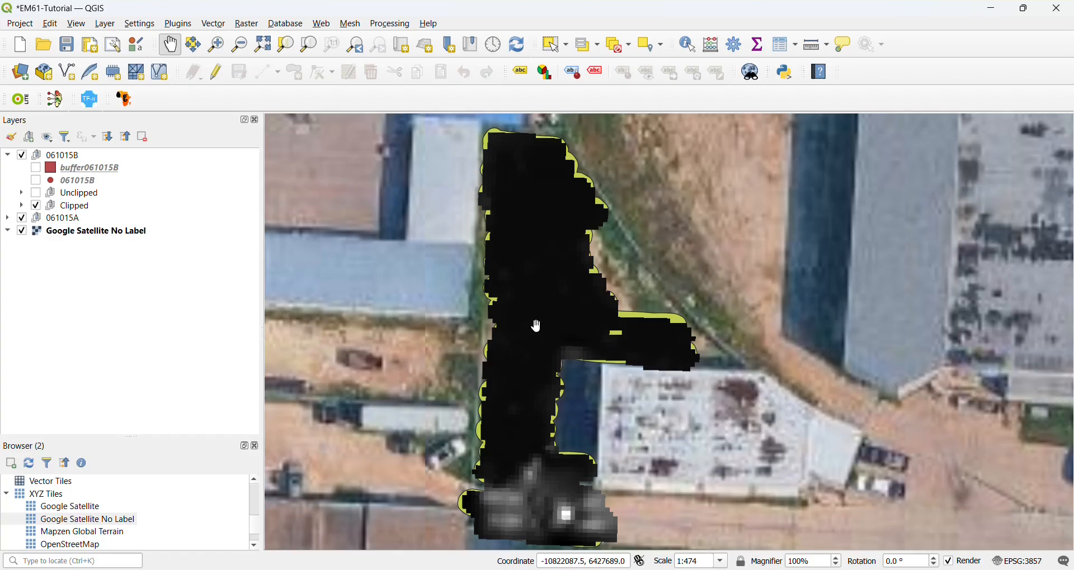
drag(536, 326, 522, 312)
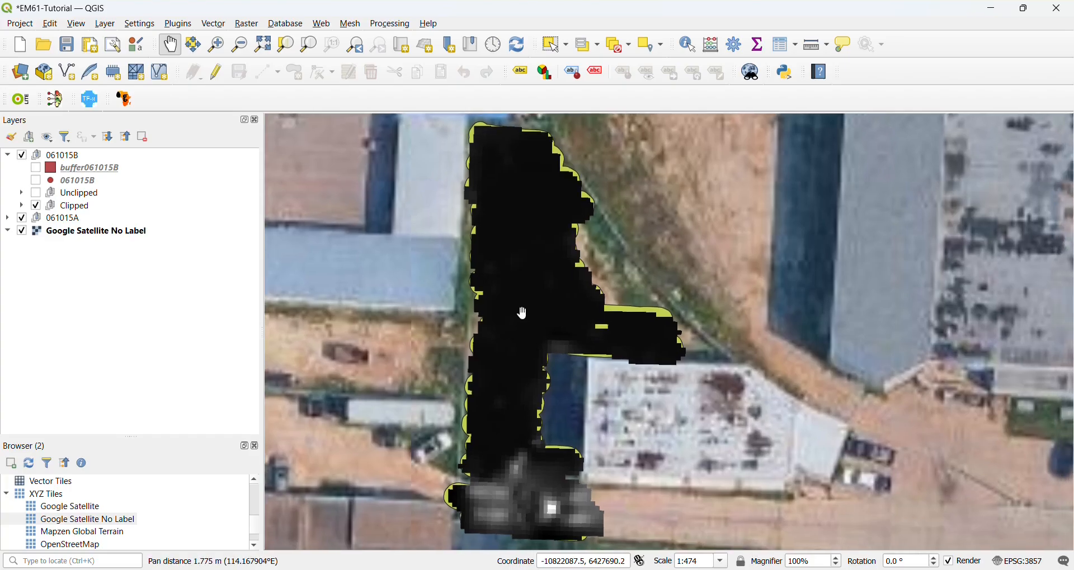
mouse_move(495, 274)
mouse_down()
mouse_move(501, 283)
mouse_move(494, 266)
mouse_up()
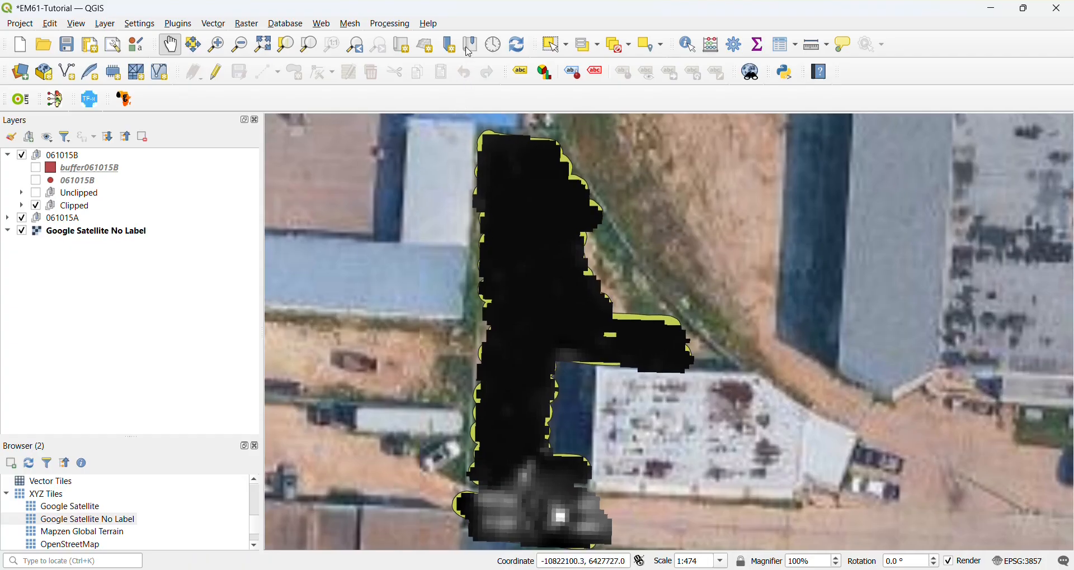
click(102, 290)
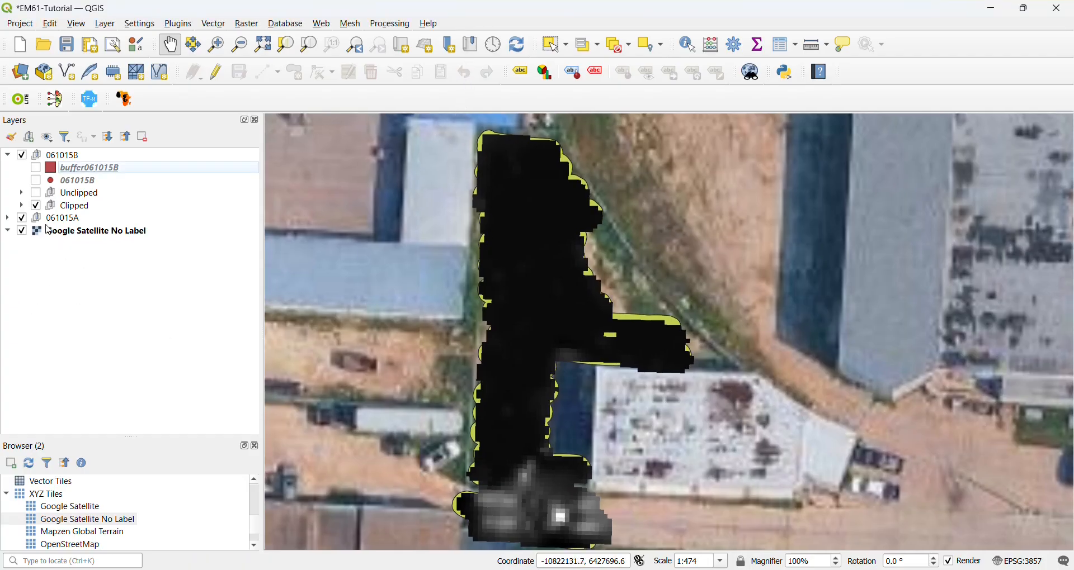
Collapse the 061015B group, move the 061015A group above it and hide 061015B
click(8, 155)
click(42, 168)
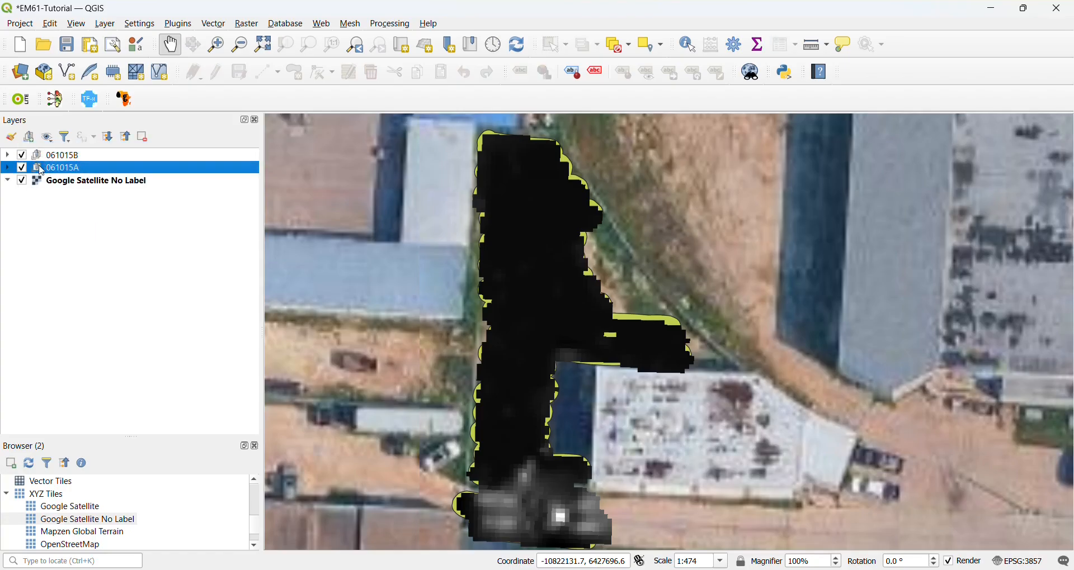
drag(41, 172, 51, 156)
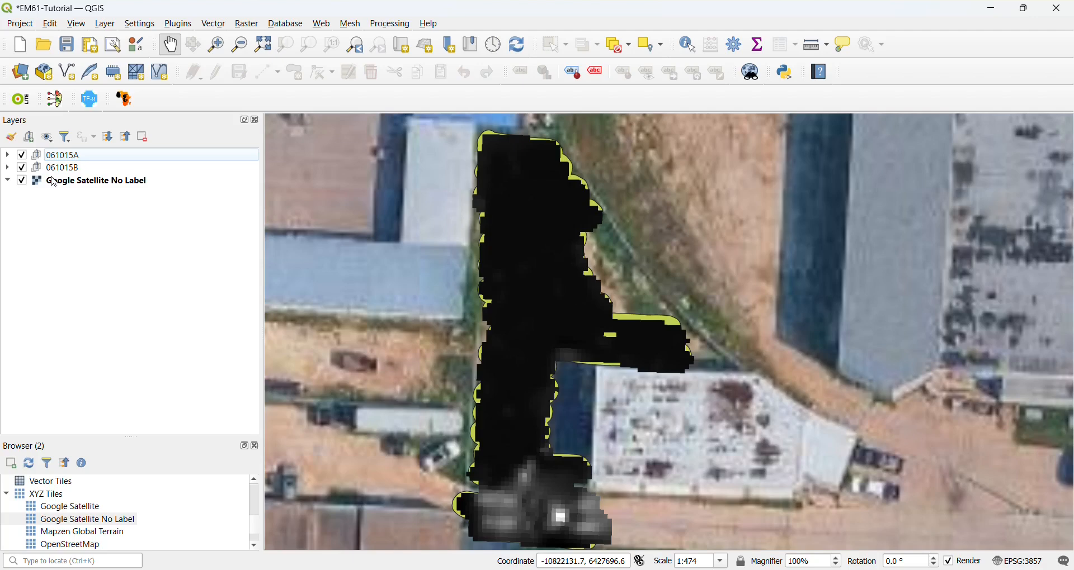
click(44, 157)
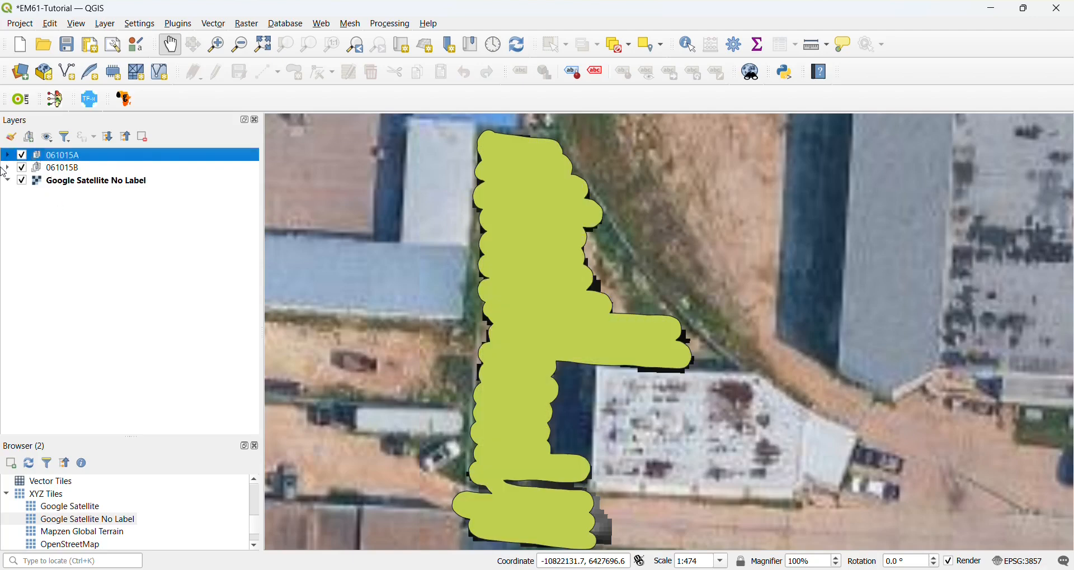
click(21, 168)
Expand the 061015A group, hide buffer061015A and preview the unclipped 061015A_STD-D-1 raster
click(8, 155)
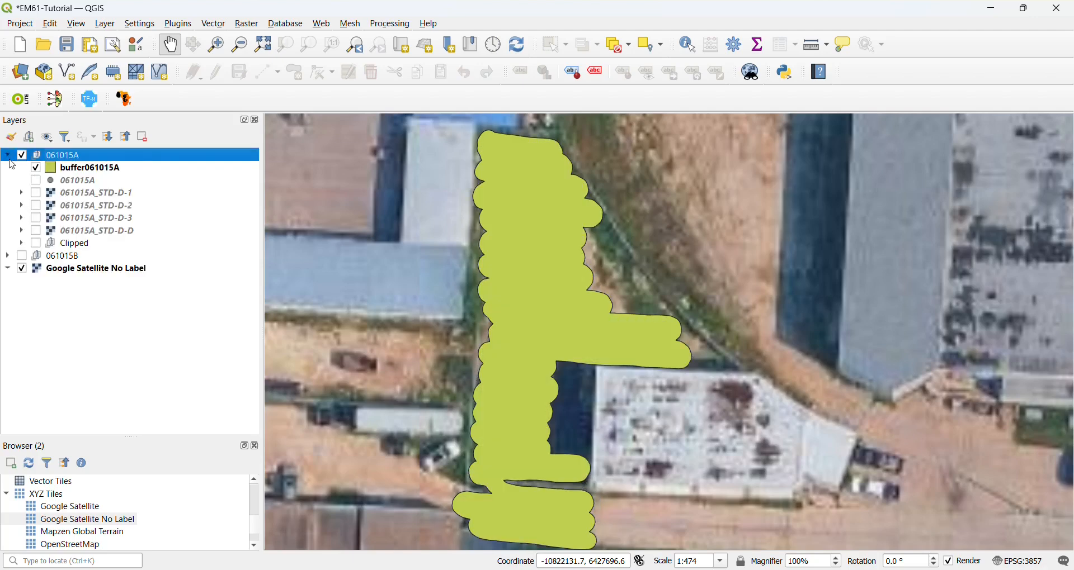
click(110, 195)
click(36, 168)
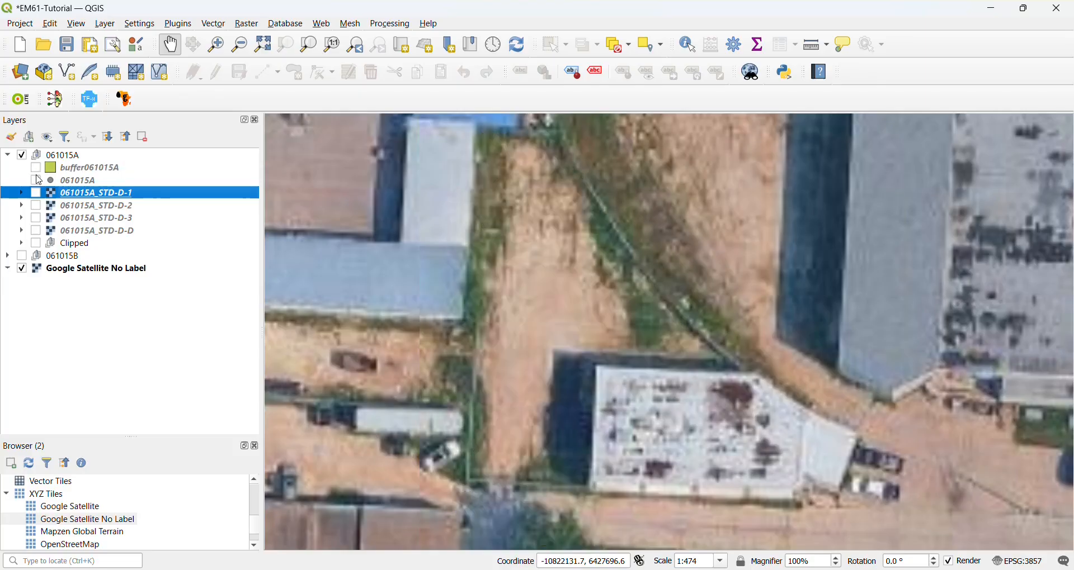
click(36, 195)
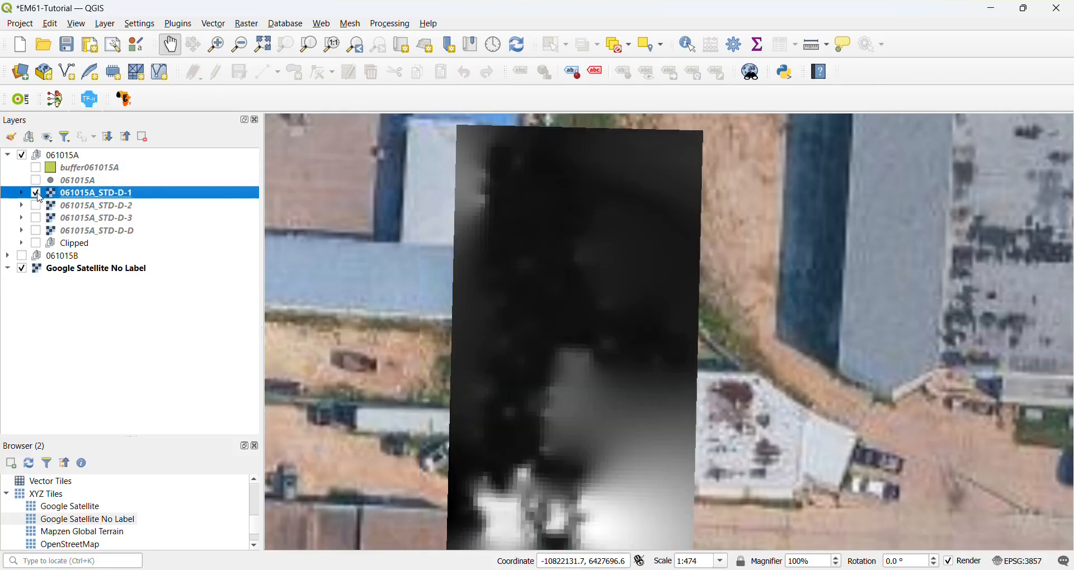
click(36, 194)
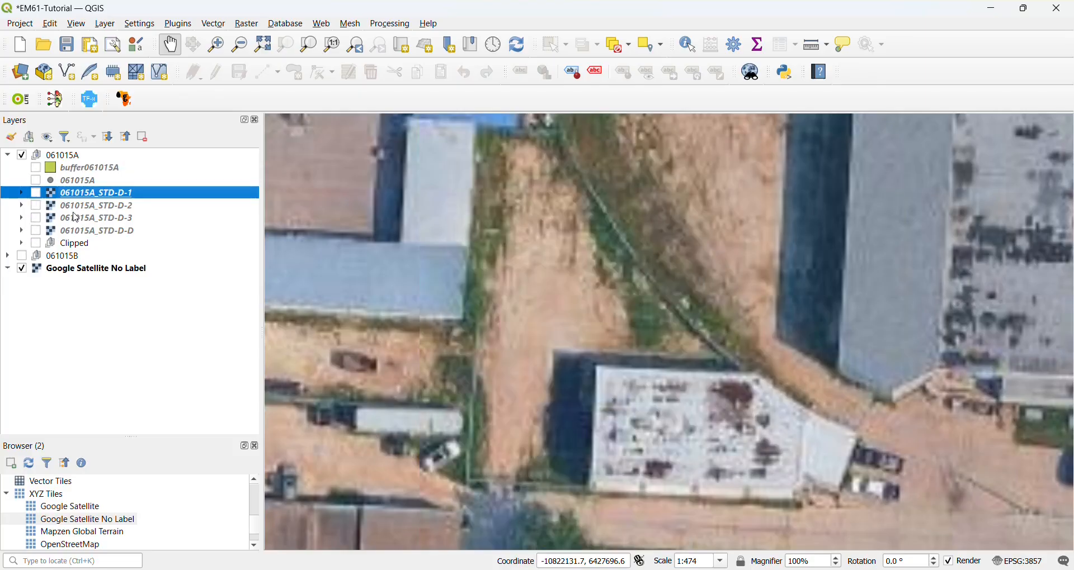
Add a subgroup named Unclipped to the 061015A group
right_click(64, 159)
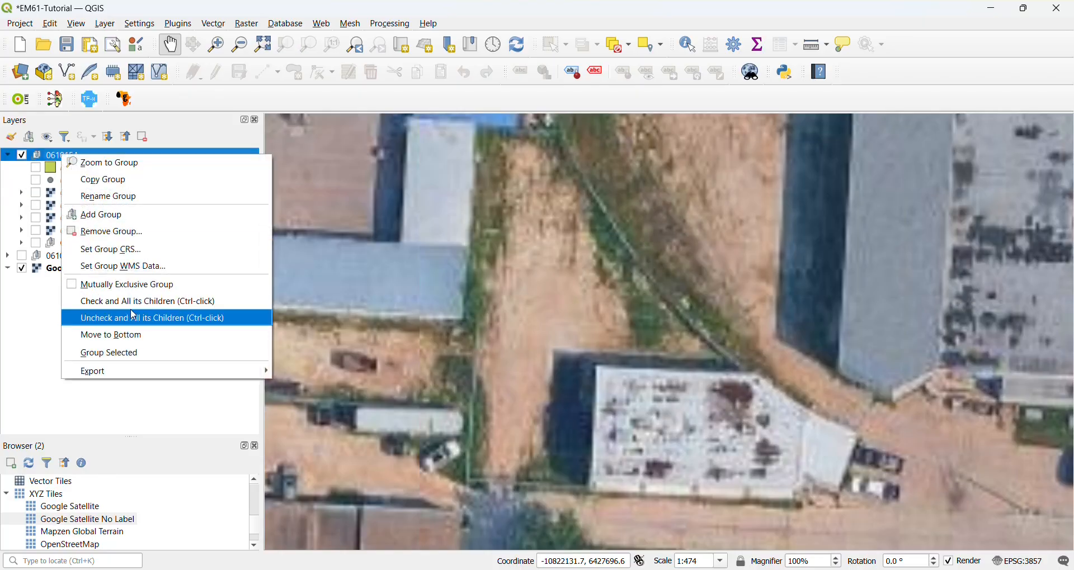
click(134, 214)
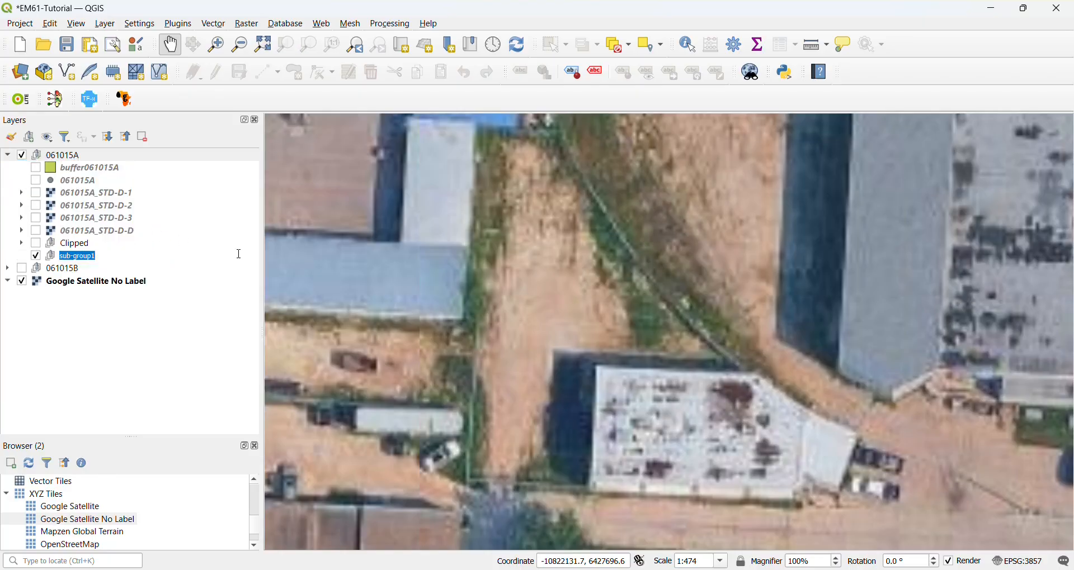
text(Unclipped)
key(Return)
Move the four rasters 061015A_STD-D-1 to 061015A_STD-D-D into the Unclipped subgroup, and collapse and hide it
click(107, 193)
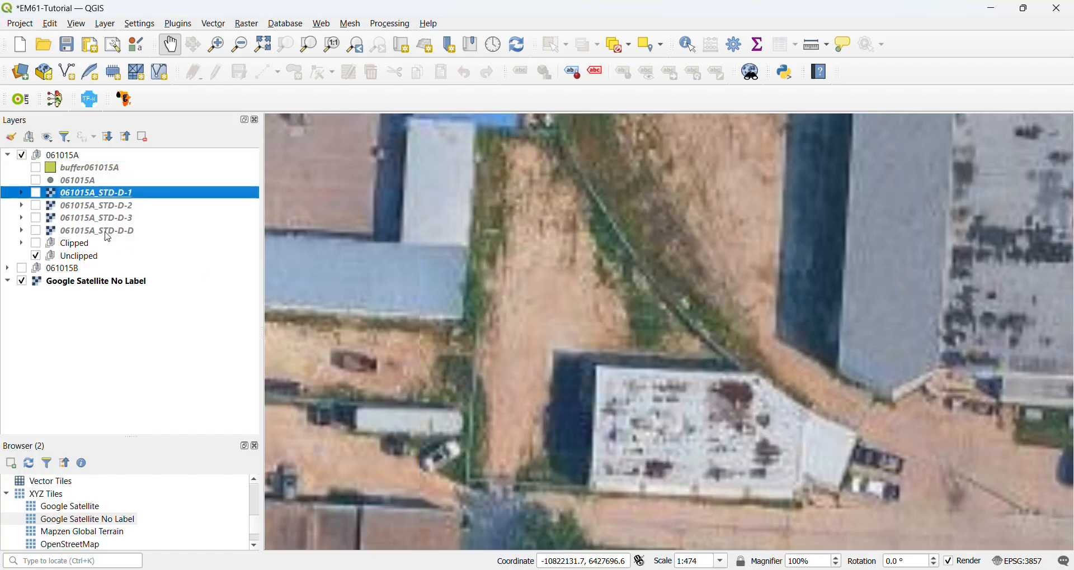
shift+click(107, 233)
drag(117, 206, 105, 258)
click(22, 206)
click(36, 206)
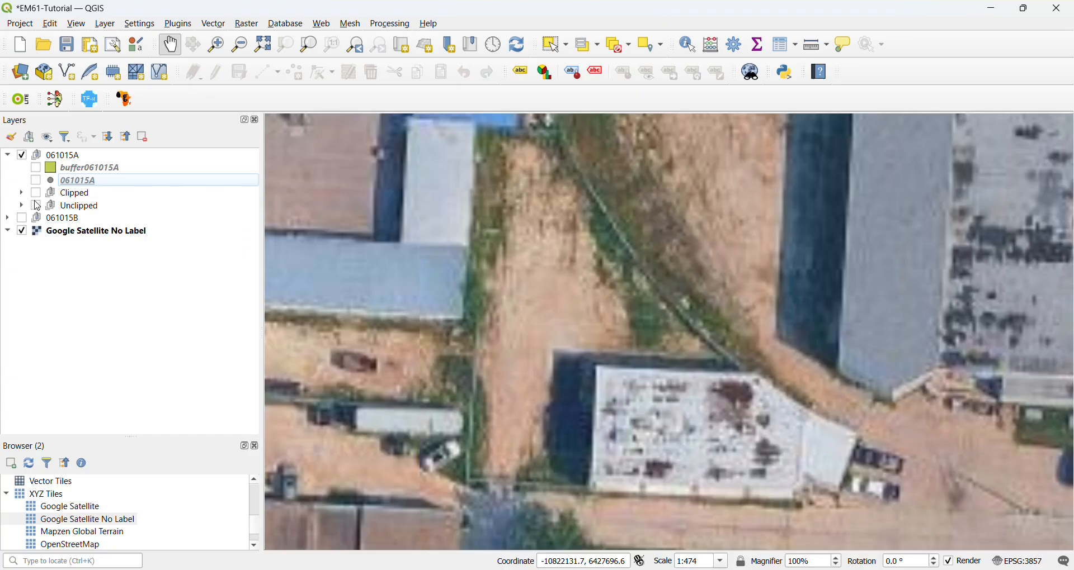
Show and expand the Clipped subgroup of 061015A and preview its clipped STD-D-D raster
click(36, 194)
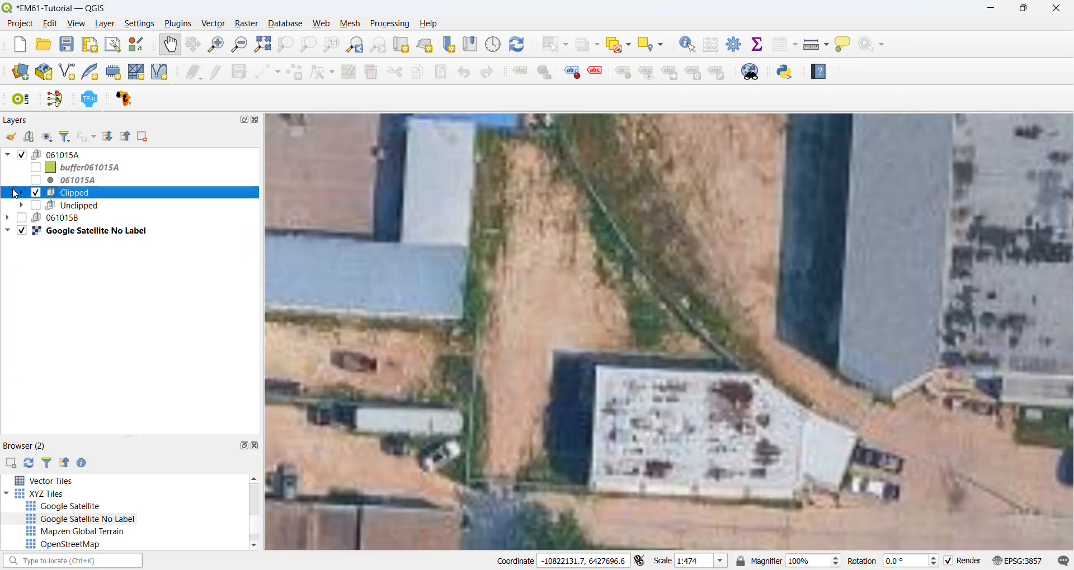
click(22, 193)
click(50, 206)
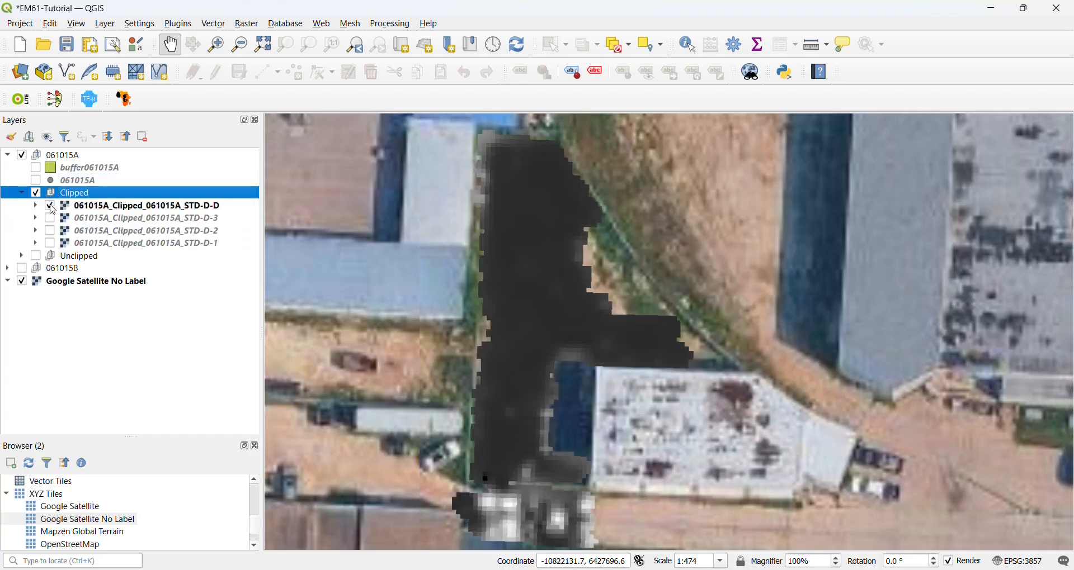
click(95, 243)
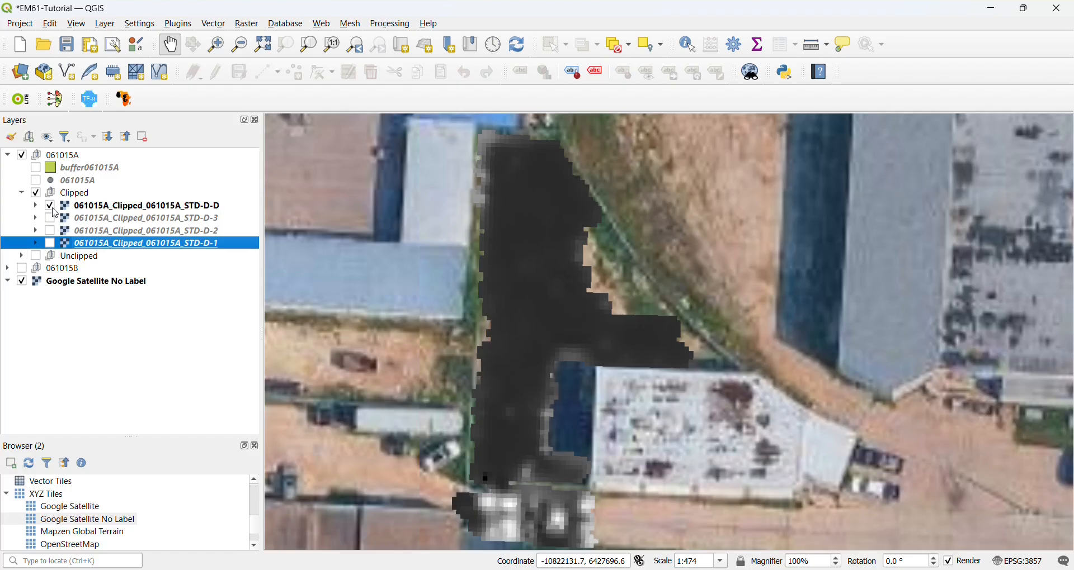
click(50, 207)
Reorder the clipped 061015A rasters as STD-D-1, STD-D-2, STD-D-3 and STD-D-D
click(82, 207)
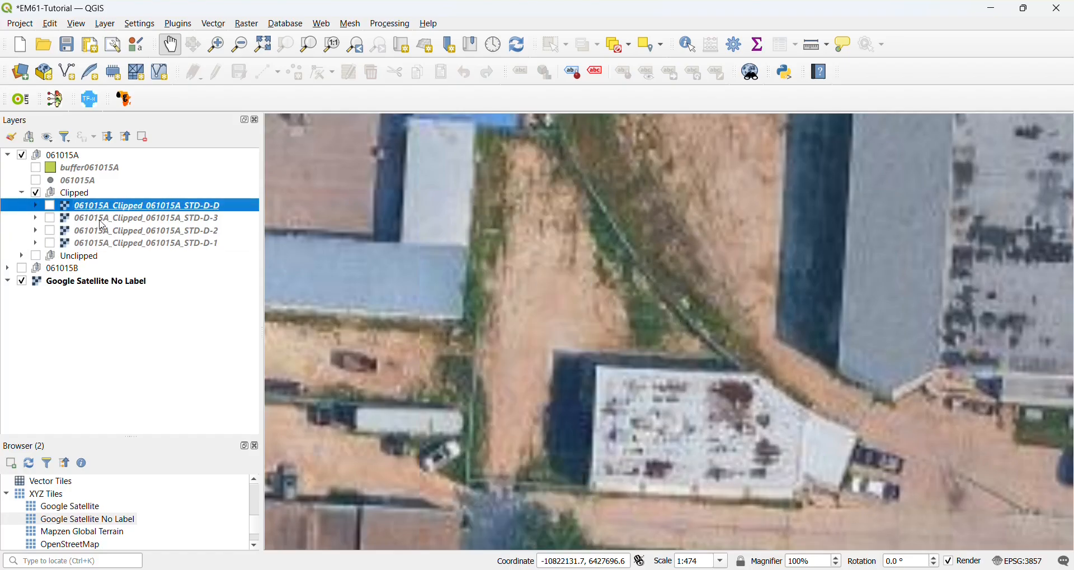
drag(67, 208, 73, 237)
click(92, 223)
click(93, 231)
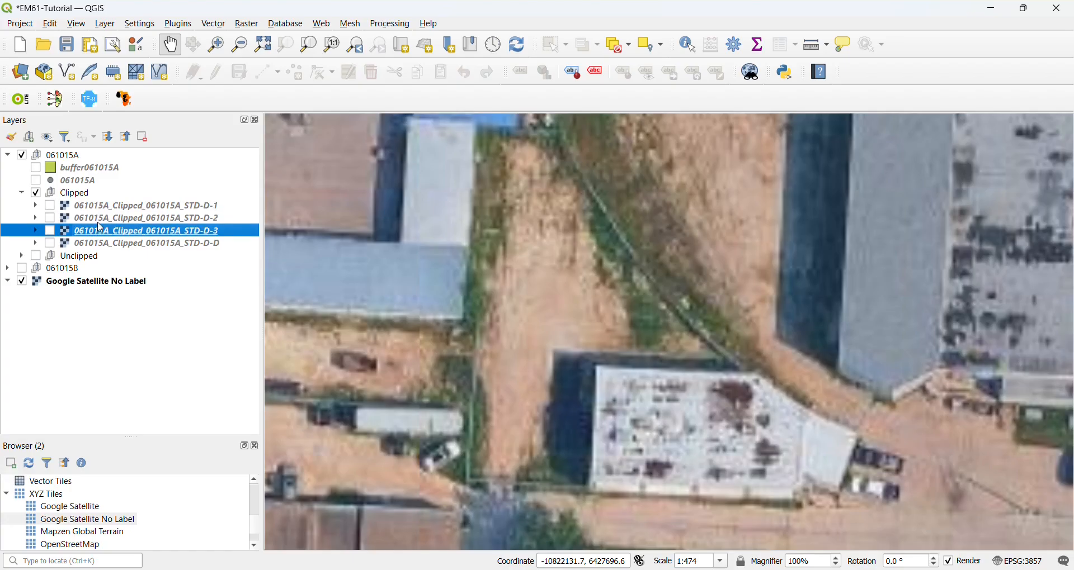
Show the clipped 061015A STD-D-D raster and open its symbology properties
click(129, 244)
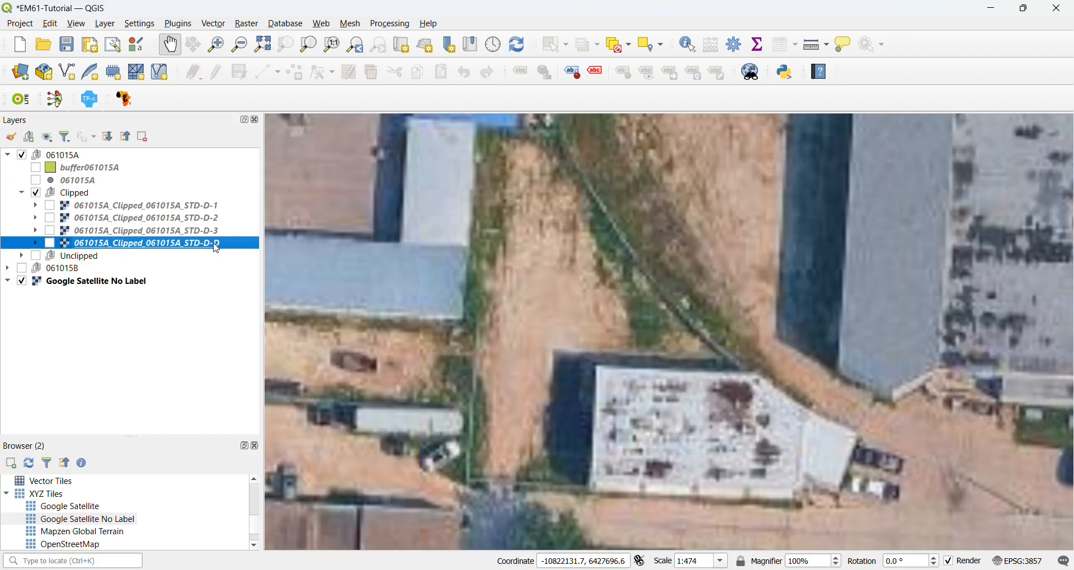
click(50, 244)
key(space)
click(51, 244)
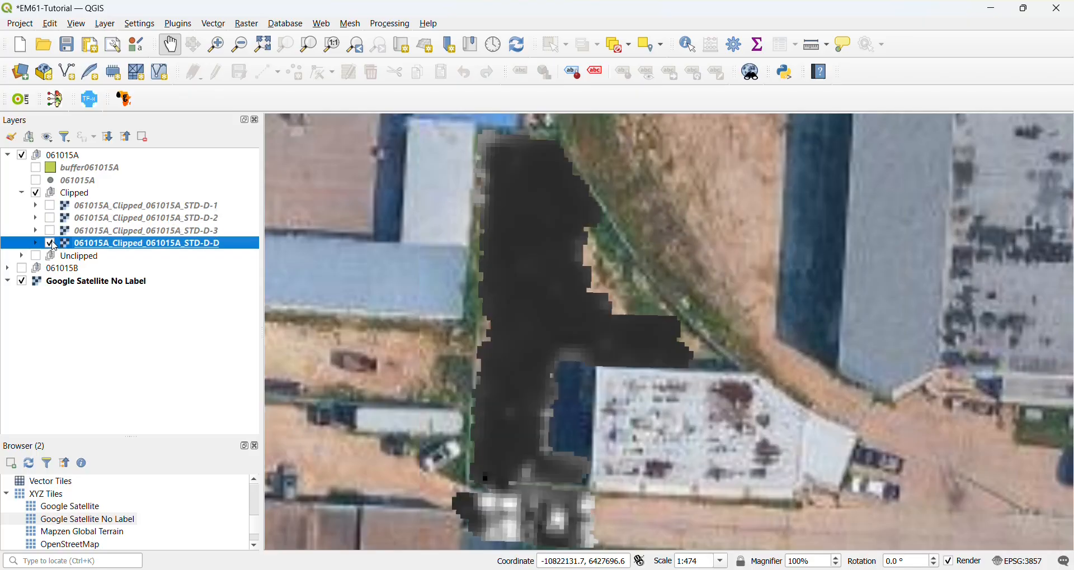
right_click(116, 250)
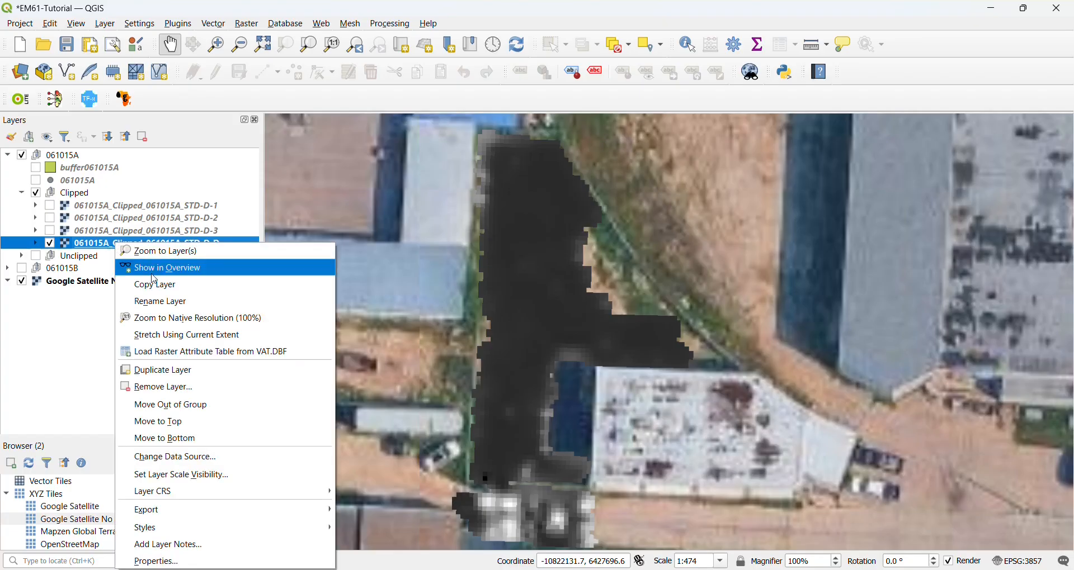
click(239, 566)
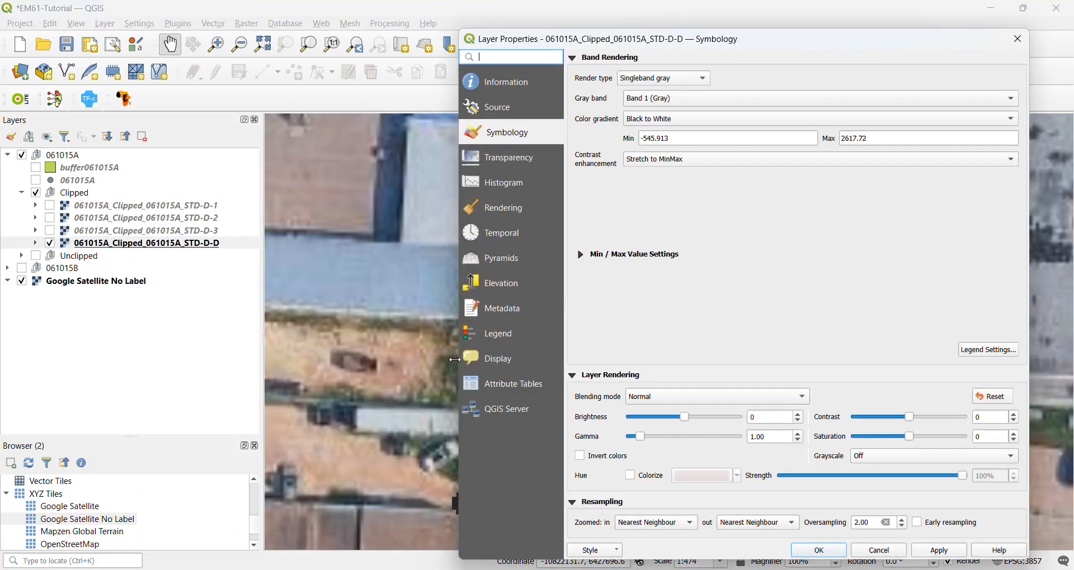
click(107, 245)
drag(811, 34, 653, 20)
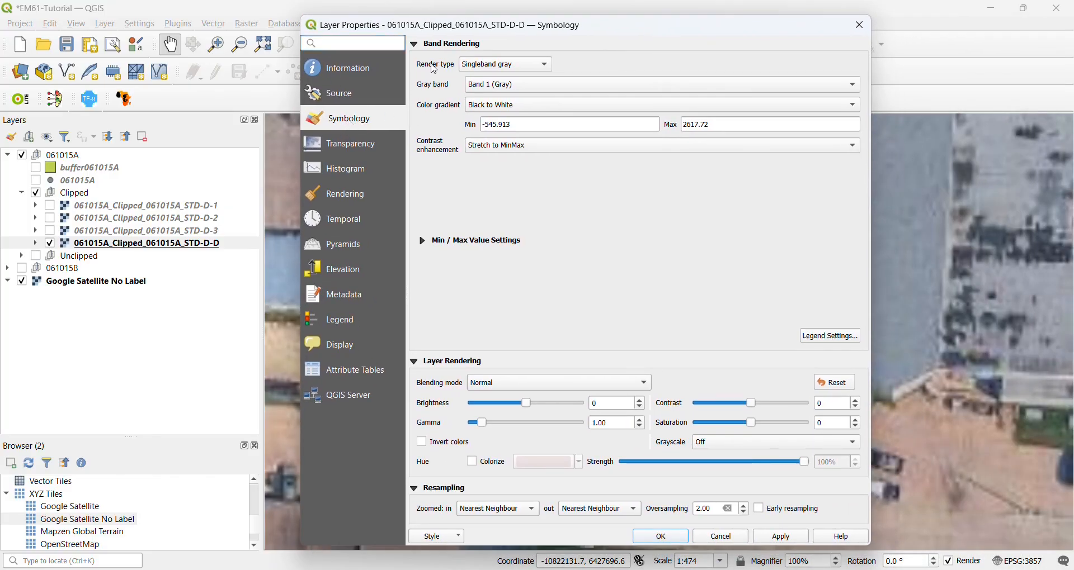
Render the clipped STD-D-D raster as singleband pseudocolor with the Viridis color ramp
click(512, 69)
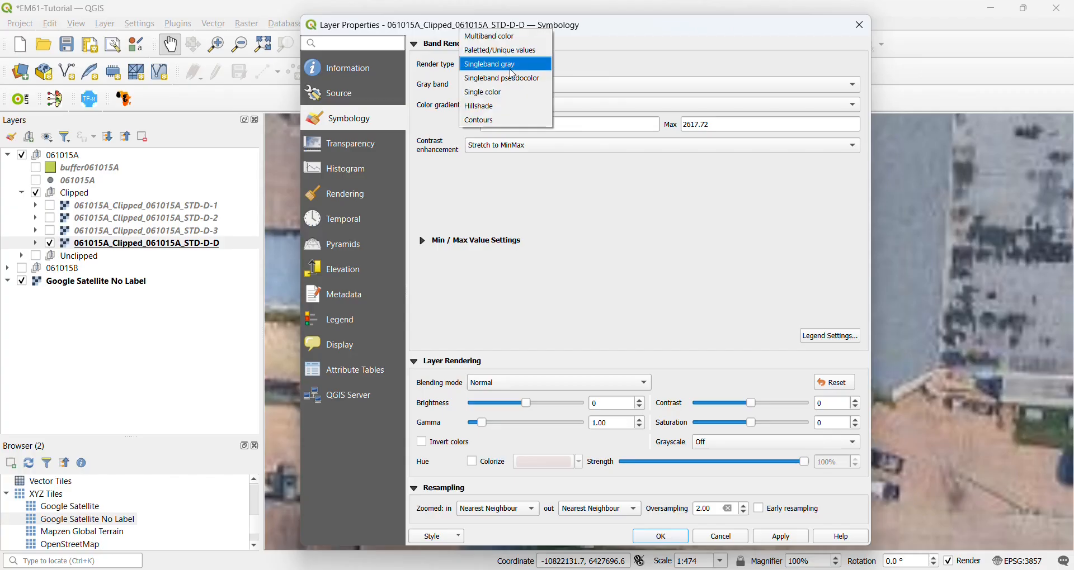
click(517, 81)
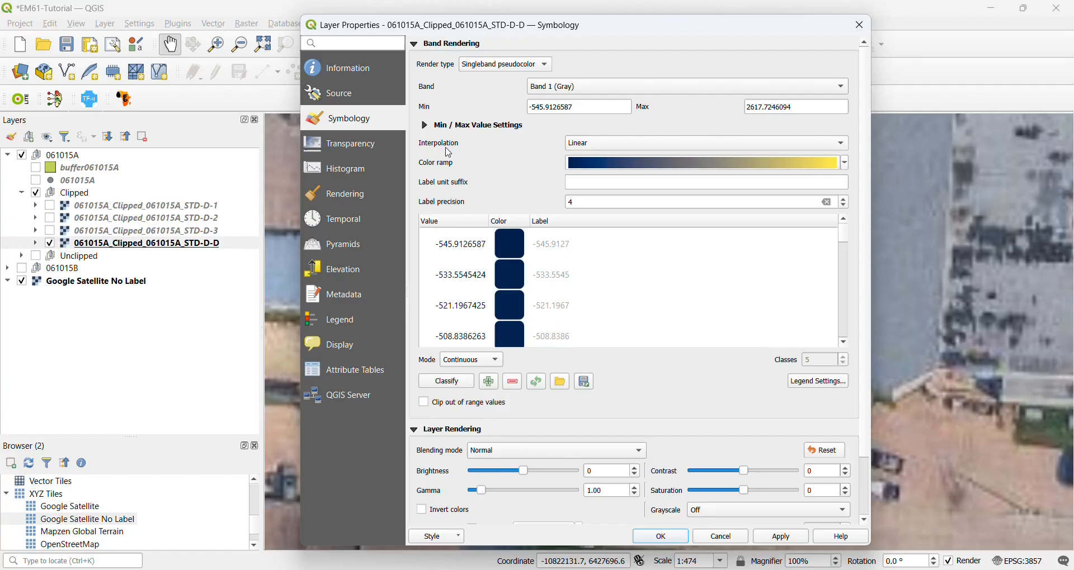
click(845, 164)
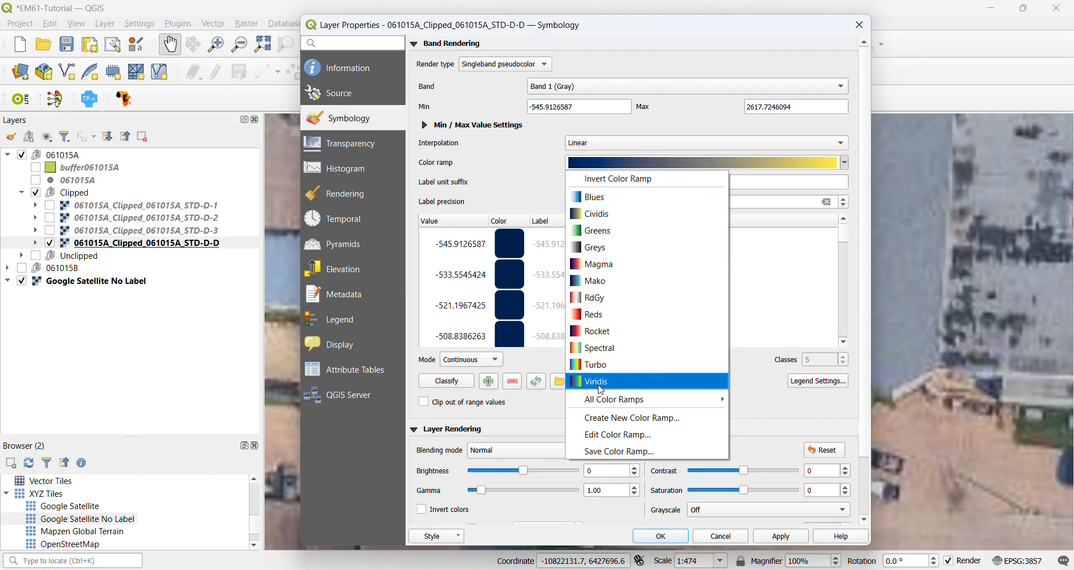
click(641, 388)
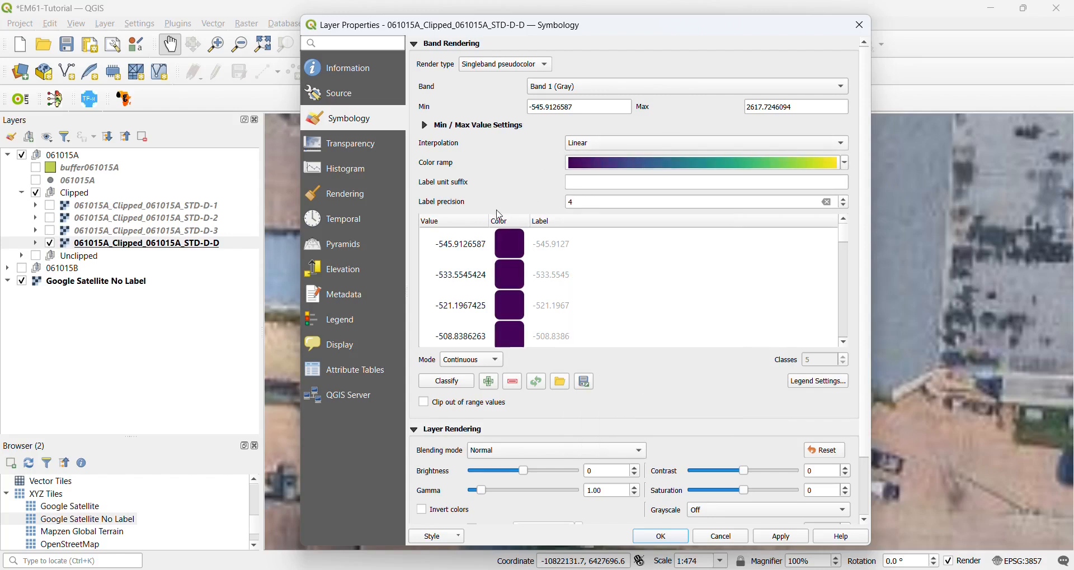
Base the STD-D-D raster's min/max values on mean +/- standard deviation × 2.00 and apply the styling
click(457, 128)
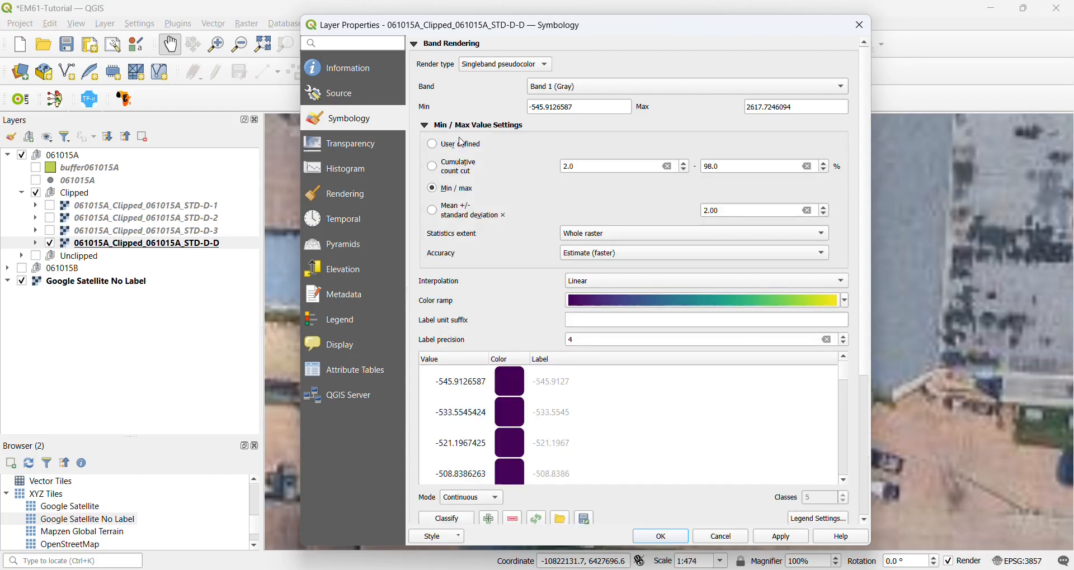
click(434, 212)
mouse_move(850, 381)
mouse_down()
mouse_move(843, 467)
mouse_move(842, 370)
mouse_up()
click(789, 538)
click(674, 538)
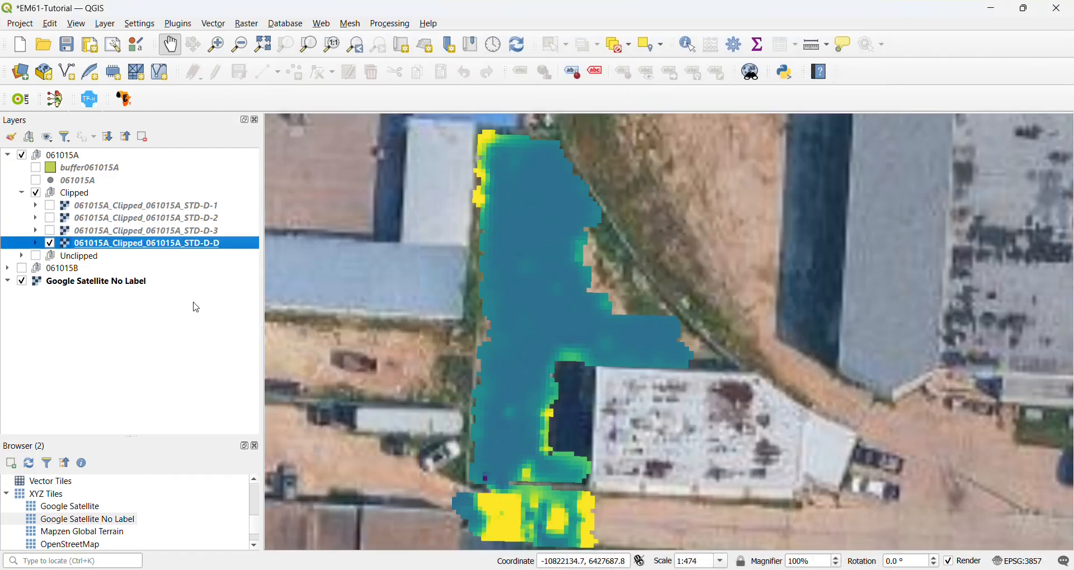
mouse_move(547, 340)
mouse_down()
mouse_move(494, 319)
mouse_move(548, 335)
mouse_up()
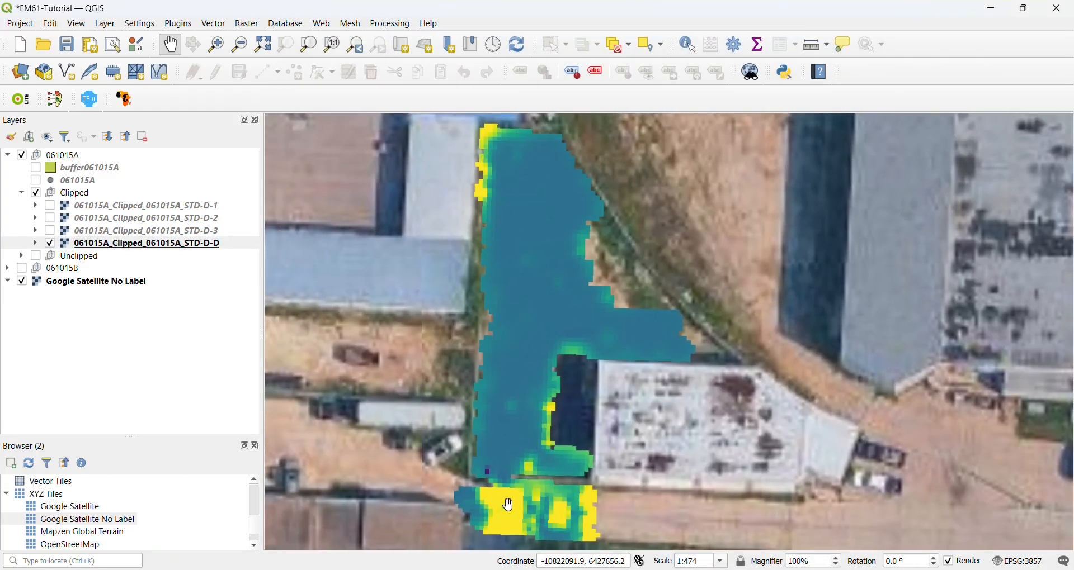
Hide the clipped STD-D-D raster, show the clipped STD-D-1 raster and open its symbology properties
click(52, 244)
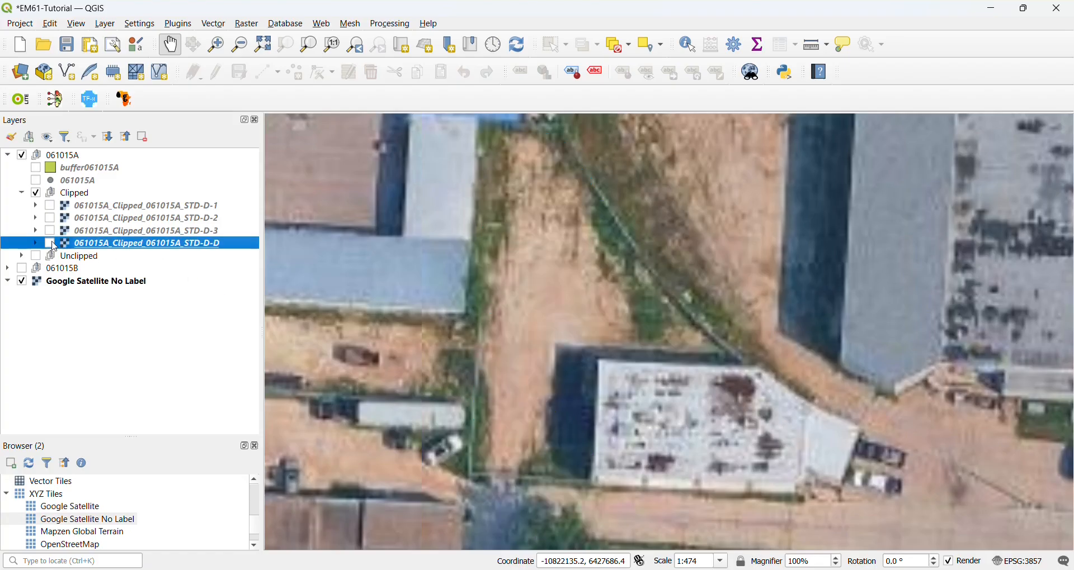
click(55, 207)
click(52, 207)
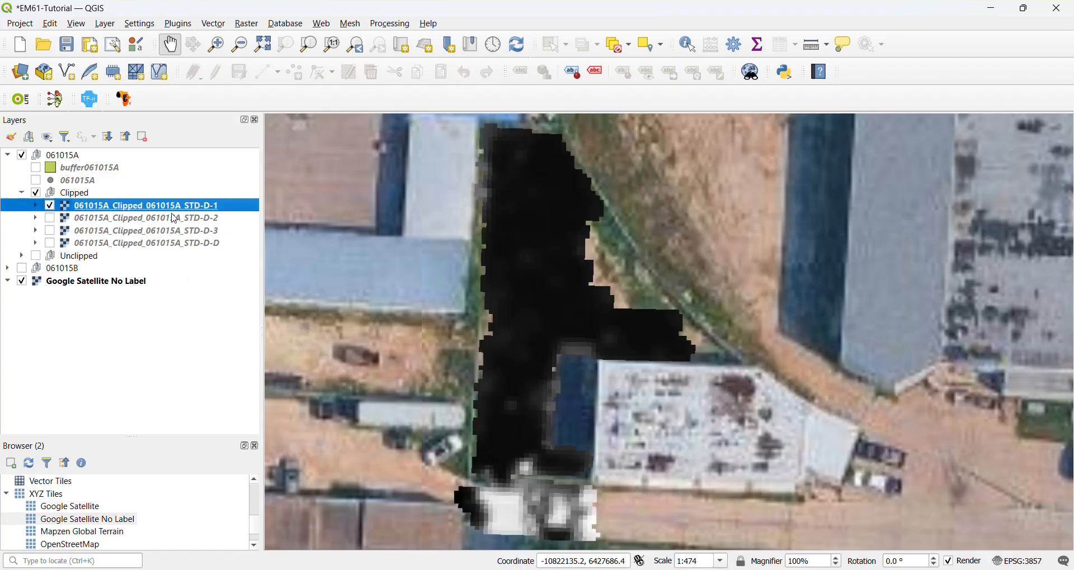
click(50, 219)
click(50, 219)
right_click(102, 206)
click(168, 509)
Render the clipped STD-D-1 raster as singleband pseudocolor with the Viridis color ramp
click(494, 65)
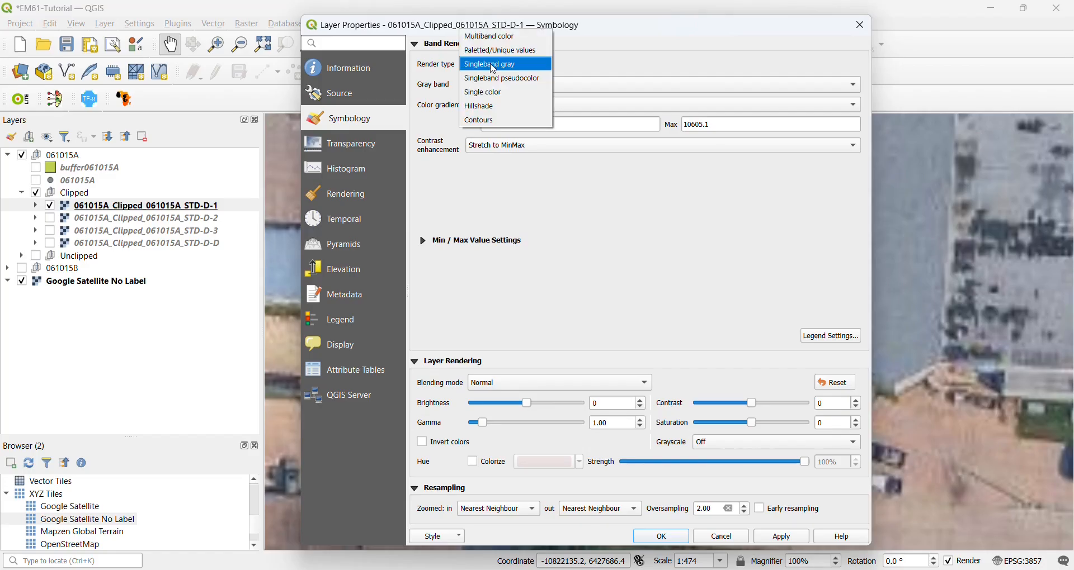
click(499, 80)
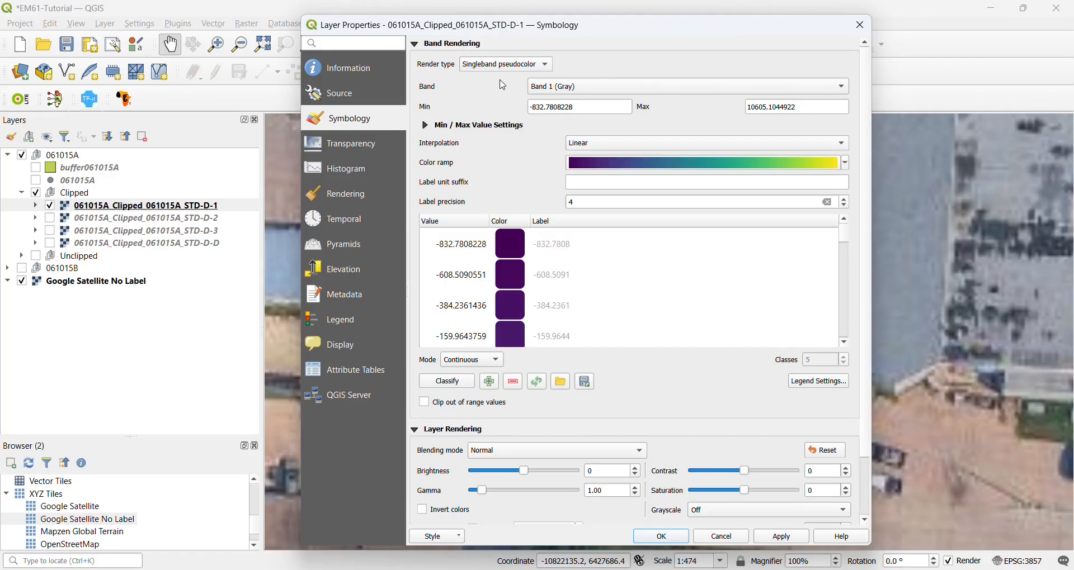
click(846, 164)
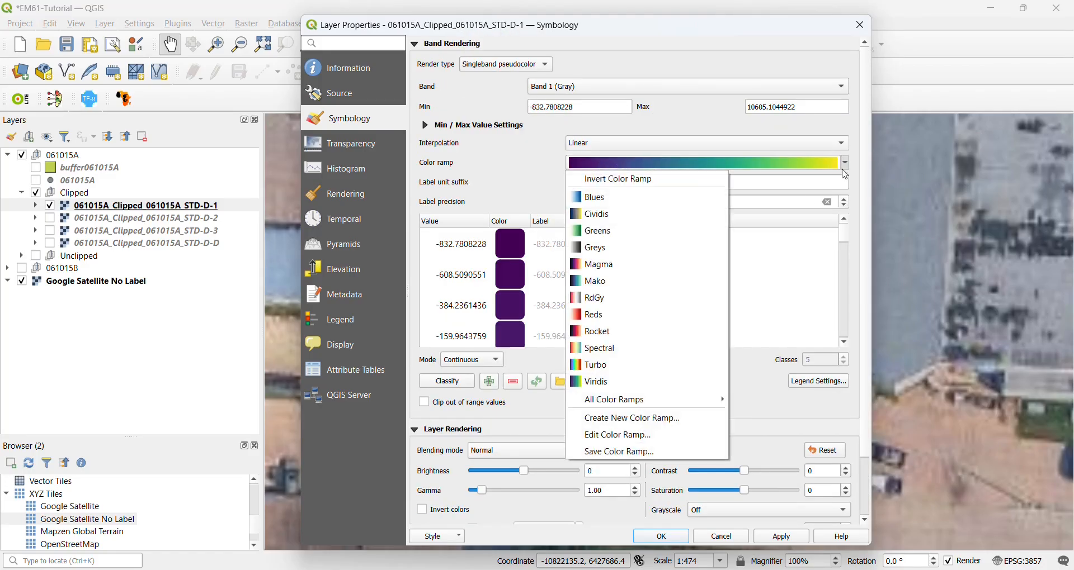
click(597, 383)
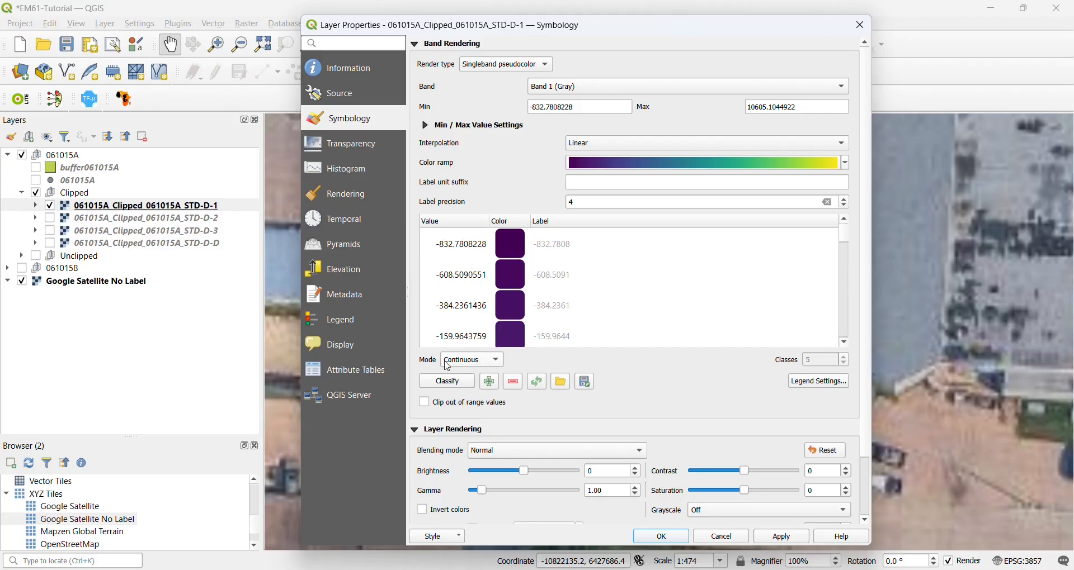
Classify the STD-D-1 raster in Quantile mode with 4 classes
scroll(510, 267, down, 6)
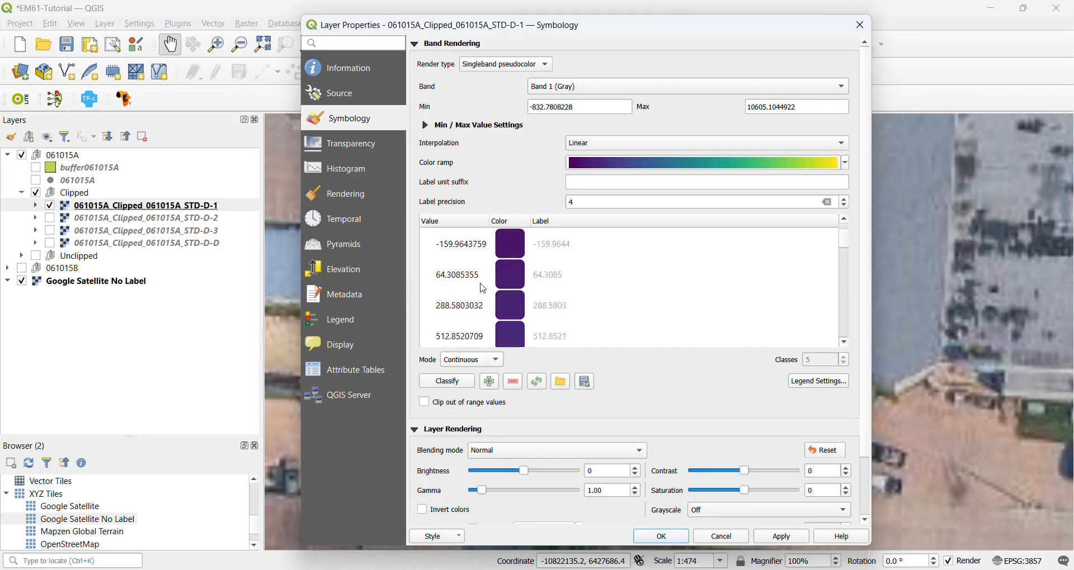
scroll(482, 290, up, 3)
scroll(482, 290, up, 3)
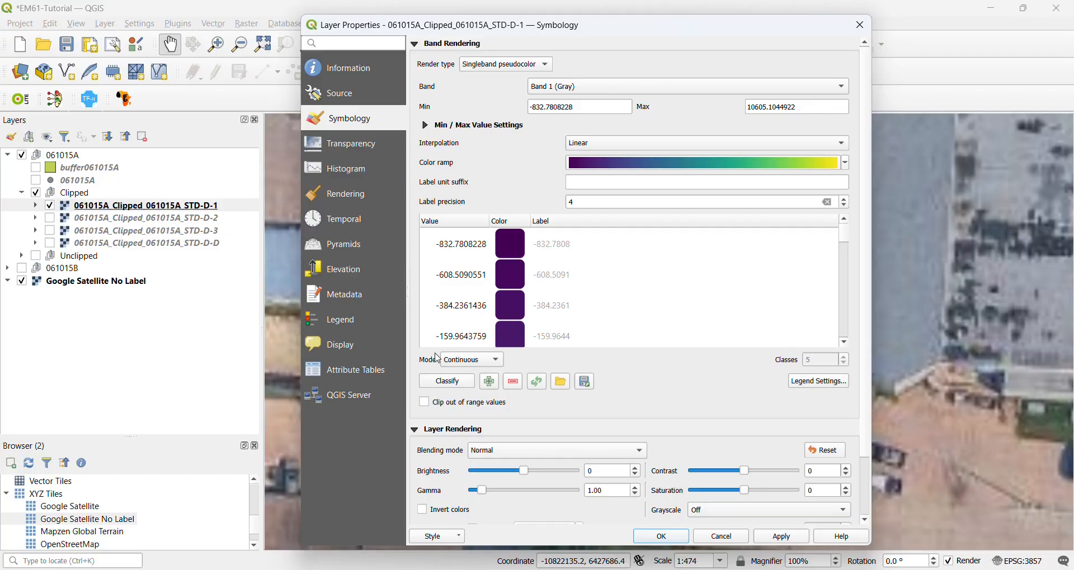
click(476, 362)
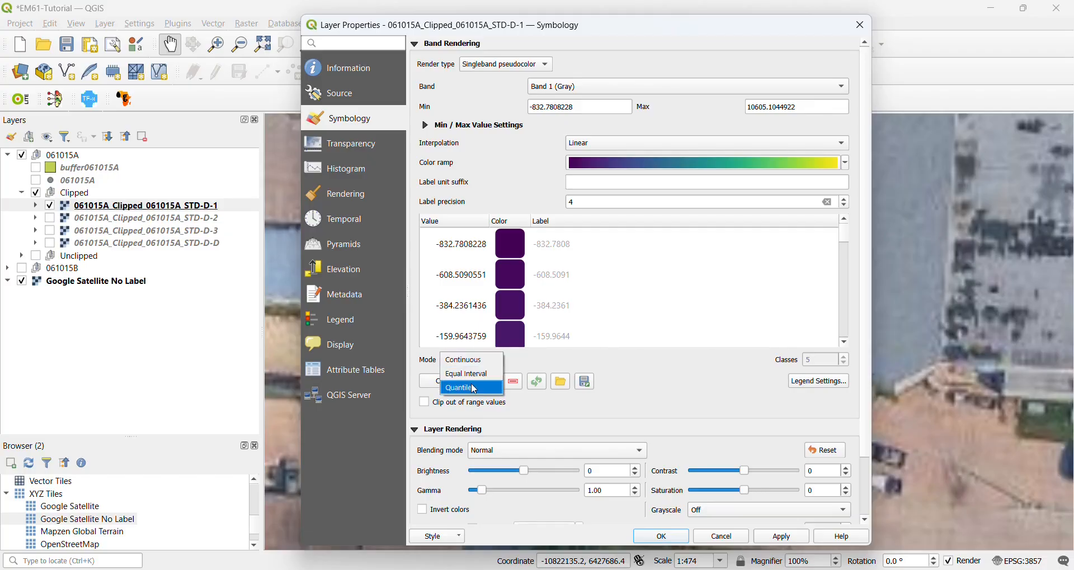
click(453, 389)
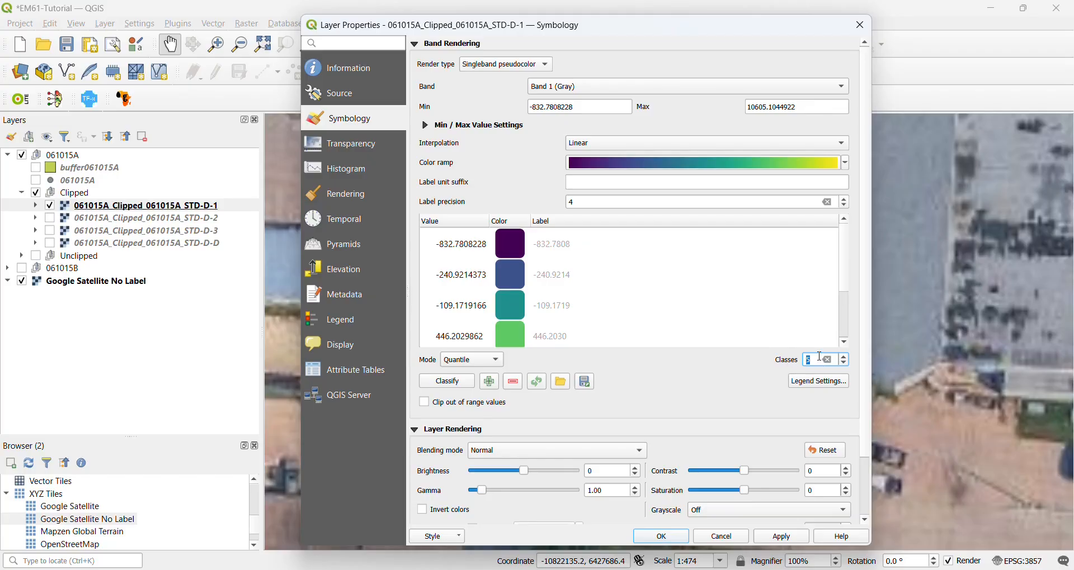
text(4)
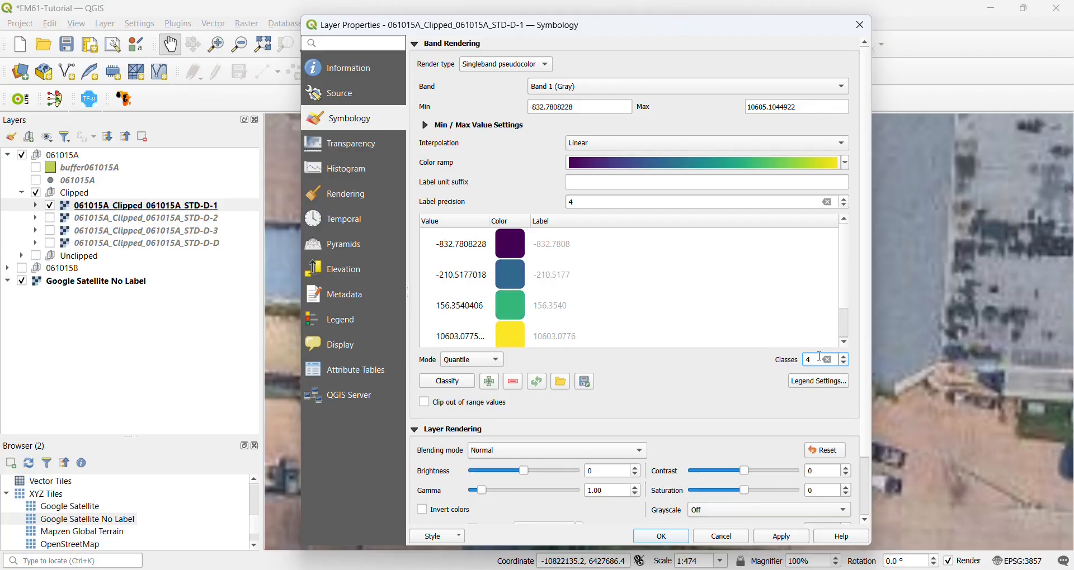
click(468, 127)
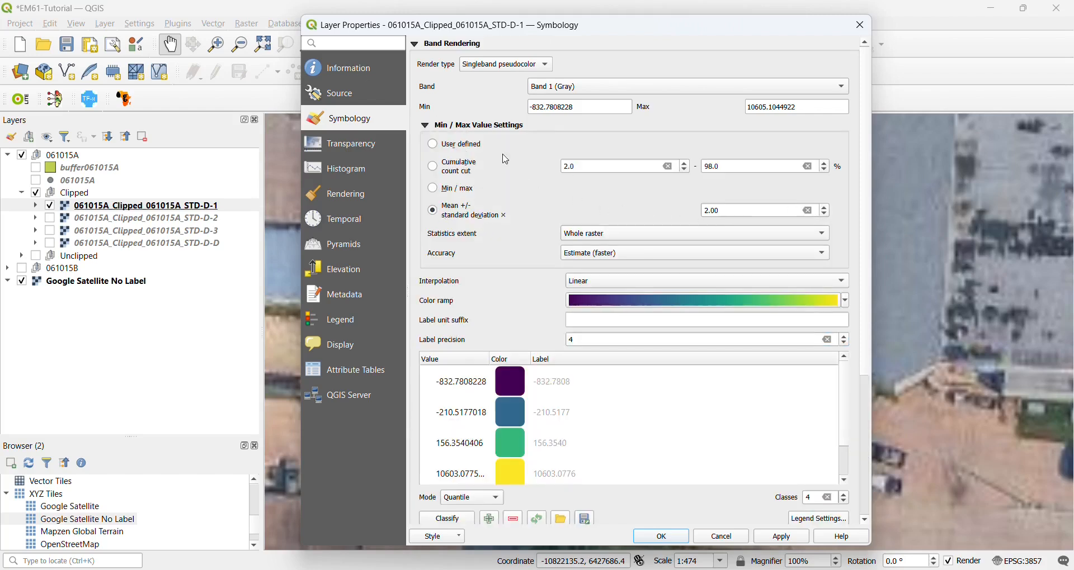
click(467, 128)
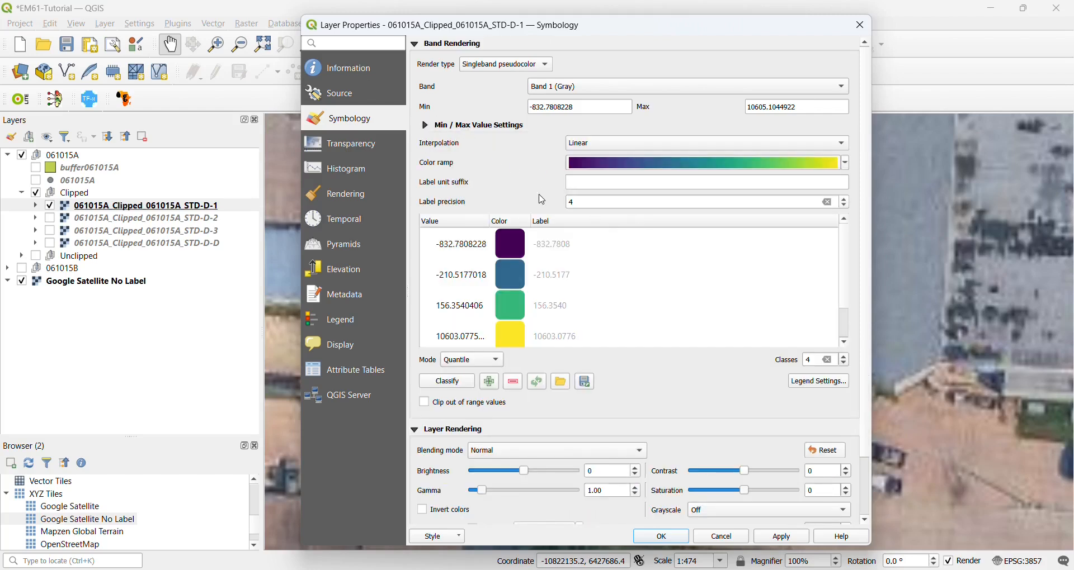
scroll(503, 284, down, 2)
scroll(518, 316, up, 1)
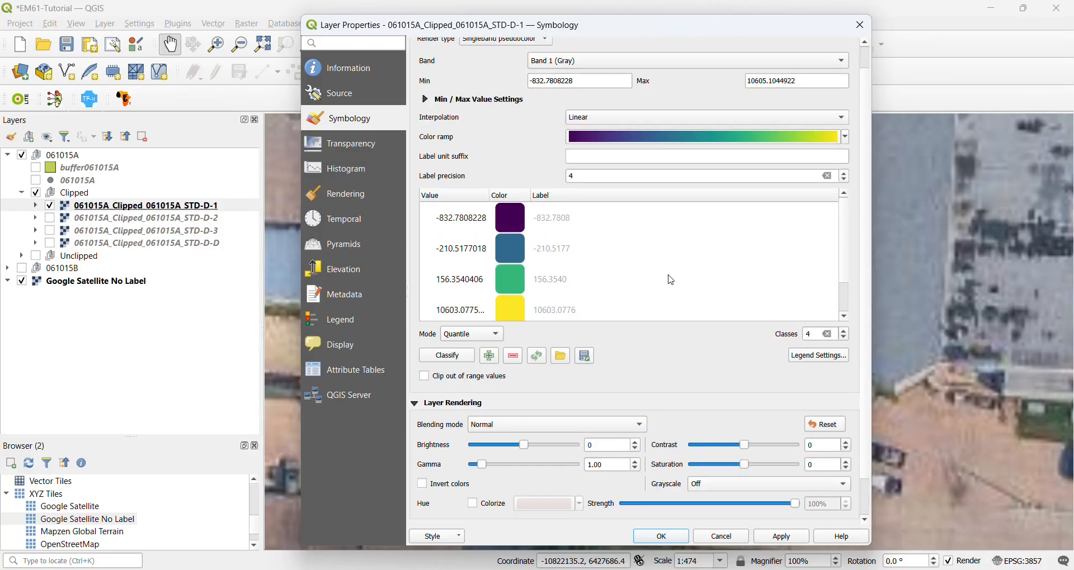
click(485, 230)
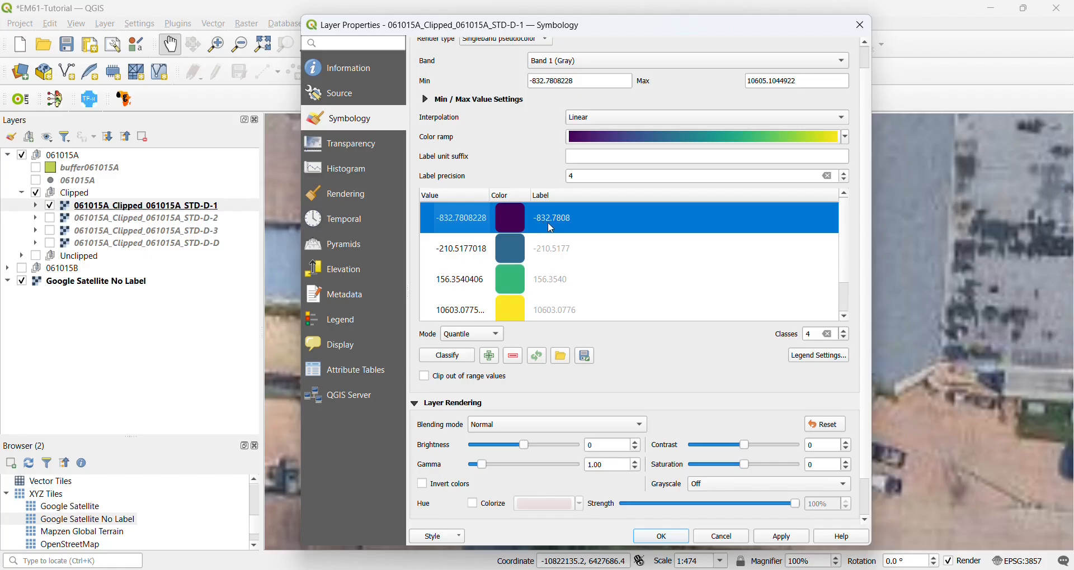
click(463, 308)
click(458, 274)
click(464, 224)
click(466, 249)
click(466, 282)
click(463, 307)
click(460, 289)
click(464, 252)
click(465, 223)
right_click(457, 218)
click(442, 228)
Set the value of the first STD-D-1 color class to -850
double_click(462, 223)
click(482, 218)
drag(483, 218, 450, 216)
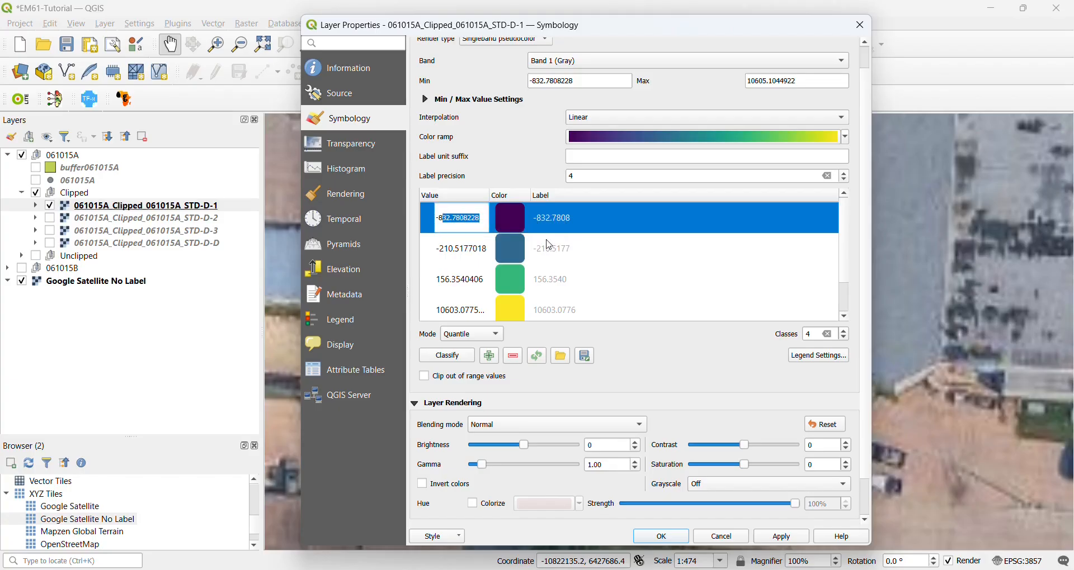
text(50)
key(Return)
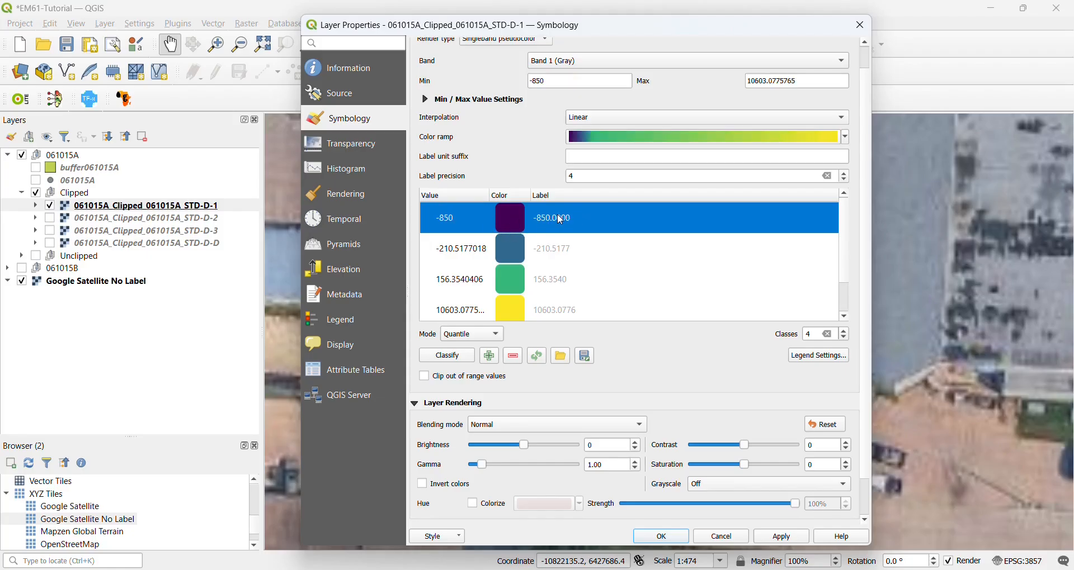
Set the value of the second STD-D-1 color class to -250
click(442, 253)
right_click(471, 258)
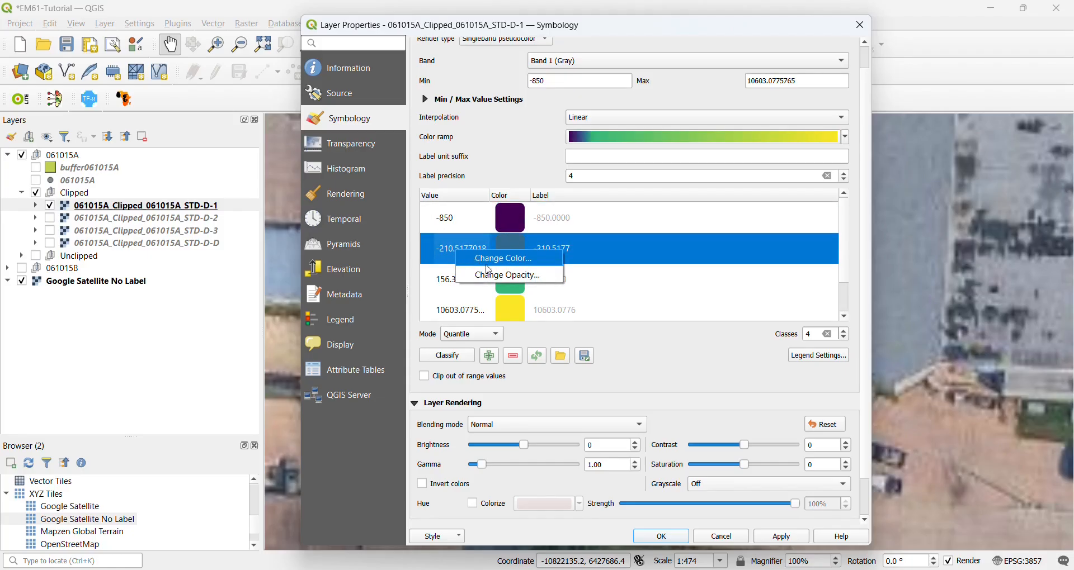
double_click(450, 247)
click(467, 254)
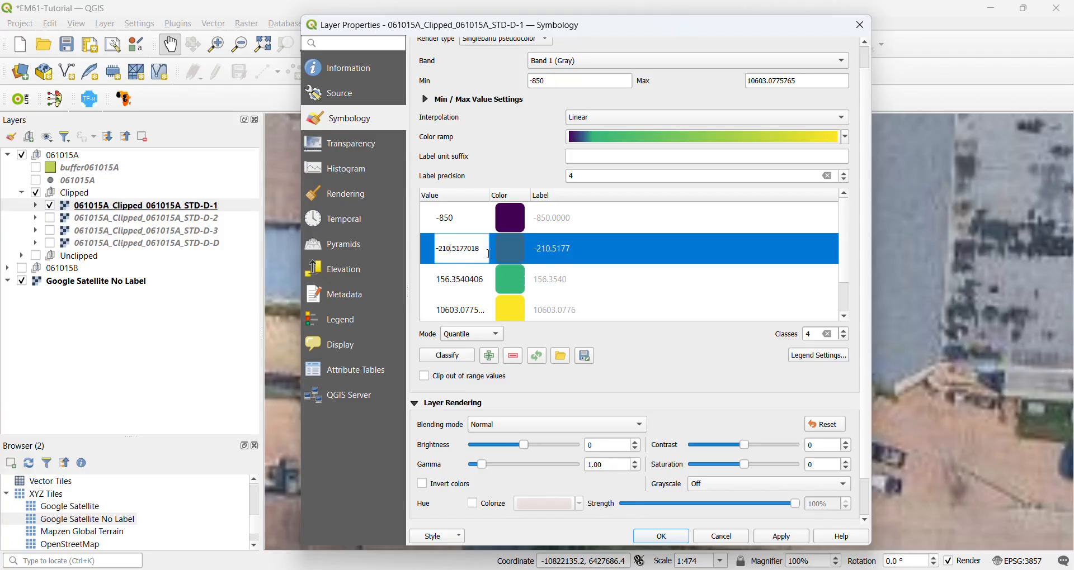
key(shift+Left)
key(shift+Left)
key(shift+Left)
key(shift+Left)
key(shift+Left)
key(shift+Left)
key(shift+Left)
key(shift+Left)
text(50)
Set the third STD-D-1 color class value to 150 and the fourth to 11000
double_click(474, 281)
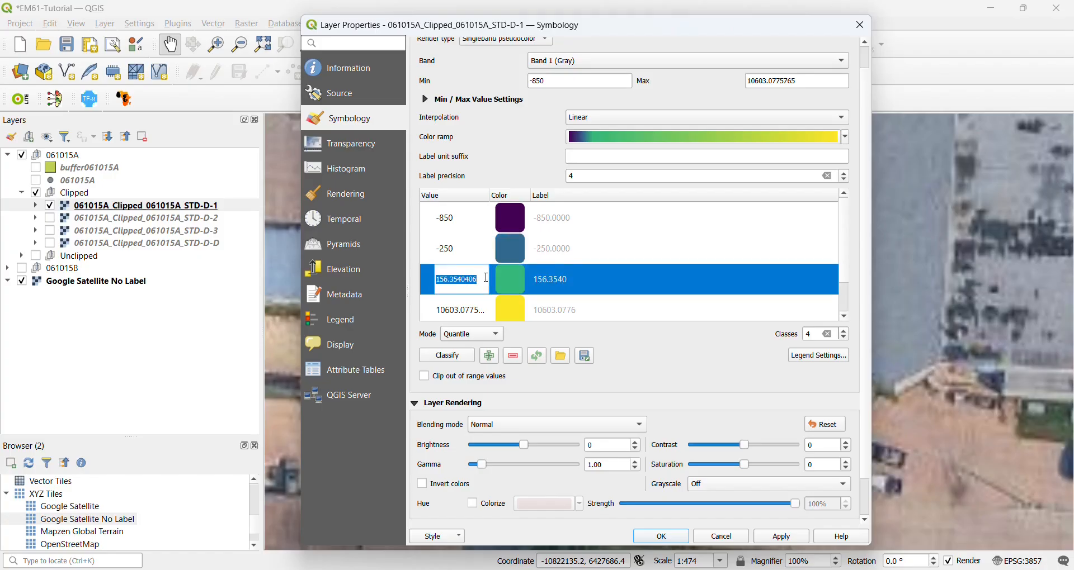
text(150)
double_click(471, 310)
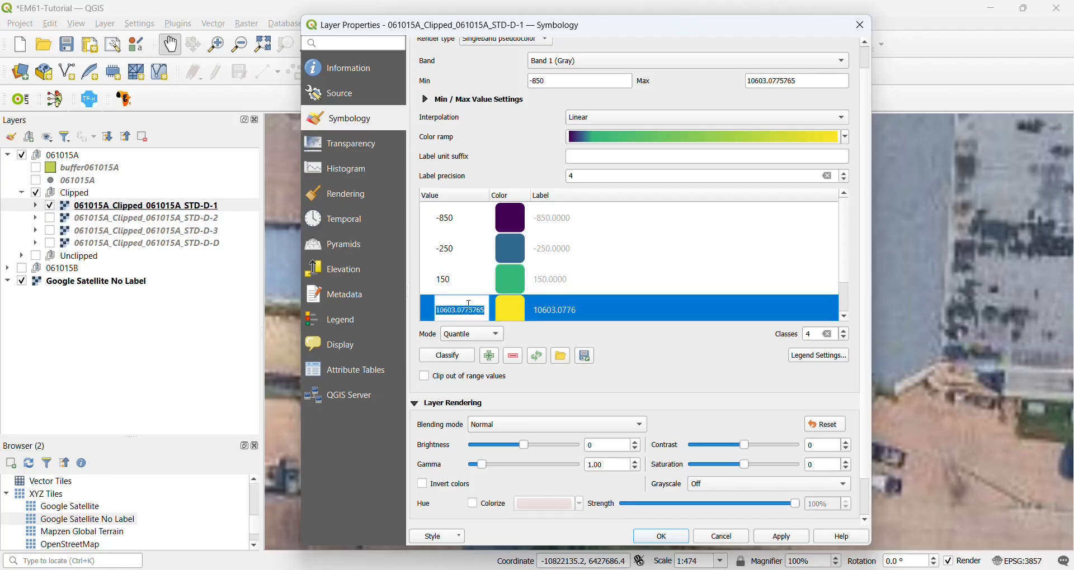
text(11)
key(Return)
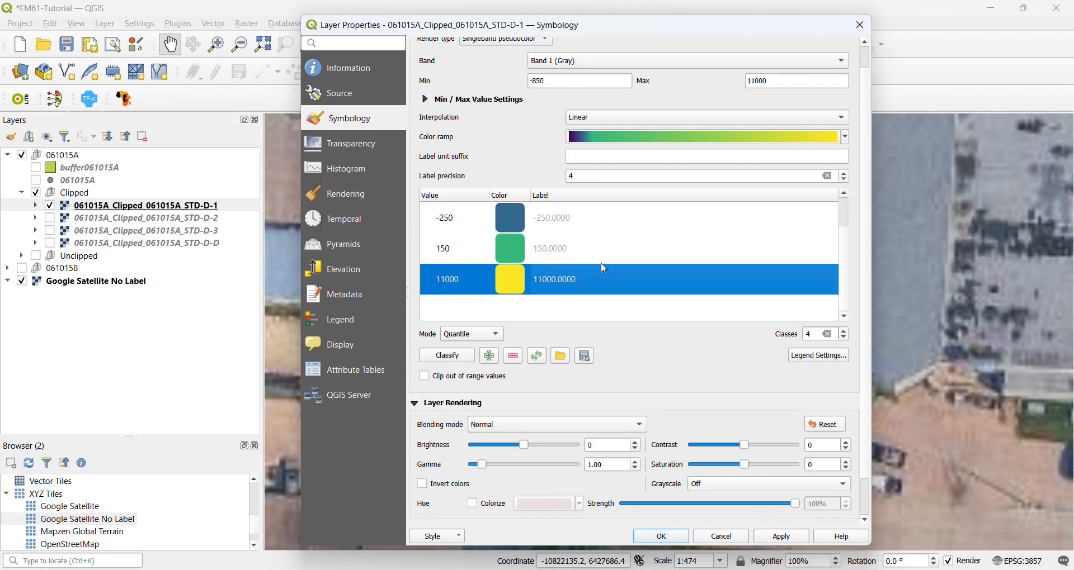
scroll(603, 267, up, 2)
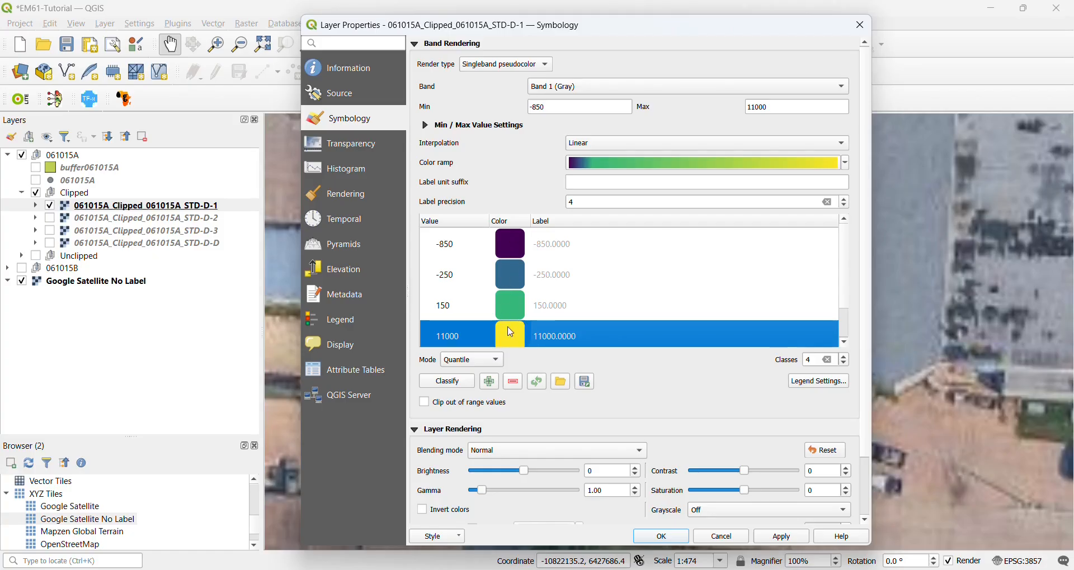
Save the STD-D-1 color map as ColorRamp.txt in the Attempt 3 folder and accept the layer's symbology
click(585, 382)
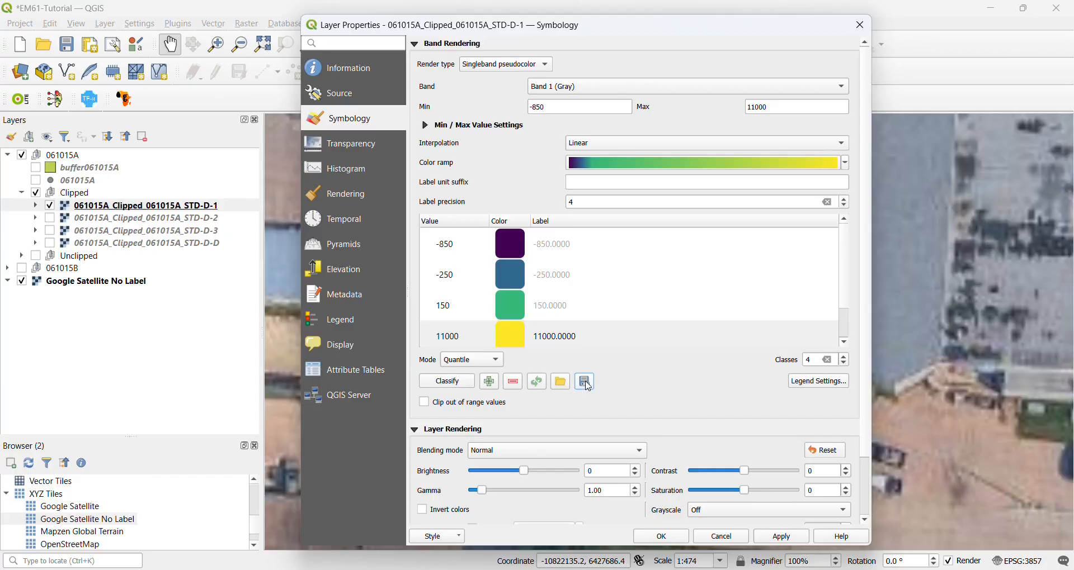
click(506, 75)
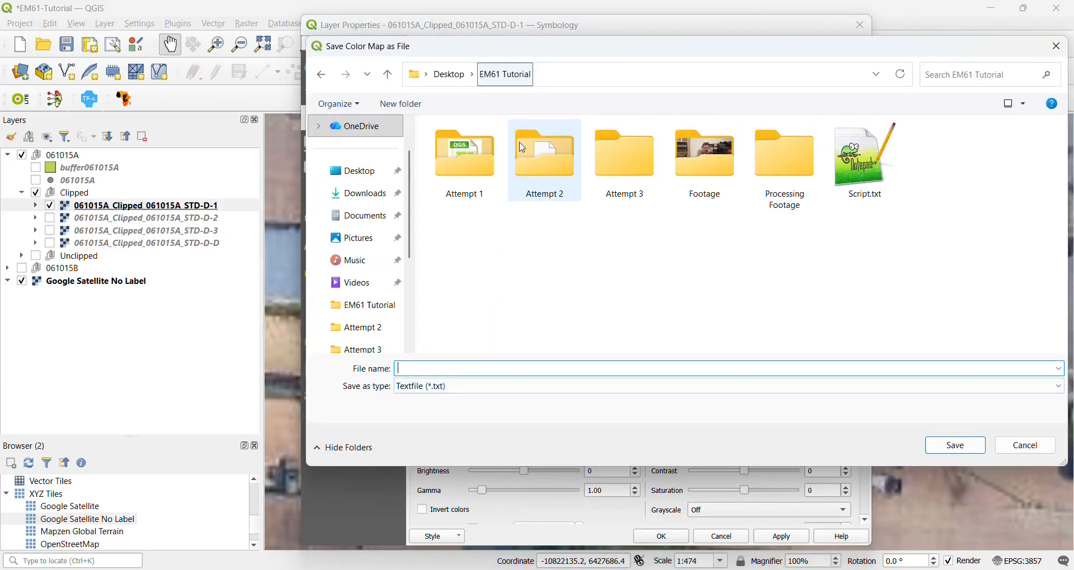
double_click(625, 162)
click(437, 395)
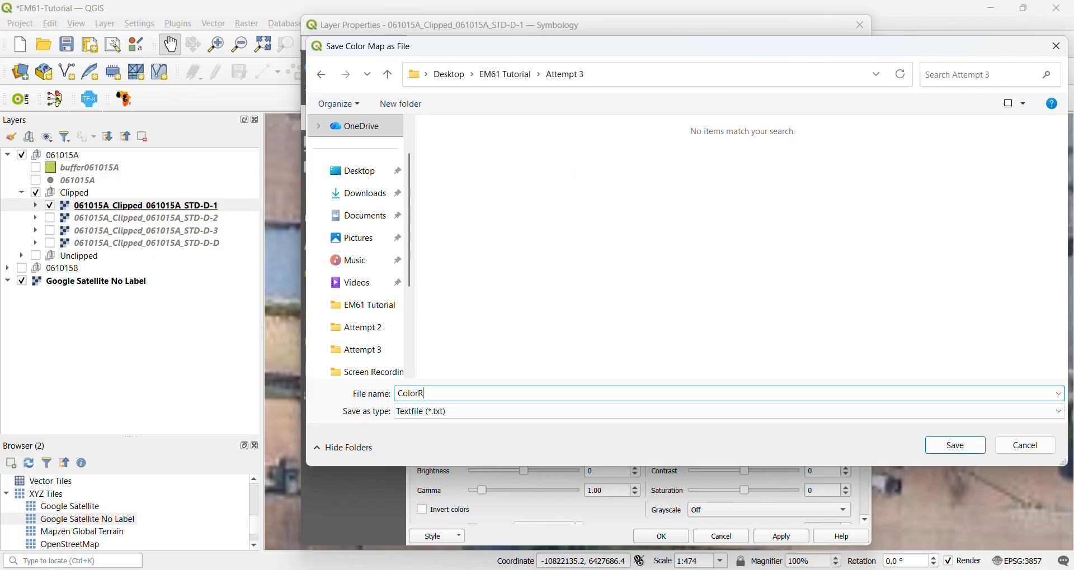
click(956, 448)
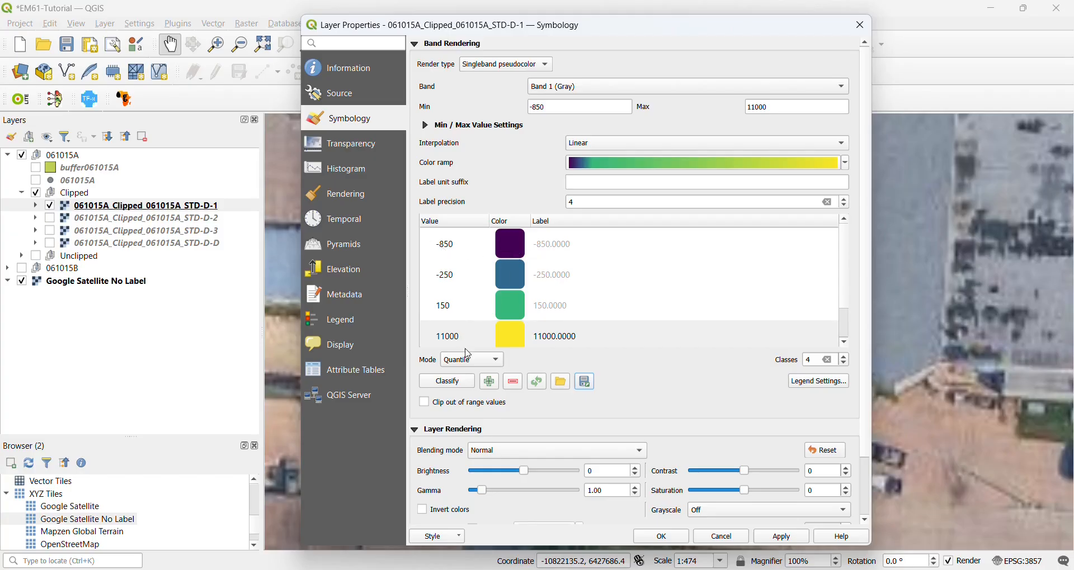
scroll(849, 258, down, 1)
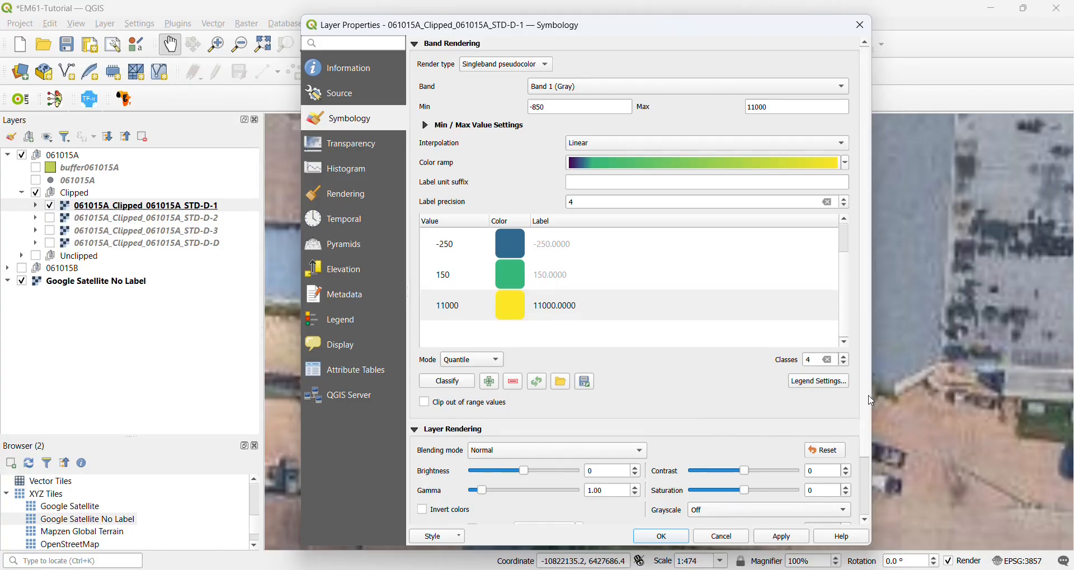
scroll(871, 401, down, 1)
click(662, 539)
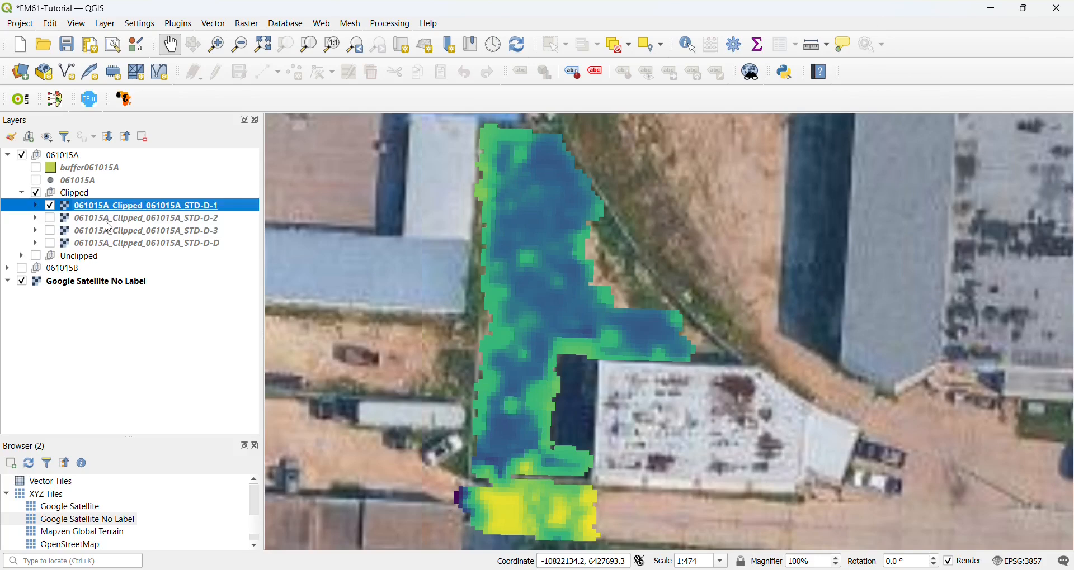
Hide the clipped 061015A STD-D-1 raster and set the STD-D-2 raster's render type to singleband pseudocolor
click(108, 221)
click(50, 207)
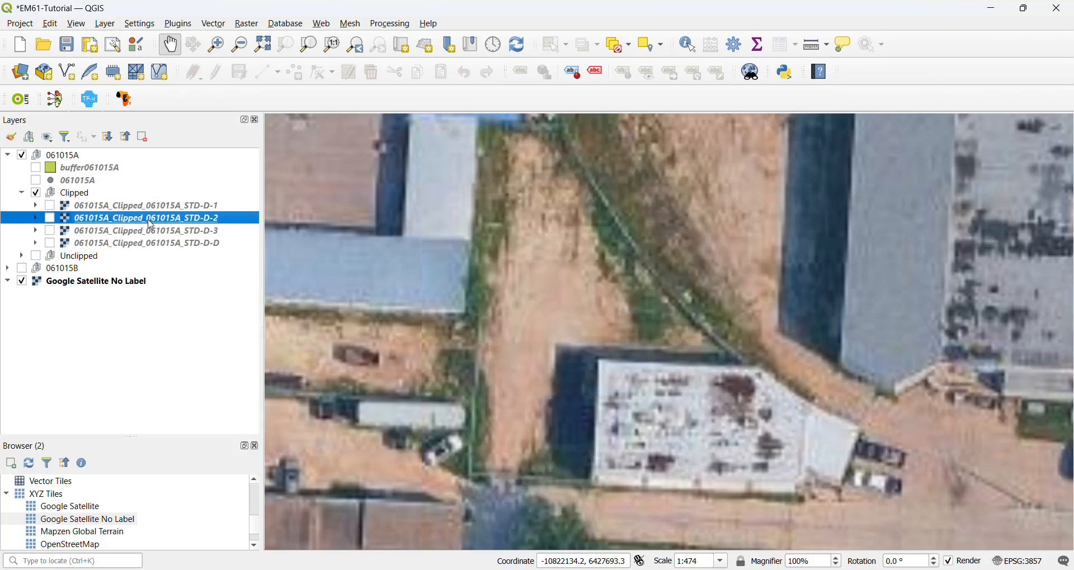
right_click(151, 225)
click(235, 556)
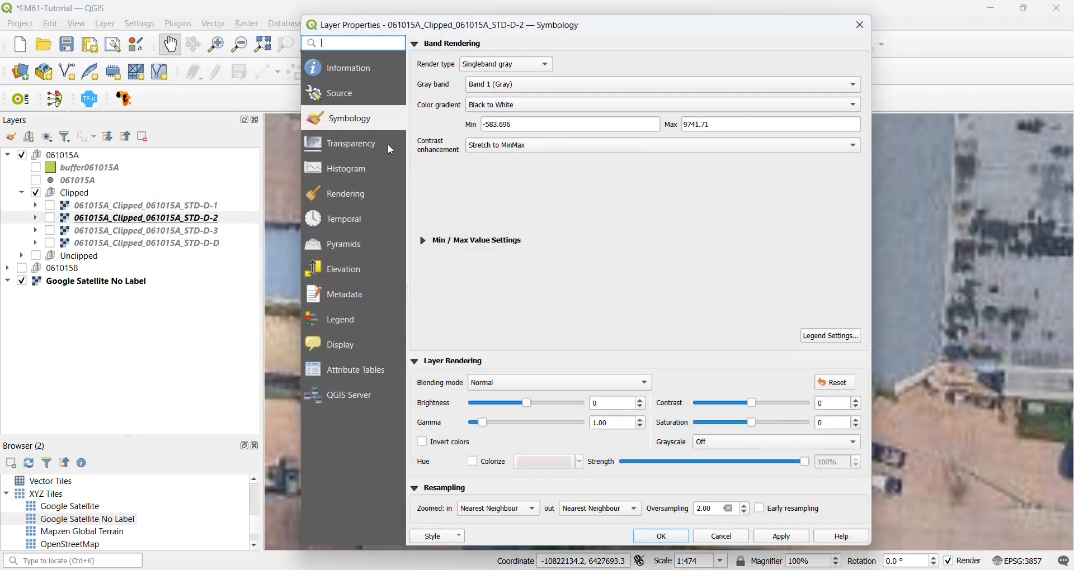
click(509, 65)
click(503, 79)
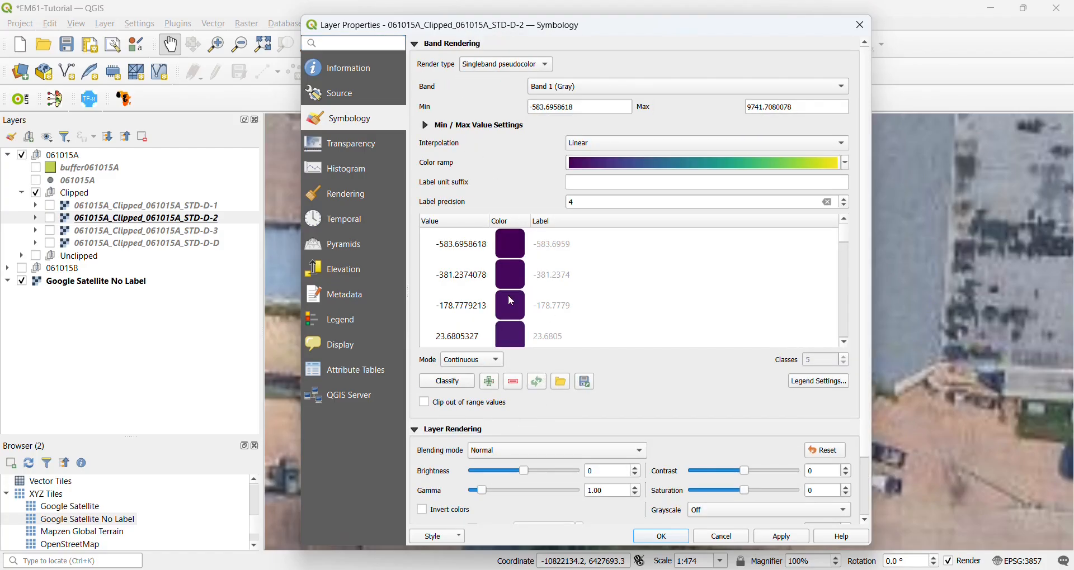
Load the ColorRamp.txt color map into the STD-D-2 raster and accept its symbology
click(561, 382)
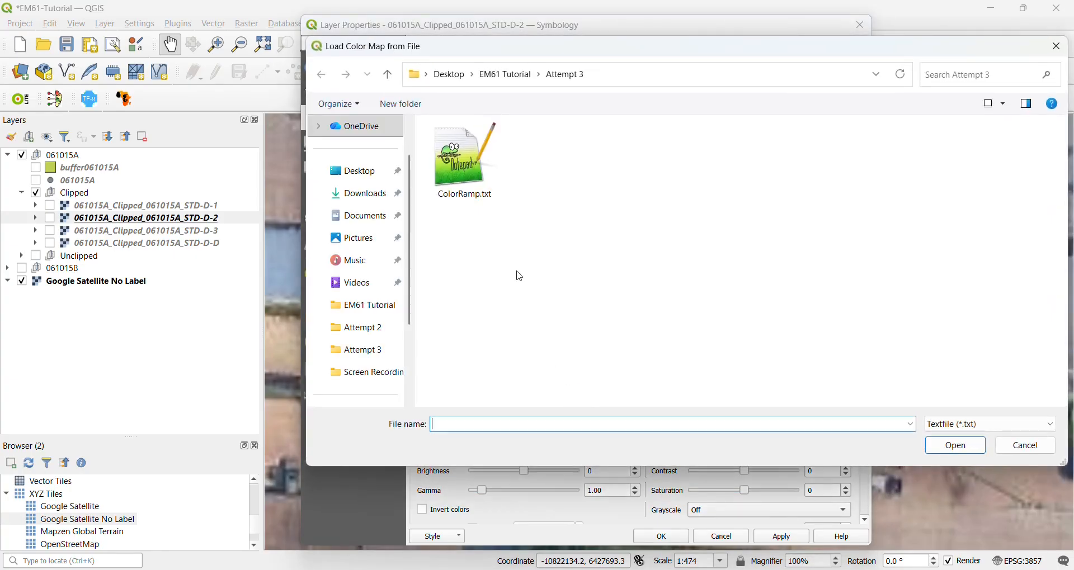
drag(767, 49, 192, 76)
drag(98, 75, 587, 82)
click(395, 190)
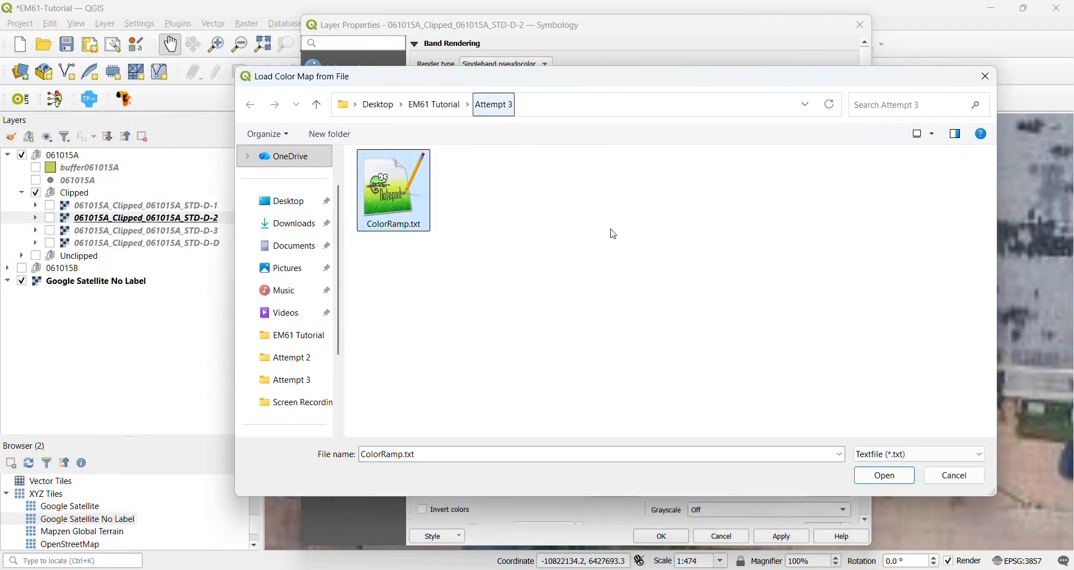
click(883, 476)
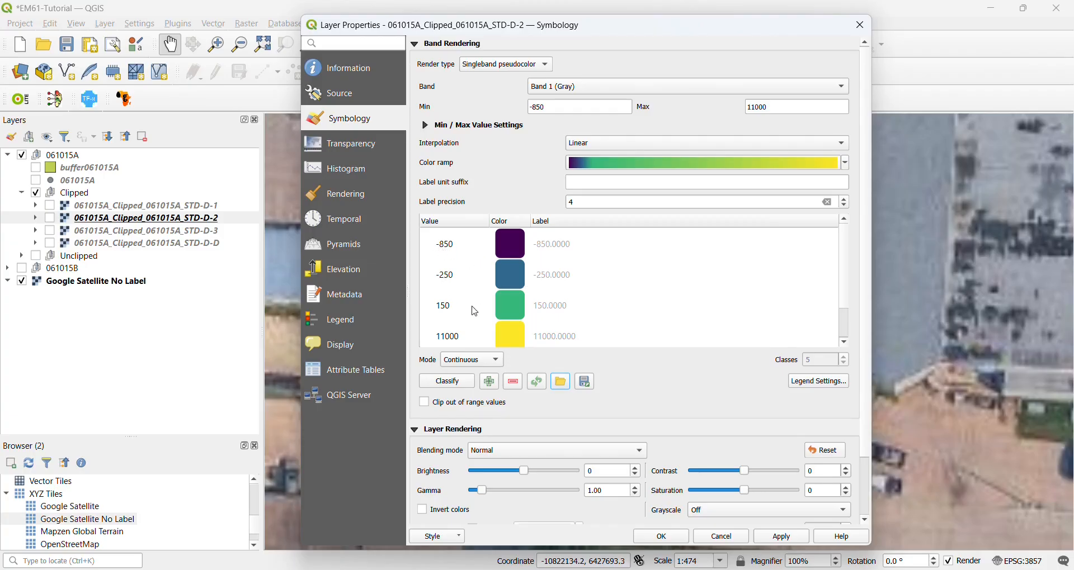
click(662, 539)
Render the clipped STD-D-3 raster as singleband pseudocolor using the ColorRamp.txt color map
click(88, 234)
right_click(88, 234)
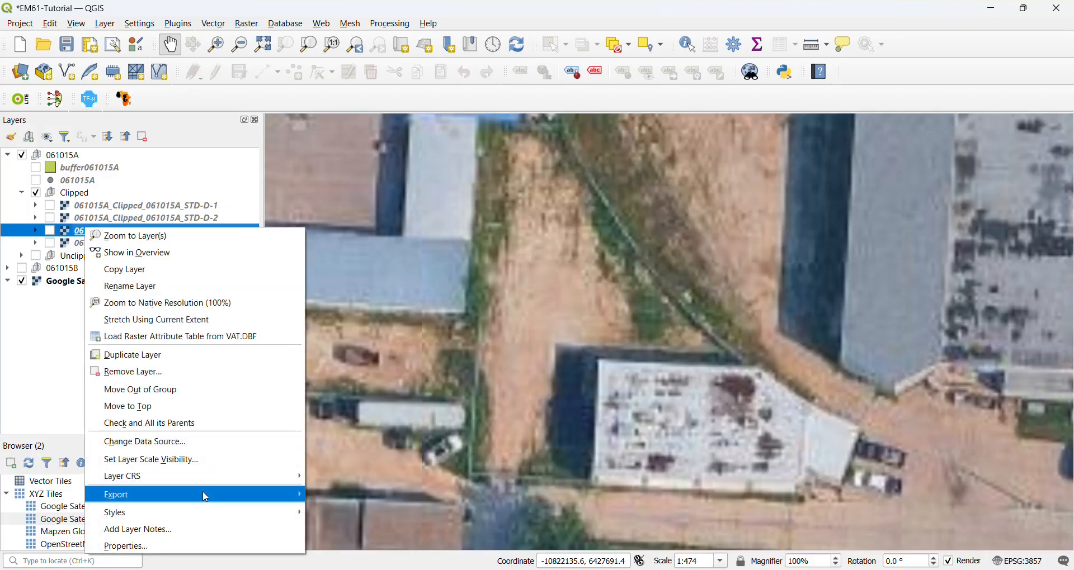
click(205, 544)
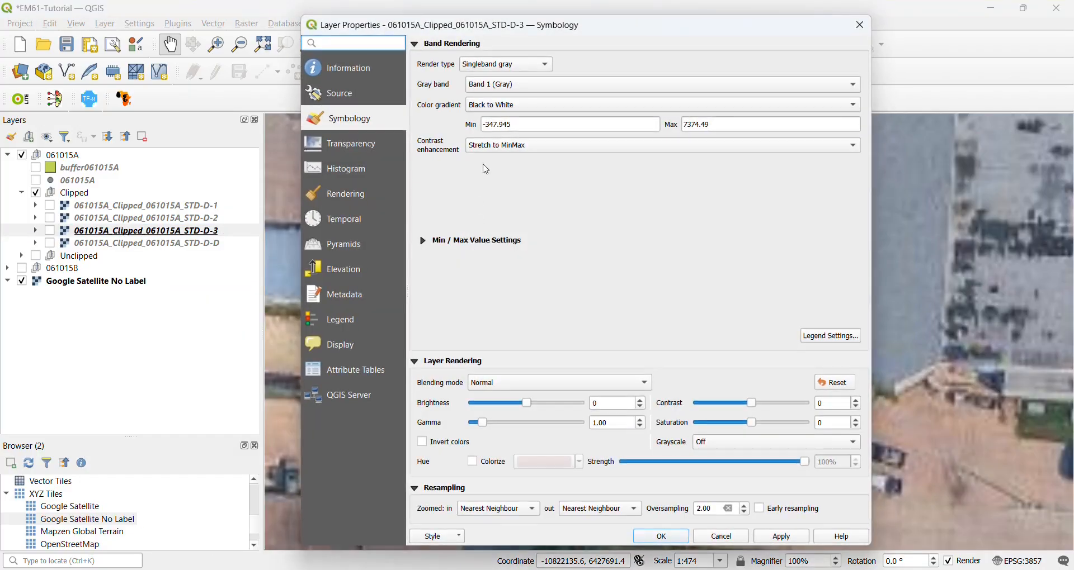
click(486, 67)
click(502, 78)
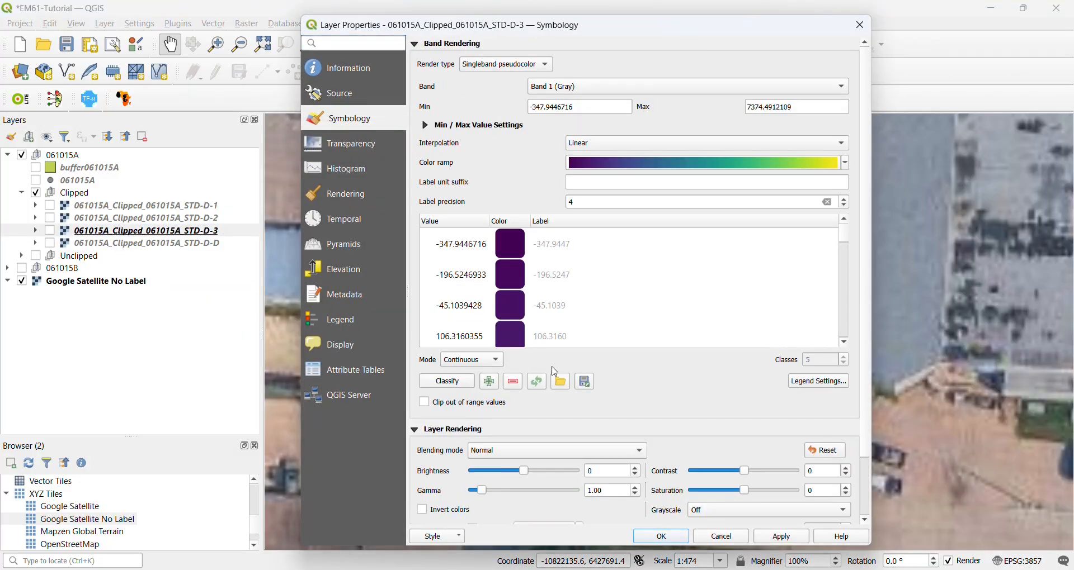
click(561, 383)
click(417, 213)
click(886, 477)
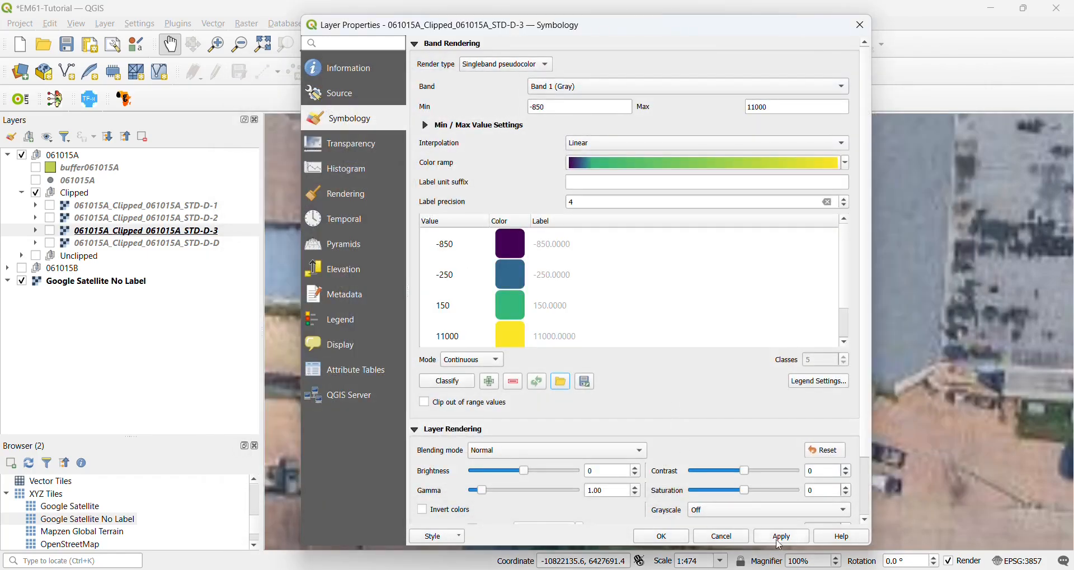
click(674, 538)
Make the clipped 061015A rasters STD-D-1, STD-D-2 and STD-D-3 visible
click(89, 245)
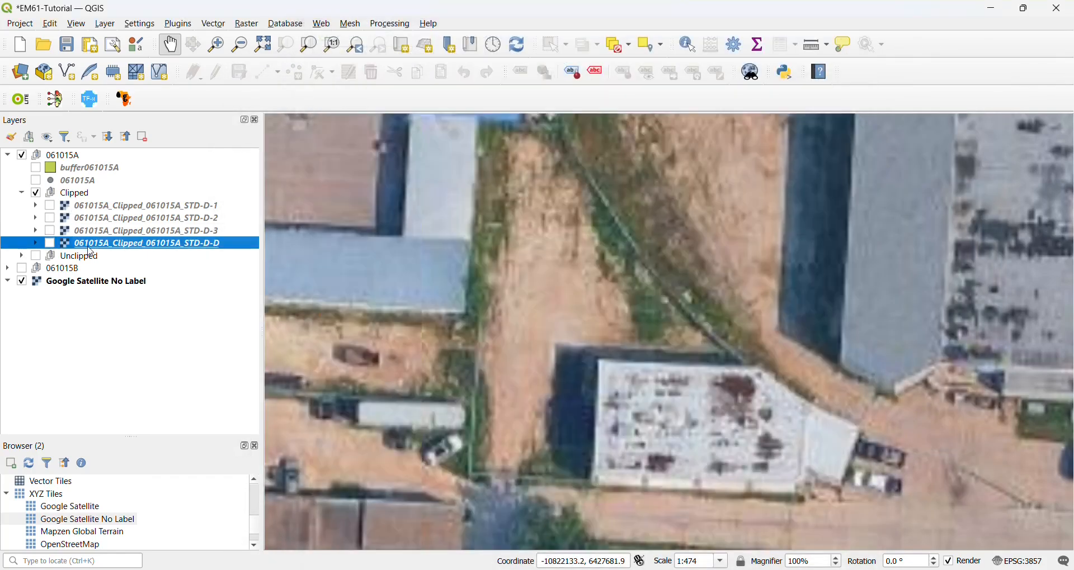
click(110, 208)
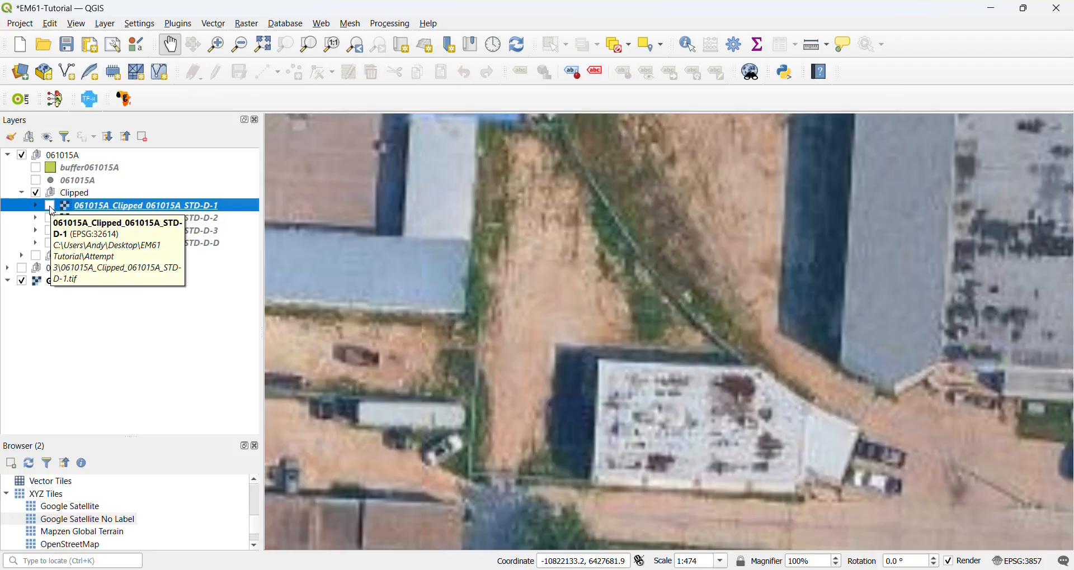
click(50, 231)
click(50, 218)
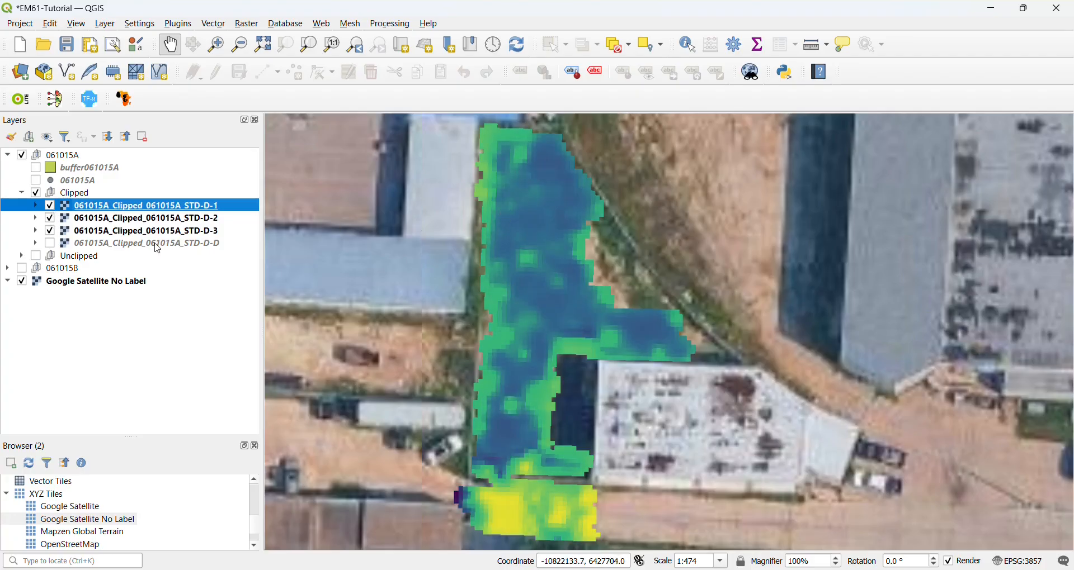
Compare the STD-D-1, STD-D-2 and STD-D-3 rasters by toggling their visibility off and on
click(49, 206)
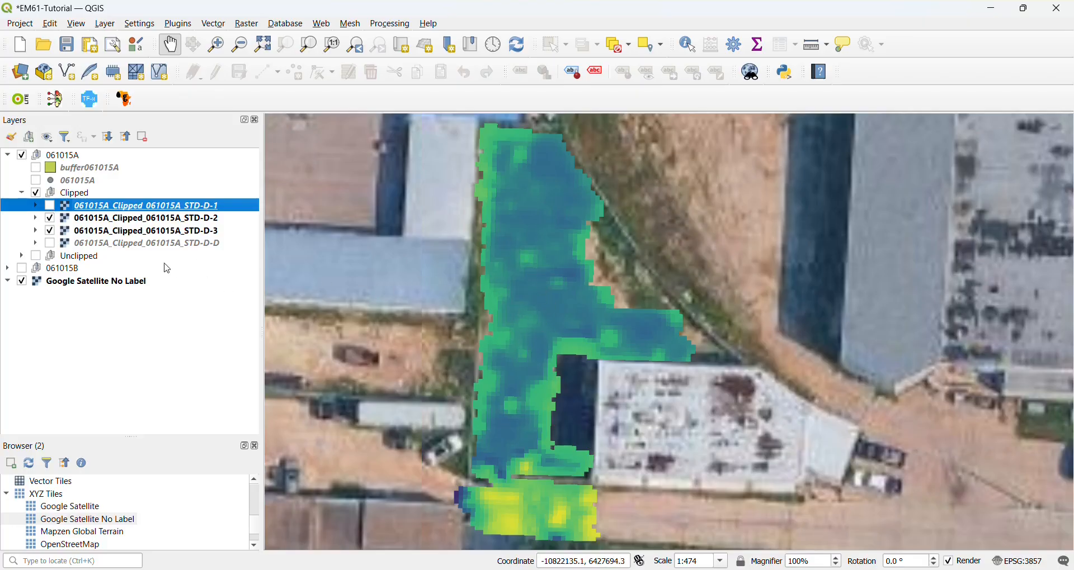
click(51, 219)
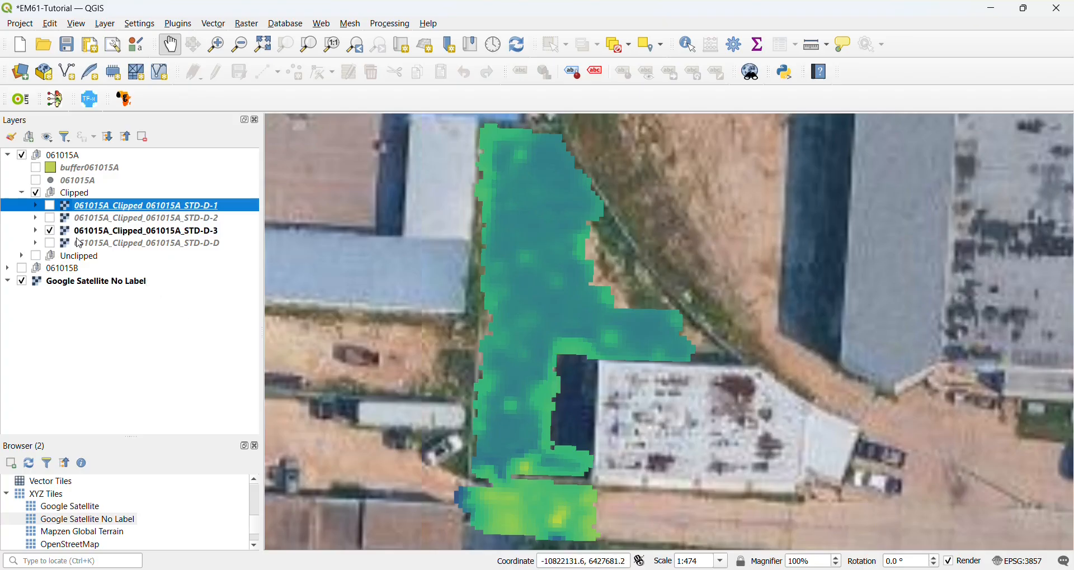
click(49, 206)
click(50, 218)
click(49, 206)
click(49, 218)
click(50, 231)
click(49, 231)
click(50, 218)
click(50, 206)
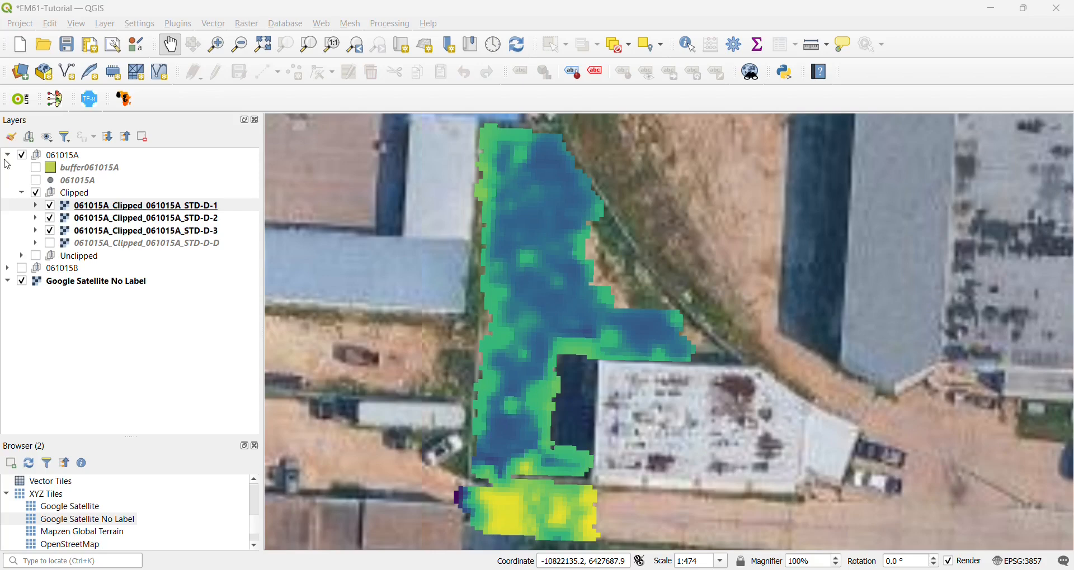
Collapse and hide the 061015A group, and show 061015B with its Clipped subgroup expanded
click(22, 194)
click(8, 156)
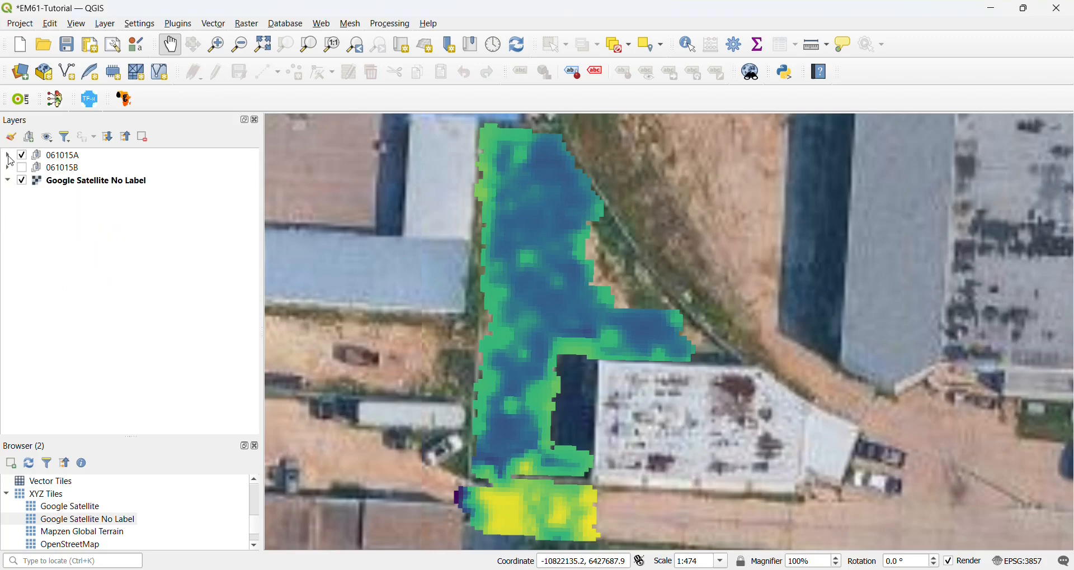
click(21, 156)
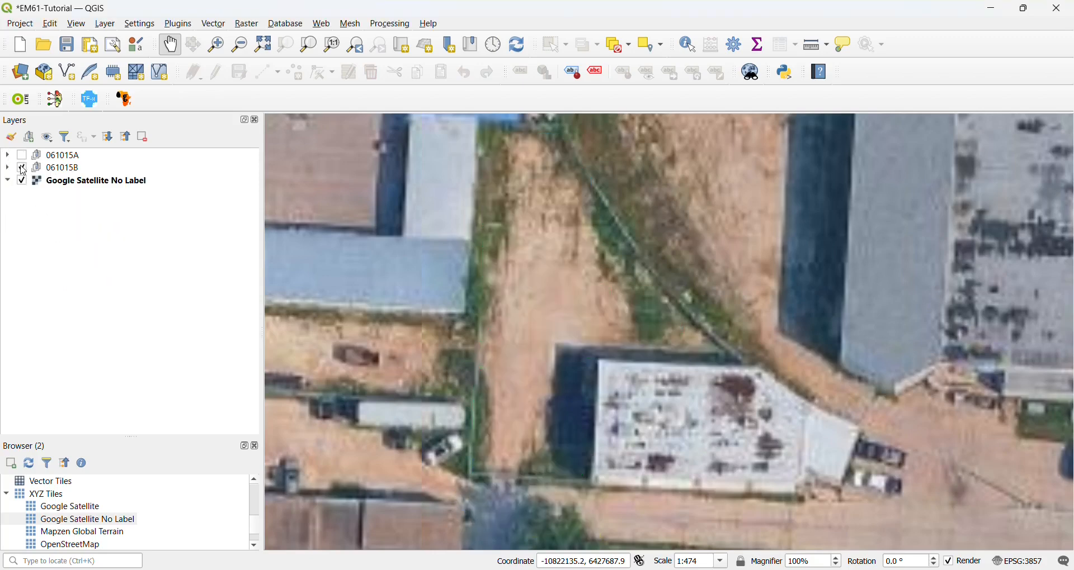
click(22, 169)
click(8, 168)
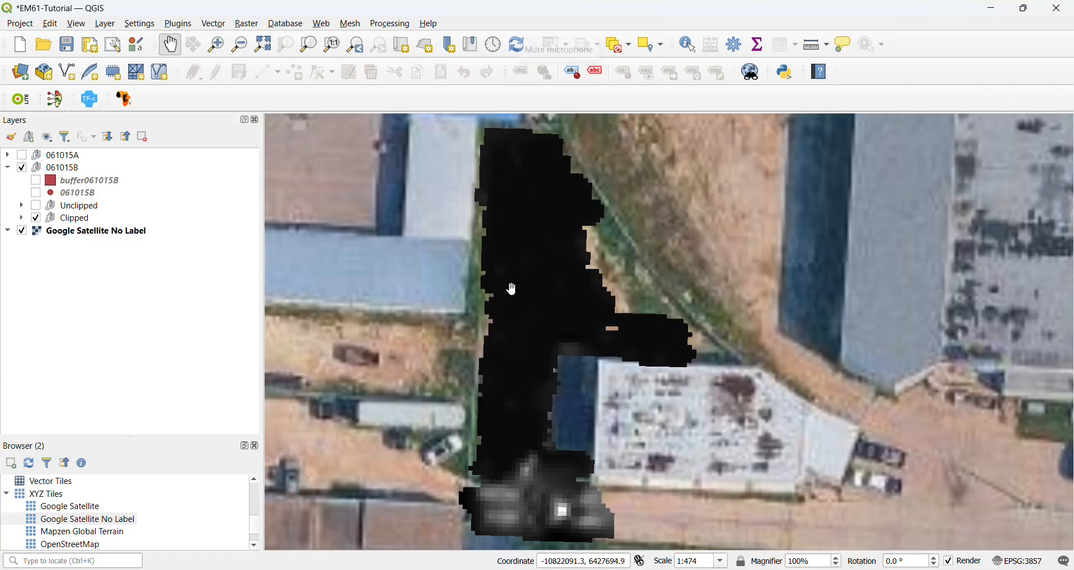
drag(511, 283, 582, 286)
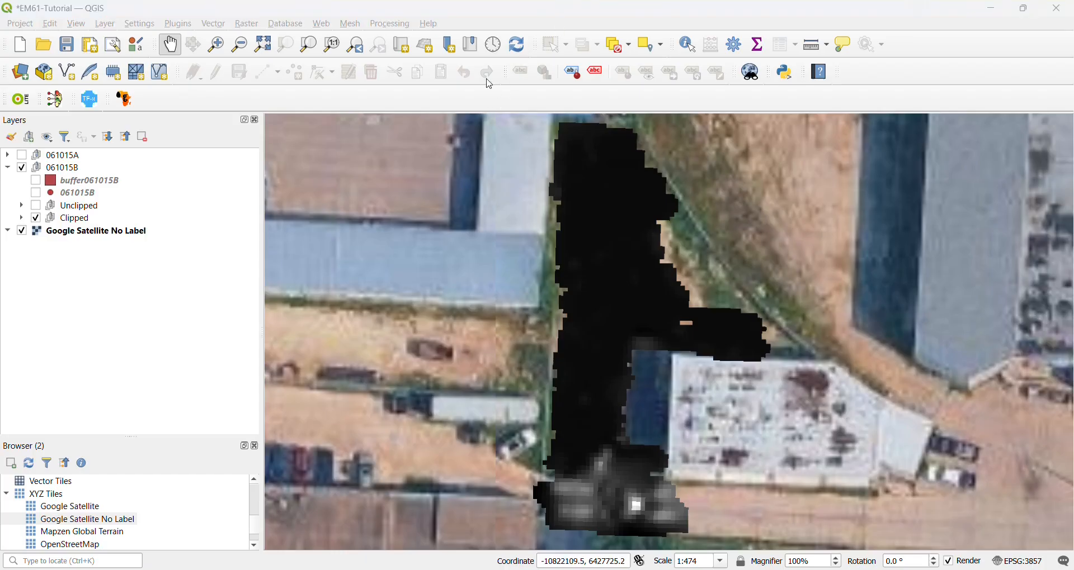
click(21, 218)
Render the clipped 061015B STD-4-1 raster as singleband pseudocolor with Viridis, classified in Quantile mode with 3 classes
double_click(134, 269)
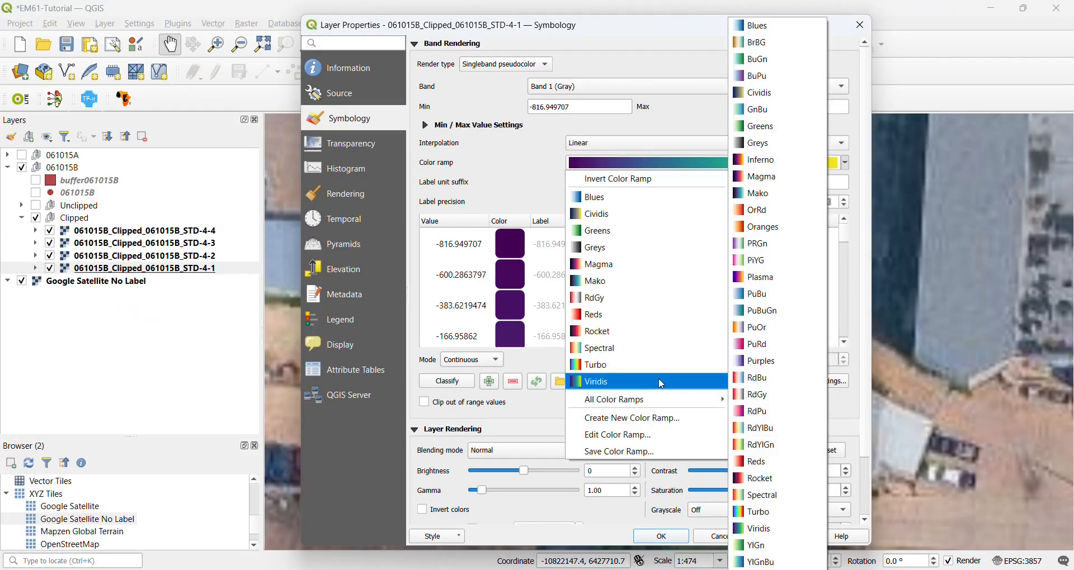
click(473, 362)
click(462, 388)
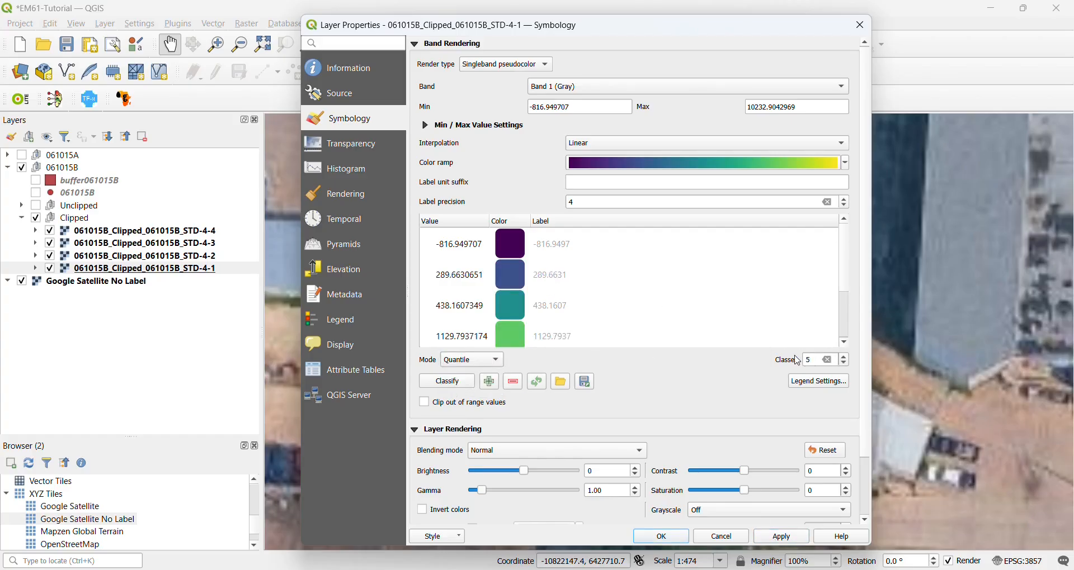
drag(813, 360, 783, 359)
text(3)
Set the value of the first STD-4-1 color class to -850
double_click(457, 248)
click(478, 248)
key(shift+Left)
key(shift+Left)
key(shift+Left)
key(shift+Left)
key(shift+Left)
key(shift+Left)
key(shift+Left)
key(shift+Left)
key(shift+Left)
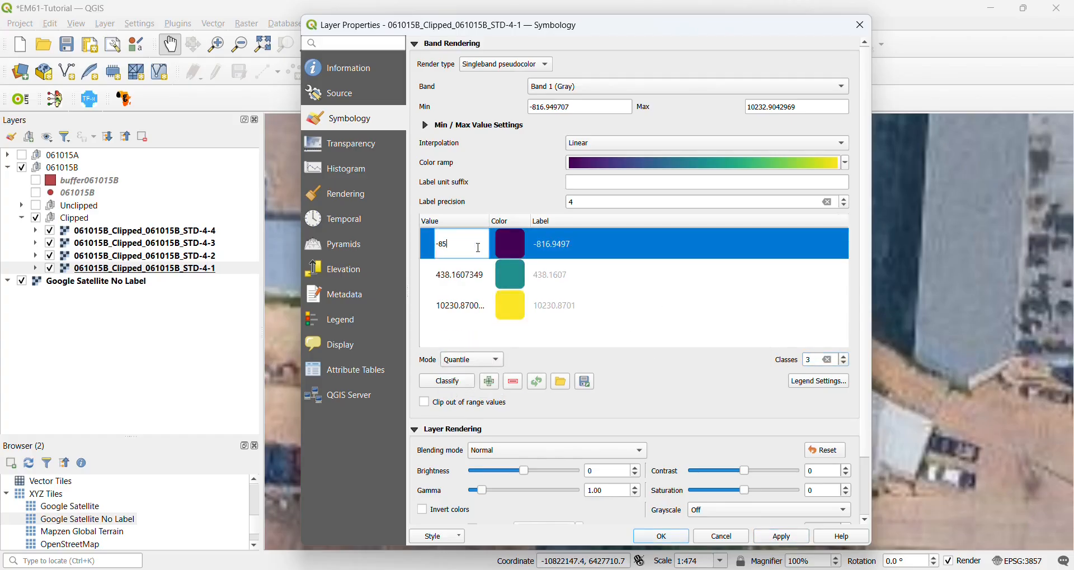
text(50)
Set the value of the second STD-4-1 color class to 500
click(459, 279)
double_click(456, 272)
drag(480, 277, 432, 280)
text(50)
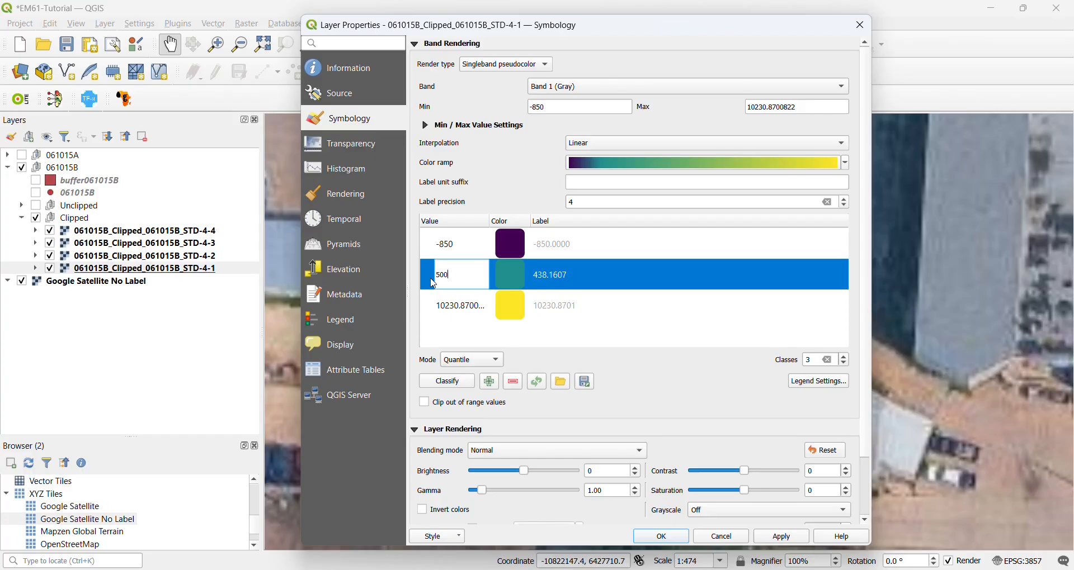
text(0)
Set the value of the third STD-4-1 color class to 10500 and apply the symbology
double_click(456, 309)
text(10000)
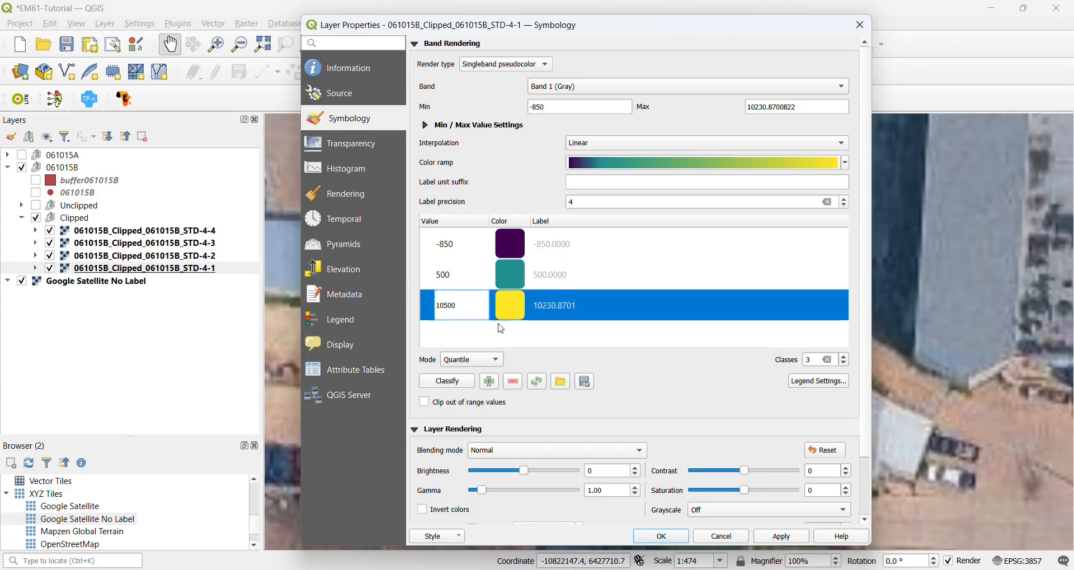
click(499, 328)
click(780, 537)
Save the STD-4-1 color map as ColorRamp_B.txt in the Attempt 3 folder and accept the layer's symbology
click(585, 383)
click(394, 196)
click(369, 400)
text(_B.txt)
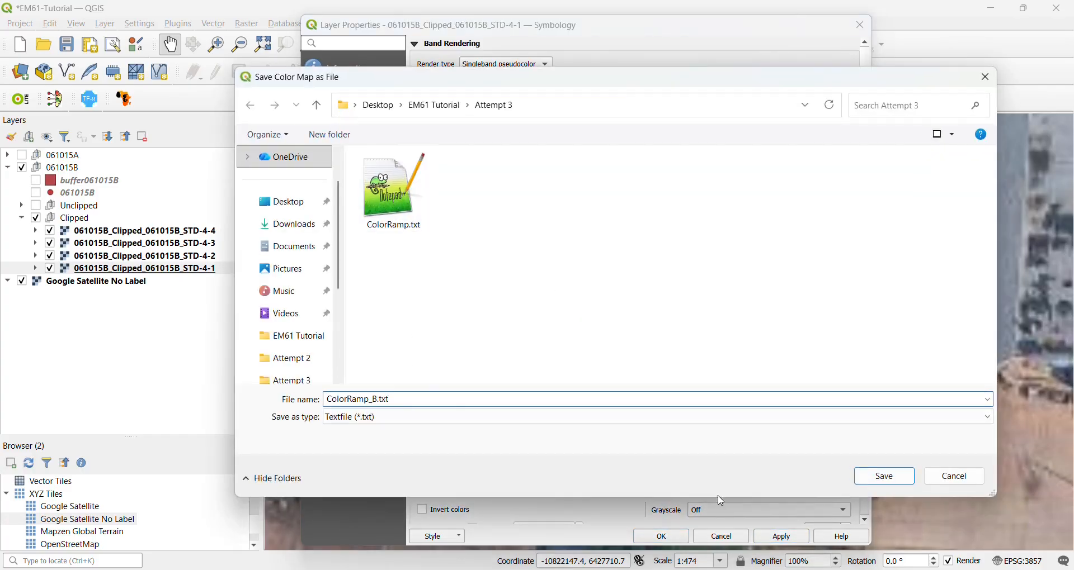
click(883, 477)
click(662, 537)
Render the clipped STD-4-2 raster as singleband pseudocolor using the ColorRamp_B.txt color map
right_click(93, 258)
click(169, 558)
click(503, 64)
click(502, 82)
click(561, 382)
double_click(474, 193)
click(789, 537)
click(661, 537)
Render the clipped STD-4-3 raster as singleband pseudocolor using the ColorRamp_B.txt color map
click(119, 242)
right_click(119, 241)
click(169, 558)
click(507, 64)
click(504, 83)
click(561, 382)
click(474, 193)
click(895, 478)
click(661, 537)
Render the clipped STD-4-4 raster as singleband pseudocolor using the ColorRamp_B.txt color map
right_click(134, 231)
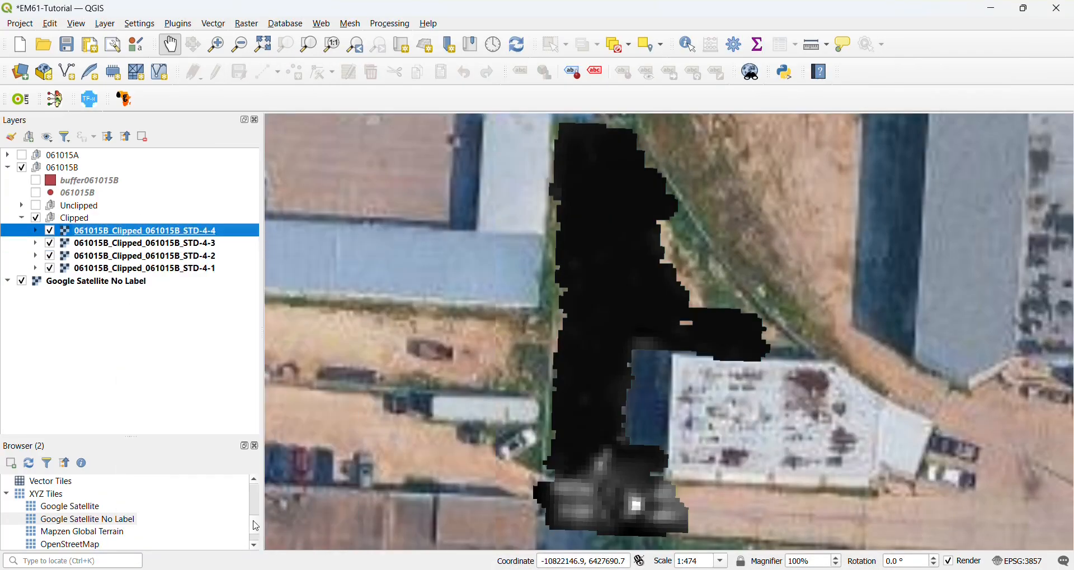
click(169, 558)
click(507, 65)
click(503, 82)
click(561, 383)
double_click(474, 193)
click(790, 537)
click(661, 537)
Display only the STD-4-4 raster of the clipped 061015B subgroup, hiding STD-4-1, STD-4-2 and STD-4-3
click(50, 230)
click(49, 243)
click(49, 257)
click(49, 269)
key(space)
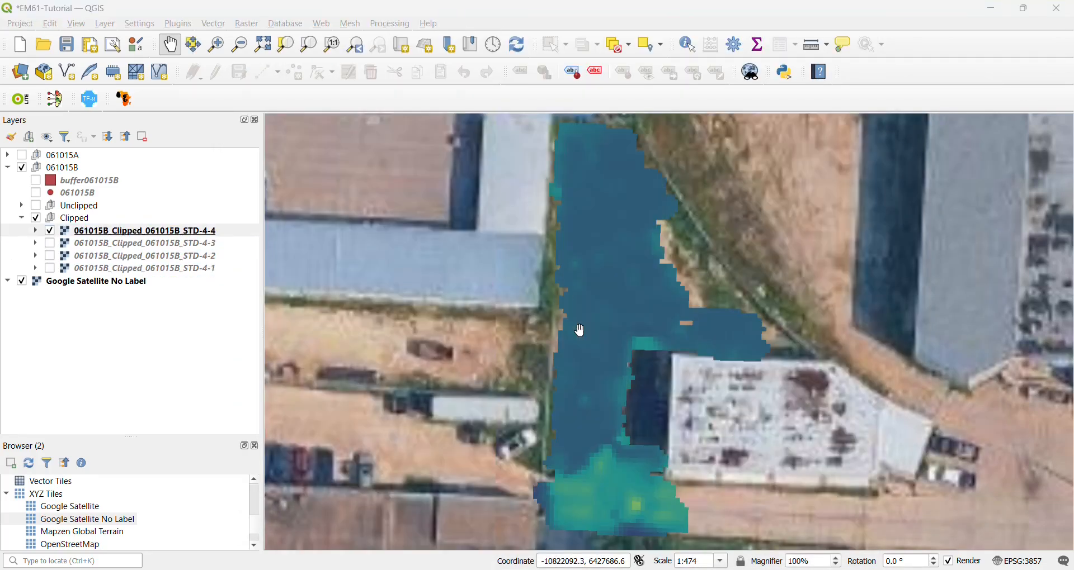
mouse_move(808, 347)
mouse_down()
mouse_move(783, 343)
mouse_move(822, 343)
mouse_up()
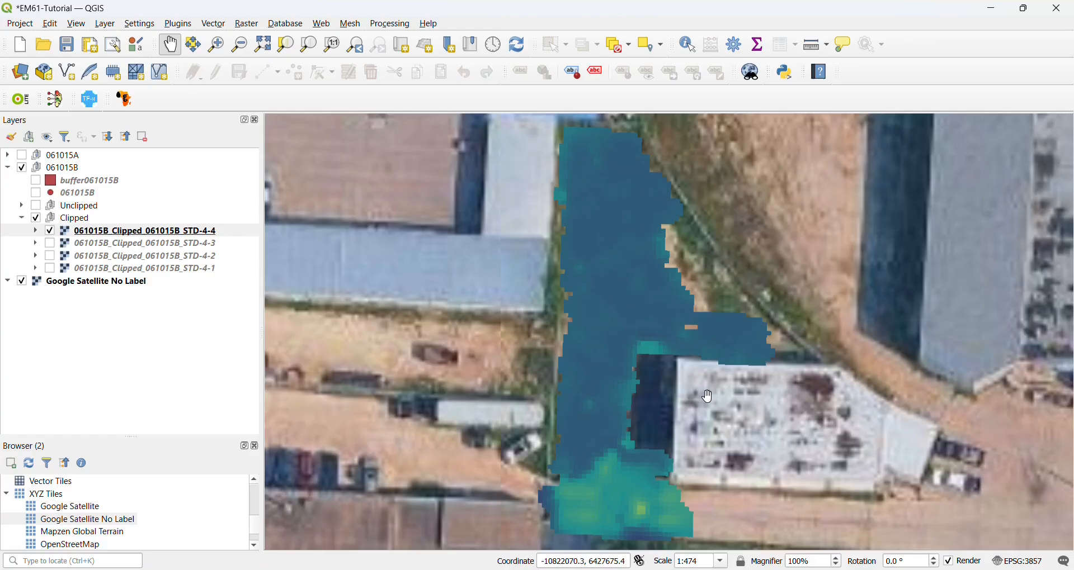
Start exporting the clipped 061015B STD-4-4 raster with the output mode set to Rendered image
mouse_move(773, 402)
mouse_down()
mouse_move(751, 400)
mouse_move(764, 399)
mouse_up()
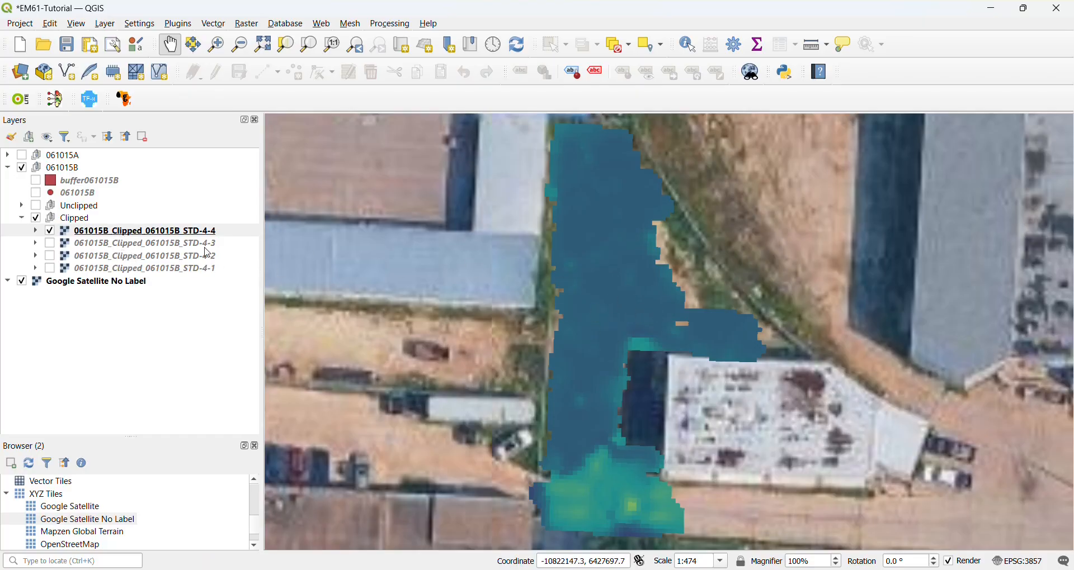
click(154, 234)
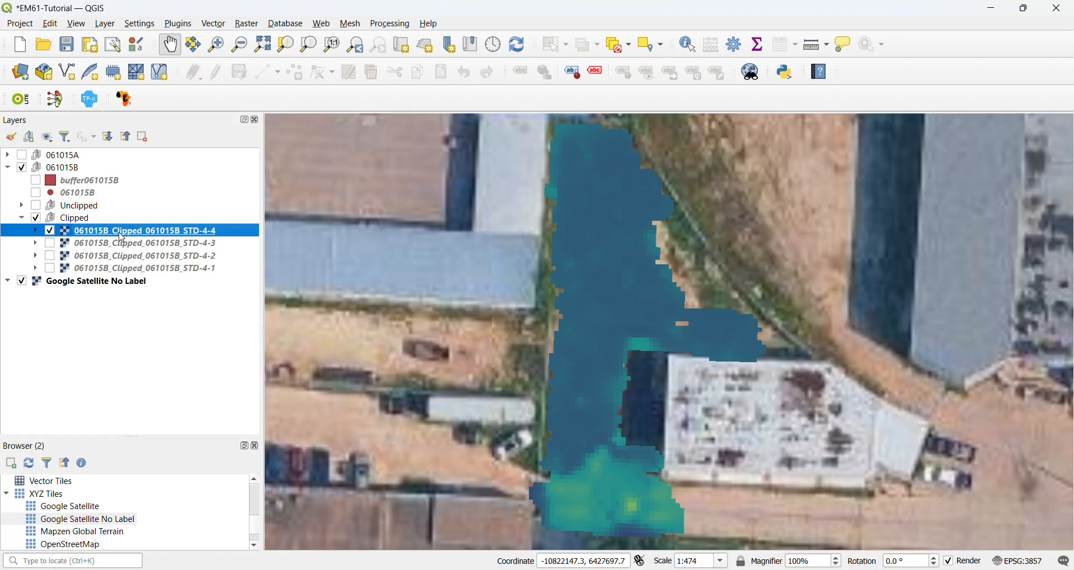
right_click(147, 232)
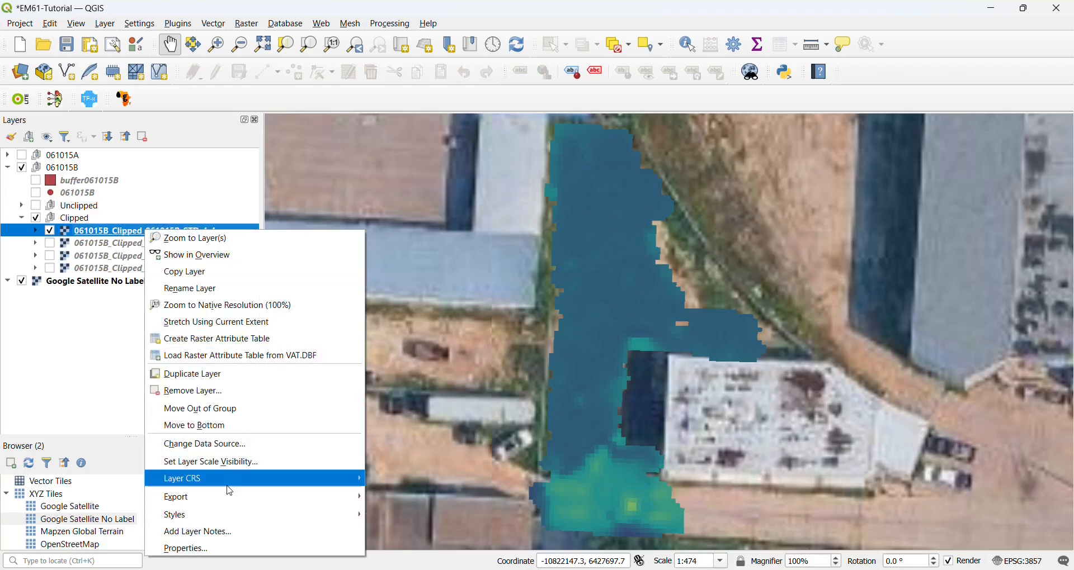
mouse_move(231, 495)
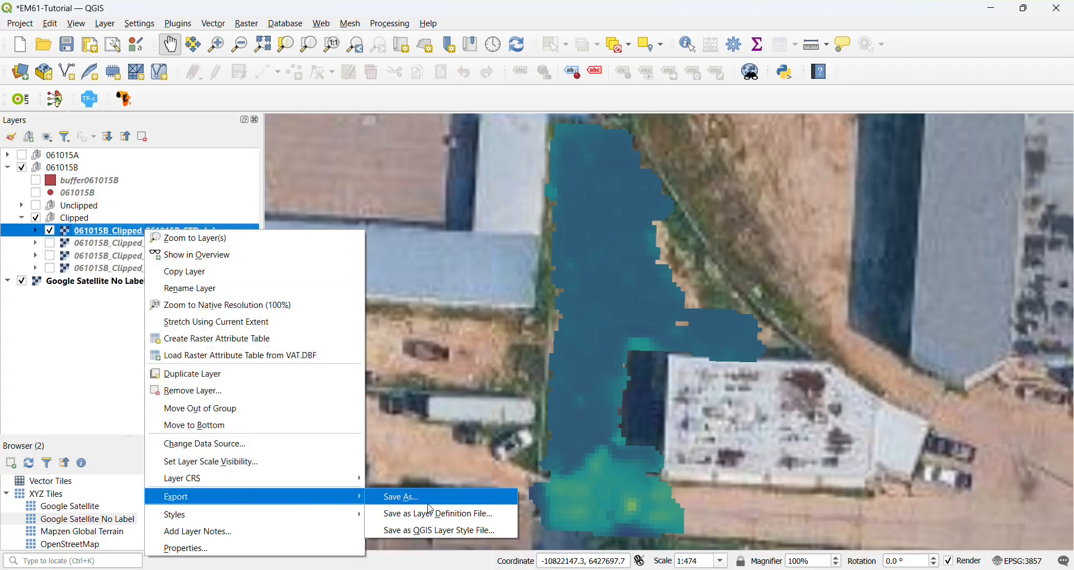
click(407, 503)
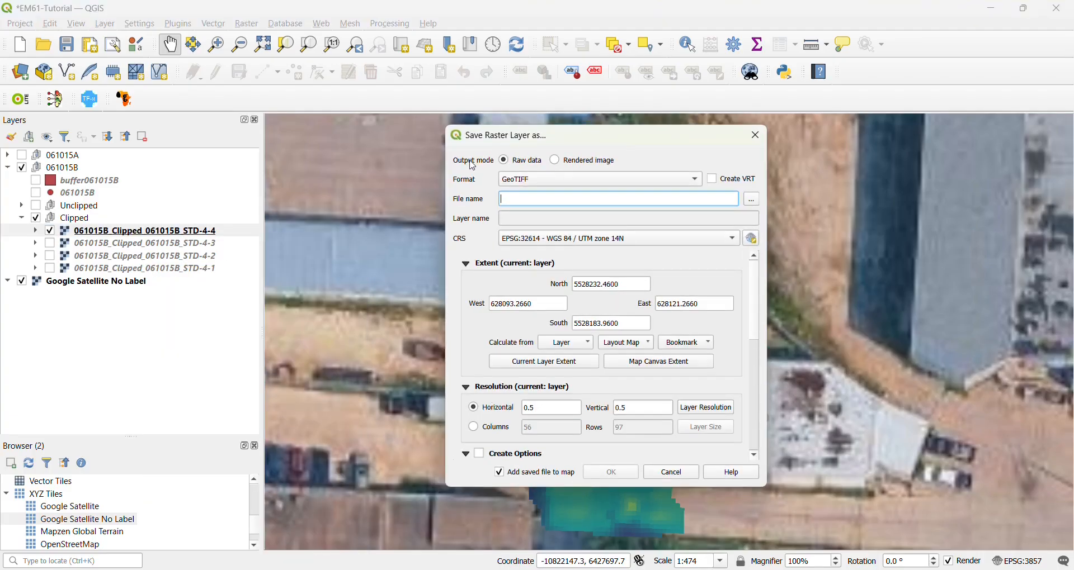
drag(559, 140, 810, 175)
click(782, 211)
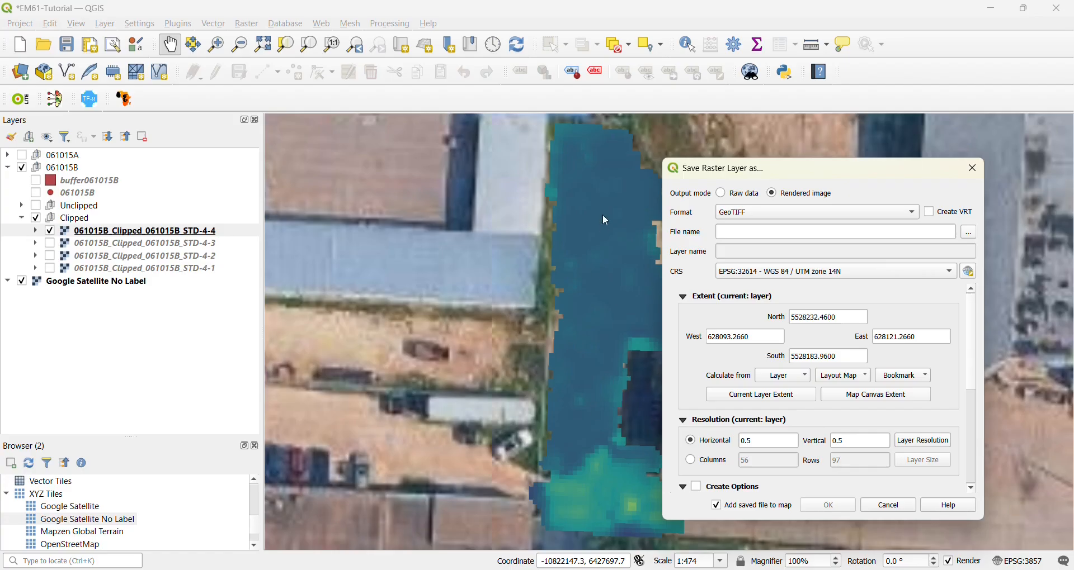
drag(779, 165, 627, 172)
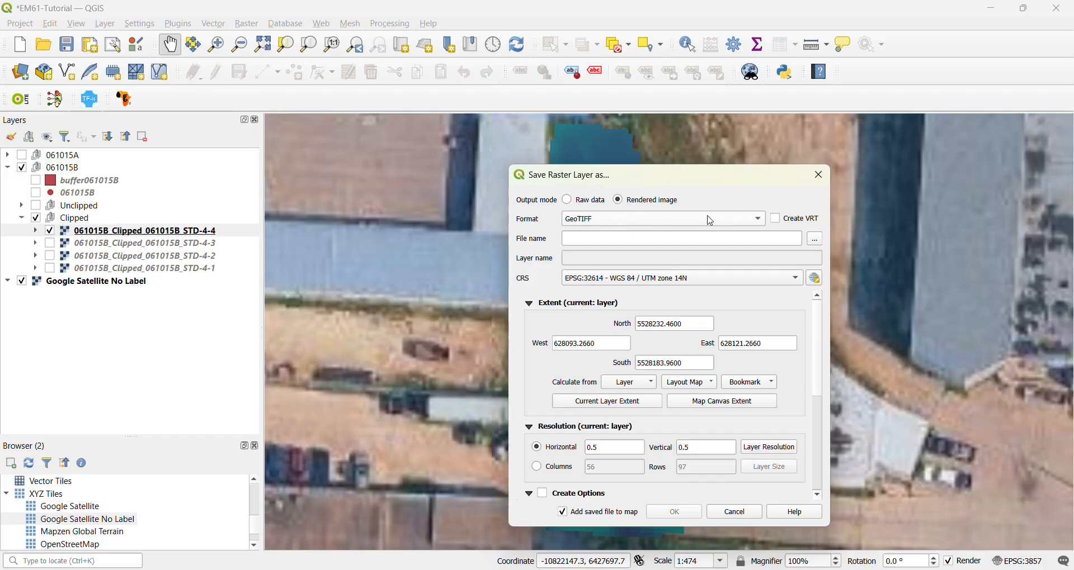
Set the export file to 061015B_Clipped_061015B_STD-4-4_Geo.tif in the Attempt 3 folder of EM61 Tutorial
click(816, 240)
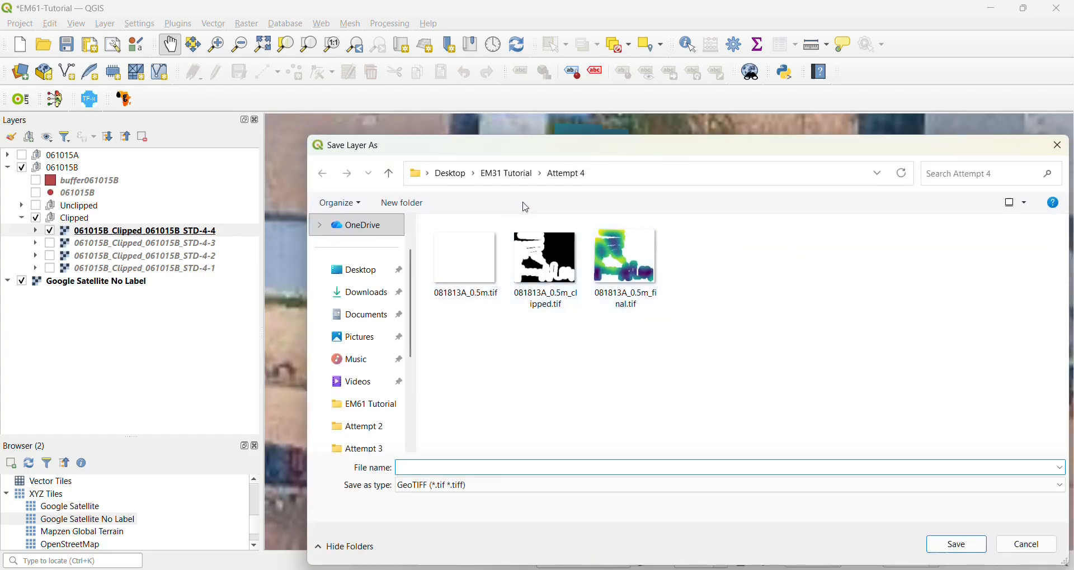
click(507, 174)
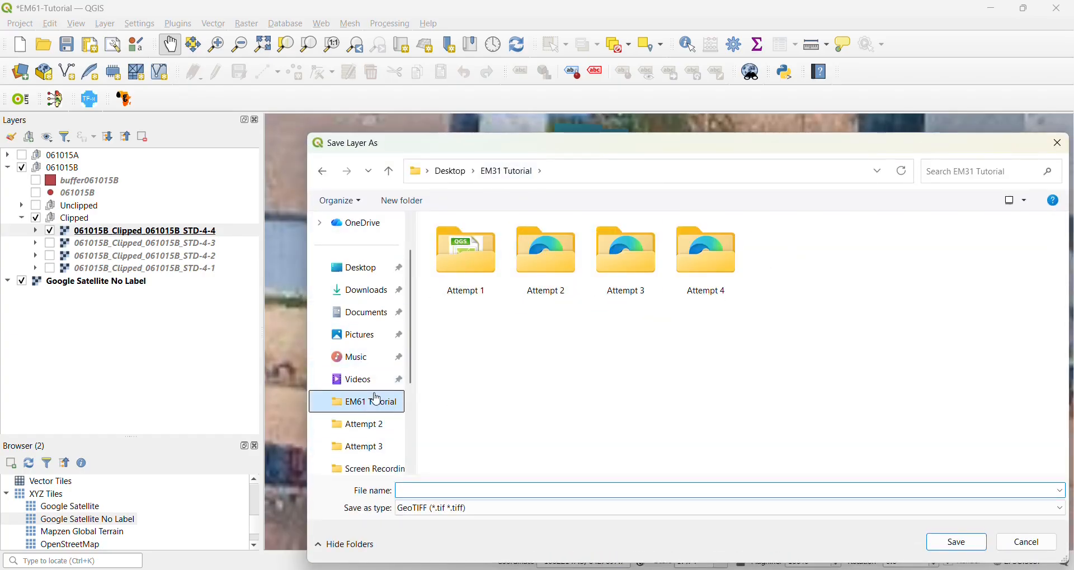
click(358, 404)
double_click(624, 254)
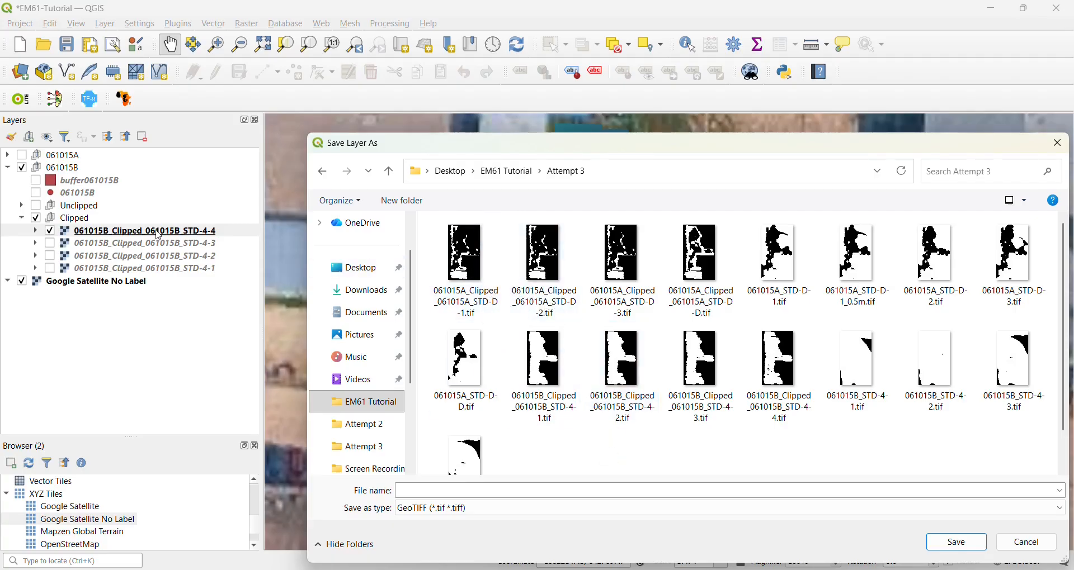
click(550, 369)
click(789, 369)
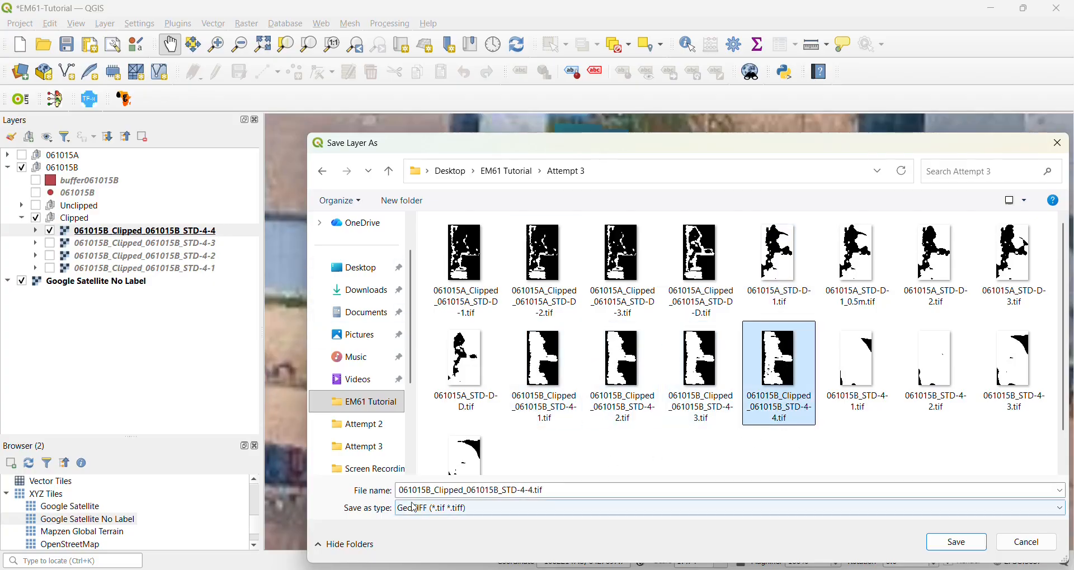
click(553, 491)
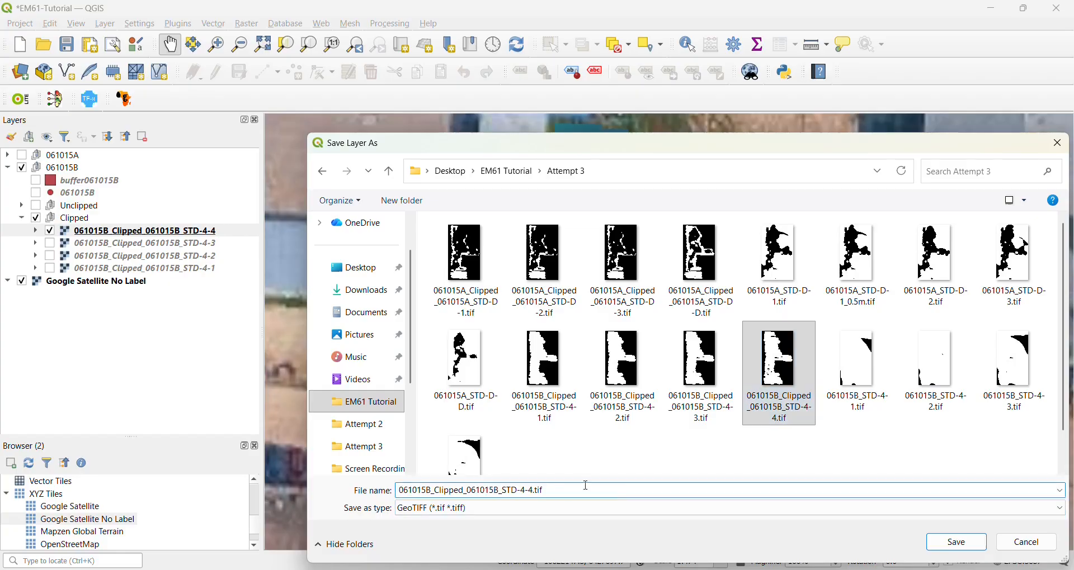
click(957, 543)
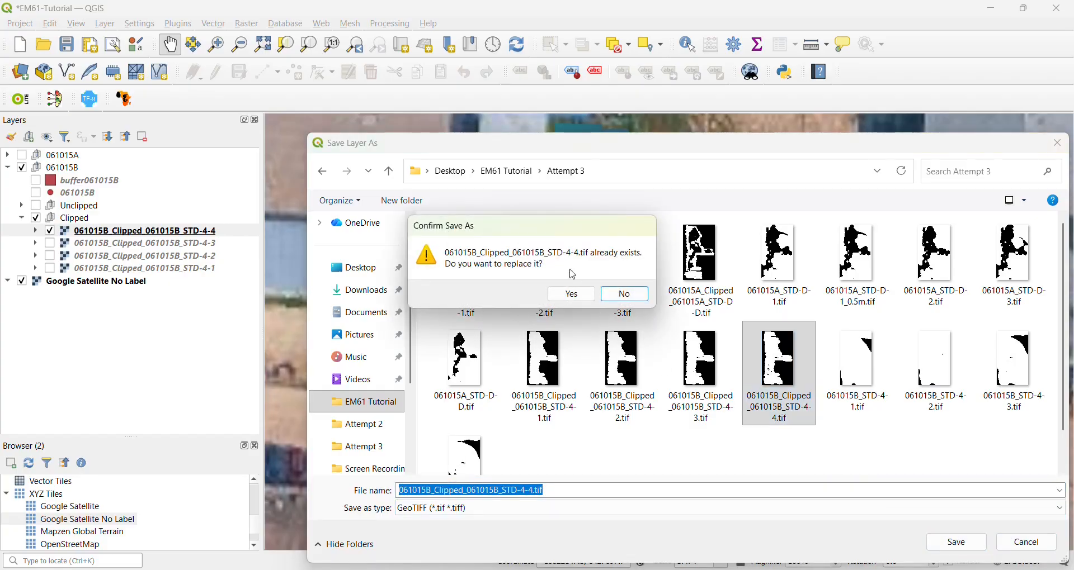
click(628, 295)
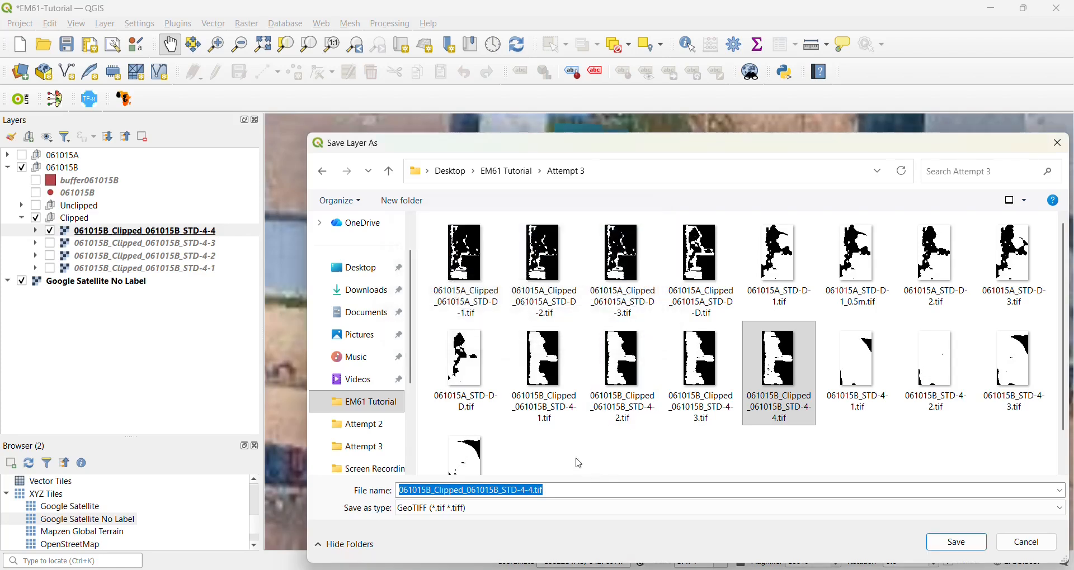
click(531, 490)
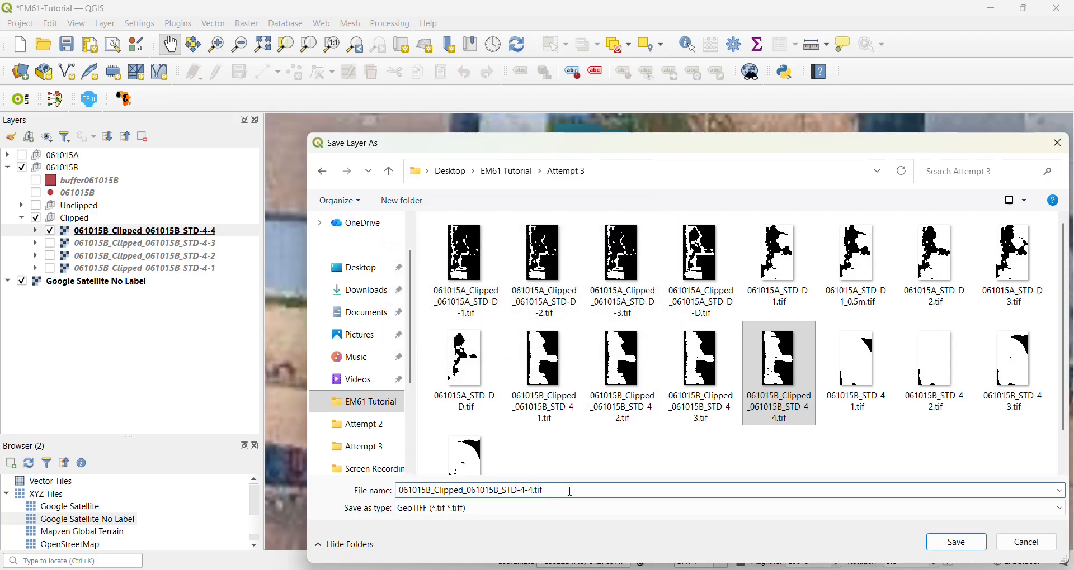
text(_Geo)
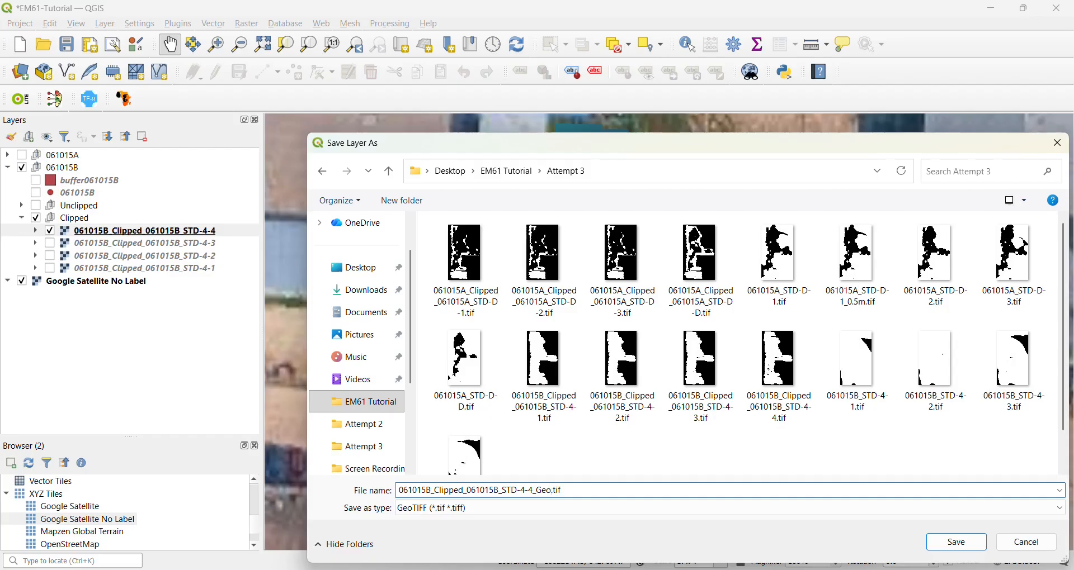
click(957, 543)
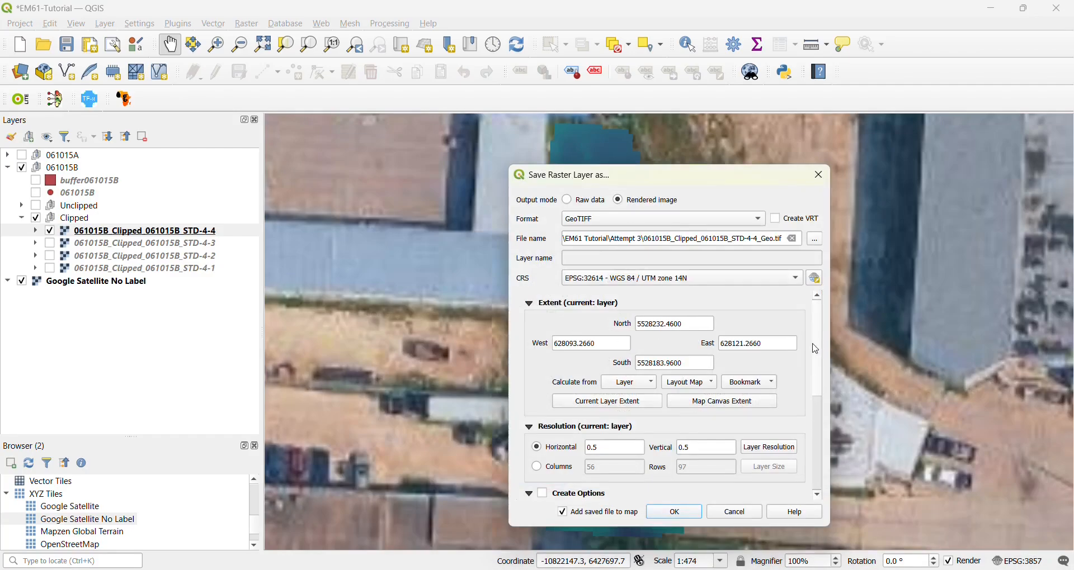
Review the remaining export options and export the rendered GeoTIFF in EPSG:32614, adding it to the map
scroll(820, 347, down, 2)
scroll(824, 343, up, 2)
drag(825, 344, 830, 467)
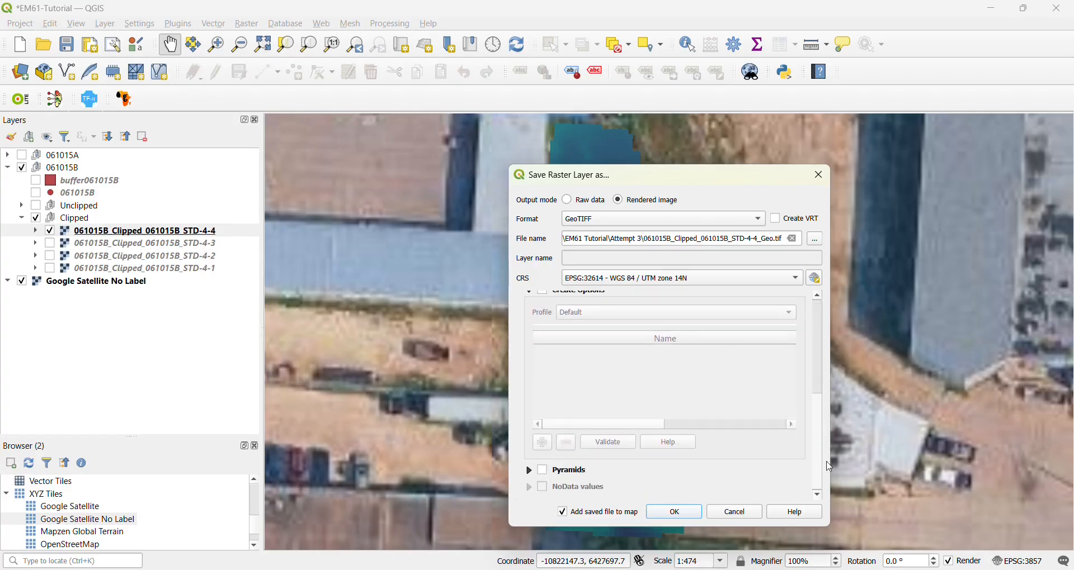
click(677, 515)
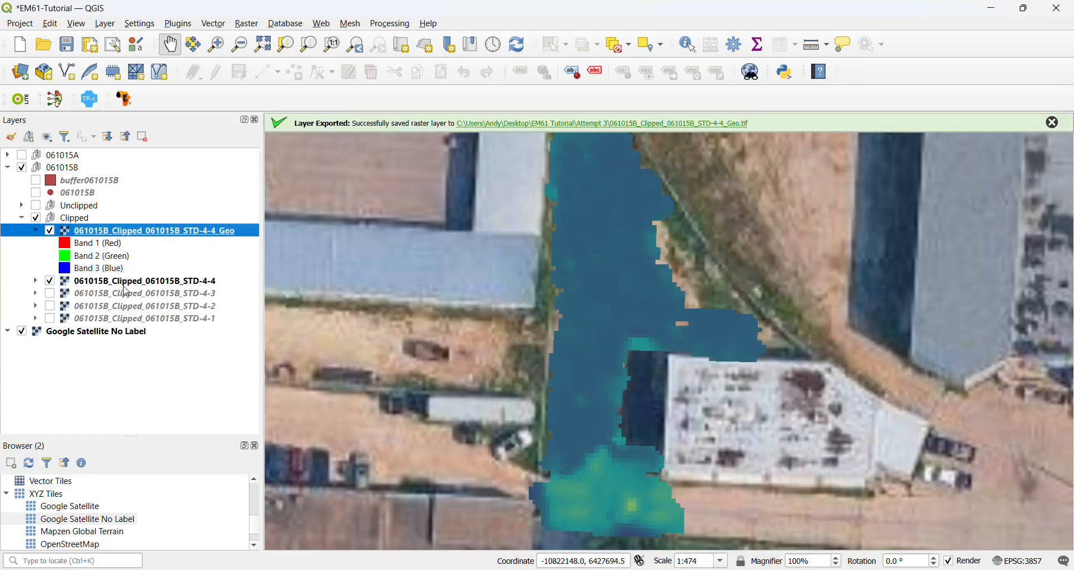
Collapse and hide the exported STD-4-4_Geo layer, then select the original clipped STD-4-4 layer
click(35, 231)
click(50, 230)
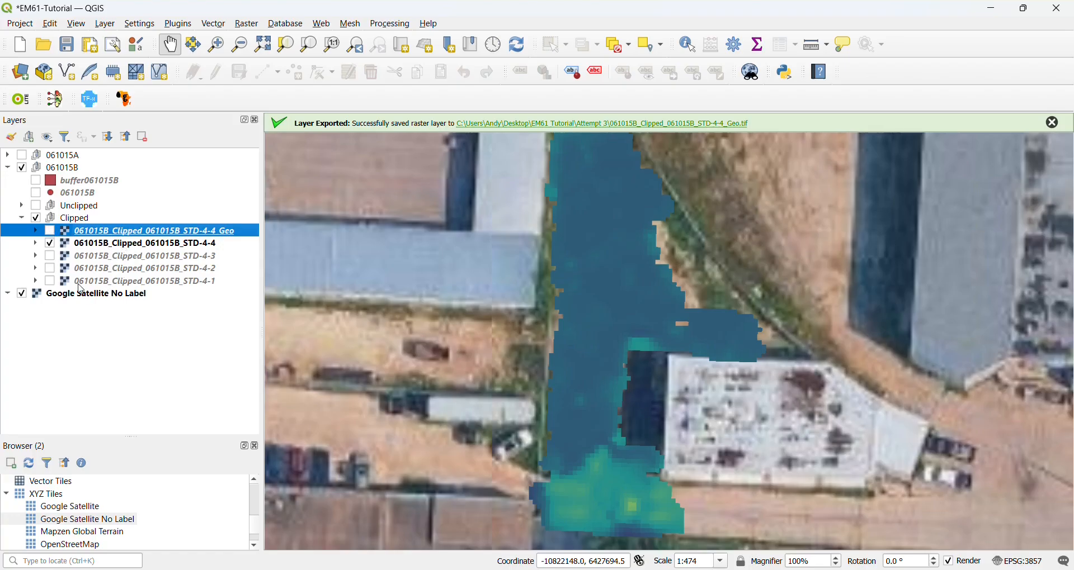
click(77, 245)
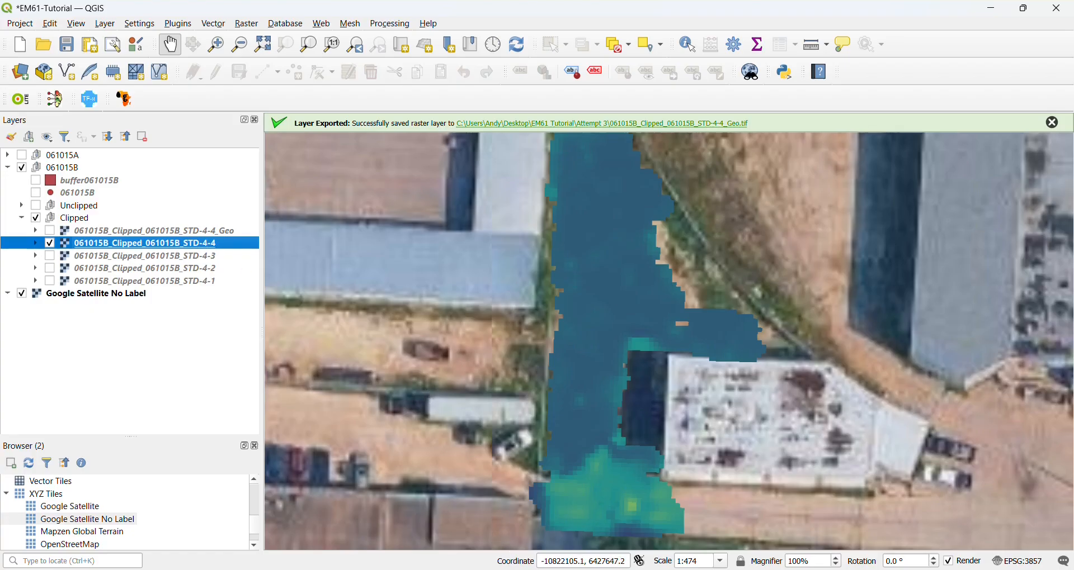
Switch to the Attempt 3 folder in File Explorer, launch Google Earth Pro and arrange its smaller window over the folder
click(537, 569)
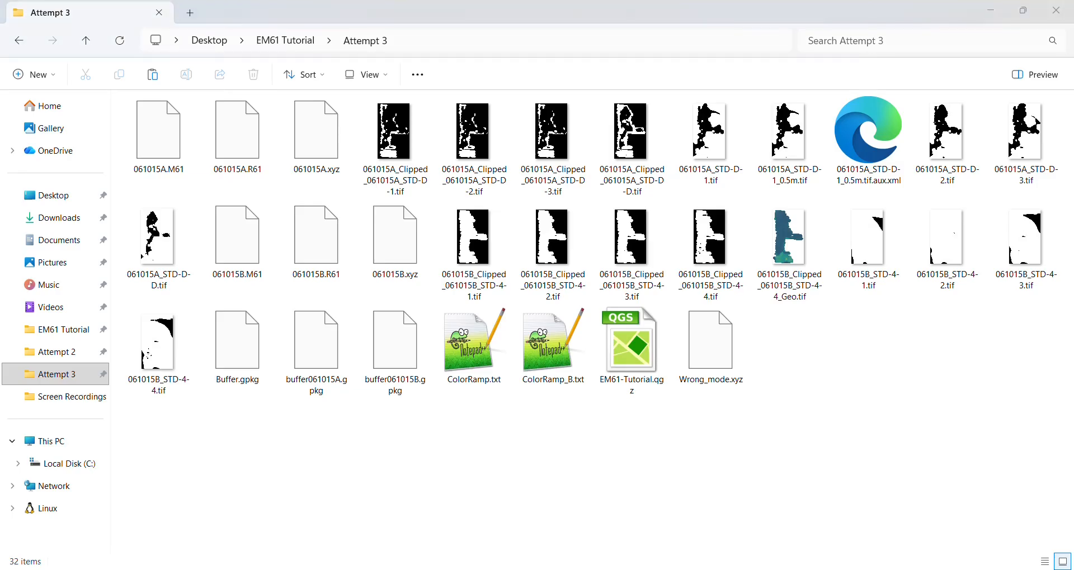
key(super)
click(409, 73)
text(google)
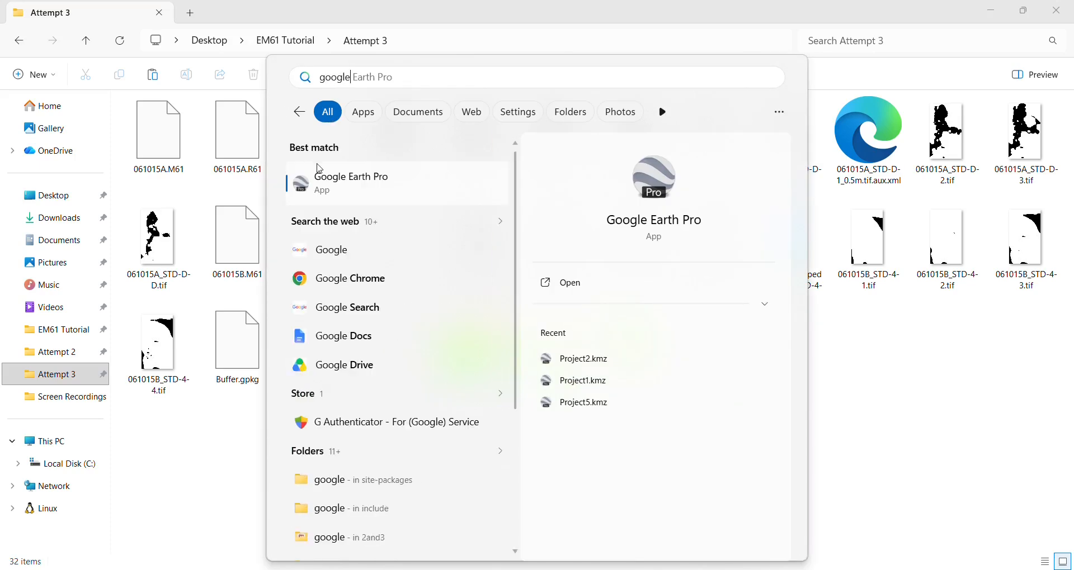
click(372, 191)
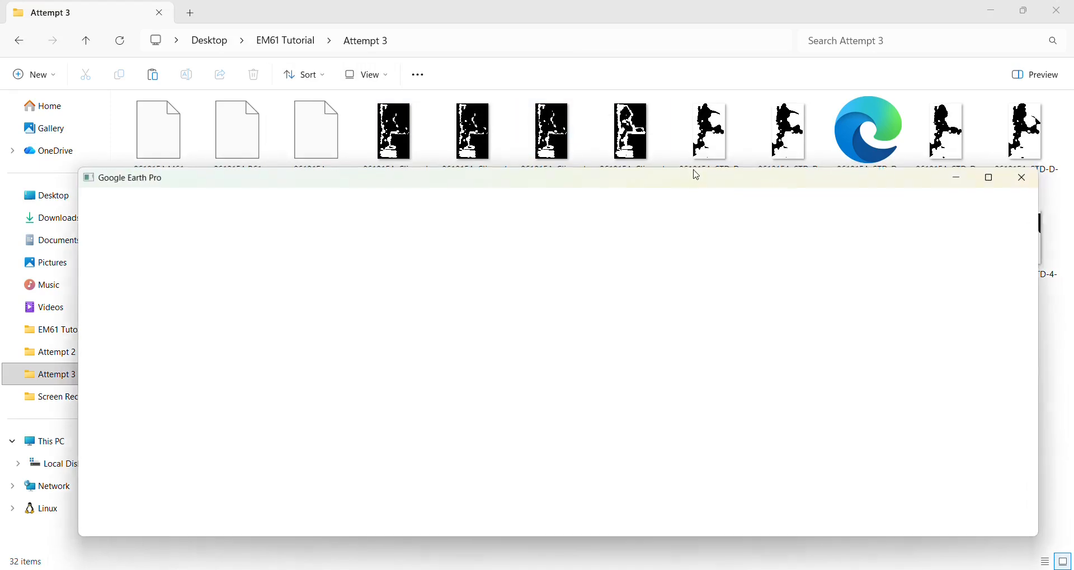
drag(763, 179, 656, 181)
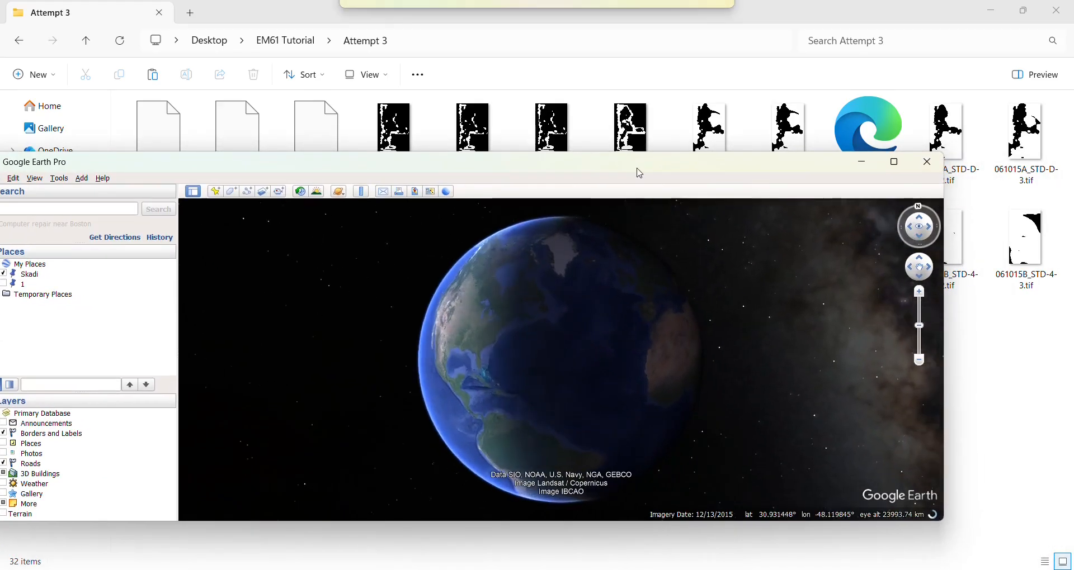
drag(961, 405, 630, 391)
drag(472, 181, 523, 156)
Add 061015B_Clipped_061015B_STD-4-4_Geo.tif from the Attempt 3 folder to Google Earth Pro as an image overlay
click(798, 250)
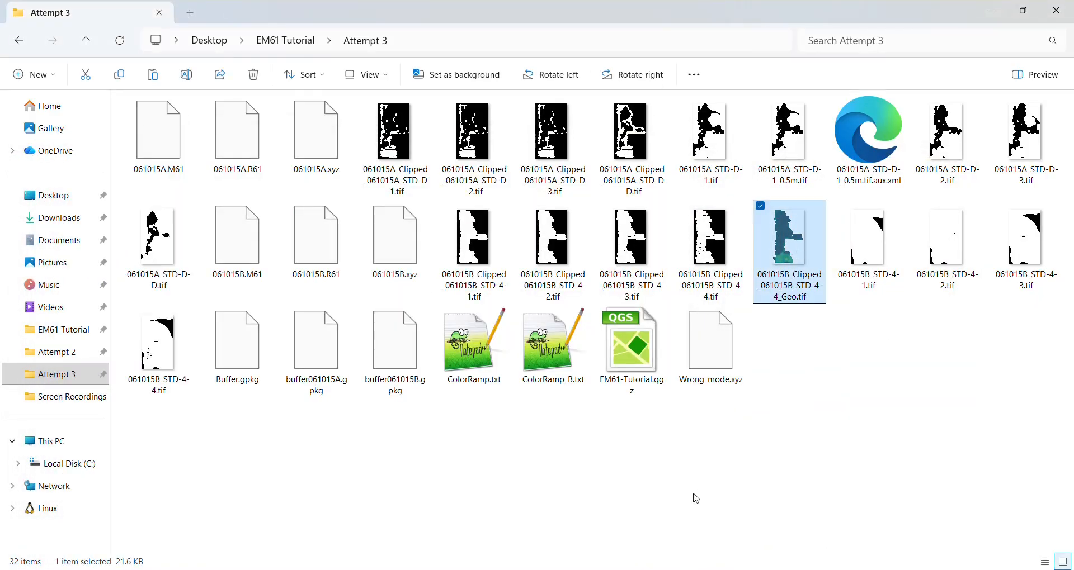
key(alt+Tab)
drag(789, 246, 401, 313)
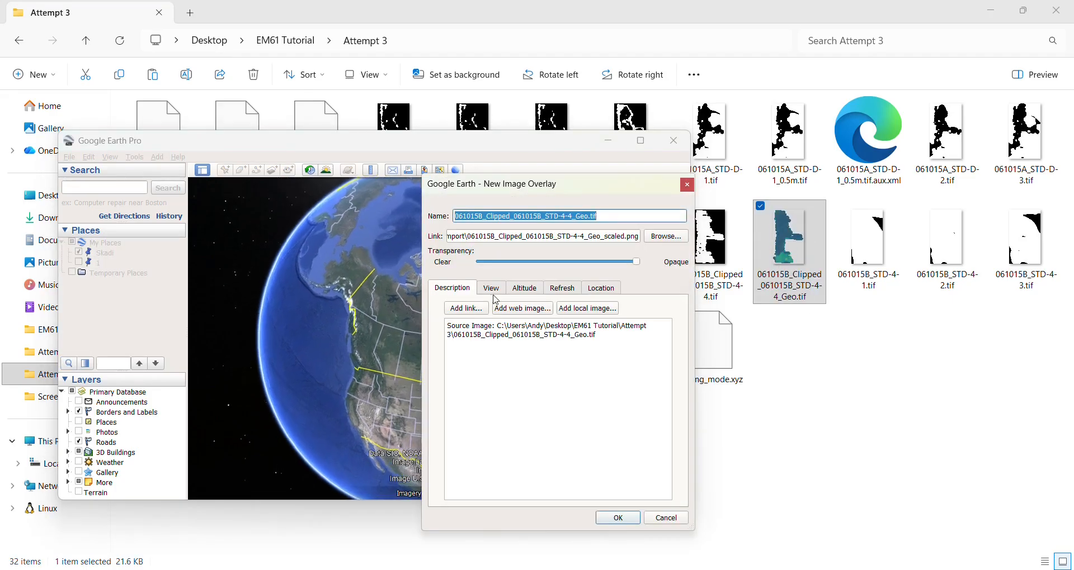
click(619, 519)
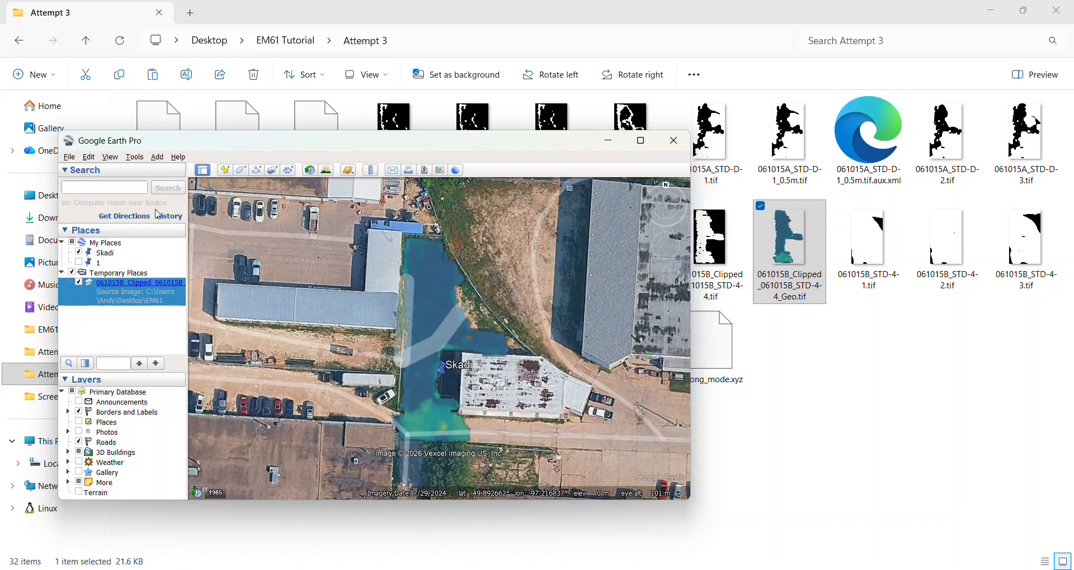
Make the STD-4-4_Geo.tif image overlay about half transparent in its properties
drag(562, 393, 591, 385)
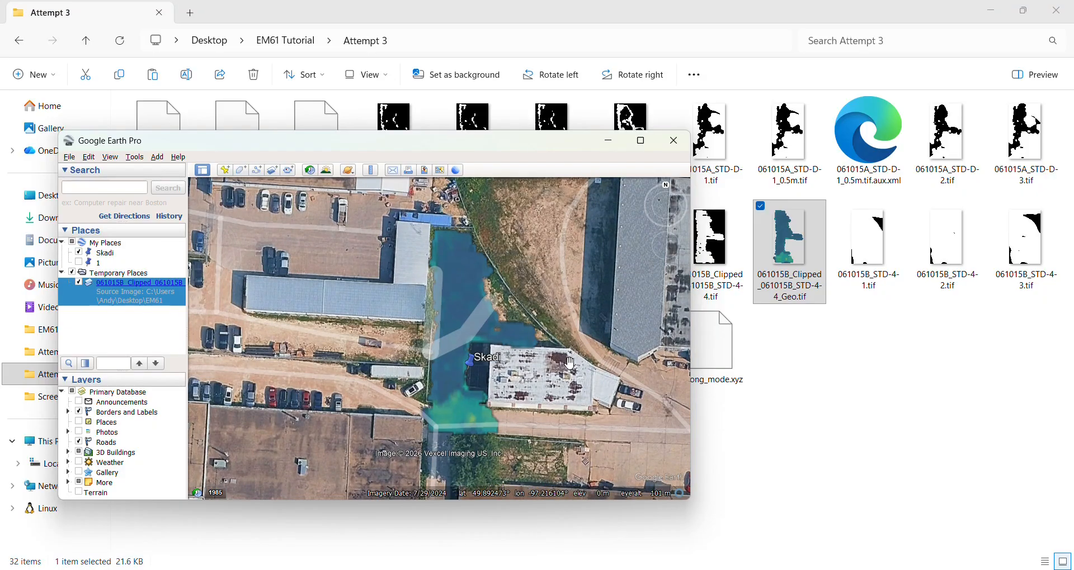
drag(566, 376, 521, 396)
scroll(521, 395, up, 2)
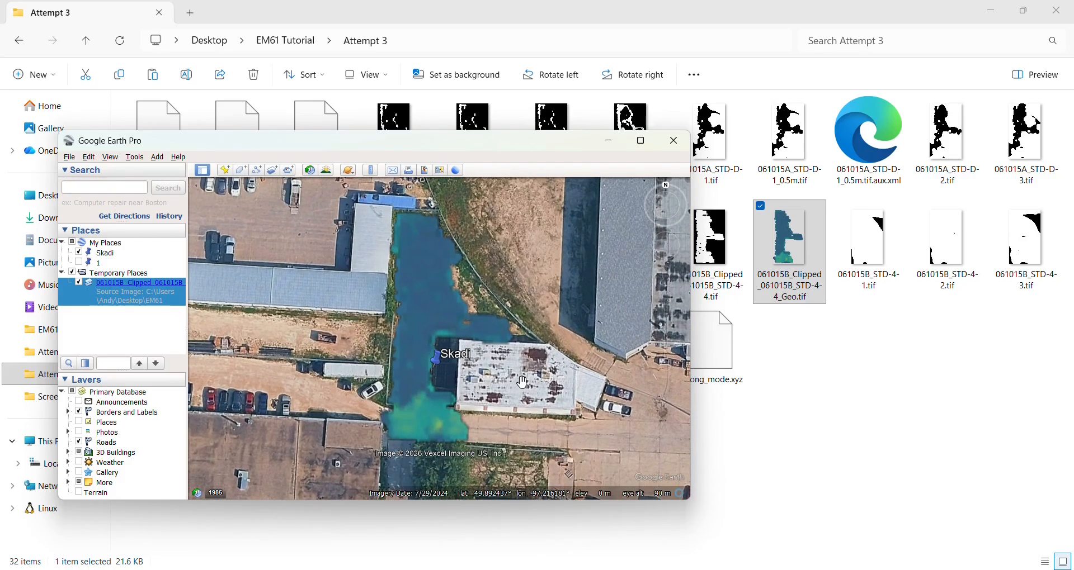
drag(523, 383, 518, 391)
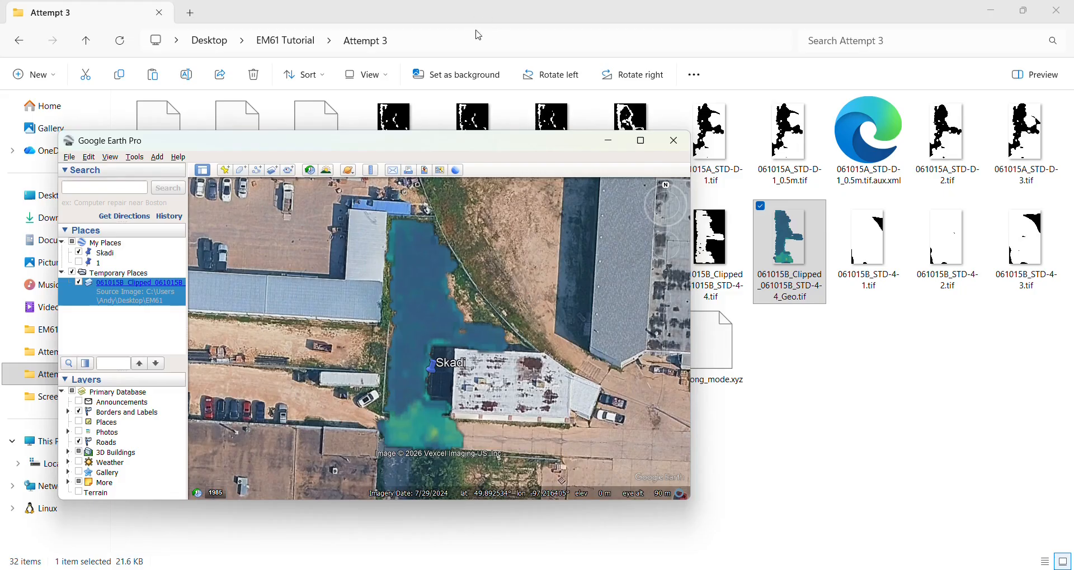
right_click(136, 298)
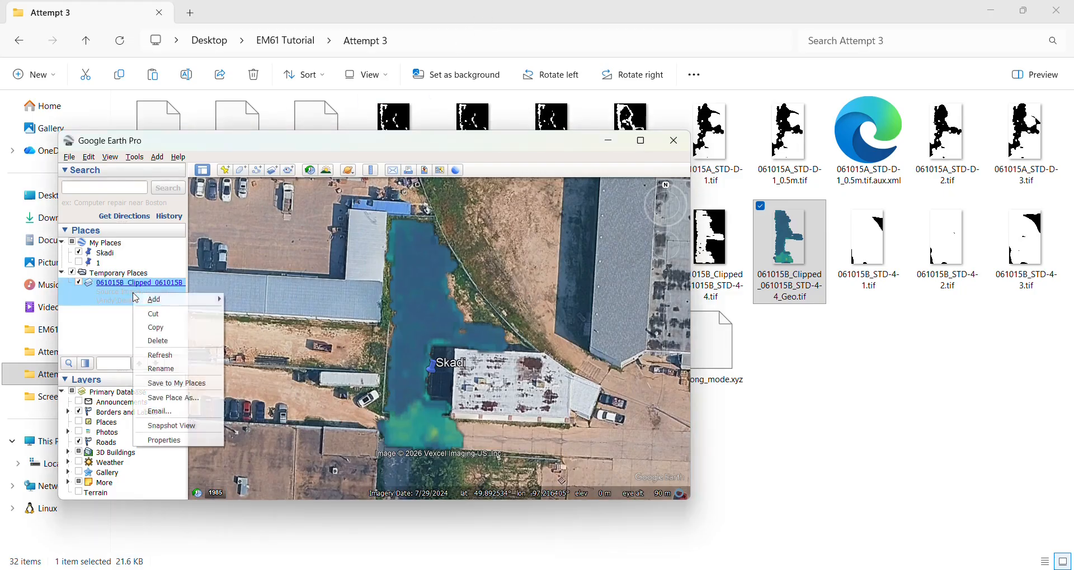
click(166, 442)
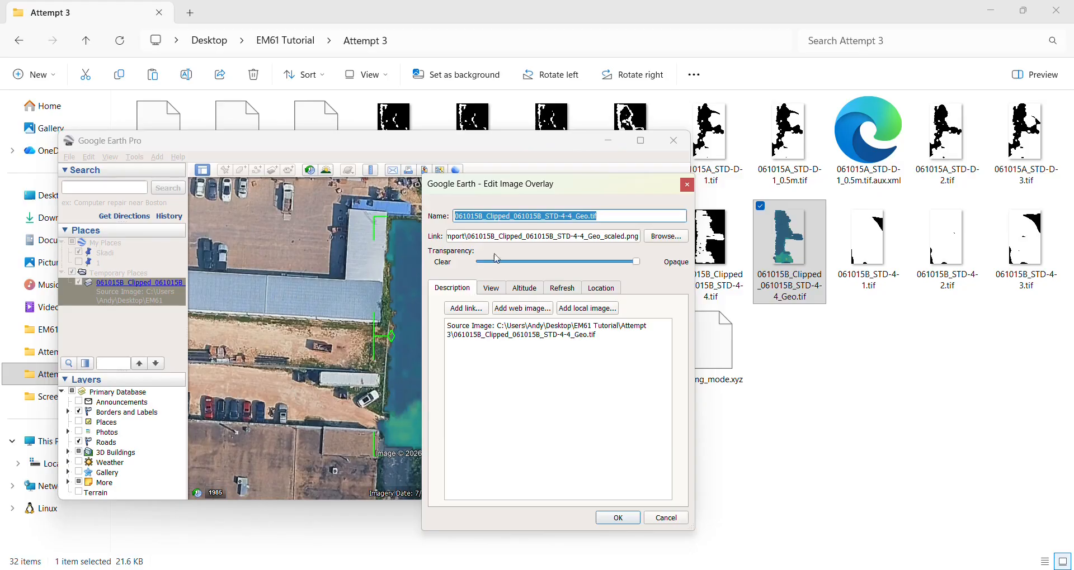
drag(637, 262, 562, 261)
click(618, 518)
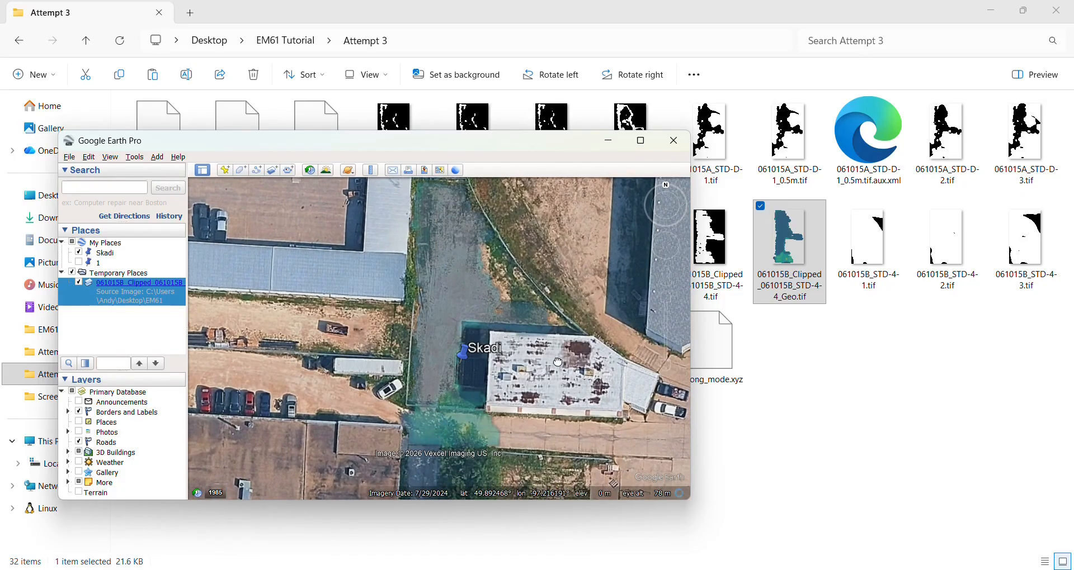
Maximize the Google Earth Pro window and examine the semi-transparent overlay against the satellite imagery
drag(555, 359, 537, 394)
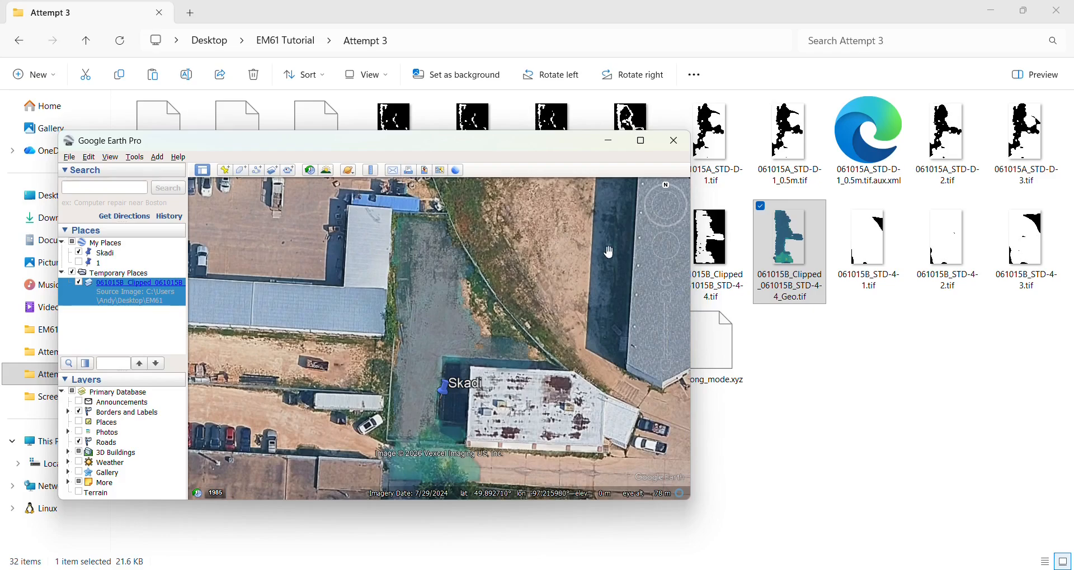
double_click(559, 147)
drag(703, 336, 576, 312)
scroll(564, 310, down, 3)
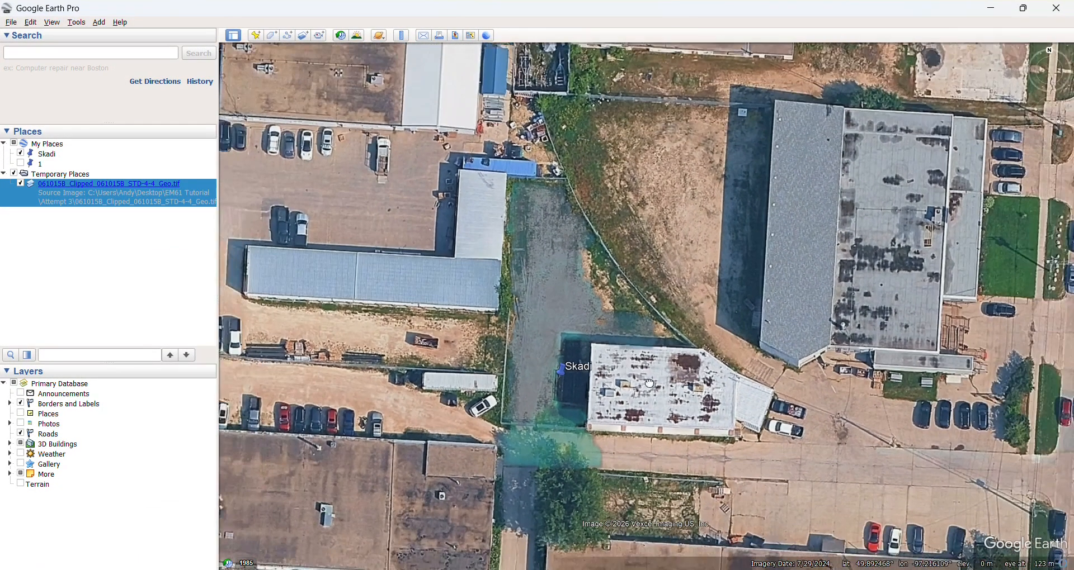